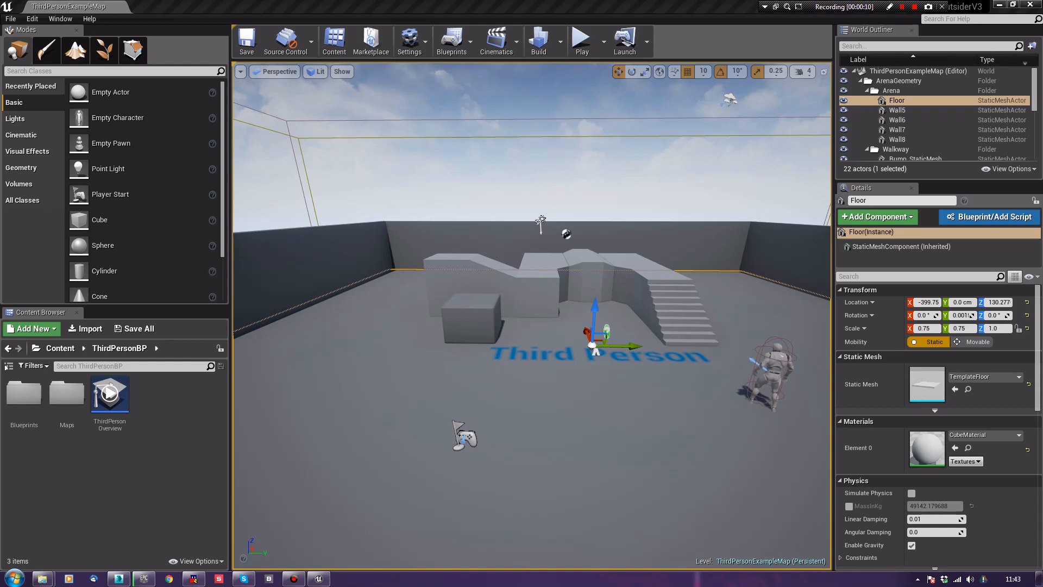
Move the ThirdPersonCharacter across the arena floor to about X -1440, Y 40 cm
right_drag(532, 315, 562, 336)
key(s)
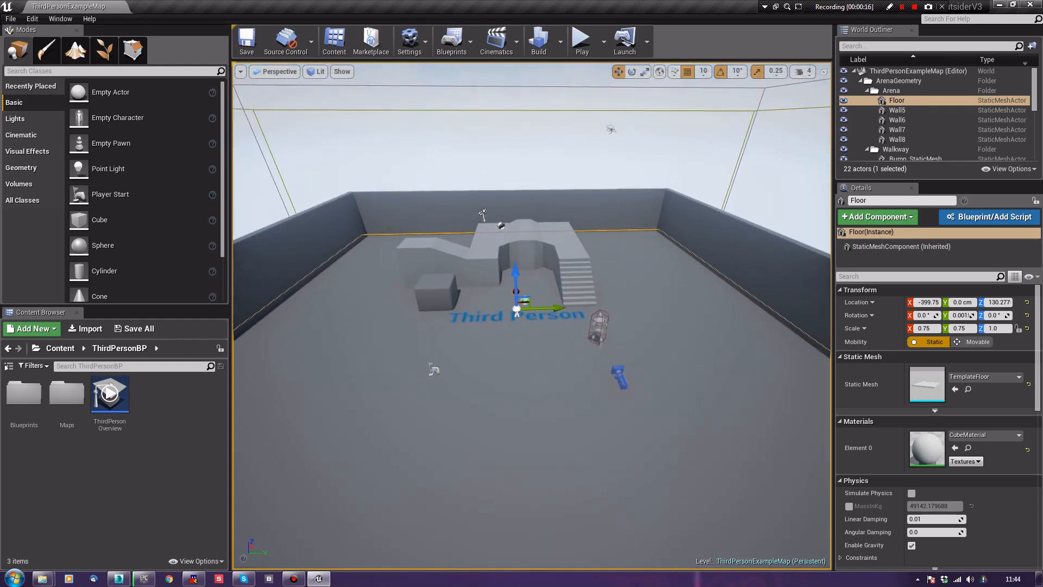
click(598, 325)
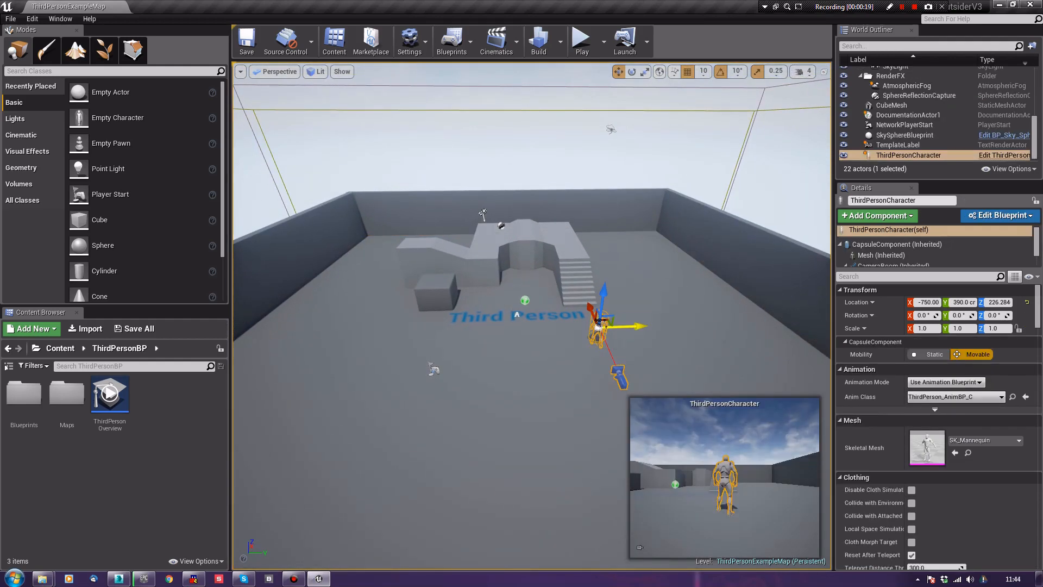
drag(598, 326, 564, 318)
key(d)
right_drag(564, 317, 448, 328)
drag(593, 295, 454, 370)
right_drag(456, 366, 538, 384)
key(a)
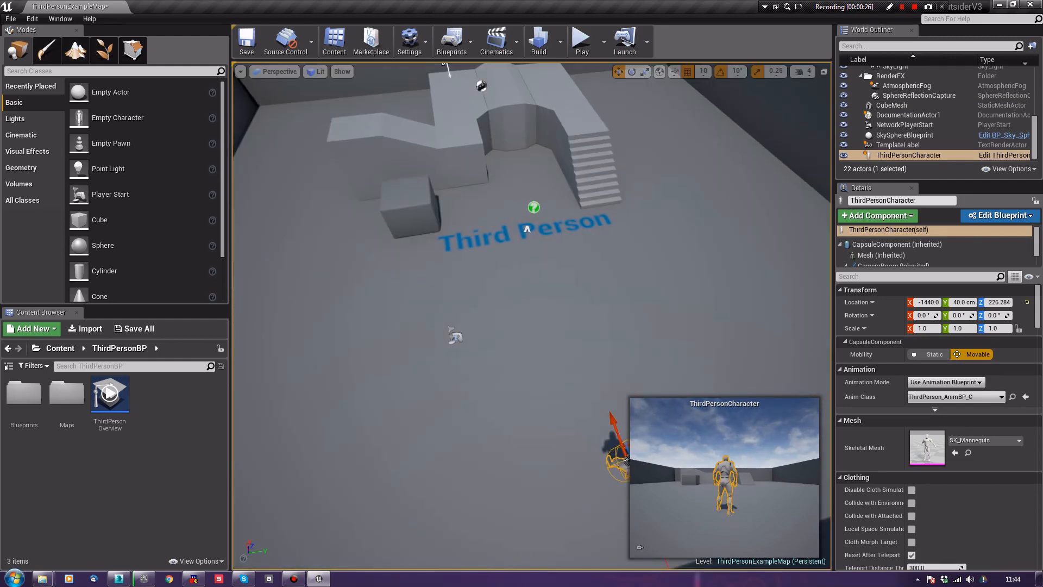
Create a new level with a floor and player start without saving the current map, and save it as INTRO
key(alt+f)
click(39, 40)
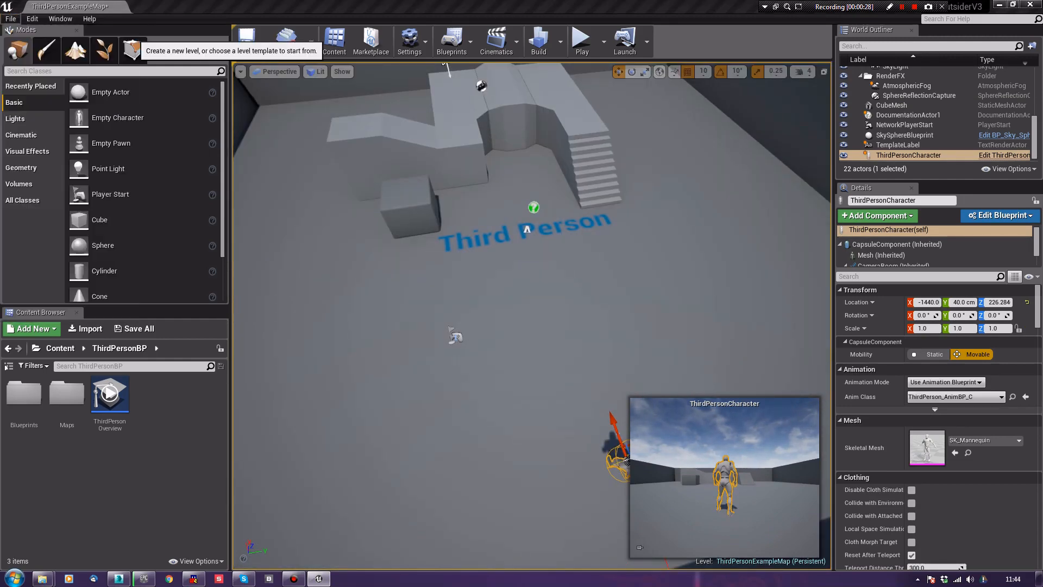
click(431, 230)
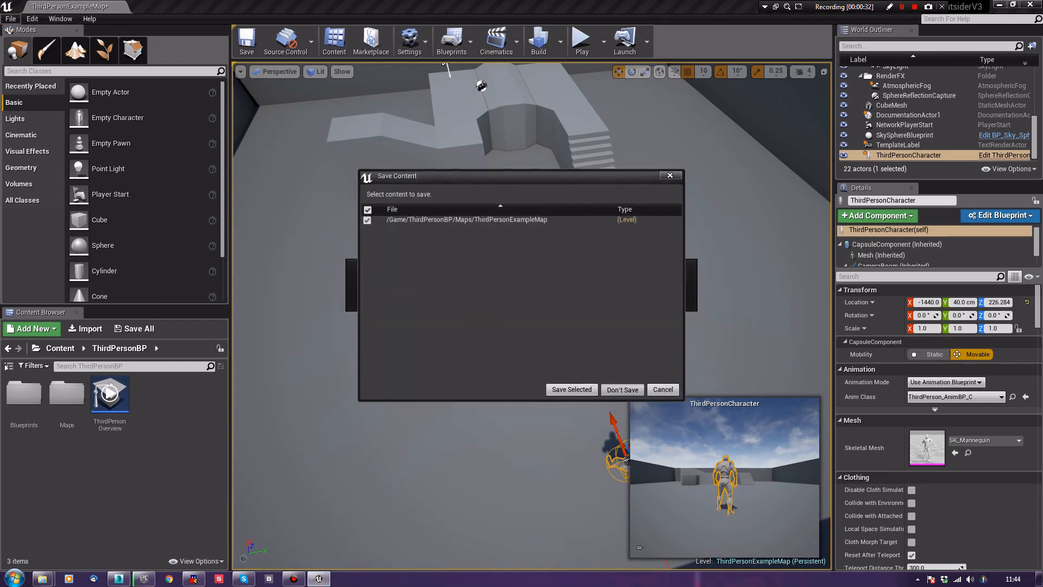
click(623, 390)
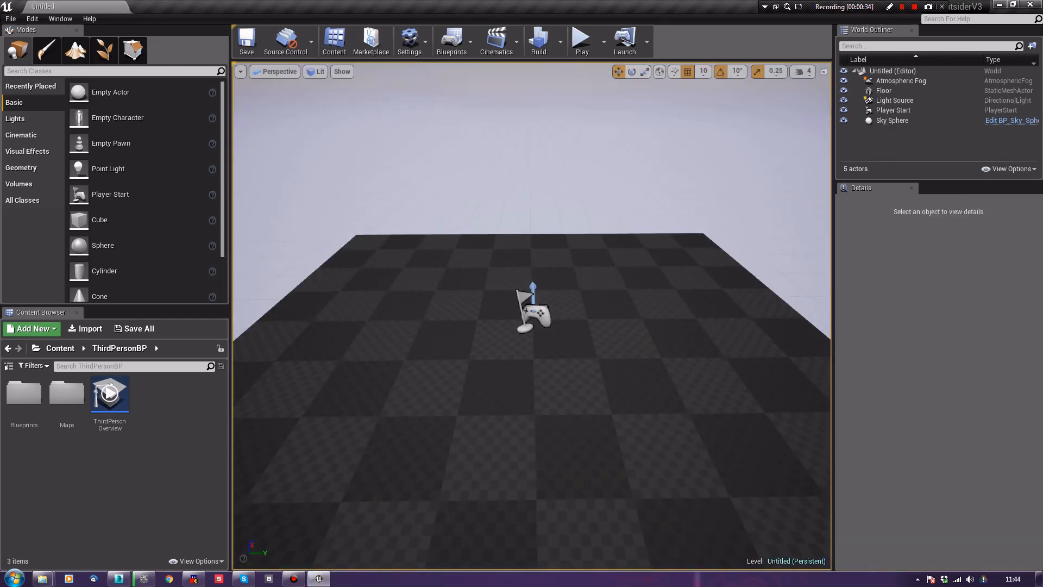
click(246, 41)
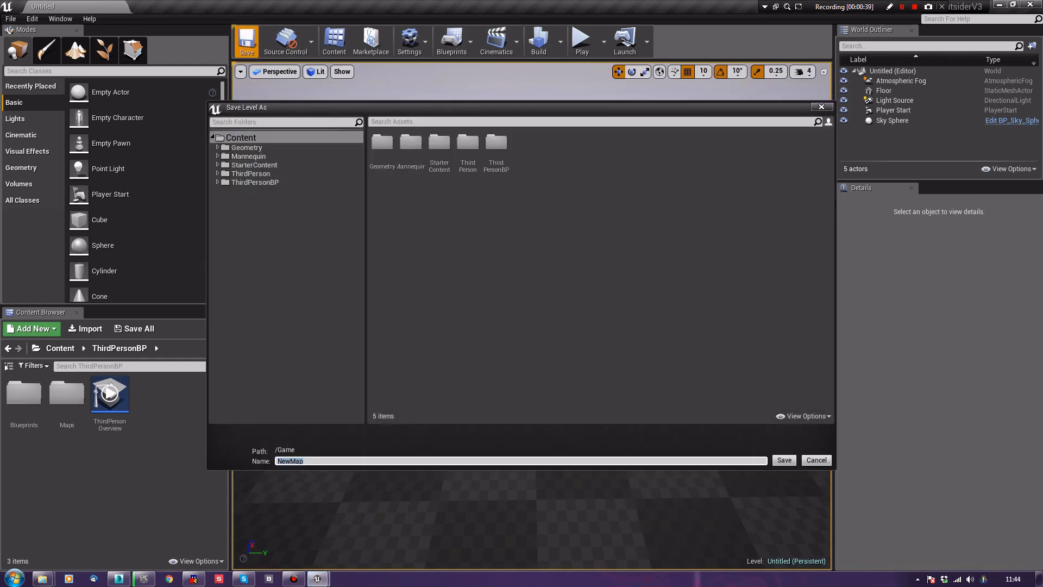
key(Return)
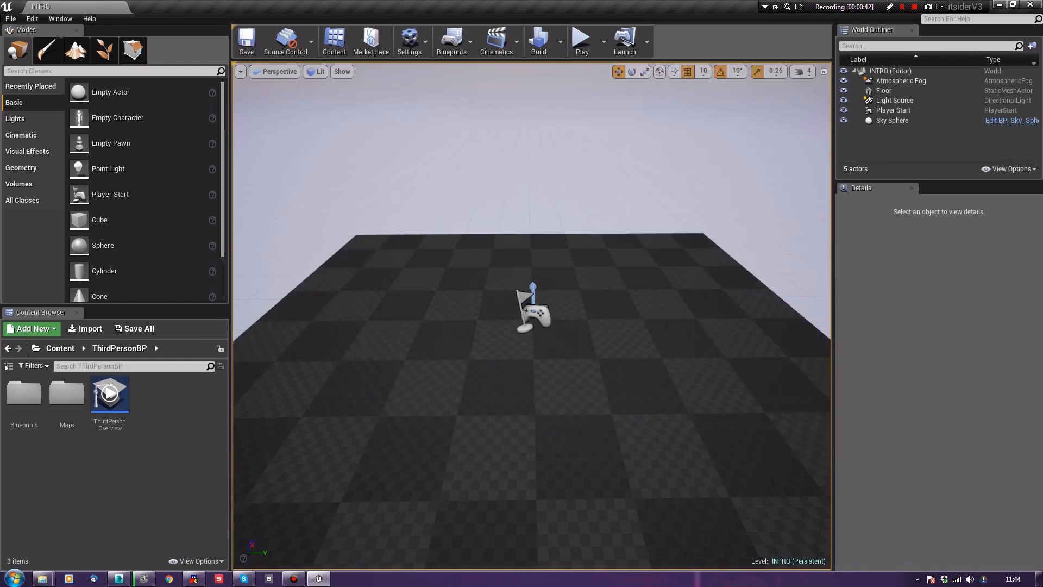
Move the Player Start along the X axis to about -450 cm, near the edge of the floor
right_drag(533, 315, 646, 331)
key(s)
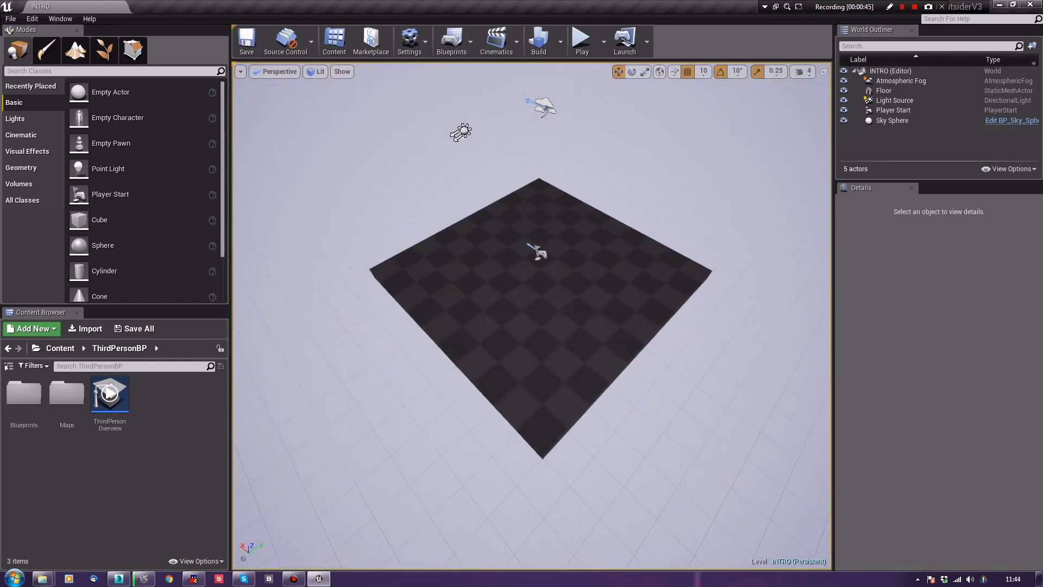
click(541, 253)
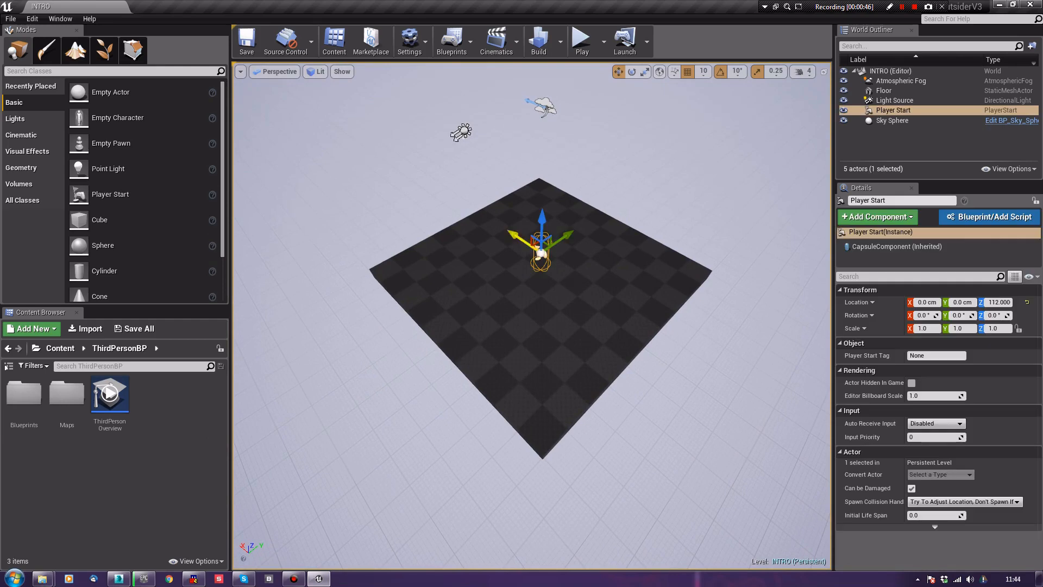
drag(511, 238, 612, 306)
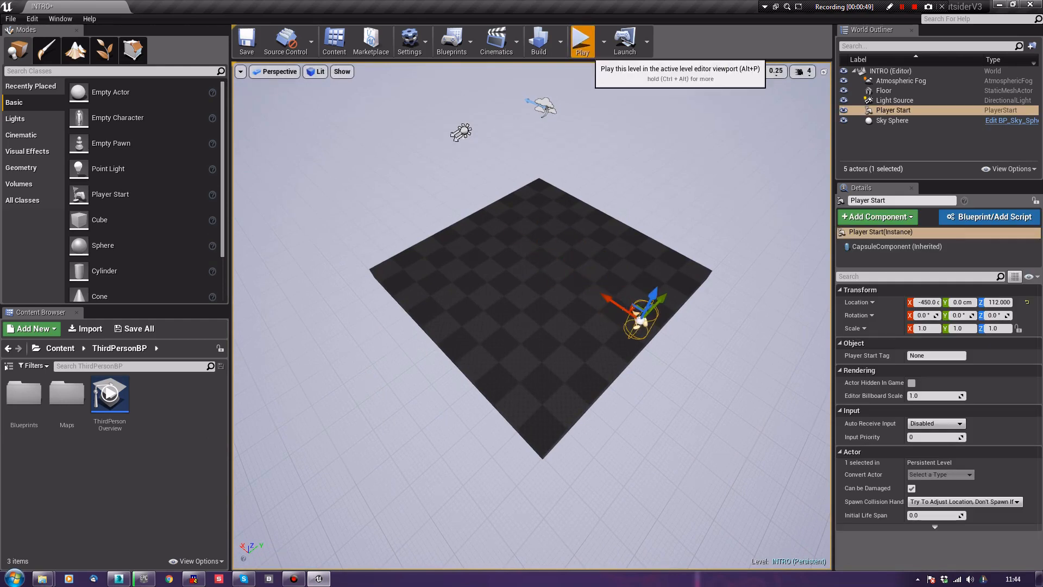
Play-test the level by running the character forward across the floor, and stop the session
click(581, 41)
key(w)
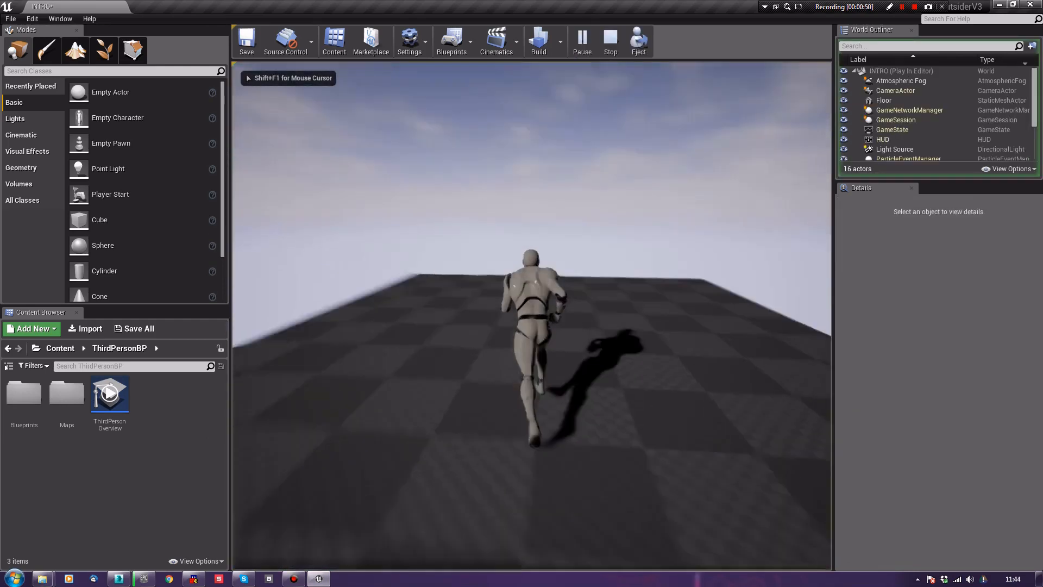
key(Escape)
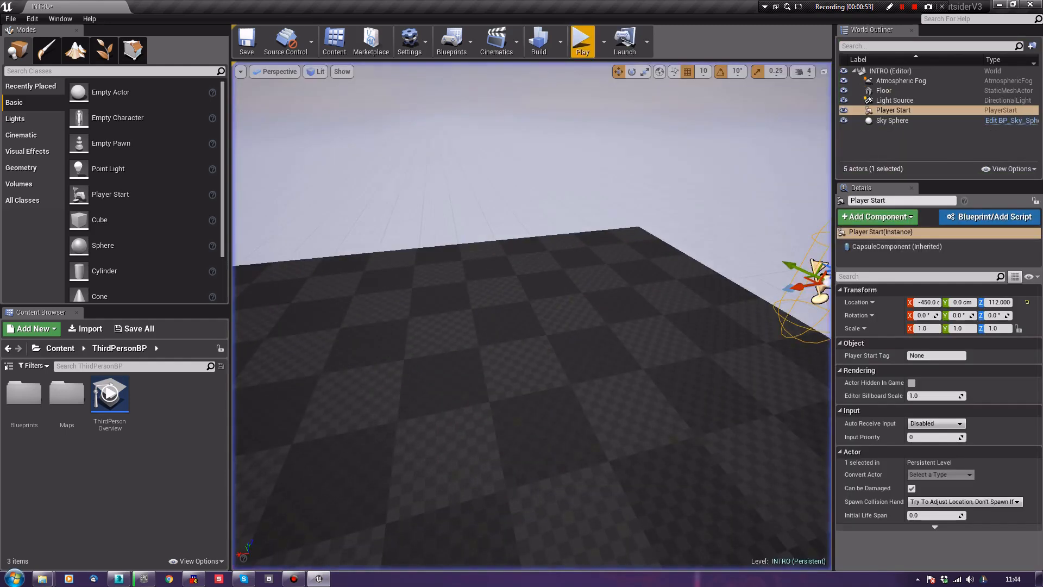
Place a basic cylinder on the floor near the edge opposite the Player Start, at about X 320, Y 20 cm
key(s)
right_drag(533, 315, 571, 351)
key(w)
key(a)
click(533, 315)
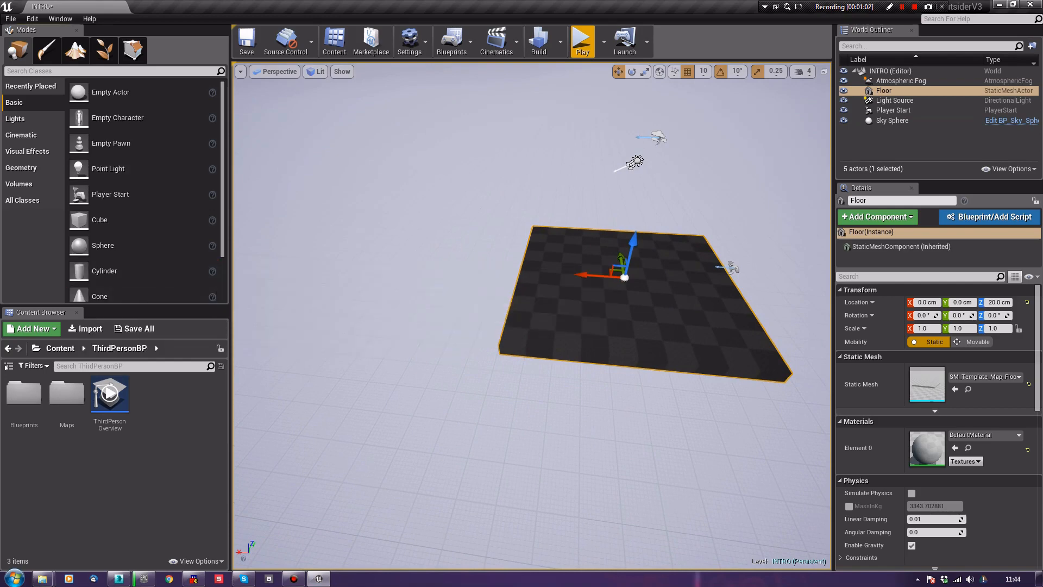
mouse_move(532, 326)
right_down()
mouse_move(554, 330)
mouse_move(536, 329)
right_up()
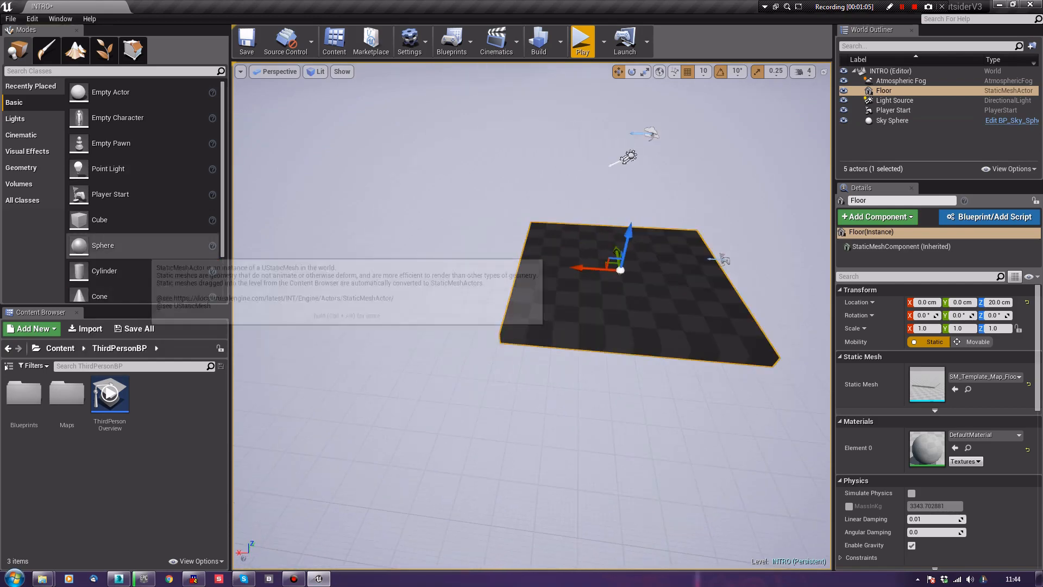
drag(82, 270, 561, 224)
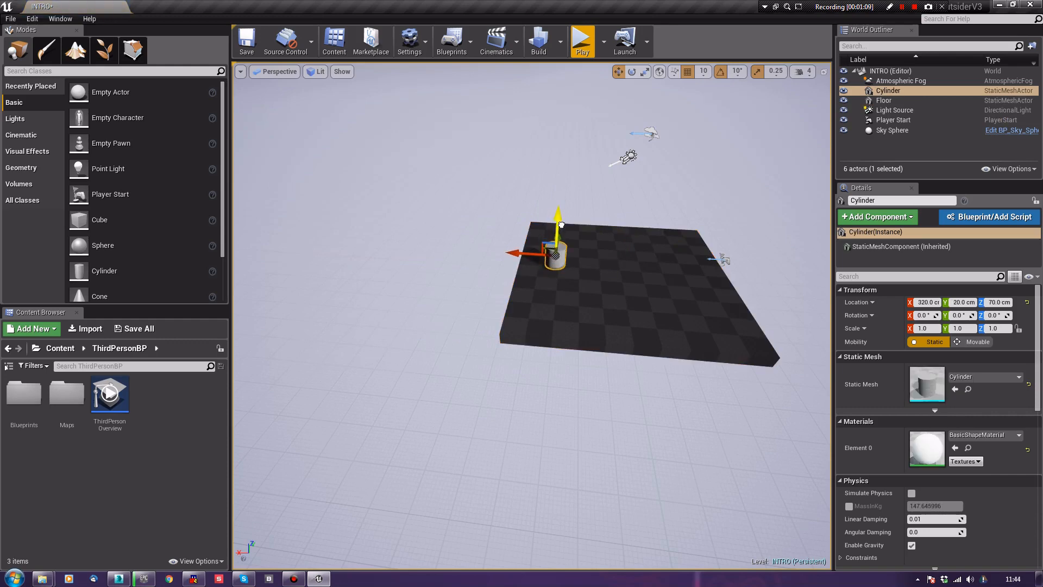
Move the cylinder along the X axis far beyond the floor, to about 4380 cm
drag(519, 254, 197, 233)
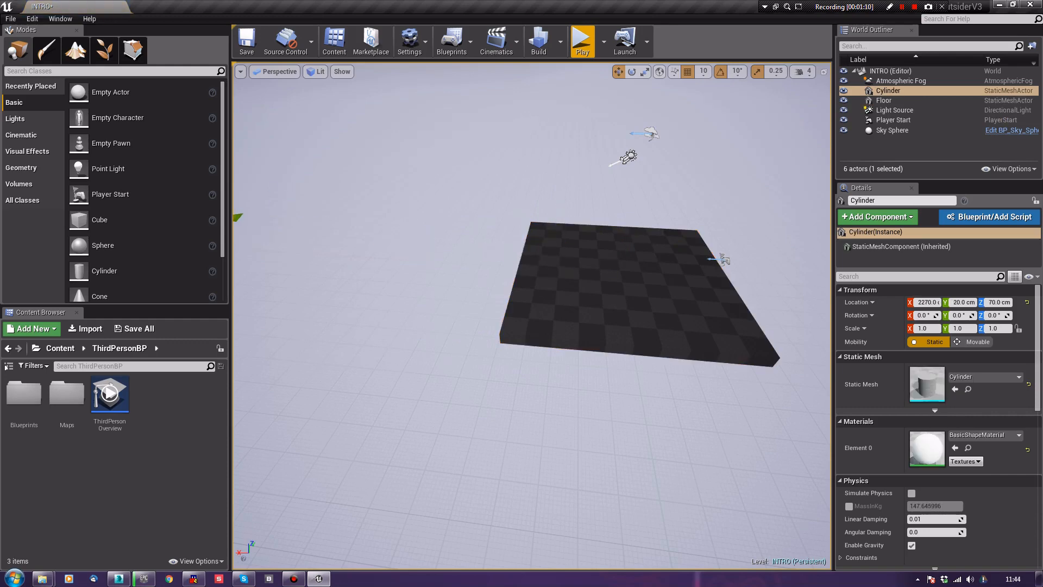
right_drag(532, 315, 392, 309)
drag(506, 256, 233, 240)
right_drag(435, 272, 394, 288)
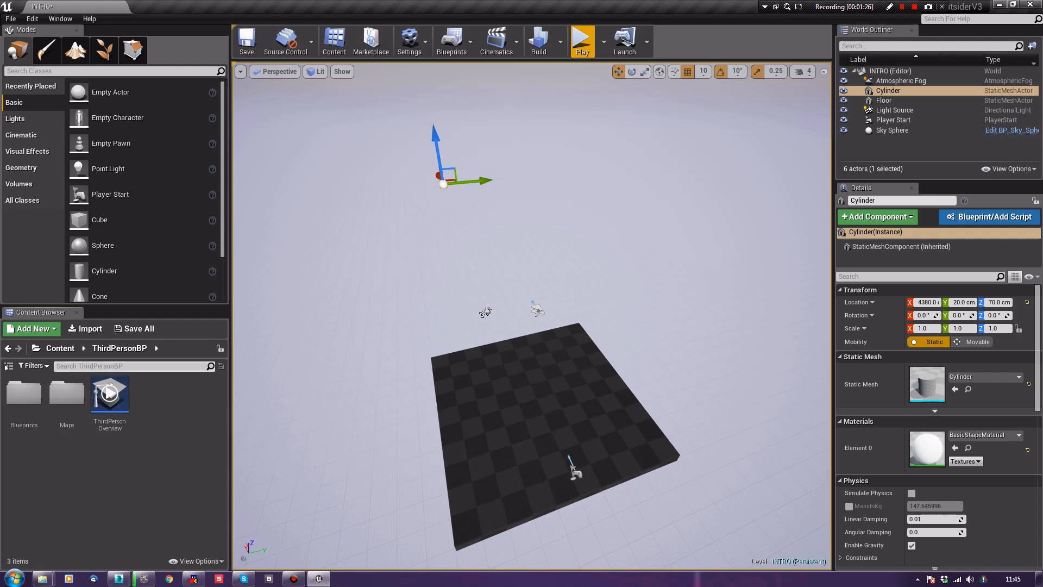
Open the StarterContent folder in the project content and save the INTRO level
click(60, 349)
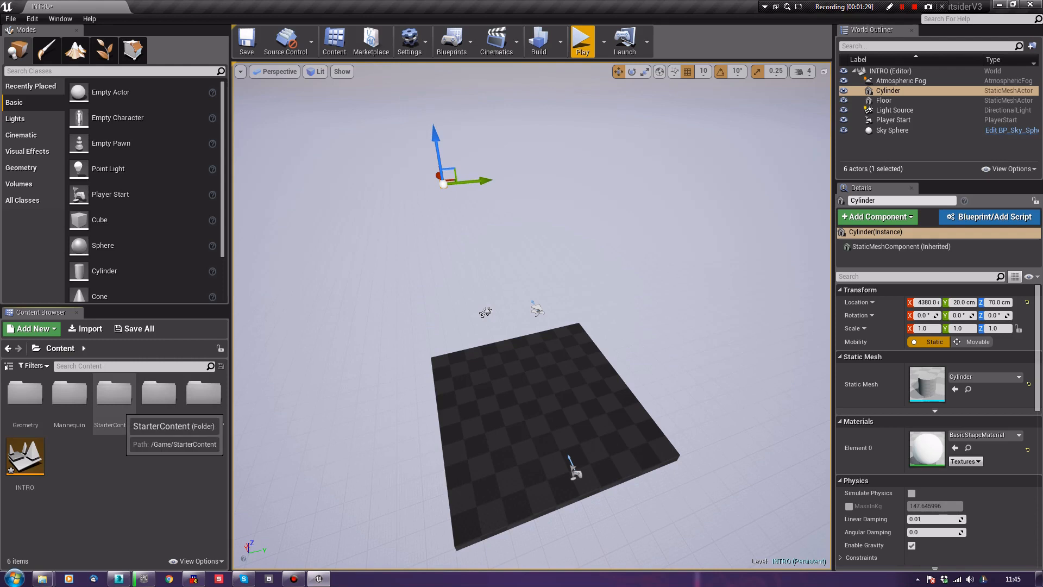
double_click(114, 394)
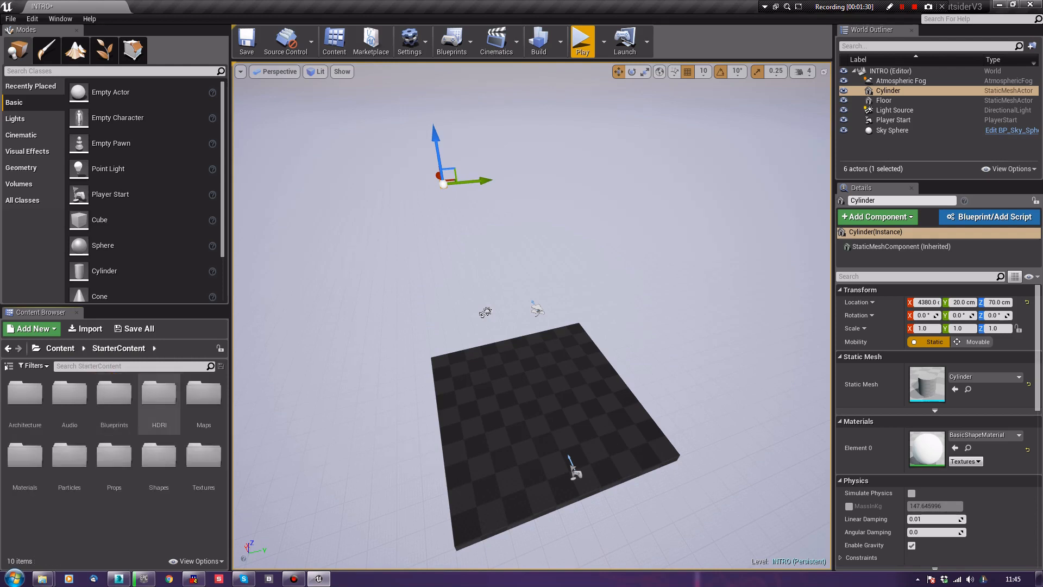
key(ctrl+s)
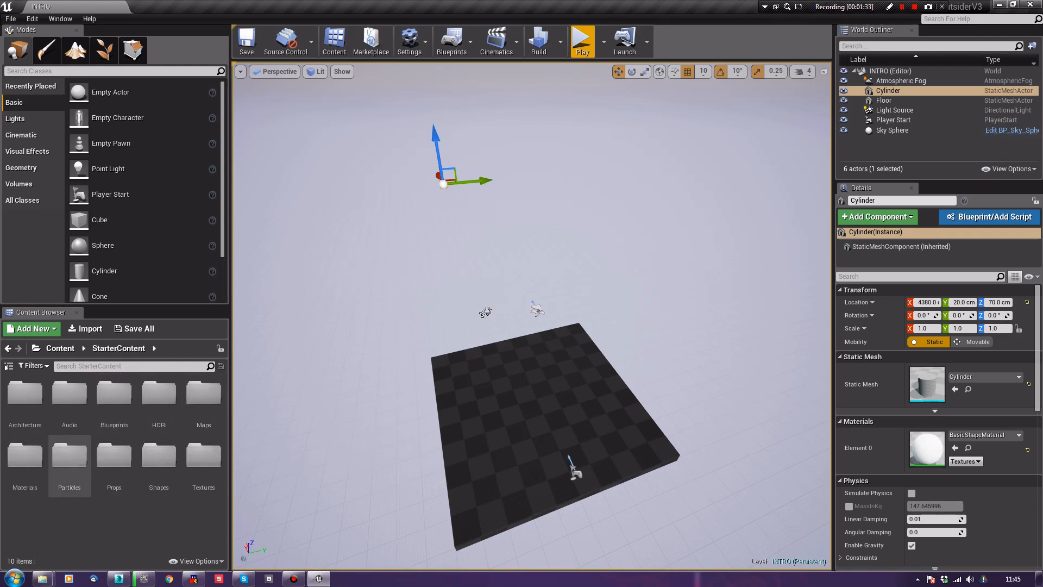
Filter the StarterContent assets to show only static meshes
click(34, 366)
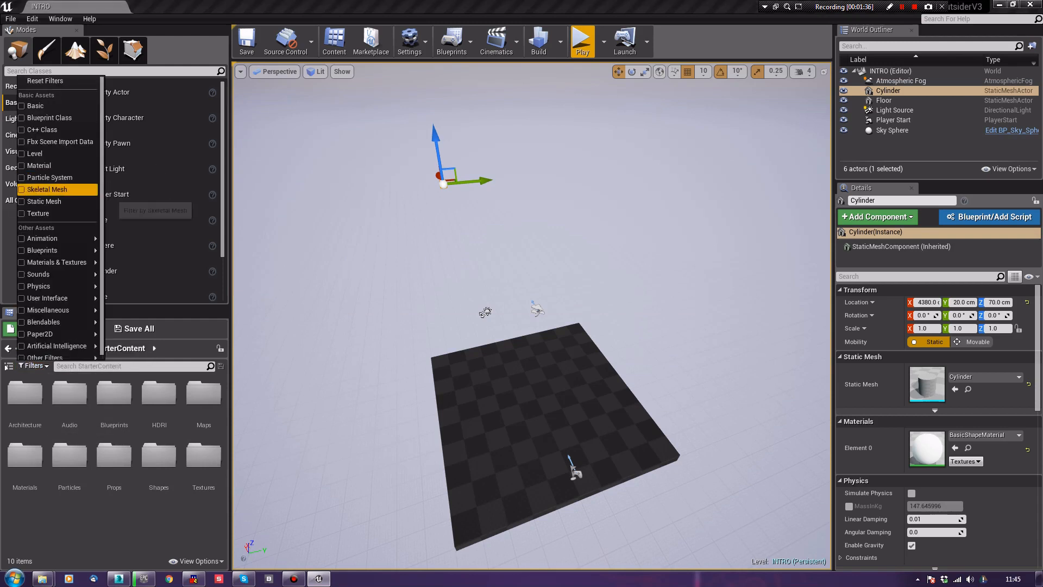
click(44, 201)
mouse_move(55, 238)
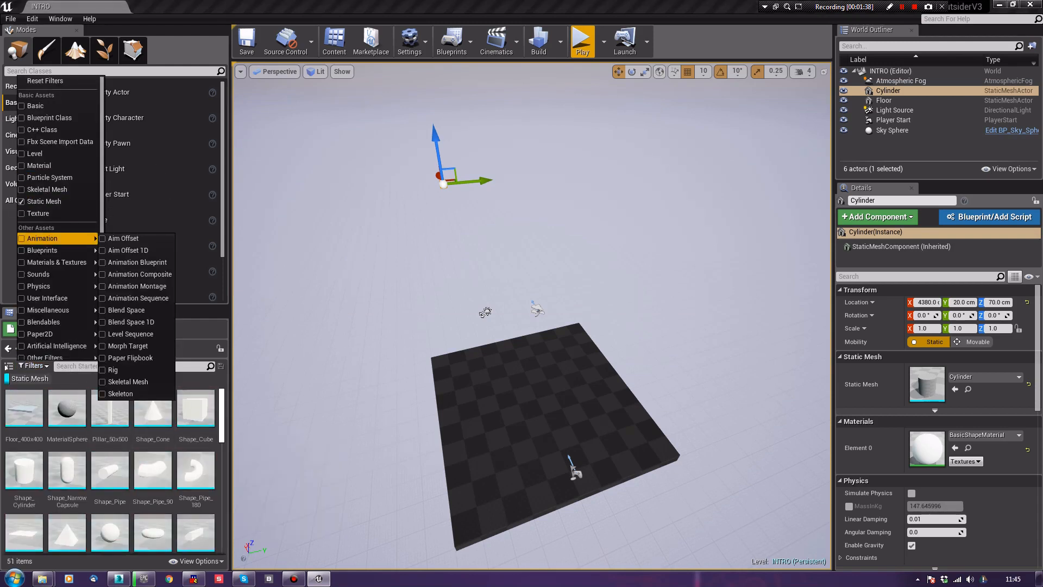
key(Escape)
Try out the SM_Rock mesh on the floor and delete it from the level
scroll(202, 481, down, 14)
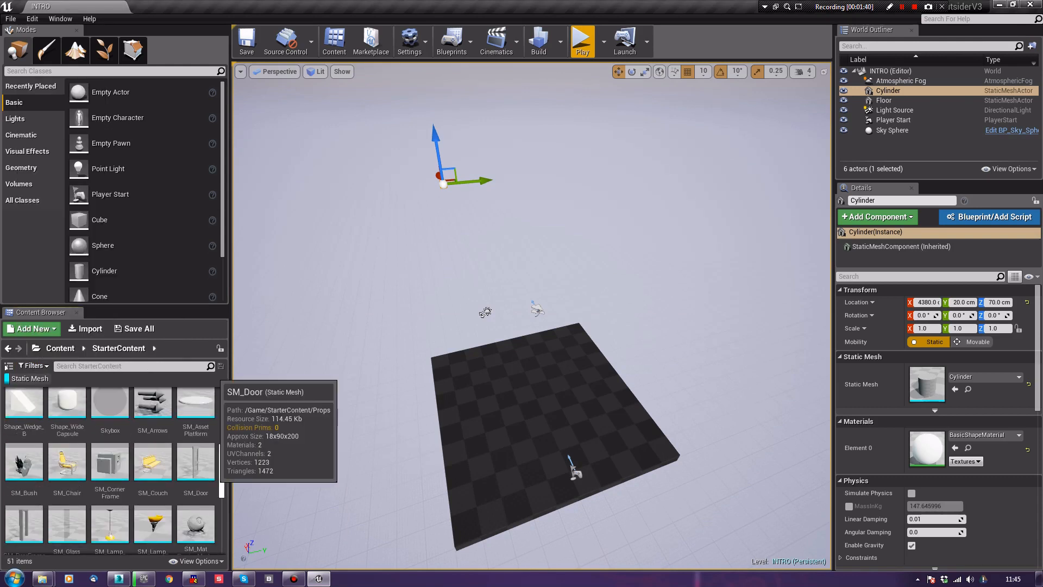
scroll(203, 480, down, 4)
scroll(152, 462, down, 3)
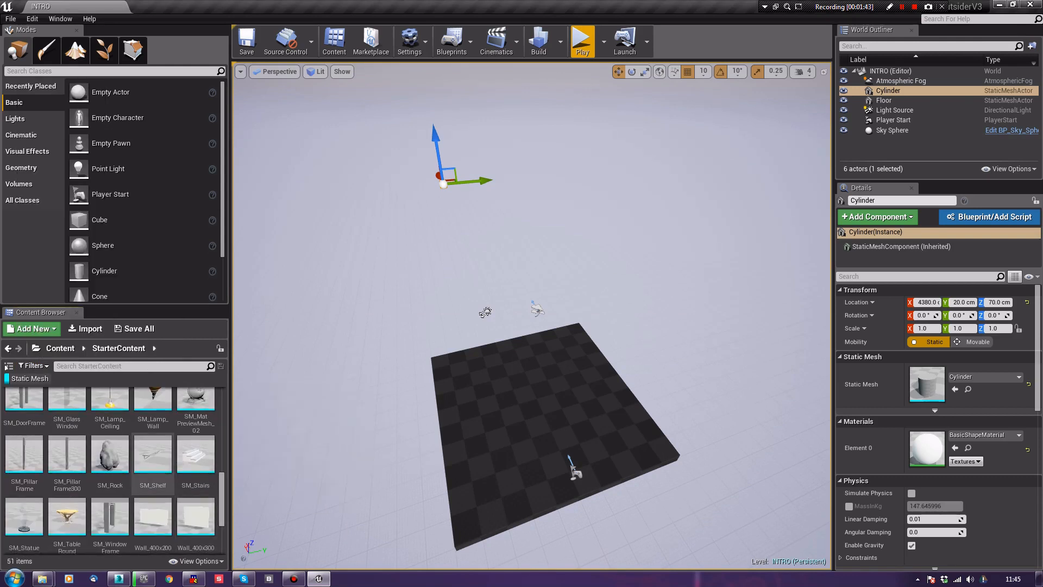
click(111, 458)
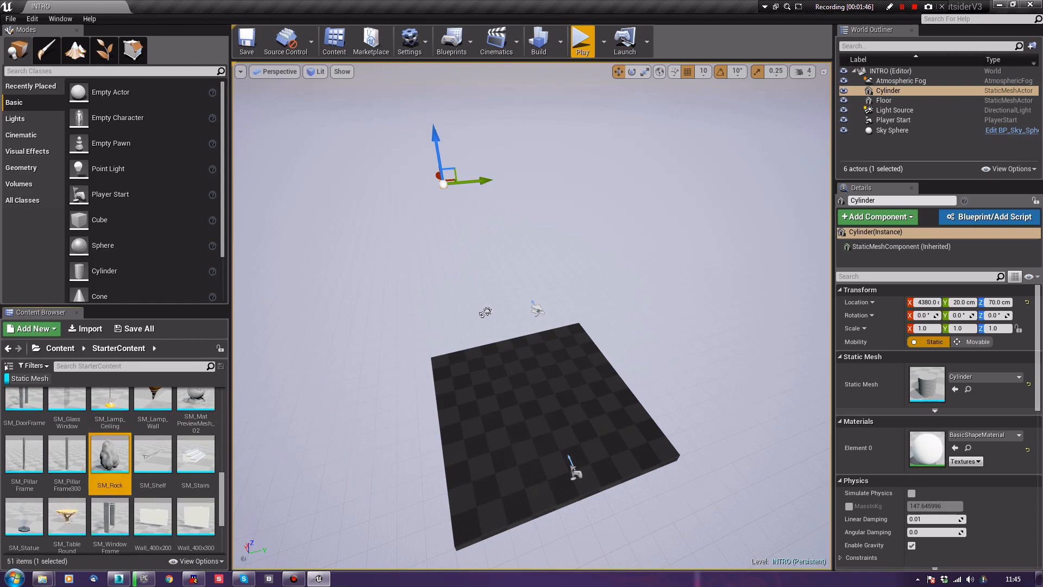
drag(111, 458, 508, 389)
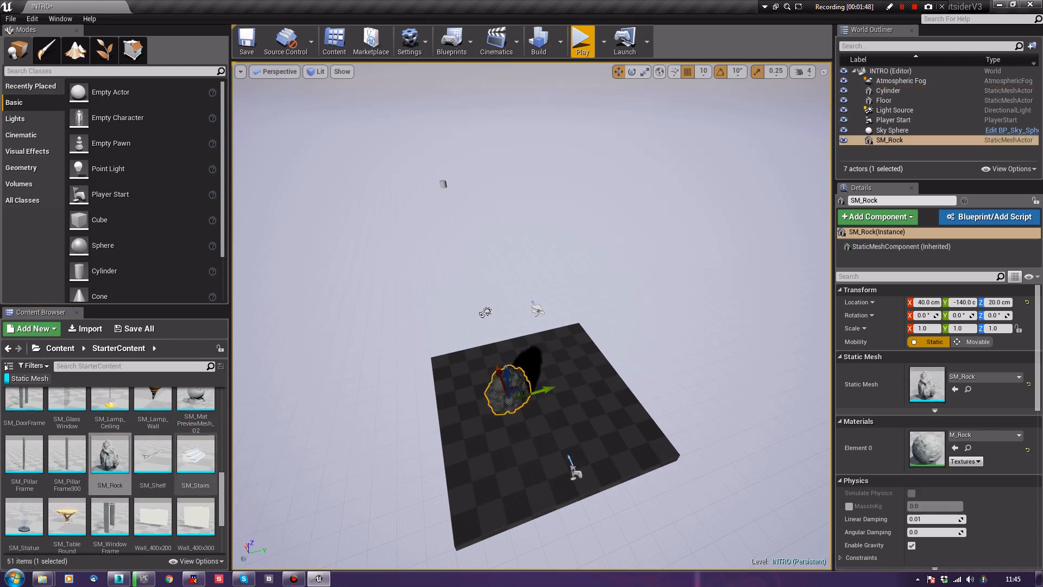
key(Delete)
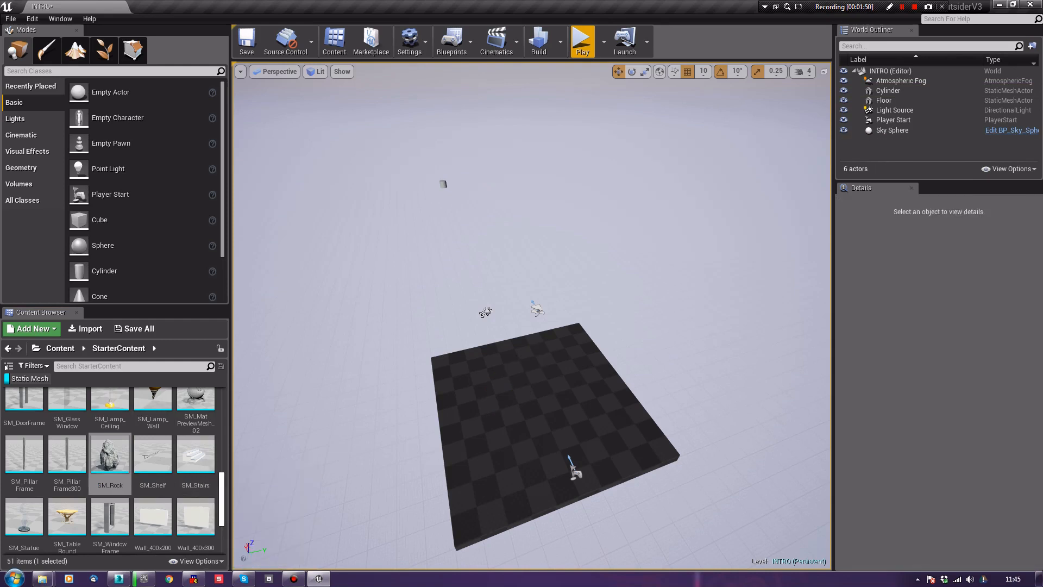
Show the static meshes of the entire Content folder
scroll(111, 467, up, 5)
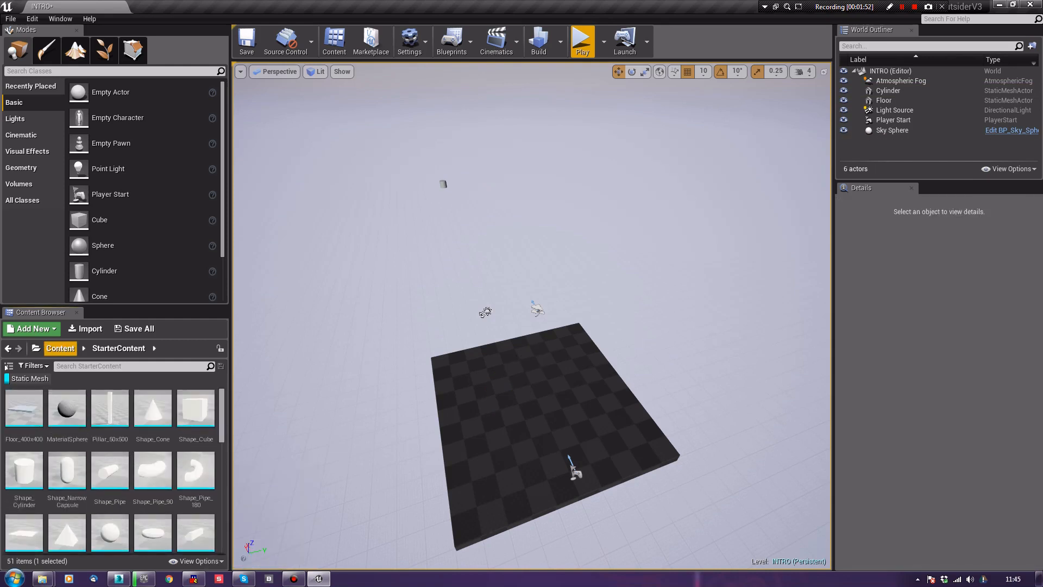
click(60, 348)
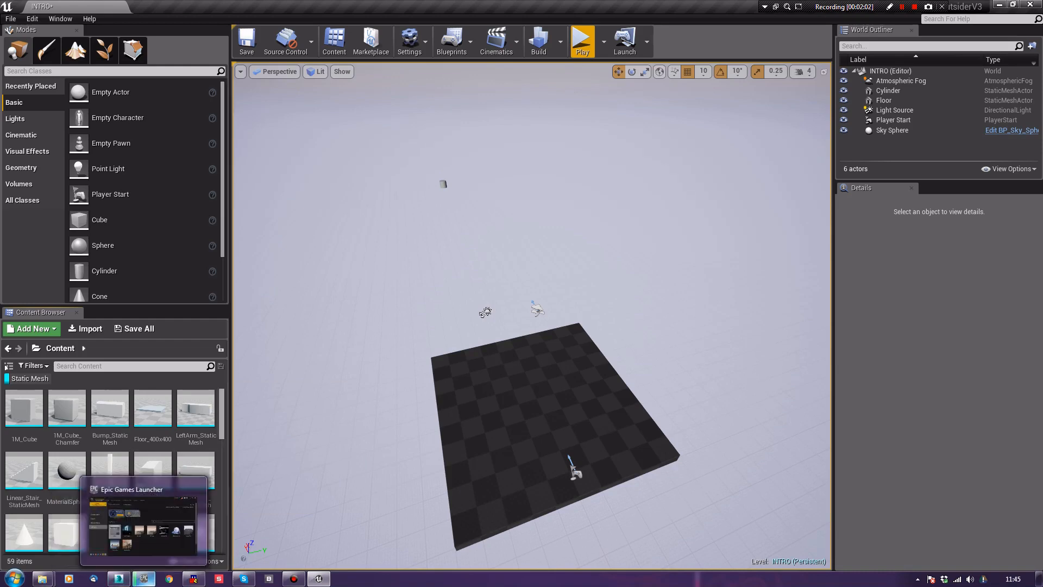
Switch to the Epic Games Launcher and add Infinity Blade: Grass Lands from the Vault to the TheOutsiderV3 project
click(144, 579)
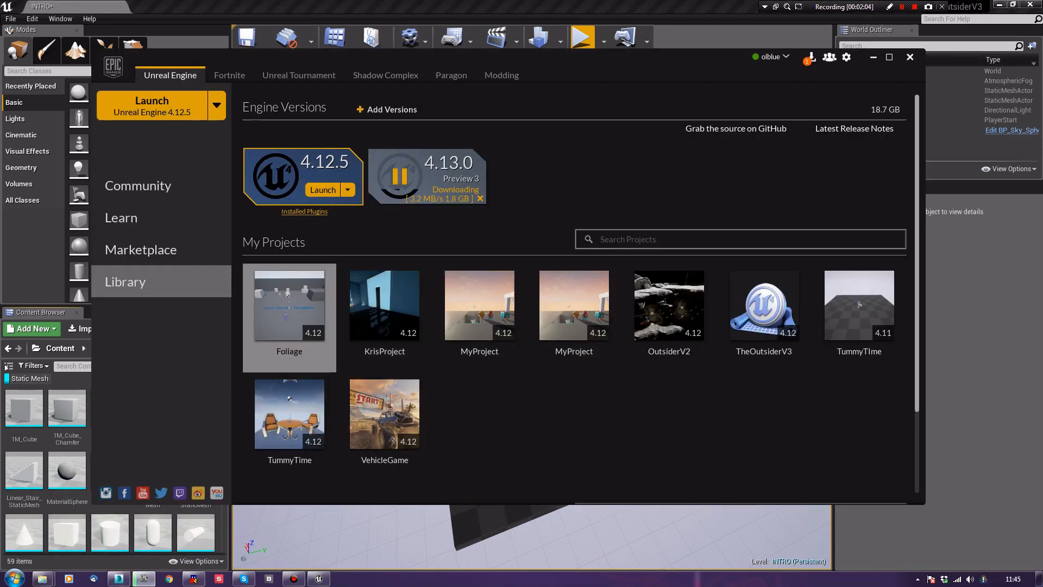
scroll(579, 294, down, 7)
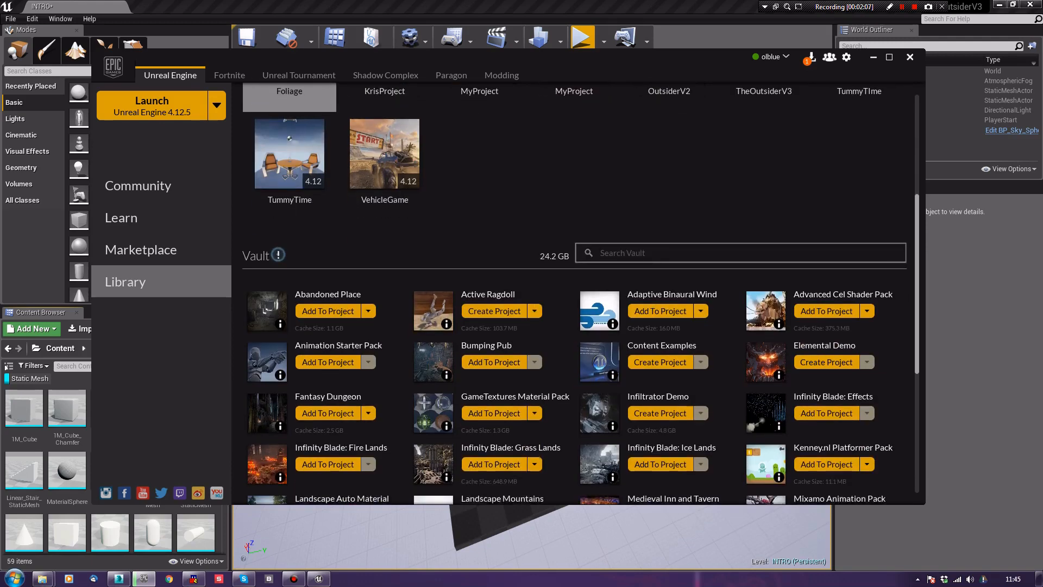
scroll(579, 293, down, 2)
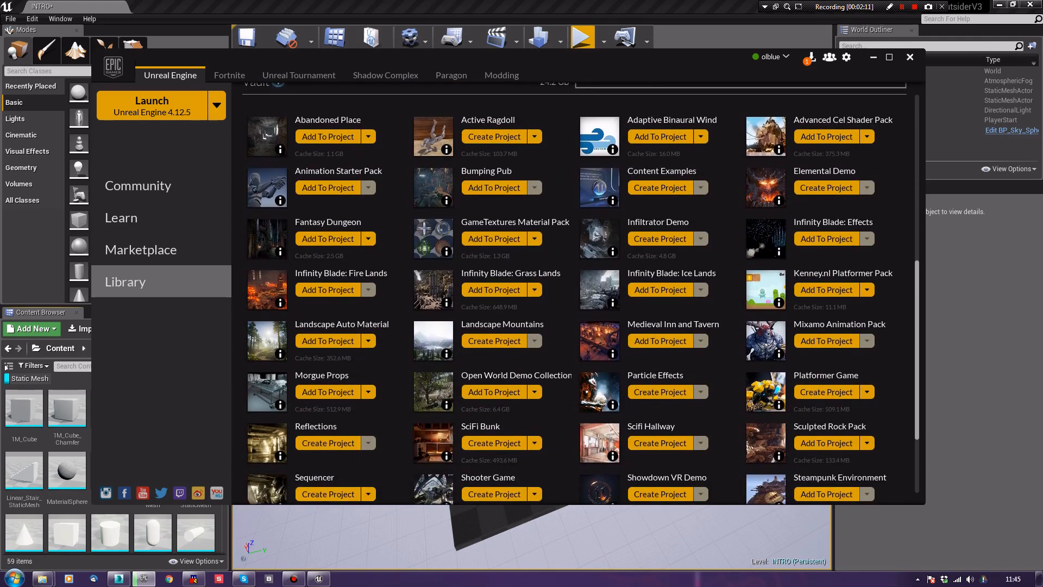
click(495, 290)
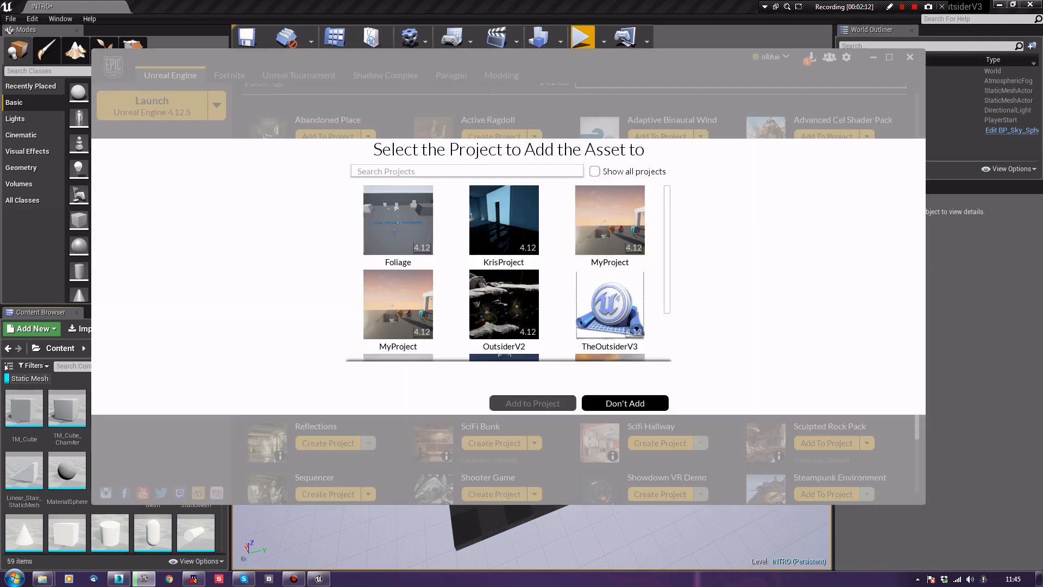
scroll(503, 247, down, 2)
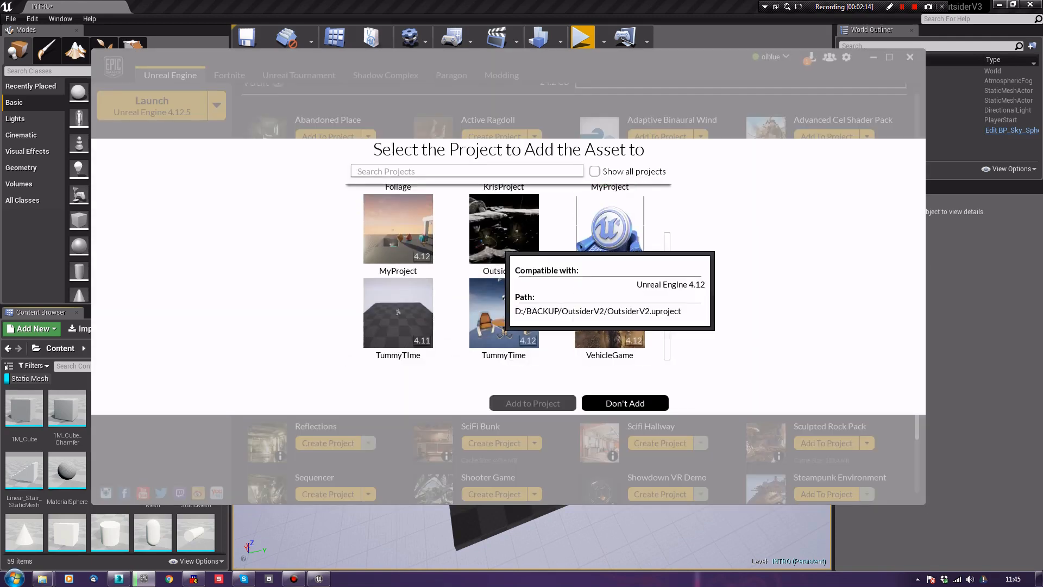
scroll(610, 255, up, 1)
click(609, 255)
click(533, 403)
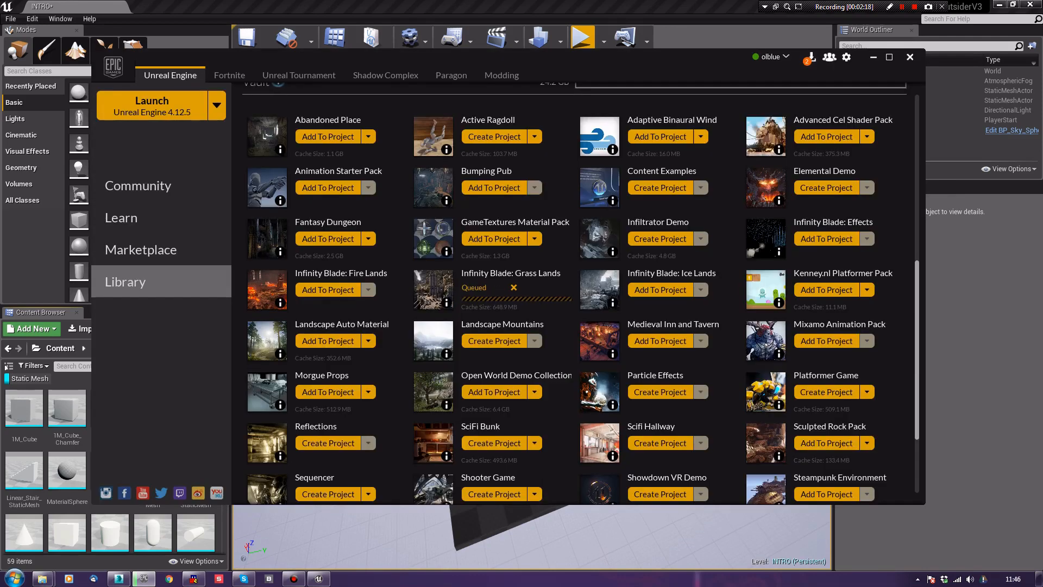
Cancel the Unreal Engine 4.13.0 Preview download and check the Grass Lands pack in the Vault
scroll(575, 294, up, 5)
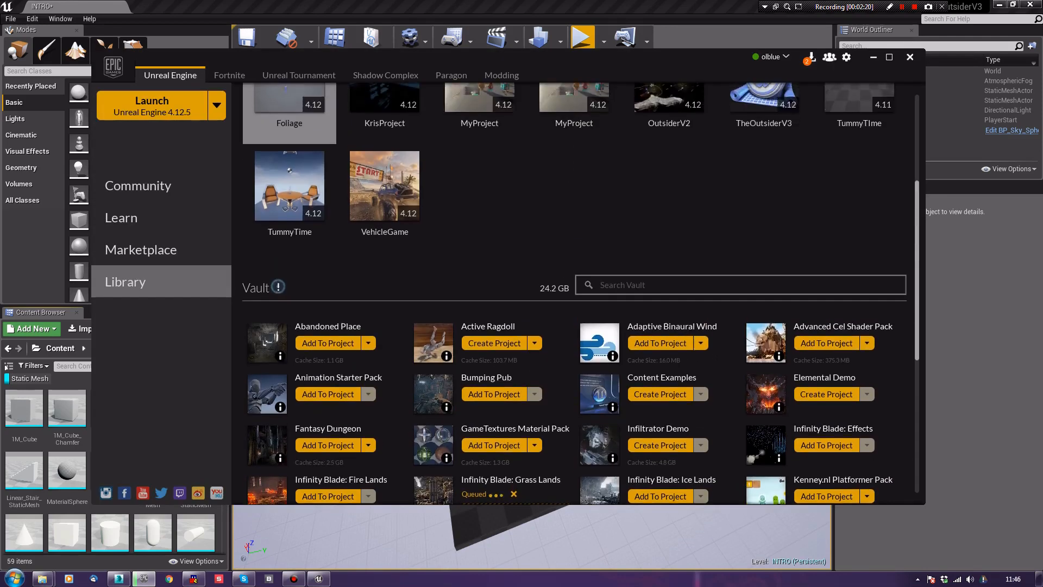
scroll(574, 293, up, 6)
click(480, 199)
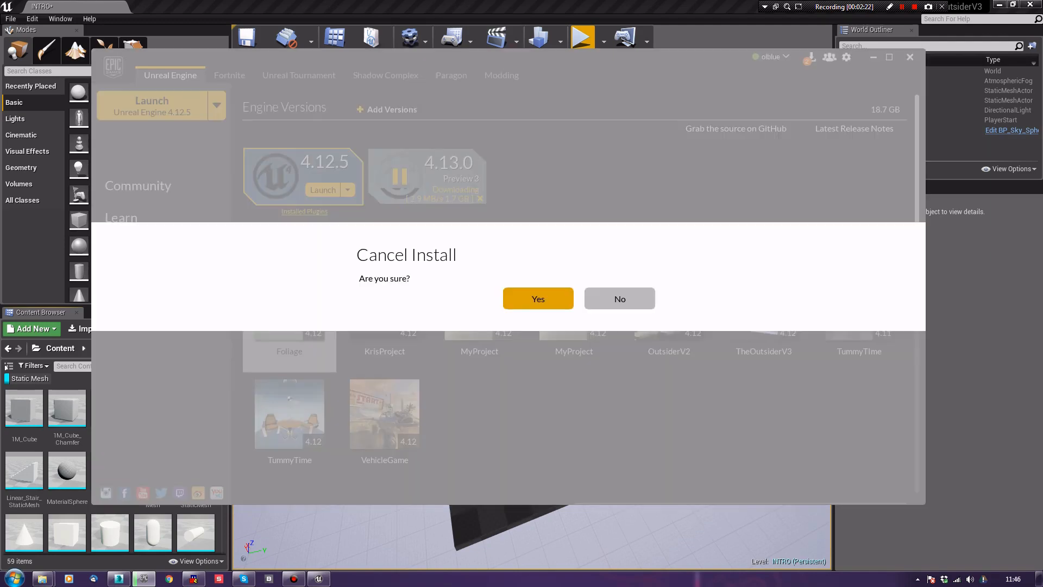
click(565, 300)
scroll(581, 304, down, 10)
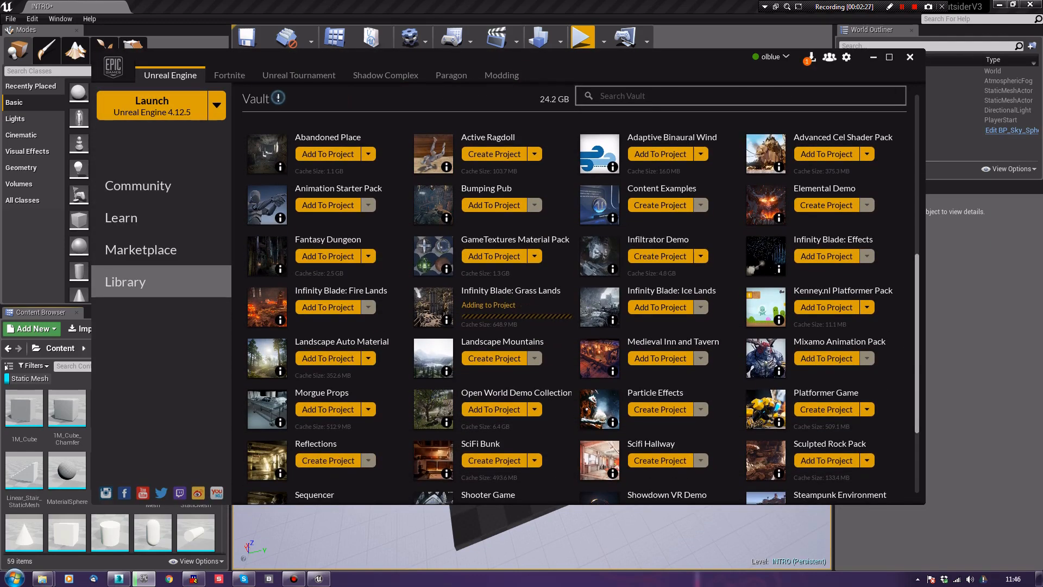
Switch back to the Unreal Editor and delete the checkered floor from the INTRO level
key(alt+Tab)
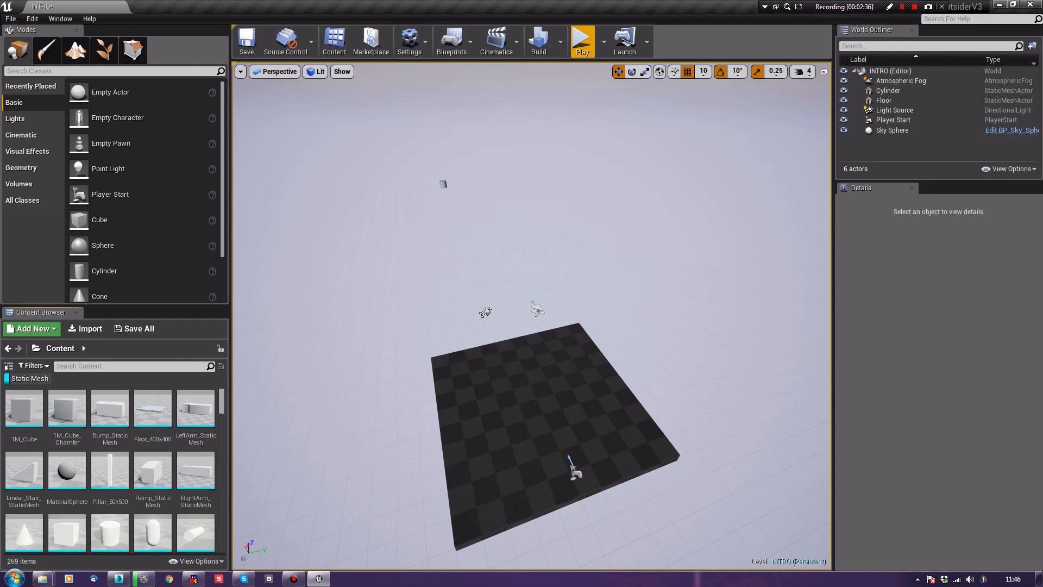
click(538, 415)
key(Delete)
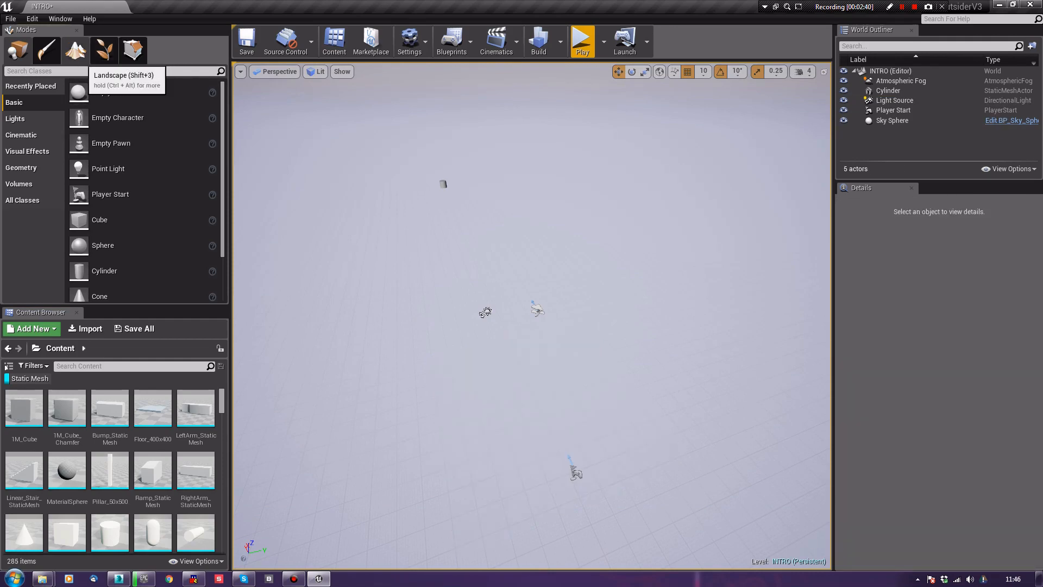
Create a new landscape with a section size of 15×15 quads
click(76, 49)
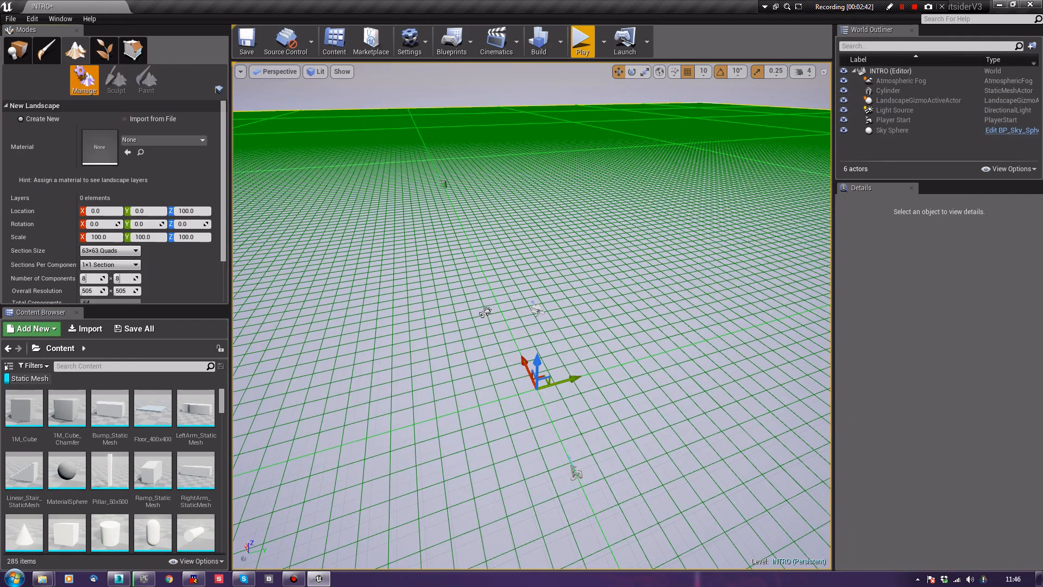
click(109, 250)
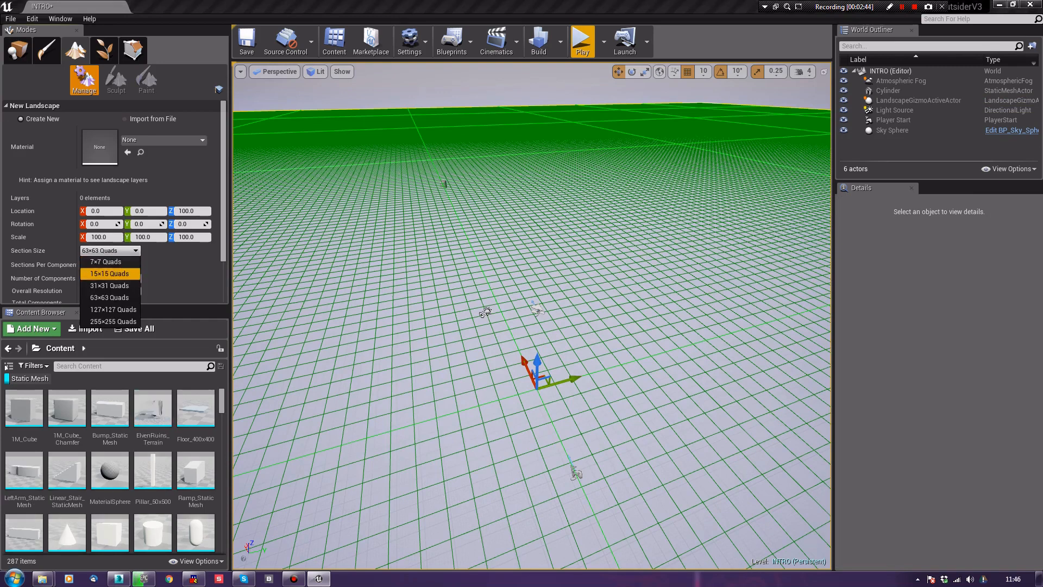
click(104, 271)
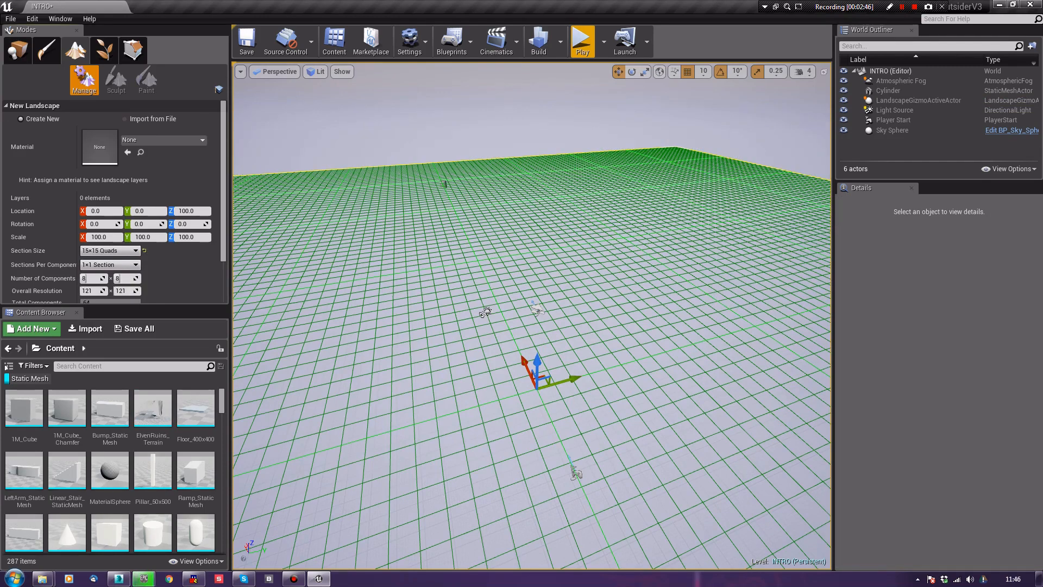
scroll(141, 224, down, 2)
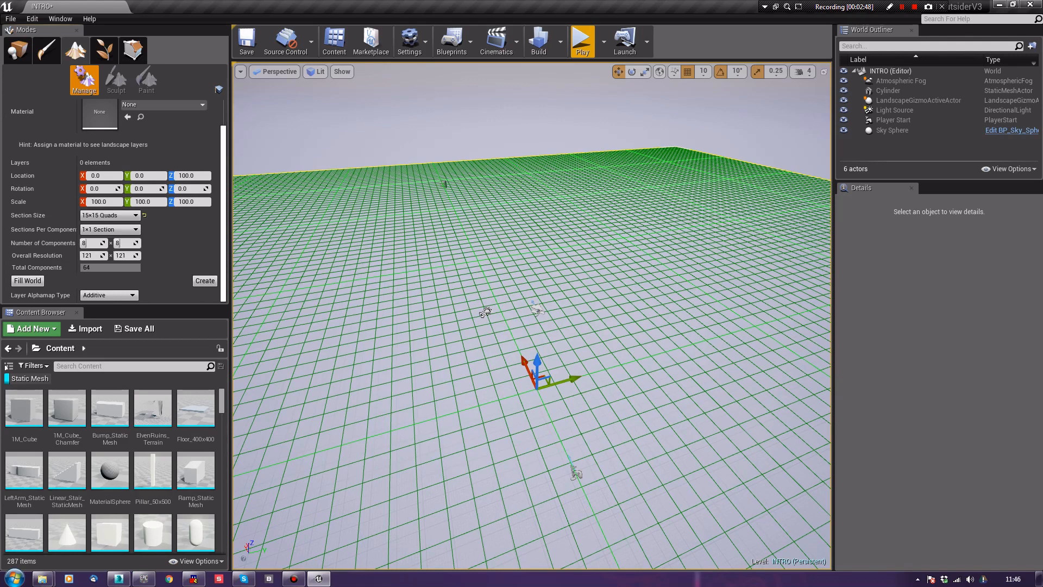
click(205, 280)
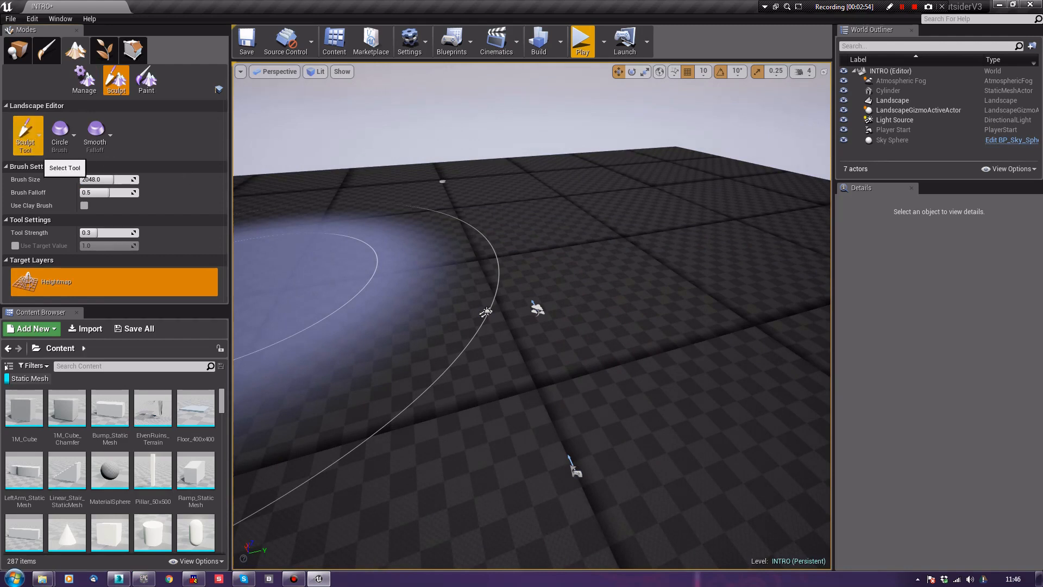
Choose the Noise sculpting tool and set its brush size to 20480
click(25, 133)
click(67, 370)
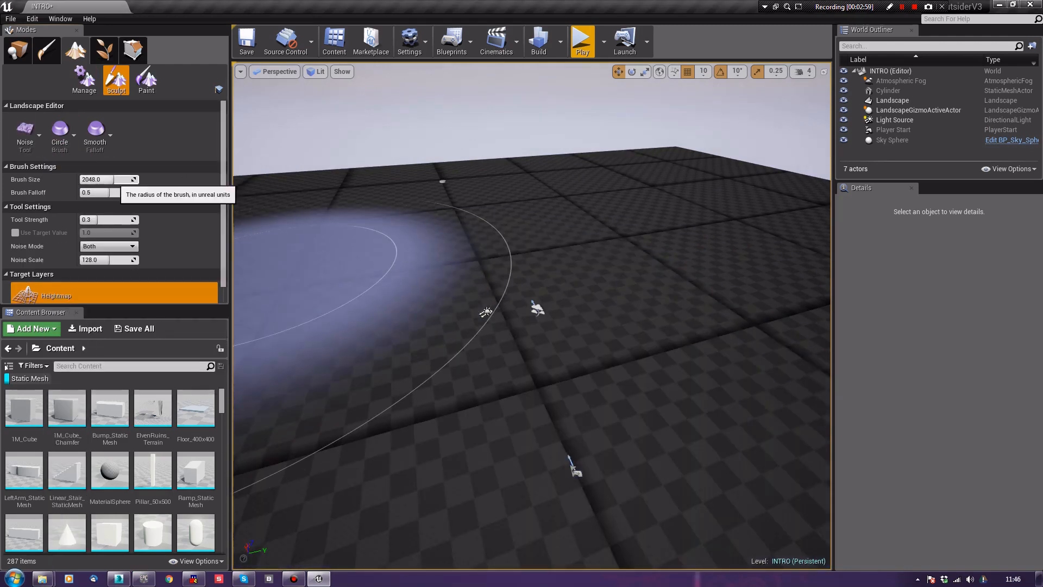
click(109, 179)
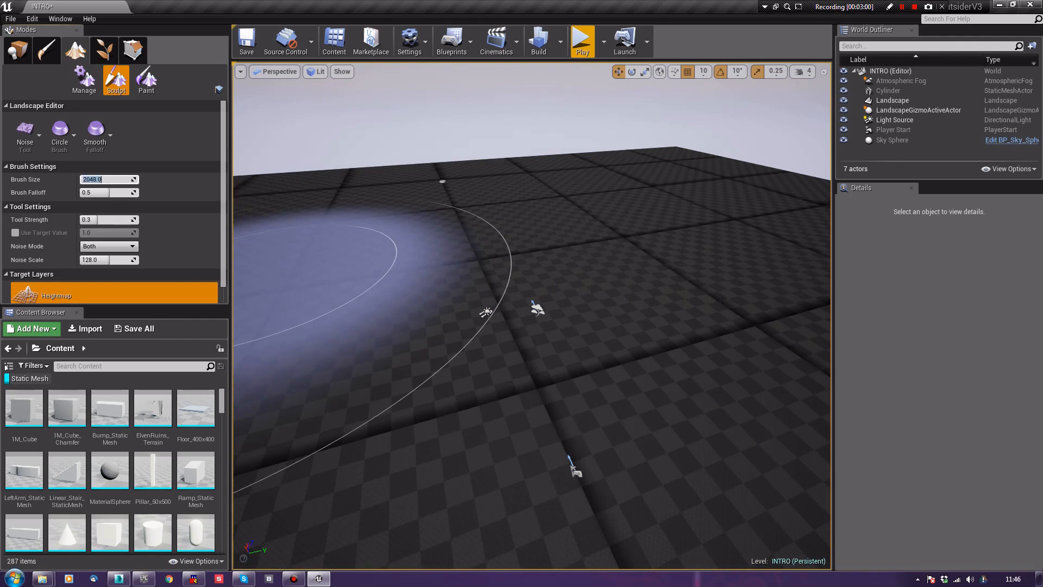
click(100, 180)
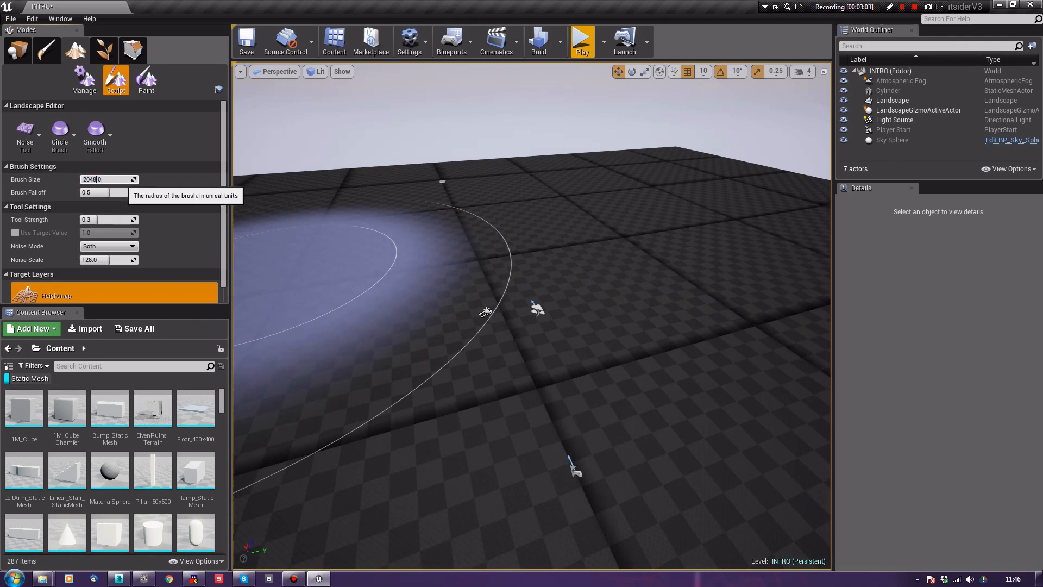
text(0)
key(Return)
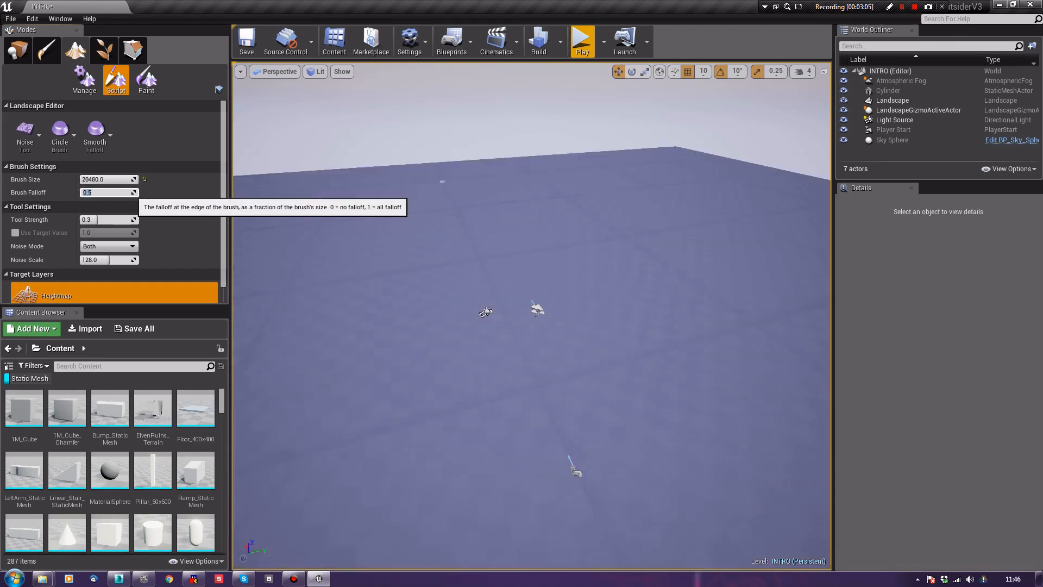
Try a Noise stroke on the landscape with the tool strength at 0.15 and undo it
click(91, 192)
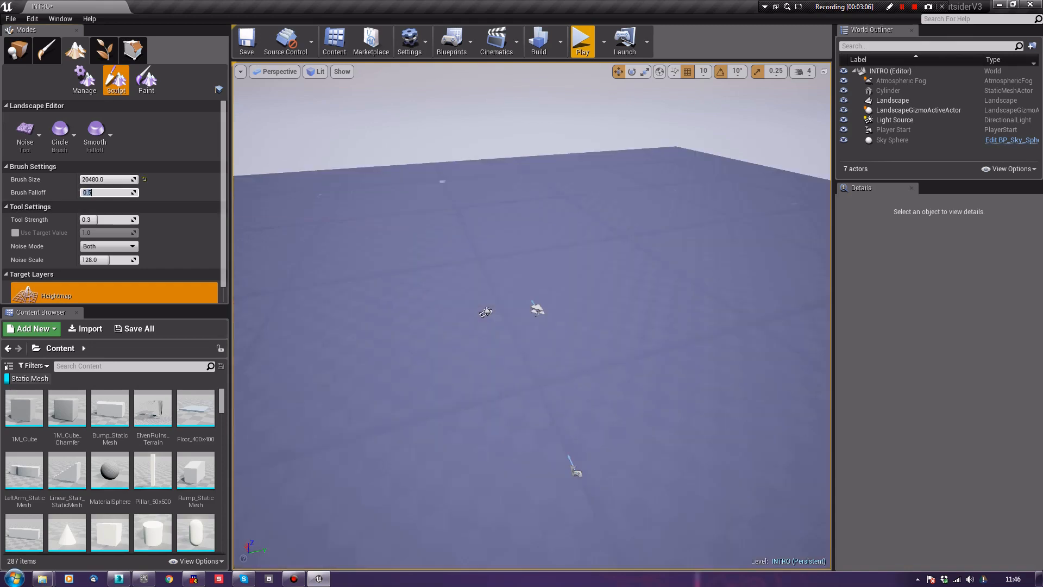
click(91, 219)
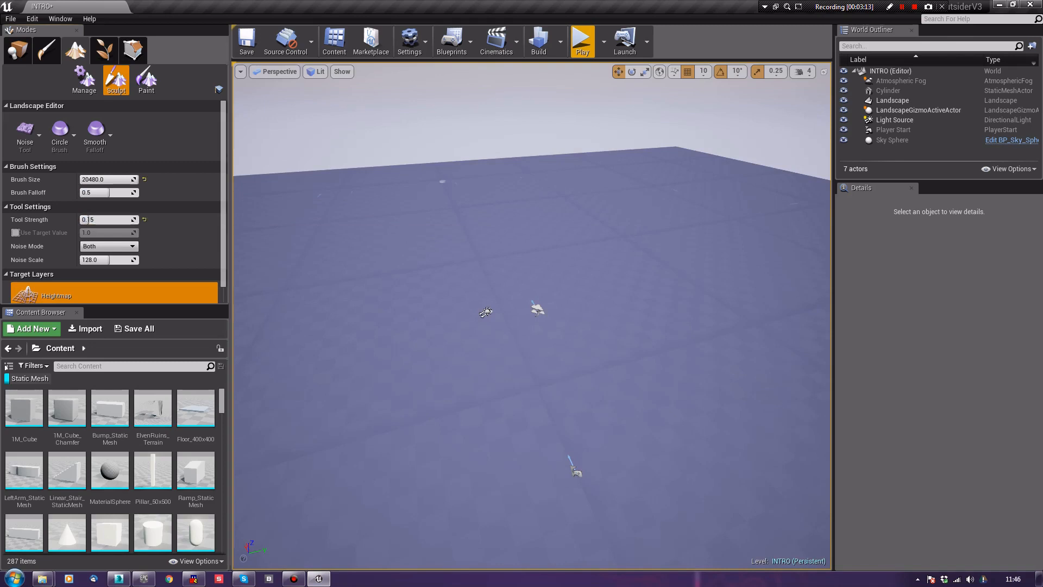
click(533, 316)
key(ctrl+z)
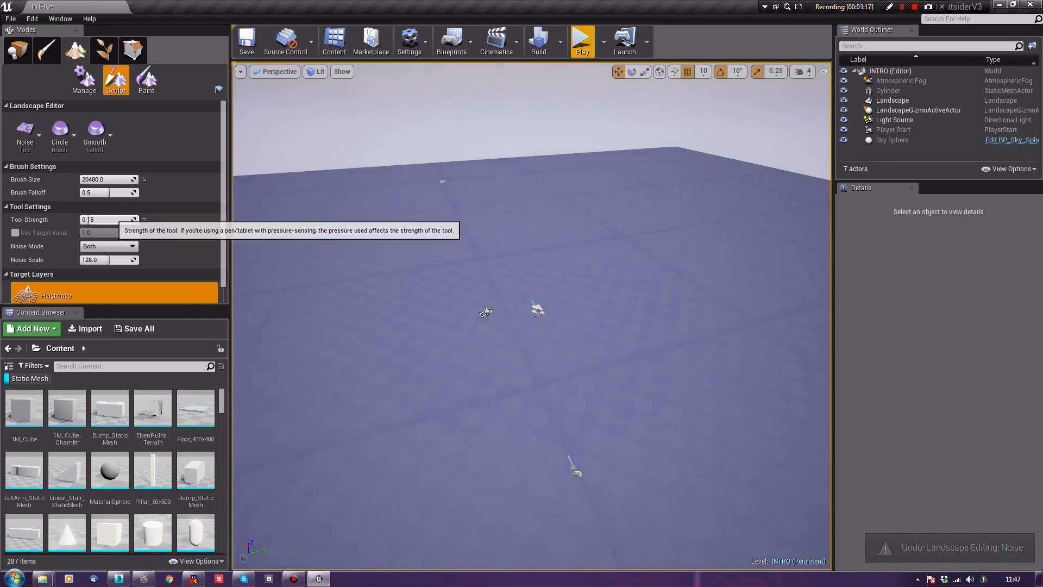
Set the tool strength to 0.05, apply Noise across the whole landscape, and undo the extra second stroke
click(88, 220)
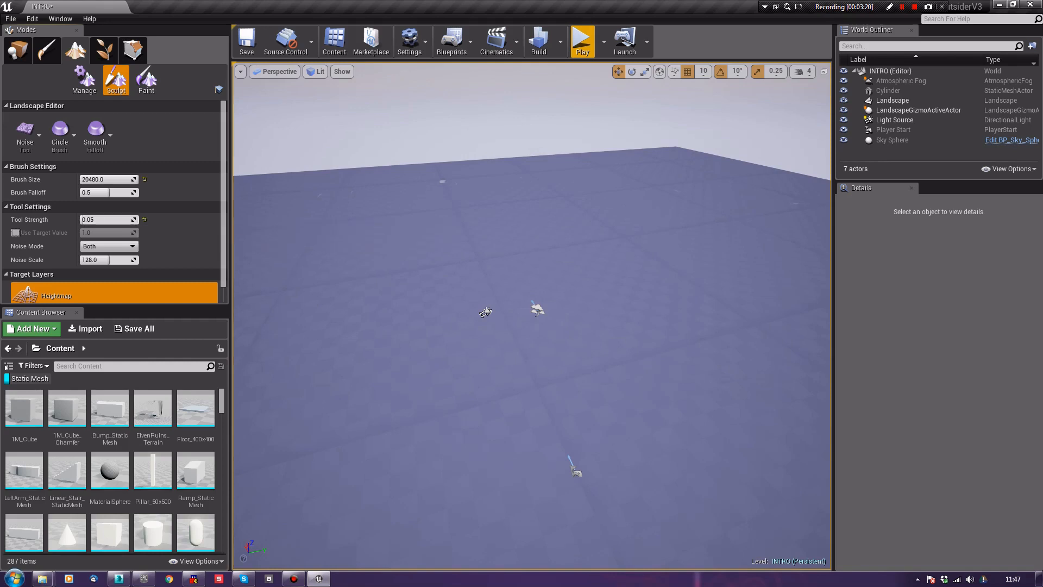
click(532, 326)
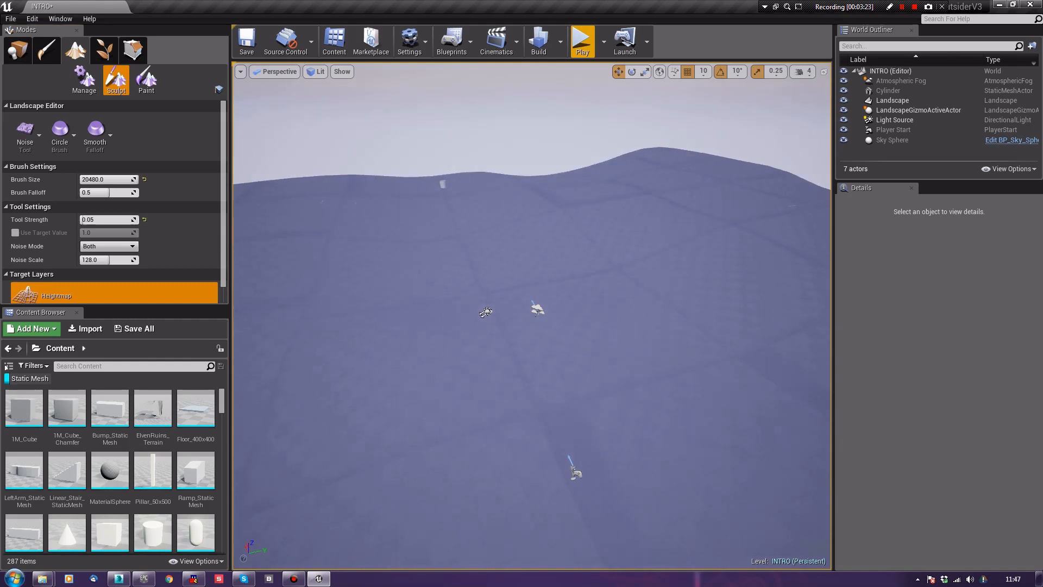
drag(485, 312, 485, 312)
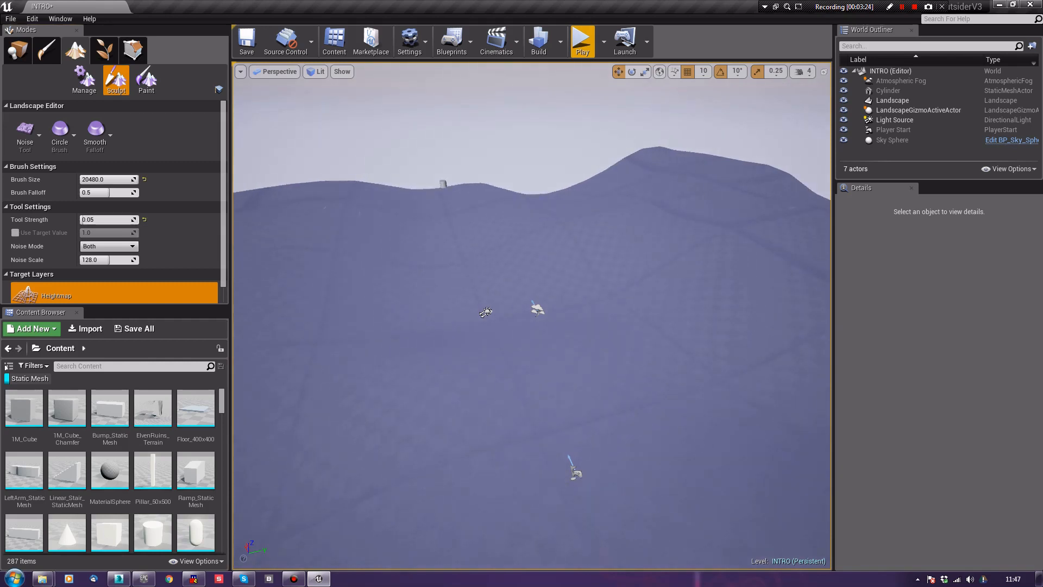
key(ctrl+z)
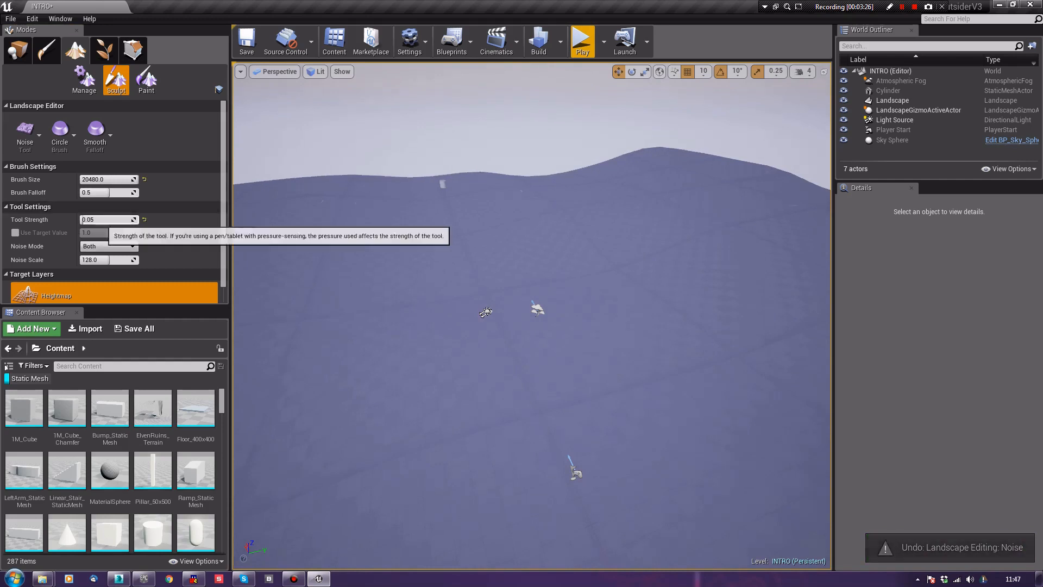
Set the Noise tool strength to 0.01, the brush falloff to 0.25 and the noise scale to 64
click(98, 220)
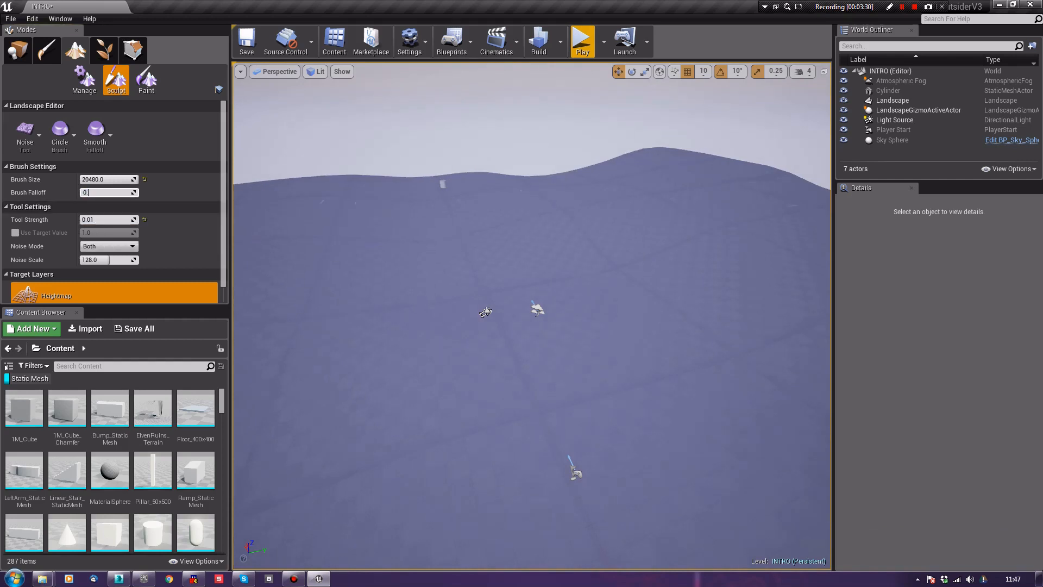
text(.25)
key(Tab)
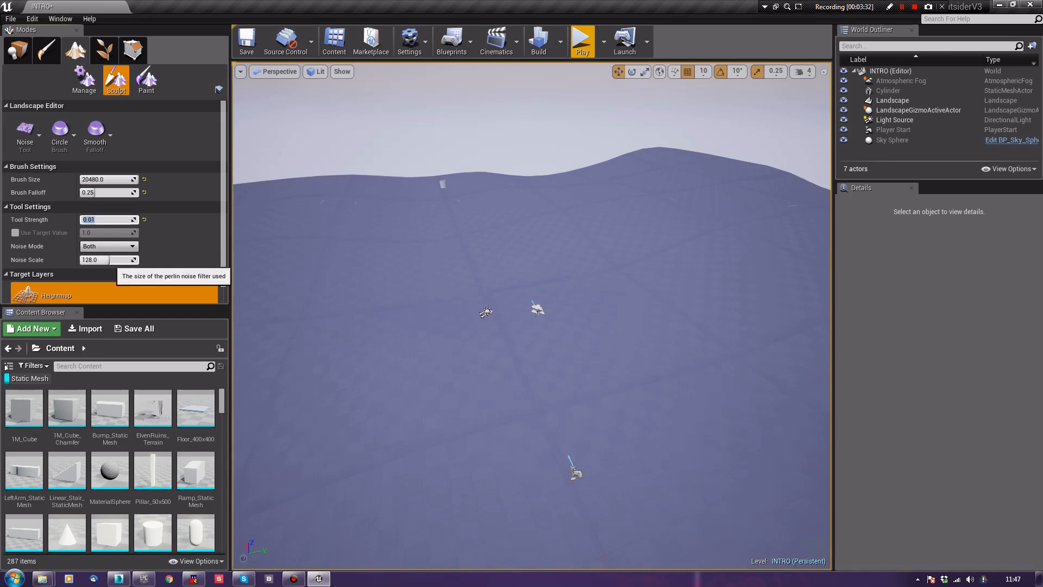
click(114, 259)
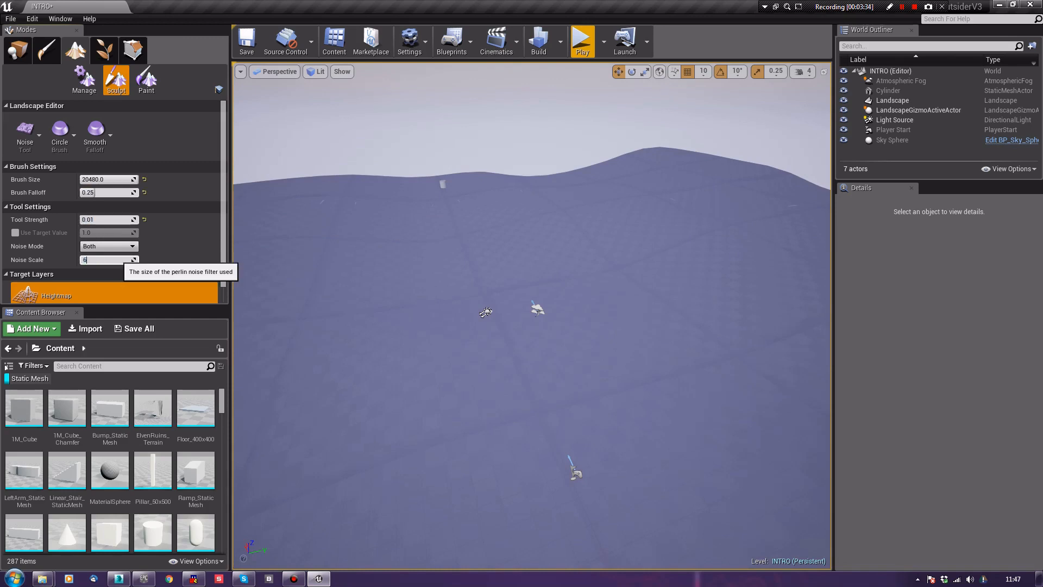
text(64)
key(Return)
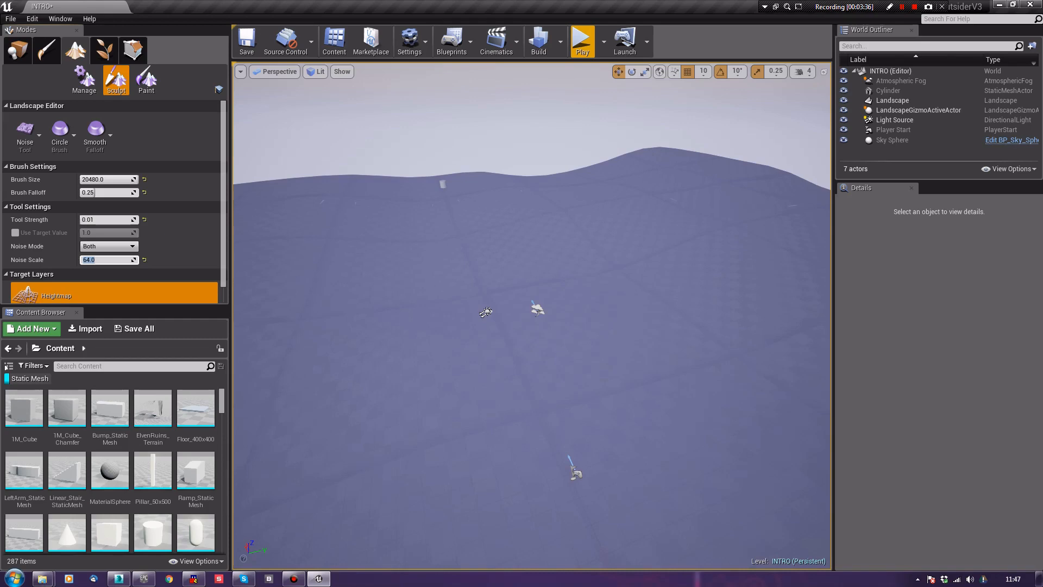
Apply several gentle Noise strokes over the landscape to add finer bumps to the terrain
click(533, 315)
click(533, 315)
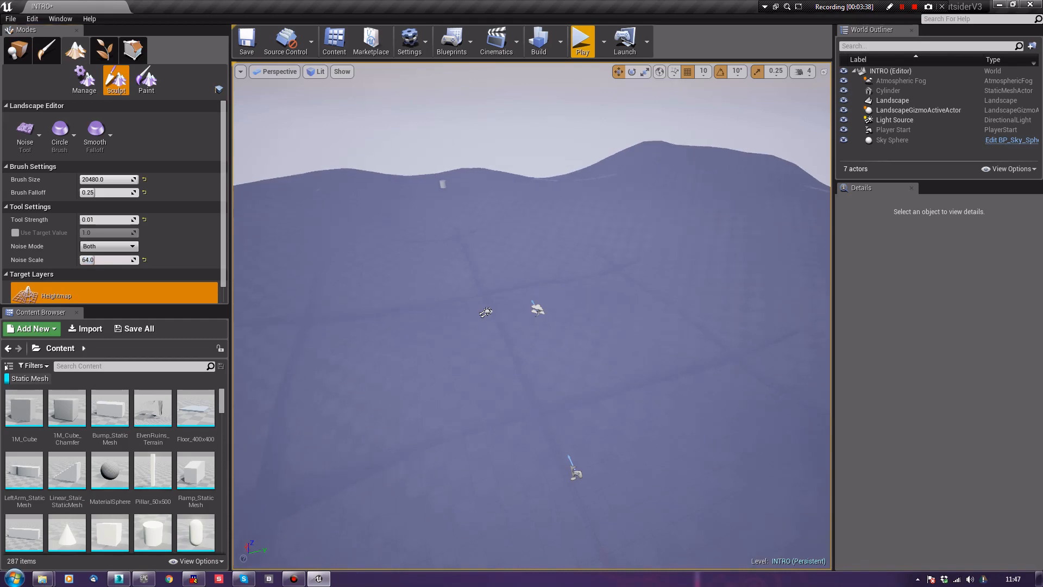
click(533, 315)
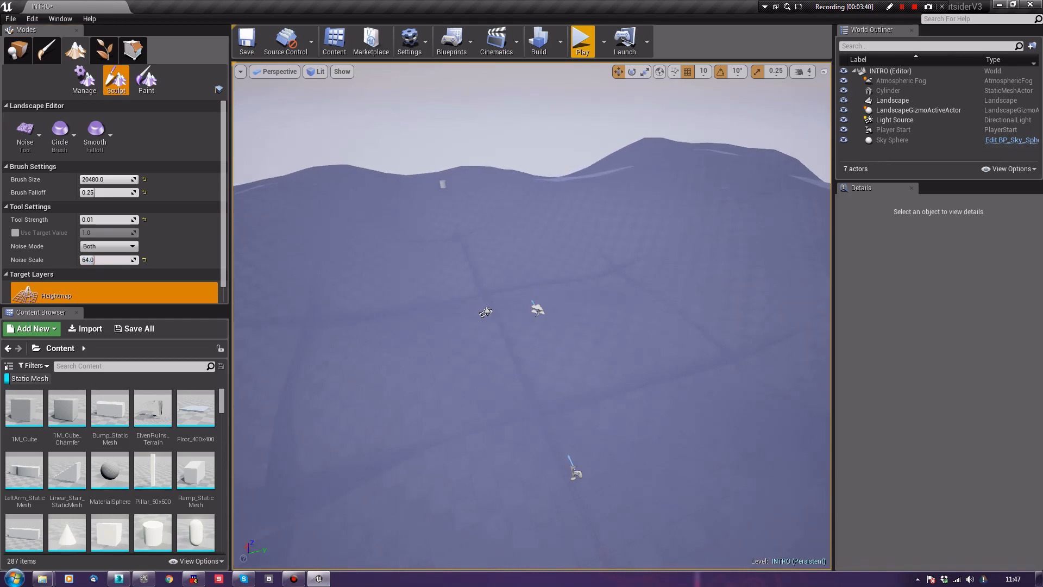
Leave landscape sculpting, move the Player Start along the landscape to X -4810 cm and raise it to Z 132 cm
click(19, 51)
mouse_move(532, 315)
right_down()
mouse_move(696, 307)
mouse_move(554, 331)
mouse_move(581, 328)
mouse_move(625, 350)
mouse_move(522, 343)
mouse_move(468, 364)
mouse_move(505, 385)
right_up()
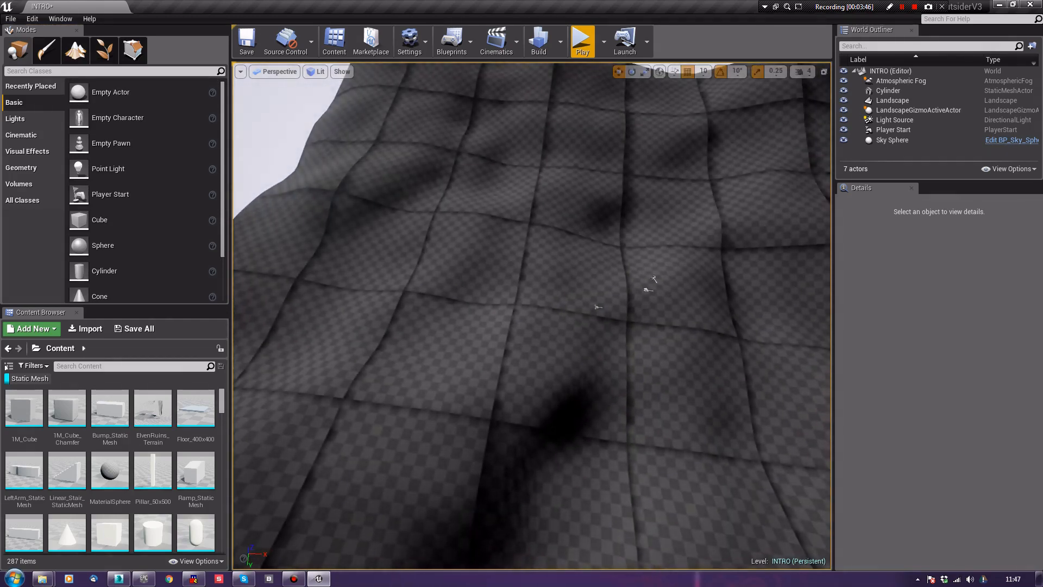
click(598, 307)
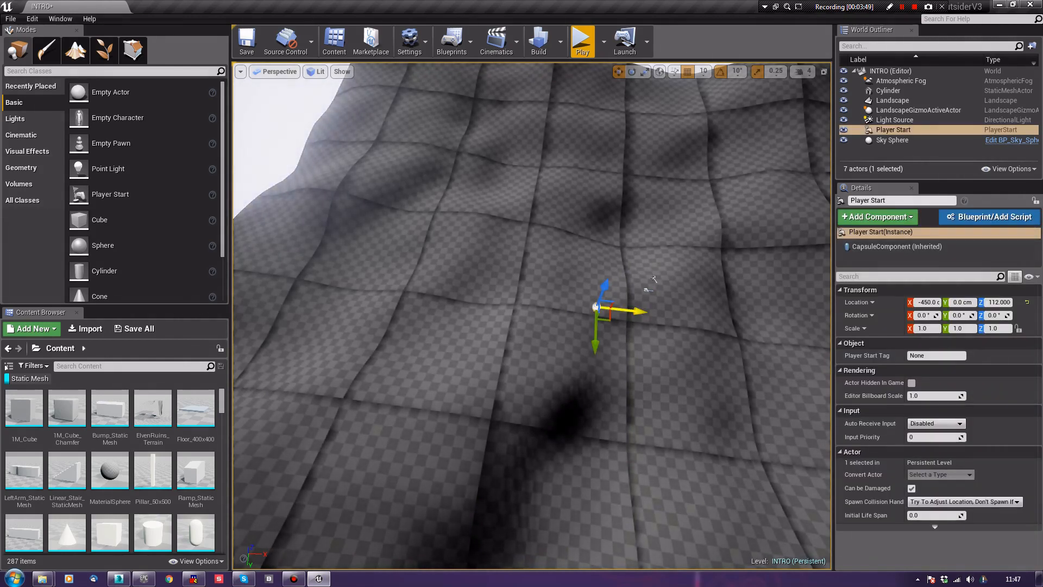
drag(621, 313, 290, 286)
key(f)
right_drag(290, 287, 329, 163)
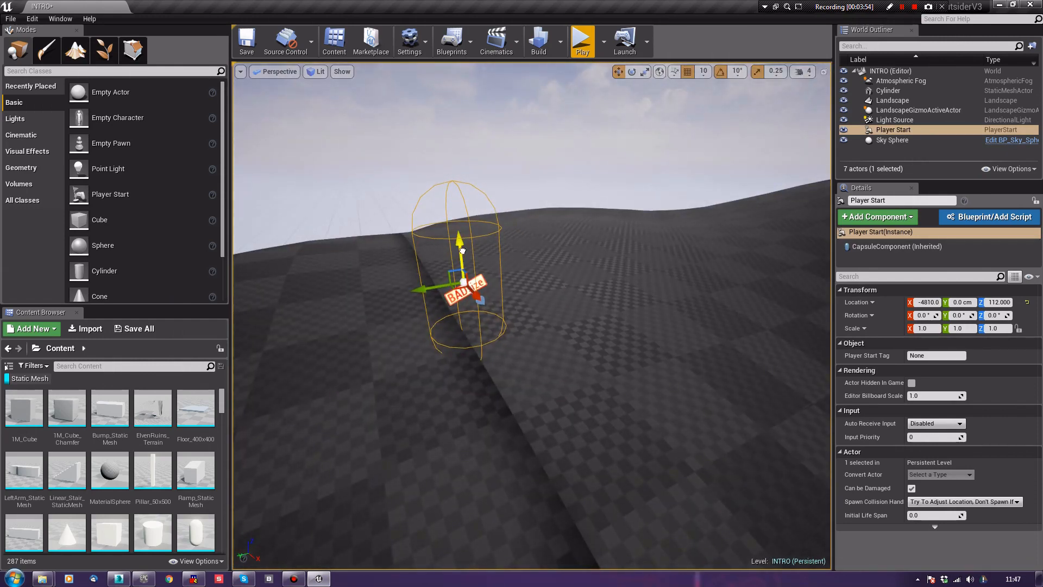
drag(461, 250, 470, 234)
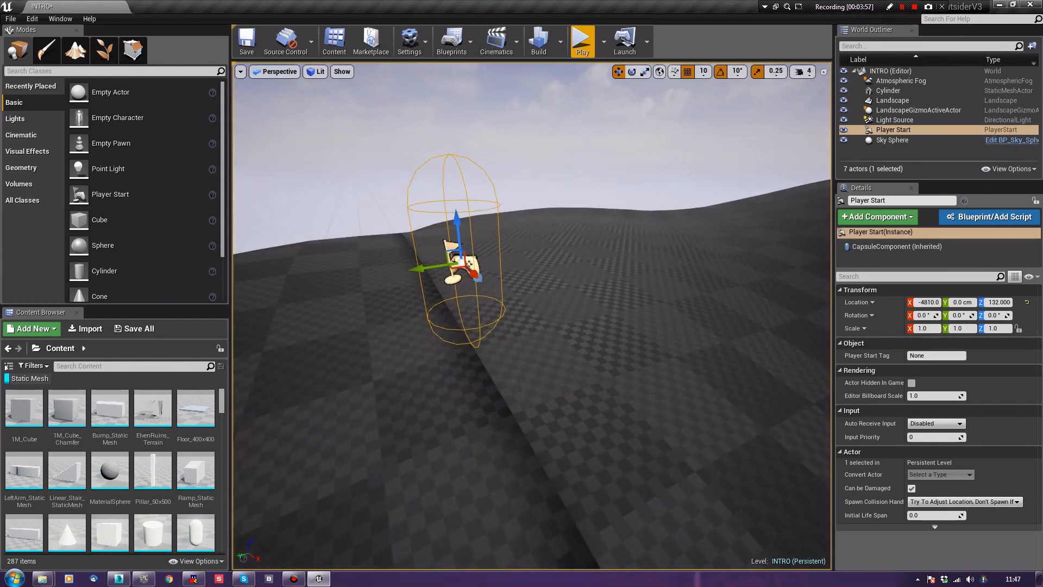
Build the level's lighting and navigation, and close the map check message log
right_drag(471, 234, 642, 240)
click(539, 41)
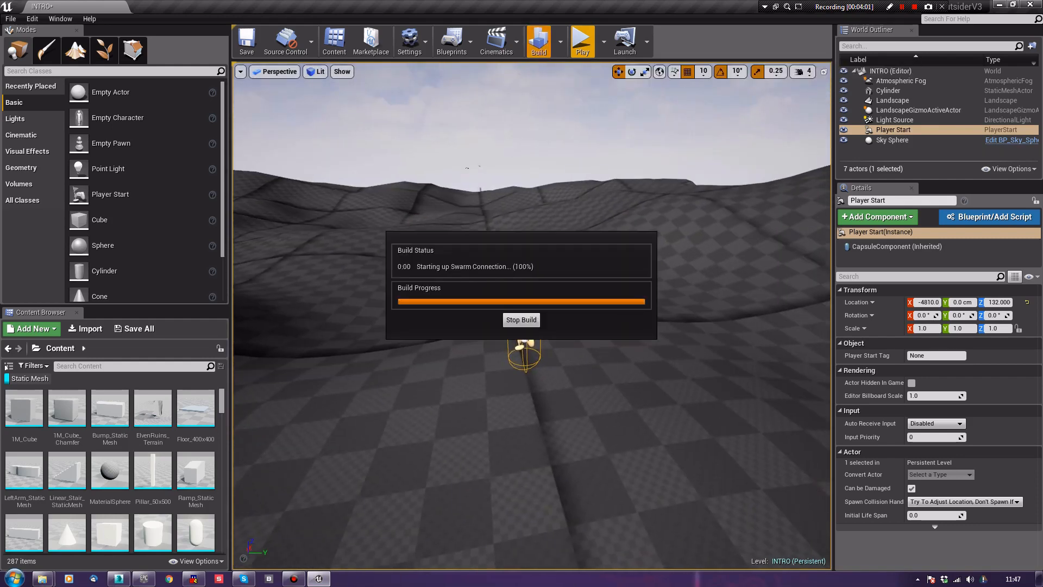
click(144, 579)
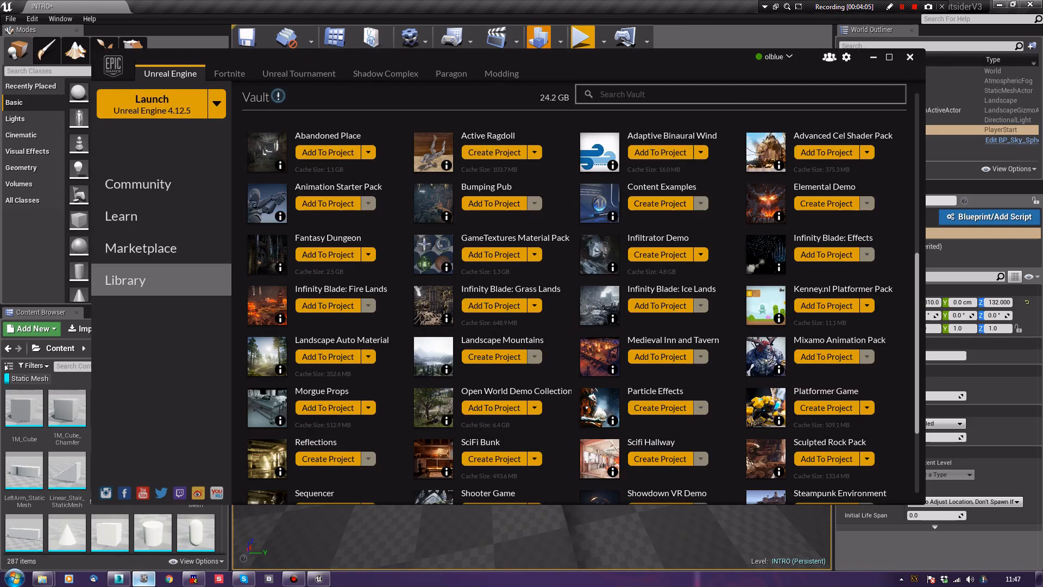
click(144, 579)
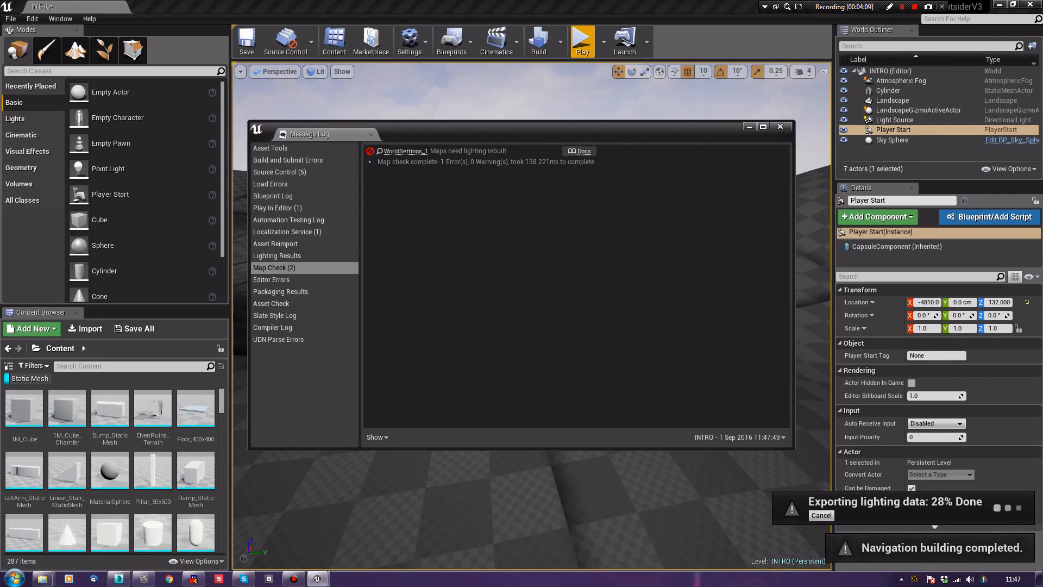
click(780, 126)
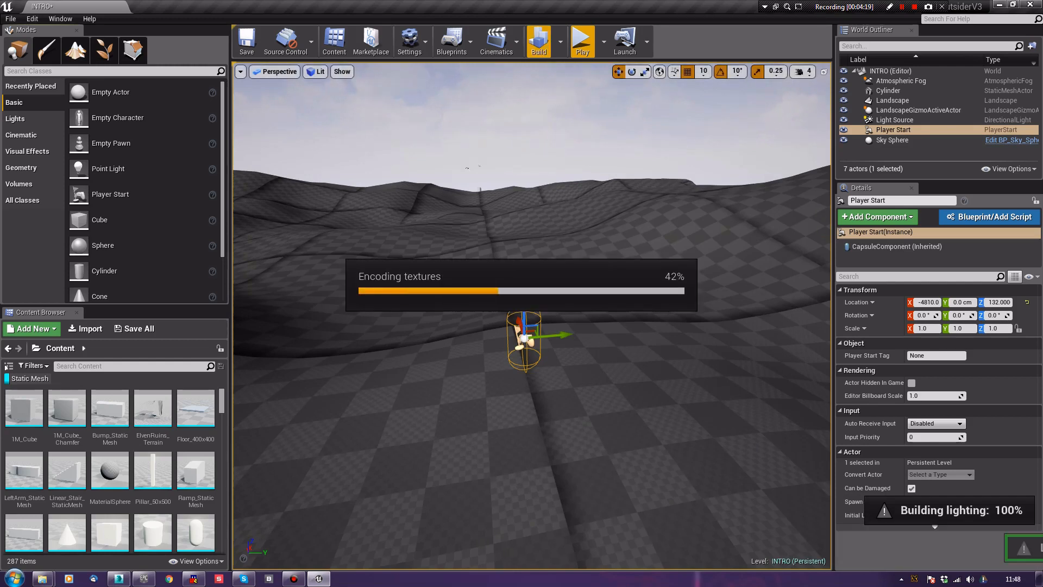
Play-test the level by running and jumping the character across the sculpted terrain, and end the play session
click(583, 43)
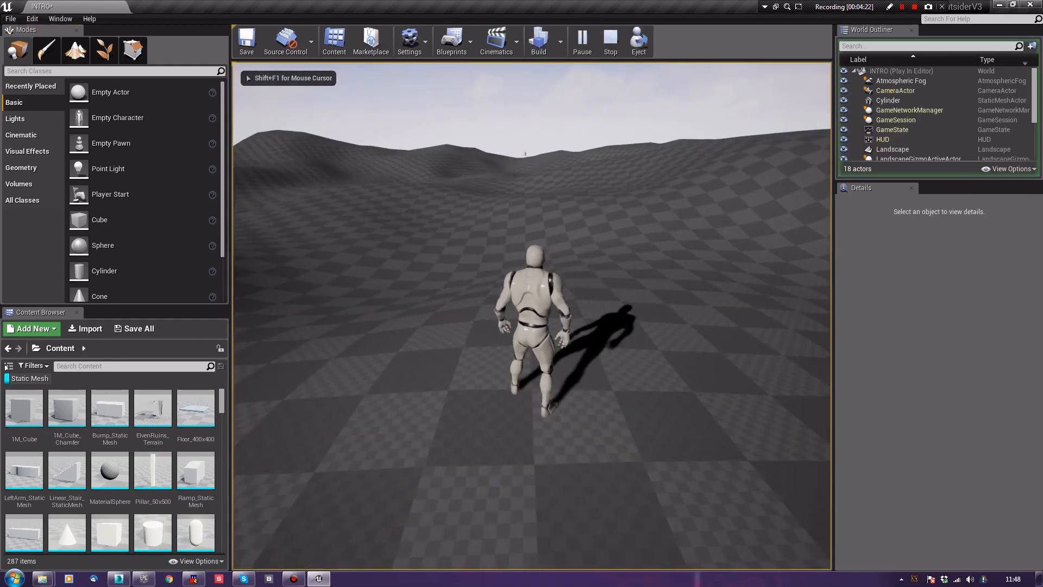
key(w)
key(space)
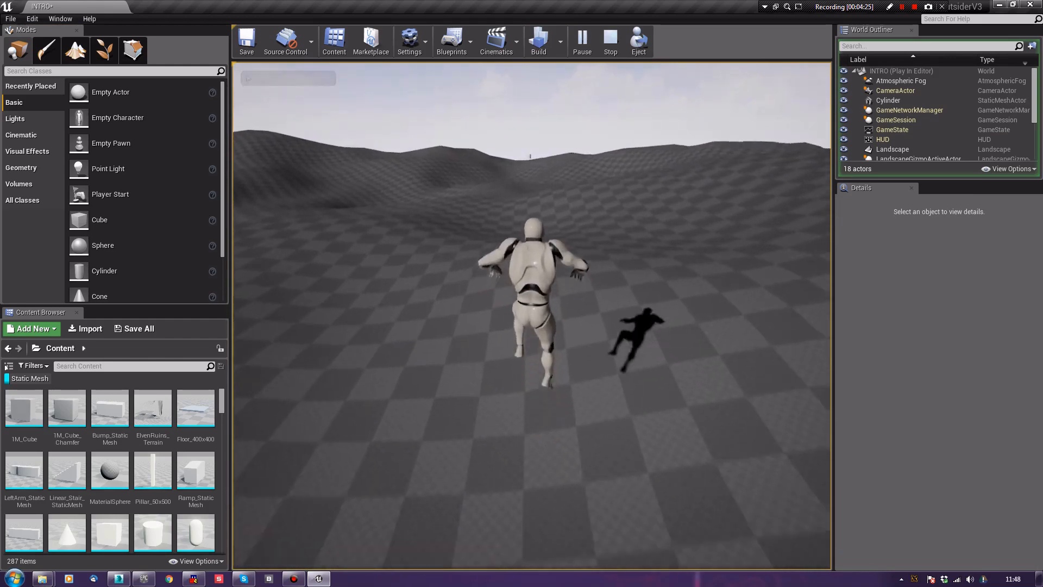
key(space)
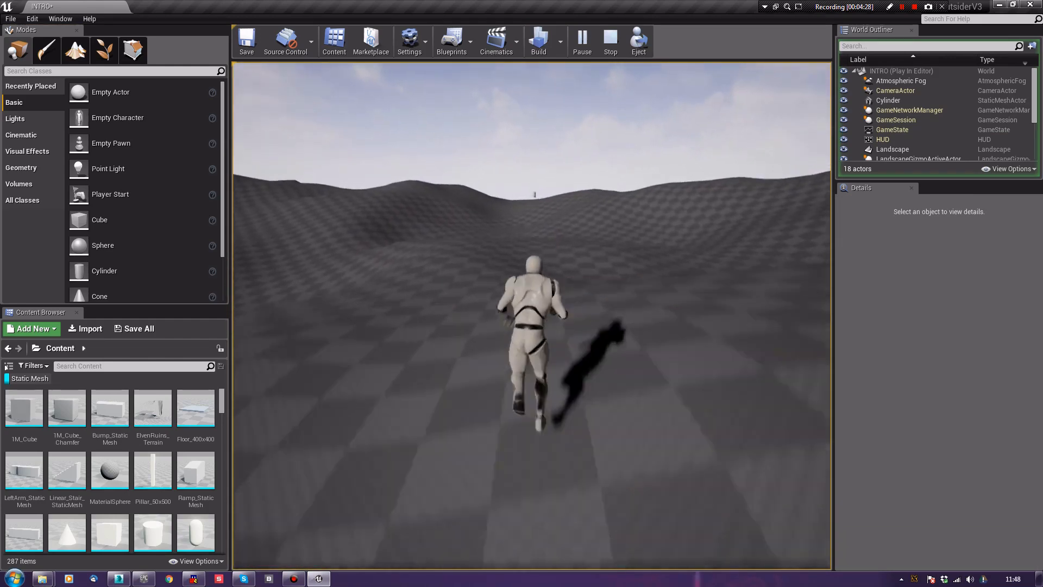
key(Escape)
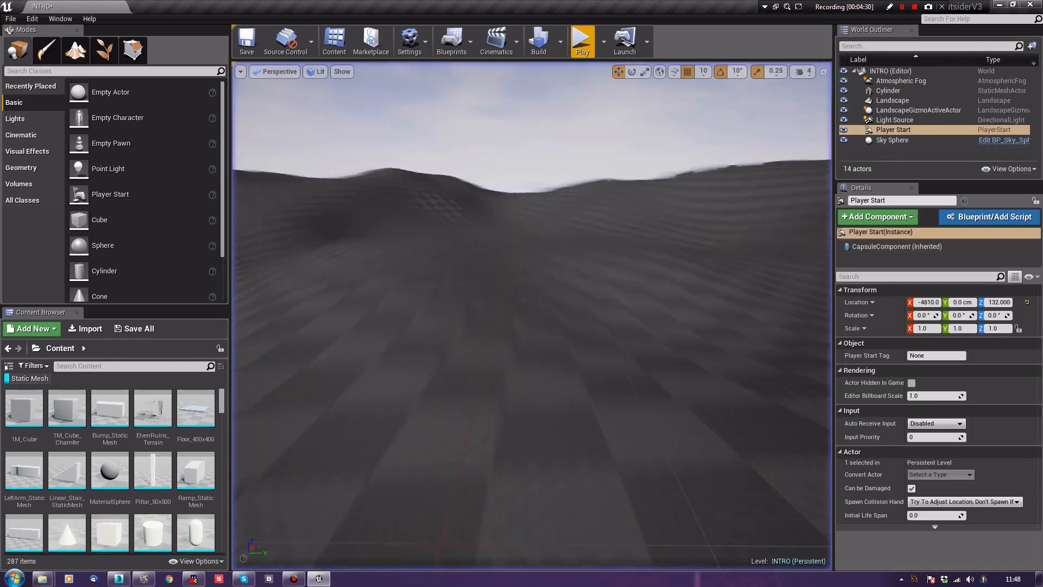
Place a Camera Actor on the landscape close behind the Player Start
right_drag(535, 186, 517, 233)
key(w)
key(w)
key(Escape)
key(w)
key(d)
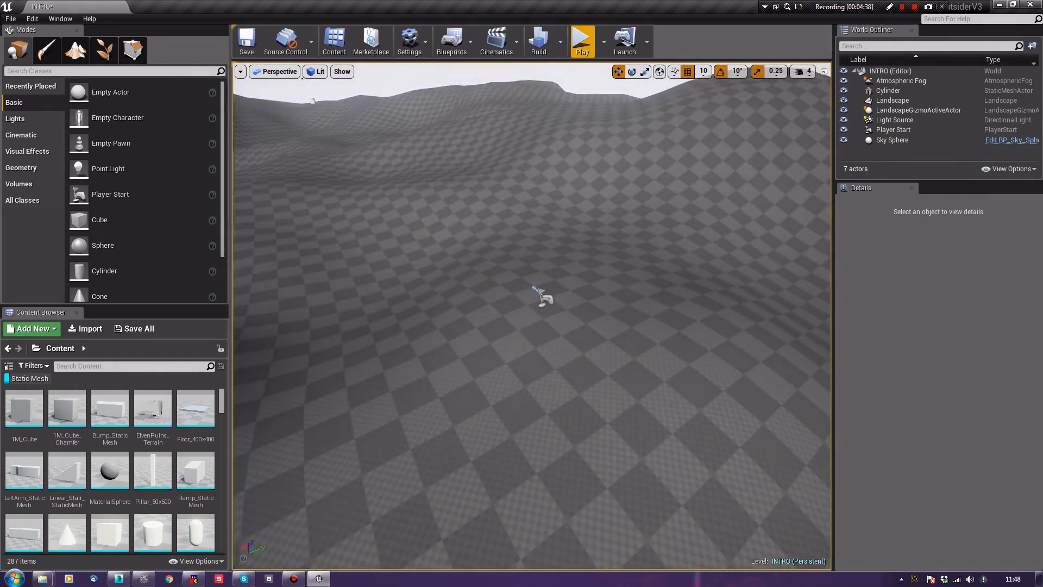
right_click(531, 93)
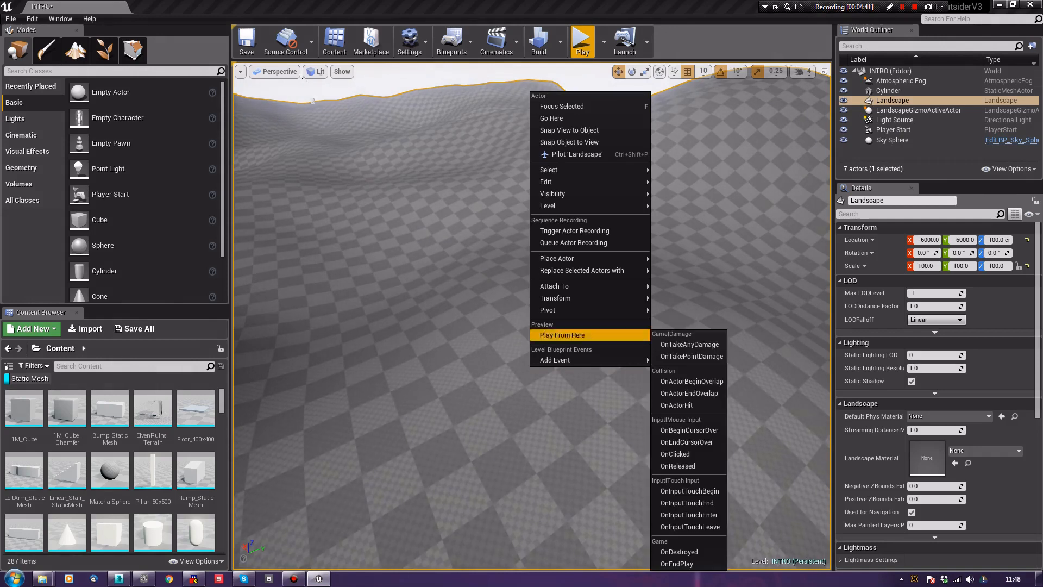
mouse_move(559, 259)
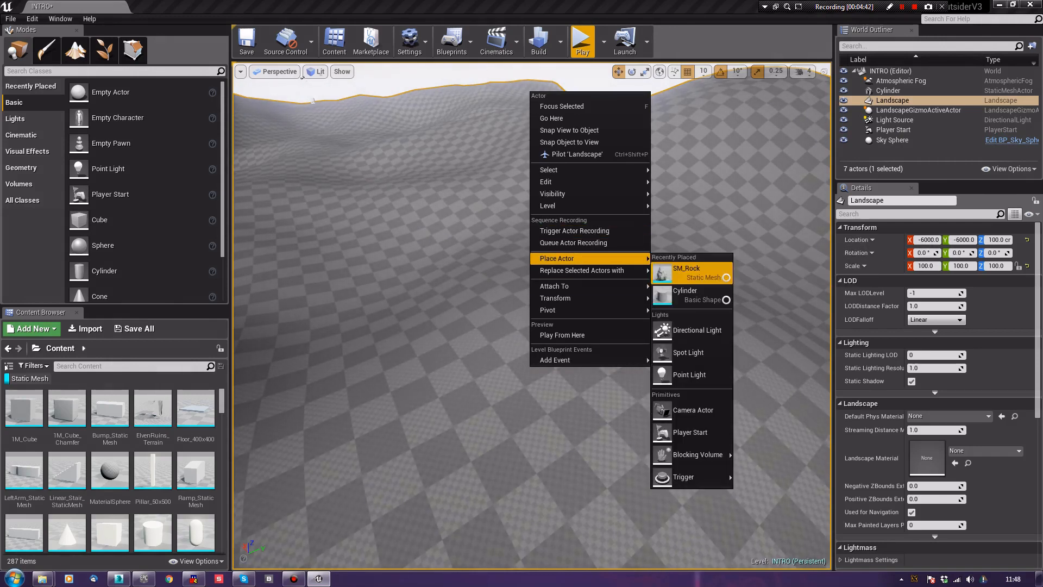
click(693, 410)
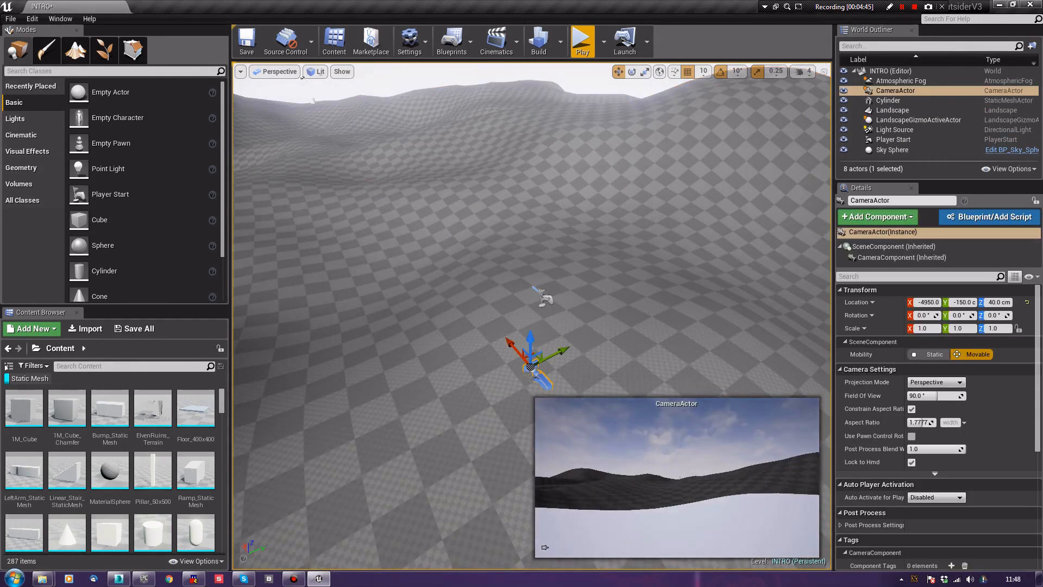
Move the Camera Actor in line with the Player Start at Y 0 cm and raise it to Z 120 cm
drag(531, 342, 717, 322)
right_drag(530, 326, 435, 361)
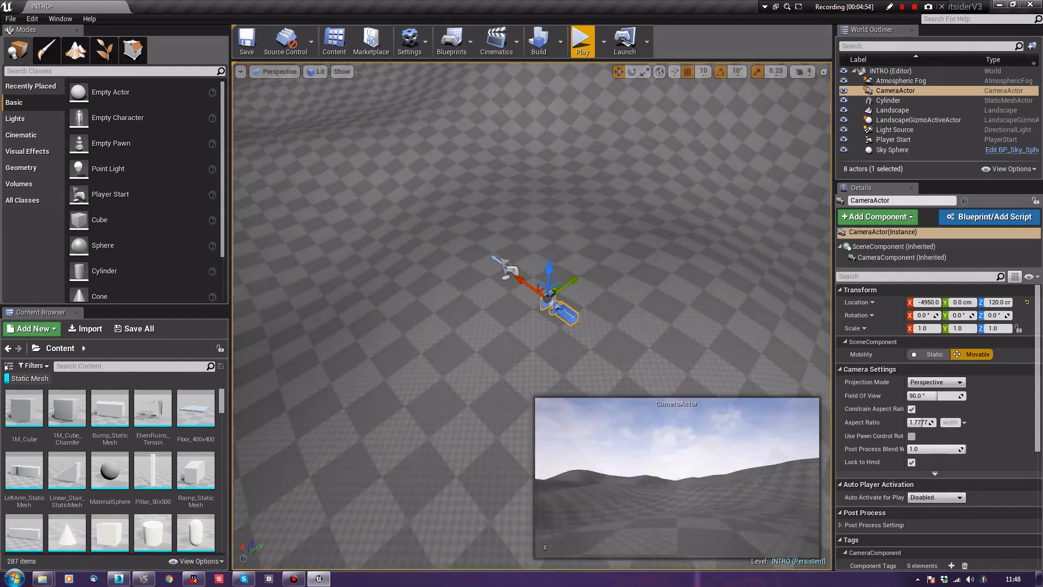
right_drag(533, 315, 494, 276)
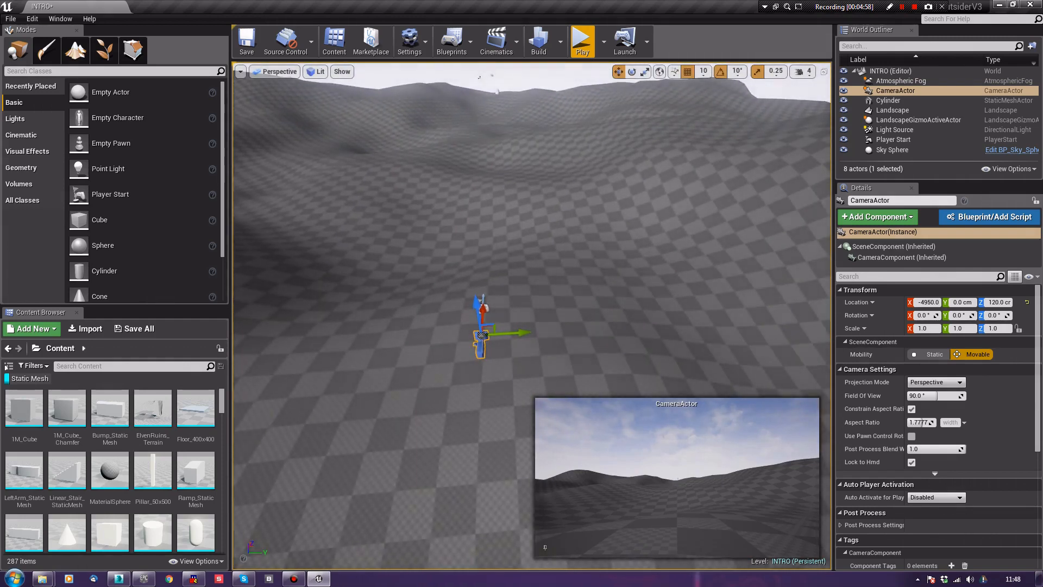
Select the sky sphere and turn off the Static Mesh filter on the project content
click(479, 78)
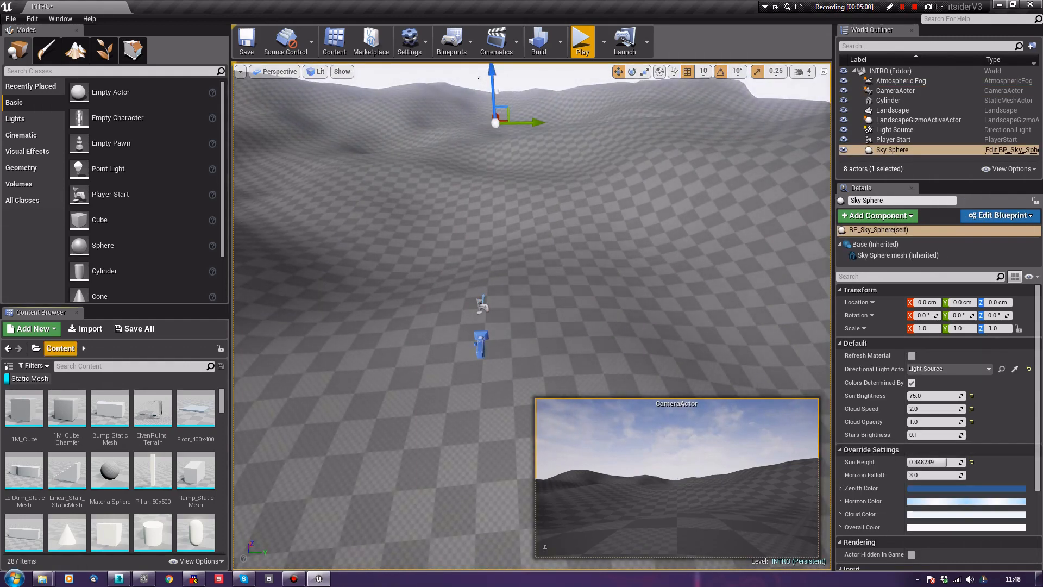
click(7, 379)
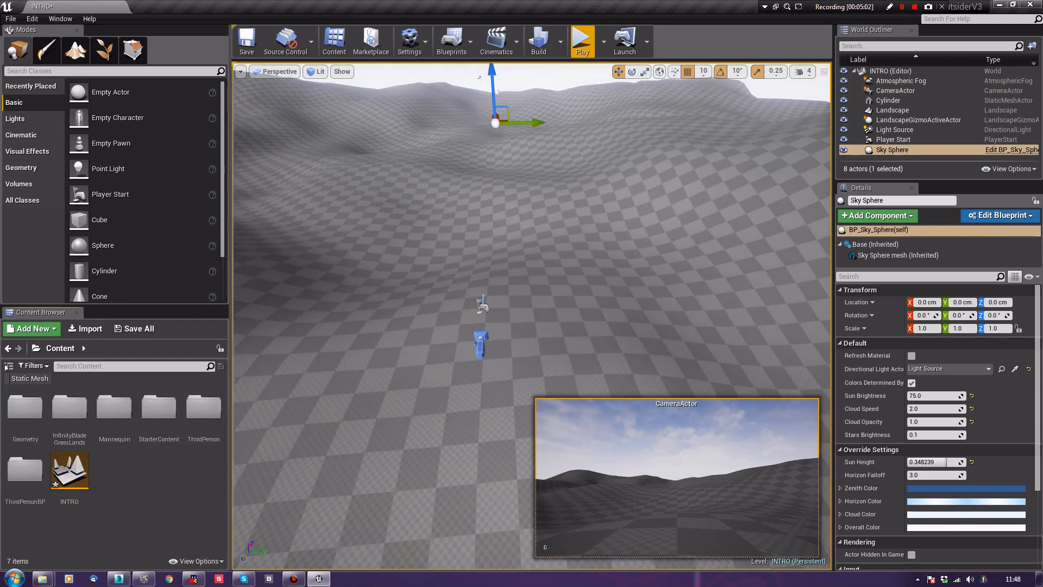
right_drag(489, 282, 488, 241)
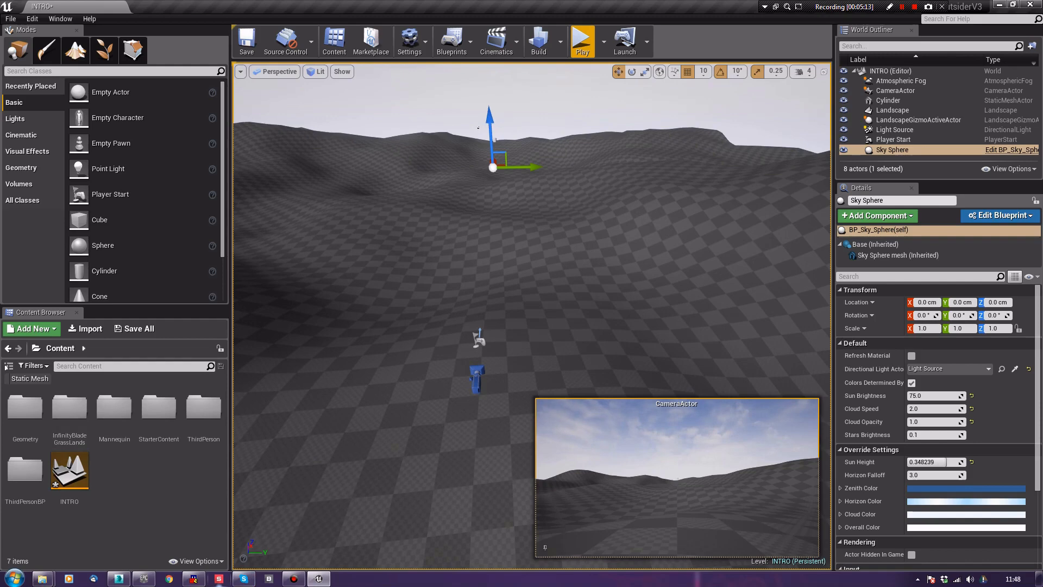
Switch to Megascans Studio and create a project named Grassland with a 4x4 m ground size, 2048 px resolution and Specular workflow
click(219, 578)
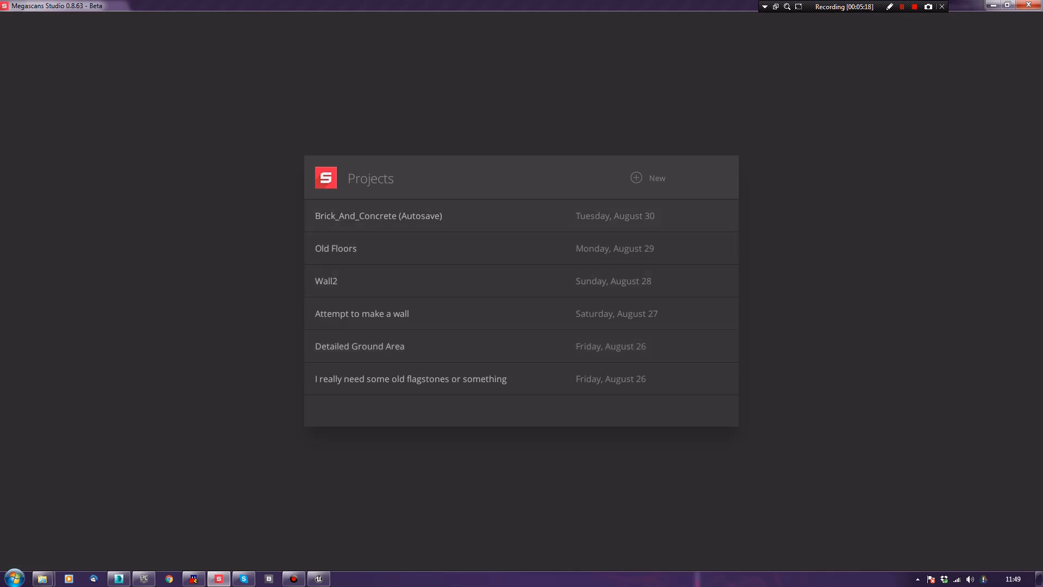
click(648, 178)
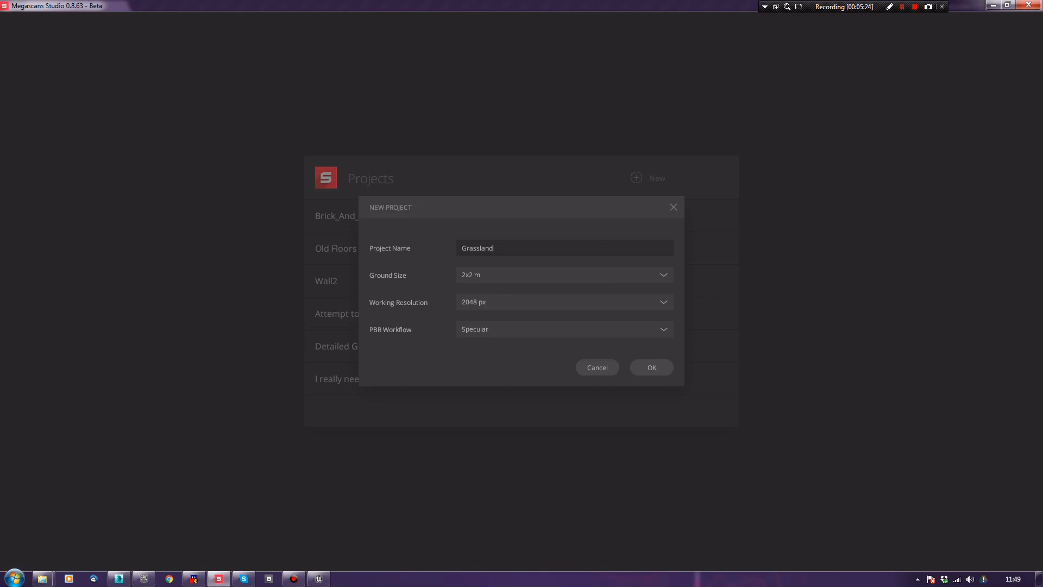
click(565, 275)
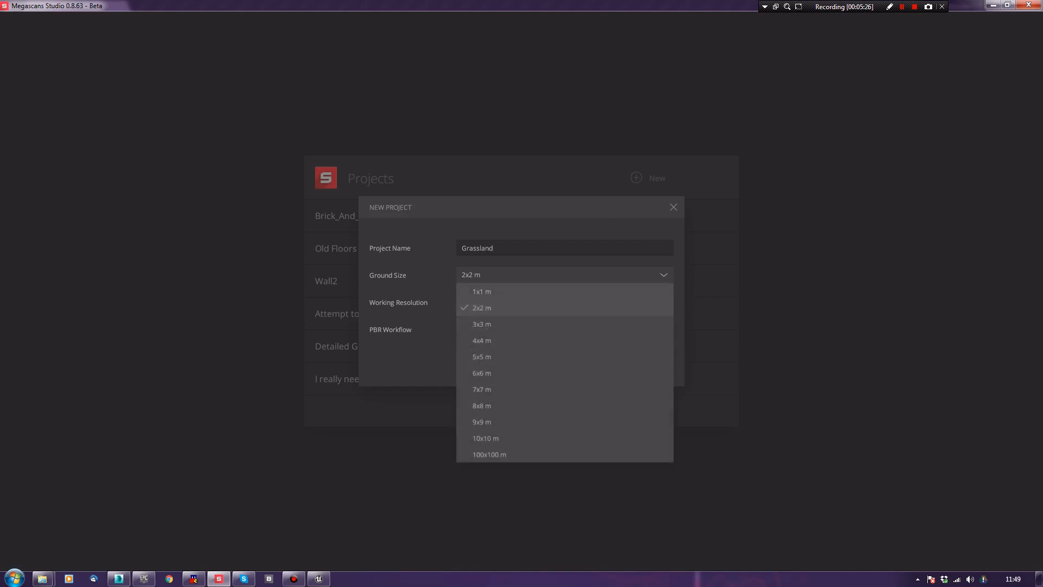
click(565, 341)
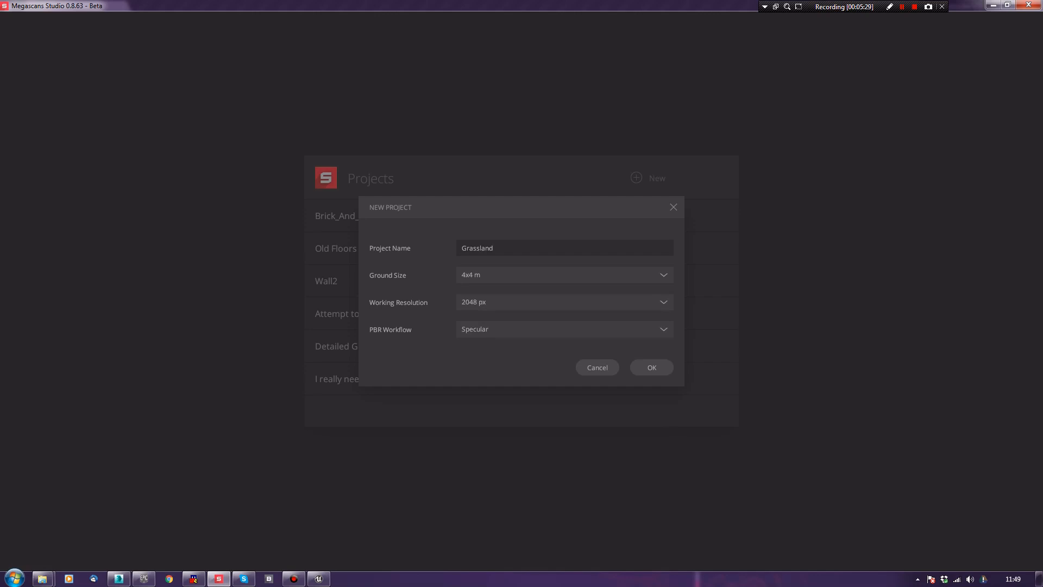
click(651, 367)
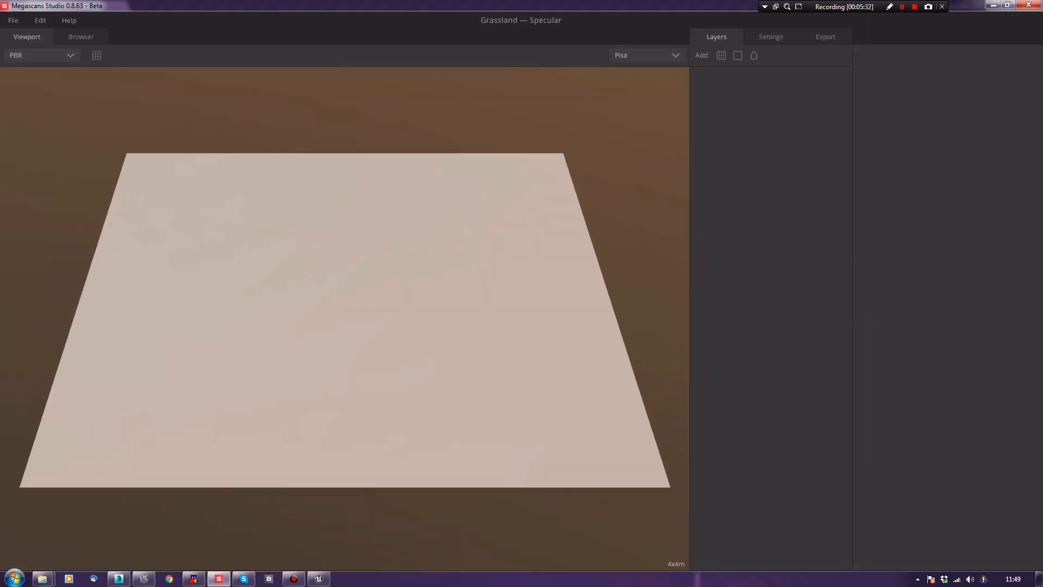
Add the sawdust on concrete surface as a layer on the ground plane
drag(369, 321, 310, 320)
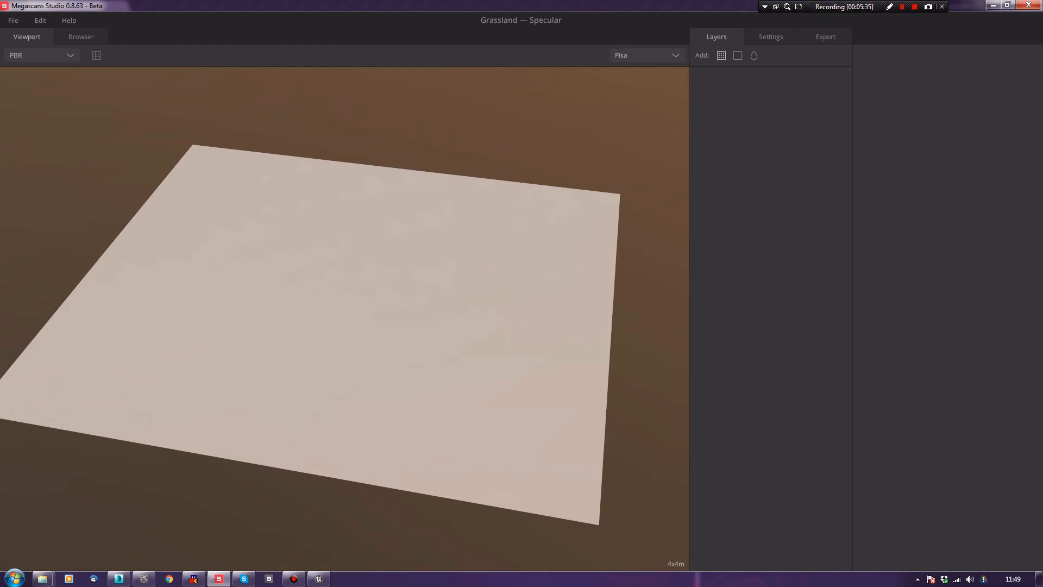
click(721, 54)
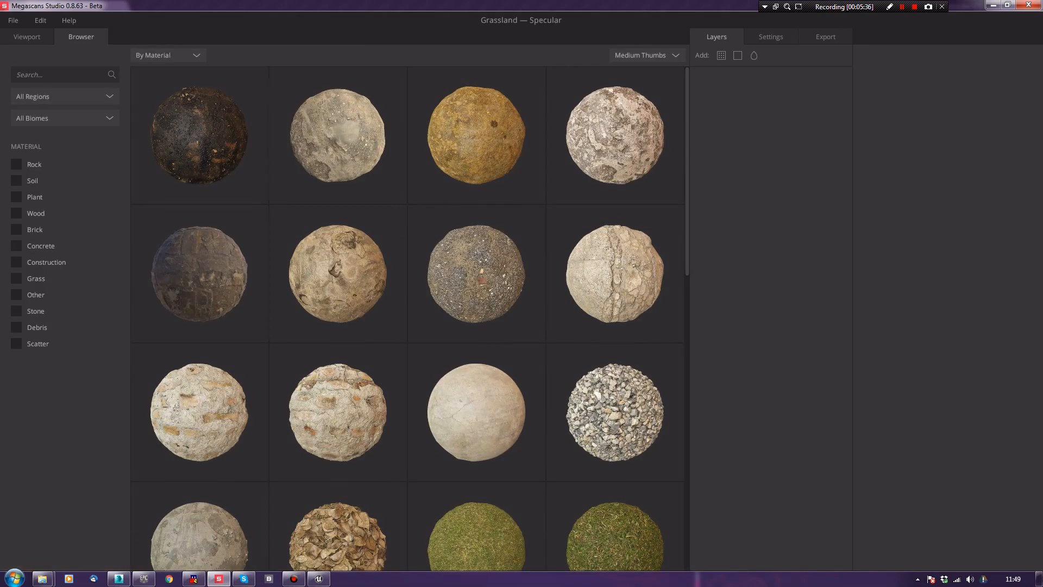
scroll(476, 136, down, 1)
scroll(476, 136, up, 1)
click(476, 136)
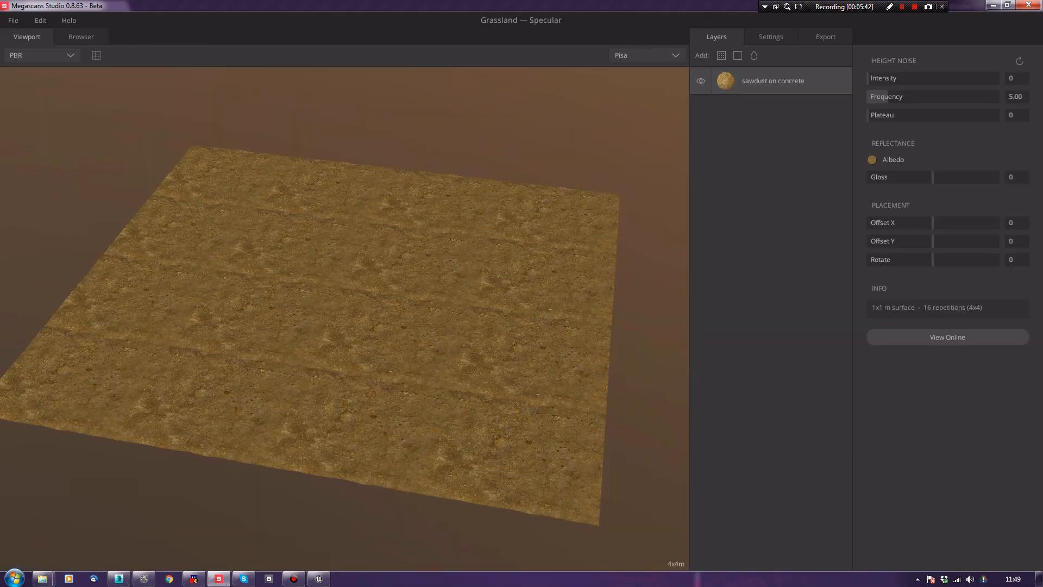
Set the sawdust on concrete layer's height noise intensity to 0.21 and frequency to 10.17
drag(304, 326, 451, 309)
scroll(344, 318, up, 5)
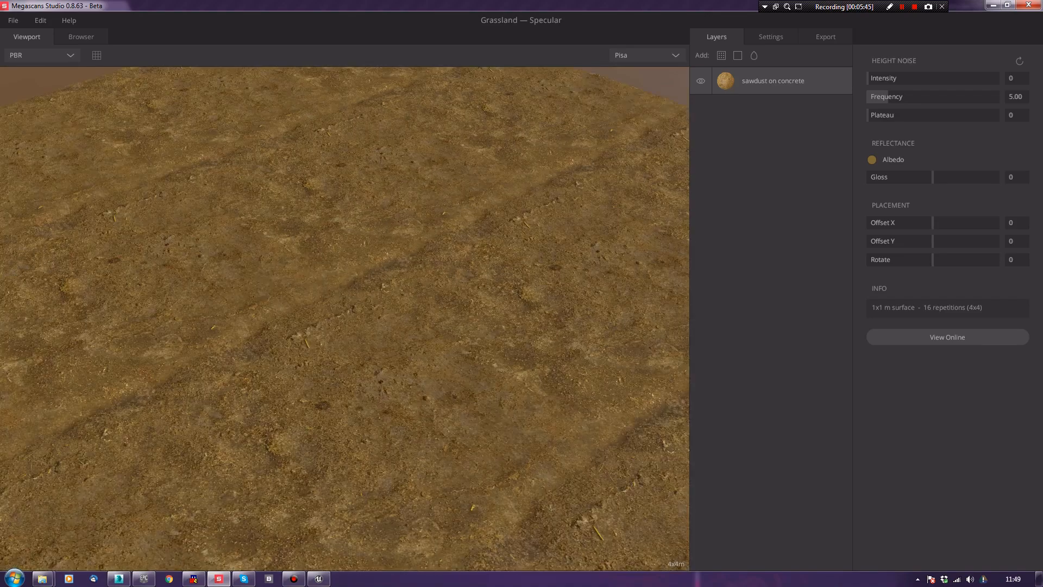
scroll(345, 318, down, 5)
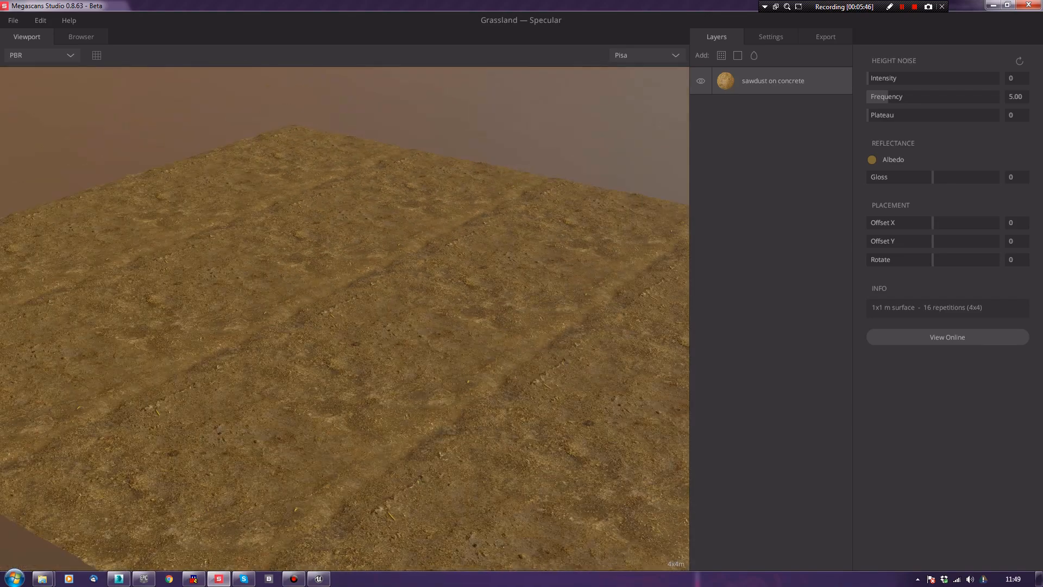
scroll(345, 318, down, 3)
scroll(345, 318, up, 3)
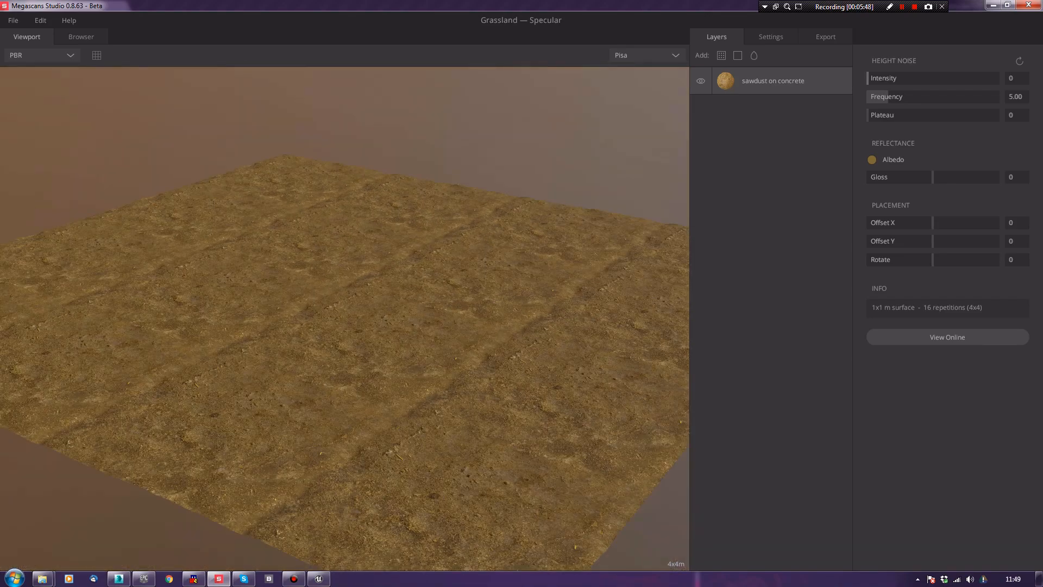
mouse_move(868, 78)
mouse_down()
mouse_move(879, 96)
mouse_move(911, 96)
mouse_move(874, 79)
mouse_up()
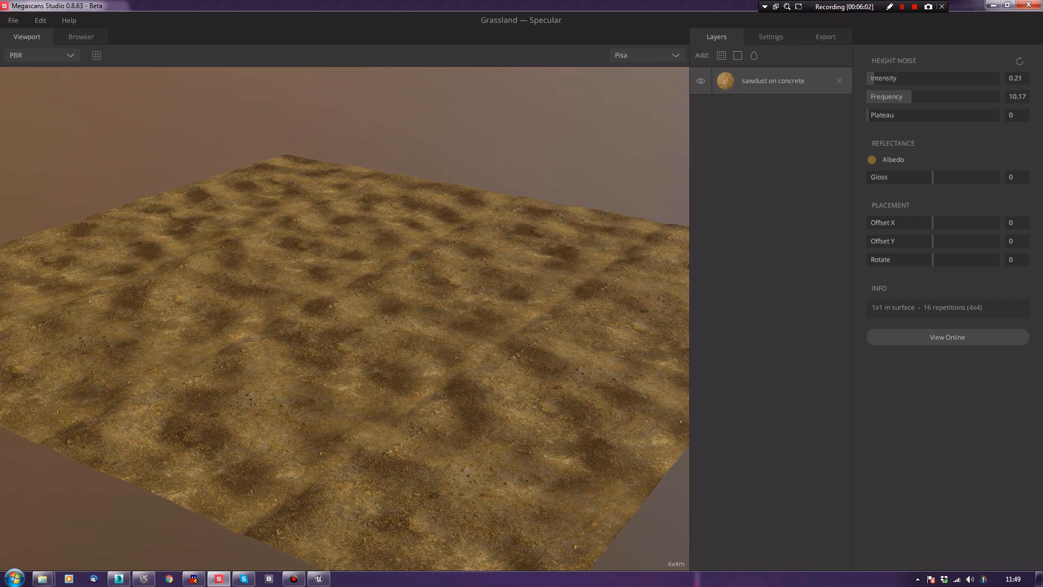
mouse_move(345, 305)
mouse_down()
mouse_move(353, 380)
mouse_move(346, 320)
mouse_up()
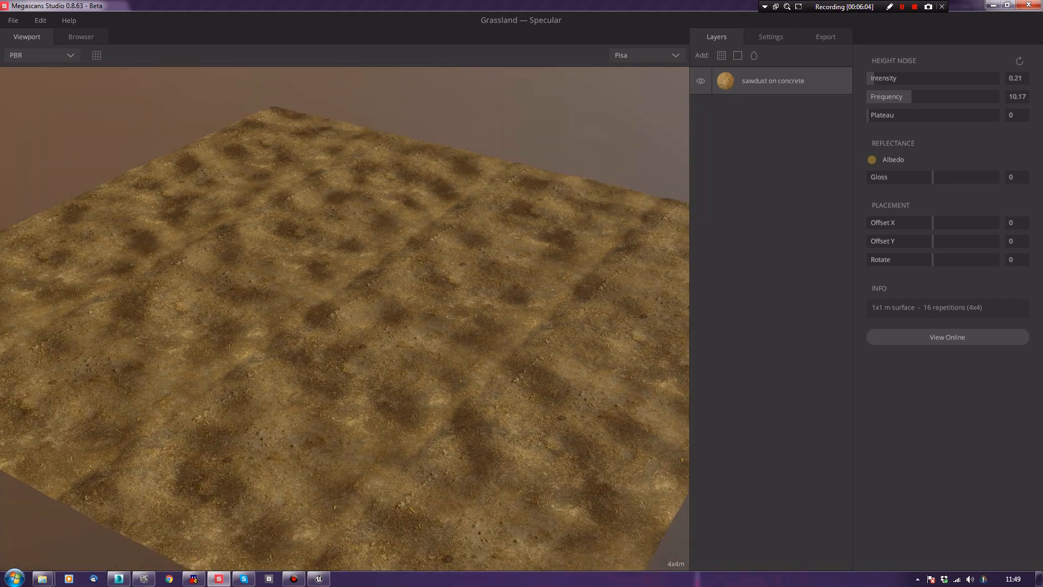
Delete the sawdust on concrete layer and open the material library for another surface
click(839, 81)
click(81, 37)
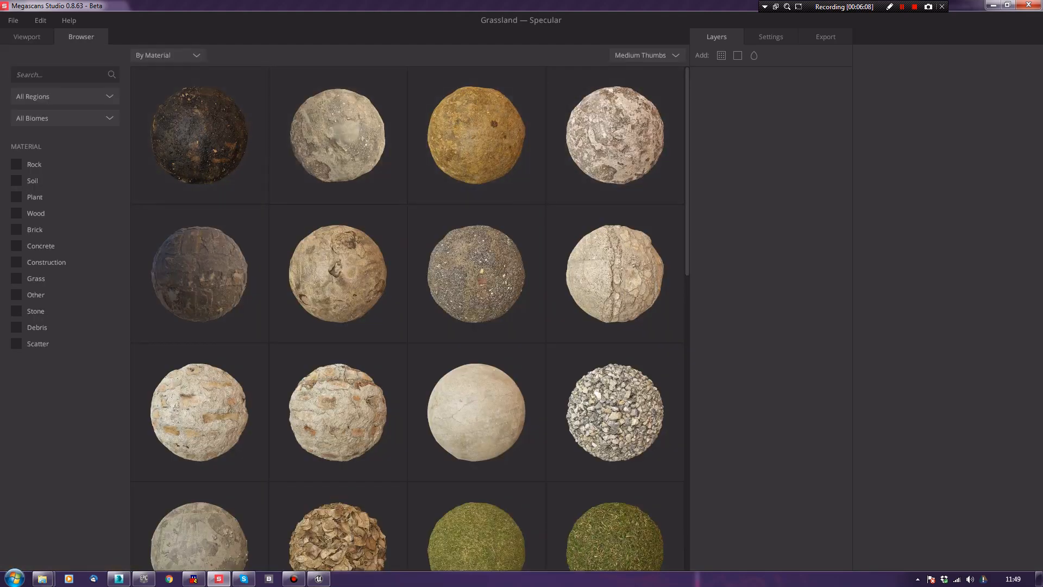
Add the Grass Uncut surface from the Grass materials as base layer and set its height noise intensity to 0.31 and frequency to 11.39
click(16, 181)
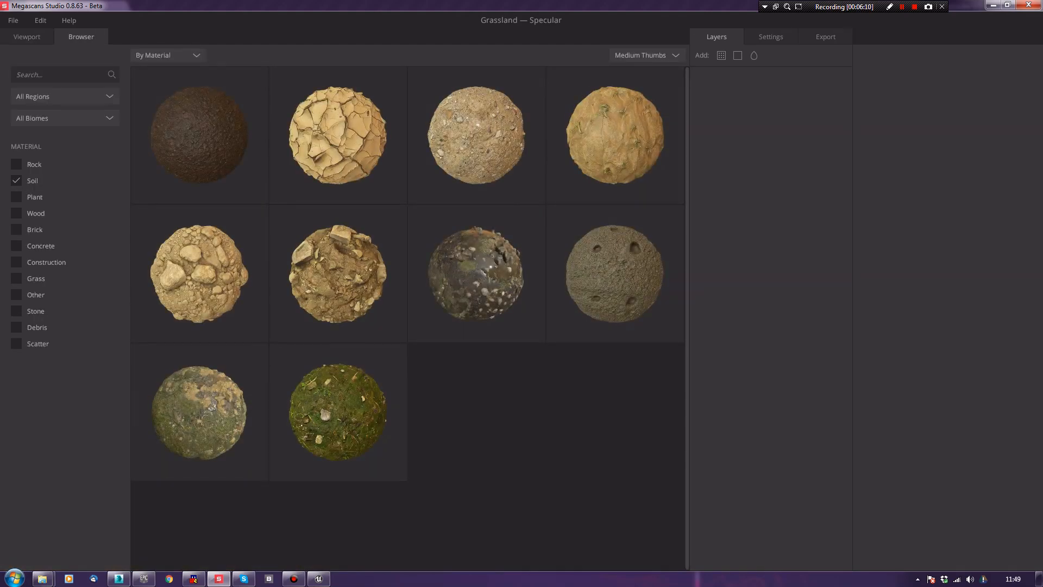
click(16, 181)
click(16, 278)
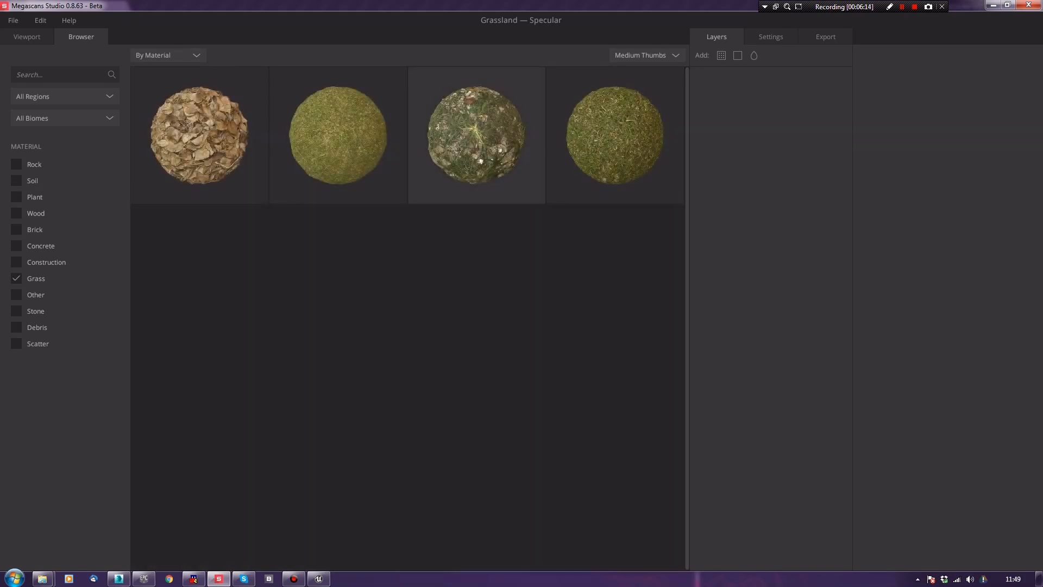
click(479, 160)
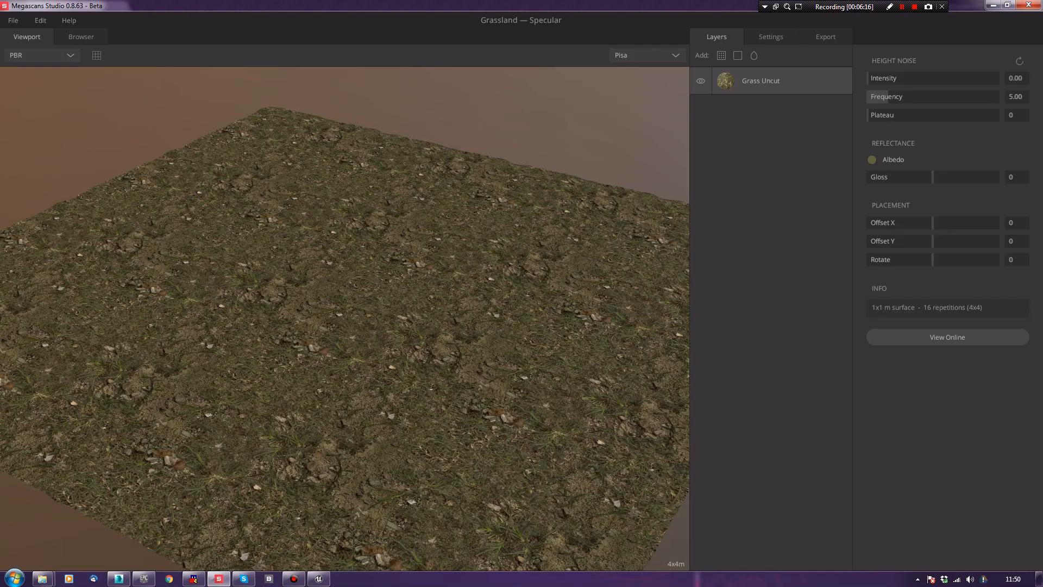
drag(869, 78, 916, 97)
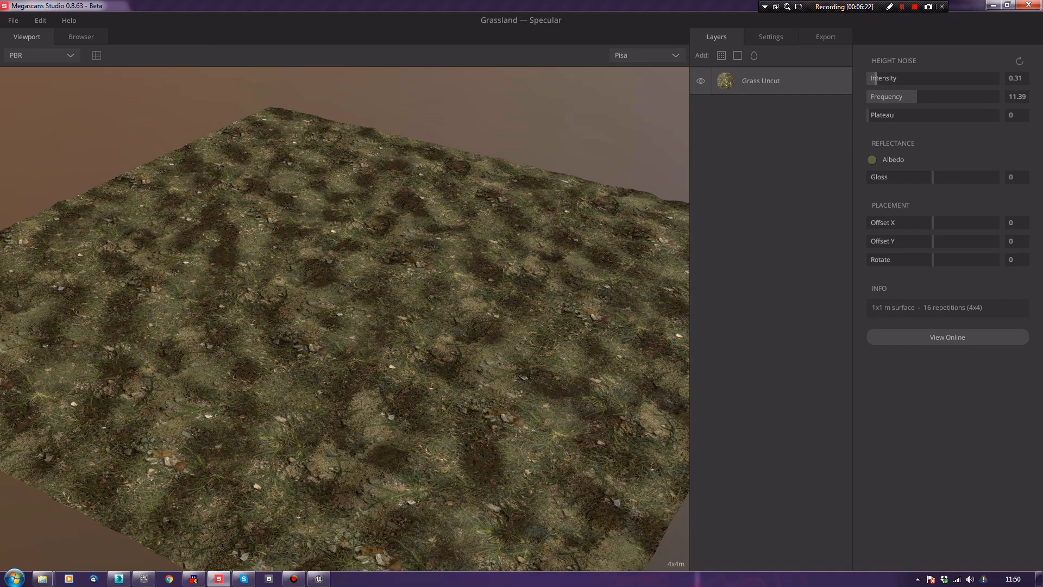
mouse_move(370, 348)
mouse_down()
mouse_move(310, 304)
mouse_move(307, 260)
mouse_move(321, 231)
mouse_move(353, 280)
mouse_move(366, 334)
mouse_up()
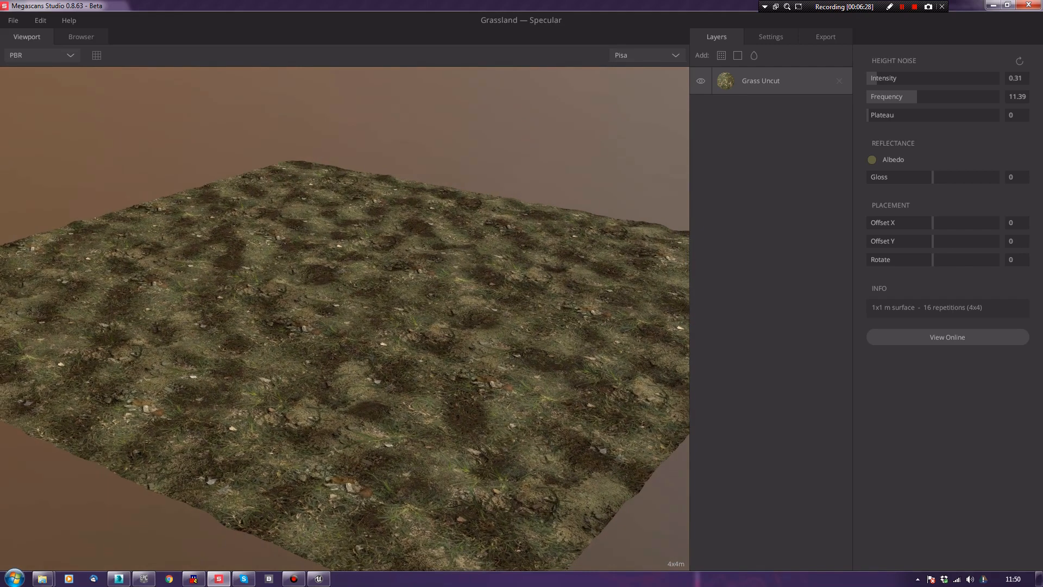
Add the Grass Cut surface as a layer above Grass Uncut and set its mask threshold to -0.046
click(80, 37)
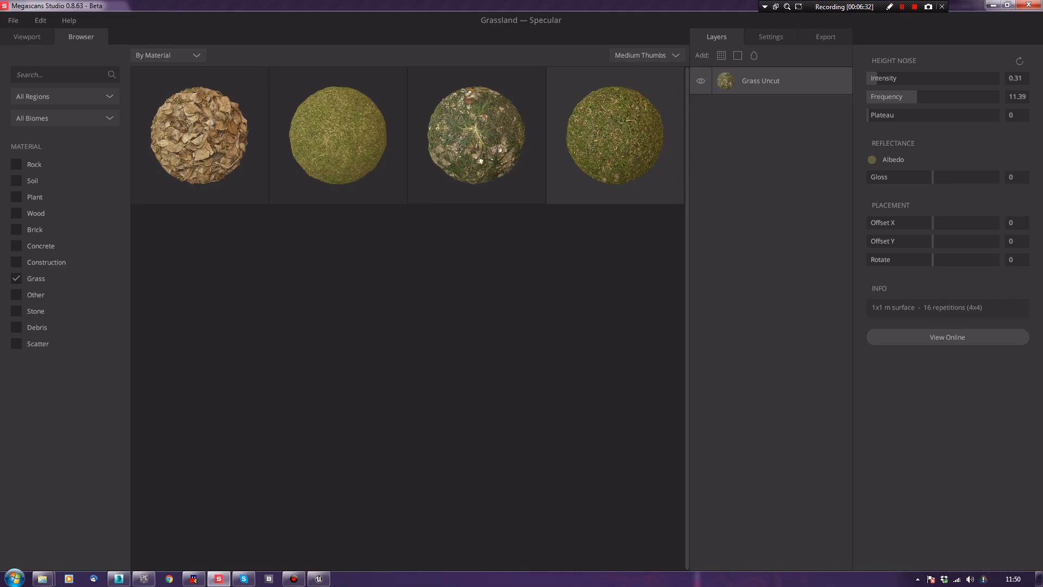
click(615, 135)
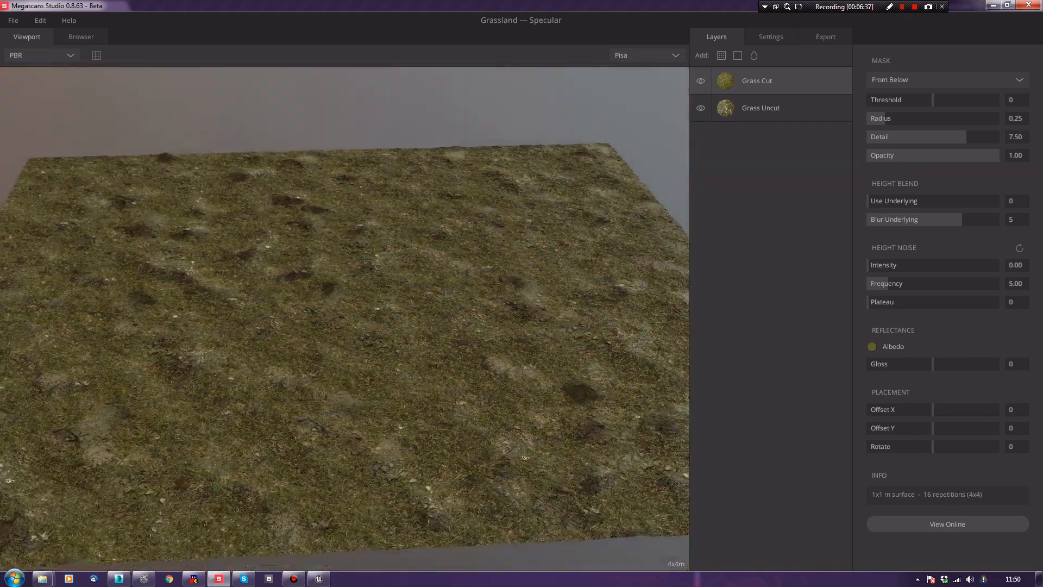
drag(375, 304, 247, 304)
scroll(344, 318, up, 5)
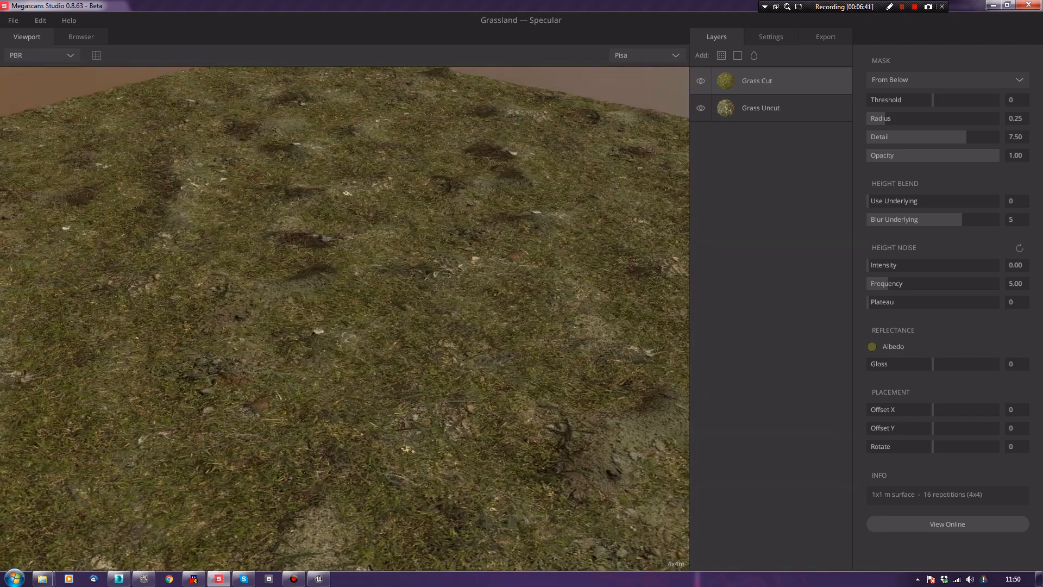
drag(344, 319, 353, 277)
drag(932, 100, 930, 99)
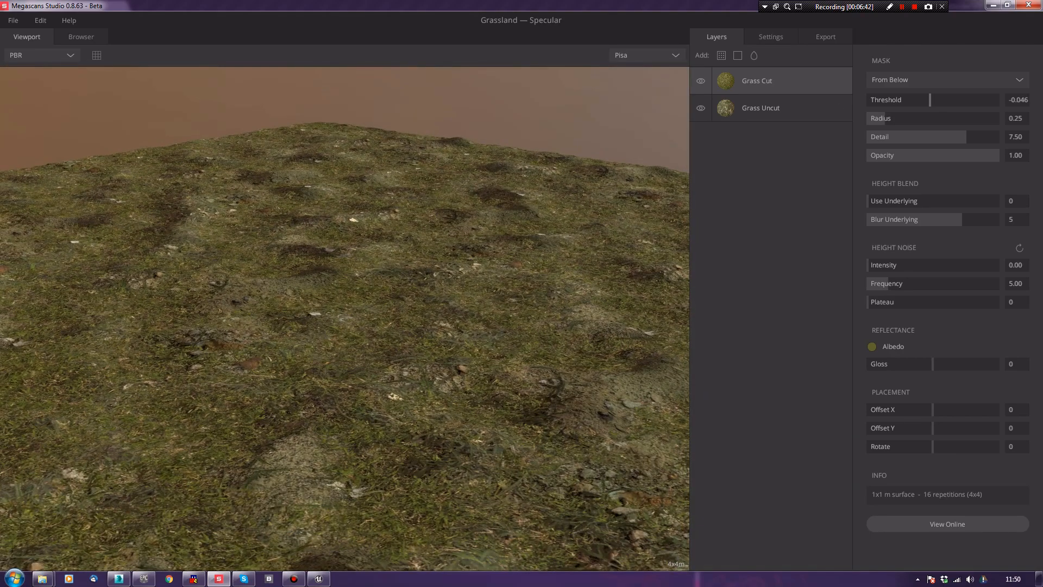
drag(348, 304, 367, 331)
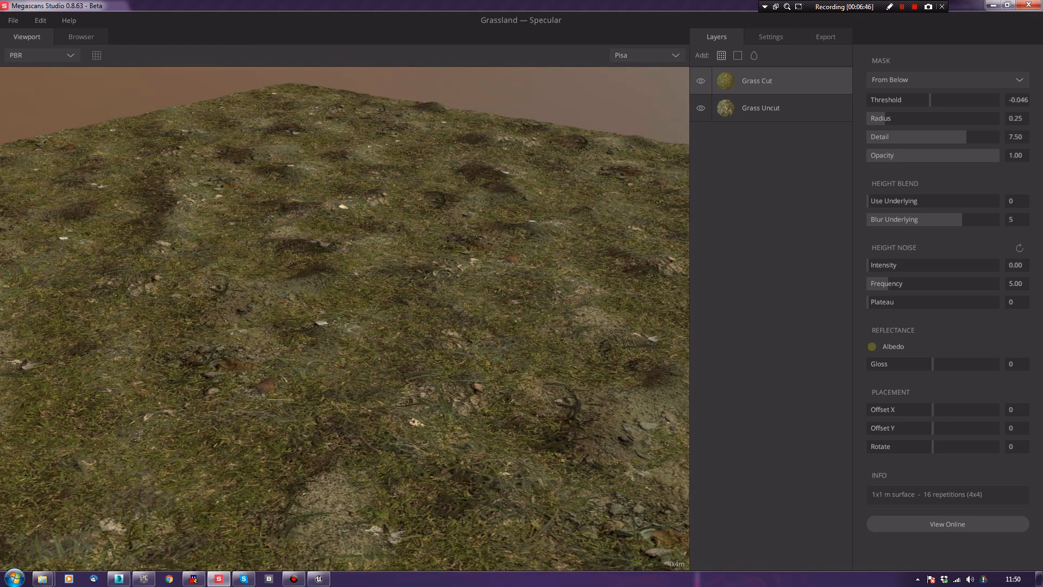
Add the trimmed grass surface as a layer and set its mask to From Above with a threshold of 0.02
click(81, 37)
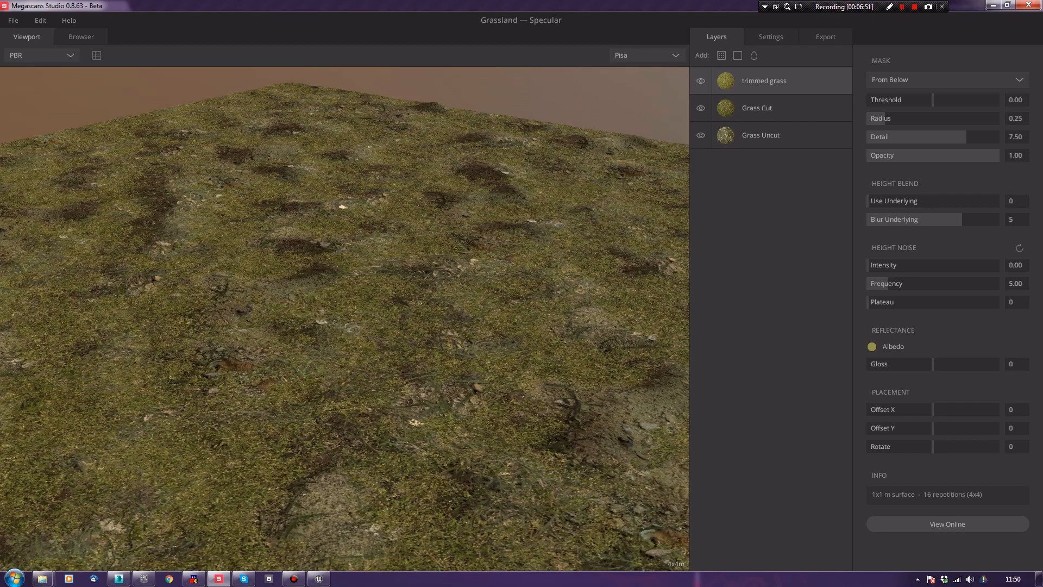
click(947, 80)
click(924, 96)
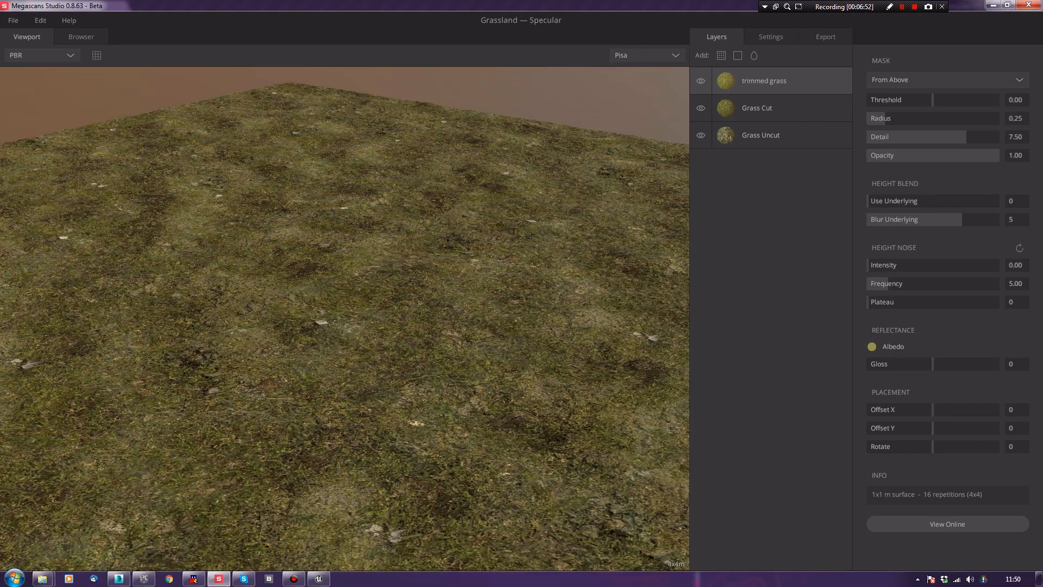
drag(435, 326, 348, 299)
mouse_move(933, 100)
mouse_down()
mouse_move(908, 100)
mouse_move(934, 100)
mouse_up()
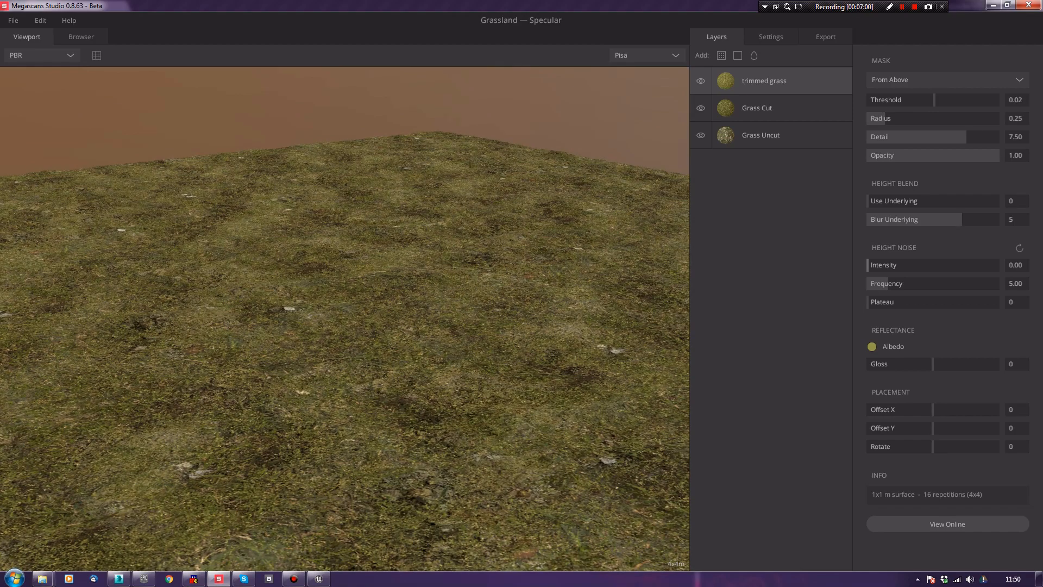
Set the trimmed grass layer's height noise intensity to 0.17 and frequency to 19.11
drag(868, 266, 950, 283)
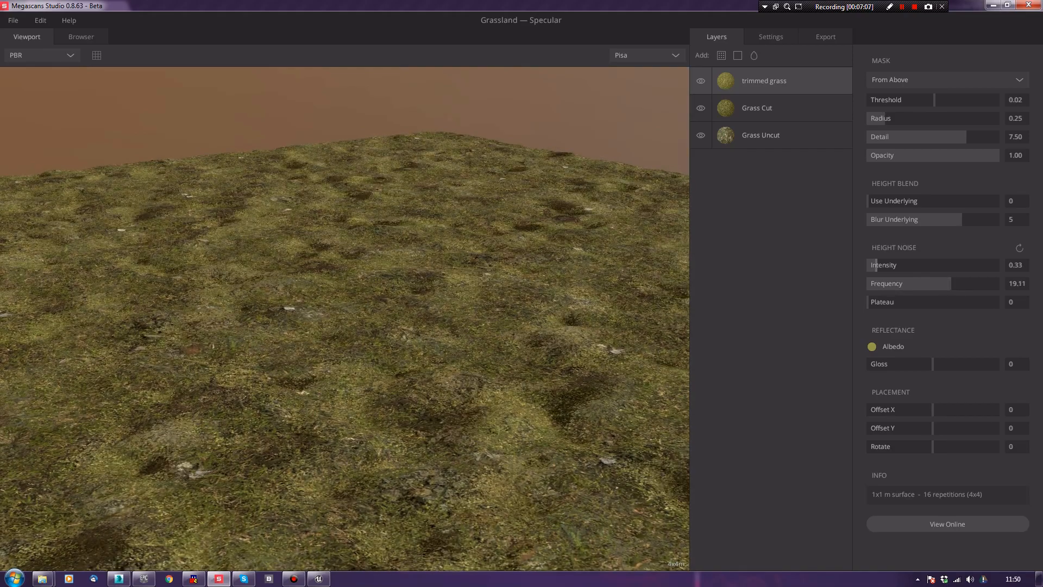
drag(877, 265, 871, 265)
drag(348, 337, 348, 244)
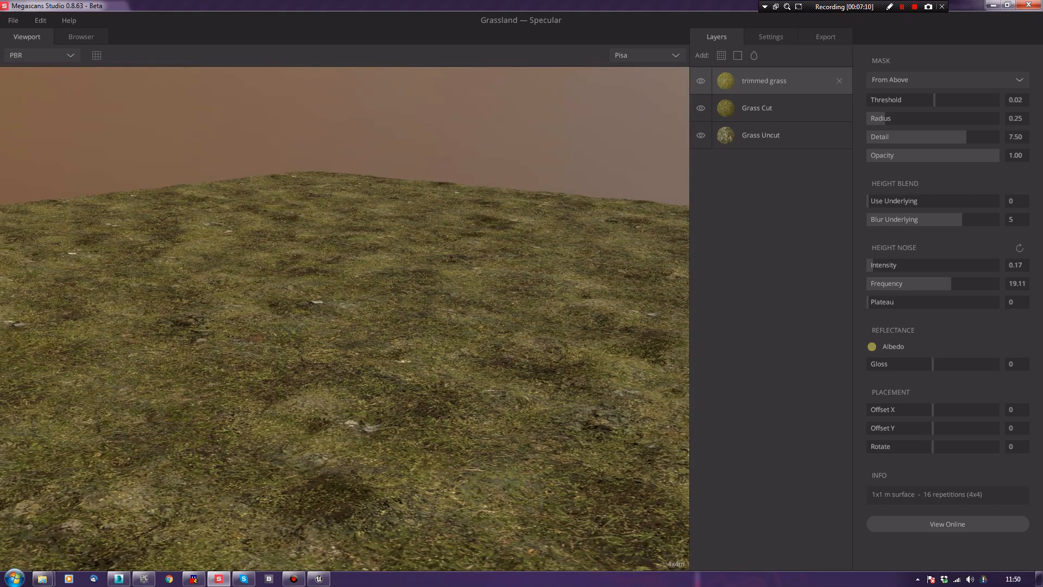
Clear the Grass material filter, add the Grass Dried surface as a layer and set its mask threshold to -0.220
click(722, 55)
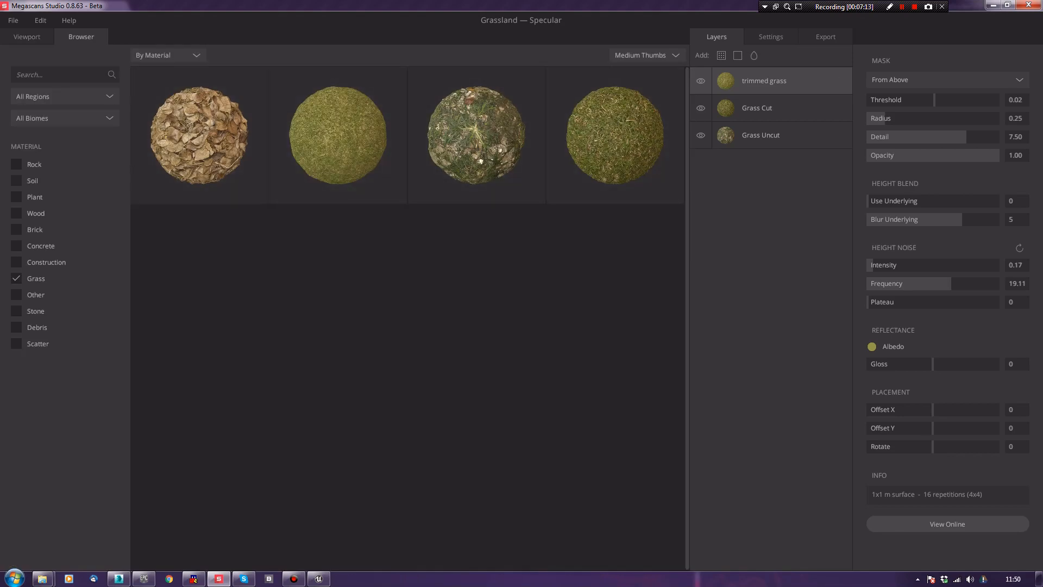
click(16, 278)
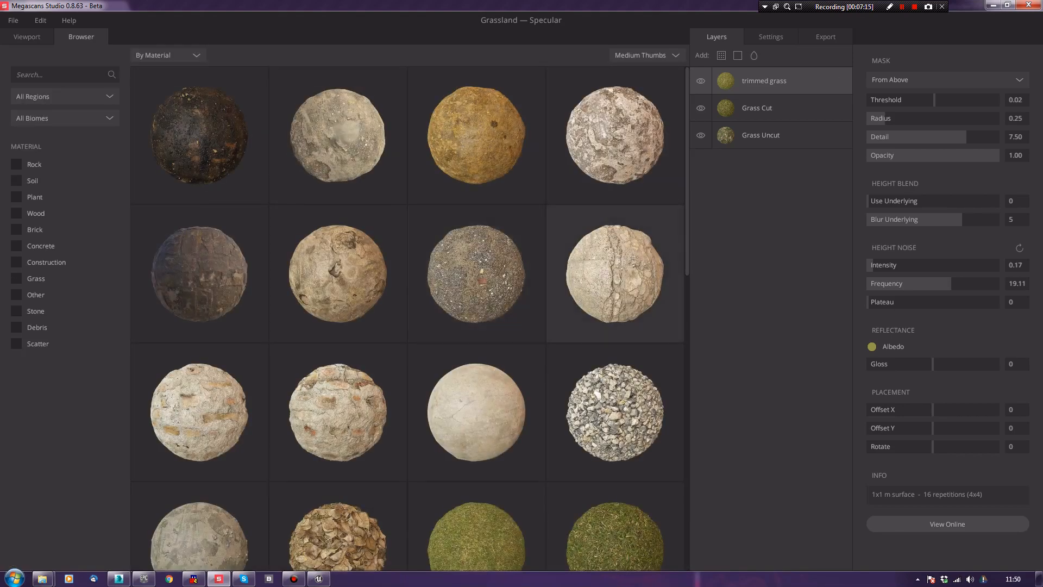
scroll(614, 274, down, 2)
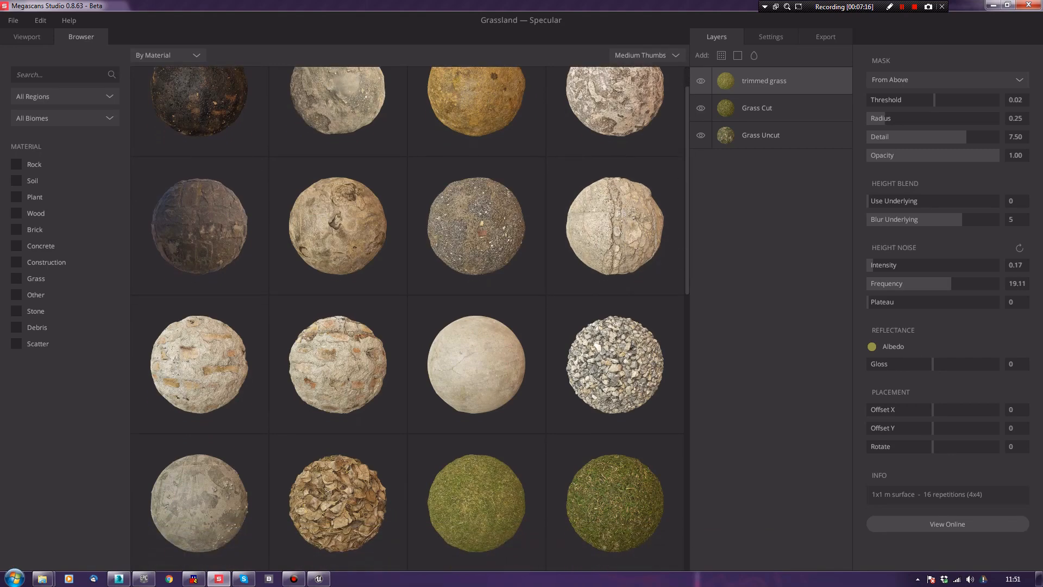
scroll(408, 319, down, 4)
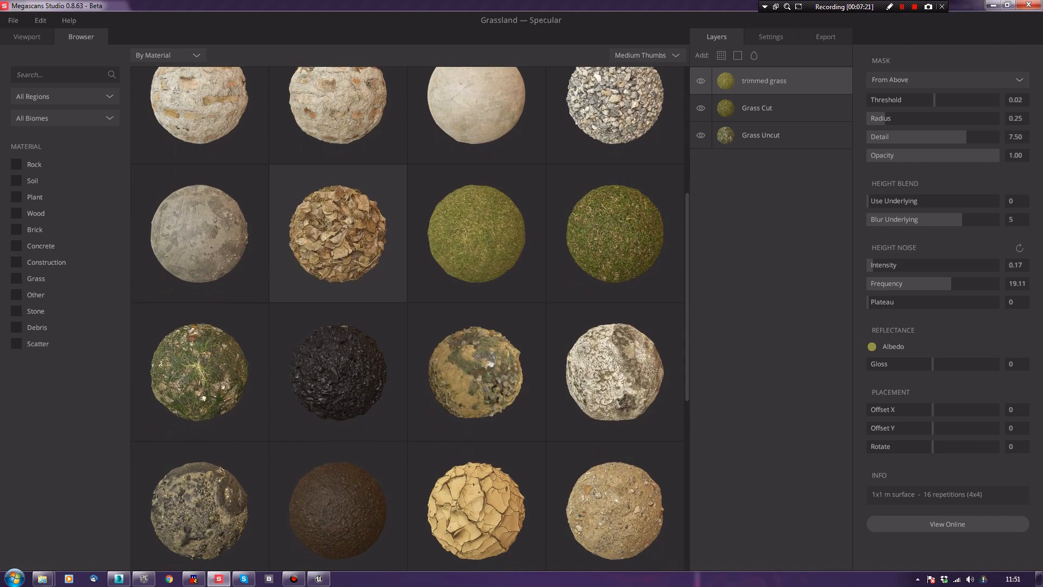
click(338, 234)
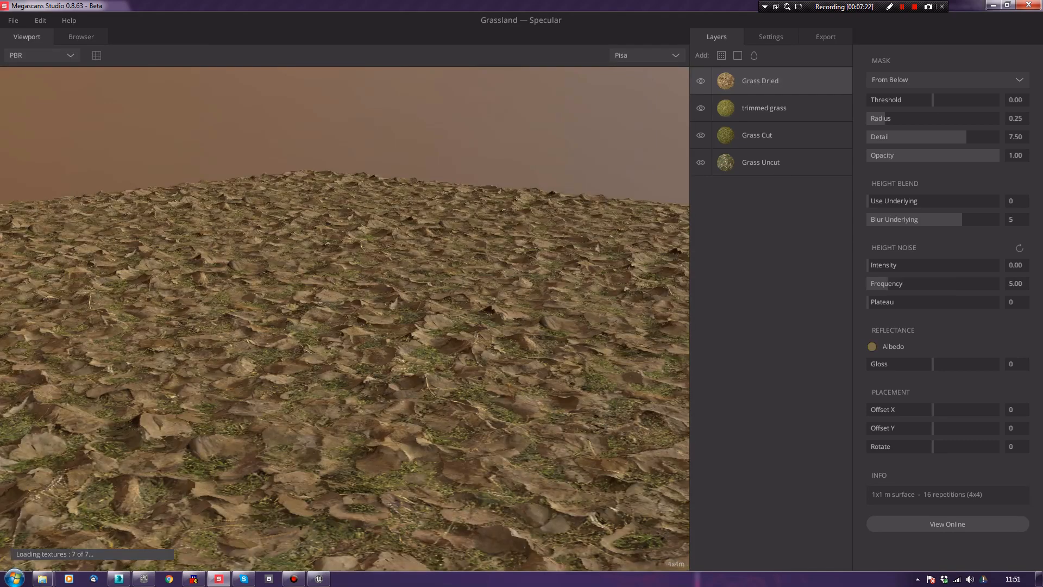
drag(348, 261, 355, 309)
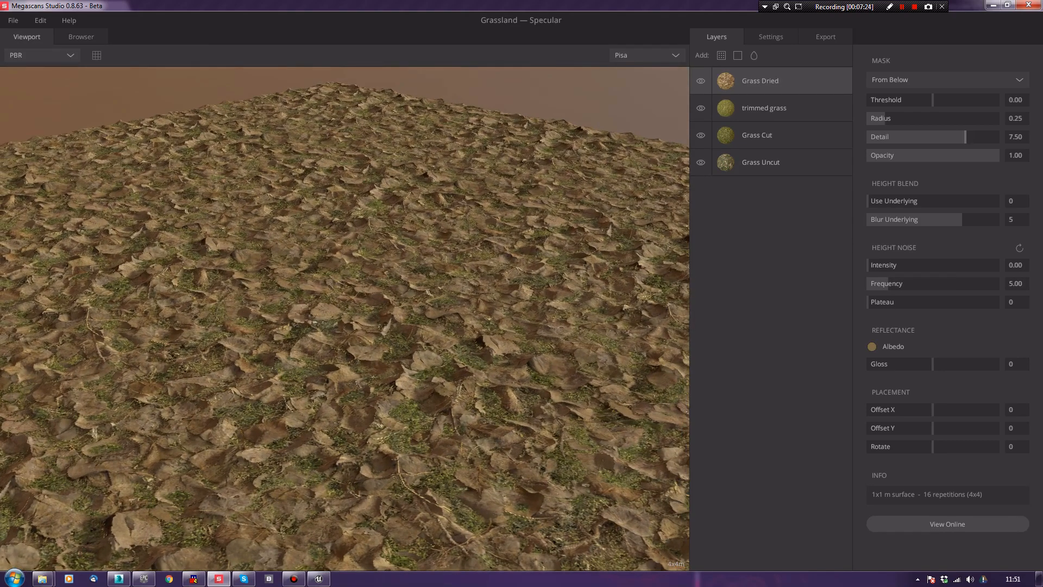
drag(933, 100, 918, 100)
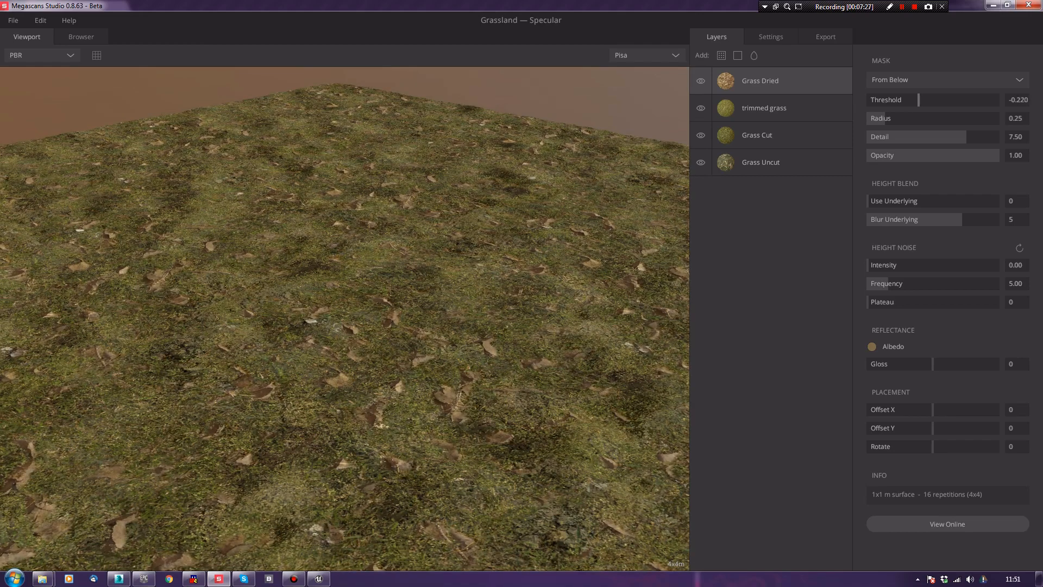
Add the Stone surface as a layer above Grass Dried and set its mask threshold to -0.419
click(721, 55)
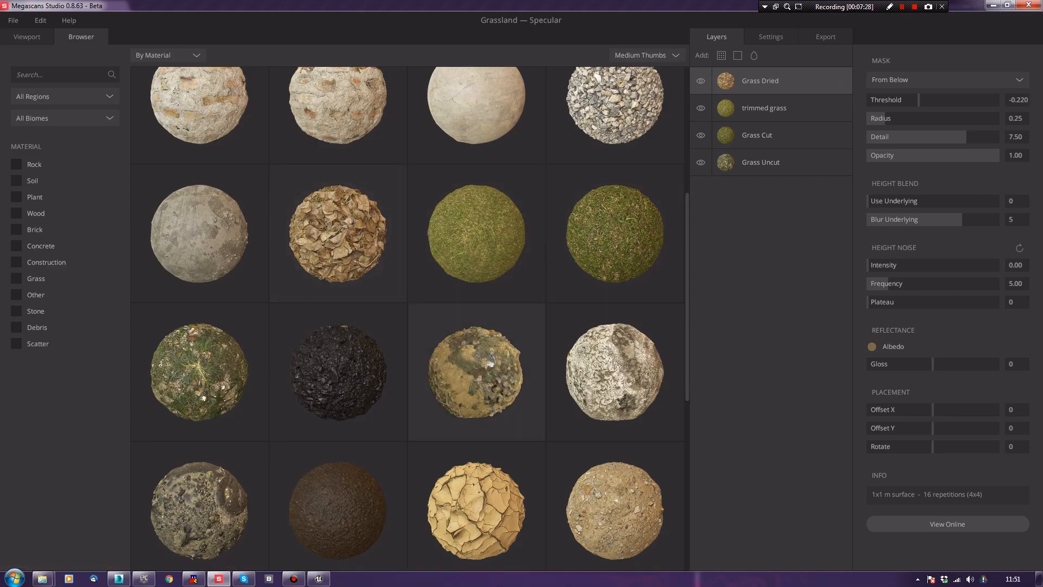
scroll(478, 337, down, 1)
scroll(478, 348, down, 4)
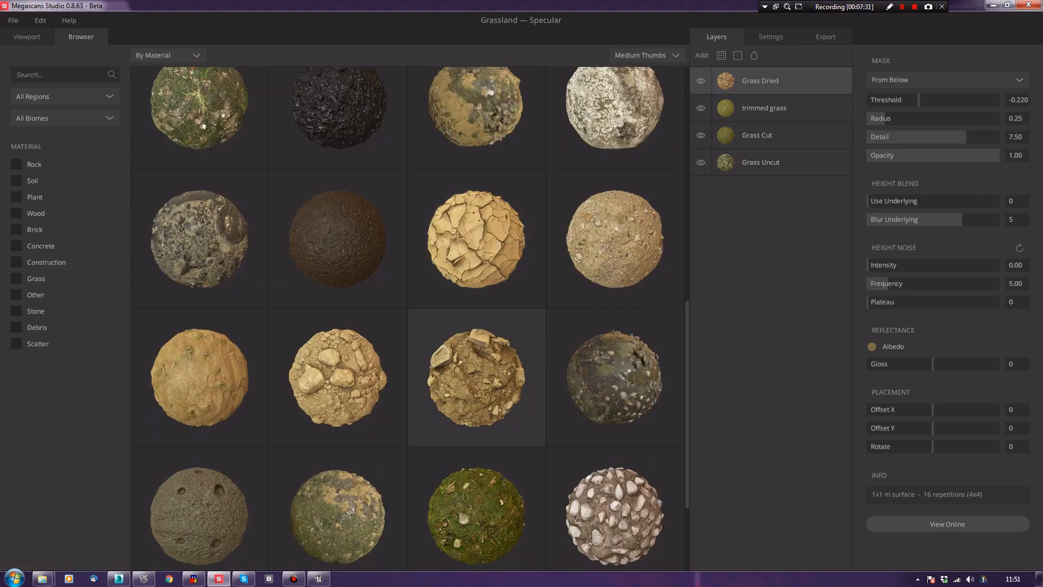
scroll(478, 347, down, 3)
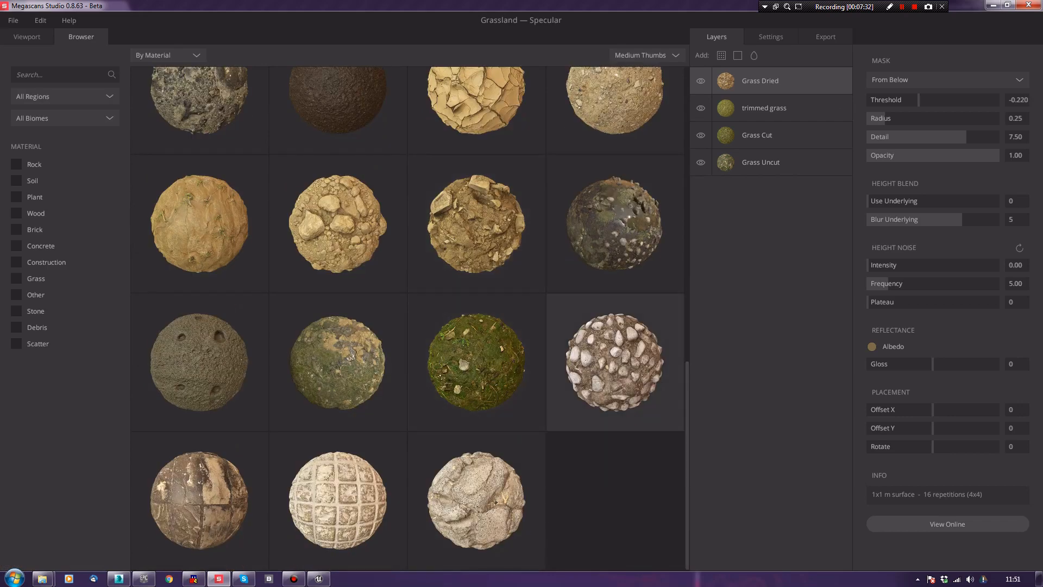
click(615, 362)
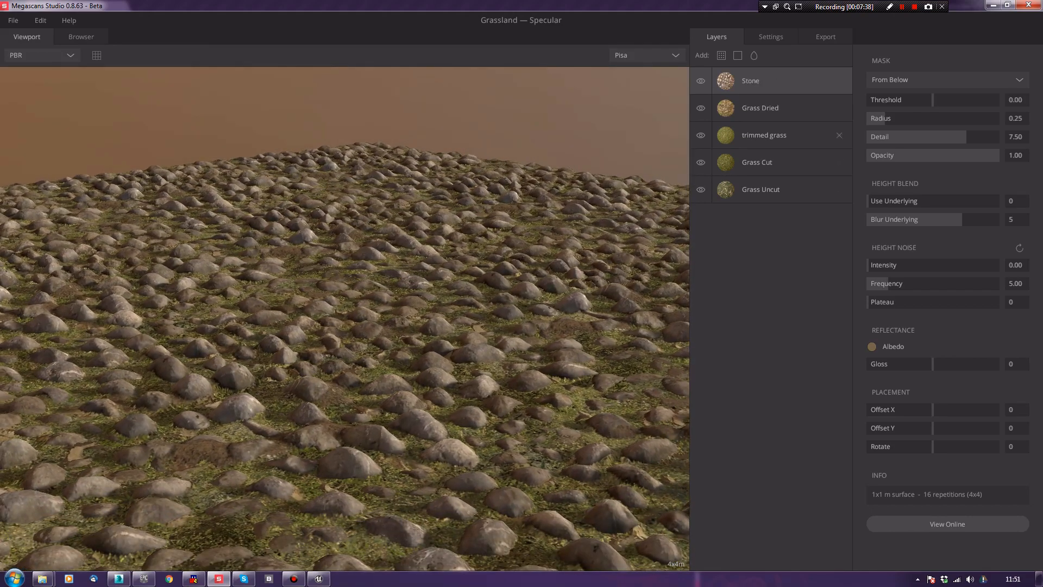
drag(932, 100, 907, 100)
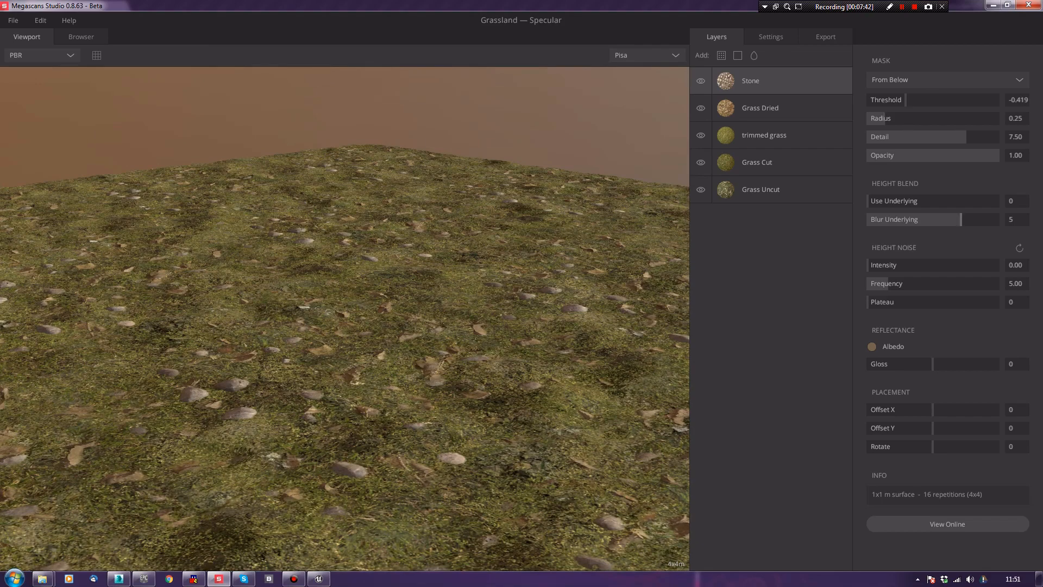
Set the Stone layer's height noise intensity to 0.93 and its mask threshold to -0.535
drag(868, 265, 892, 265)
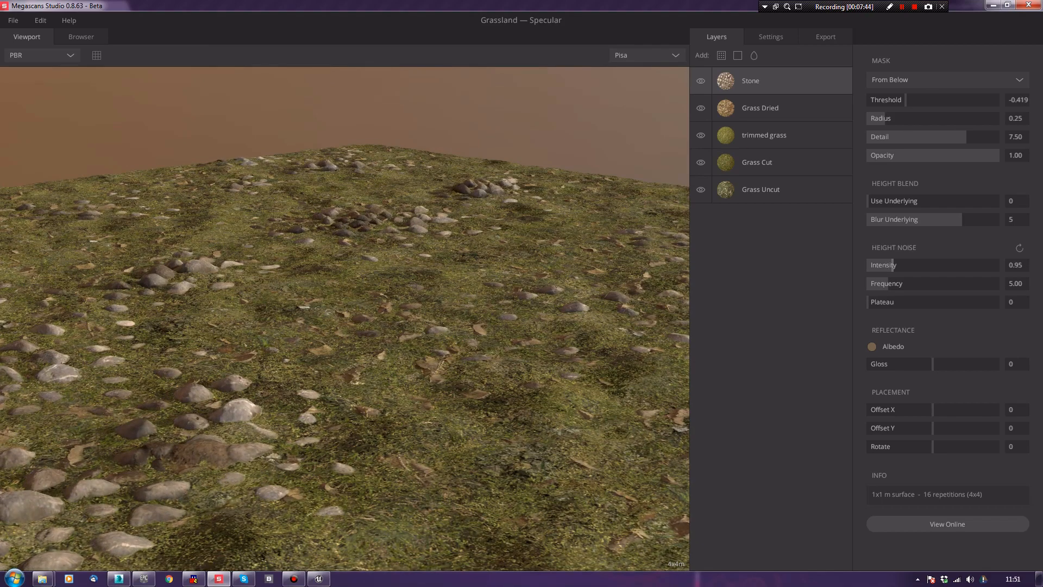
drag(348, 304, 304, 297)
scroll(350, 348, down, 5)
scroll(345, 318, up, 5)
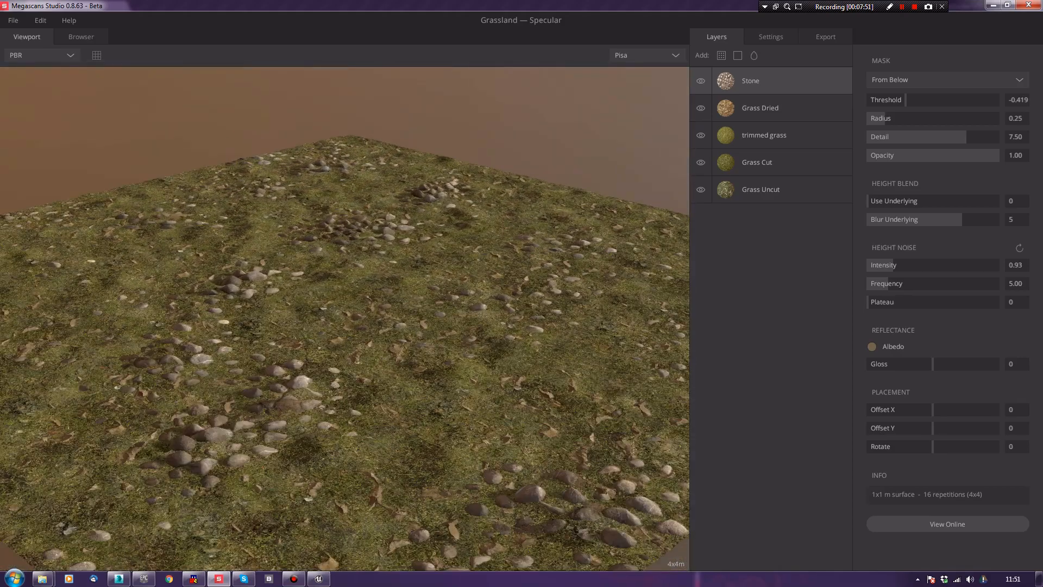
middle_drag(326, 337, 370, 281)
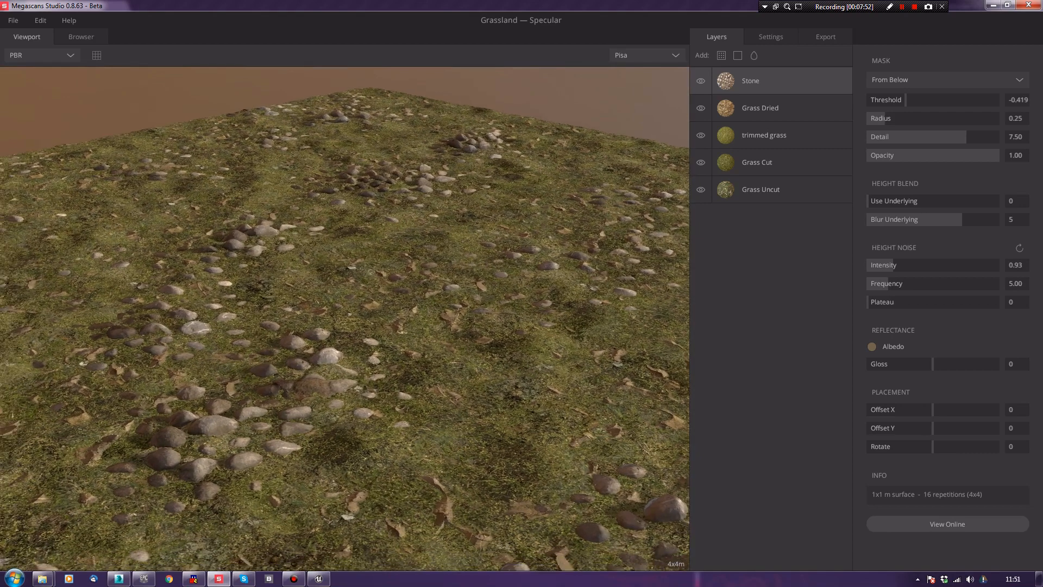
drag(906, 100, 898, 100)
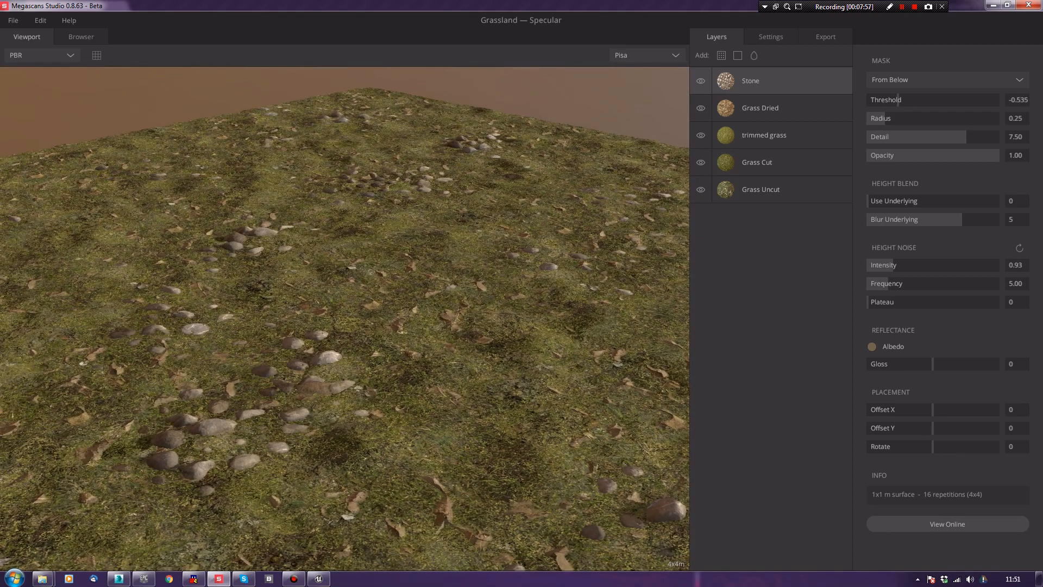
Add the Construction Gravel surface from the material library as a layer above Stone
click(722, 55)
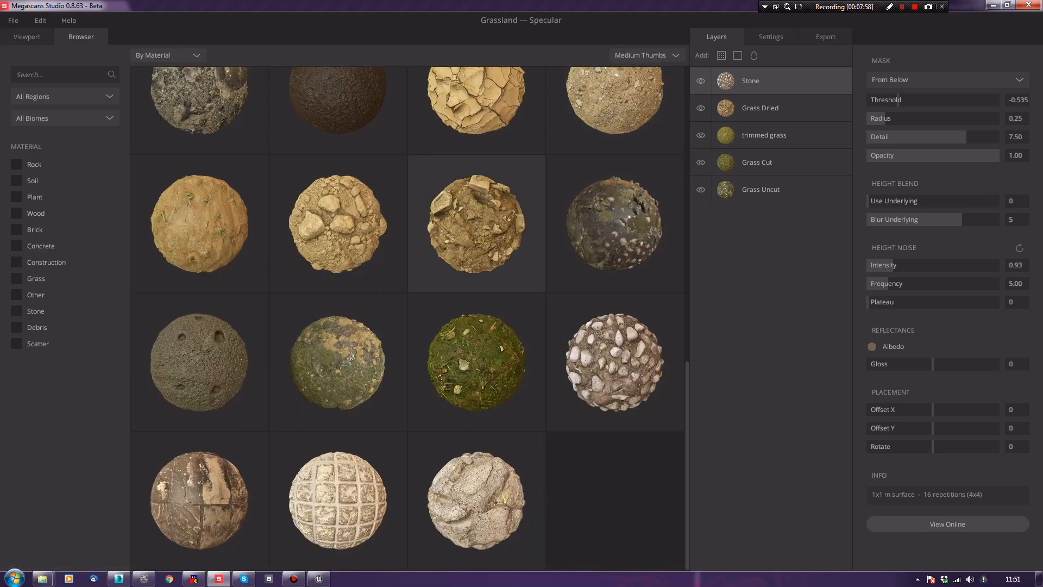
scroll(477, 326, up, 2)
scroll(476, 326, up, 4)
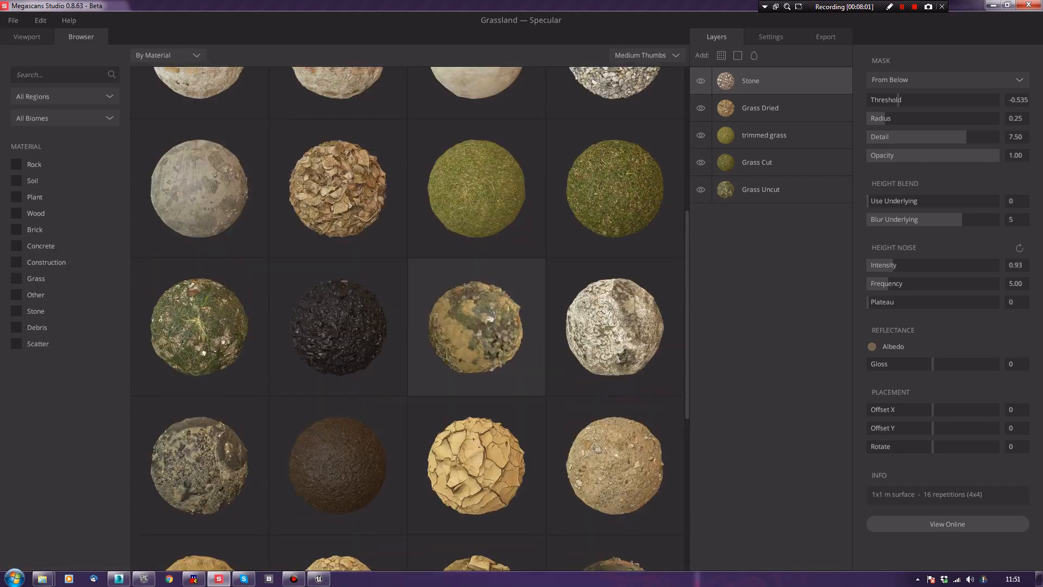
scroll(477, 326, up, 6)
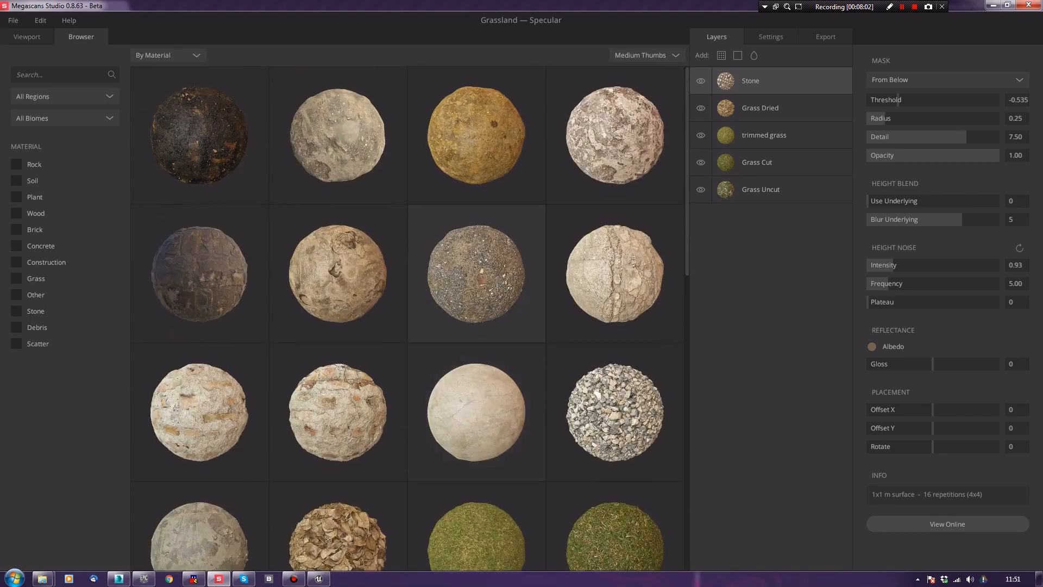
click(615, 412)
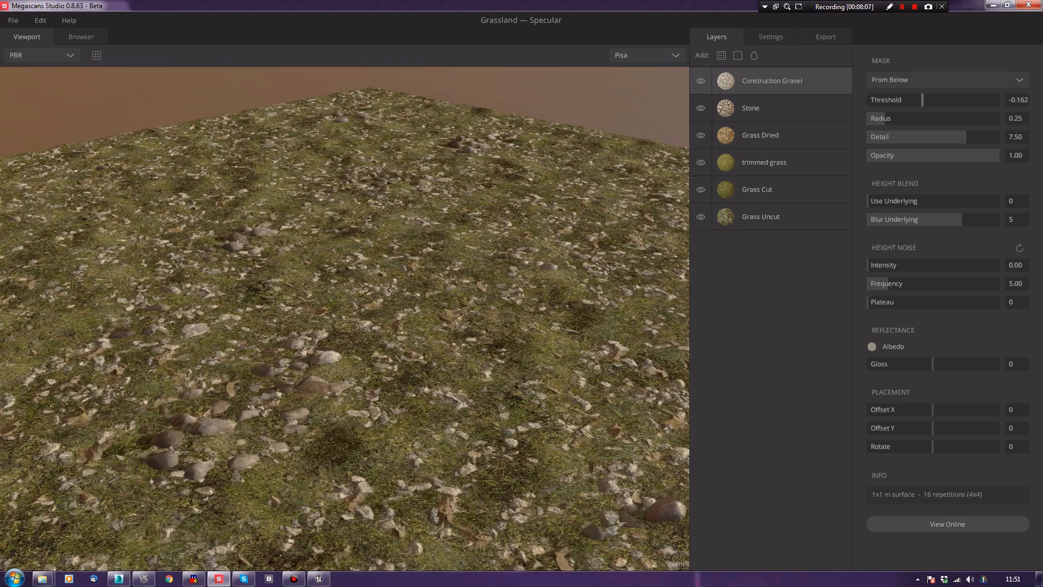
Set the Construction Gravel layer's mask threshold to -0.237 and inspect the ground surface from other angles
drag(922, 100, 918, 100)
drag(413, 244, 272, 235)
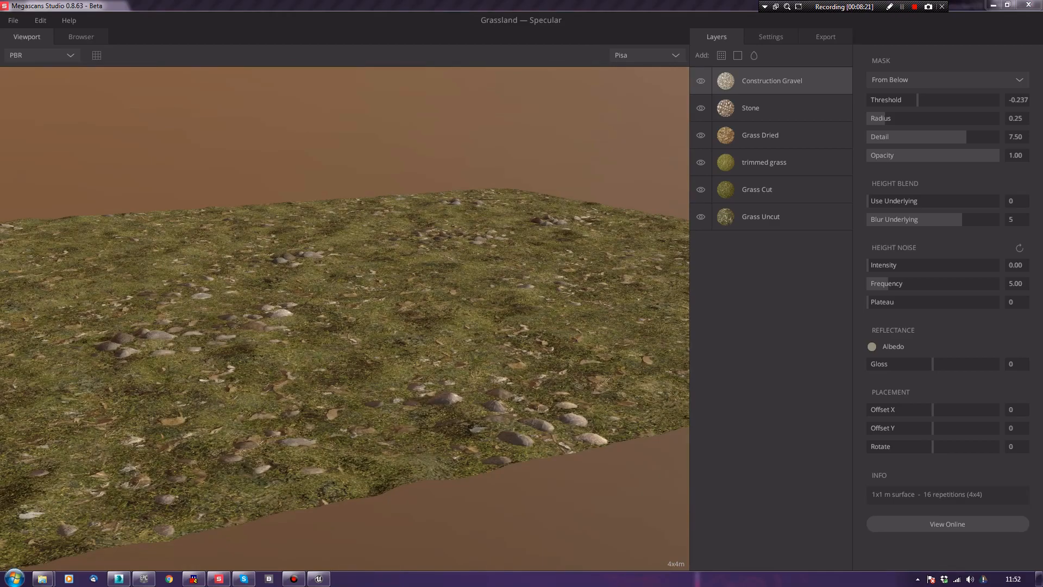
drag(272, 244, 424, 271)
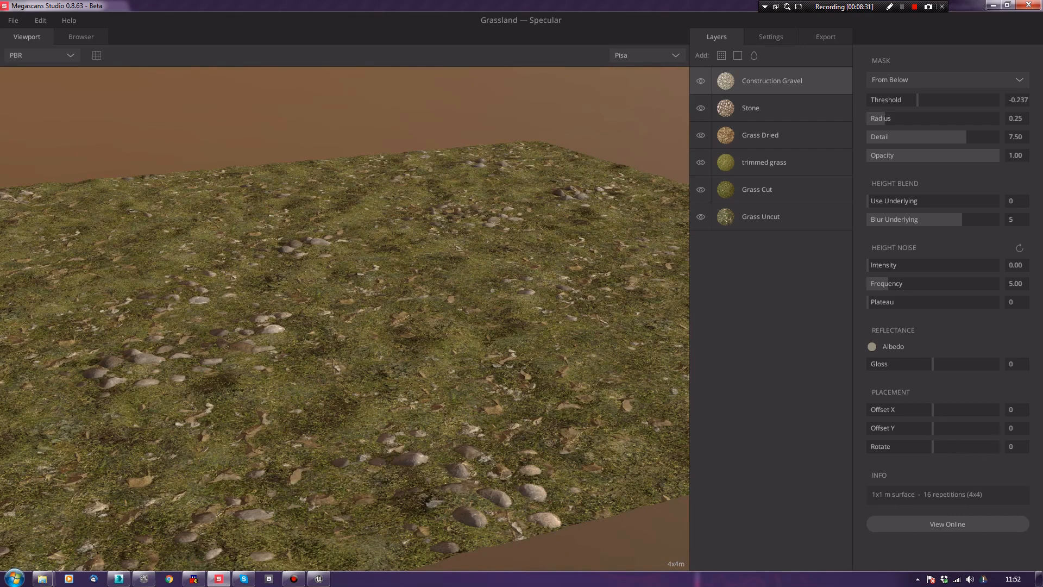
Set the Grassland surface's export location to a new folder named T_O_ground_01 inside D:\megascans
click(826, 36)
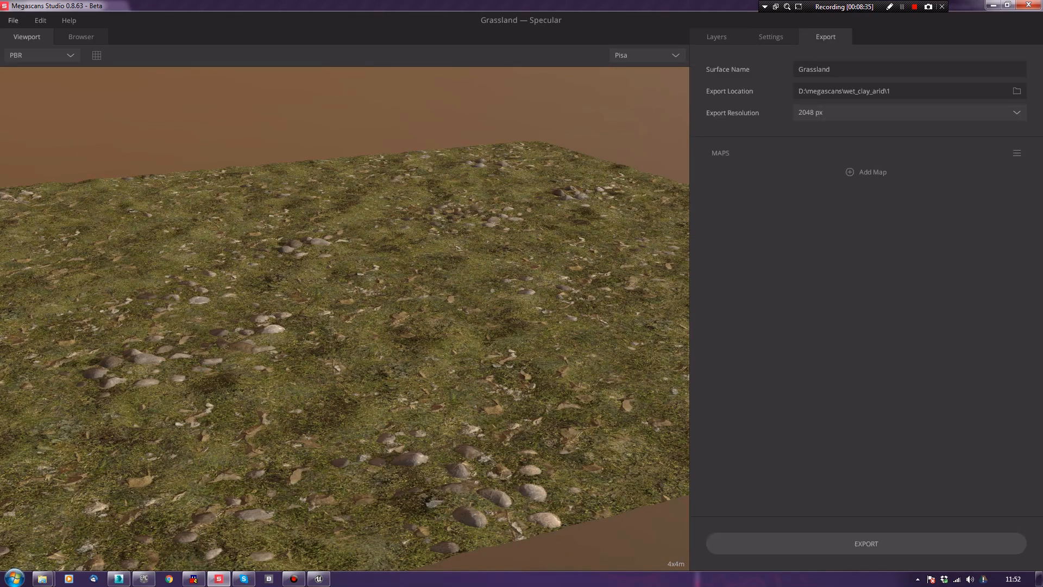
click(13, 20)
click(13, 20)
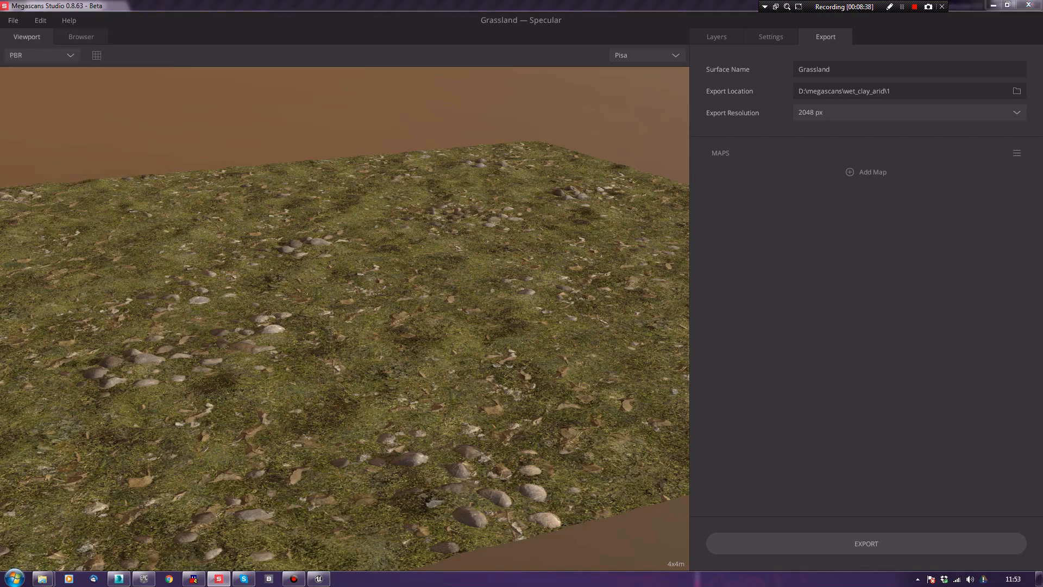
click(1016, 91)
drag(546, 179, 554, 178)
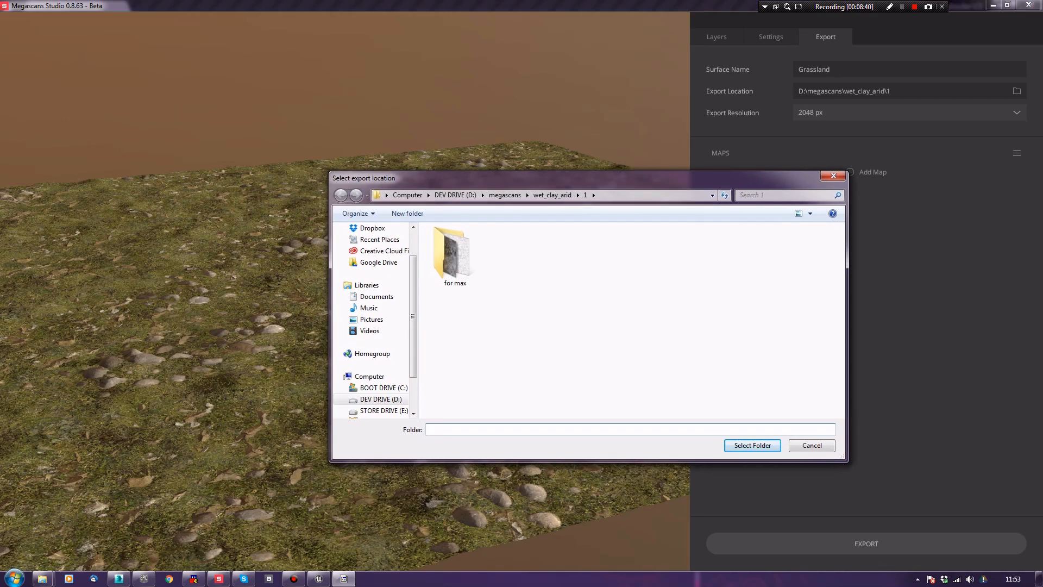
click(505, 195)
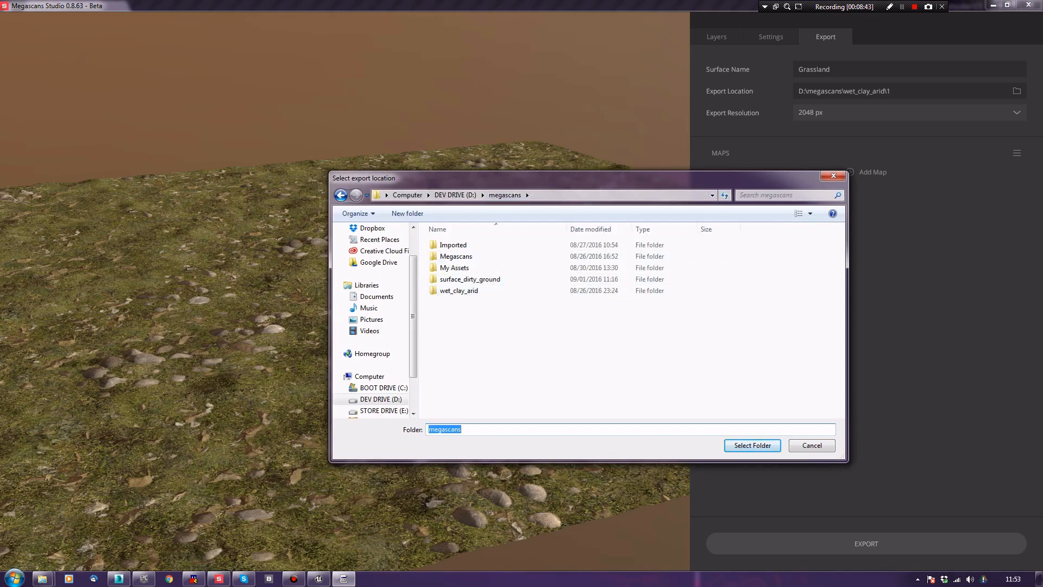
right_click(549, 370)
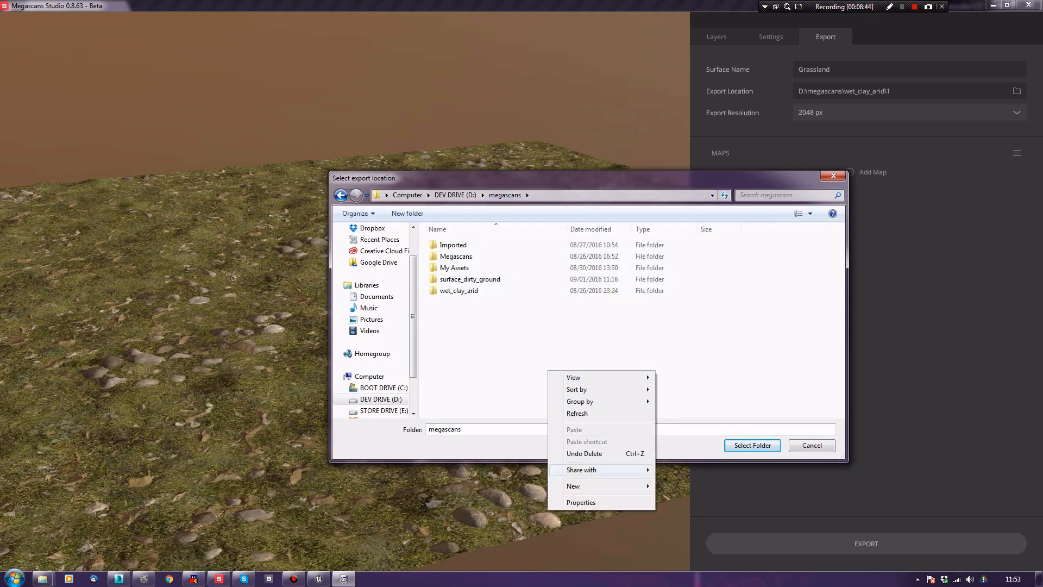
mouse_move(597, 485)
click(680, 351)
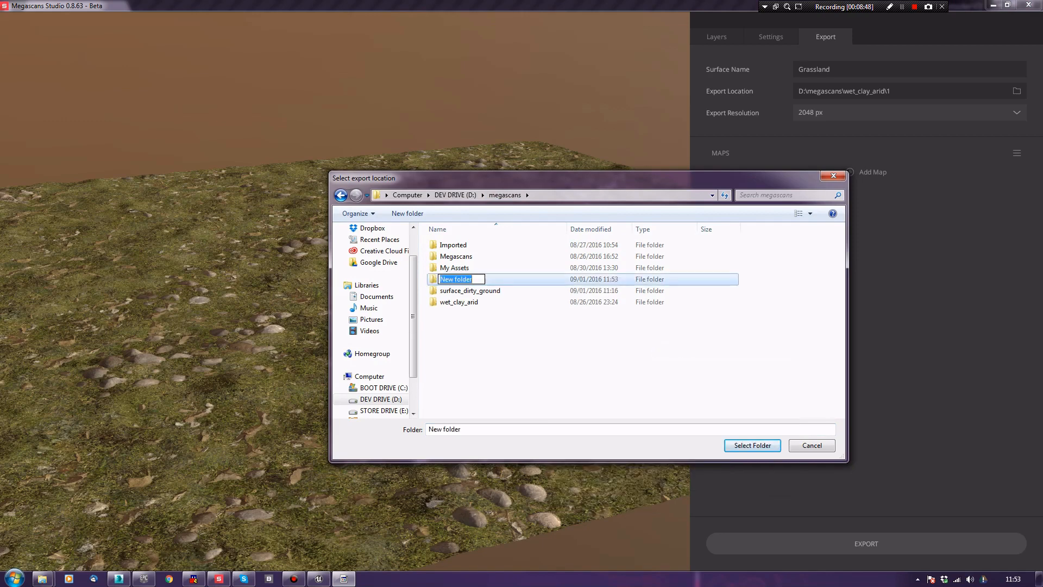
text(T_O_ground_01)
key(Return)
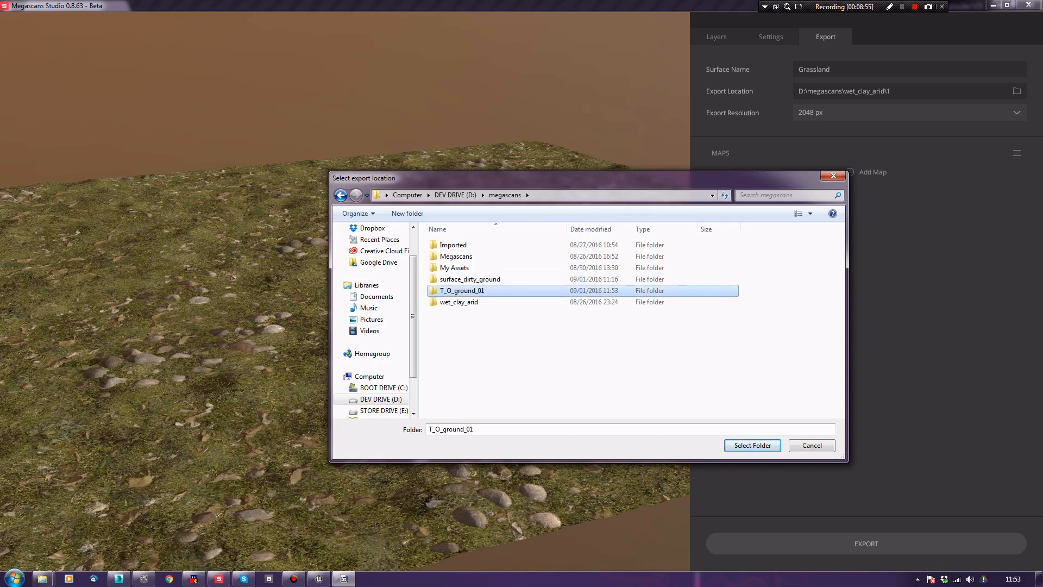
key(Return)
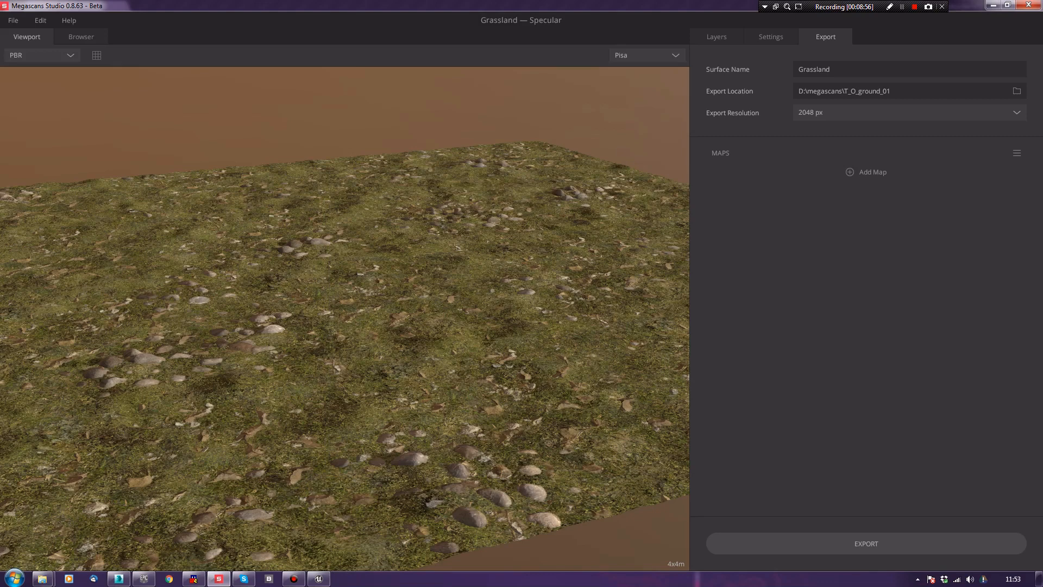
Load the default Specular export maps and inspect the Specular map's channel assignments
click(1016, 153)
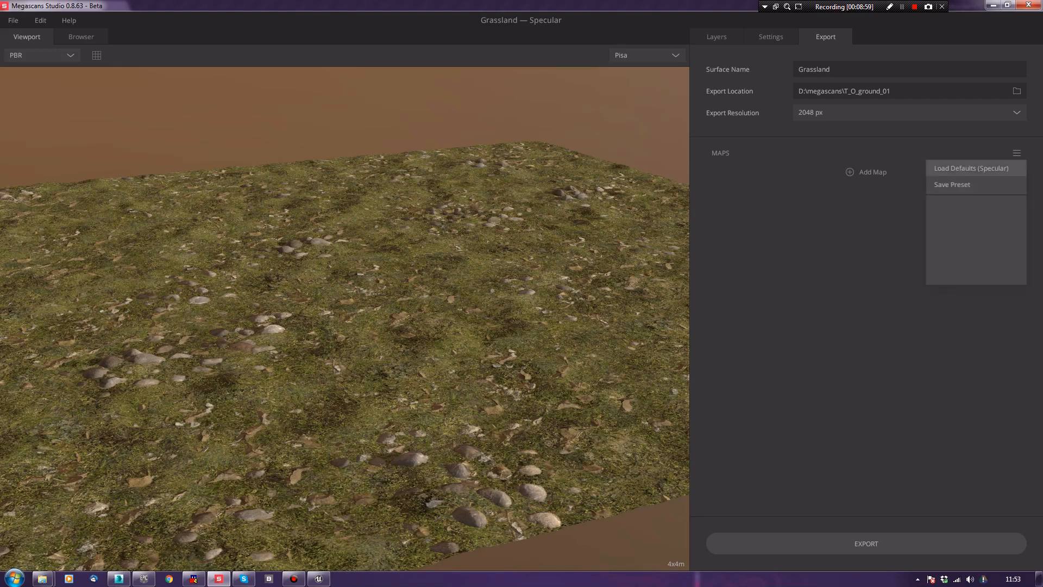
click(970, 168)
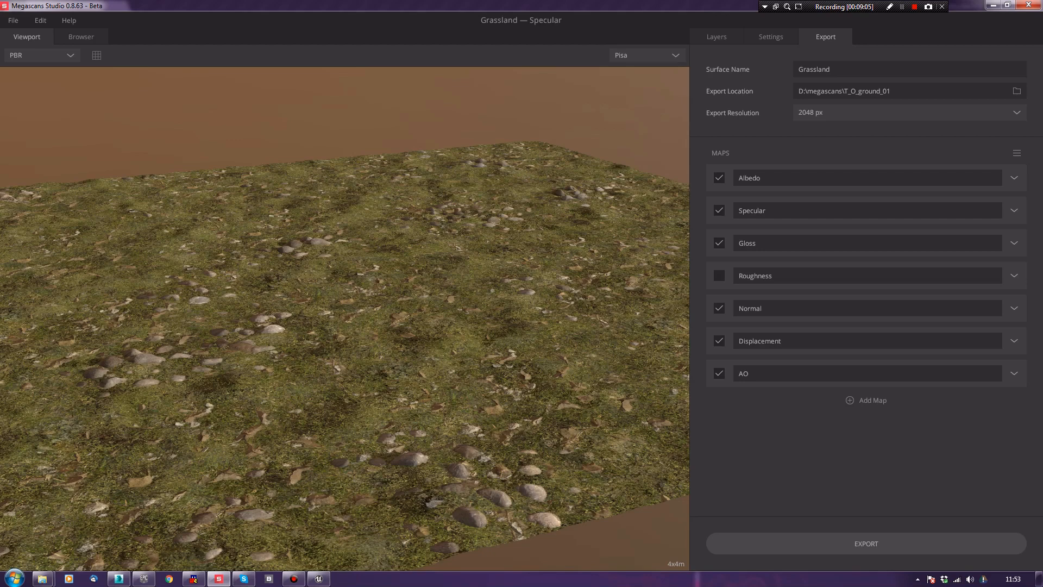
click(1015, 210)
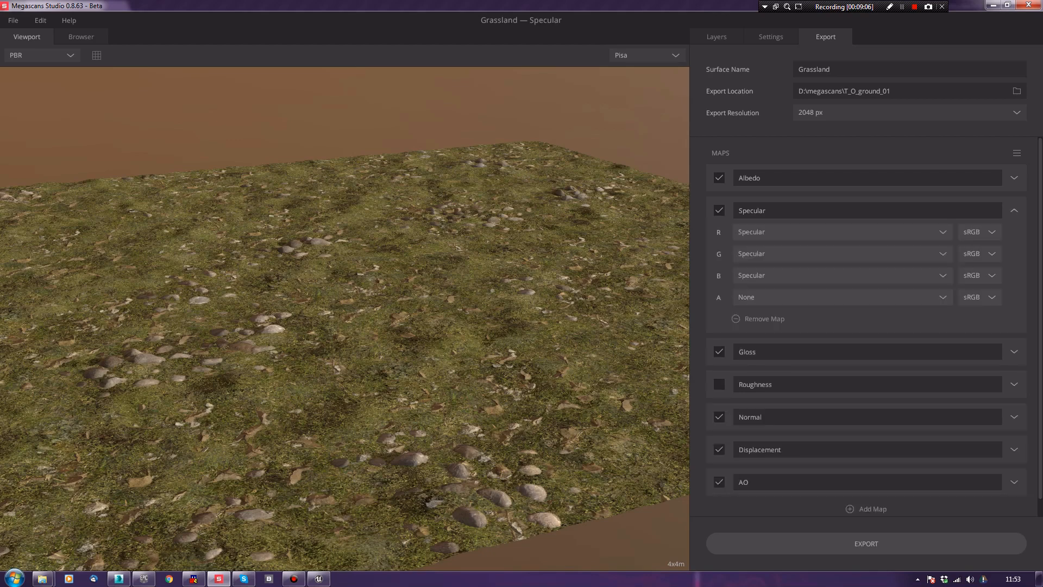
click(1015, 210)
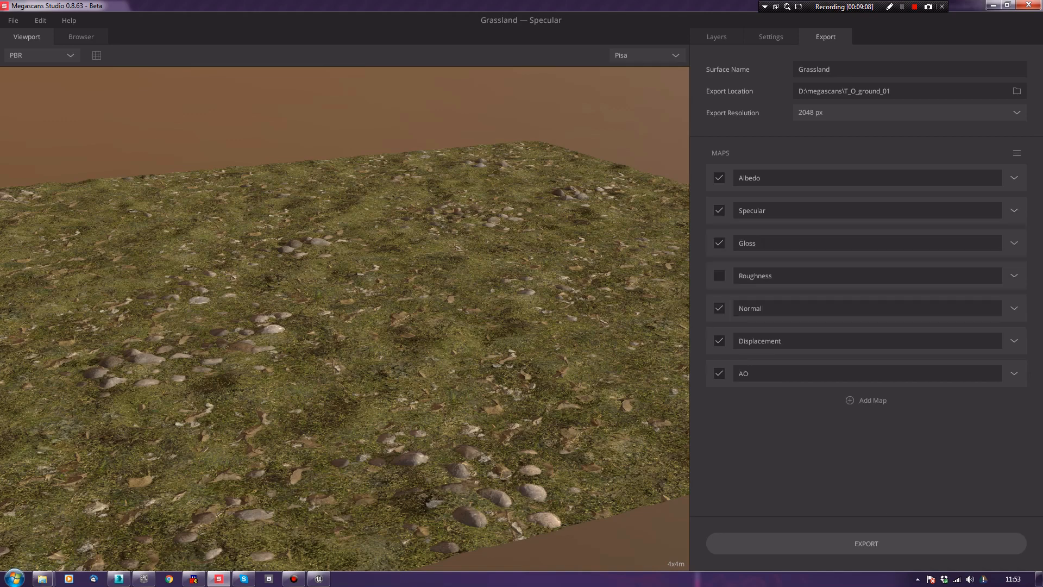
Change the PBR workflow to Metalness and export the Grassland surface with the default Metalness maps
click(771, 37)
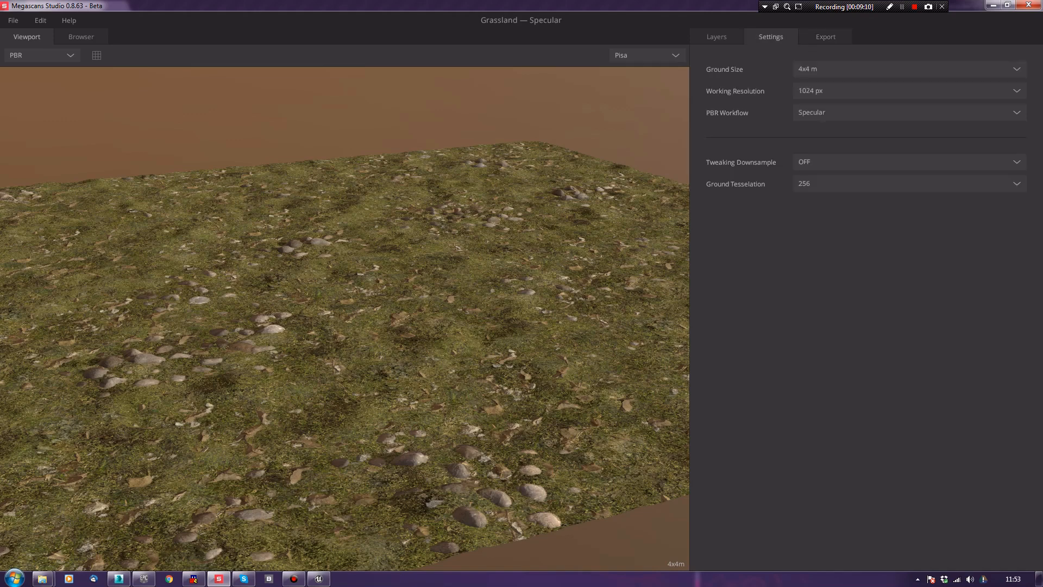
click(907, 112)
click(815, 144)
click(826, 36)
click(1017, 153)
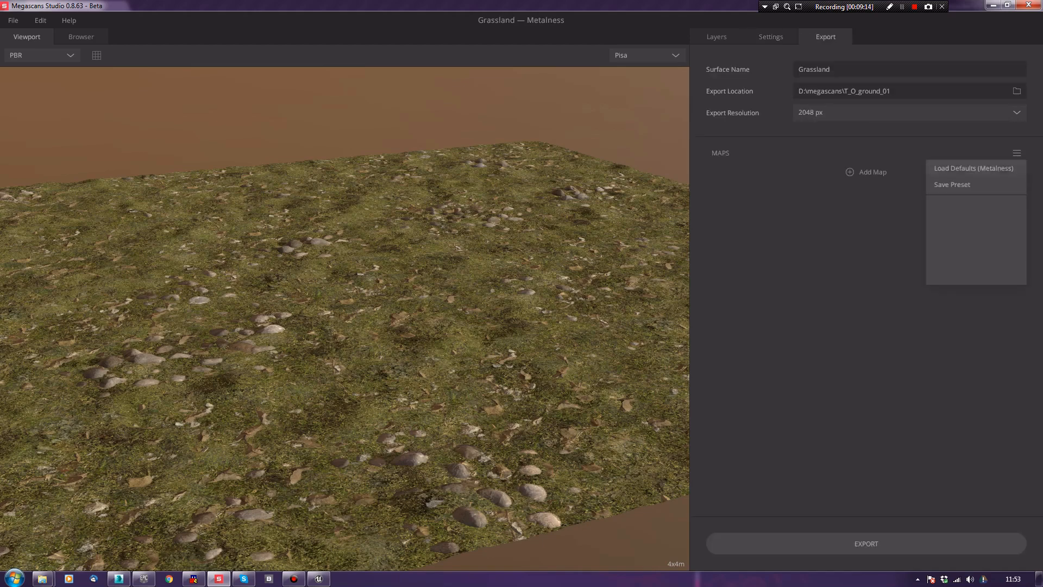
click(972, 185)
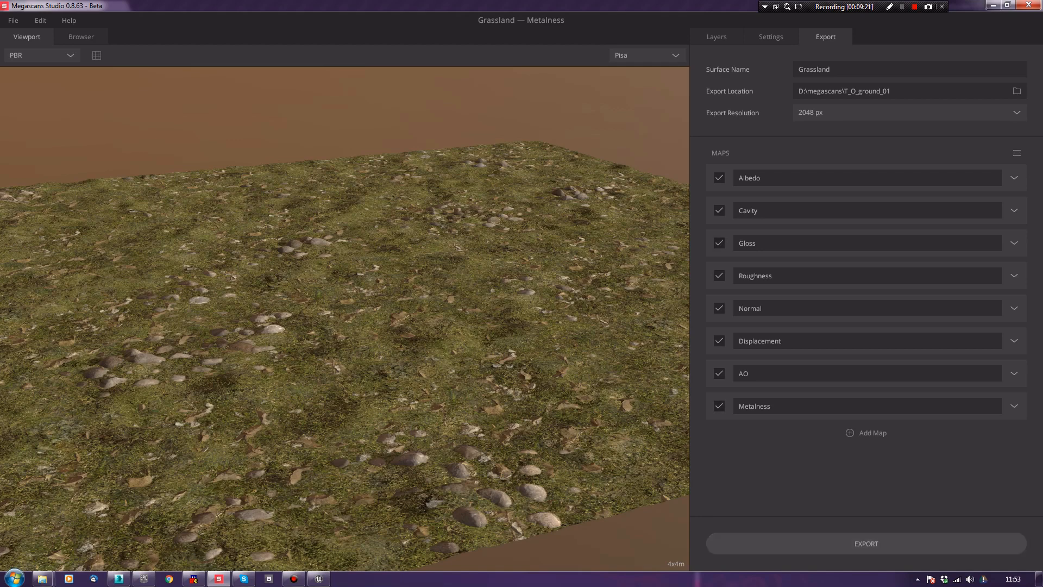
click(866, 543)
Switch to Unreal Editor, save the INTRO level, and create and open a content folder named T_O_Mats
click(319, 579)
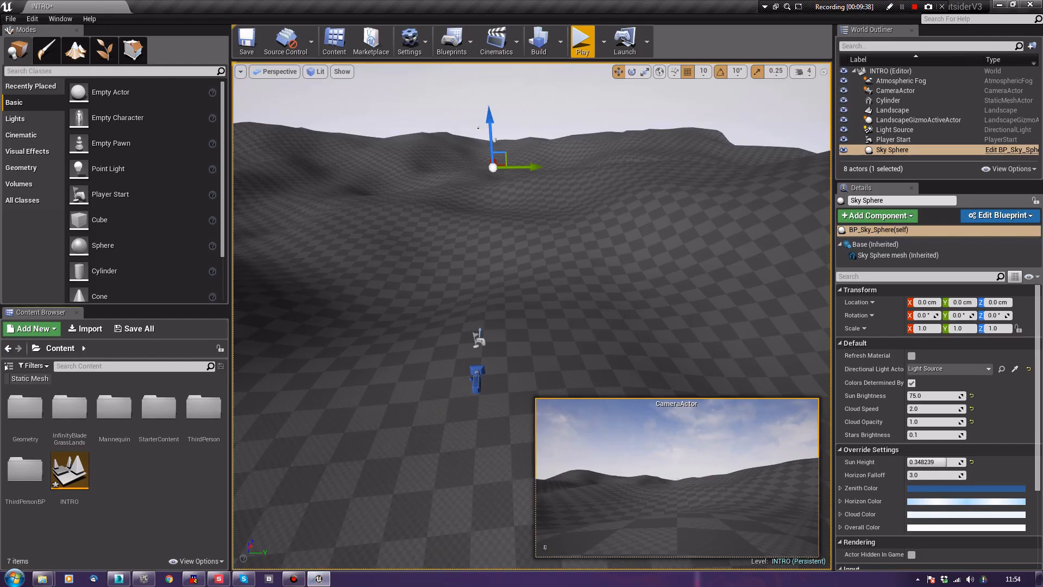
key(ctrl+s)
right_click(135, 479)
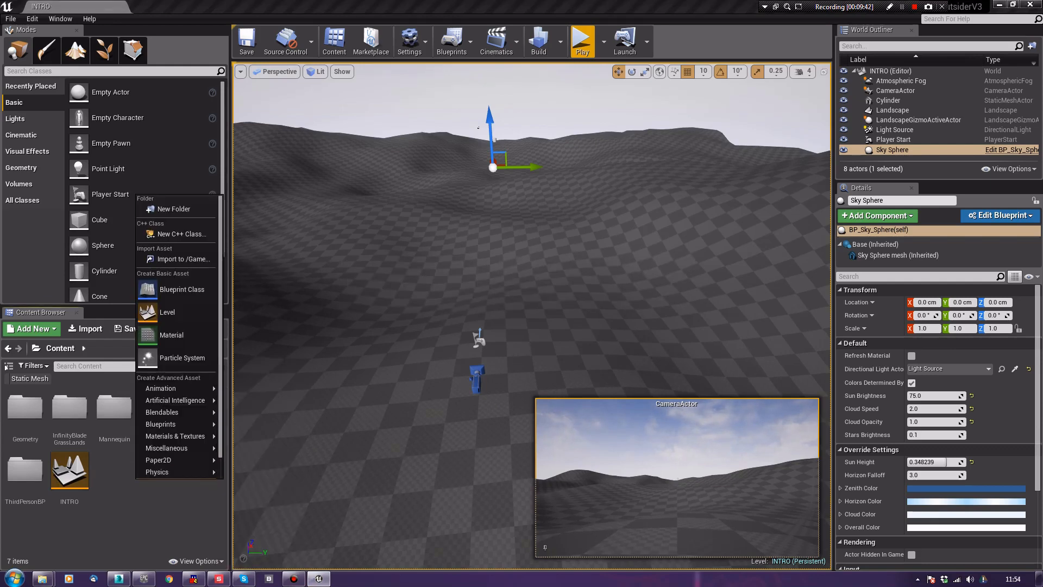
click(174, 209)
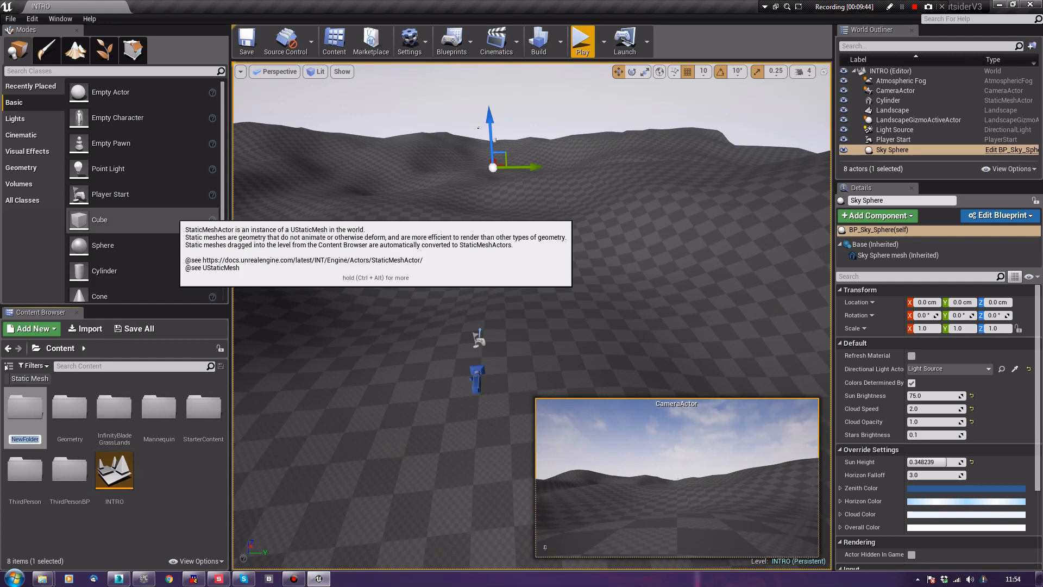
text(0)
key(BackSpace)
text(T_0_Mats)
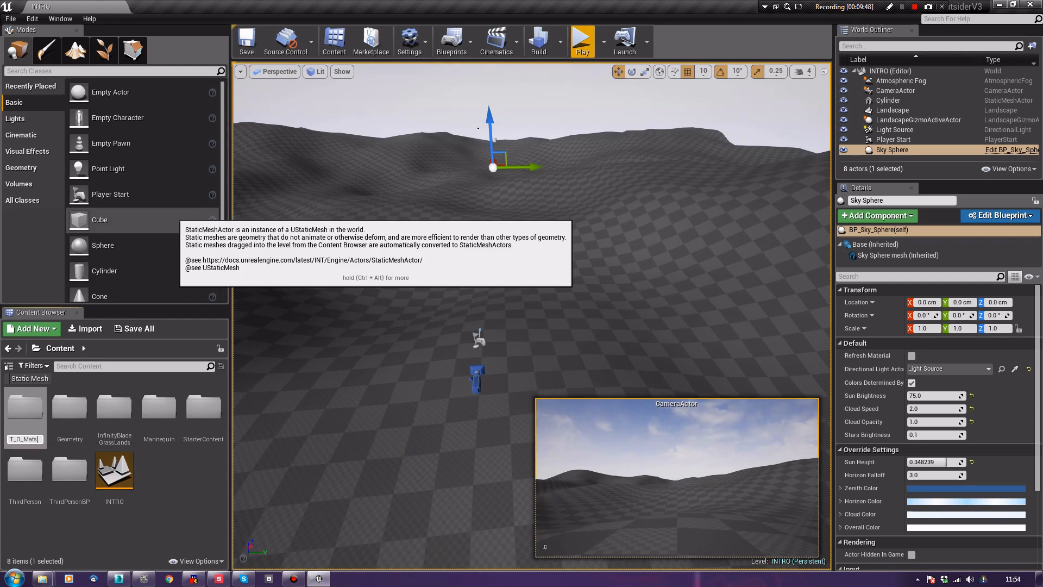
key(Return)
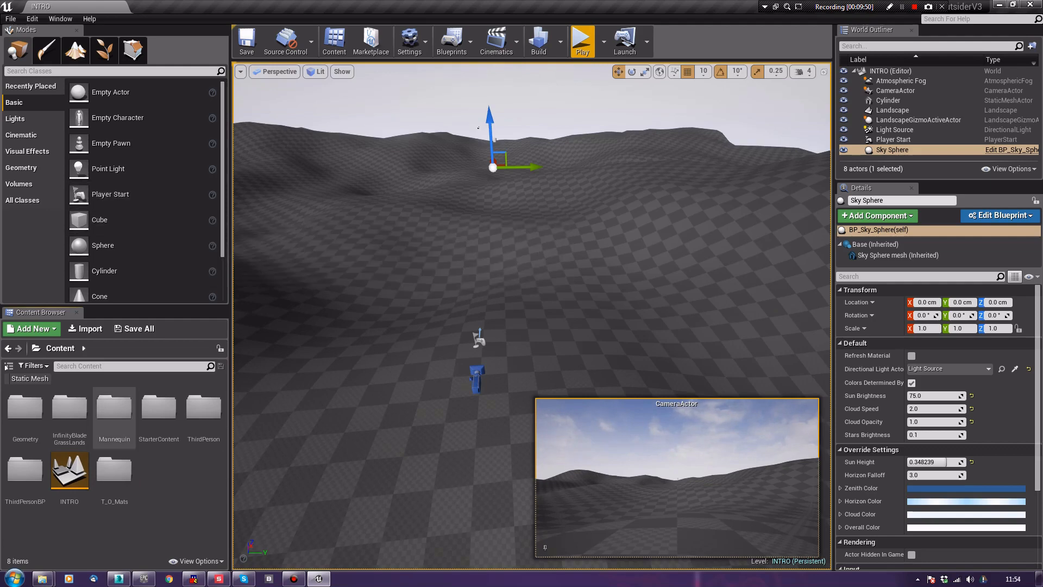
double_click(114, 470)
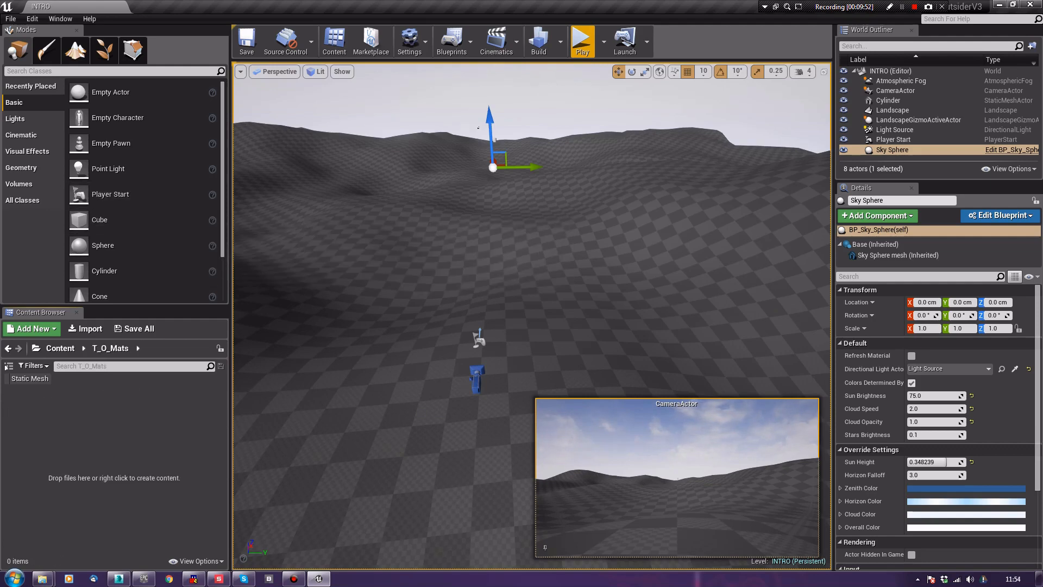
click(43, 579)
mouse_move(188, 524)
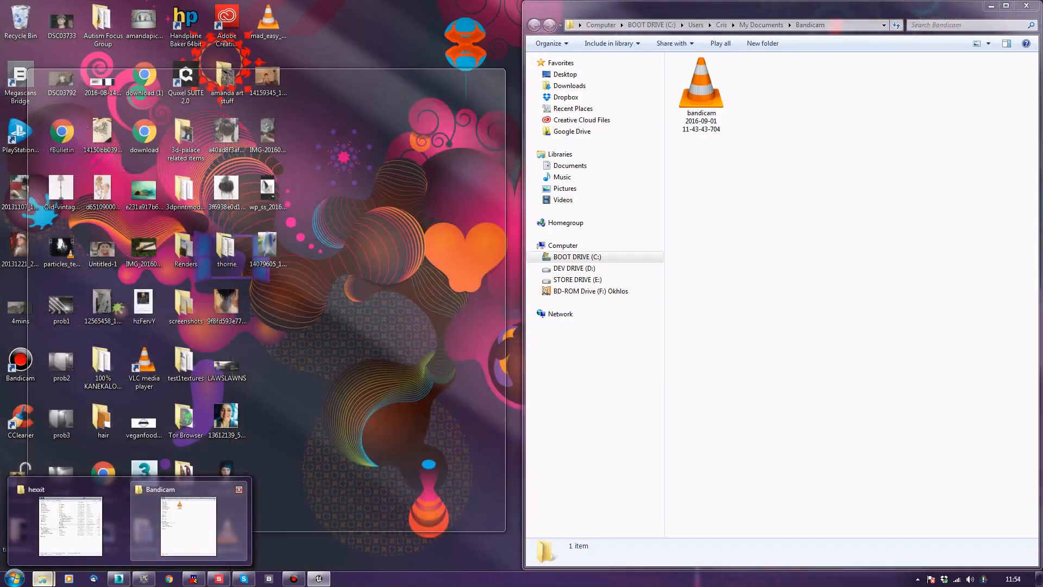
click(70, 524)
click(455, 73)
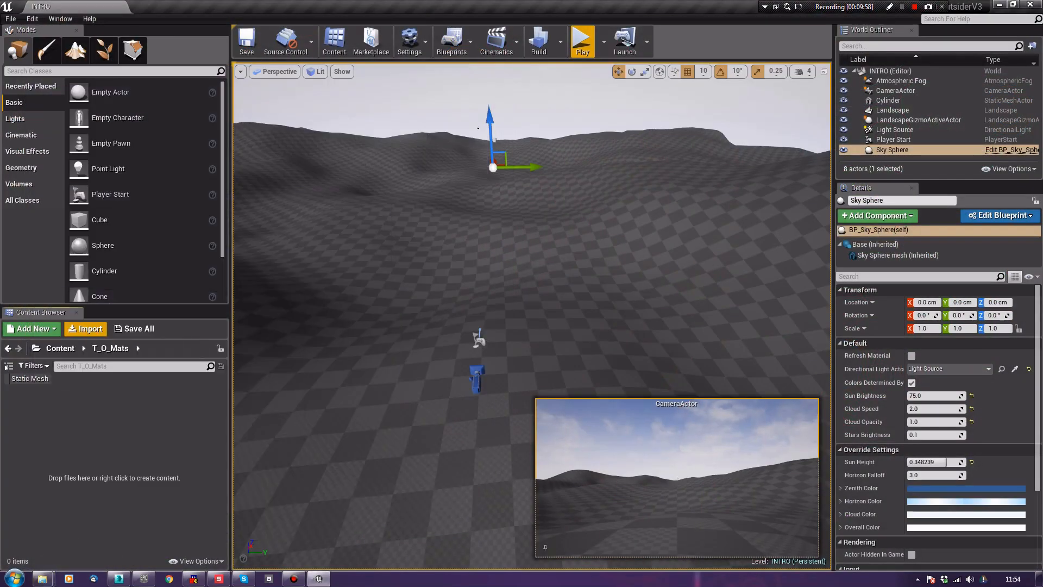
Import all the Grassland_2K textures from D:\megascans\T_O_ground_01 into the T_O_Mats folder and save them
click(86, 328)
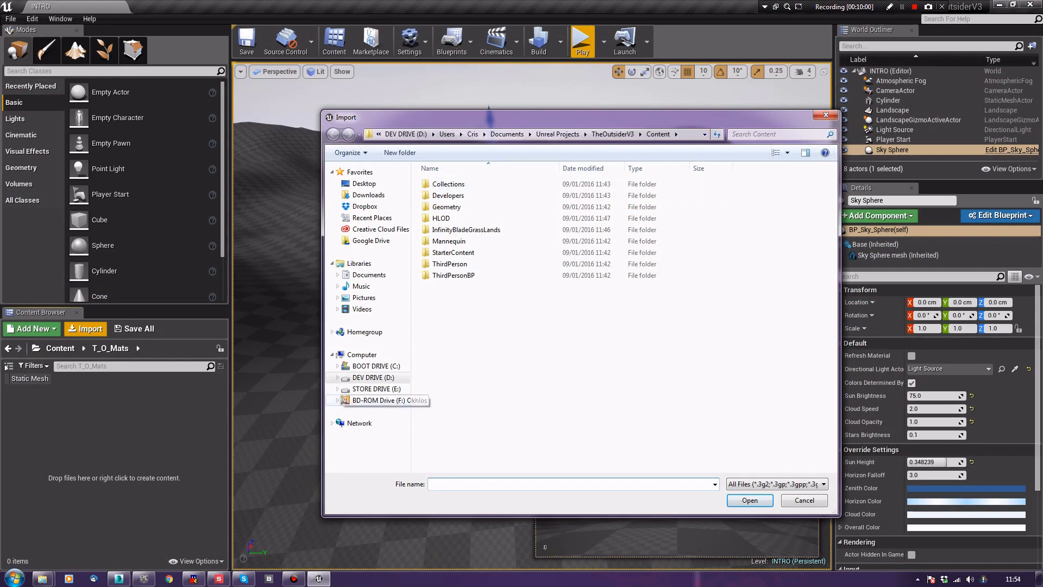
click(377, 389)
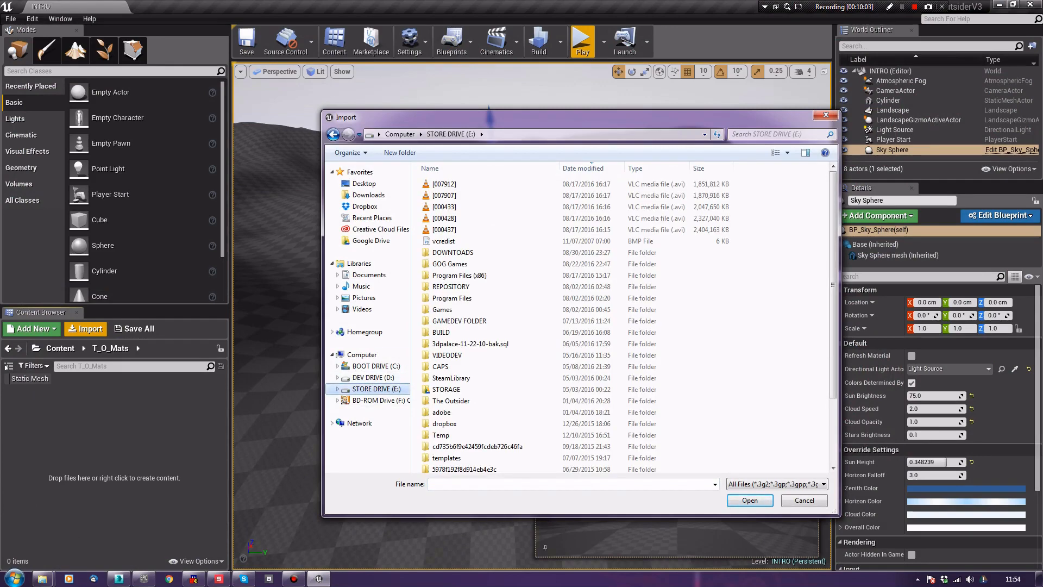
click(373, 377)
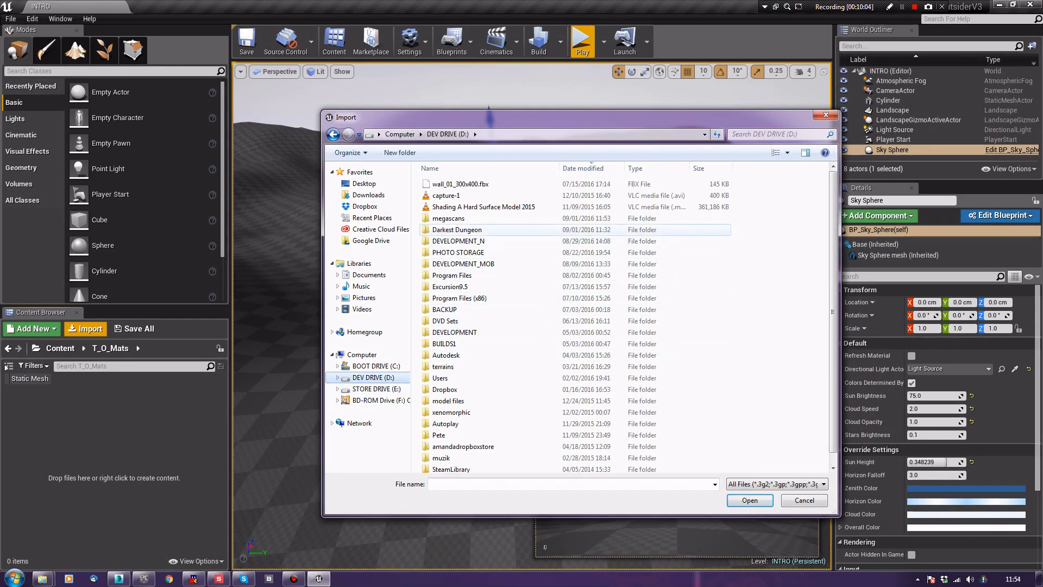
double_click(449, 218)
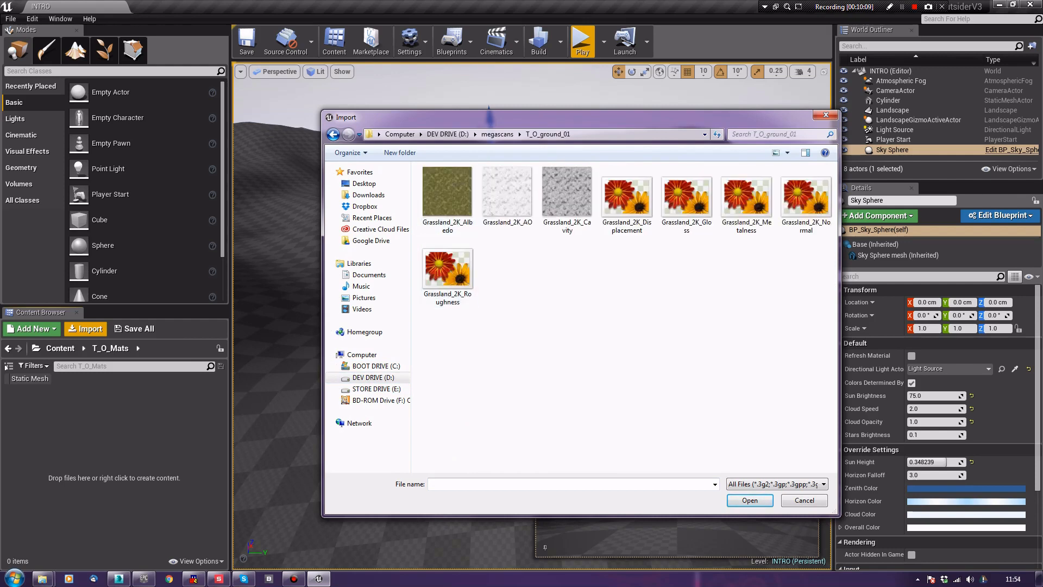
click(448, 196)
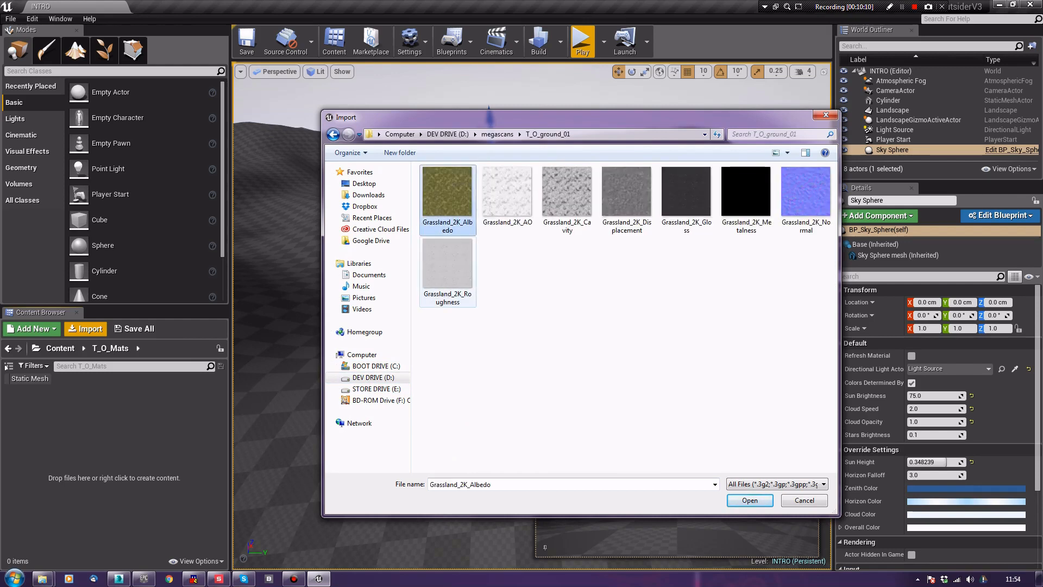
shift+click(448, 264)
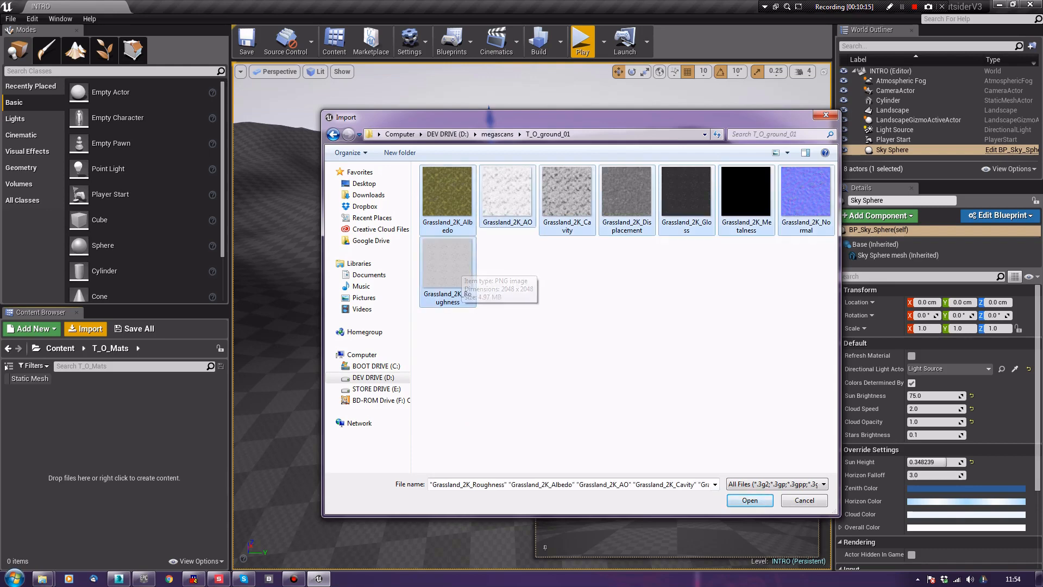
key(Return)
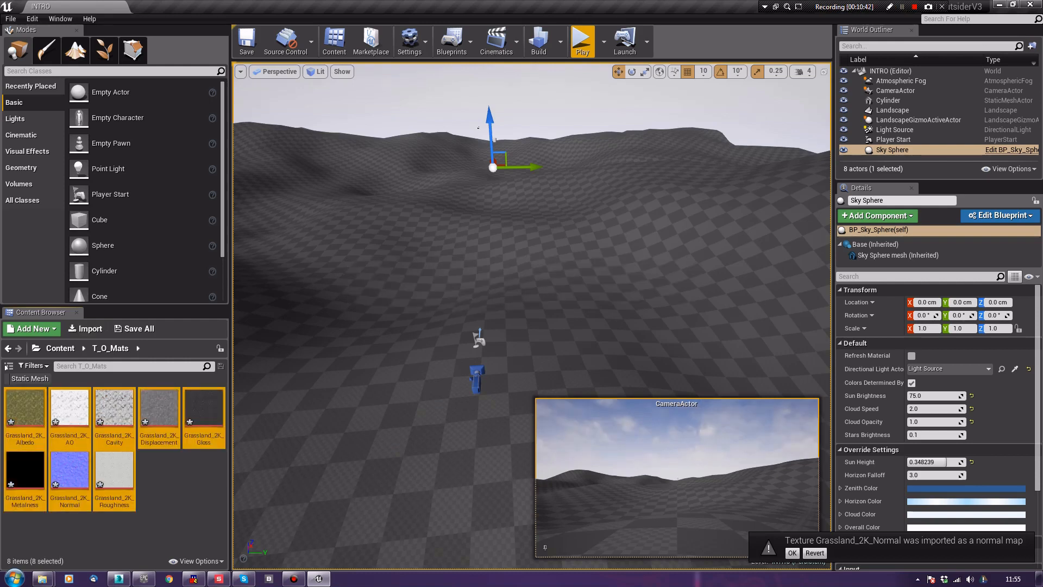
key(ctrl+s)
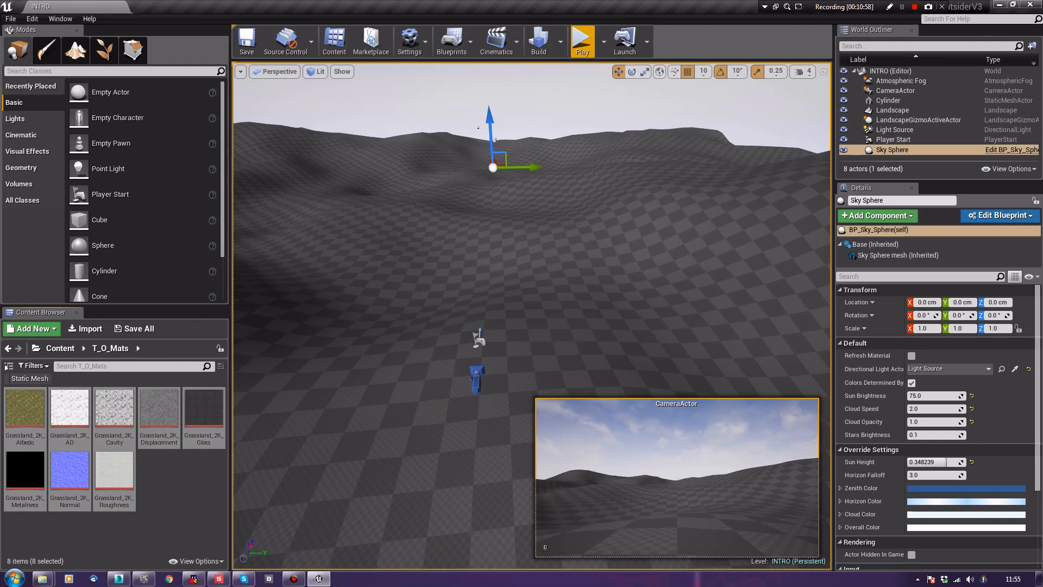
Create a new material in the T_O_Mats folder and name it T_O_base_ground_map
click(181, 477)
right_click(181, 477)
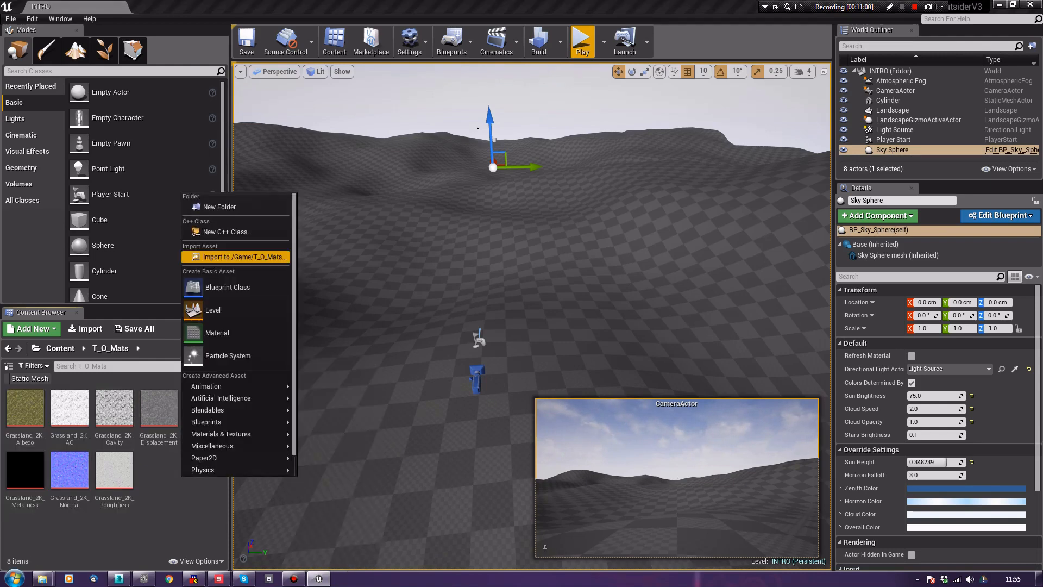
click(217, 332)
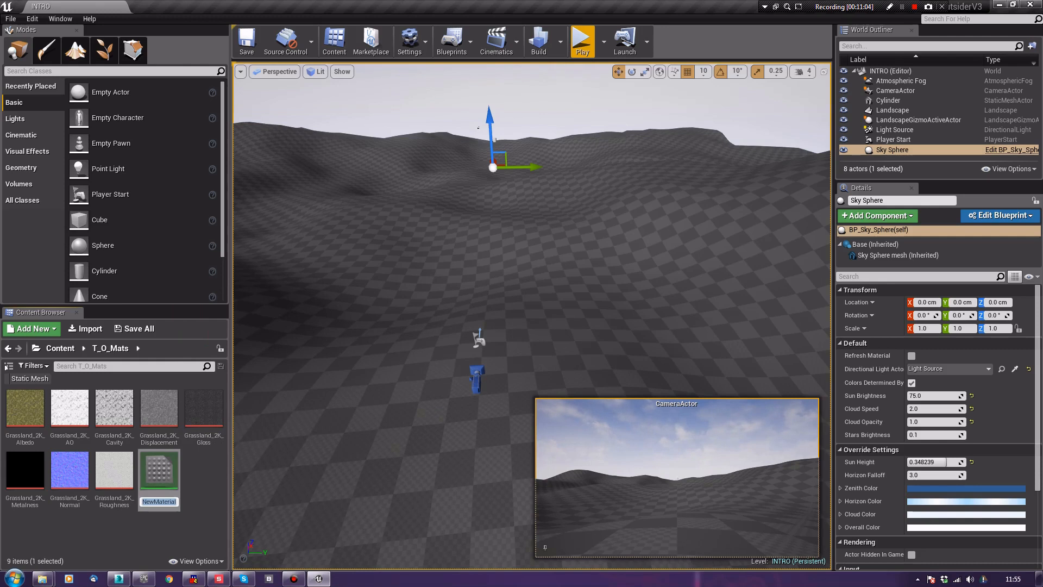
text(_T_)
key(BackSpace)
key(BackSpace)
key(BackSpace)
text(T_O_)
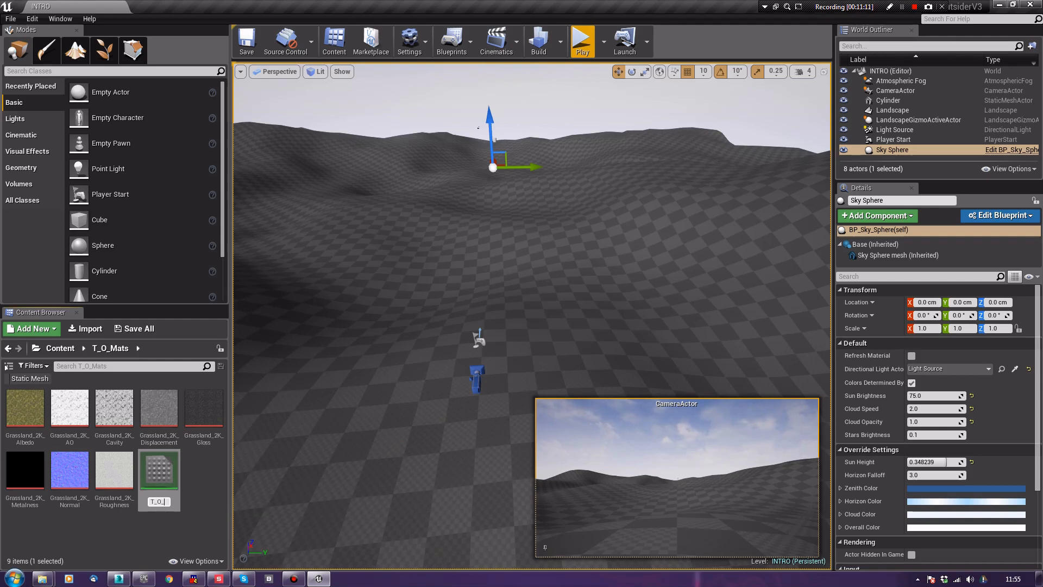
text(base_groun)
text(d_map)
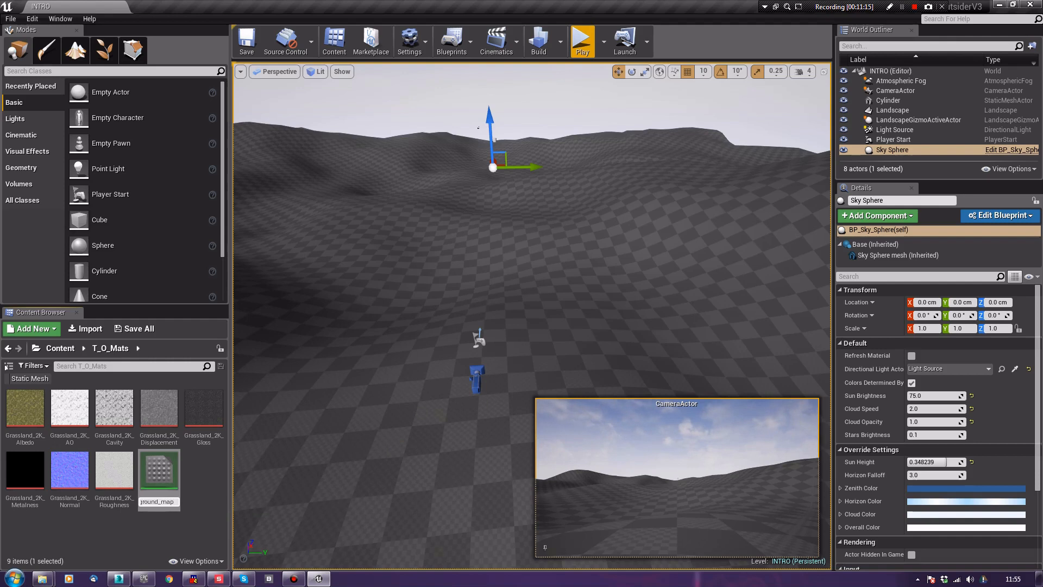
key(Return)
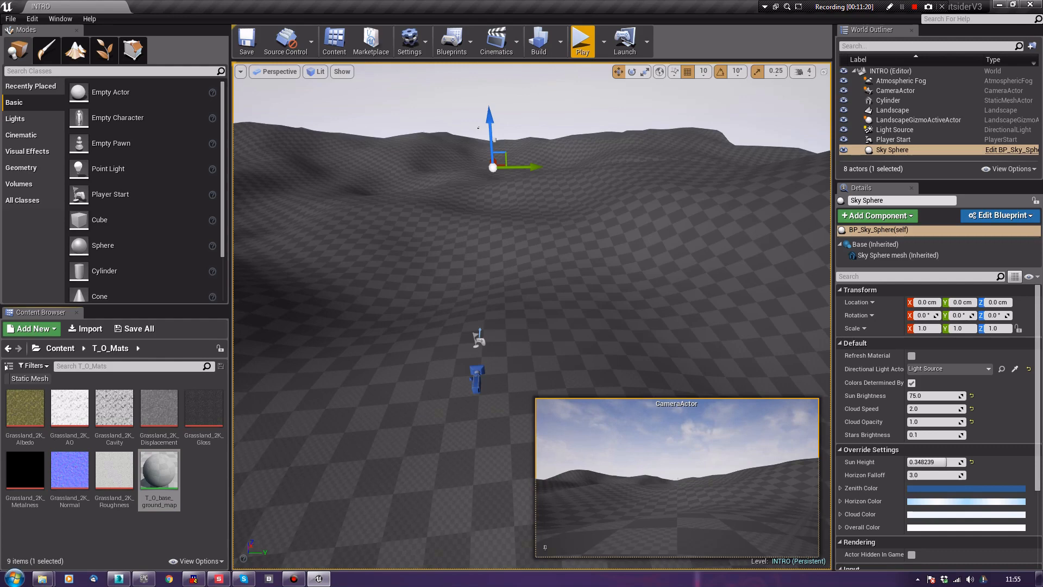
Open the T_O_base_ground_map material and narrow the content browser column so the material editor fits beside it
double_click(159, 470)
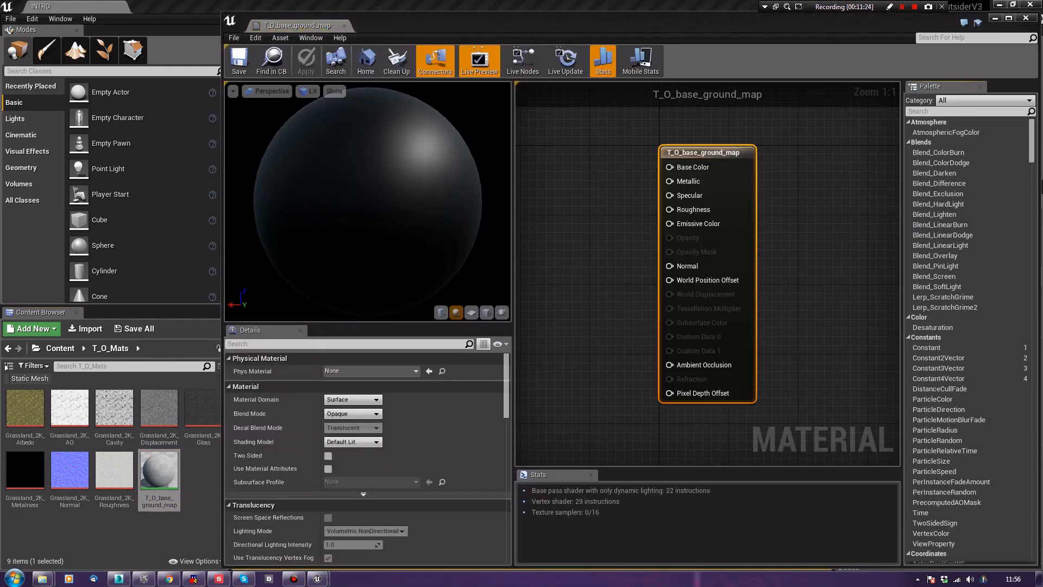
right_drag(568, 233, 695, 243)
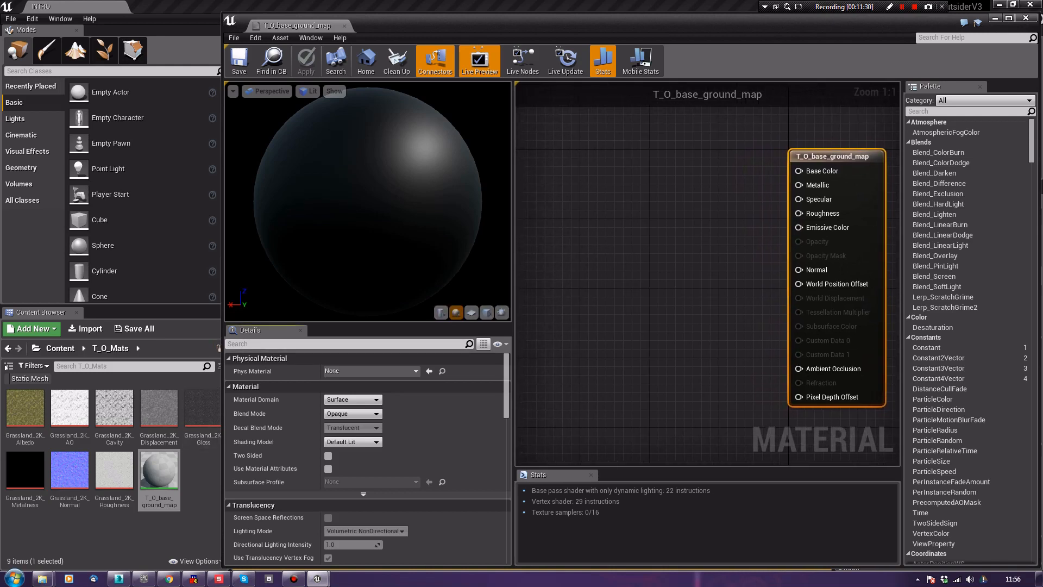
drag(223, 348, 153, 348)
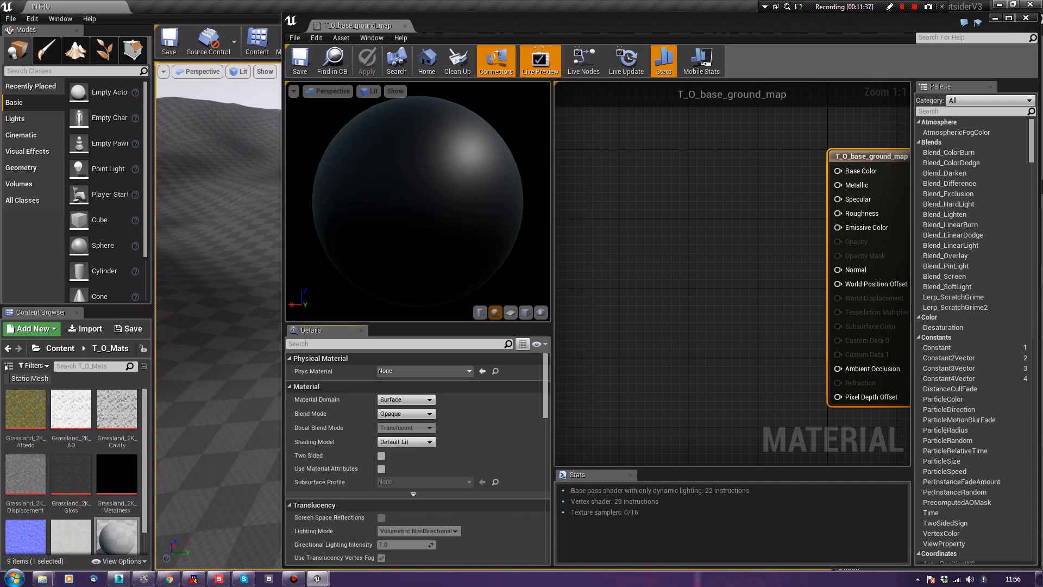
drag(283, 348, 159, 348)
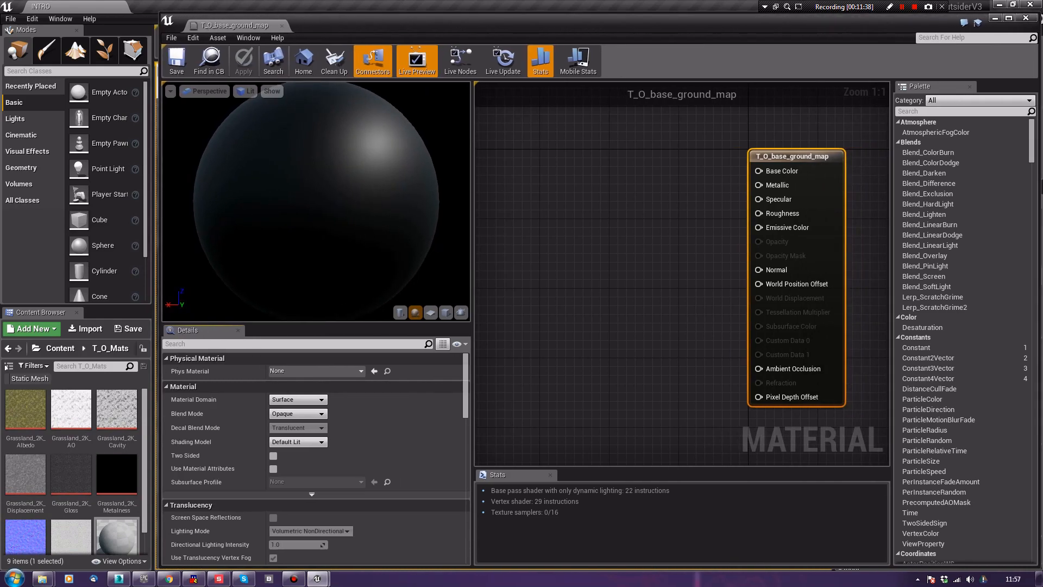
Add a LandscapeLayerCoords node to the material graph and place it well to the left of the main material node
scroll(806, 291, down, 3)
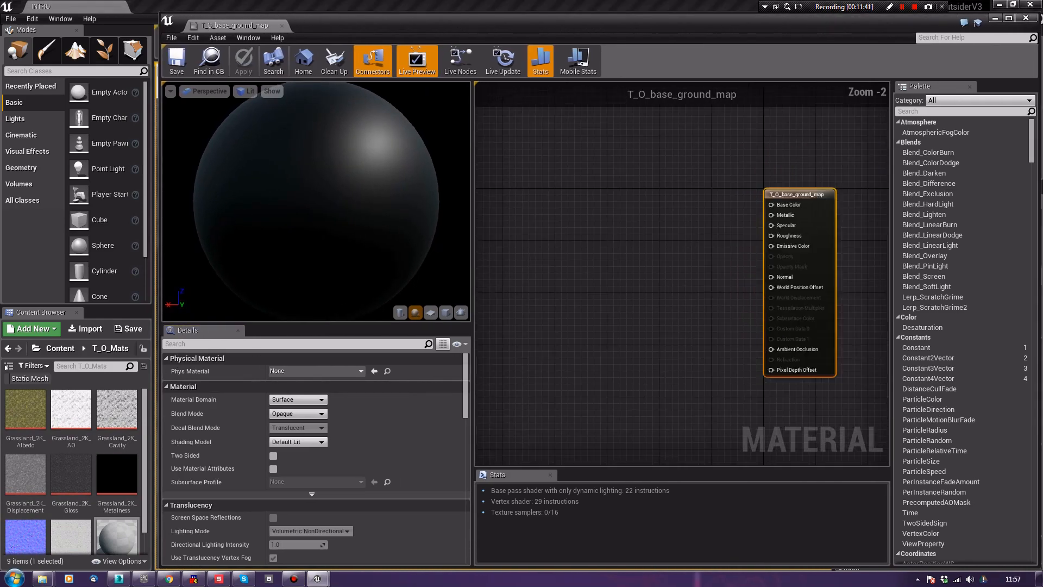
right_drag(646, 312, 687, 311)
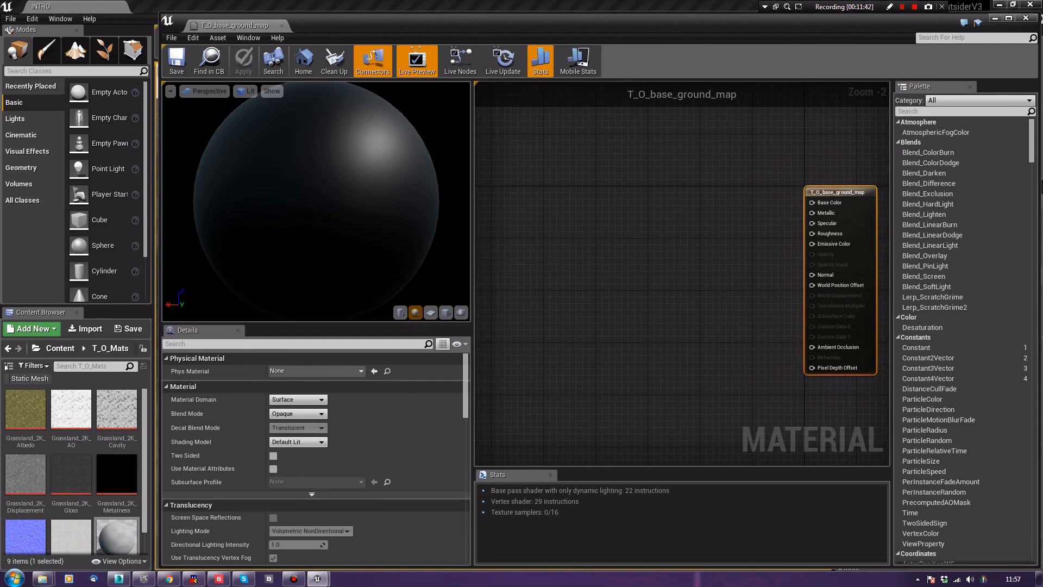
right_click(516, 231)
text(lands)
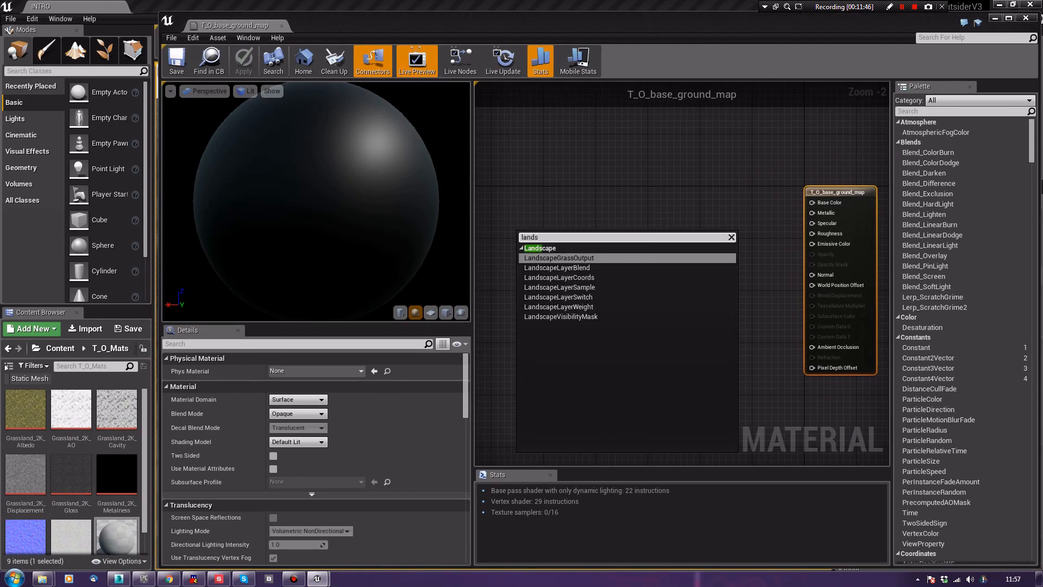
click(559, 277)
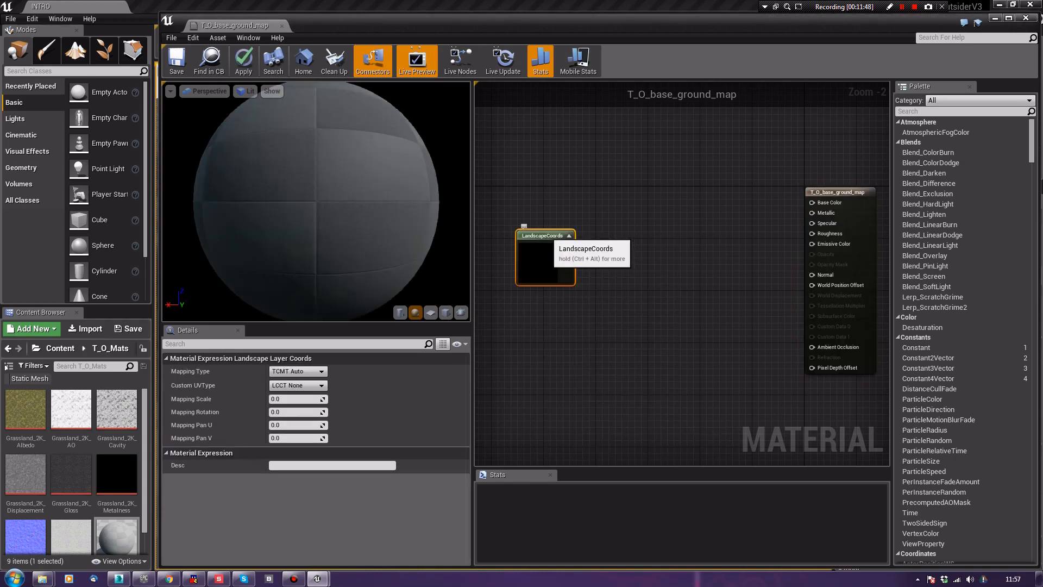
drag(548, 237, 537, 220)
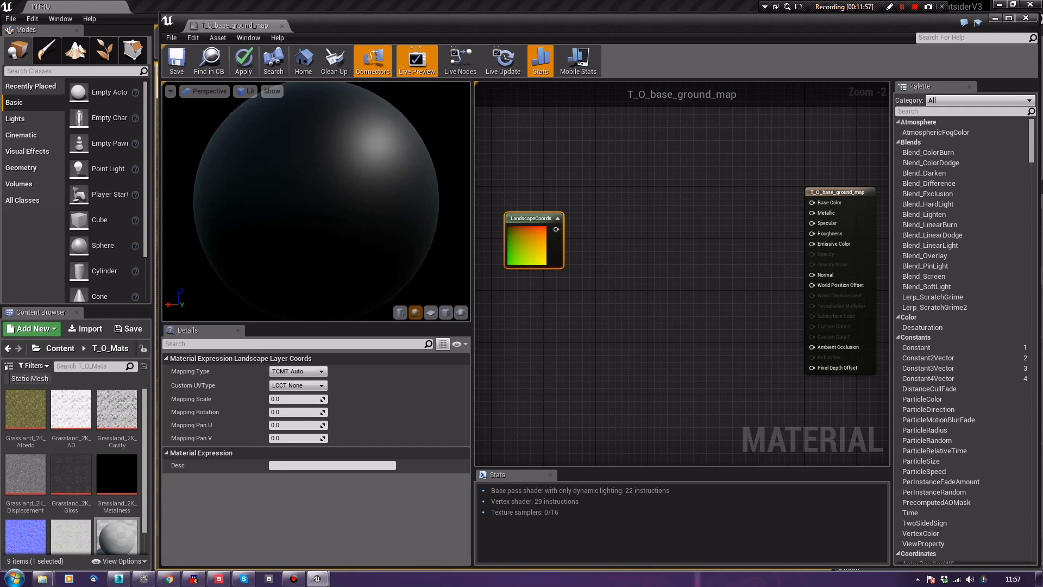
drag(541, 224, 513, 198)
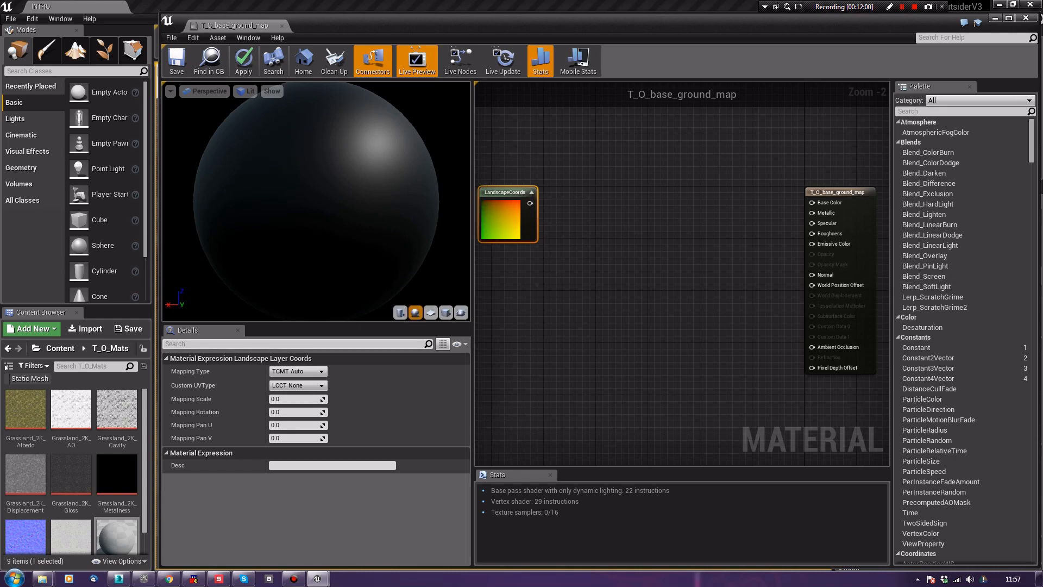
Add the Grassland_2K_Albedo texture, wire LandscapeCoords to its UVs and its colour output to Base Color, then save and close the material
mouse_move(598, 22)
mouse_down()
mouse_move(614, 51)
mouse_move(612, 212)
mouse_move(601, 30)
mouse_up()
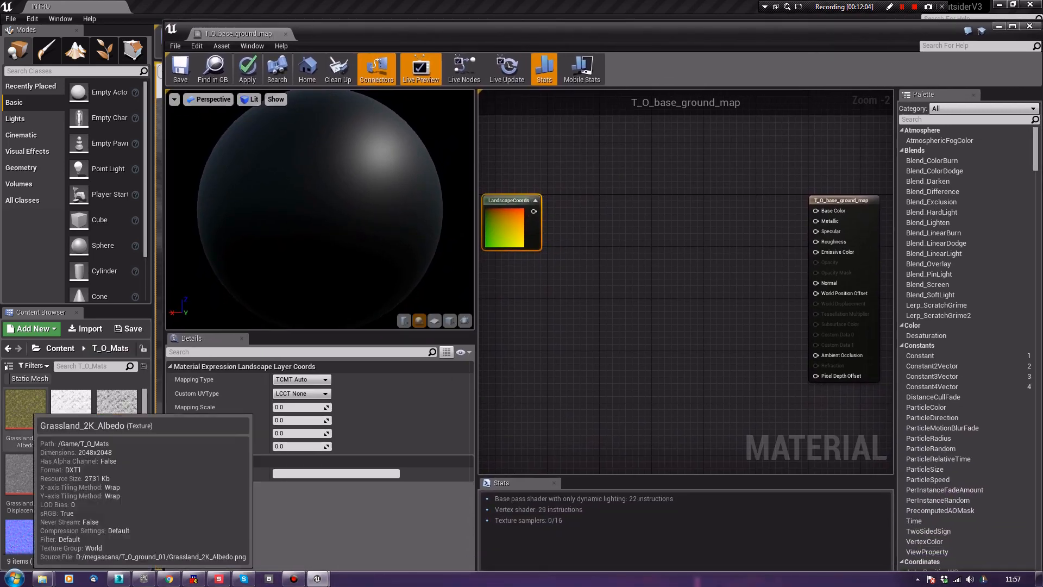
drag(24, 408, 625, 202)
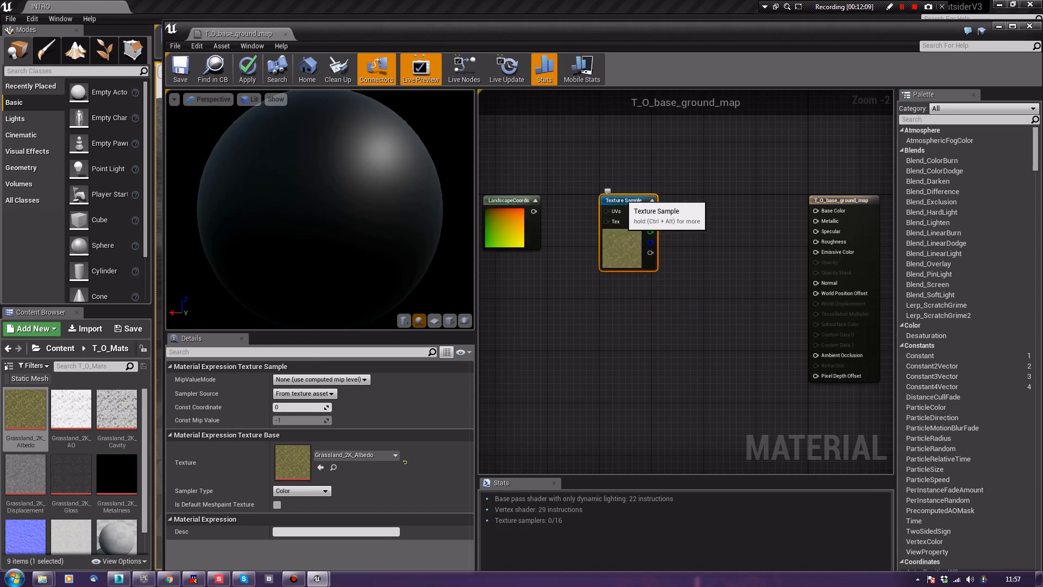
drag(534, 212, 598, 203)
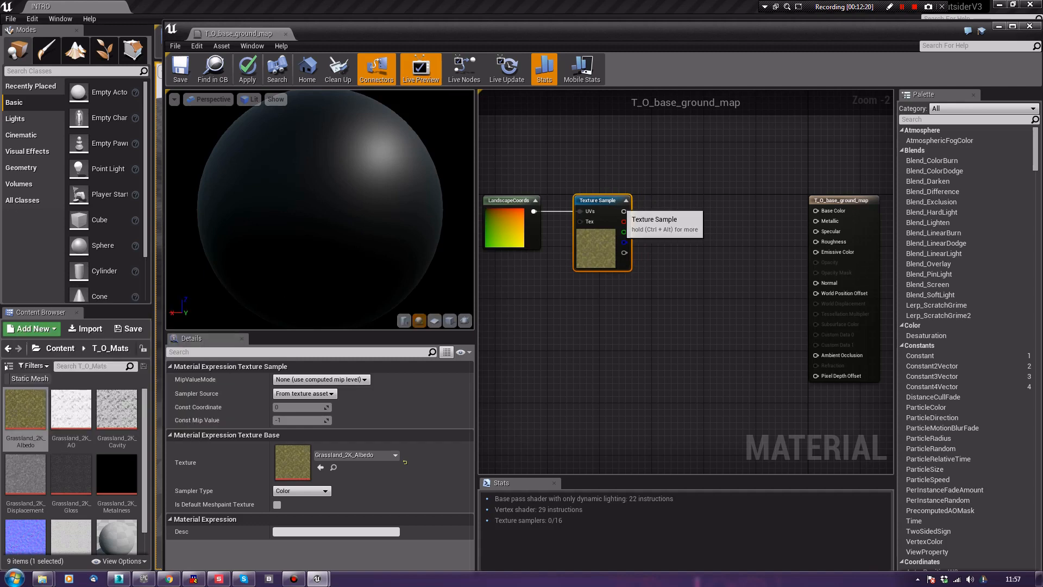
drag(623, 211, 816, 211)
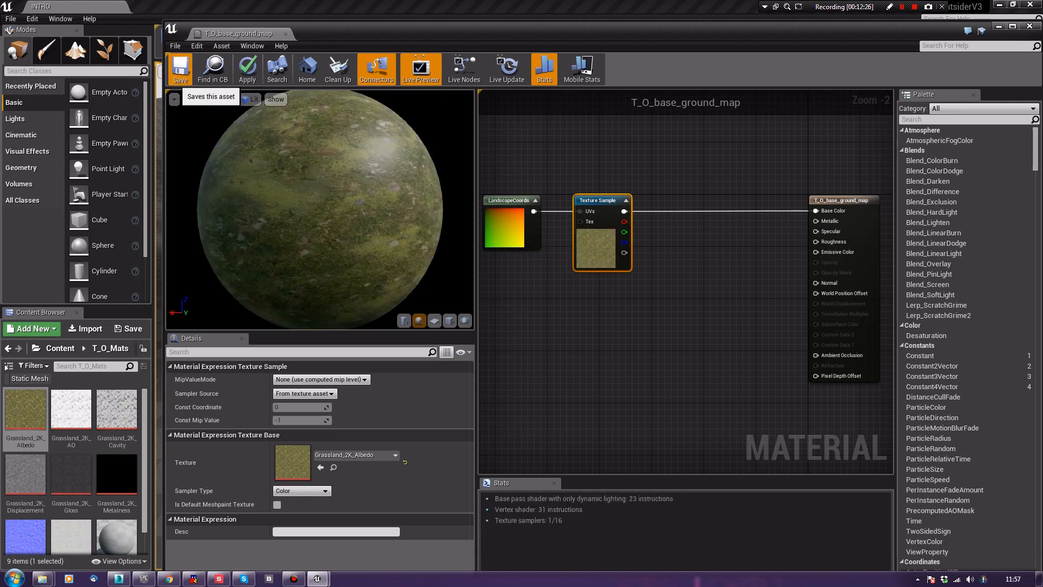
click(180, 68)
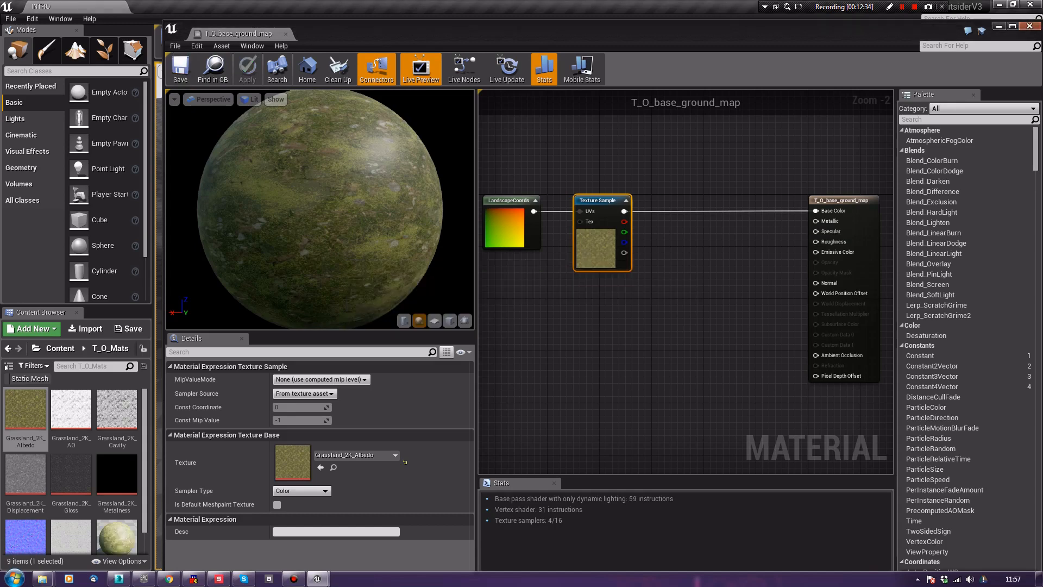
click(1030, 25)
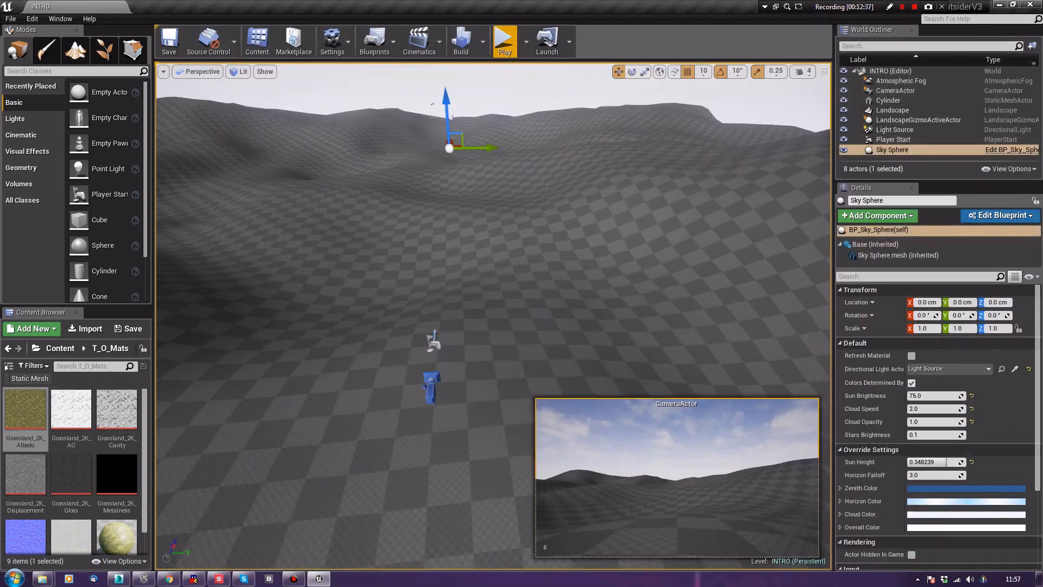
Assign T_O_base_ground_map as the Landscape Material of the terrain and inspect the ground texture up close
click(347, 305)
drag(116, 535, 935, 474)
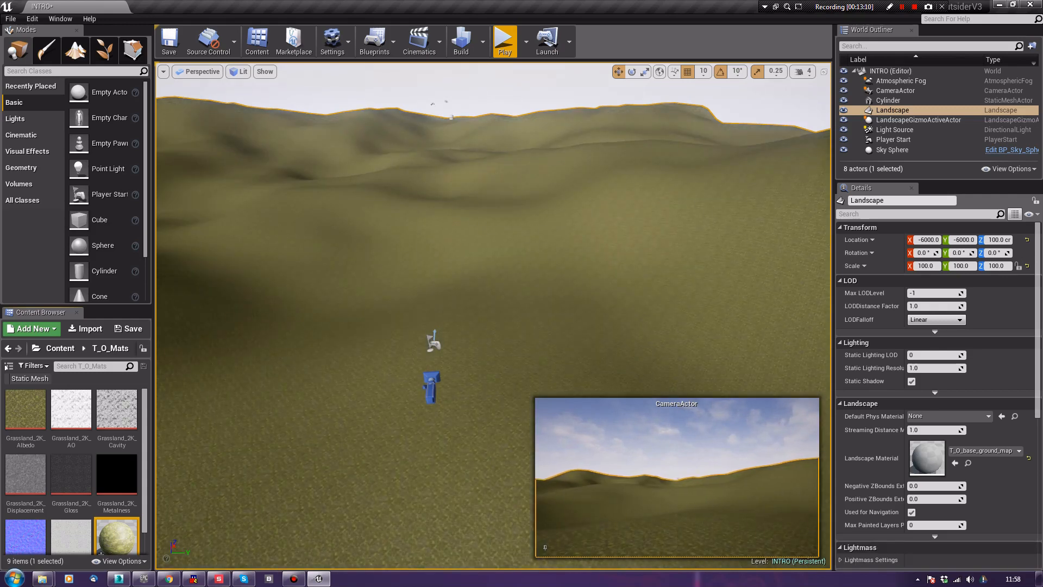
mouse_move(493, 304)
right_down()
mouse_move(511, 391)
mouse_move(501, 309)
right_up()
key(w)
key(s)
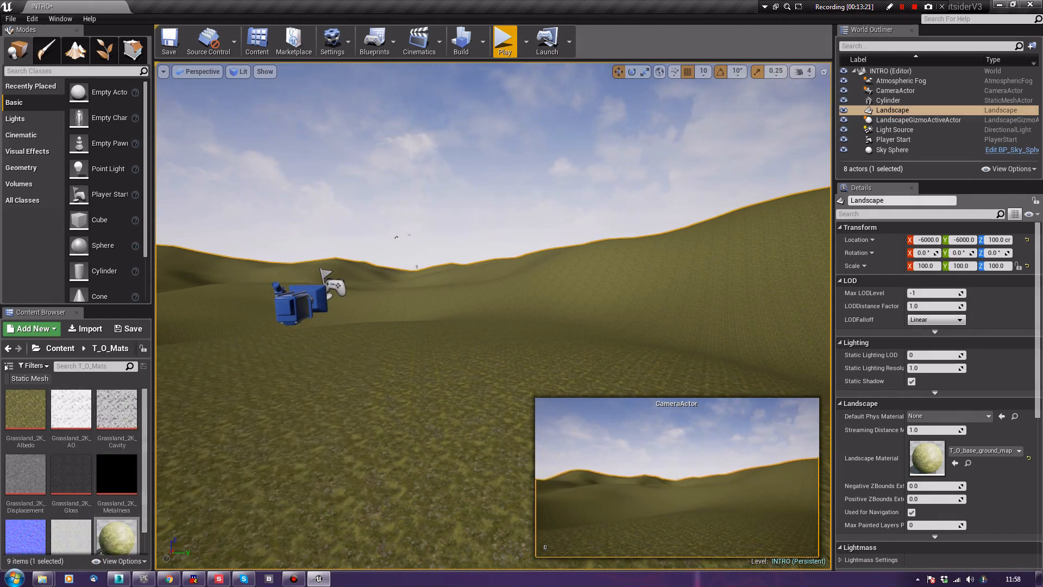
Reopen T_O_base_ground_map, try LandscapeCoords Mapping Scale values of 0.1 and 0.5, and preview the material on a cube
double_click(116, 535)
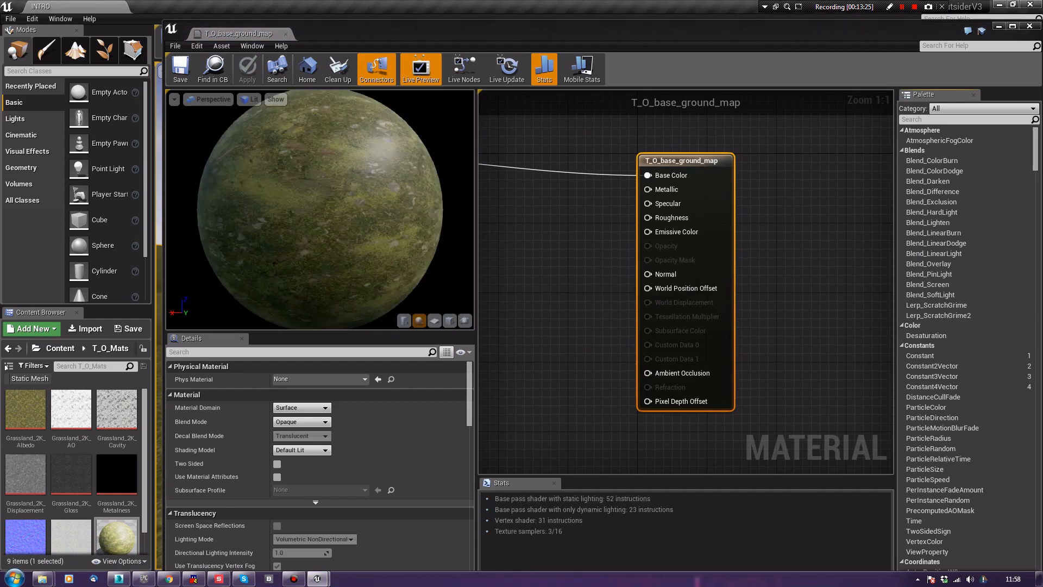
right_drag(522, 281, 791, 303)
drag(660, 181, 591, 189)
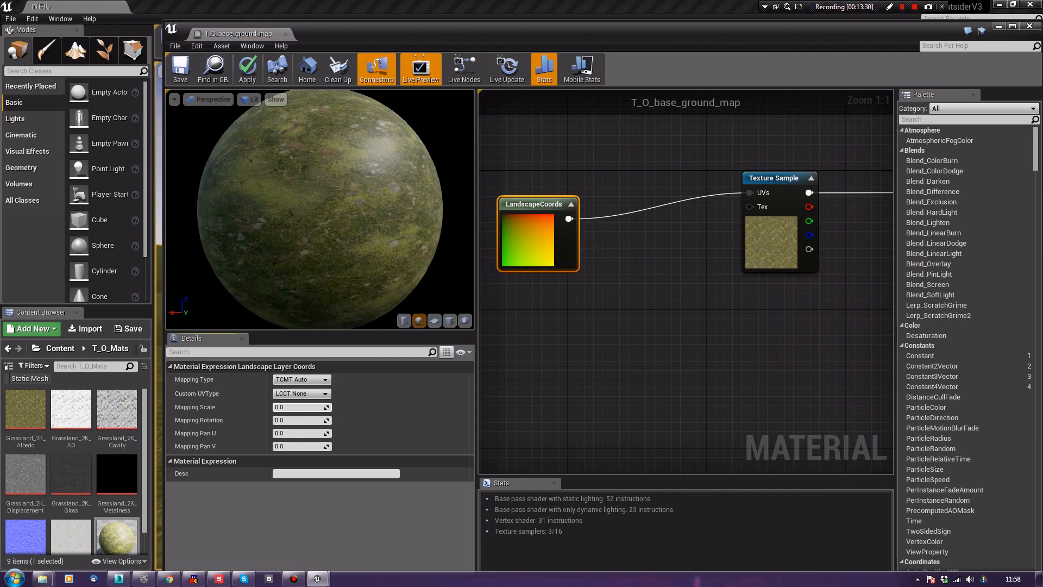
text(0.1)
key(Return)
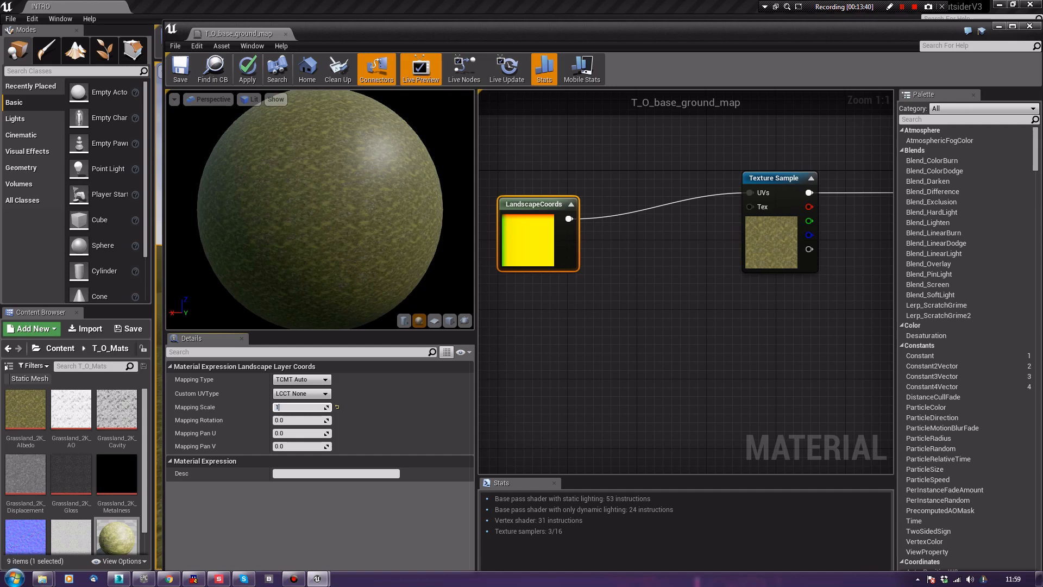
click(449, 320)
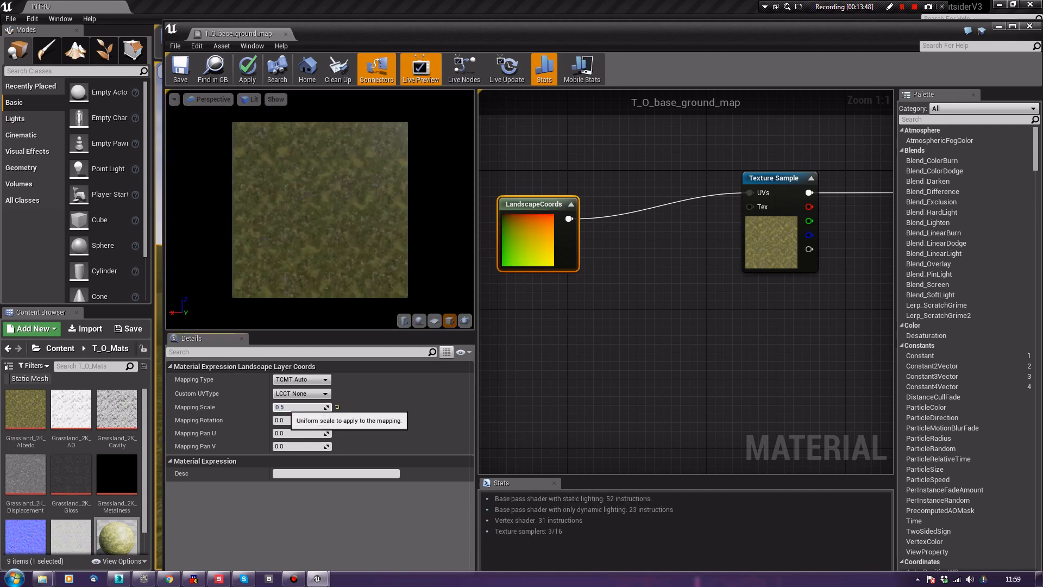
key(Return)
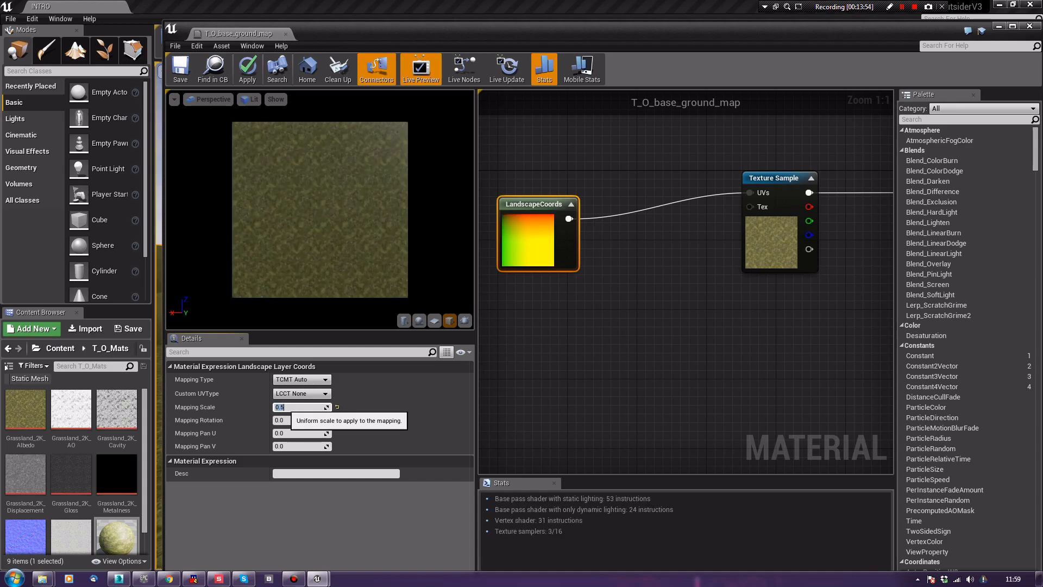
Set the LandscapeCoords Mapping Scale to 5 and save the material
text(5)
key(Return)
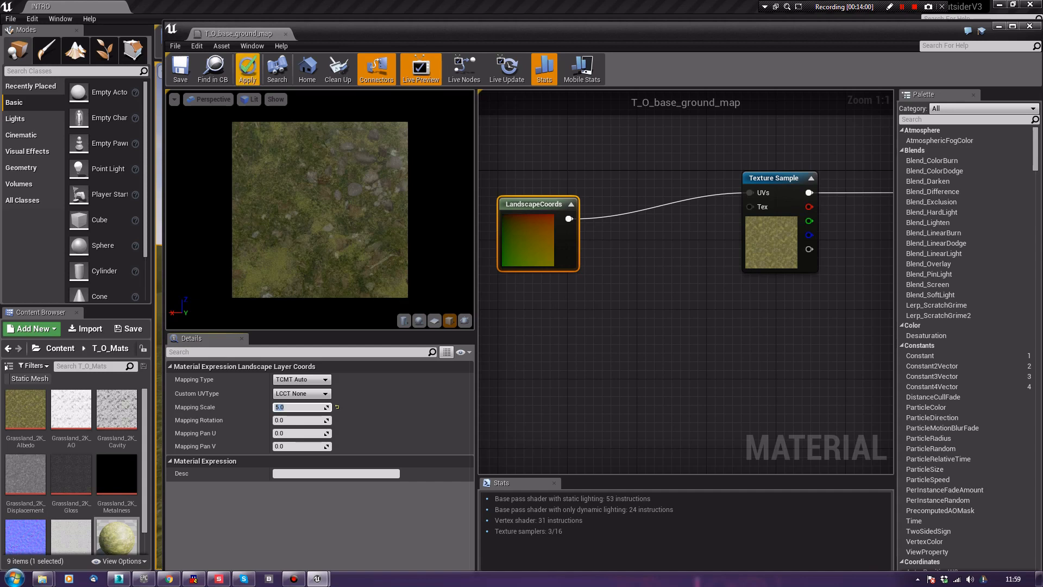
click(181, 68)
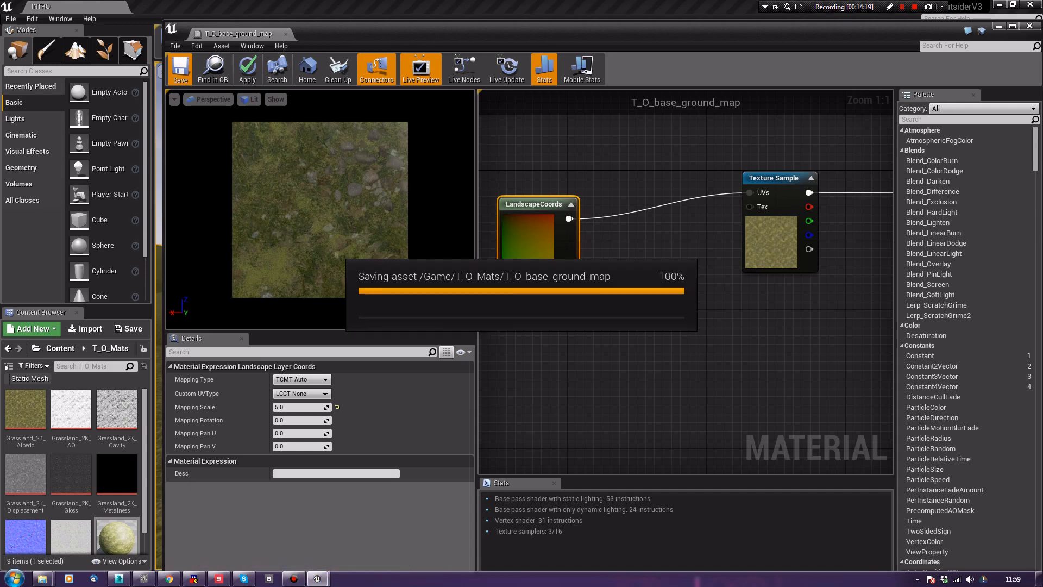
Move the material editor out of the way and play-test the level to check the ground texture's tiling, then stop
drag(489, 29, 306, 550)
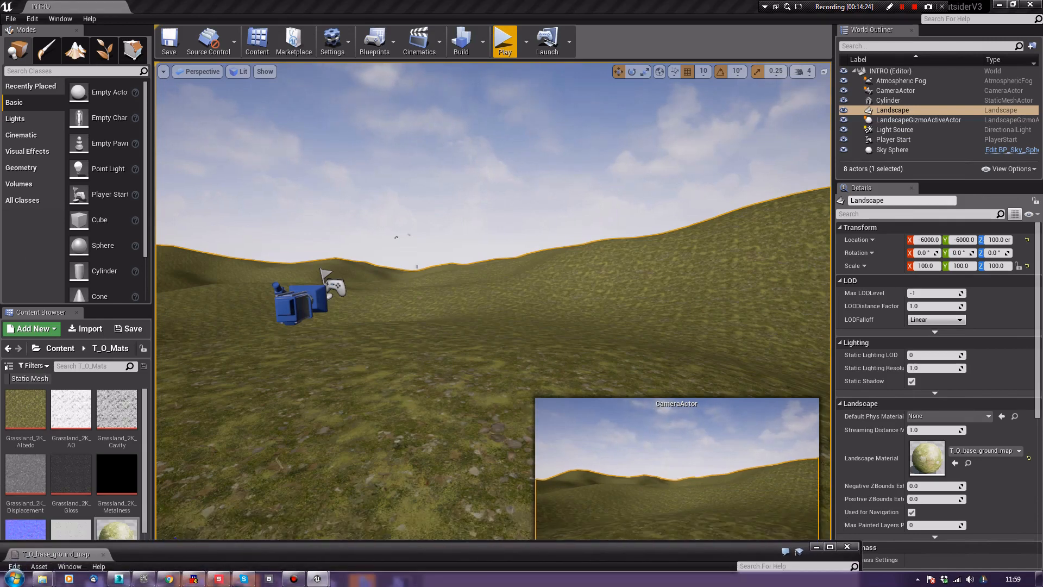
click(505, 42)
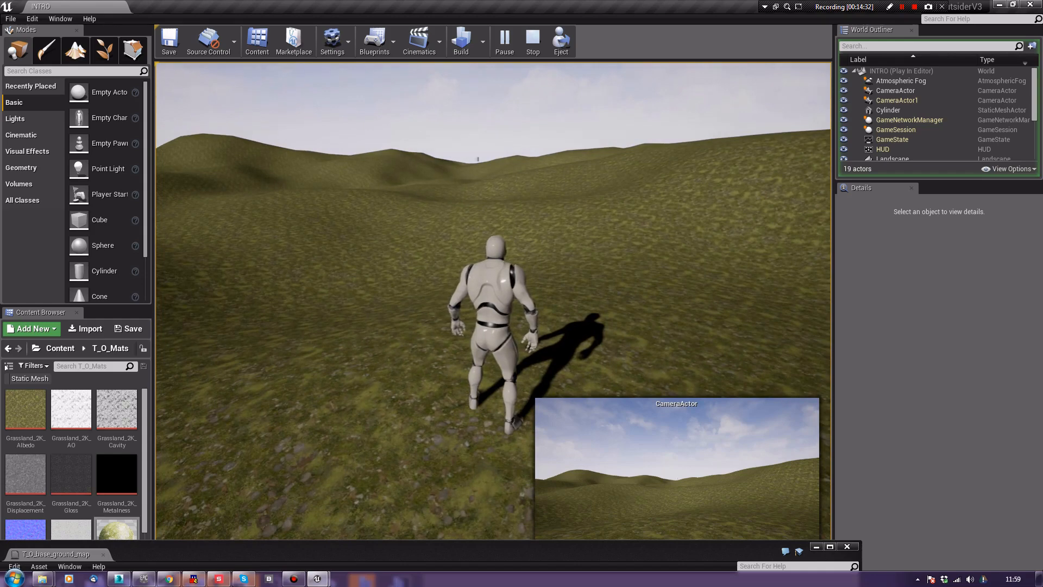
key(Escape)
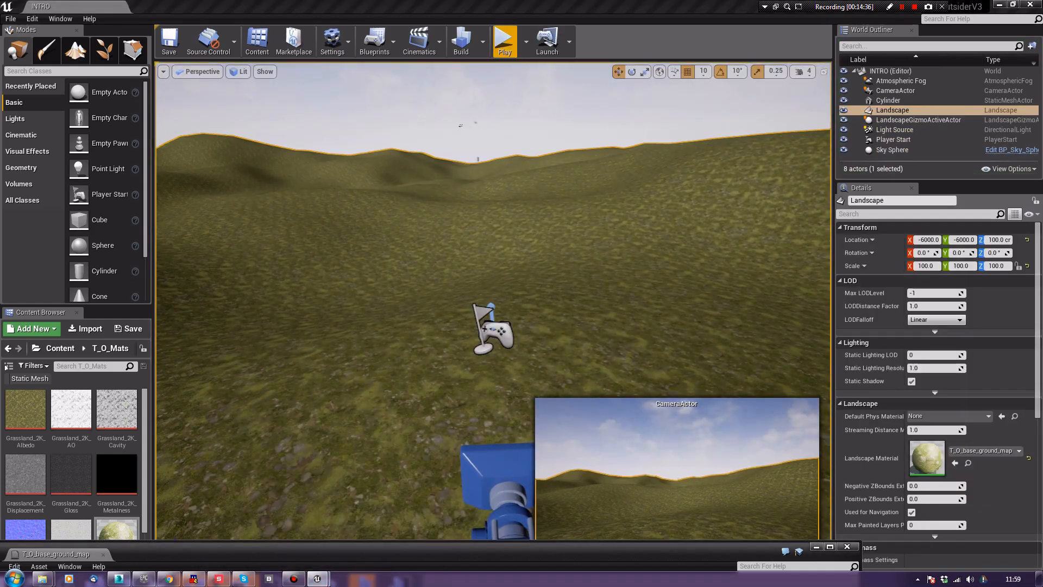
Bring the material editor back into view and set the LandscapeCoords Mapping Scale to 10
drag(434, 549, 607, 35)
click(288, 413)
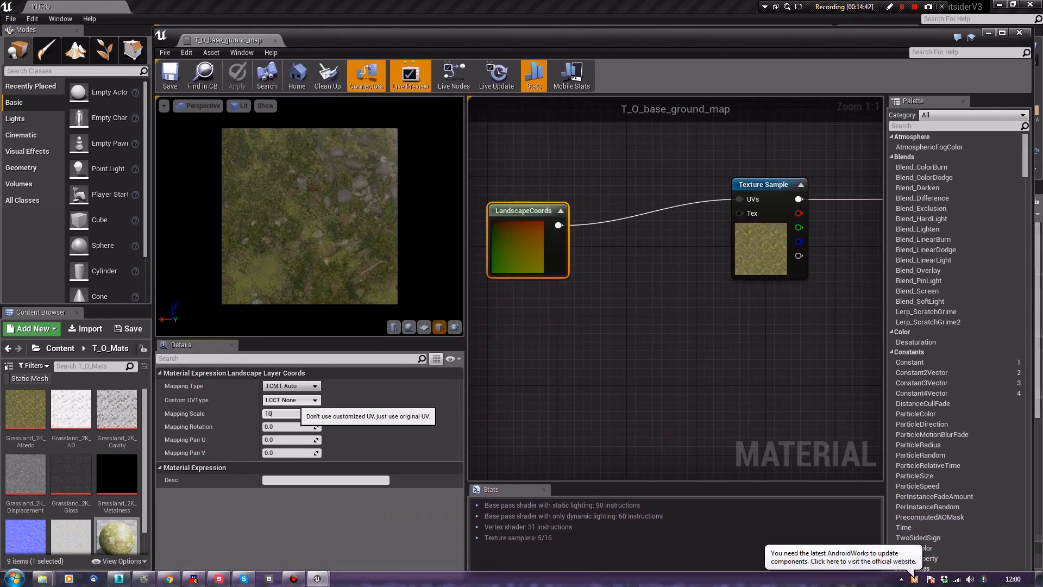
text(10)
key(Return)
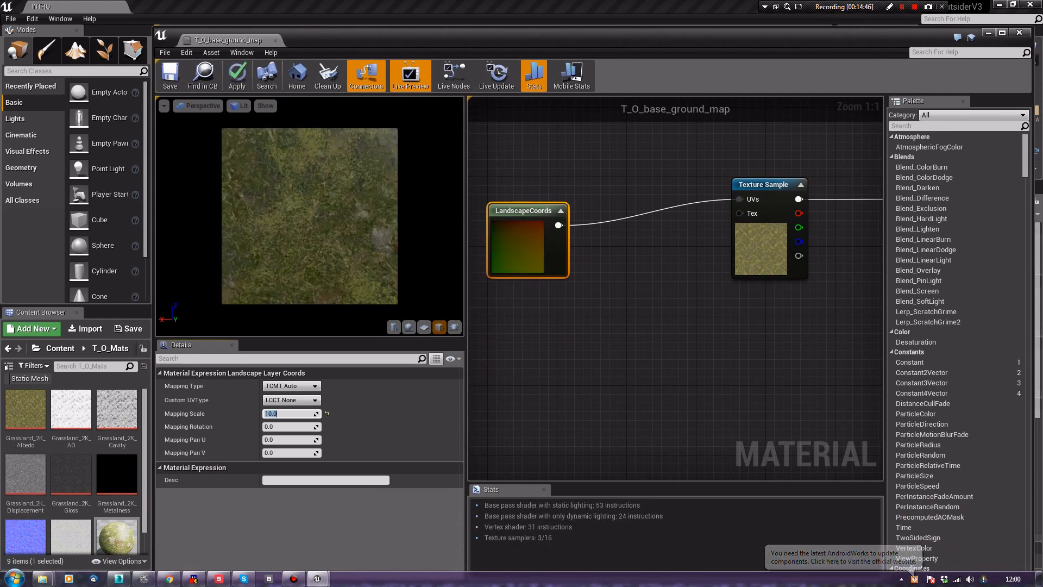
Save the material, move its editor out of the way, and play-test the level to check the ground texture's tiling, then stop
click(169, 81)
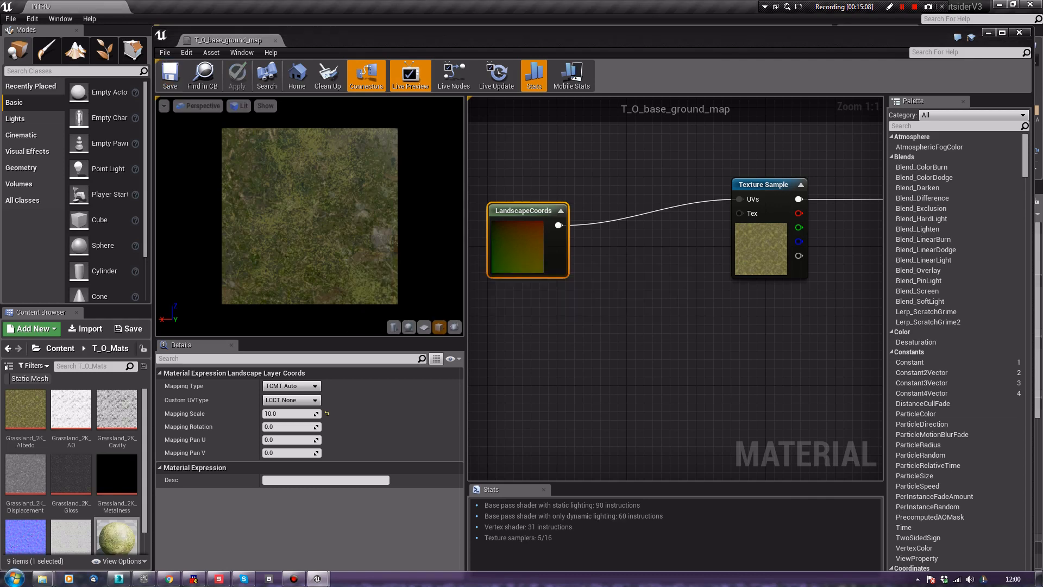
drag(543, 38, 499, 535)
click(505, 43)
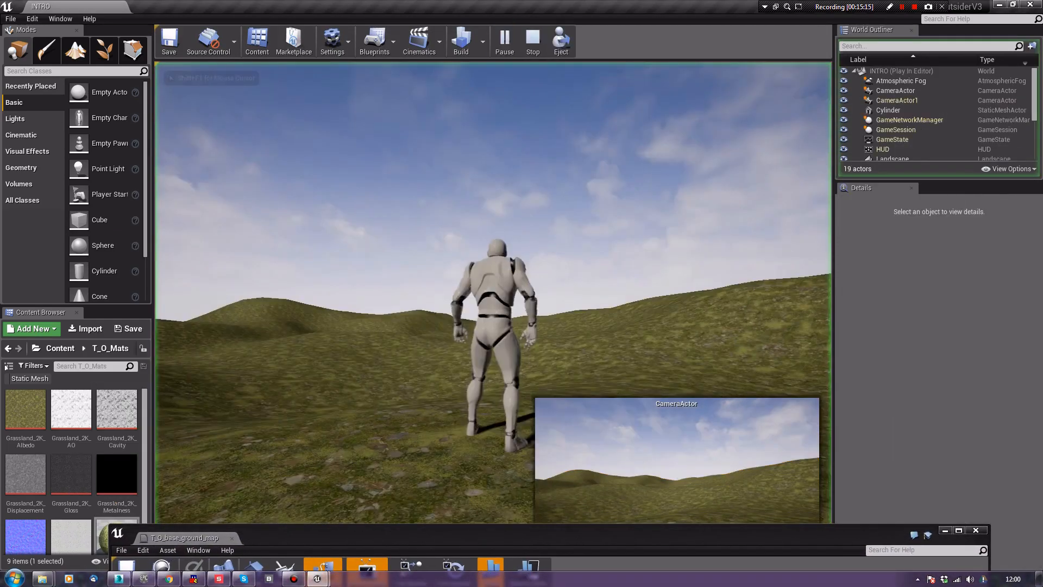
key(w)
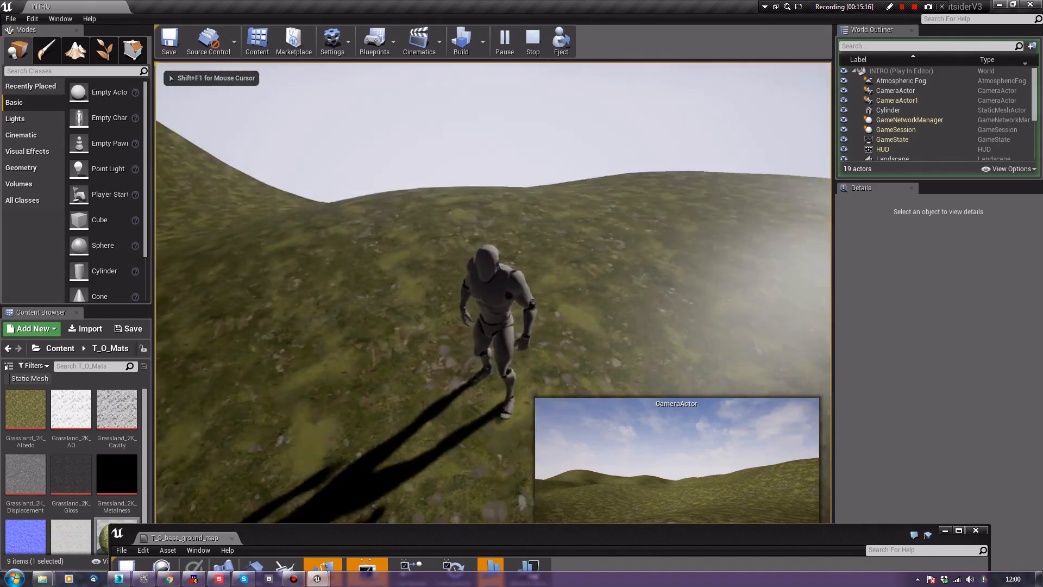
key(w)
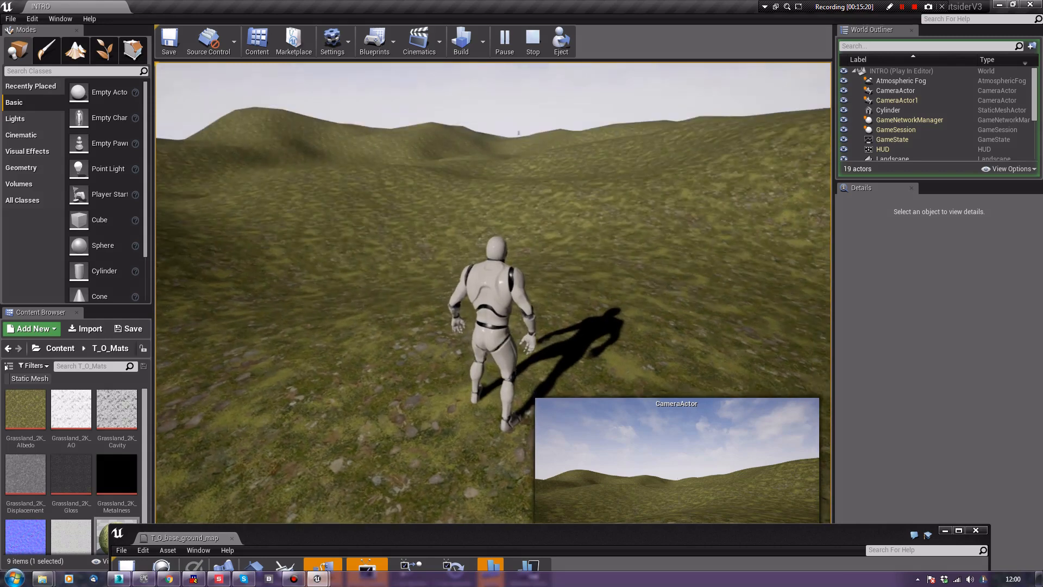
key(Escape)
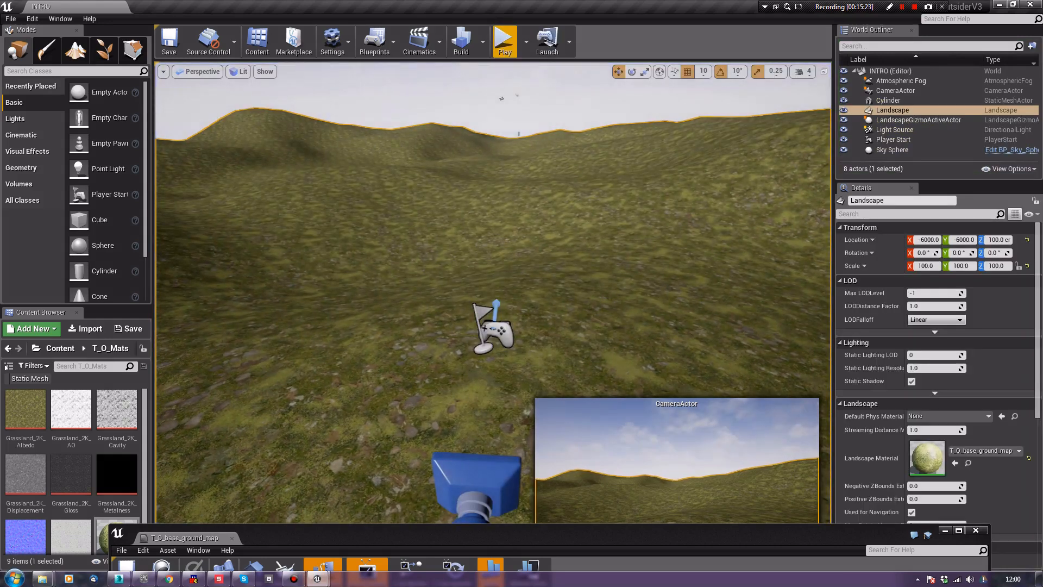
Bring the material editor back into view and set the main material node's D3D11 Tessellation Mode to Flat Tessellation
drag(489, 537, 532, 24)
scroll(566, 419, down, 4)
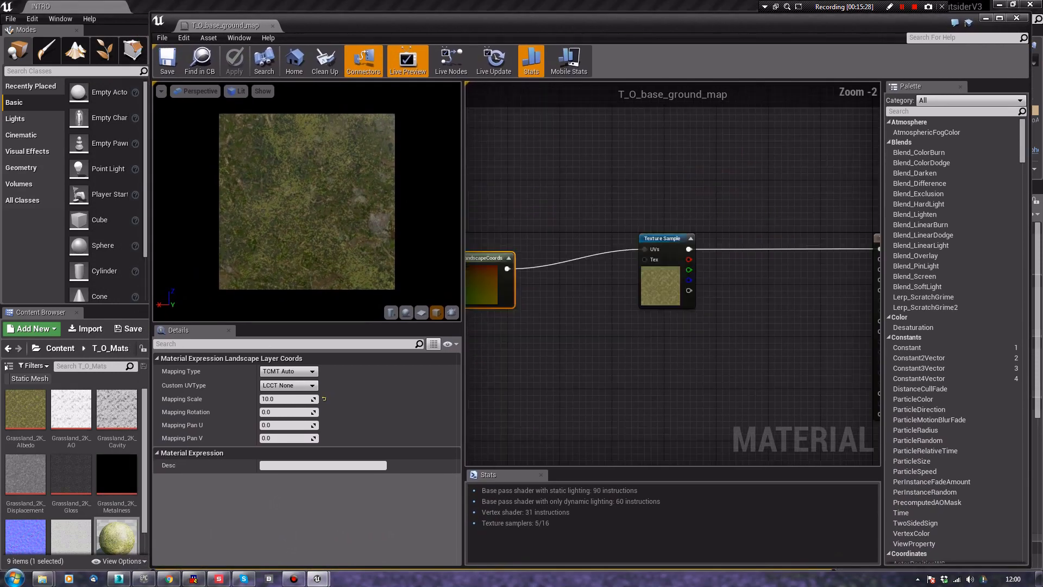
right_drag(631, 391, 601, 328)
scroll(660, 311, up, 1)
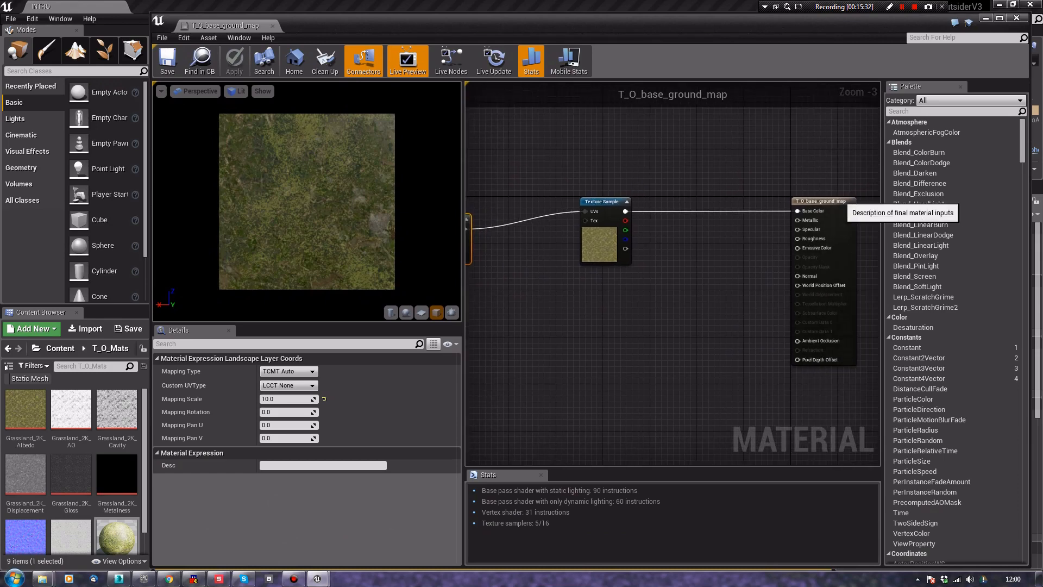
click(823, 205)
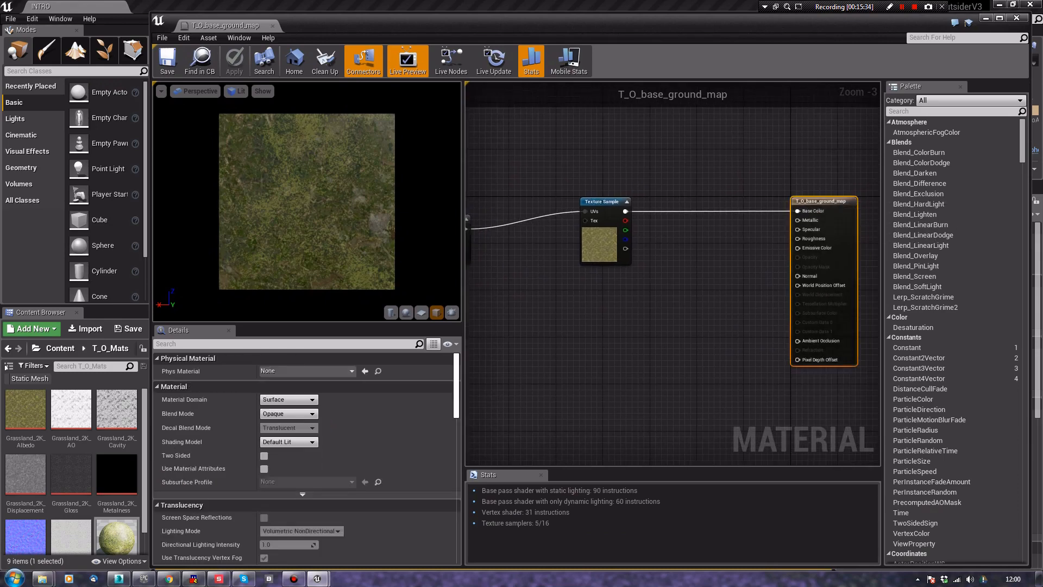
scroll(307, 456, down, 10)
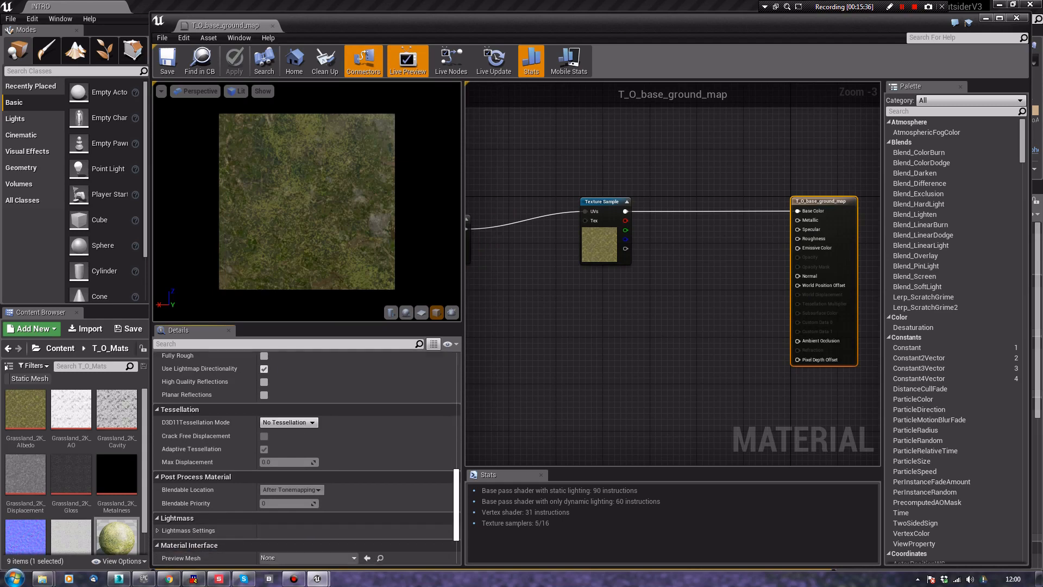
click(290, 423)
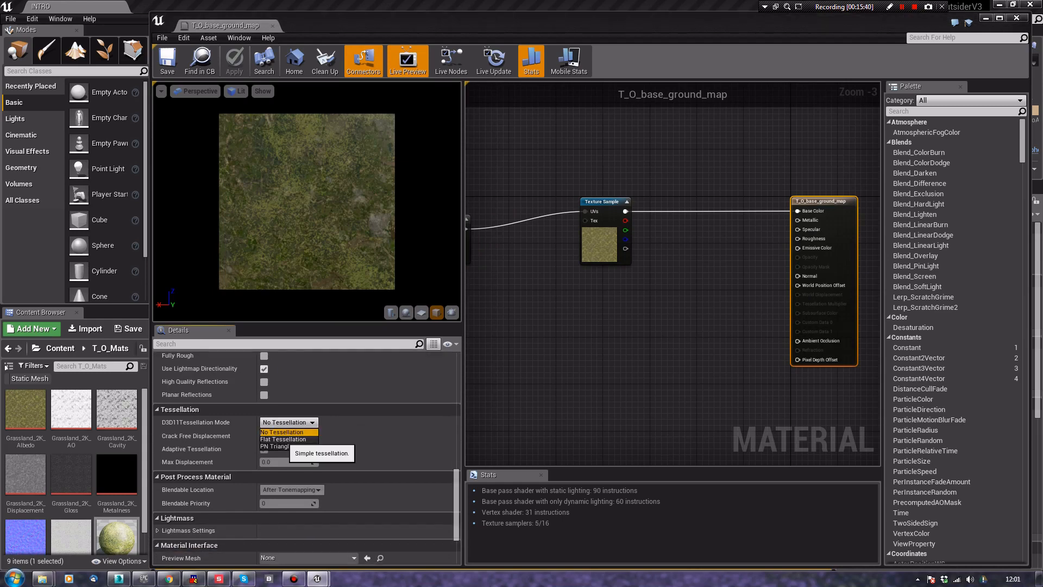
click(282, 439)
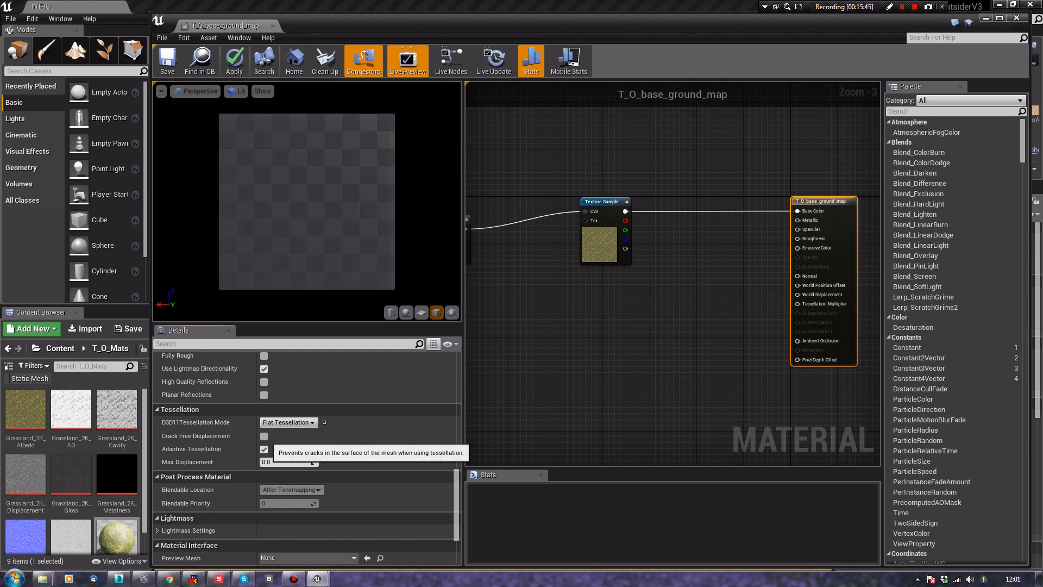
Add a Grassland_2K_AO texture sample below the albedo sample, feed its UVs from LandscapeCoords, and connect it to Ambient Occlusion
right_drag(546, 376, 609, 338)
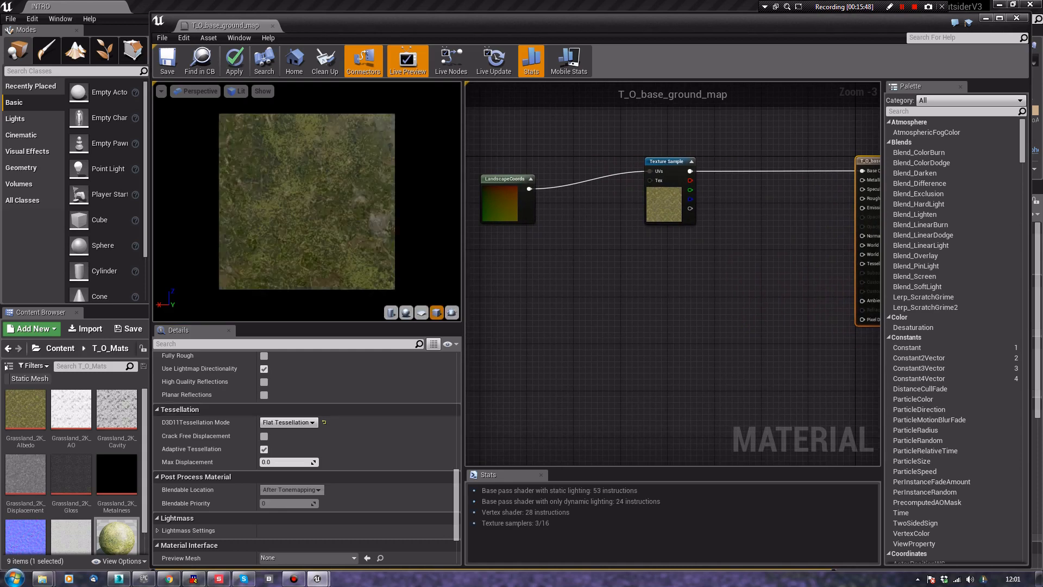
drag(71, 410, 643, 234)
right_drag(674, 166, 663, 186)
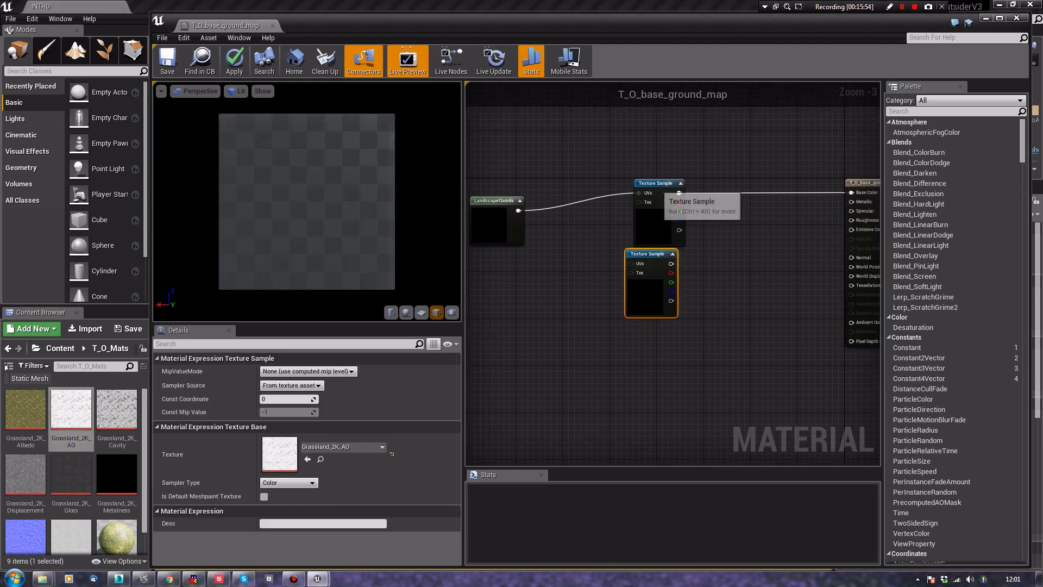
drag(663, 183, 619, 125)
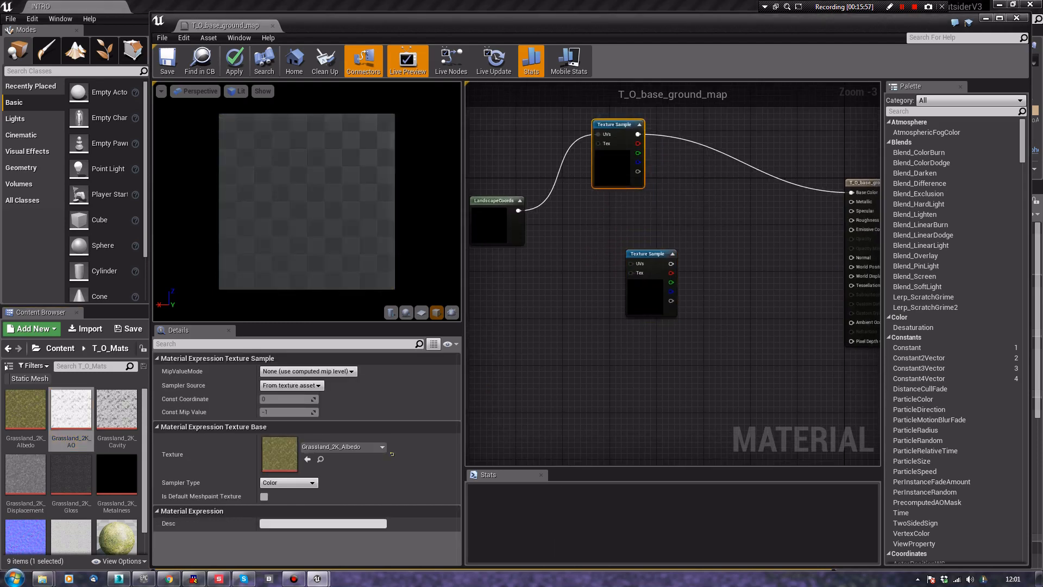
drag(649, 253, 616, 200)
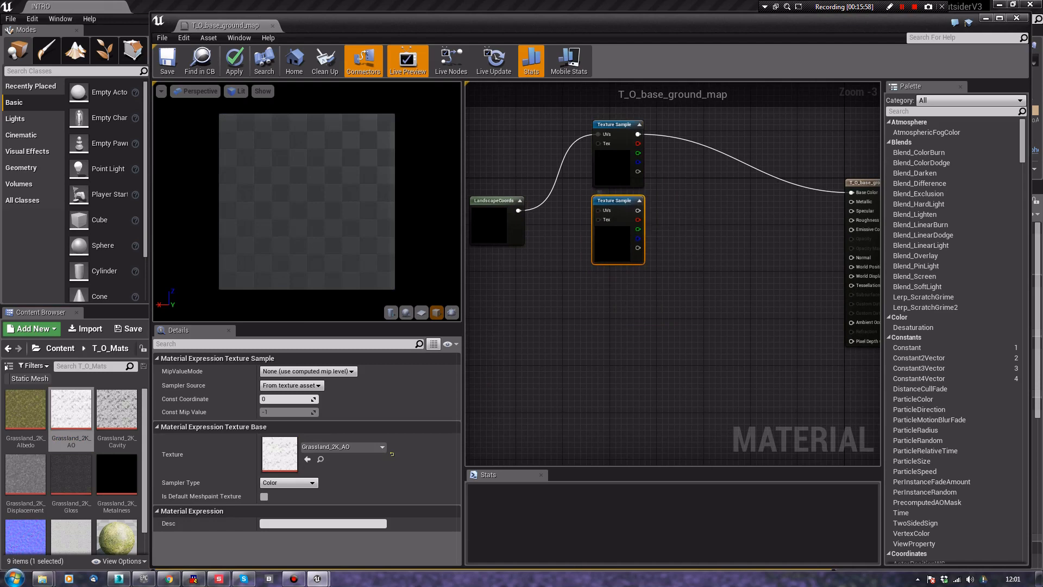
click(706, 326)
drag(519, 210, 851, 322)
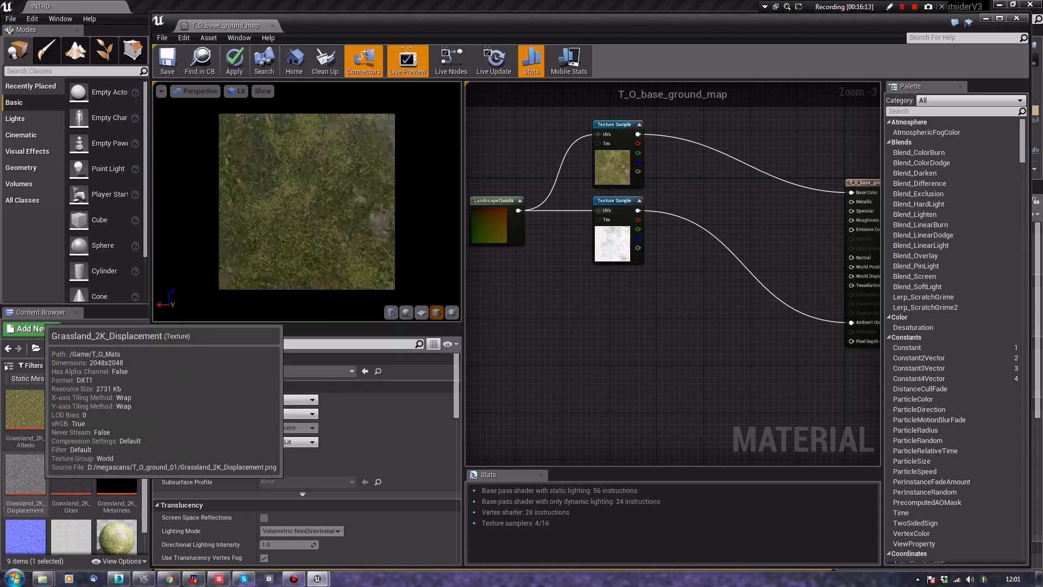
Add Grassland_2K_Displacement and Grassland_2K_Metalness texture samples, and feed the Metalness sample's UVs from LandscapeCoords
drag(25, 475, 643, 451)
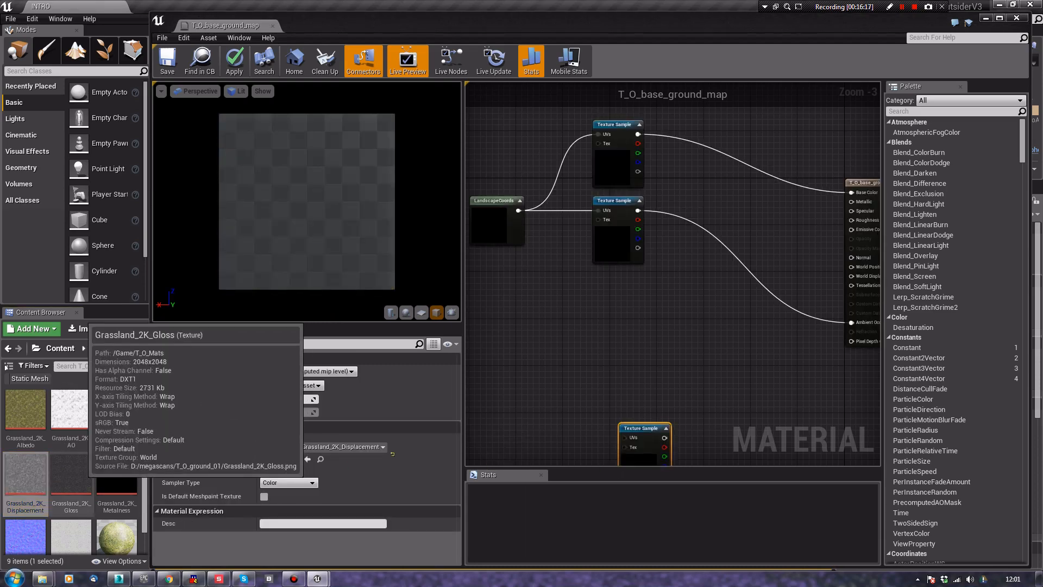
drag(117, 475, 847, 203)
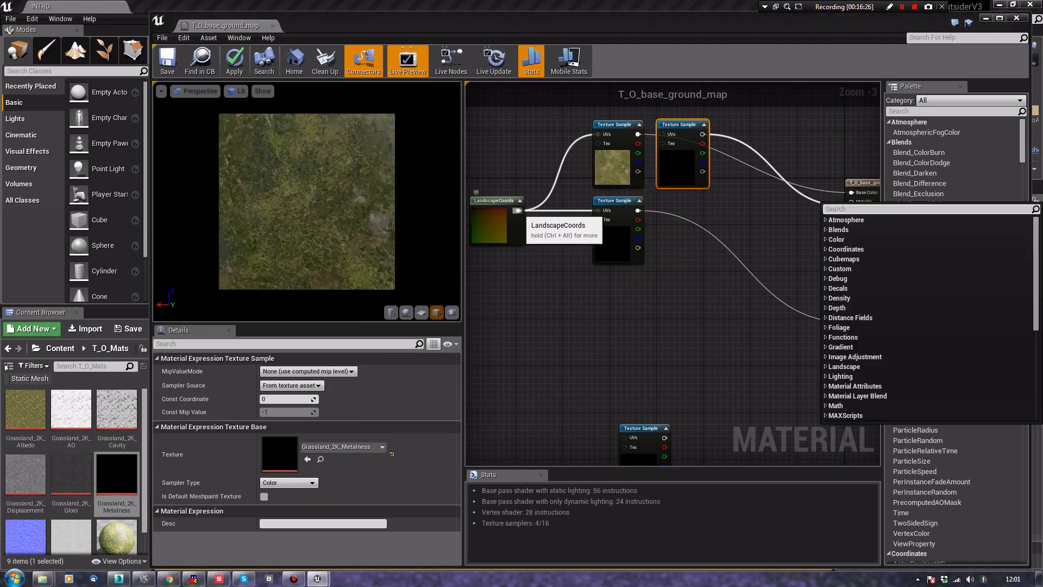
drag(518, 210, 672, 144)
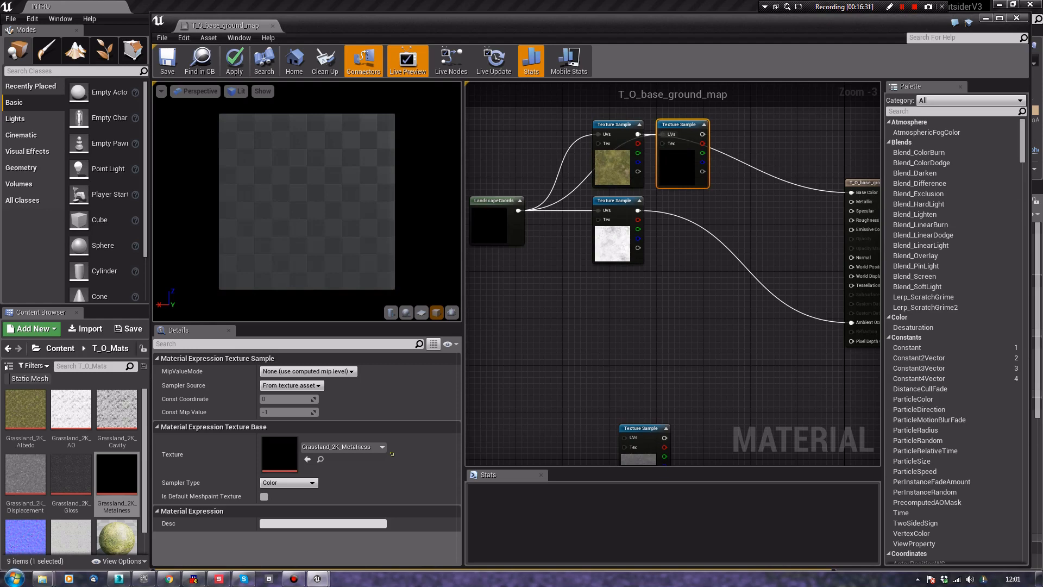
Add a Grassland_2K_Roughness texture sample, feed its UVs from LandscapeCoords, and connect it to the Roughness input
scroll(71, 478, down, 1)
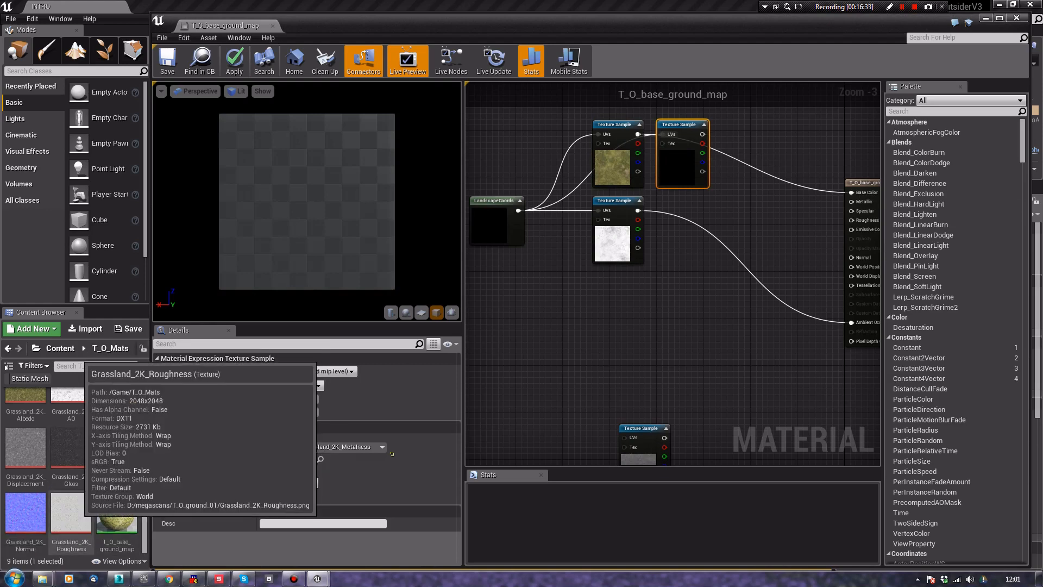
drag(71, 510, 679, 218)
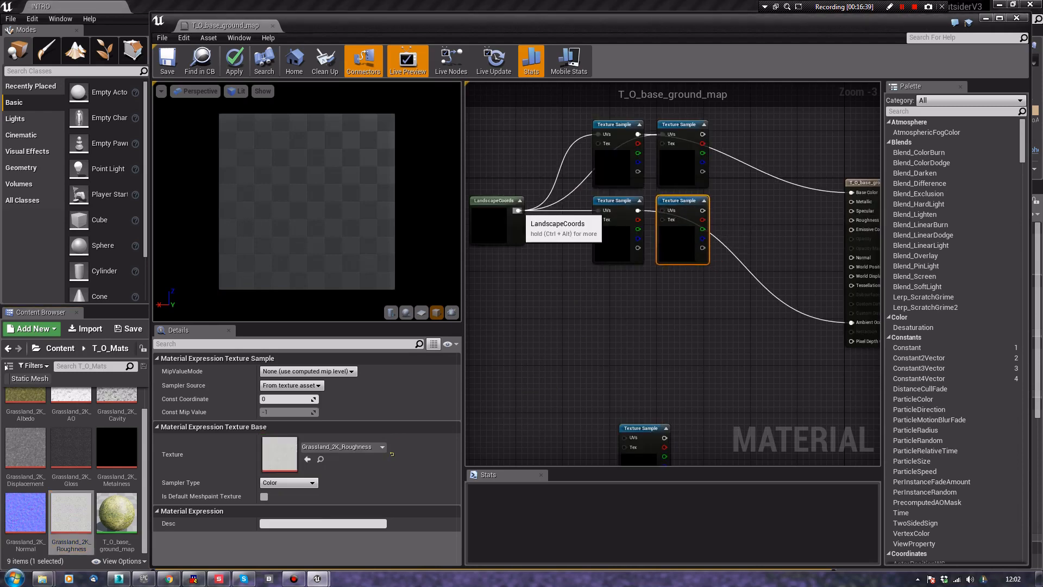
drag(518, 210, 852, 220)
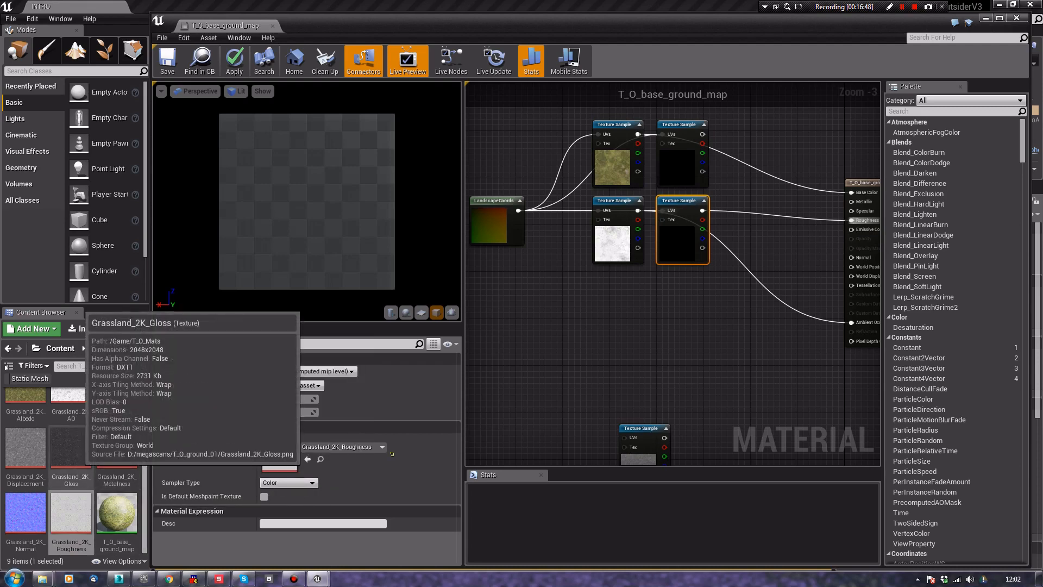
Connect the Metalness sample to Metallic, and add a Grassland_2K_Gloss sample with LandscapeCoords UVs connected to Specular
drag(71, 446, 565, 325)
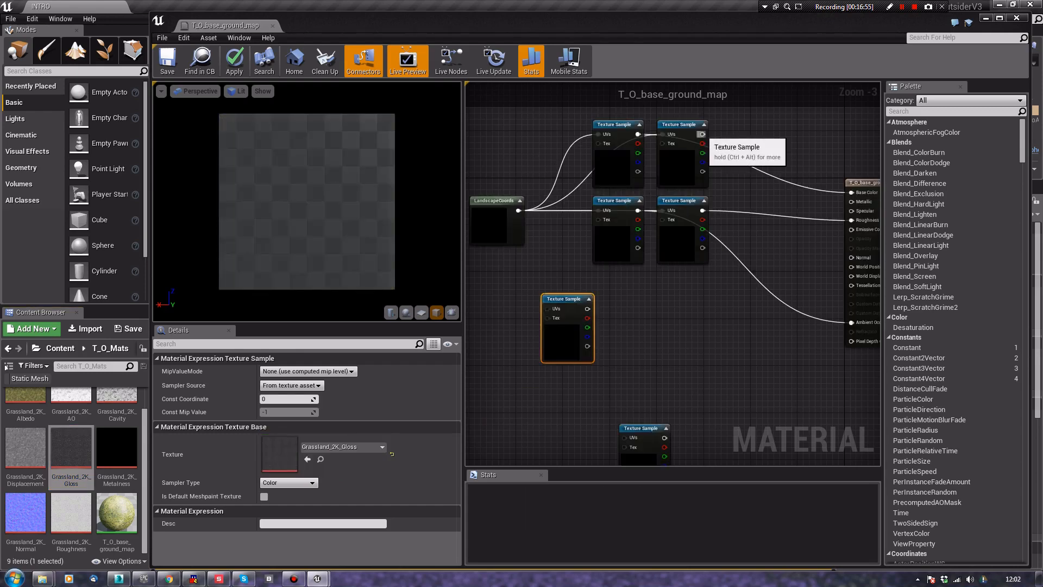
drag(702, 134, 851, 201)
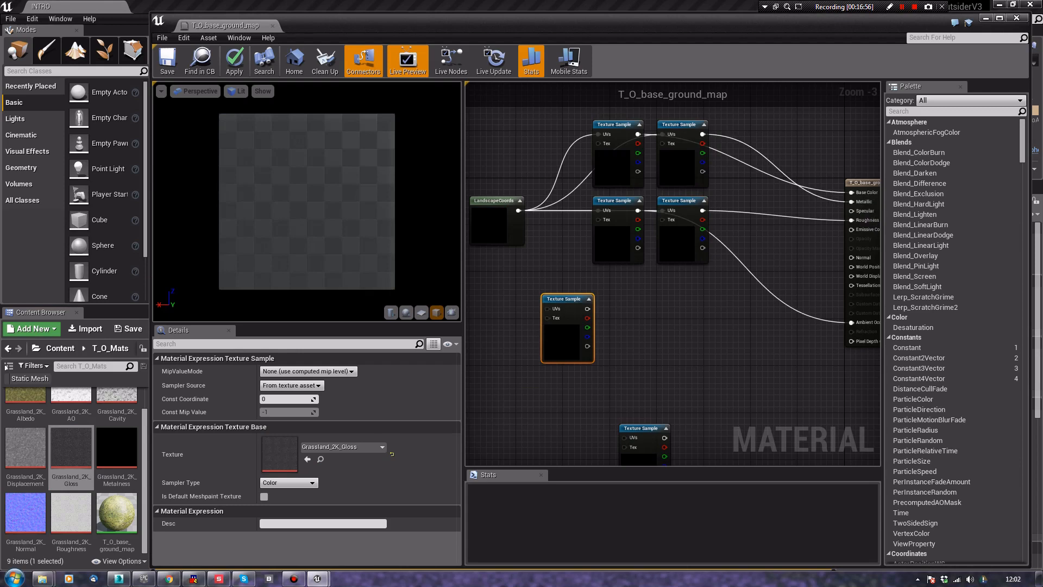
drag(562, 299, 742, 126)
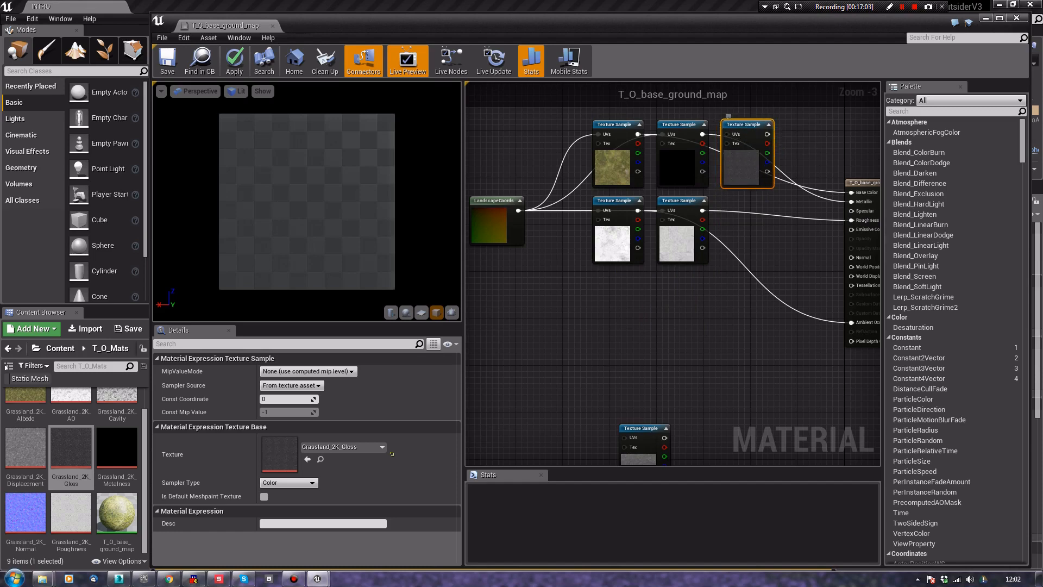
drag(519, 210, 729, 135)
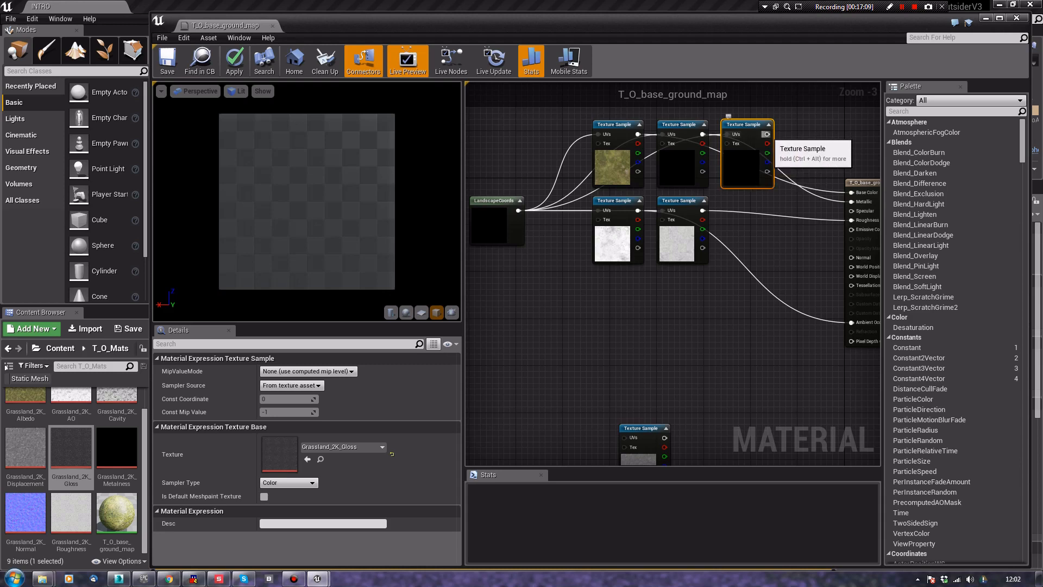
drag(766, 135, 852, 211)
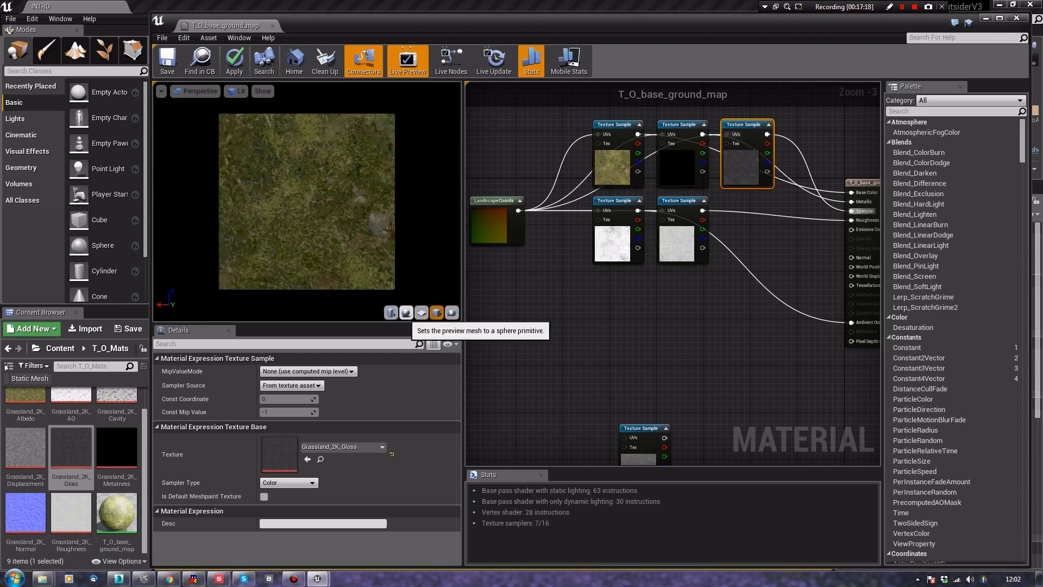
Preview the material on a sphere, then on a cube, and inspect the cube's surface from another angle
click(405, 312)
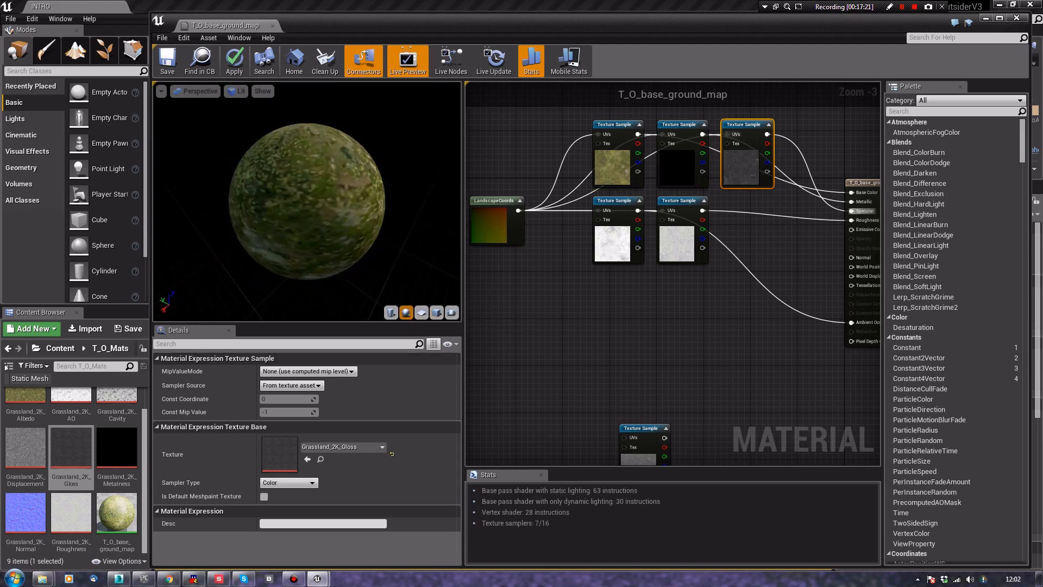
click(436, 312)
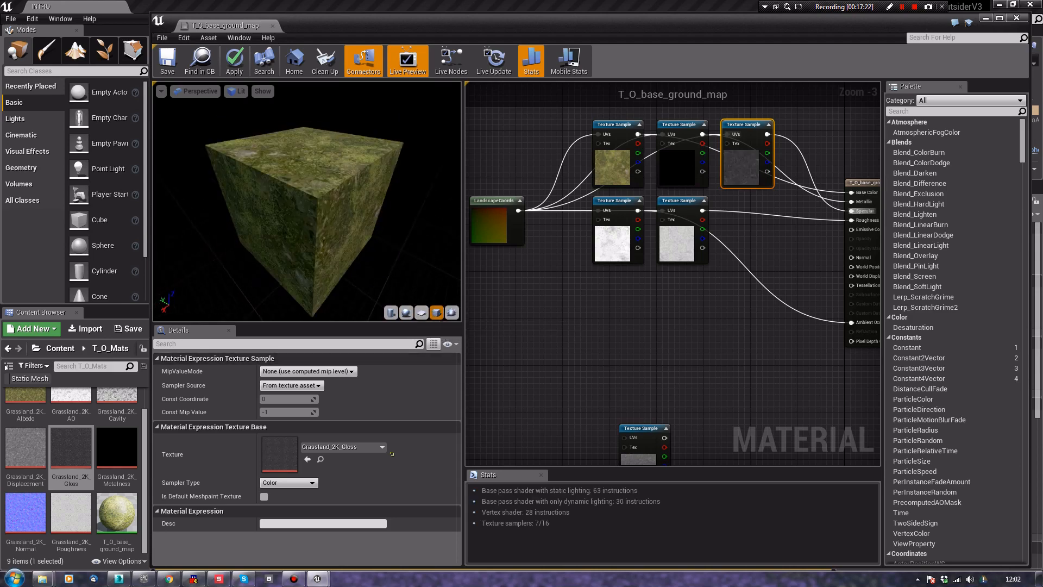
drag(347, 228, 315, 255)
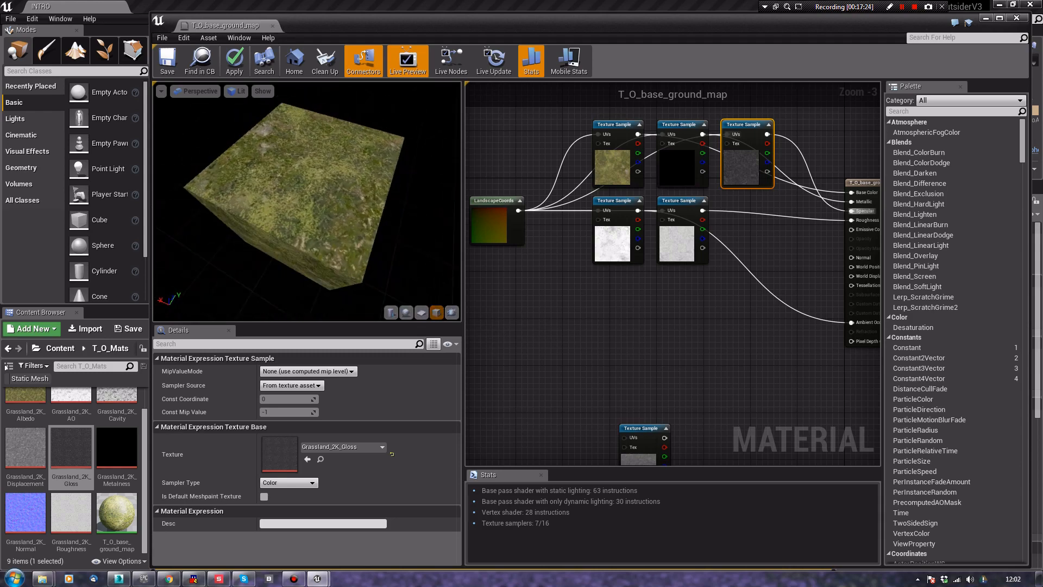
Add a Grassland_2K_Normal texture sample below the roughness sample, feed its UVs from LandscapeCoords, and connect it to Normal
scroll(71, 467, up, 1)
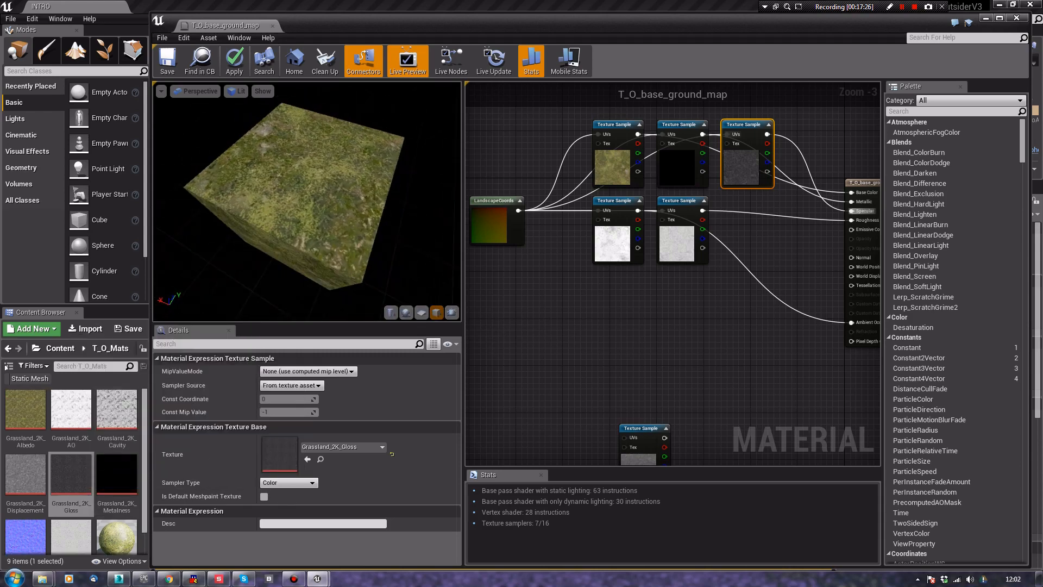
scroll(70, 467, down, 1)
drag(26, 513, 684, 299)
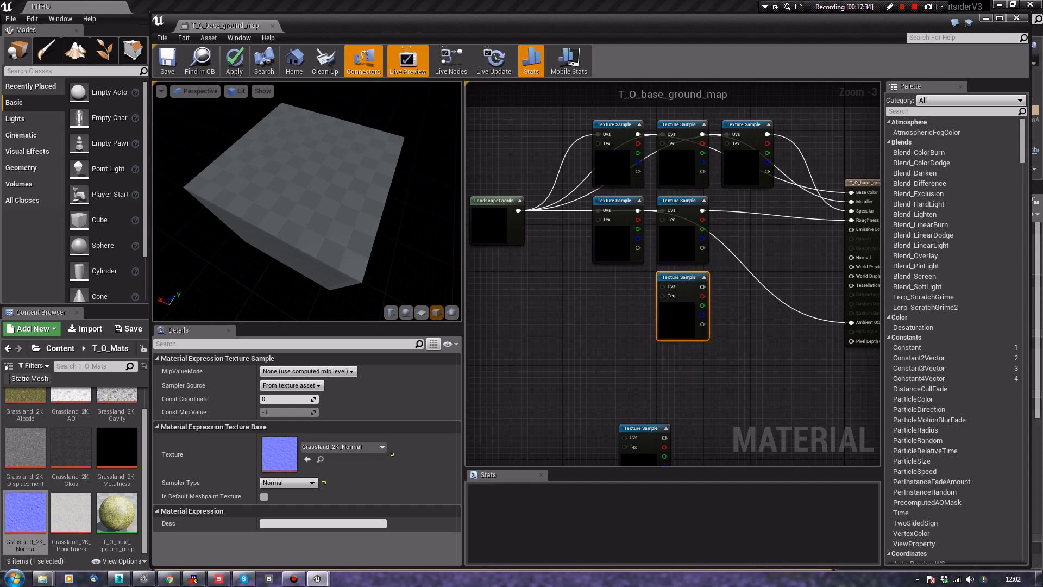
drag(519, 210, 852, 257)
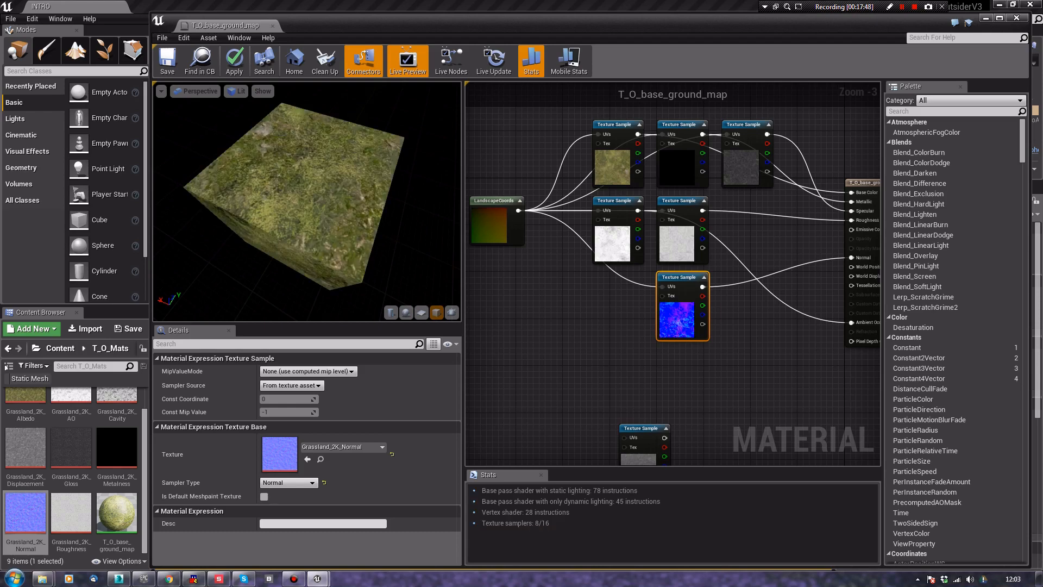
Move the Grassland_2K_Displacement sample clear of the other nodes and add a VertexNormalWS node below the LandscapeCoords network
right_drag(716, 383, 651, 309)
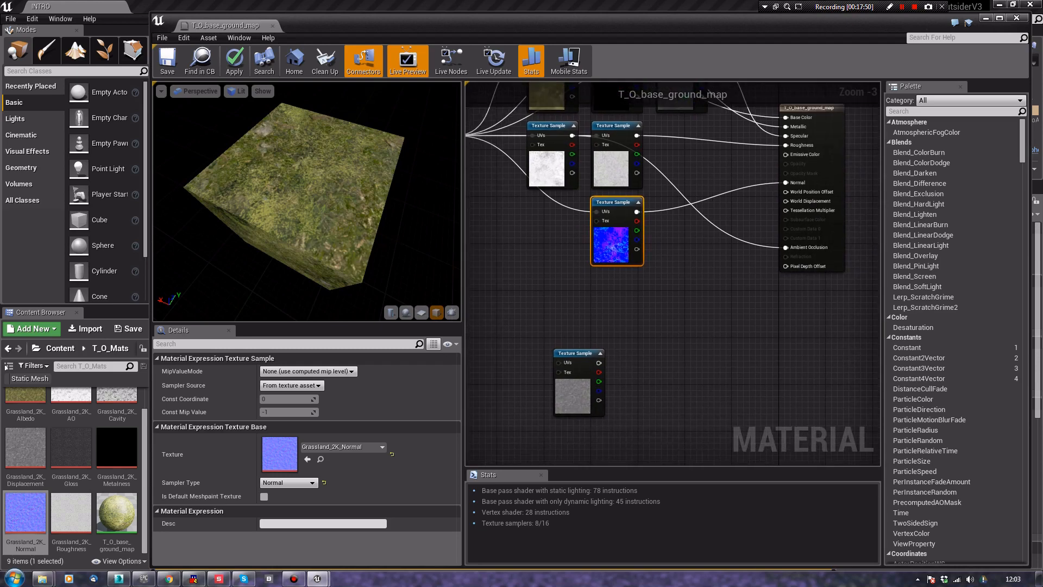
drag(577, 354, 633, 365)
right_drag(564, 294, 693, 291)
right_click(604, 302)
text(ws)
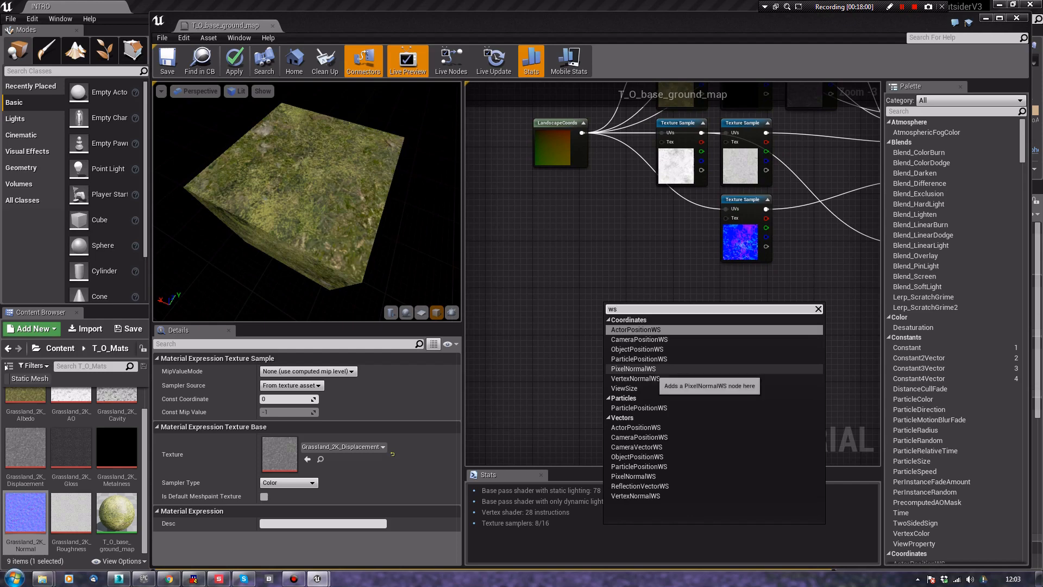
click(636, 379)
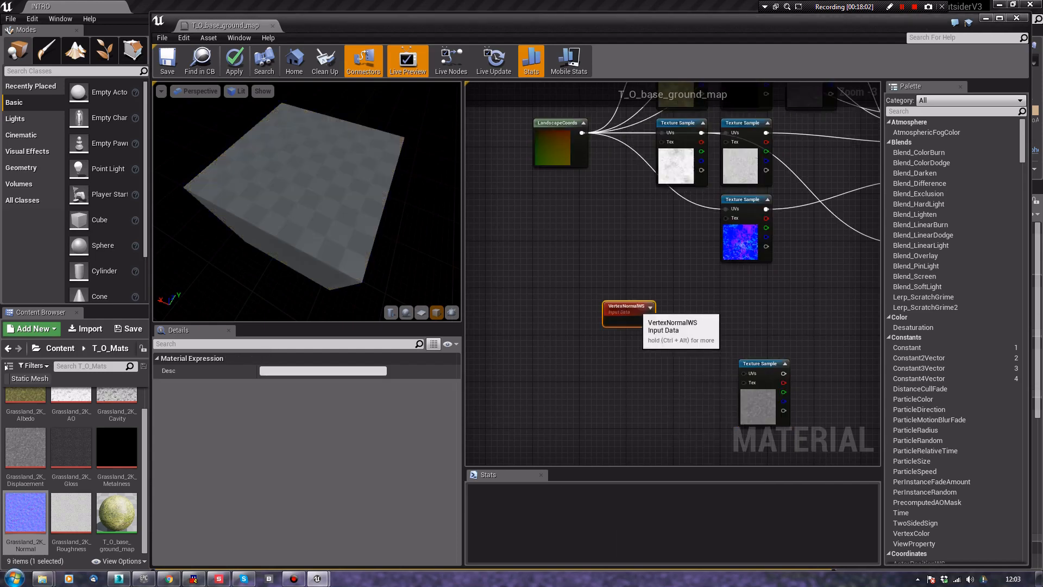
drag(644, 320, 620, 306)
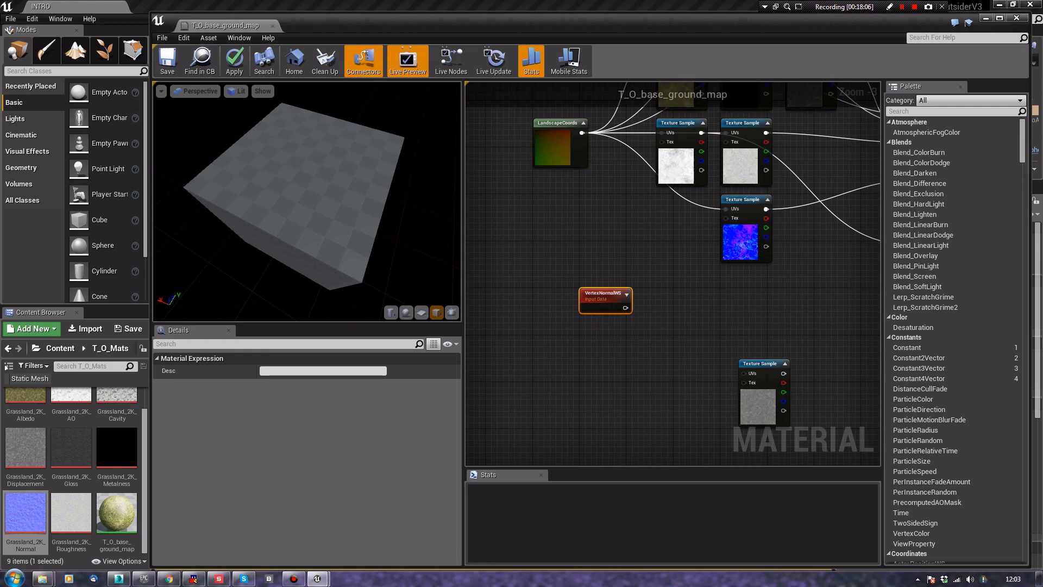
Add a Constant node below VertexNormalWS and set its description to "Tesselation"
click(610, 336)
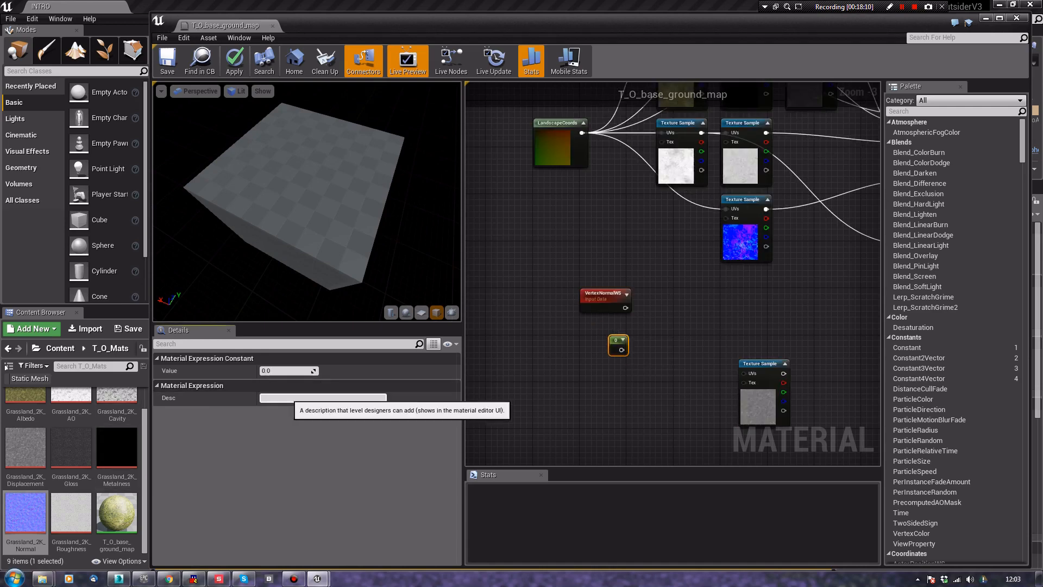
click(296, 399)
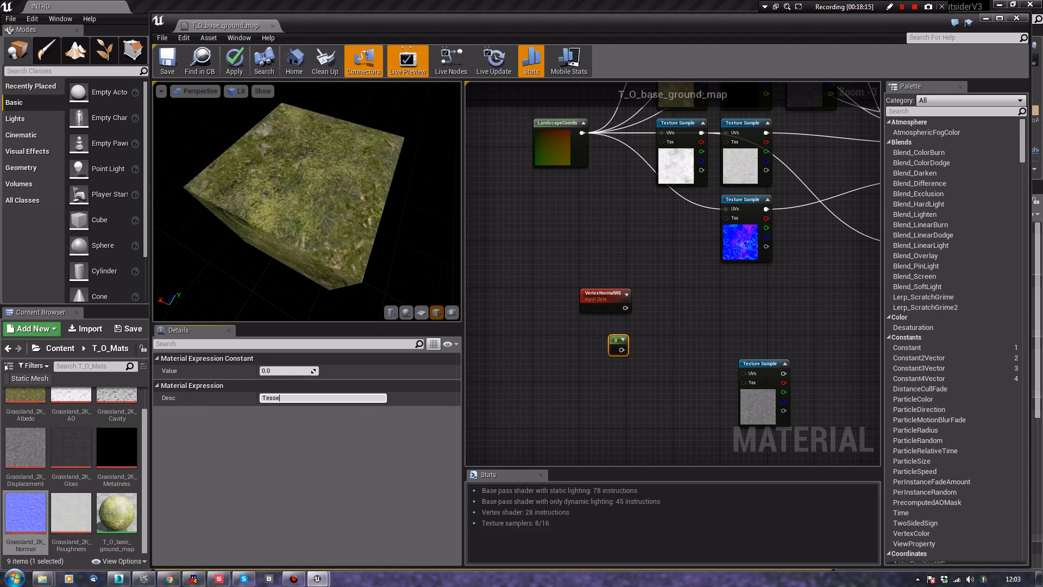
text(Tesselation)
key(Return)
click(554, 369)
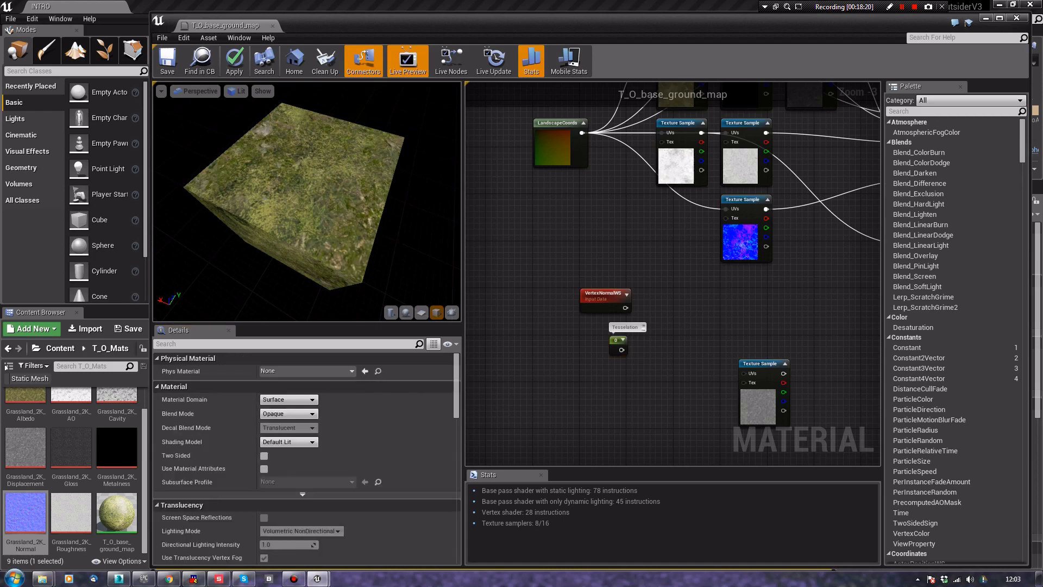
Add a Multiply node beside VertexNormalWS and clear the description of the Constant node
click(661, 304)
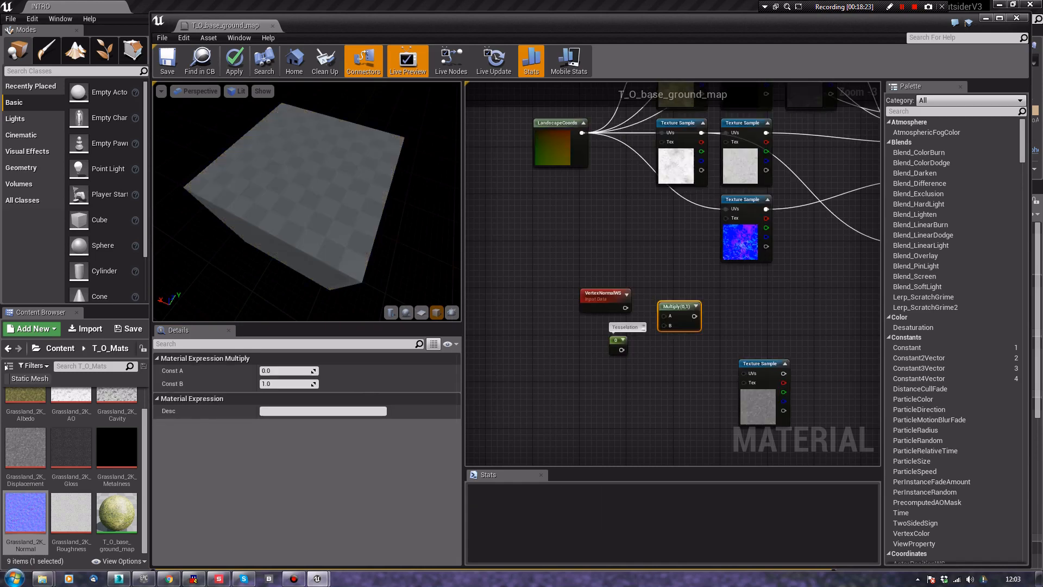
click(616, 340)
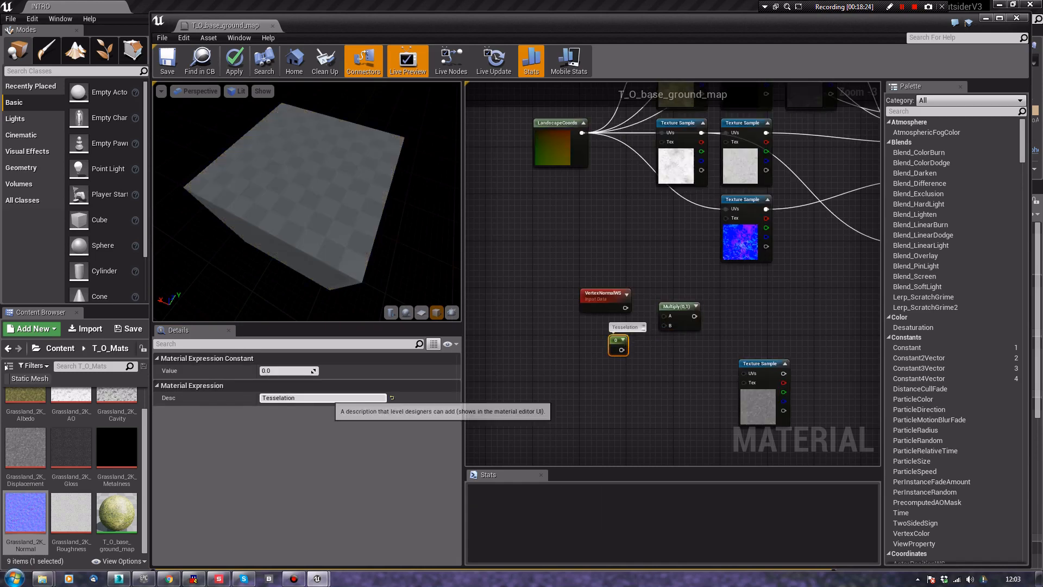
click(339, 398)
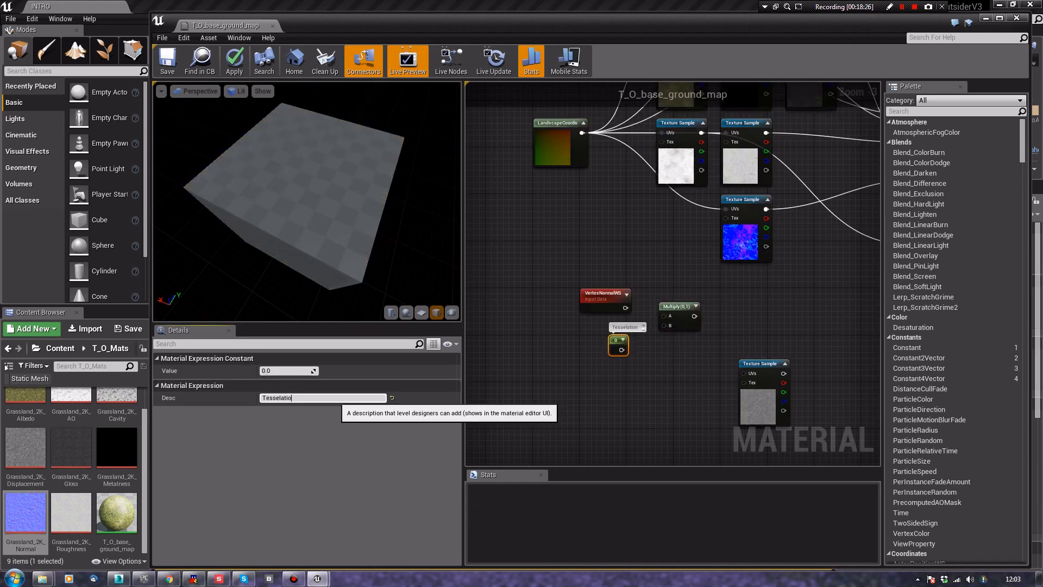
key(BackSpace)
key(BackSpace)
key(BackSpace)
key(BackSpace)
key(BackSpace)
key(BackSpace)
key(BackSpace)
key(BackSpace)
key(BackSpace)
key(BackSpace)
key(BackSpace)
key(Return)
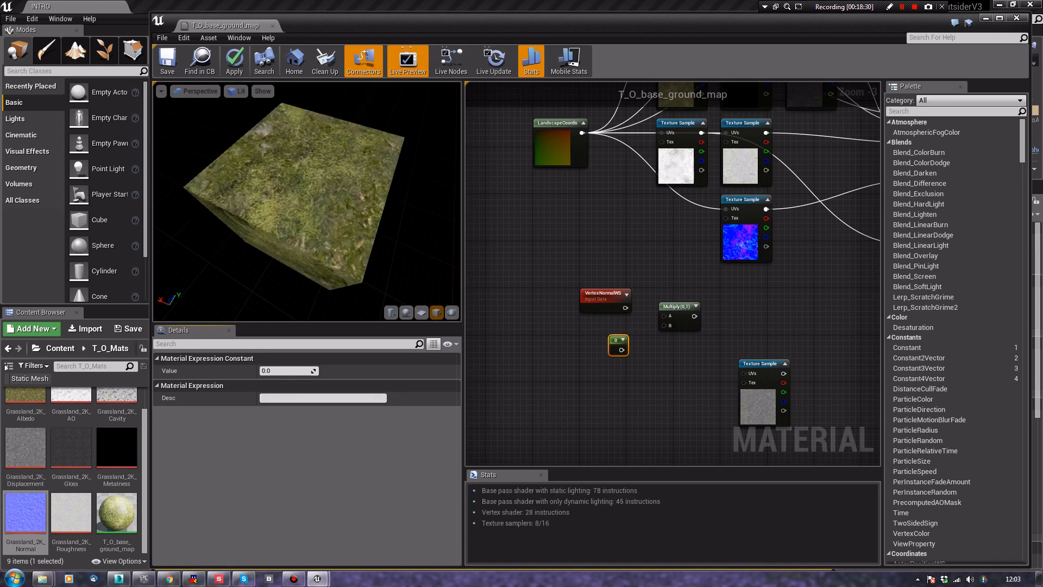
Connect VertexNormalWS to Multiply input A and the Constant to input B, and place the displacement sample just below the Multiply node
drag(625, 307, 665, 317)
drag(621, 349, 660, 328)
drag(763, 383, 677, 353)
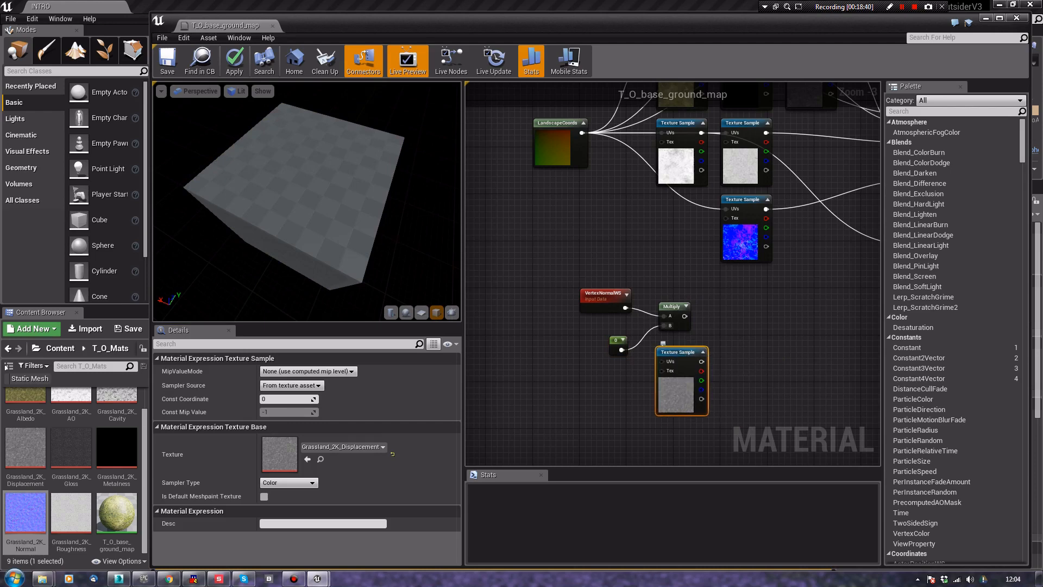
Add a second Multiply node with the first Multiply in A and the displacement sample in B, and feed the sample's UVs from LandscapeCoords
key(m)
click(761, 309)
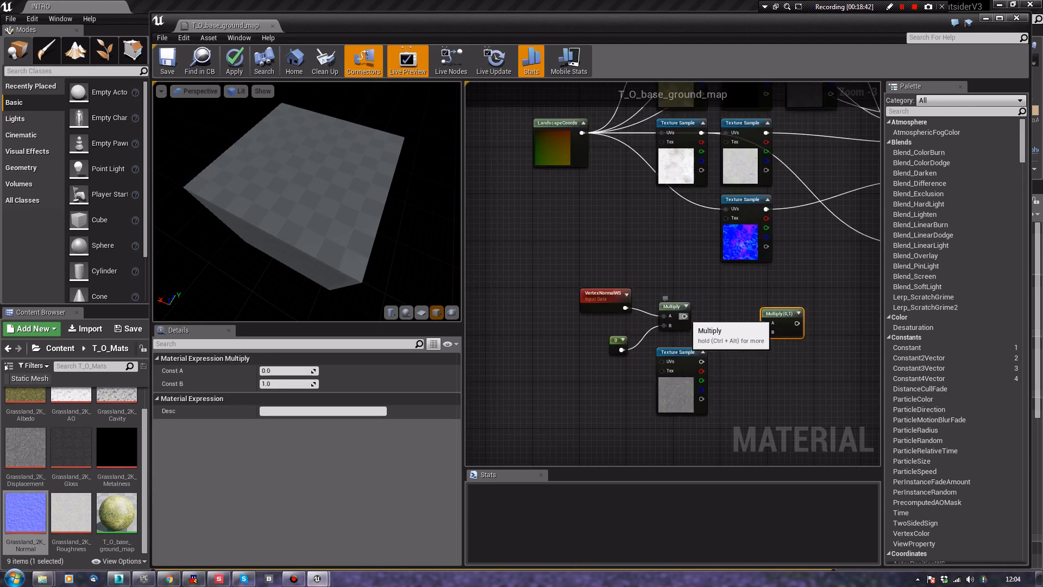
drag(684, 316, 775, 330)
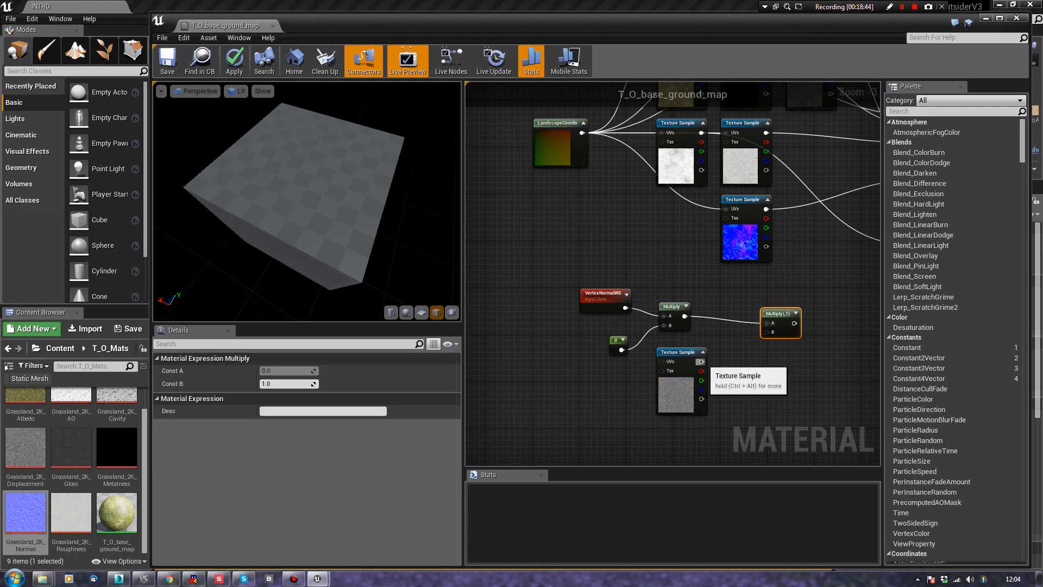
drag(701, 362, 775, 339)
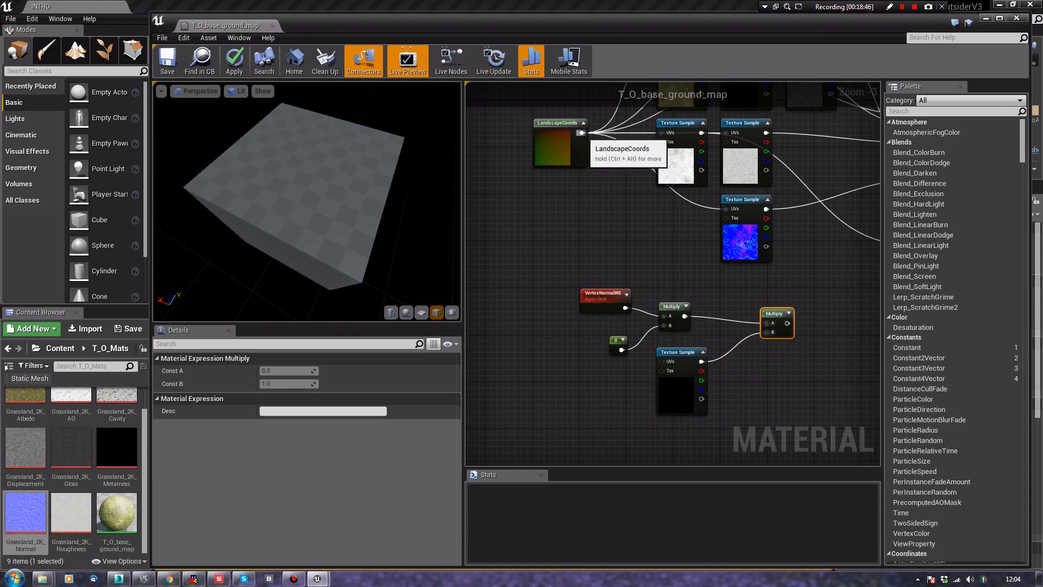
drag(582, 132, 664, 368)
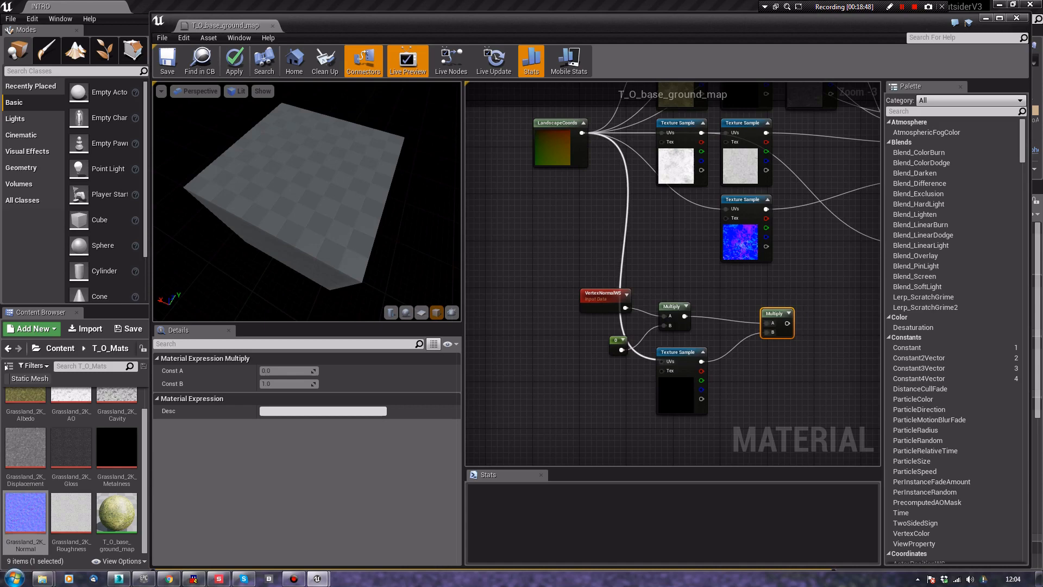
Connect the second Multiply to World Displacement, and add a new Constant node connected to Tessellation Multiplier
right_drag(803, 365, 699, 384)
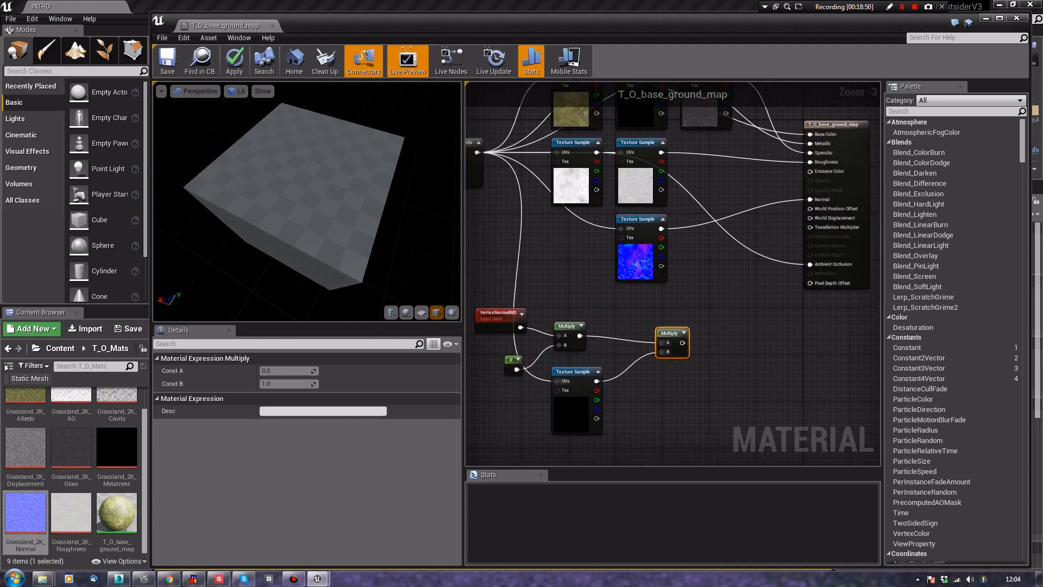
drag(681, 342, 822, 231)
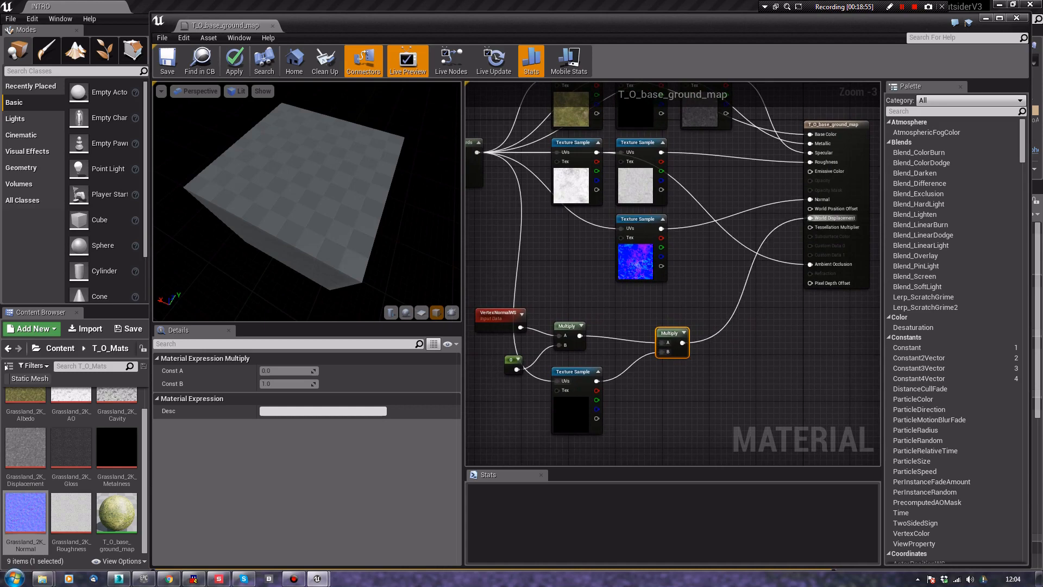
click(683, 383)
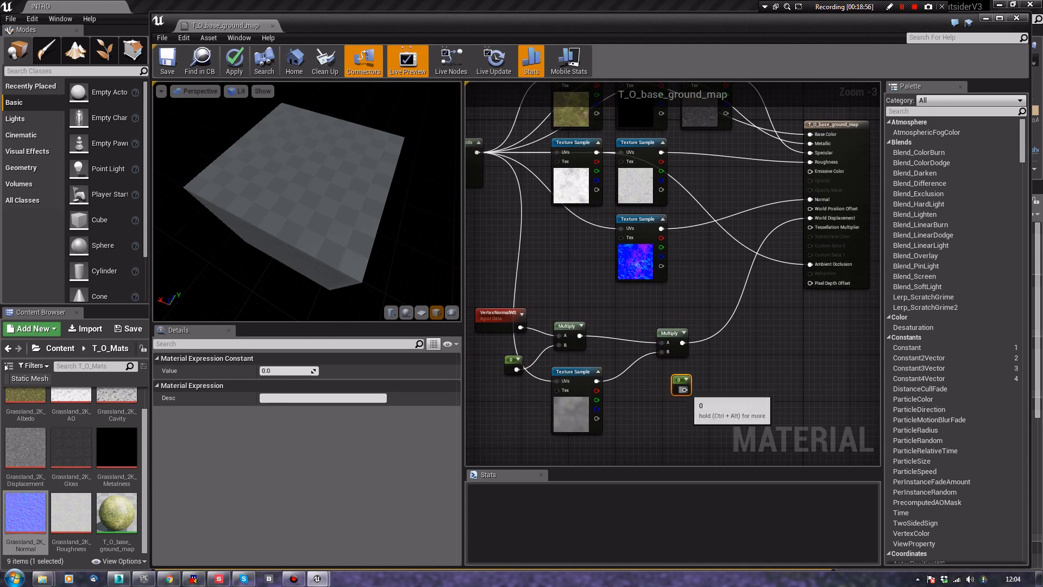
drag(684, 389, 818, 231)
Set the value of the Constant feeding the first Multiply node to 32
right_drag(514, 363, 580, 343)
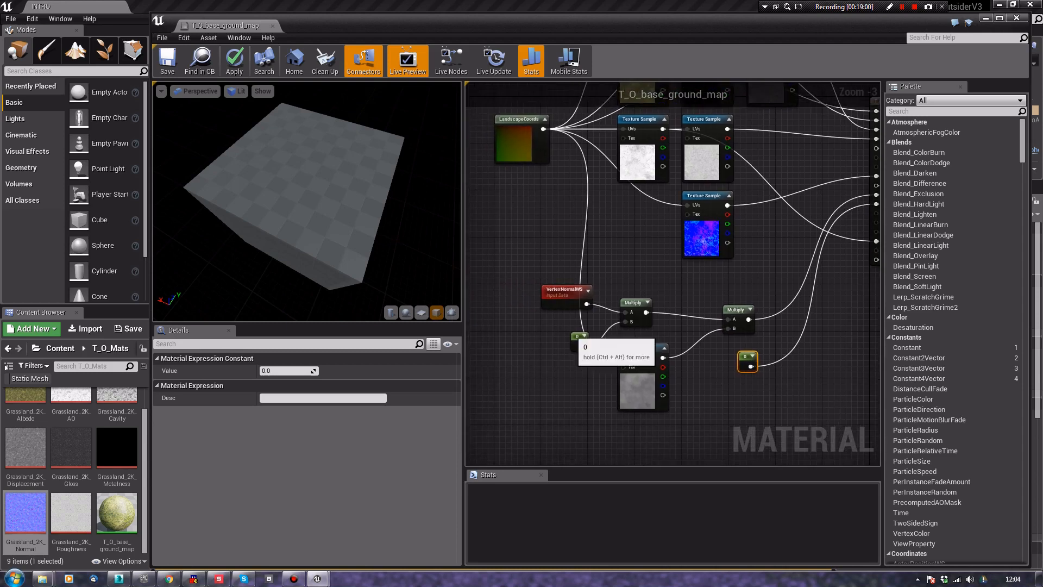
click(580, 342)
click(293, 371)
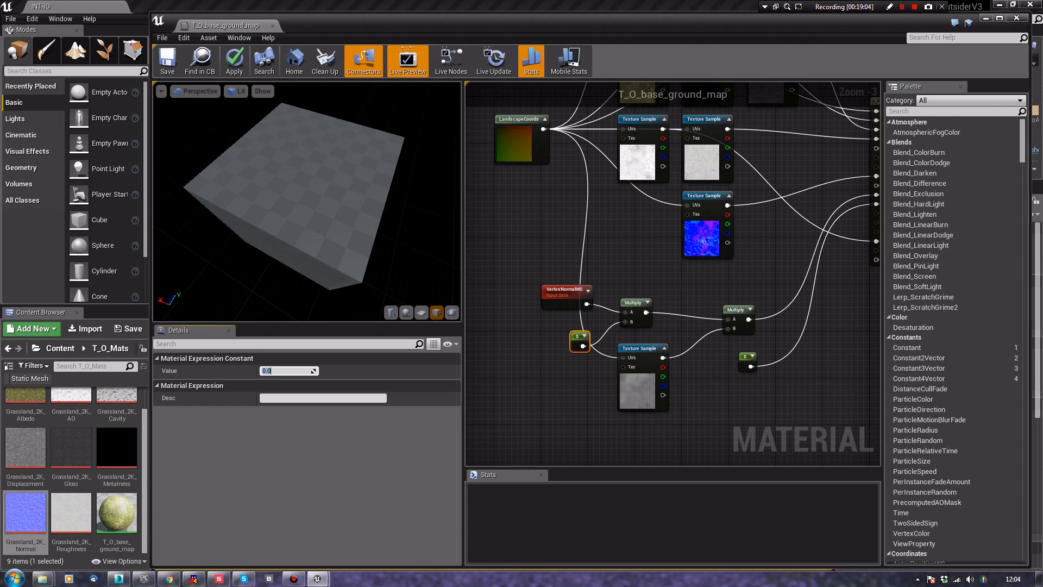
text(32)
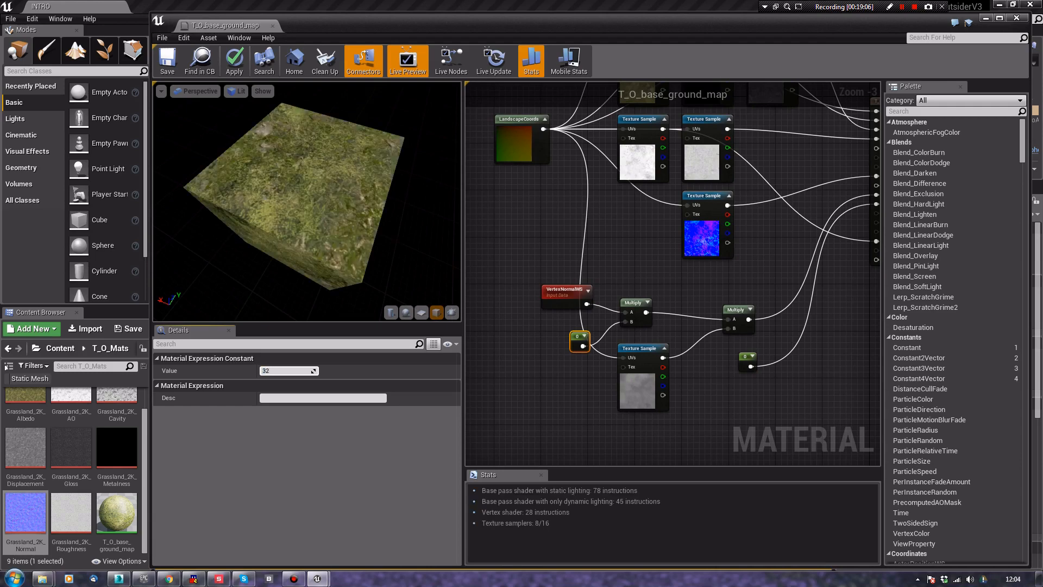
key(Return)
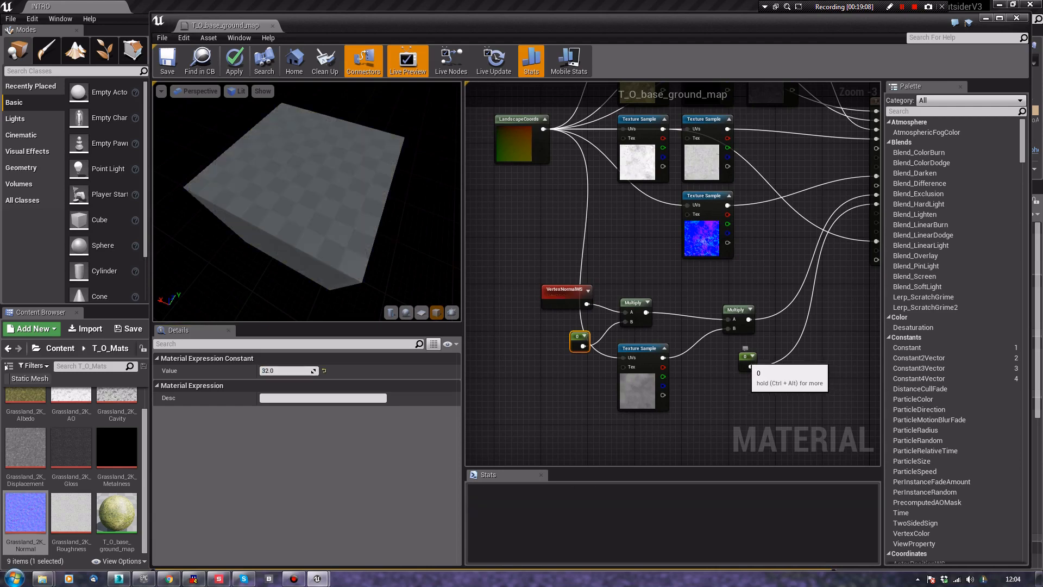
Set the Constant feeding Tessellation Multiplier to 64 and save the material
click(744, 364)
click(313, 370)
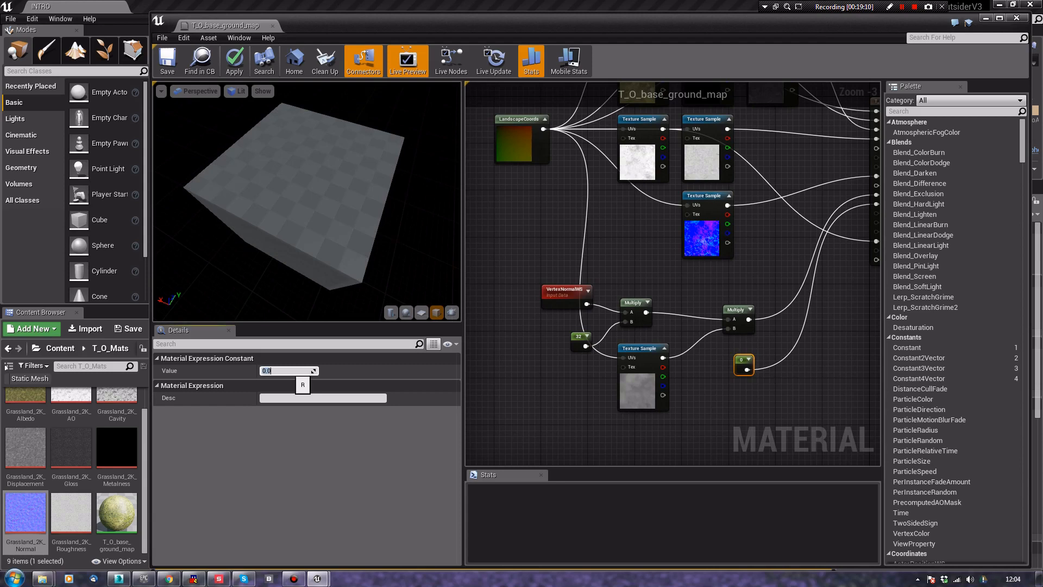
text(64)
key(Return)
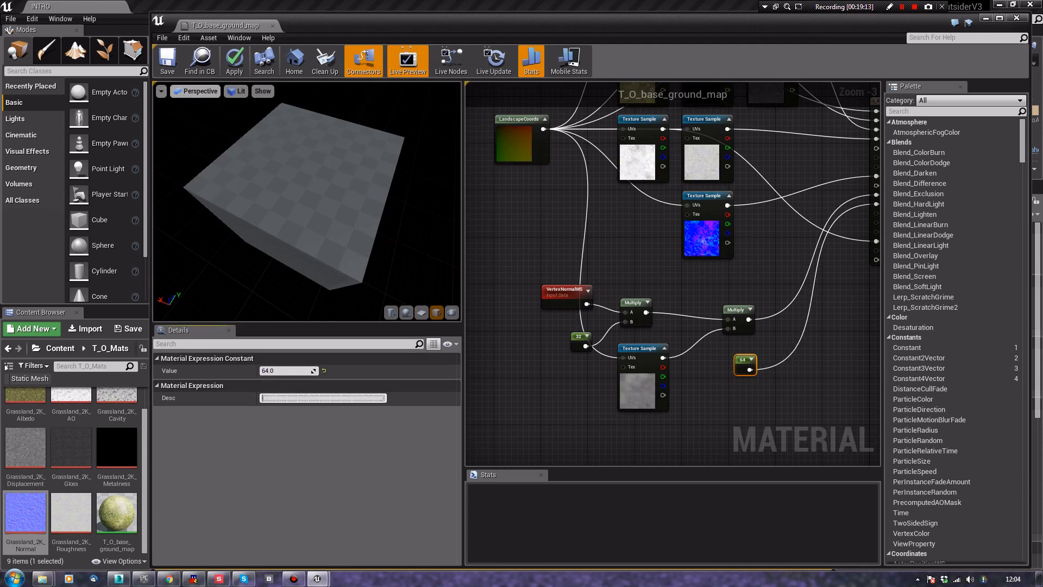
click(167, 64)
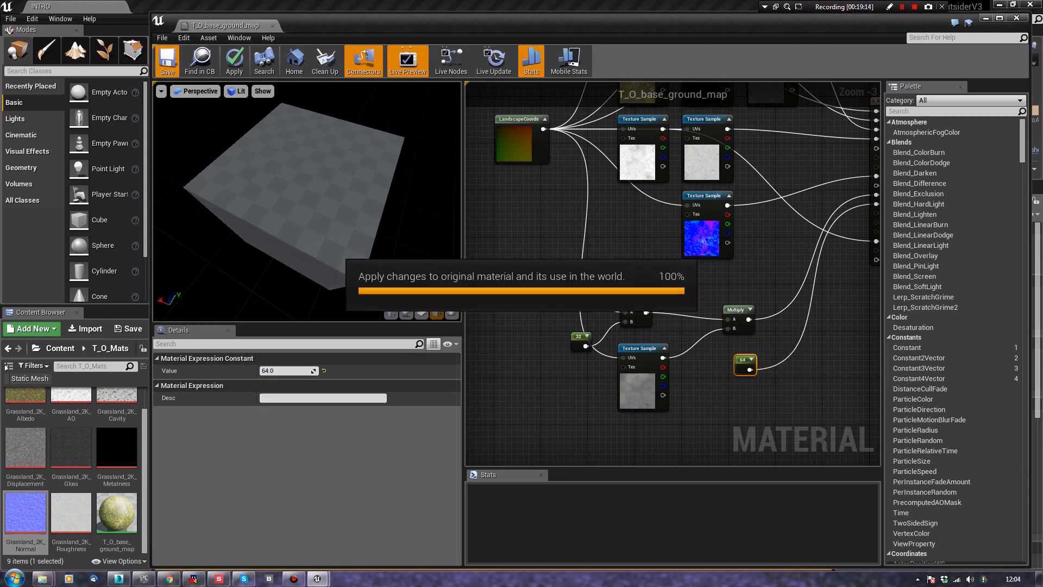
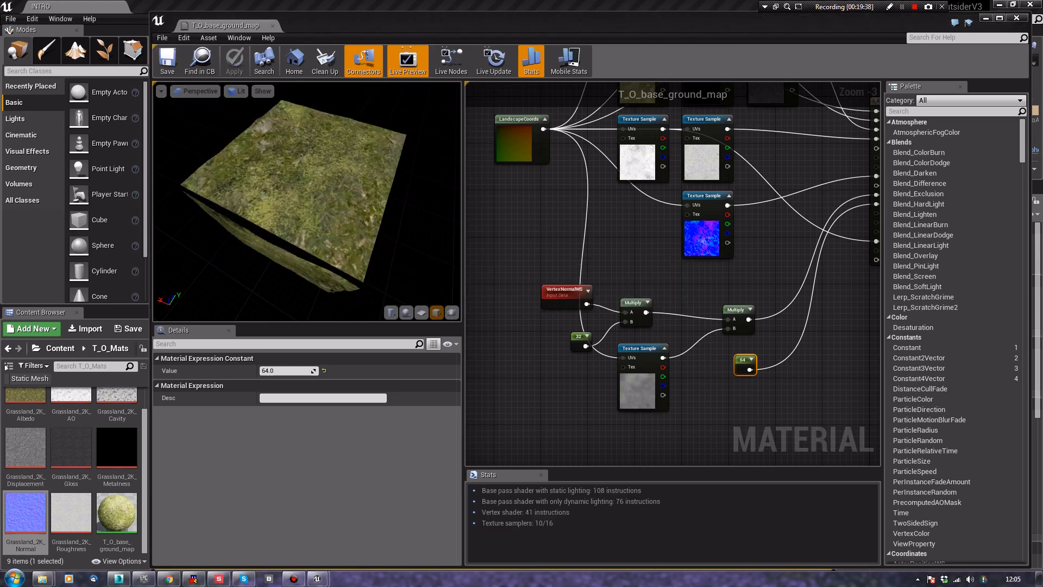
Inspect the displaced surface and edges of the preview cube from several angles
drag(307, 206, 340, 144)
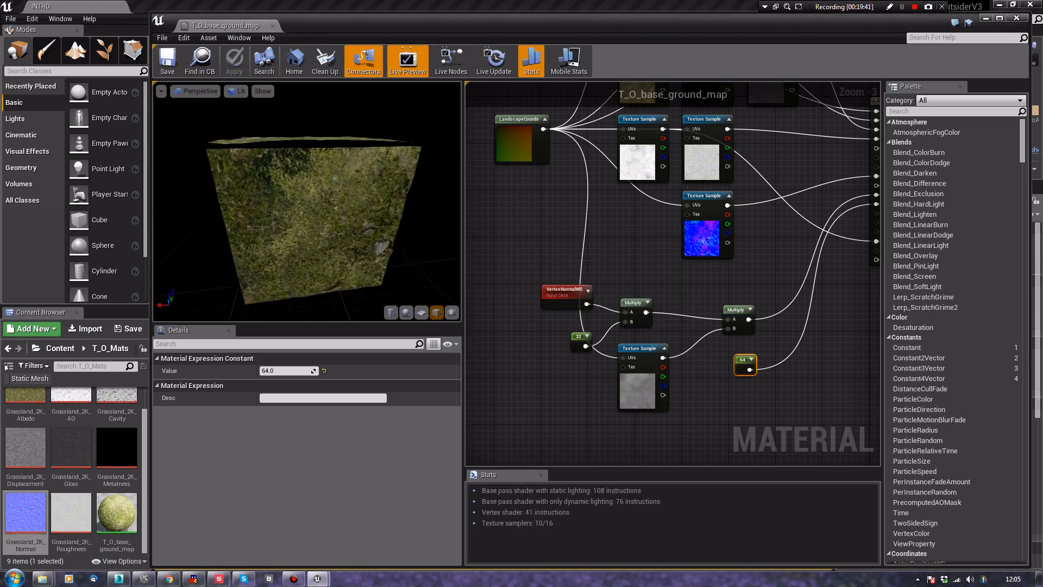
drag(307, 190, 326, 223)
mouse_move(326, 223)
right_down()
mouse_move(326, 174)
mouse_move(325, 223)
right_up()
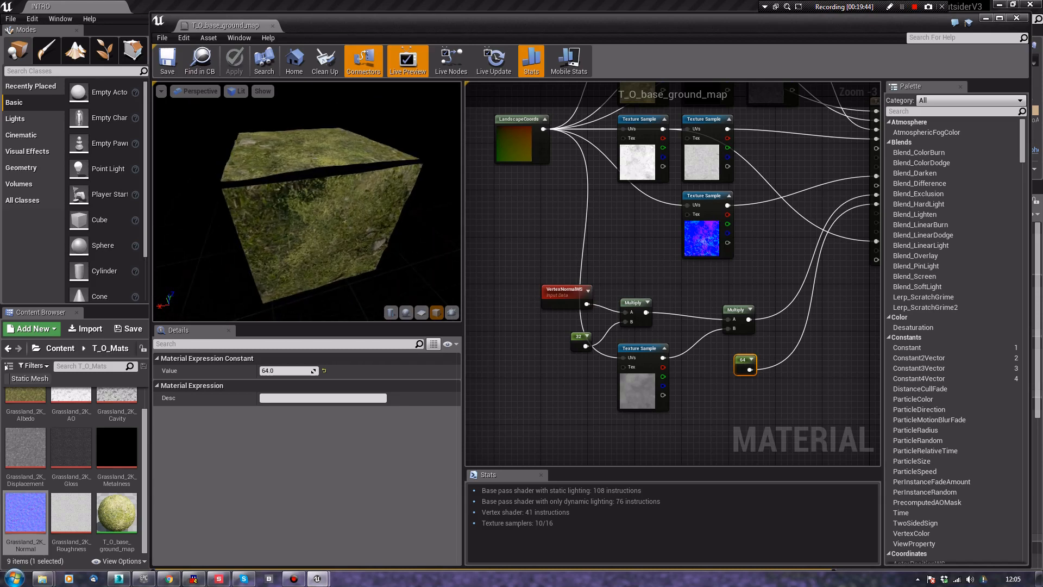
Close the material editor and play-test the INTRO level, running the character across the landscape to check the ground displacement
click(272, 26)
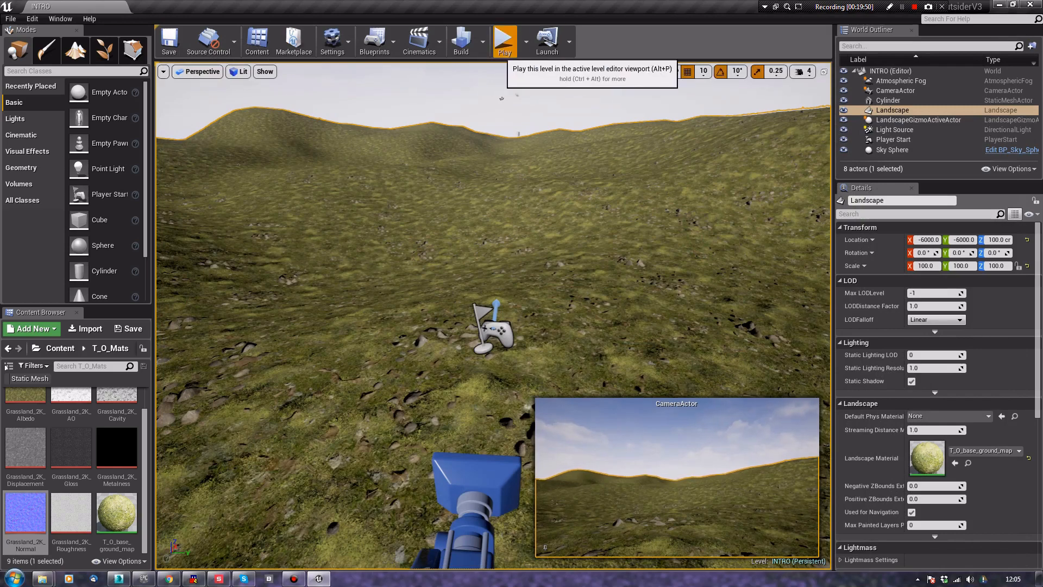
click(505, 41)
key(w)
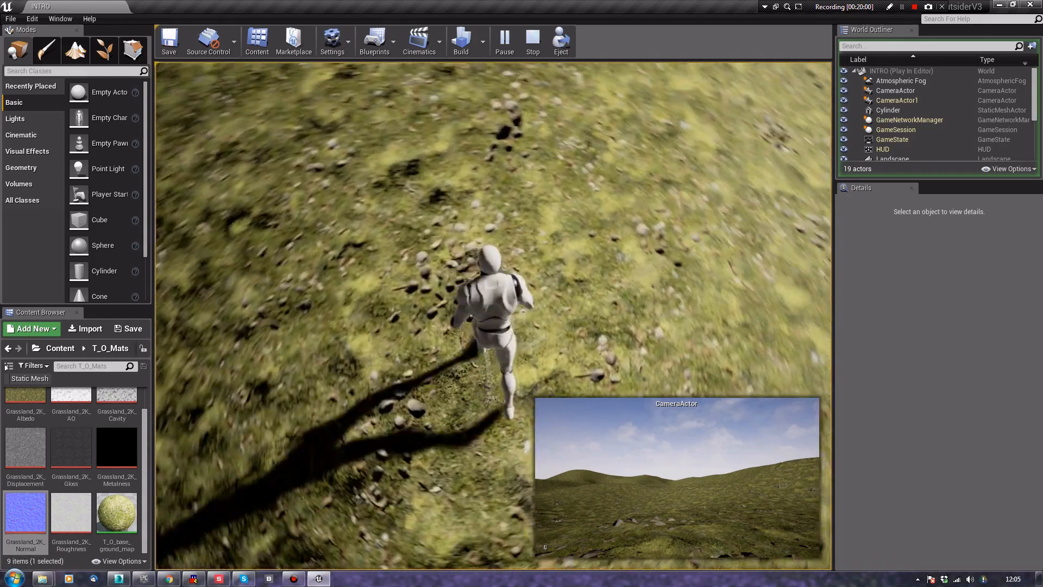
key(w)
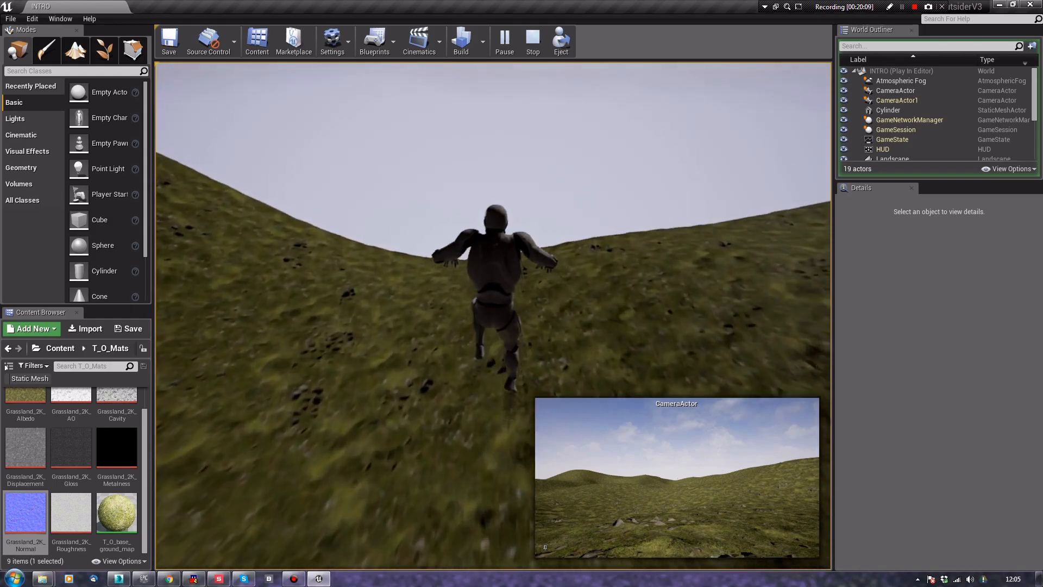
key(Escape)
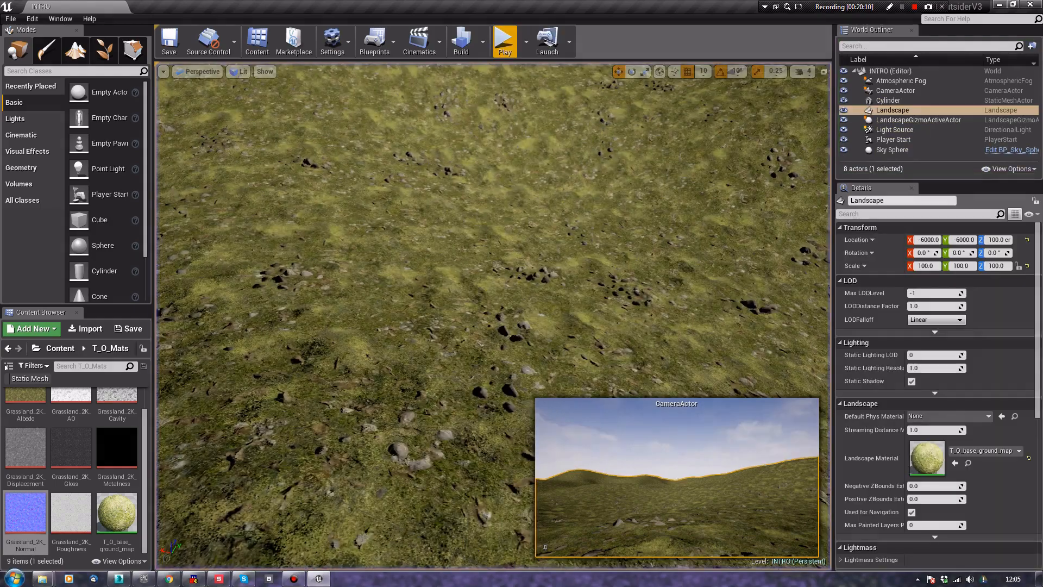
View the landscape from a lower angle and go back from the T_O_Mats folder to the Content folder
right_drag(493, 316, 410, 282)
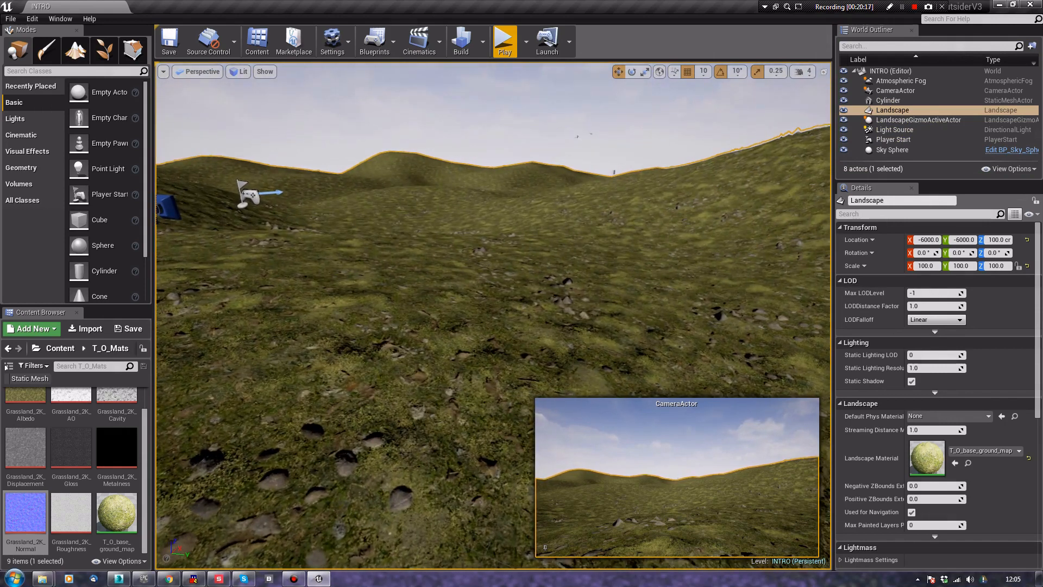
click(60, 349)
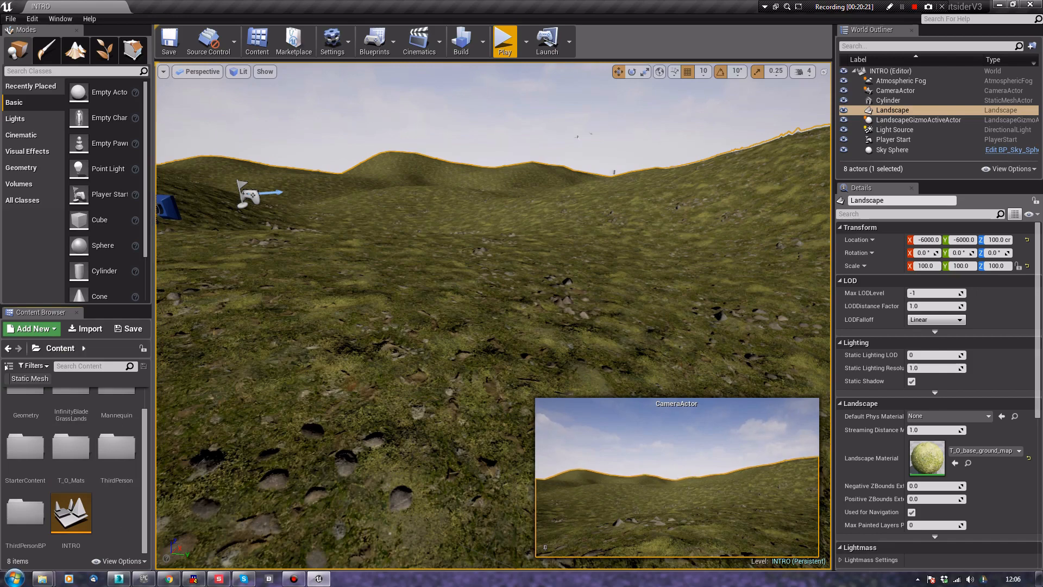
Widen the Content Browser area, open the InfinityBladeGrassLands folder and filter its contents to static meshes
drag(154, 326, 184, 326)
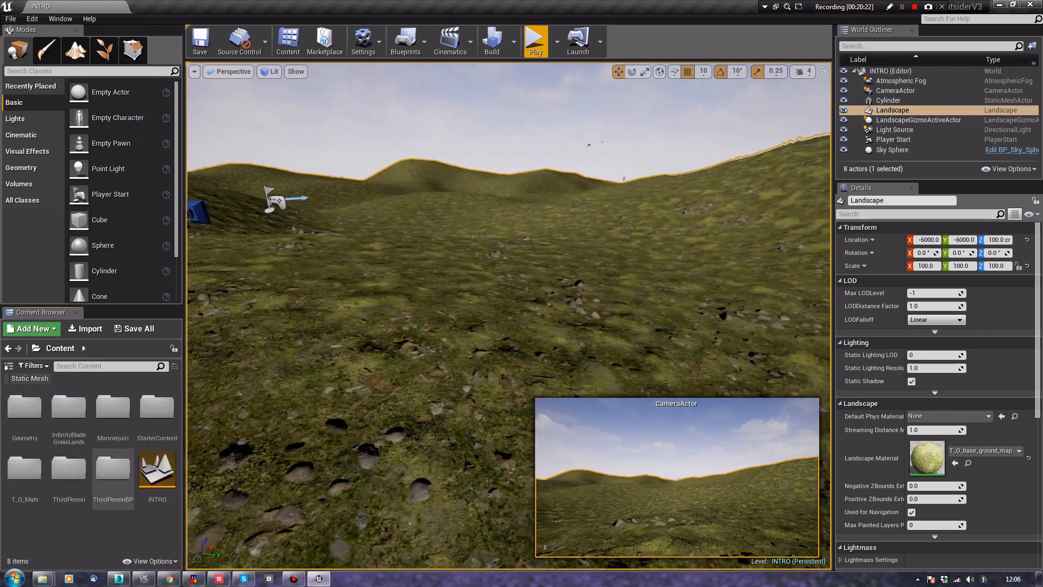
right_drag(413, 326, 474, 325)
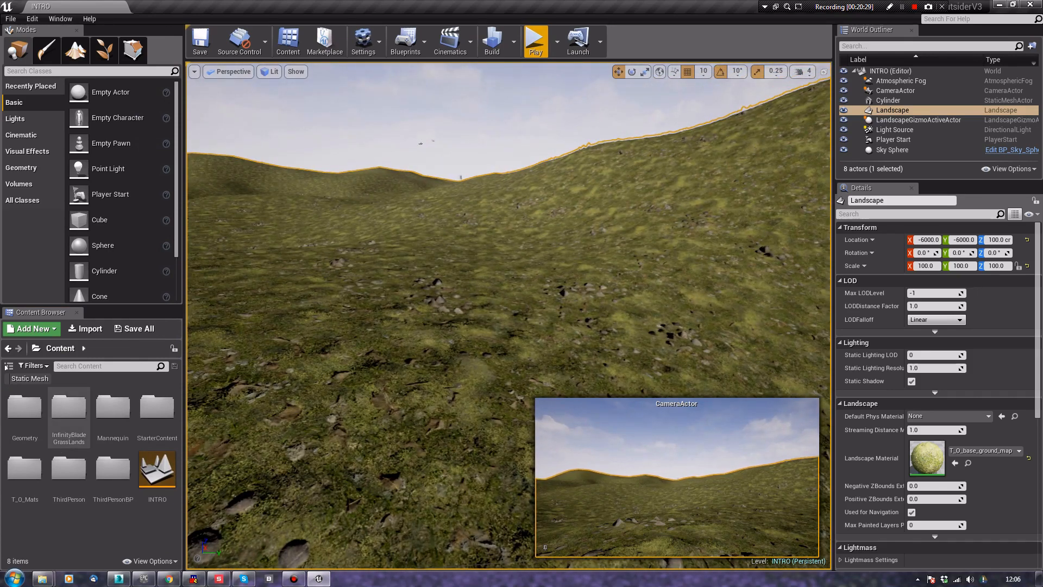
double_click(69, 410)
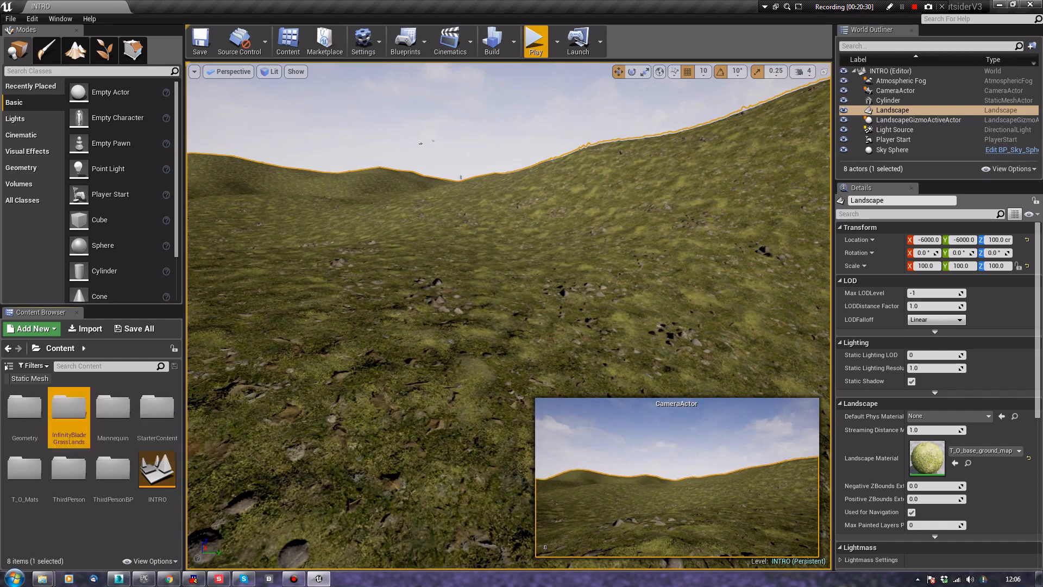
double_click(65, 409)
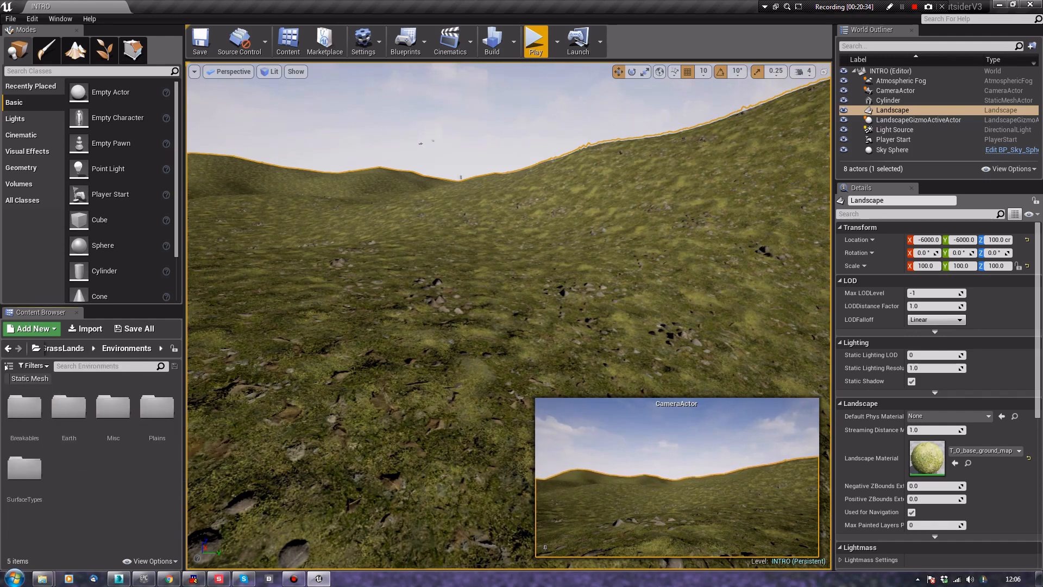
click(44, 348)
click(8, 348)
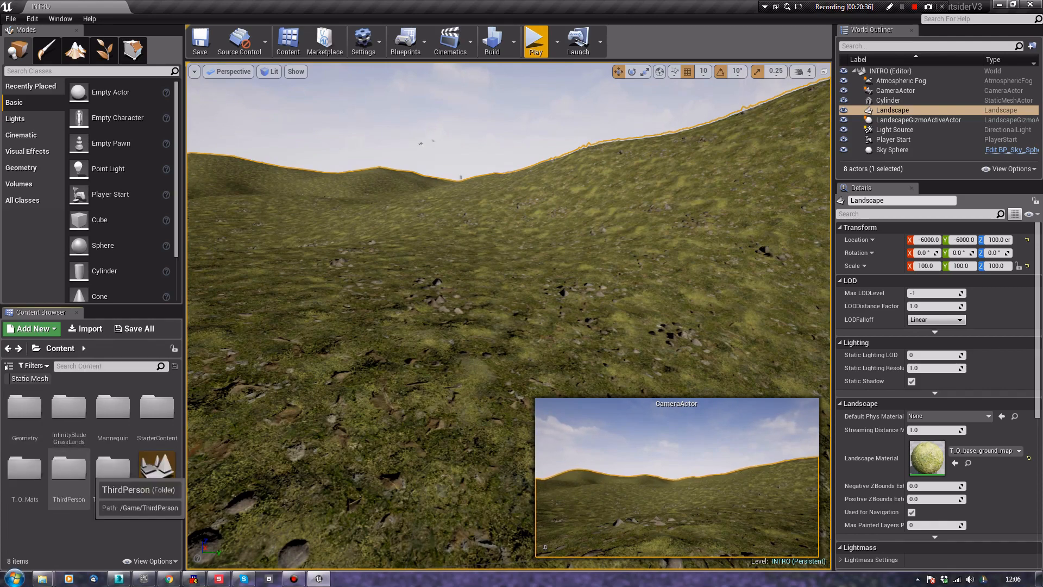
double_click(69, 408)
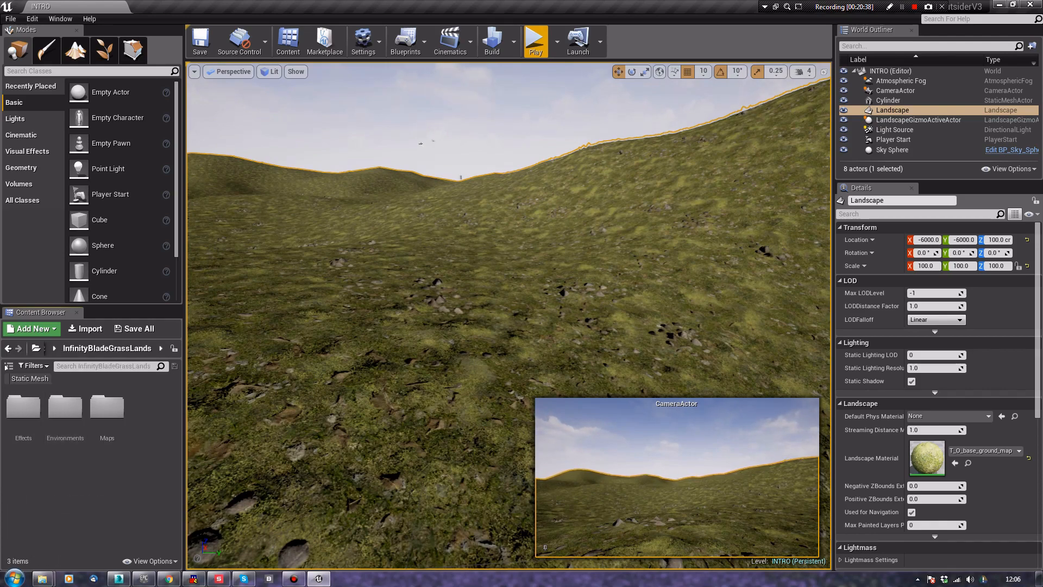
click(27, 378)
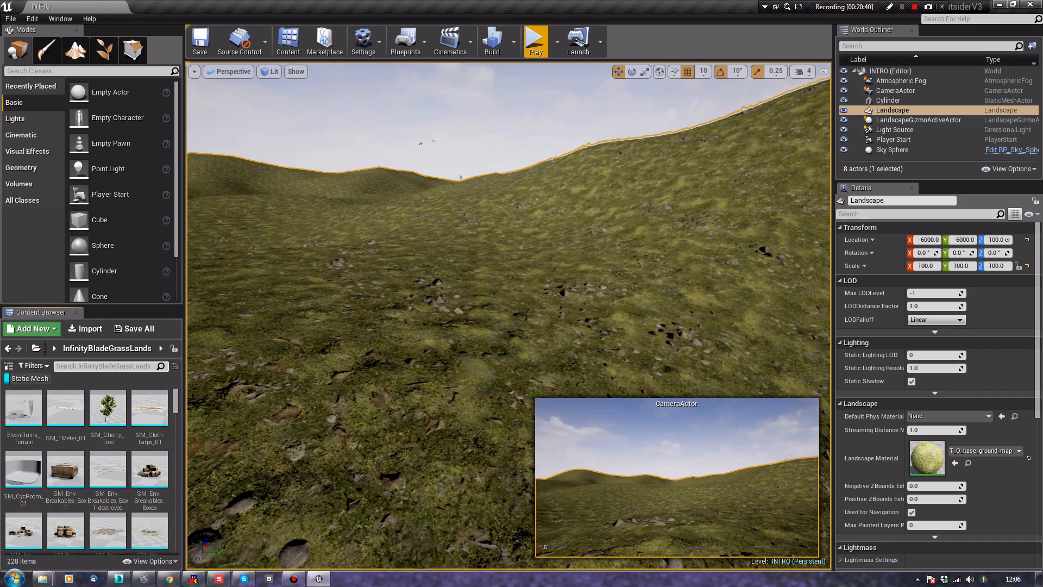
Place an SM_Cherry_Tree on the landscape and search the folder's static meshes for "tree"
drag(108, 407, 264, 259)
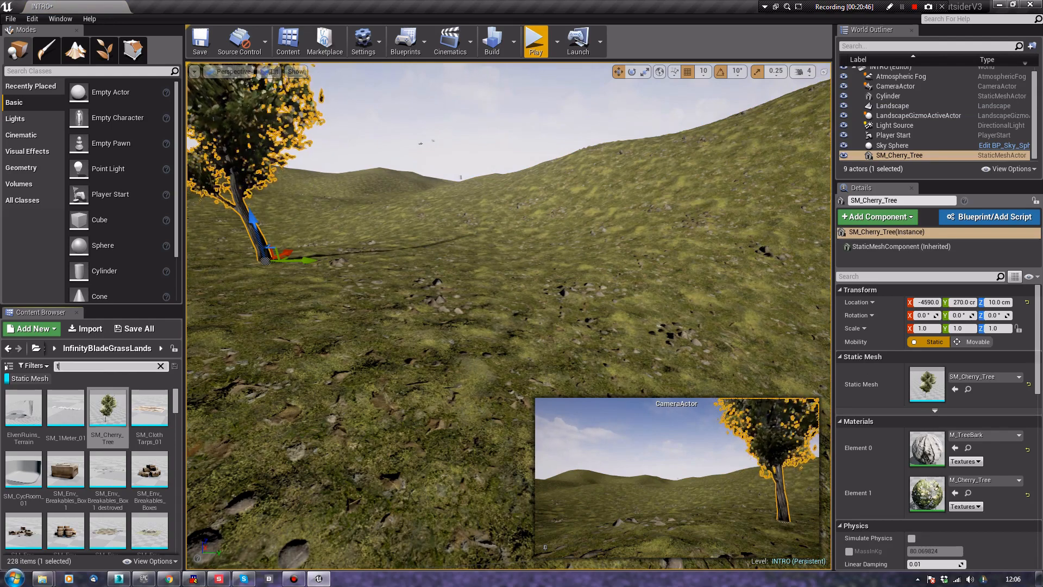
click(126, 503)
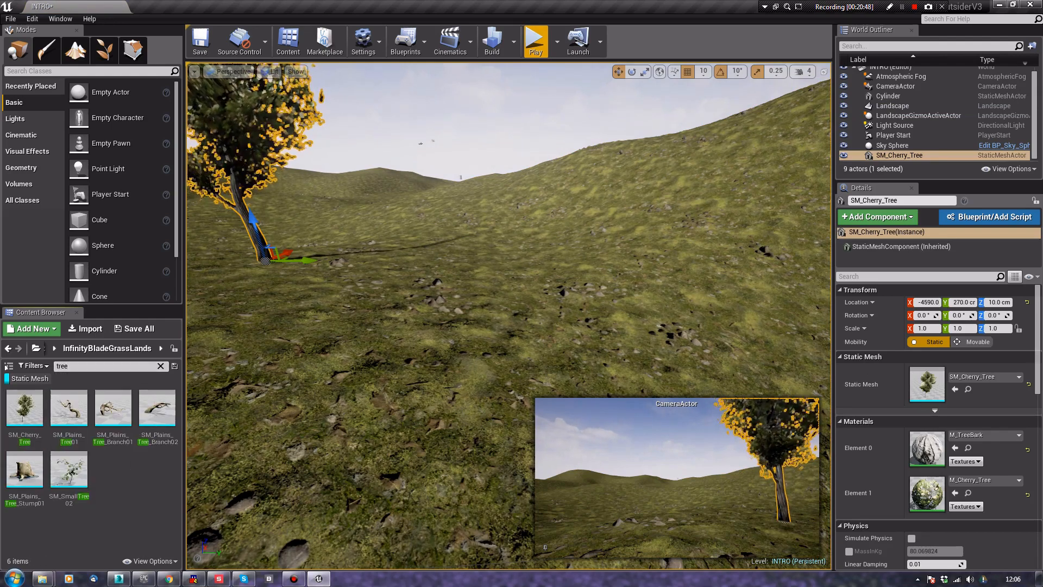
Try out SM_SmallTree02 and a second SM_Cherry_Tree on the landscape, and delete all the placed trees
drag(69, 470, 591, 270)
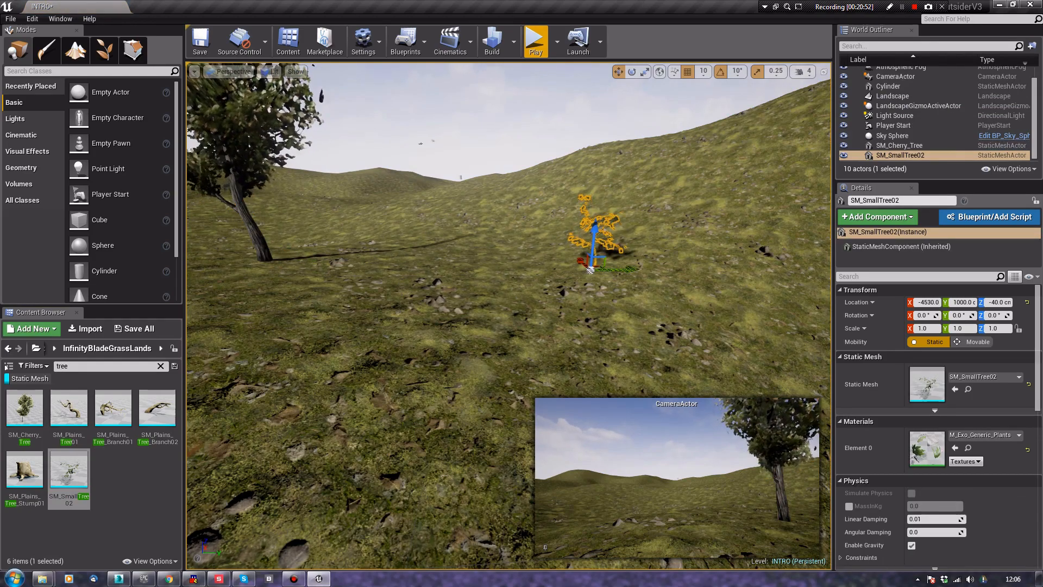
key(Delete)
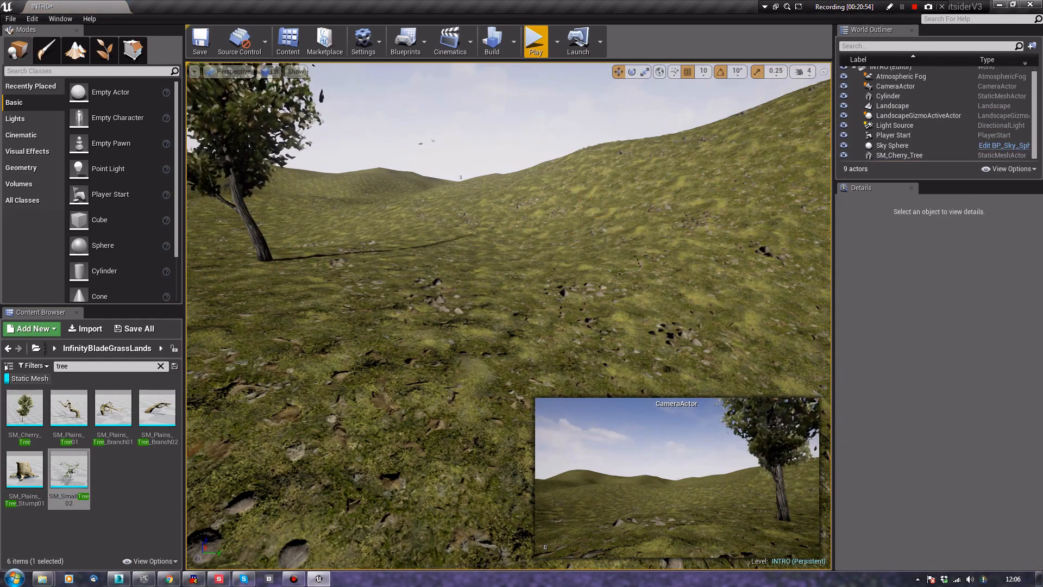
right_drag(593, 234, 571, 336)
drag(25, 407, 405, 389)
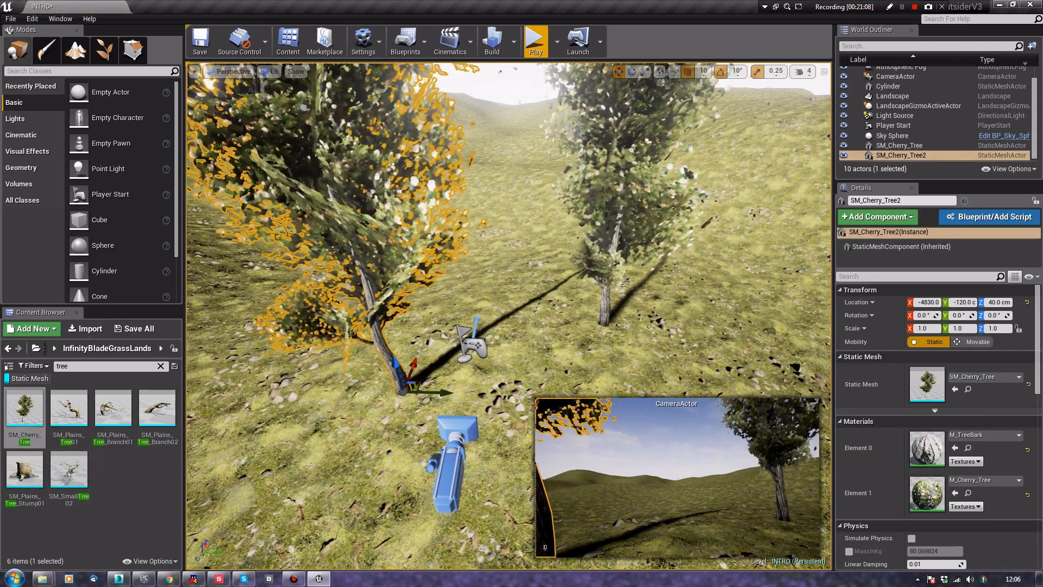
key(Delete)
click(608, 316)
key(Delete)
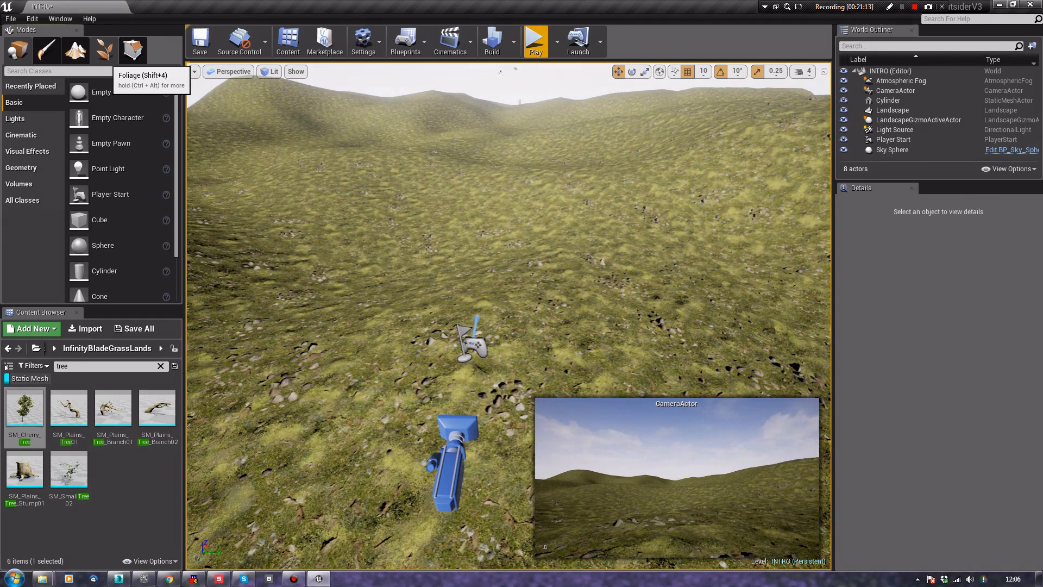
In Foliage mode, add SM_Cherry_Tree and SM_Plains_Tree_Stump01 as foliage types, undoing a test stroke of cherry trees in between
click(105, 50)
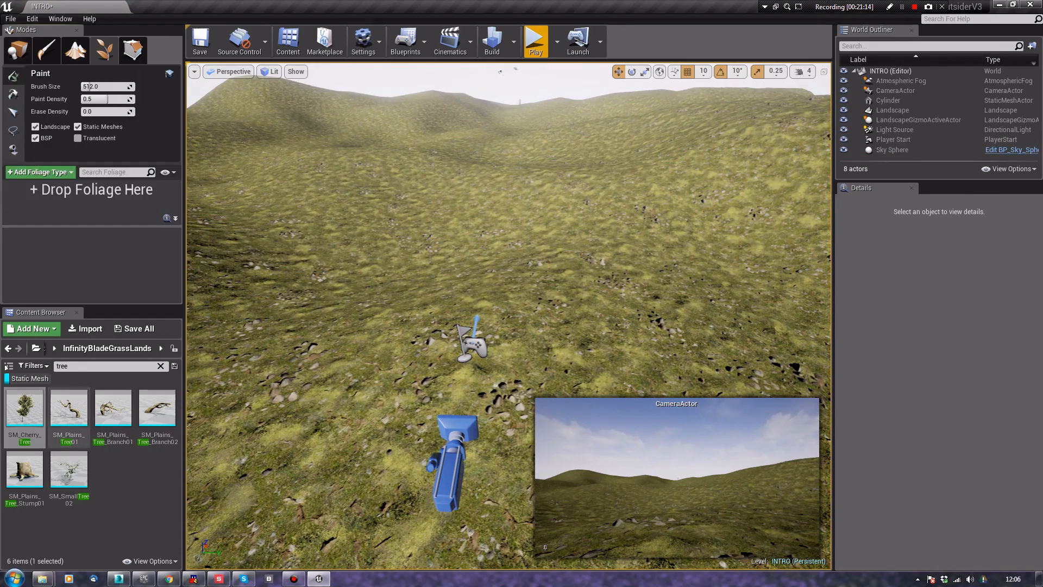
drag(24, 407, 81, 201)
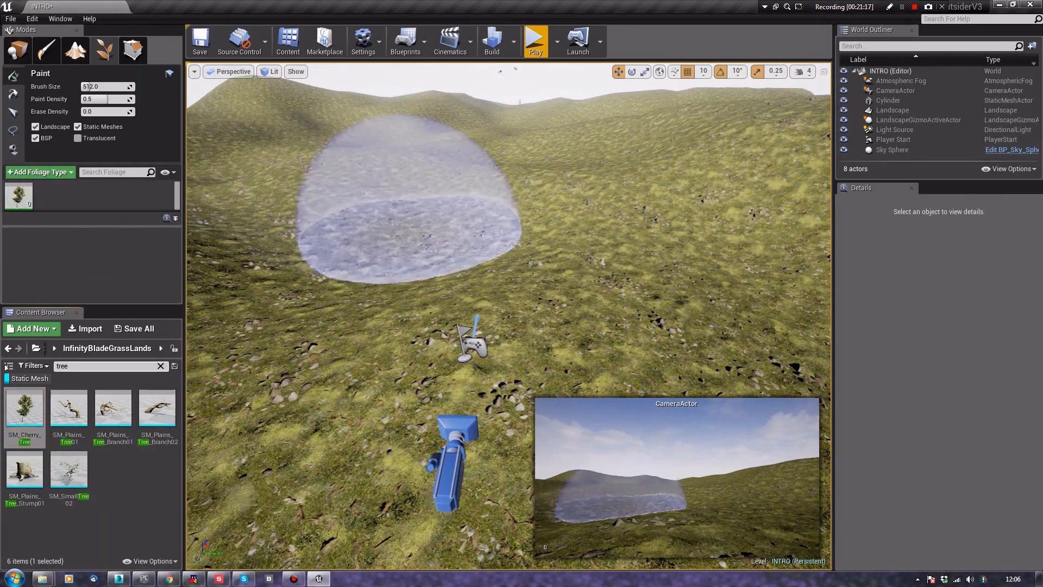
click(493, 213)
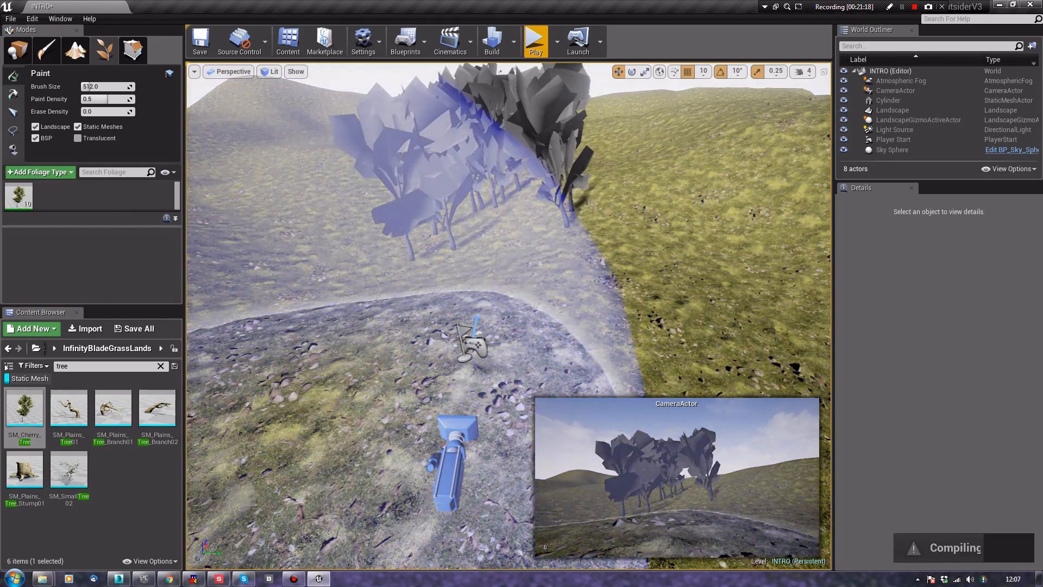
key(ctrl+z)
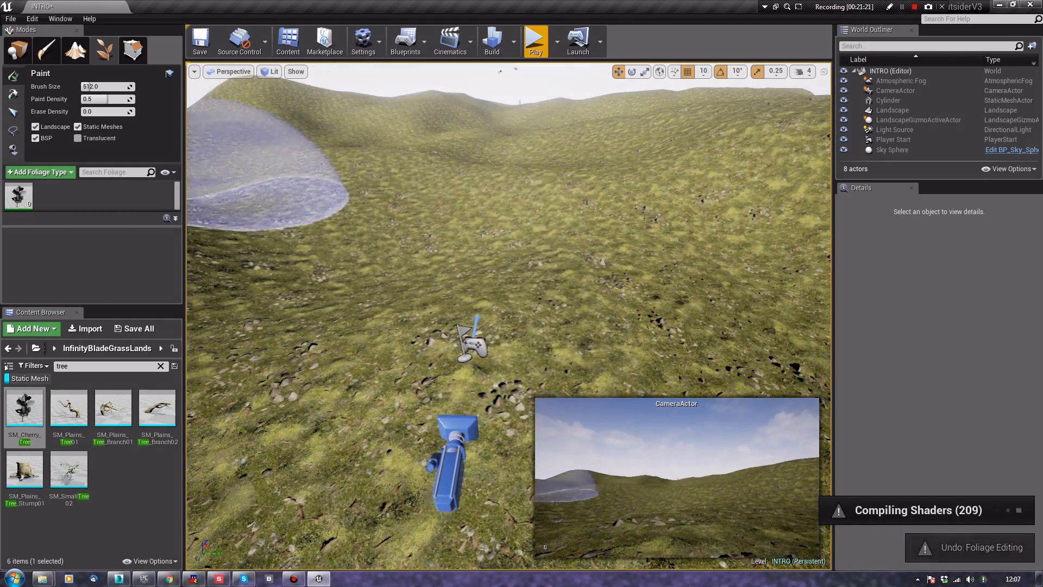
drag(25, 470, 87, 209)
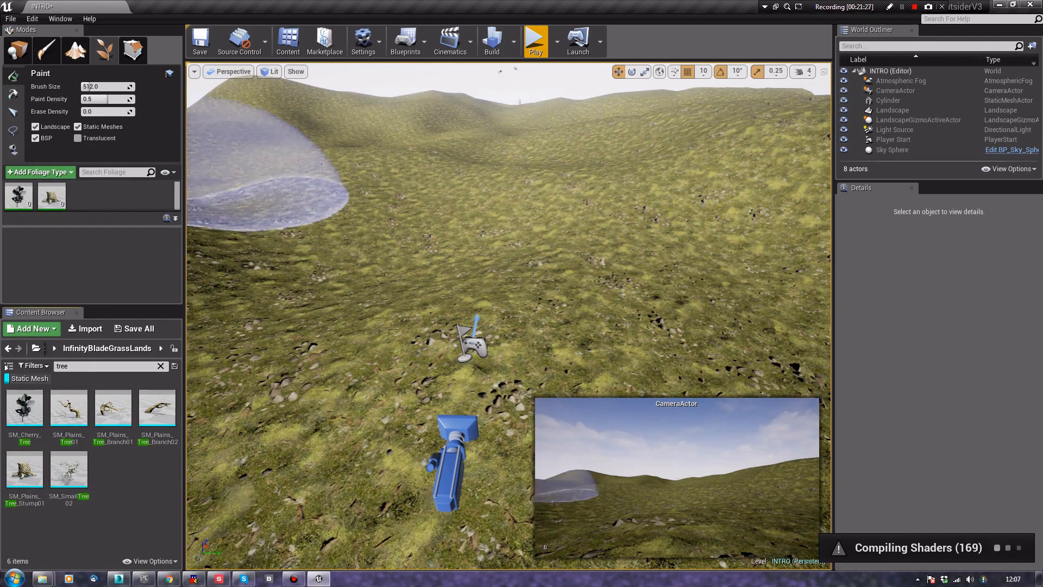
Search the static meshes for "rock" and examine the sizes of the large and small rock meshes
click(160, 365)
text(rock)
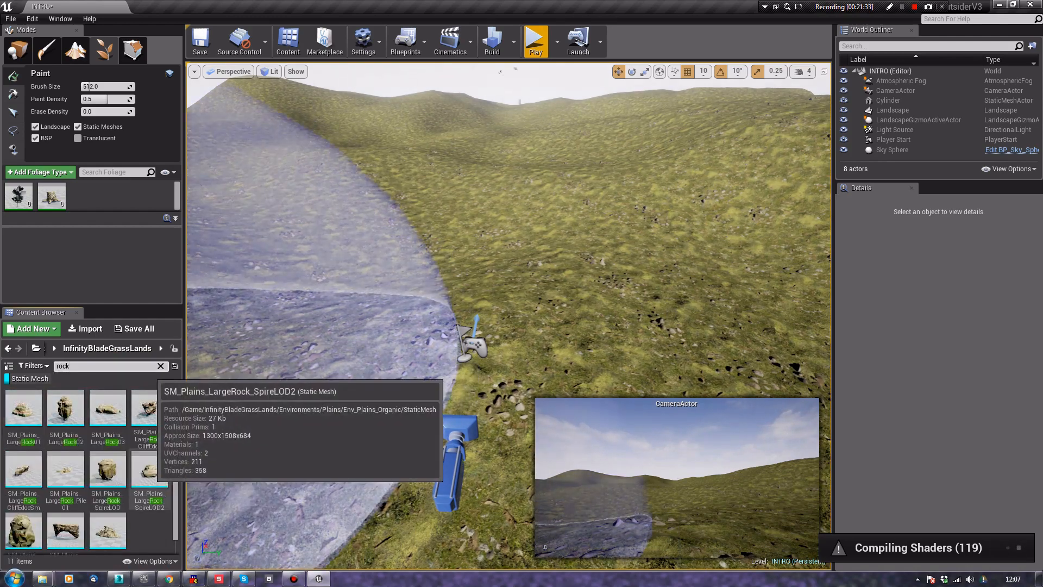
drag(150, 477, 118, 468)
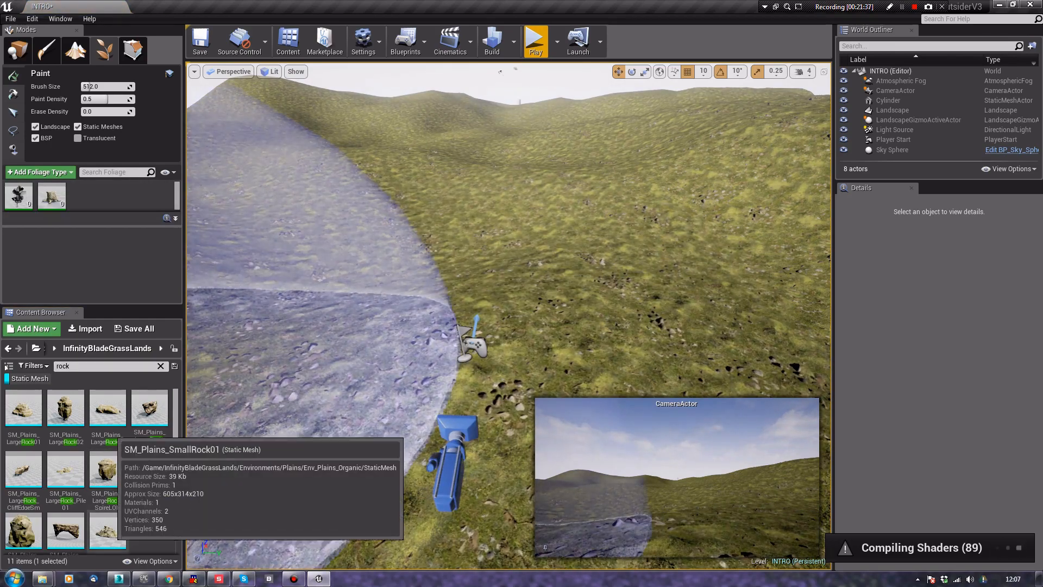
drag(108, 530, 136, 533)
mouse_move(25, 479)
mouse_down()
mouse_move(477, 286)
mouse_move(61, 497)
mouse_move(24, 470)
mouse_up()
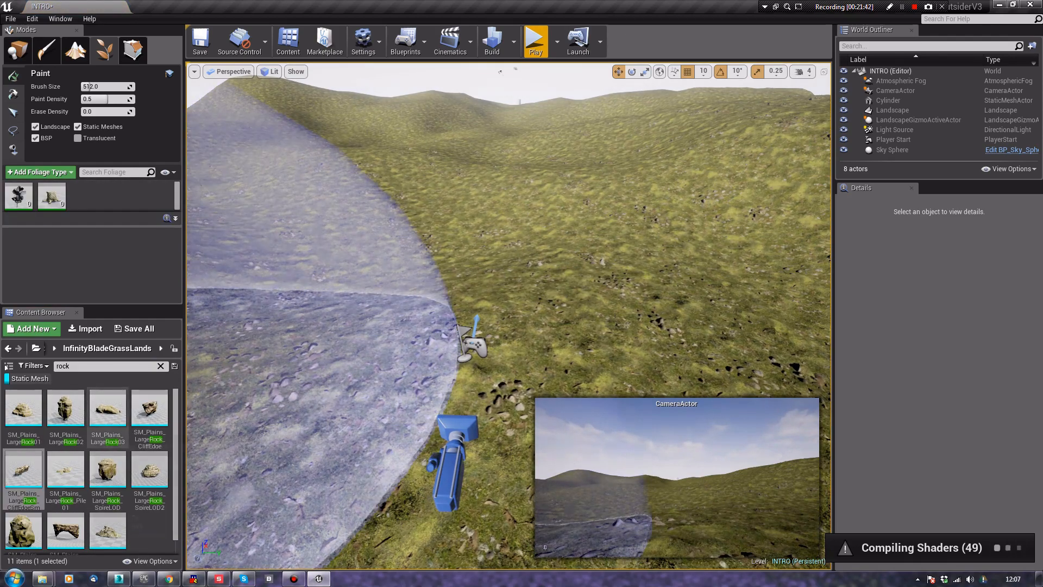
scroll(92, 428, down, 2)
scroll(99, 428, up, 2)
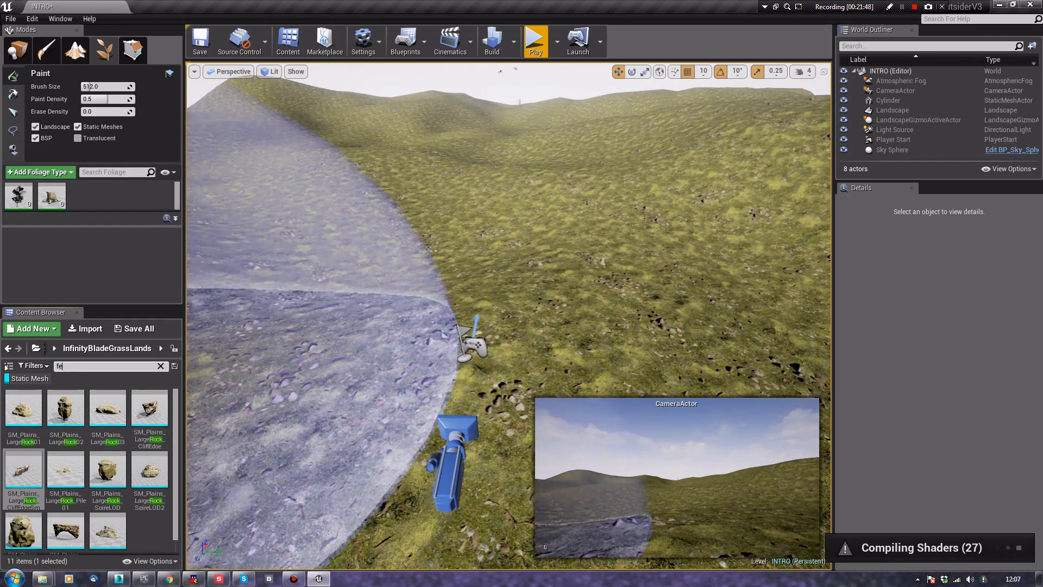
Search for "fern", add SM_Plains_Fern01 to SM_Plains_Fern04 as foliage types, and undo a test stroke with all types
text(rn)
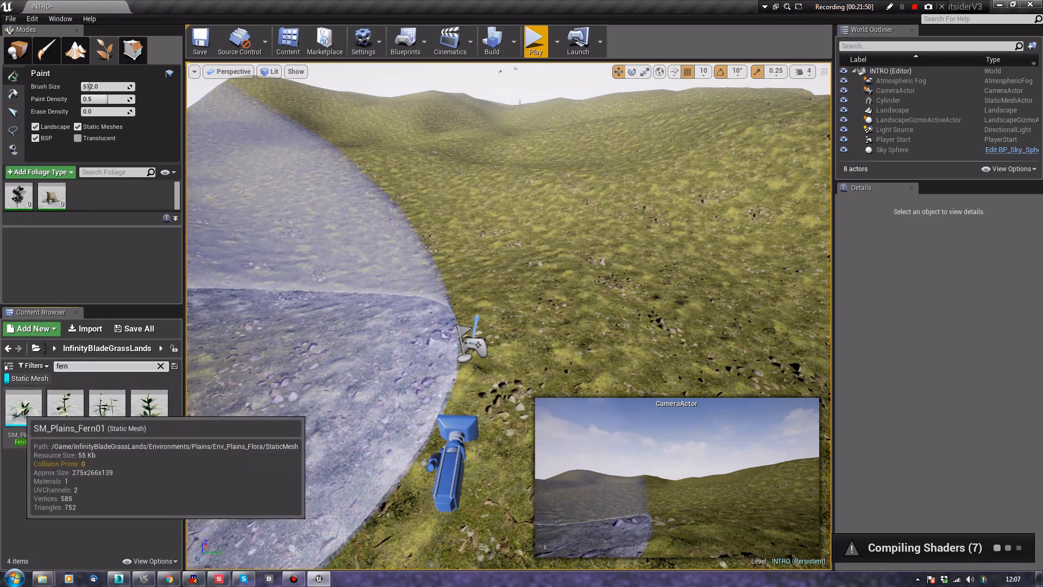
drag(66, 408, 140, 215)
drag(66, 408, 152, 212)
drag(107, 408, 163, 209)
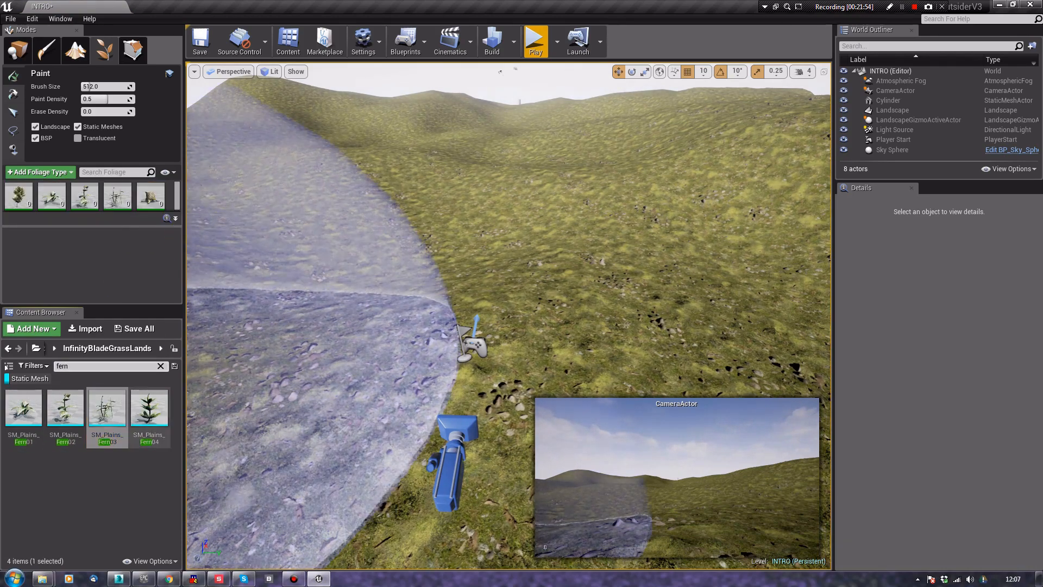
drag(148, 407, 135, 217)
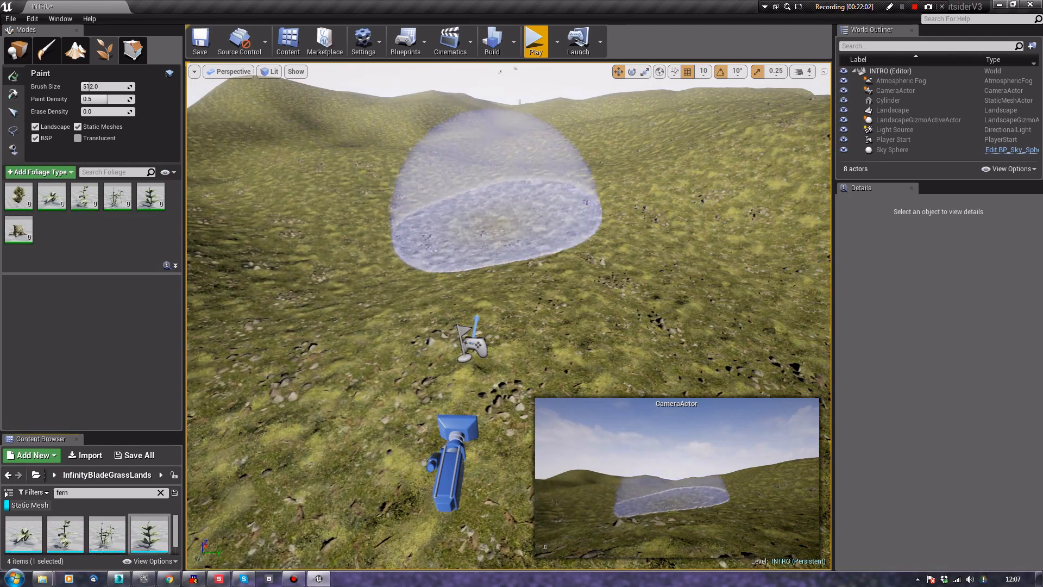
click(487, 228)
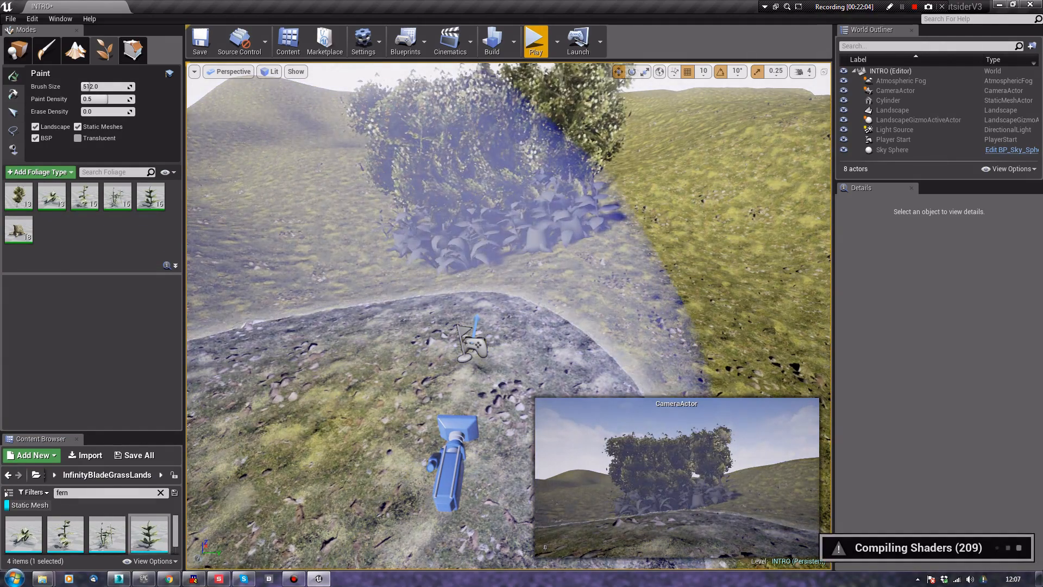
key(ctrl+z)
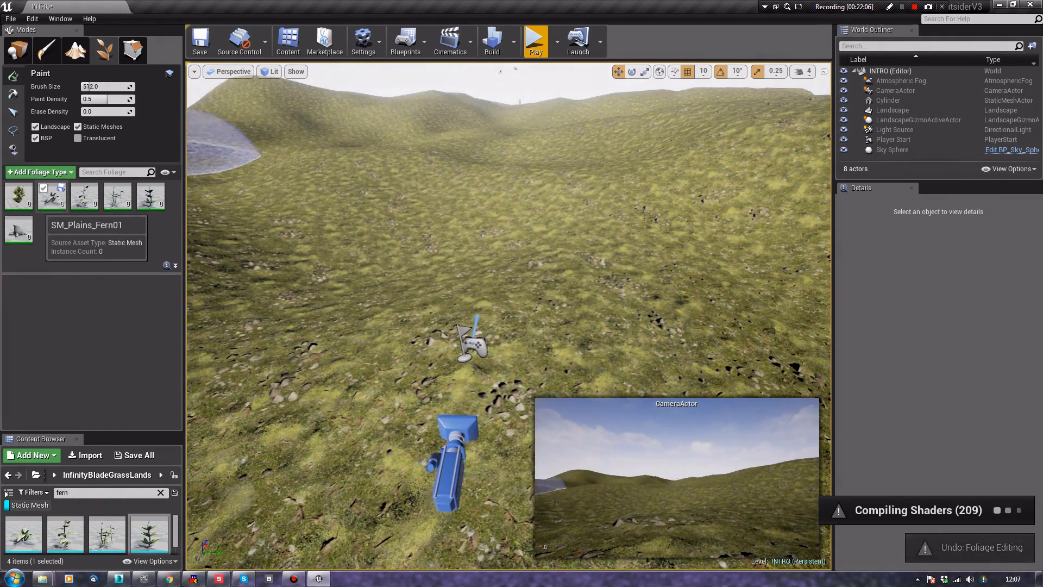
Set the SM_Cherry_Tree foliage to Density 25, Radius 4 and Scale X from 0.8 to 1.4
click(19, 196)
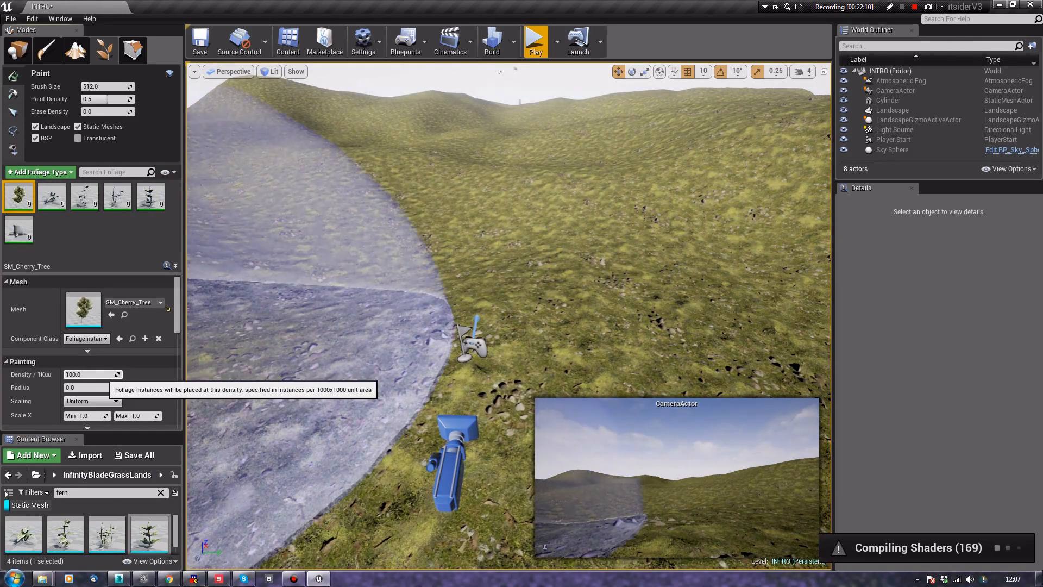
text(5)
key(Tab)
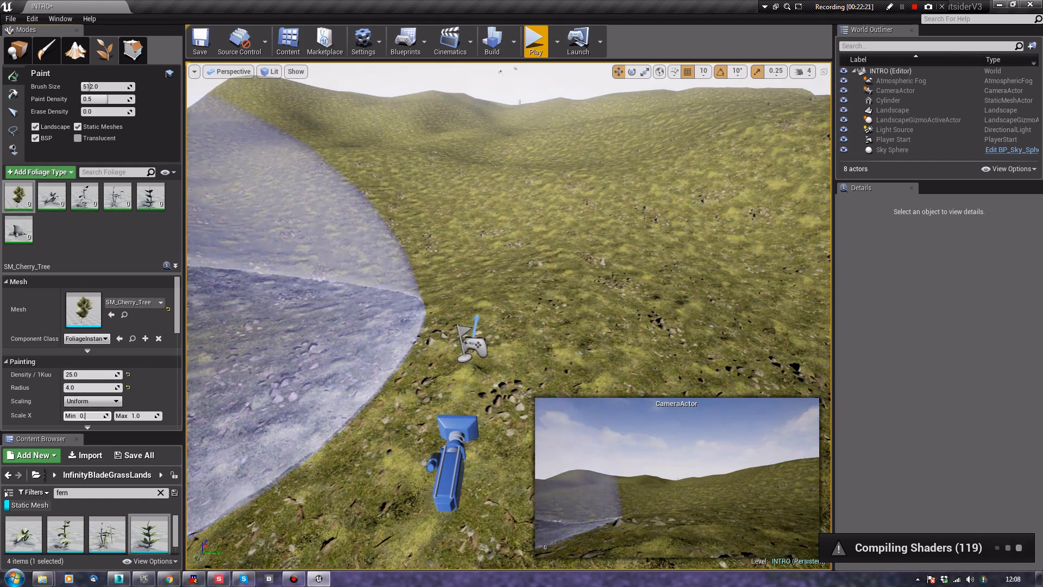
text(0.8)
key(Tab)
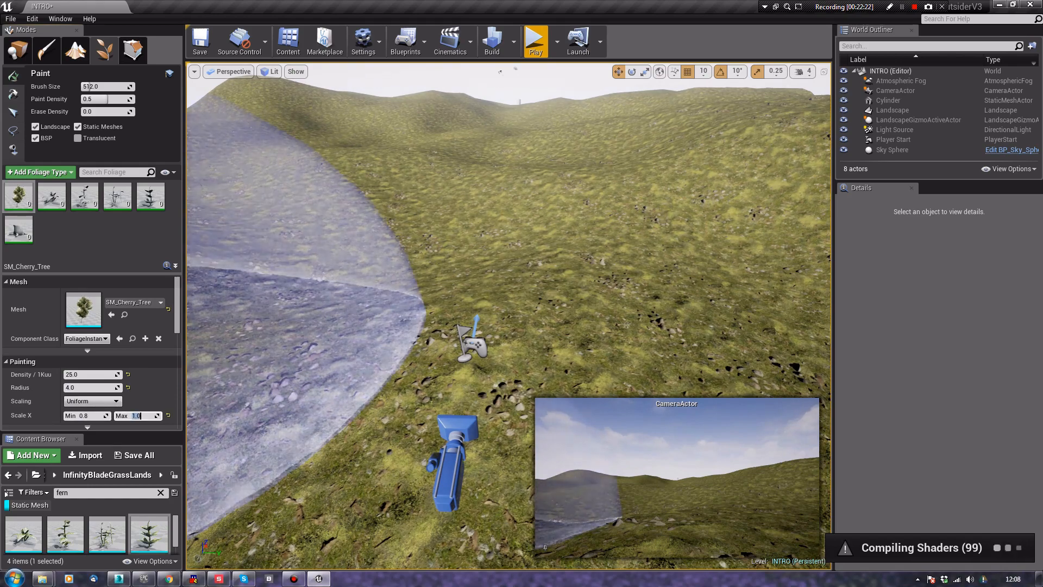
scroll(82, 348, down, 2)
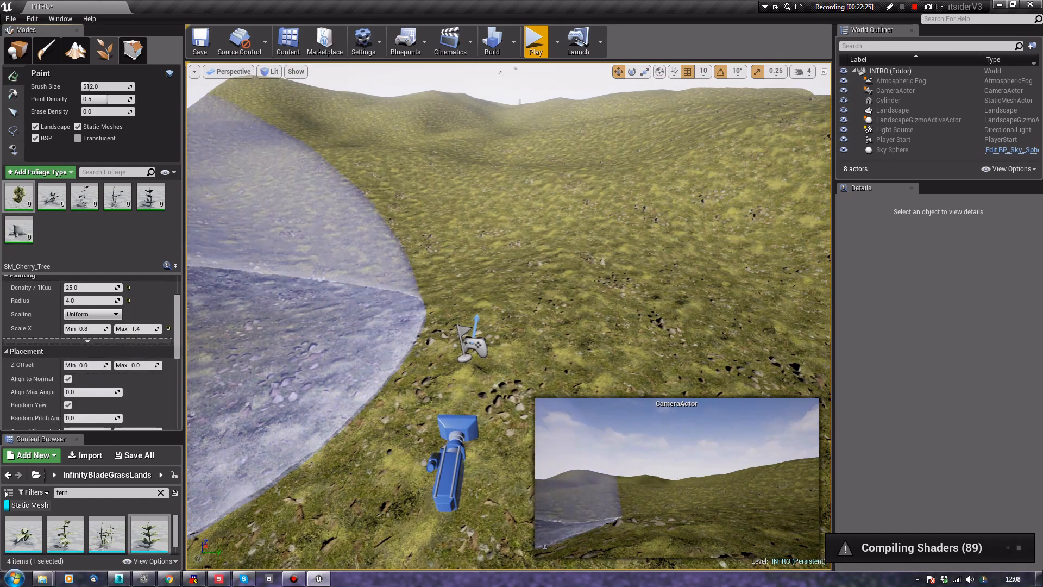
Set the cherry tree foliage's minimum Z Offset to -1 and its collision preset to BlockAll
scroll(81, 347, down, 3)
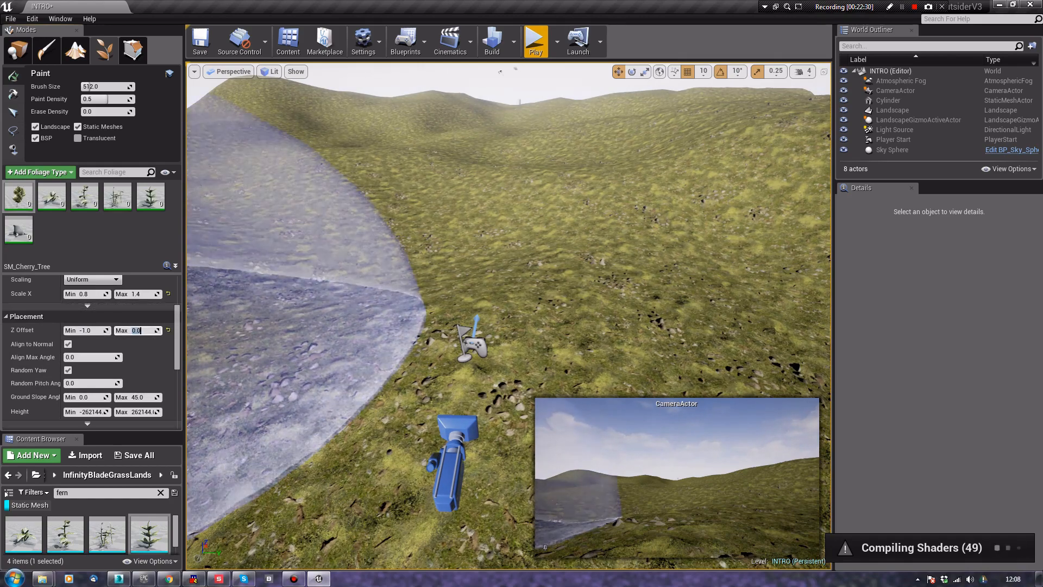
scroll(81, 348, down, 5)
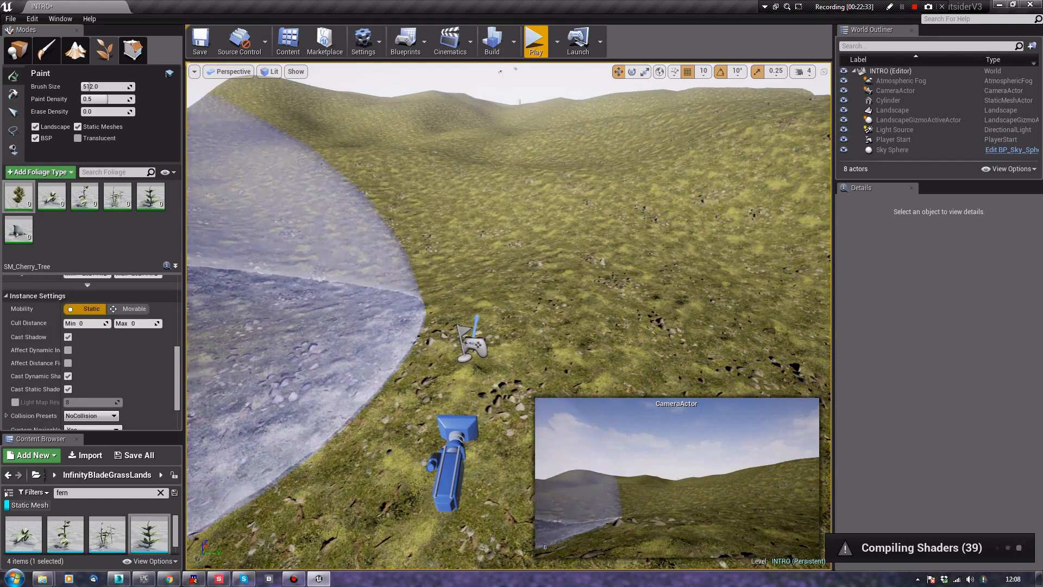
scroll(82, 347, down, 1)
scroll(100, 384, down, 1)
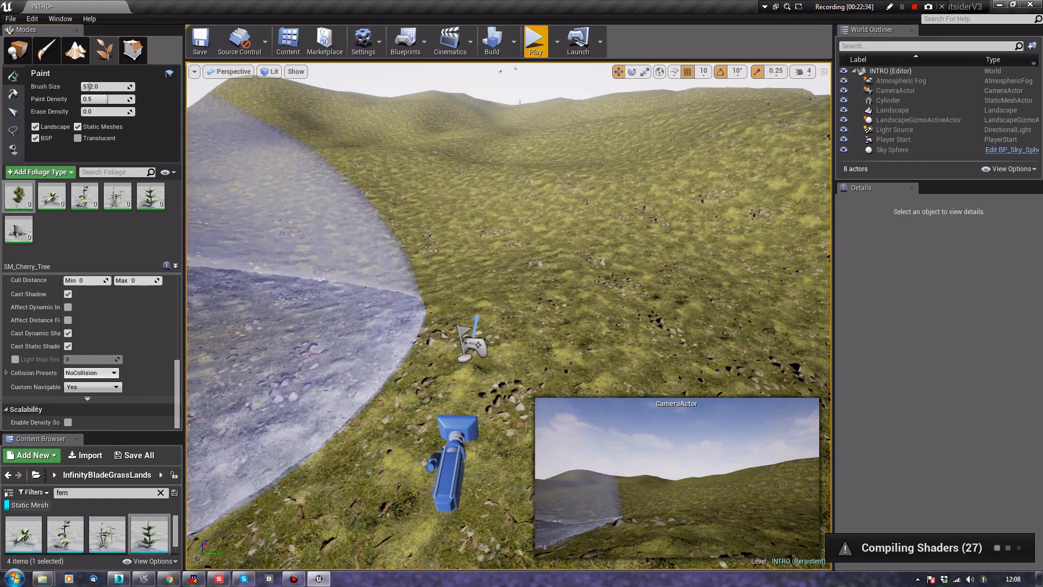
click(91, 373)
click(77, 397)
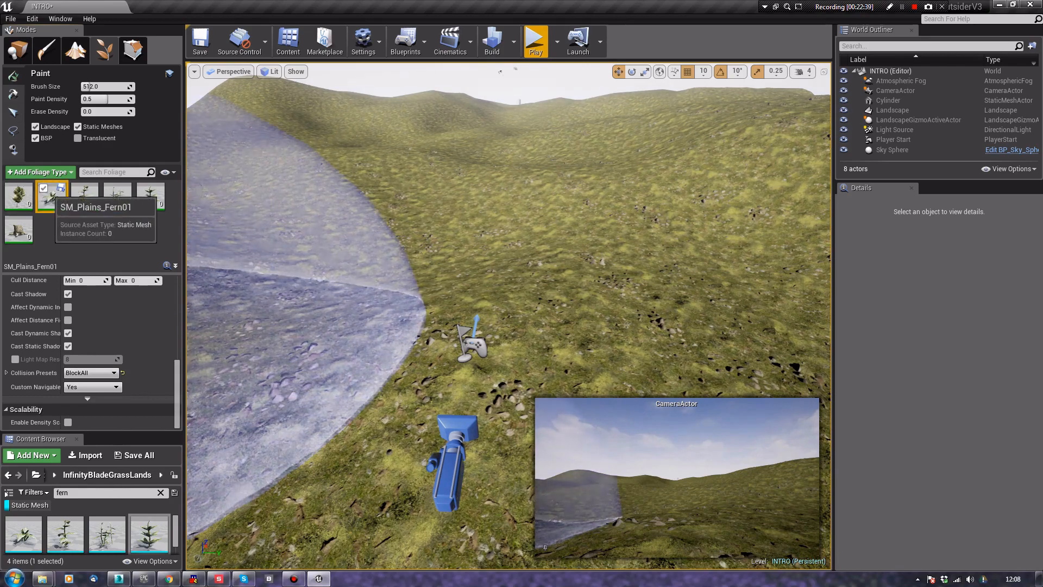
Set the SM_Plains_Fern01 foliage to Density 33, Radius 1 and Scale X from 0.25 to 0.75
click(52, 197)
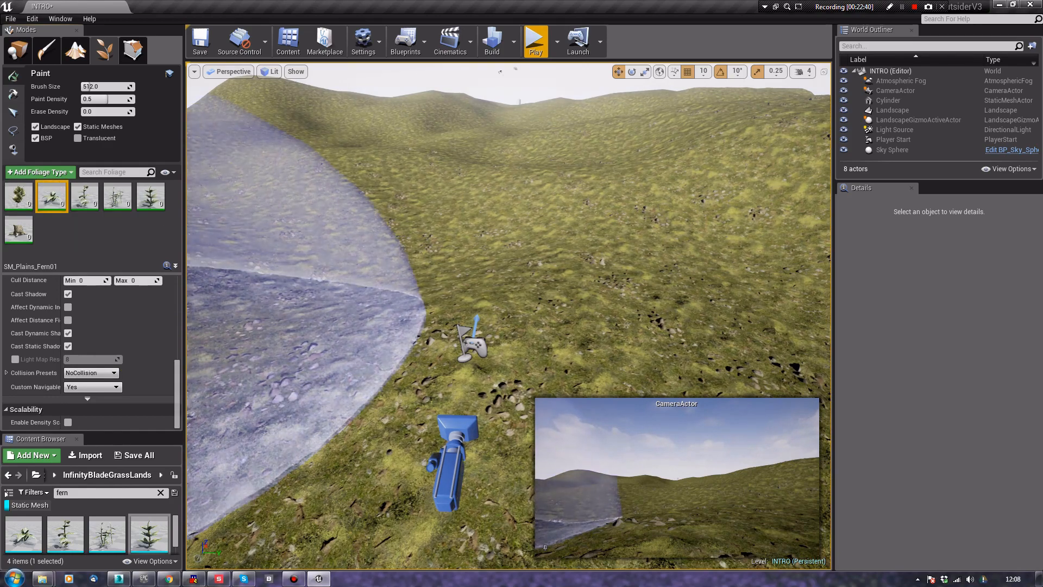
scroll(78, 351, up, 5)
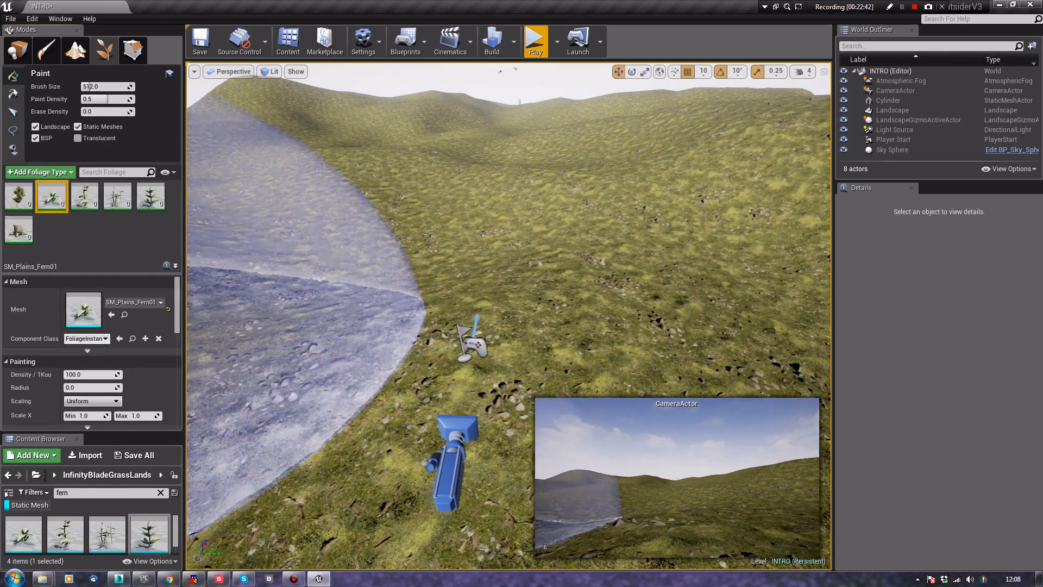
click(92, 375)
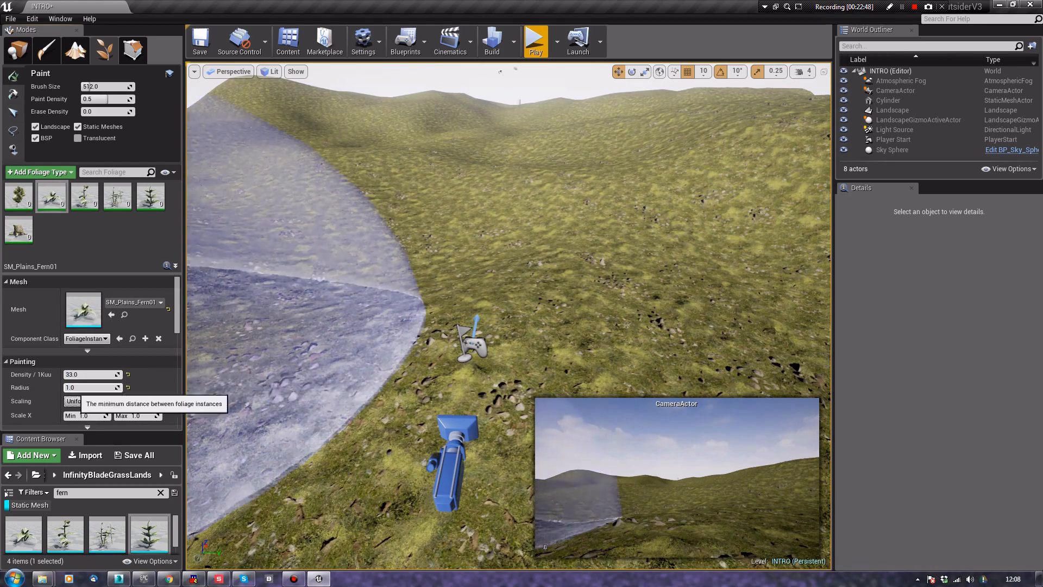
scroll(82, 353, down, 2)
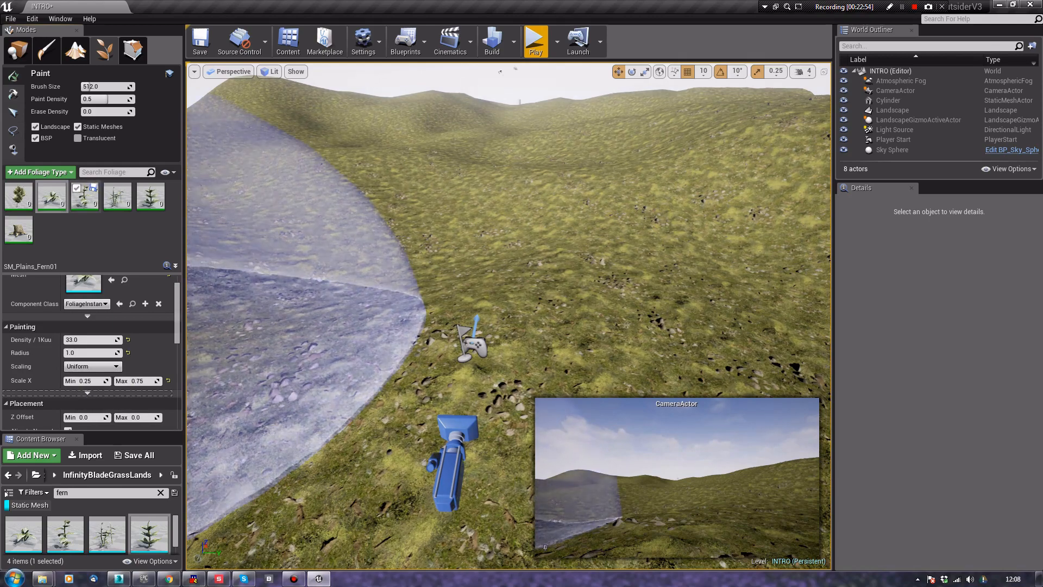
Set SM_Plains_Fern02 to SM_Plains_Fern04 together to Density 0.27, Radius 1 and Scale X from 0.35 to 0.88
click(84, 196)
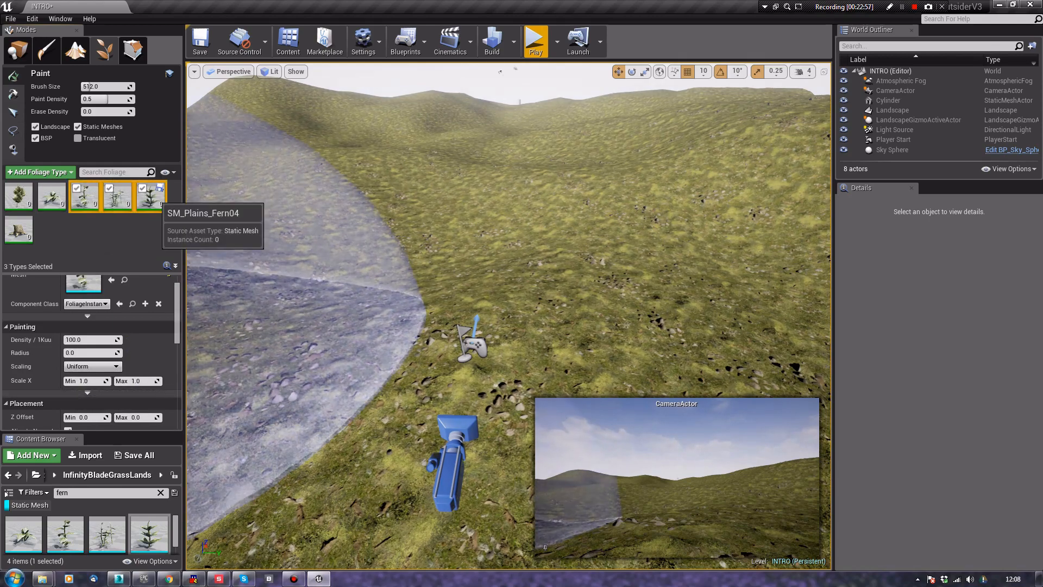
click(81, 339)
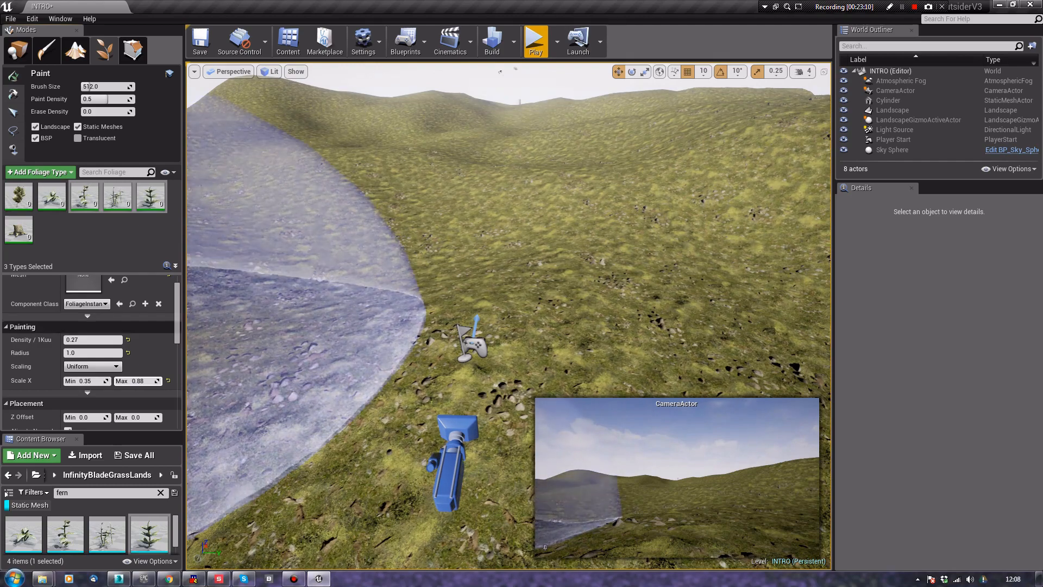
Set the SM_Plains_Tree_Stump01 foliage to Density 10, Radius 2 and Scale X from 0.8 to 1.2
click(19, 229)
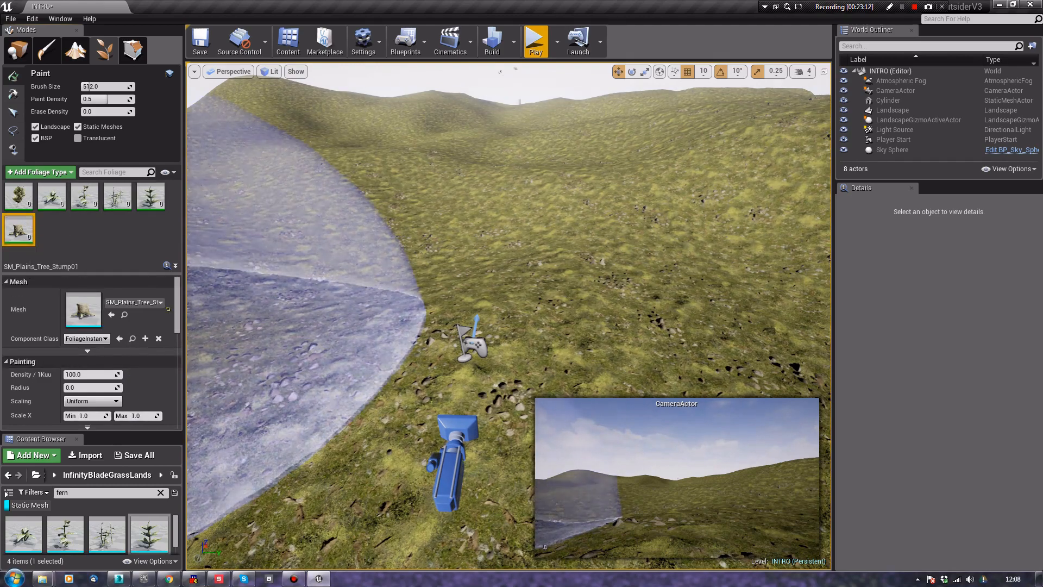
click(84, 374)
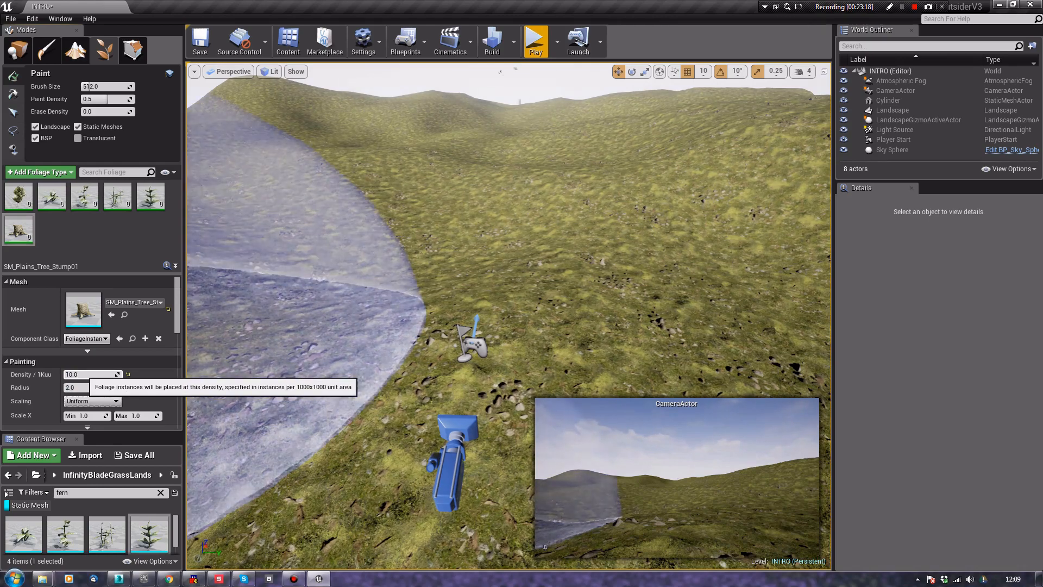
text(0)
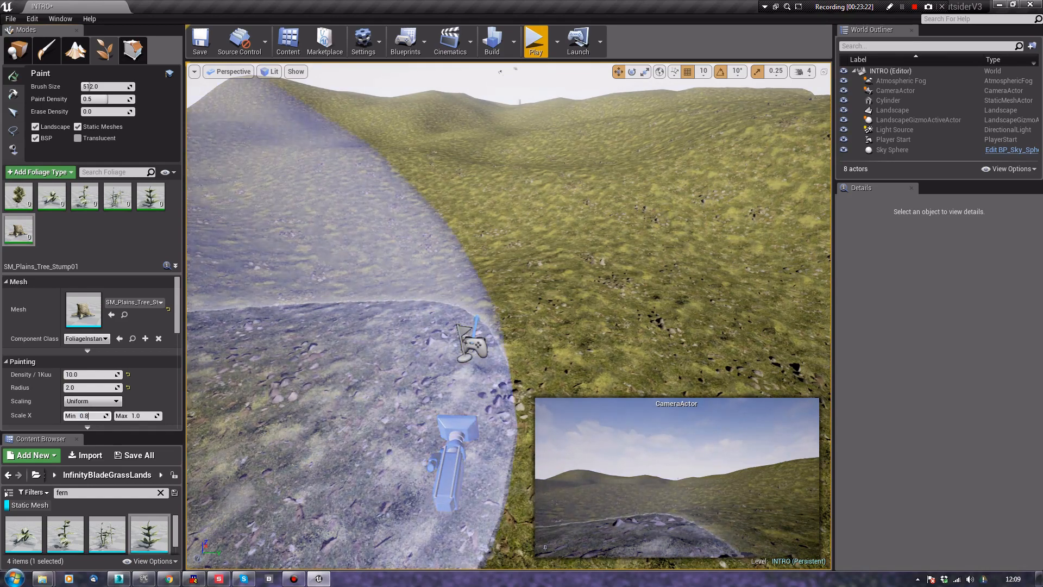
text(.8)
key(Tab)
text(1.2)
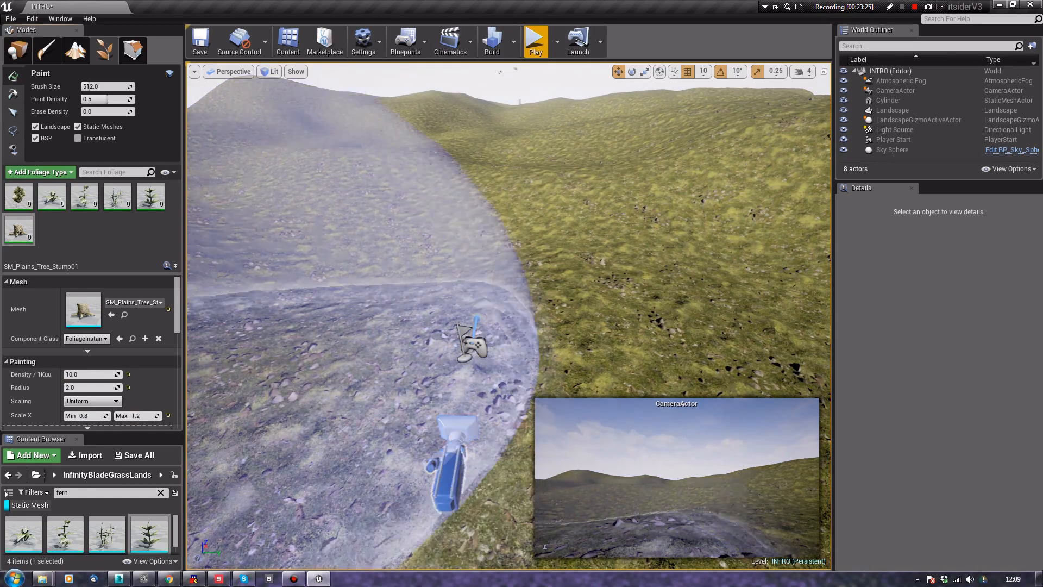
Paint a test stroke with all foliage types, undo it, and set the foliage brush size to 1024
click(489, 250)
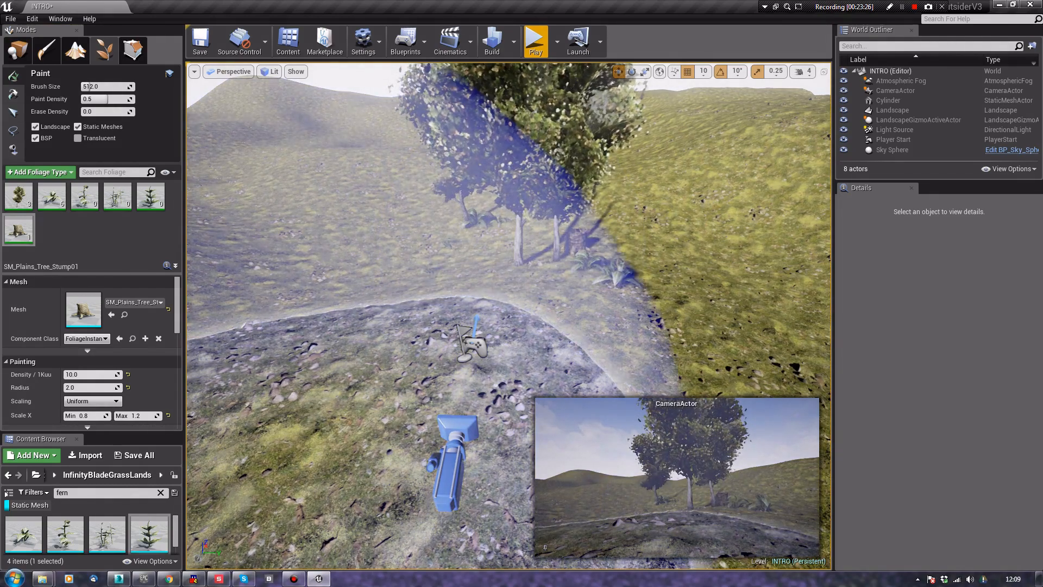
key(ctrl+z)
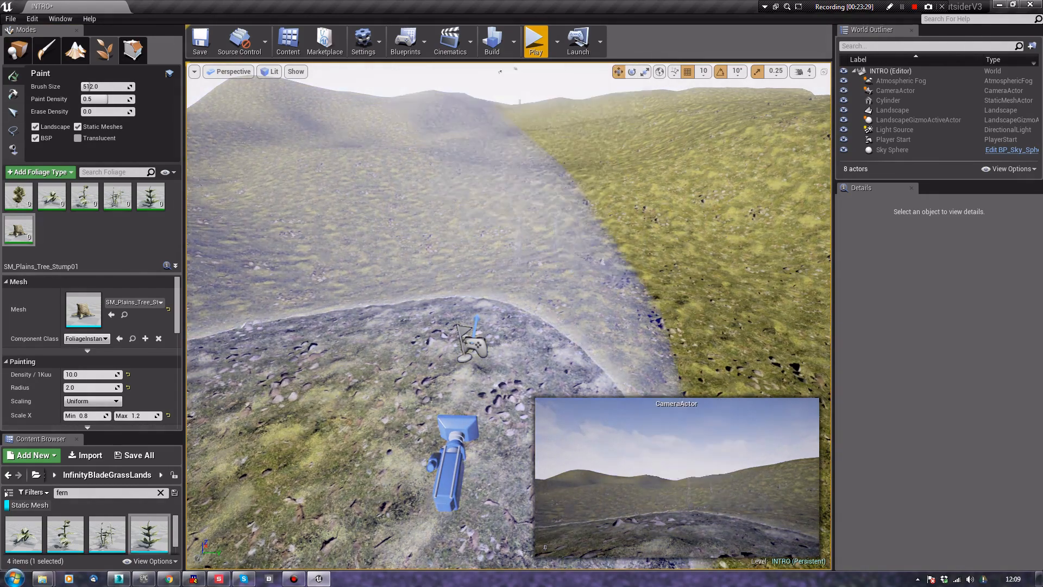
click(87, 86)
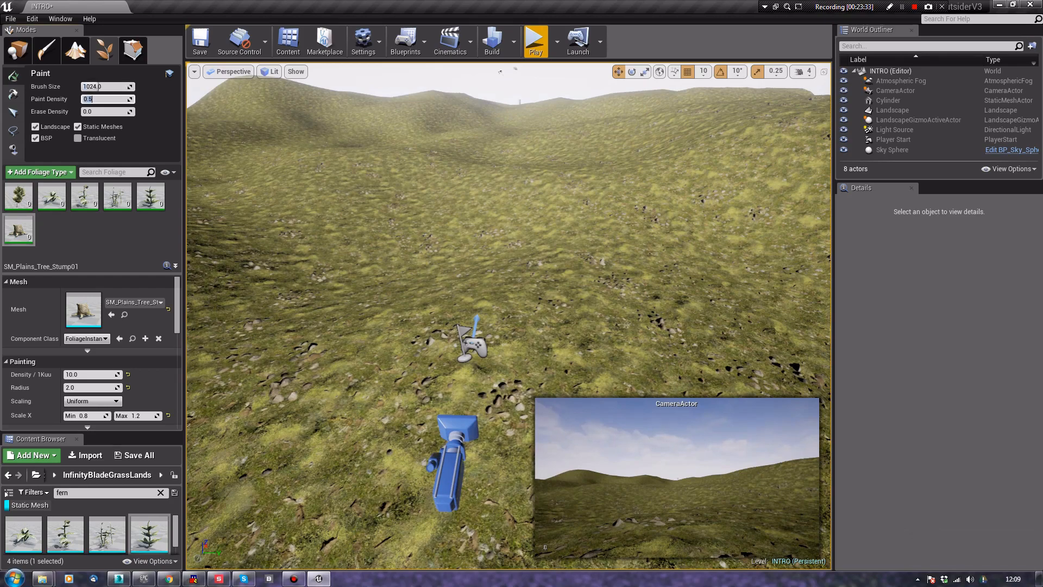
Paint trees, ferns and stumps over the slopes on both sides of the camera's view, keeping the middle clear
mouse_move(646, 244)
right_down()
mouse_move(635, 288)
mouse_move(499, 251)
right_up()
key(w)
key(s)
key(d)
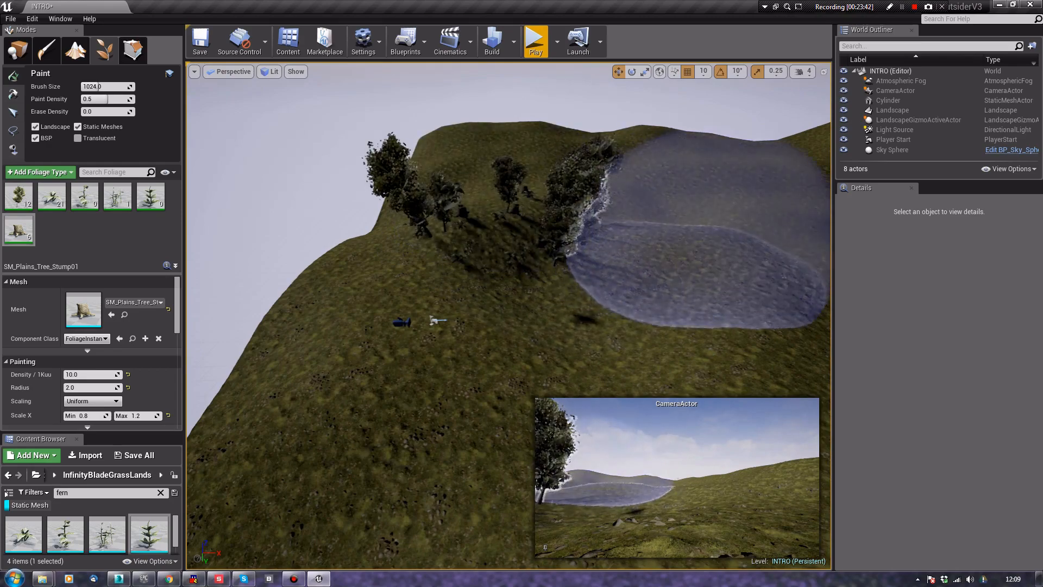
drag(720, 234, 625, 272)
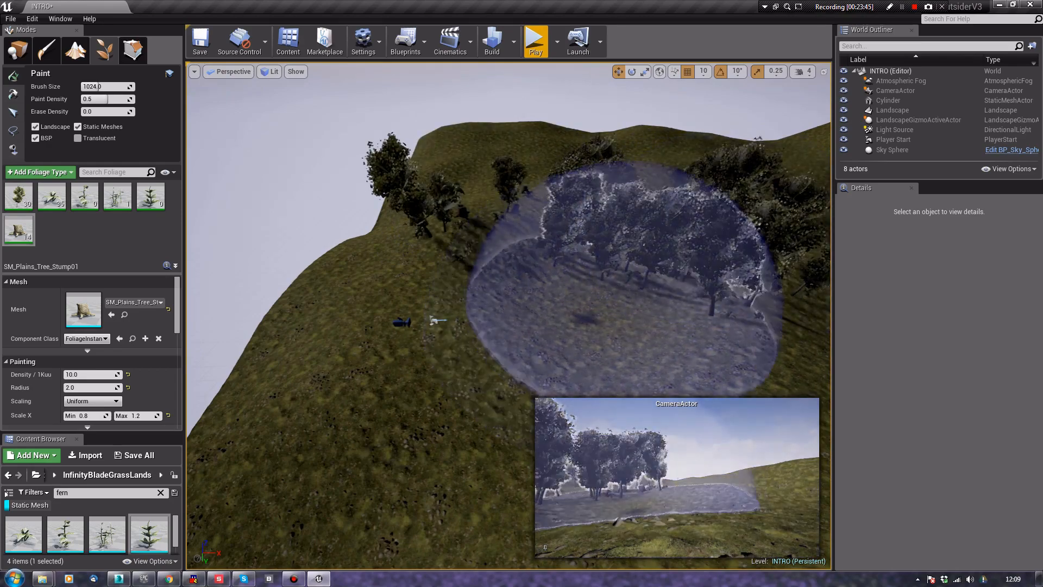
mouse_move(624, 267)
right_down()
mouse_move(728, 278)
mouse_move(647, 217)
mouse_move(521, 308)
right_up()
key(w)
key(s)
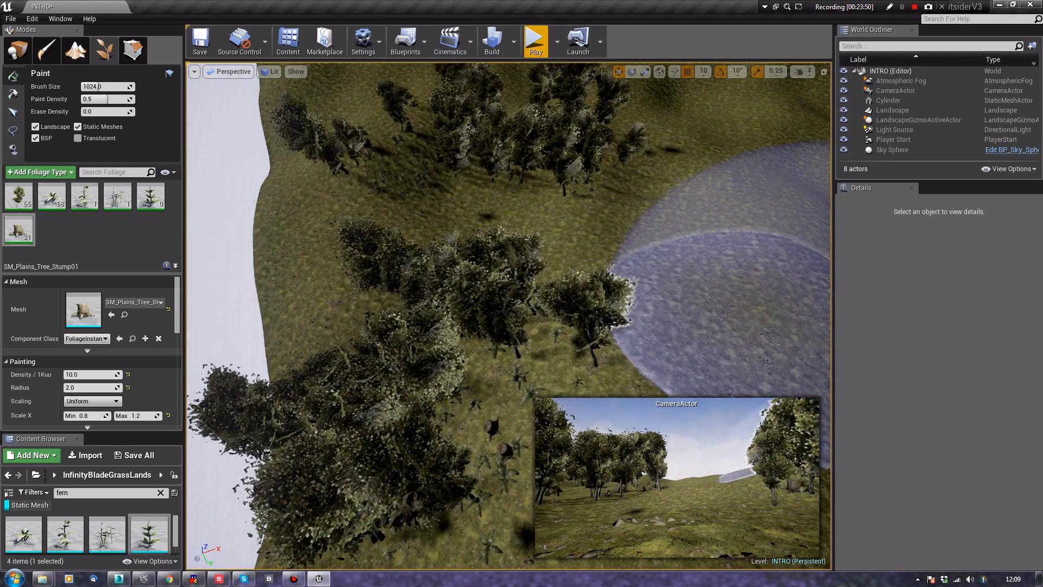
Extend the painted forest with all foliage types along the hillside bordering the open valley
mouse_move(804, 277)
right_down()
mouse_move(1019, 247)
mouse_move(1024, 223)
right_up()
key(w)
mouse_move(541, 216)
right_down()
mouse_move(549, 211)
mouse_move(470, 220)
mouse_move(433, 239)
right_up()
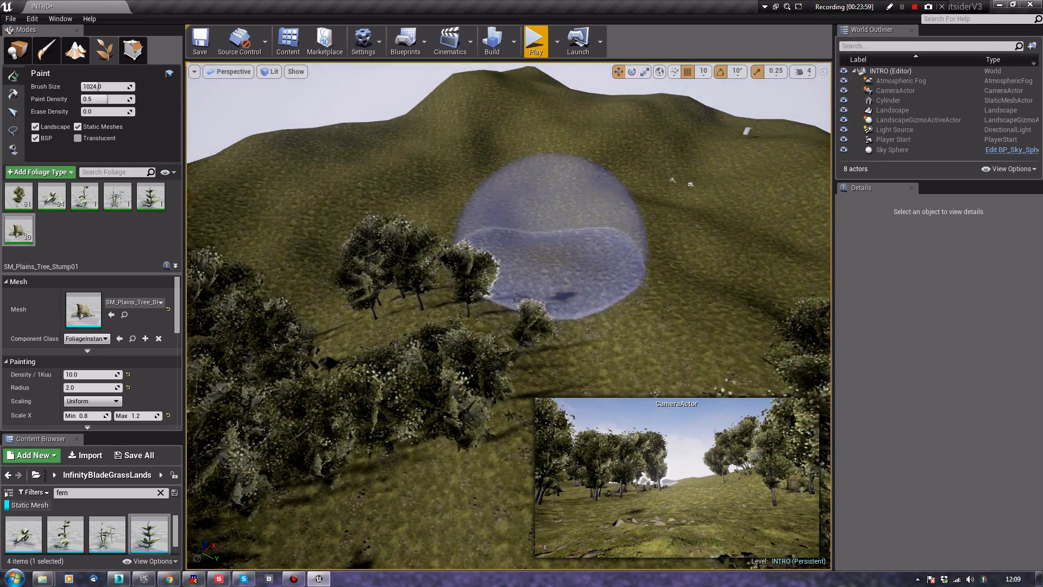
mouse_move(619, 243)
right_down()
mouse_move(730, 251)
mouse_move(766, 228)
mouse_move(799, 236)
right_up()
key(w)
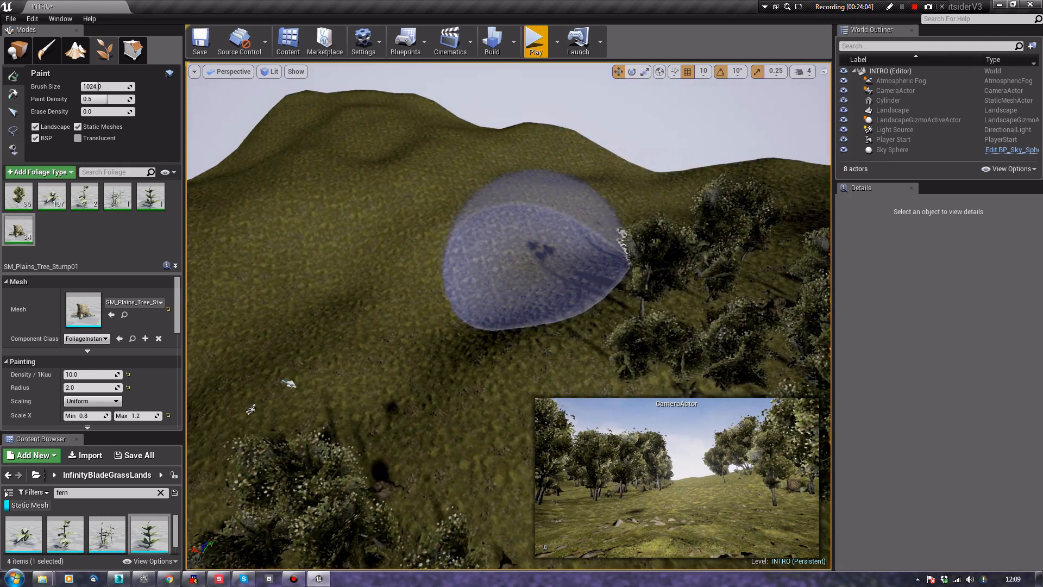
click(537, 253)
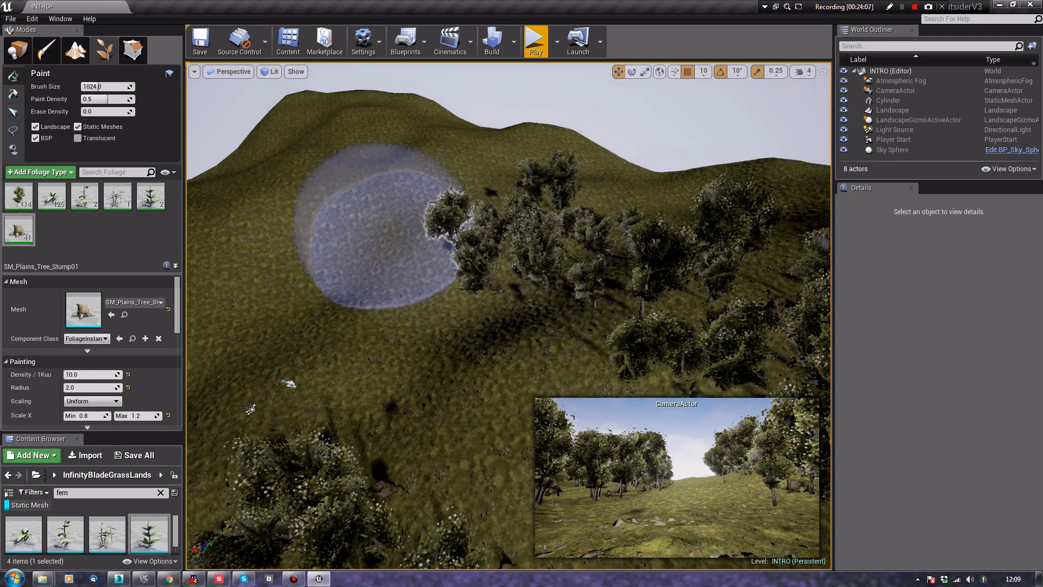
click(356, 220)
Paint all foliage types around the valley's far end near the cylinder and down its opposite slope
right_drag(353, 219, 315, 218)
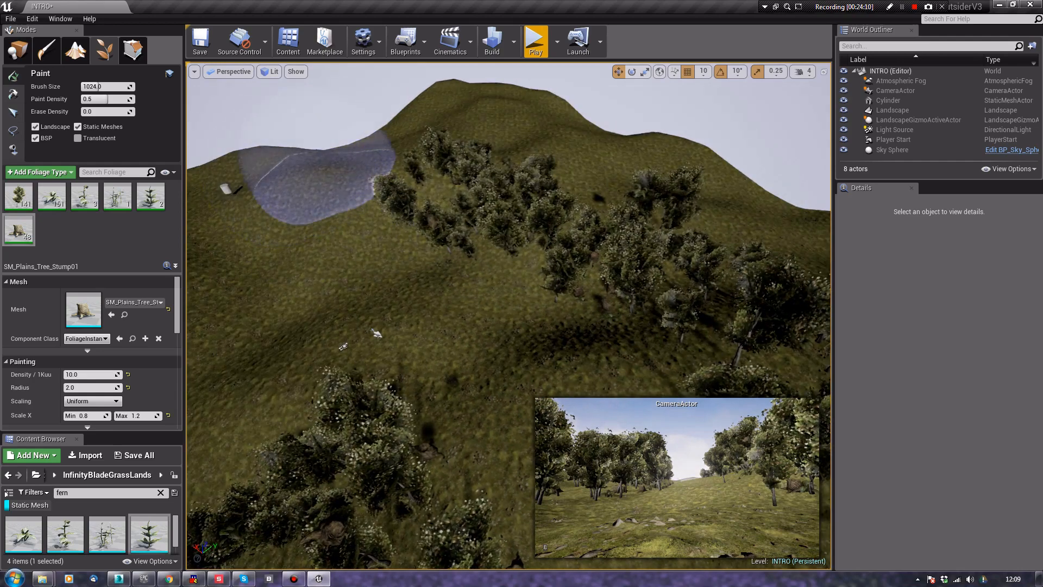
click(320, 178)
right_drag(311, 219, 271, 220)
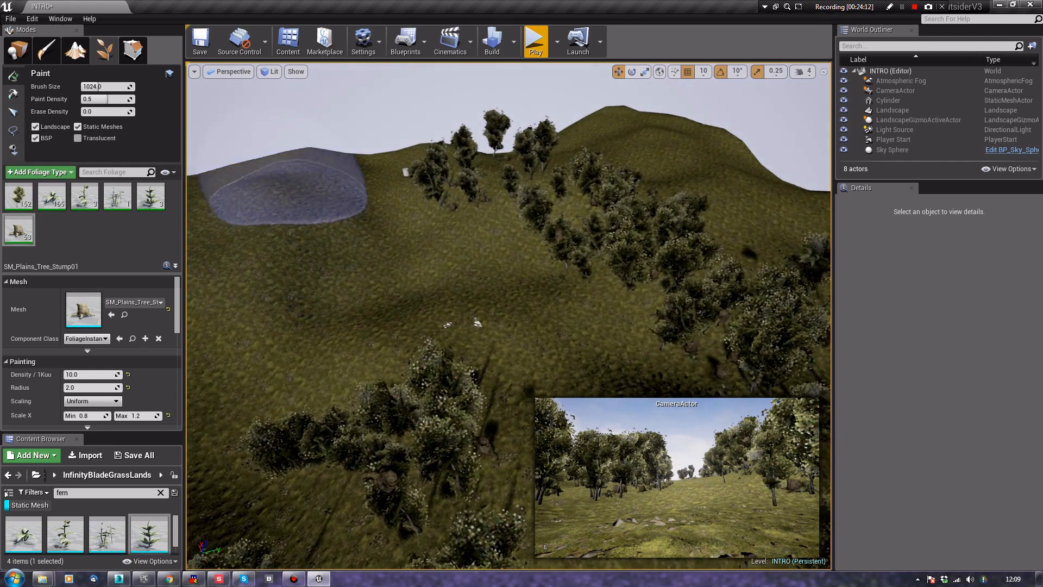
click(288, 179)
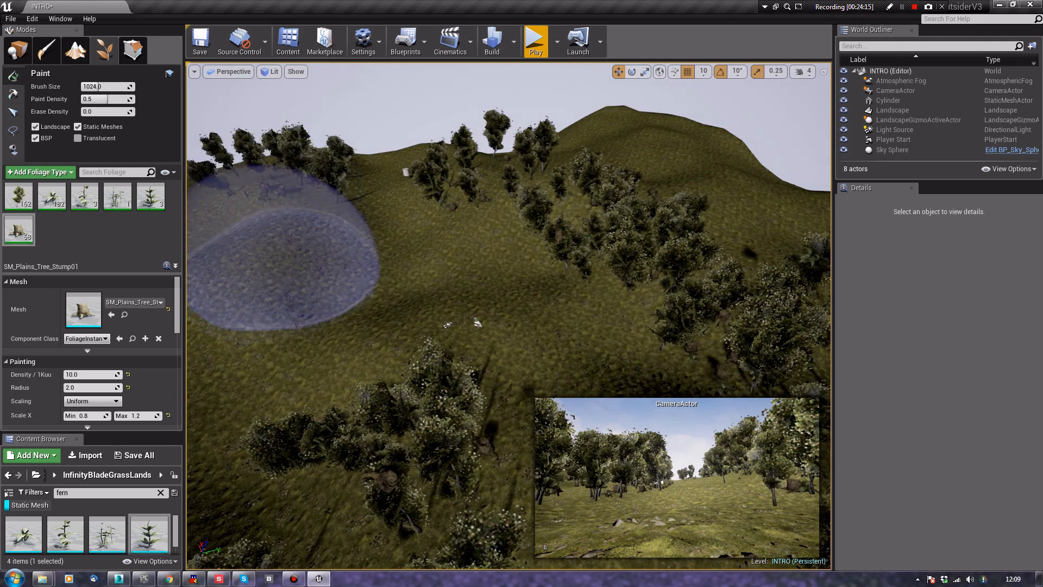
click(283, 256)
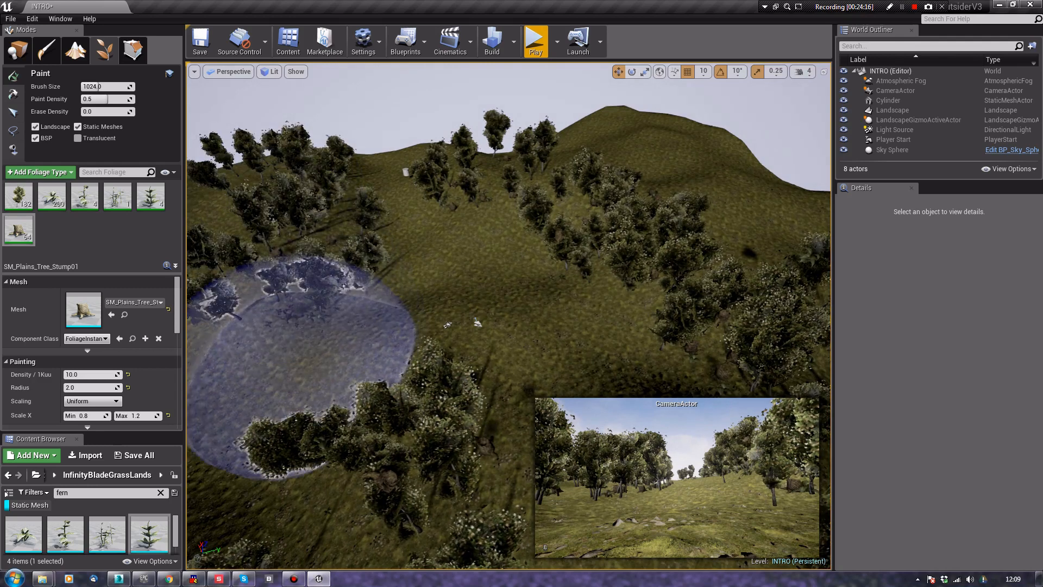
Reduce the foliage brush size to 574 and fill the bare gaps between the tree groups beside the camera
key(bracketleft)
key(bracketleft)
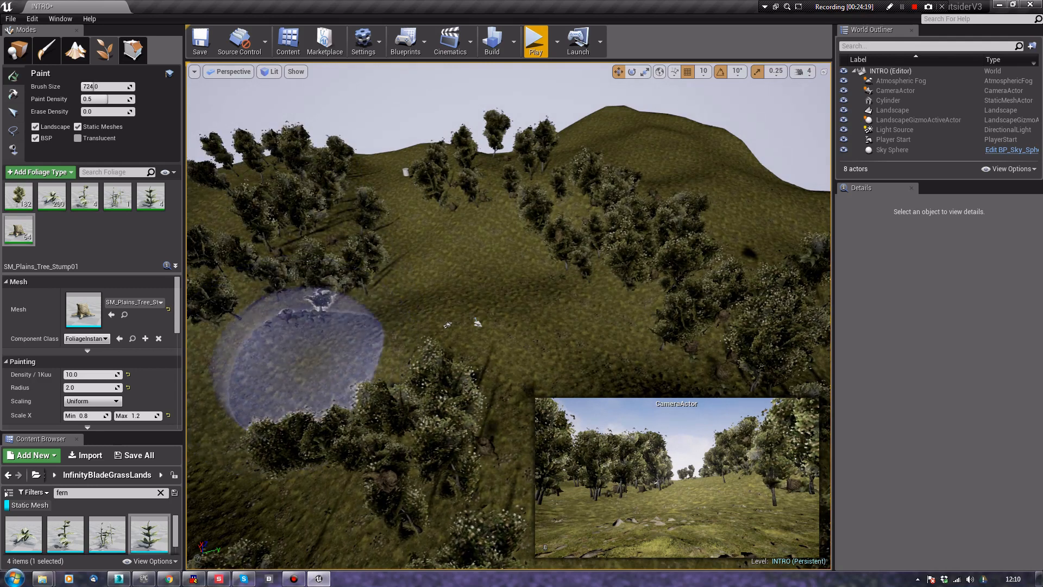
key(bracketleft)
key(bracketleft)
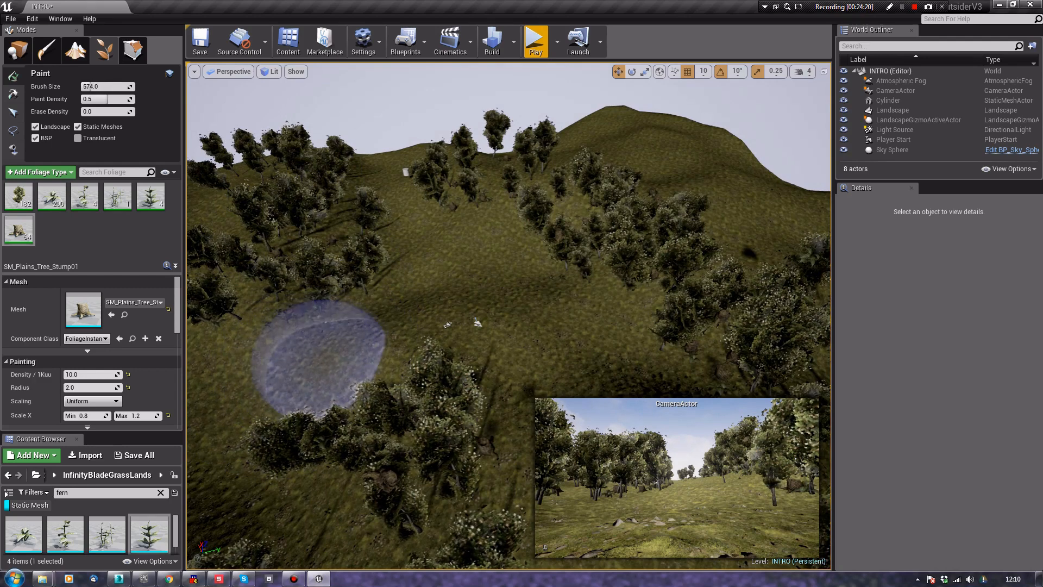
click(354, 356)
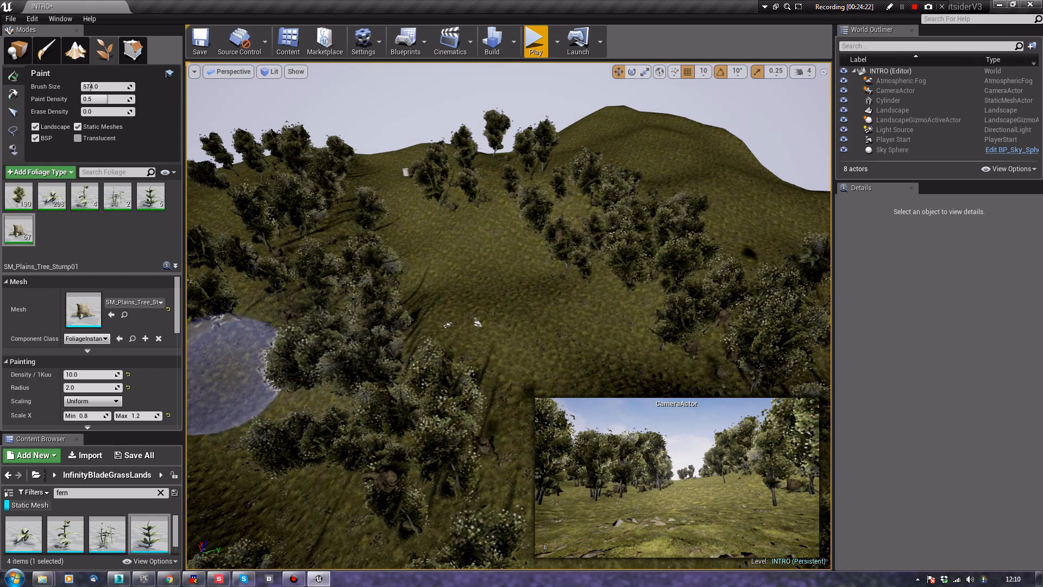
click(214, 390)
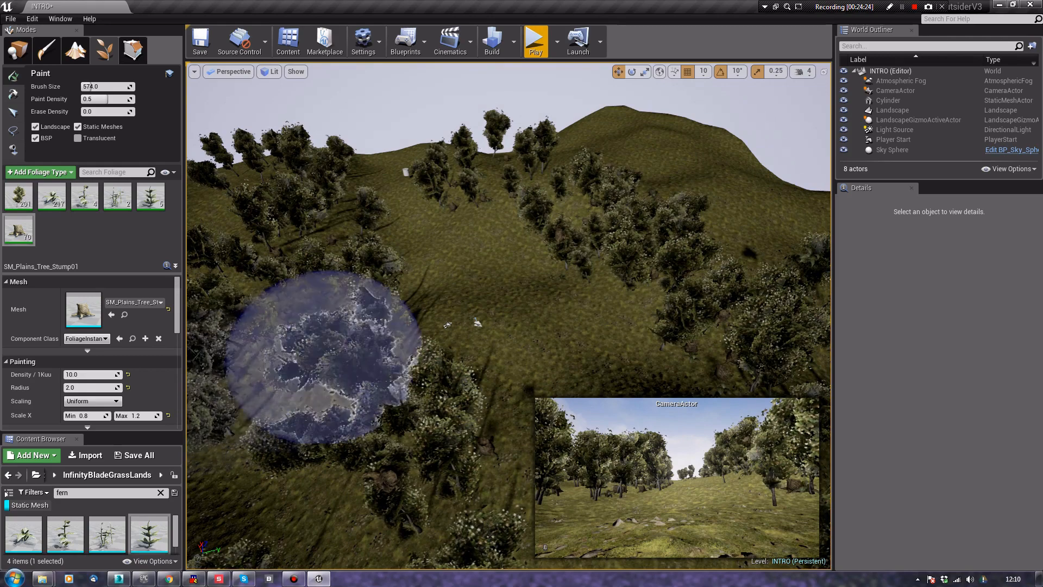
Paint foliage over the distant hilltop, then enlarge the brush to 774 and paint the slope below it
mouse_move(649, 130)
mouse_down()
mouse_move(652, 114)
mouse_move(618, 128)
mouse_move(578, 174)
mouse_up()
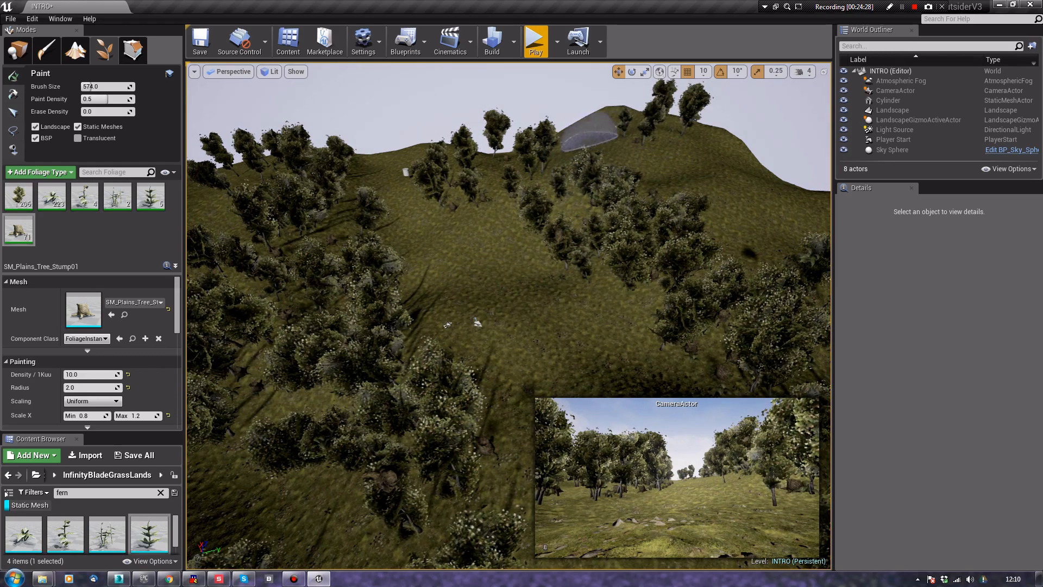
drag(591, 122, 706, 174)
key(bracketright)
key(bracketright)
key(bracketright)
key(bracketright)
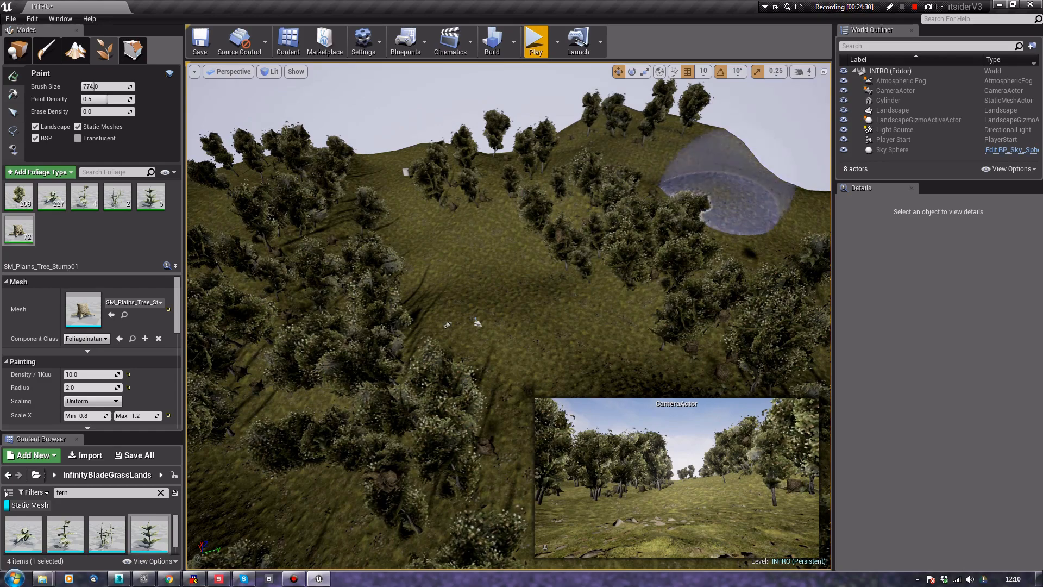
click(716, 193)
Exclude the cherry tree and stump from painting and paint only ferns through the clearing between the trees
mouse_move(589, 275)
right_down()
mouse_move(595, 296)
mouse_move(663, 318)
mouse_move(522, 321)
mouse_move(535, 320)
right_up()
right_drag(539, 241, 487, 232)
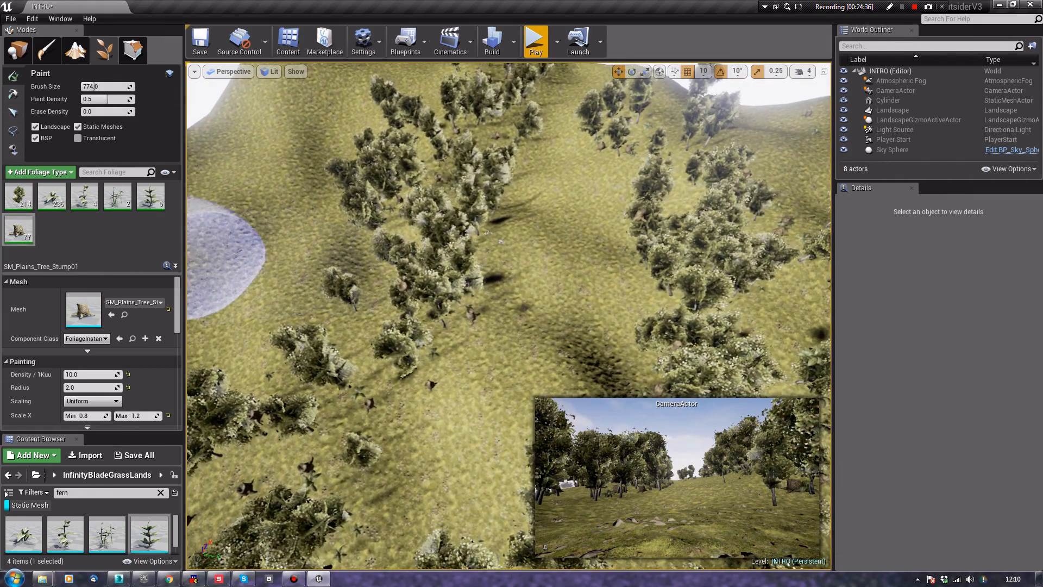
click(11, 188)
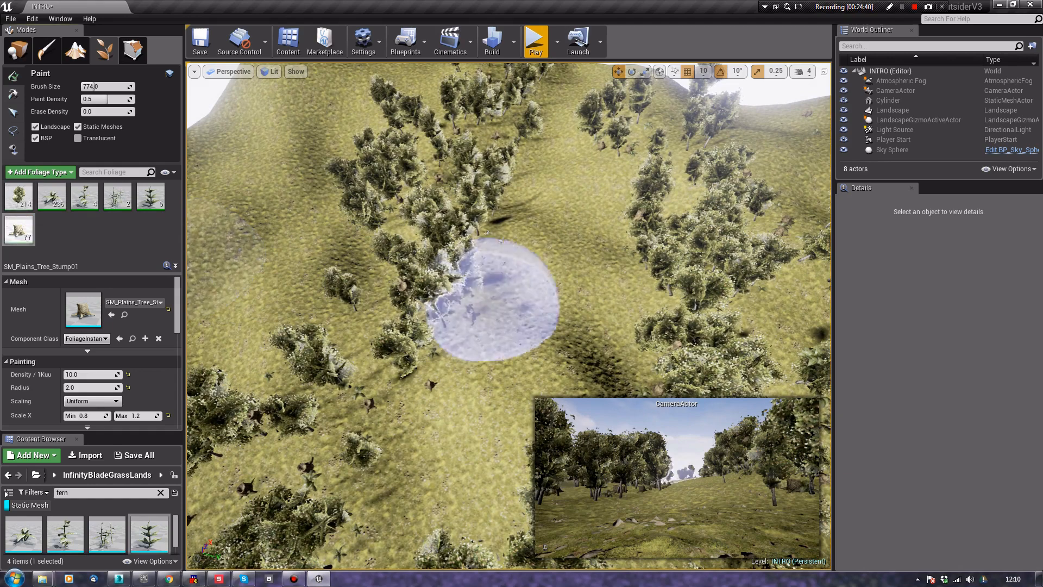
mouse_move(501, 326)
mouse_down()
mouse_move(484, 442)
mouse_move(454, 419)
mouse_move(525, 389)
mouse_move(559, 326)
mouse_move(547, 299)
mouse_up()
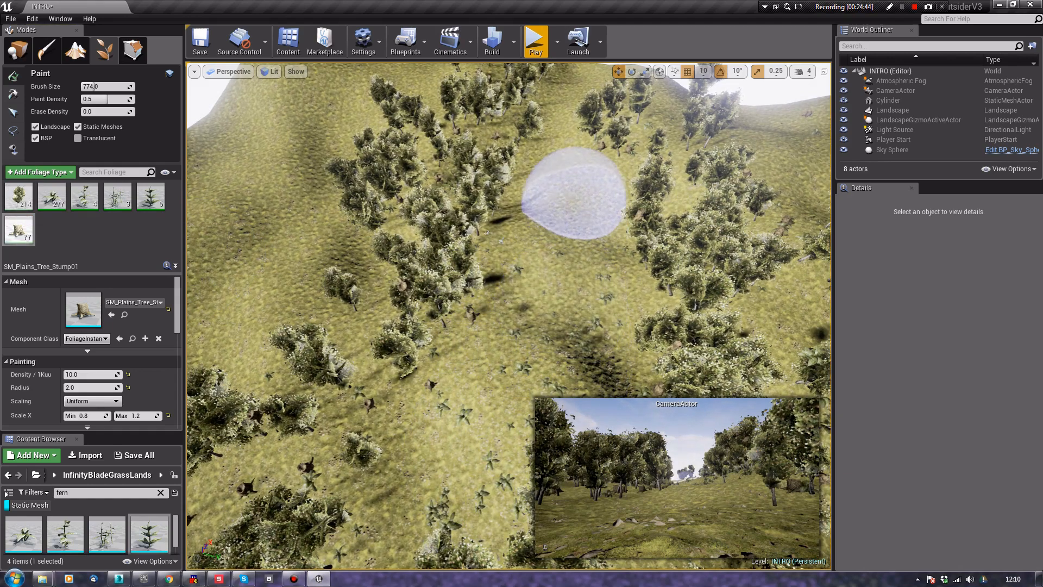
Try painting ferns on the ground right in front of the camera, and undo that stroke
right_drag(487, 232, 389, 312)
drag(424, 365, 441, 370)
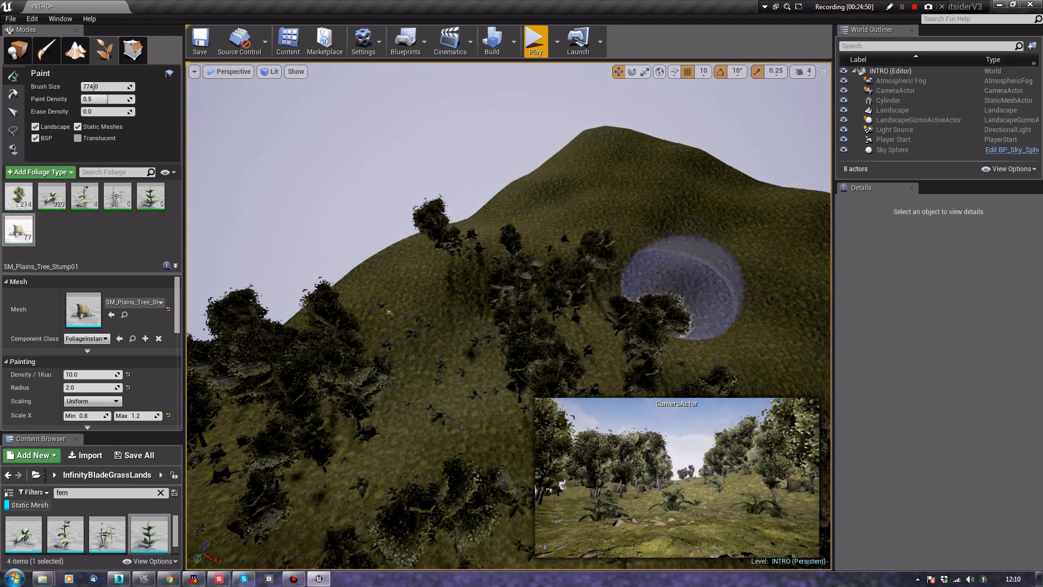
mouse_move(388, 312)
right_down()
mouse_move(757, 345)
mouse_move(673, 259)
mouse_move(618, 257)
right_up()
key(ctrl+z)
key(s)
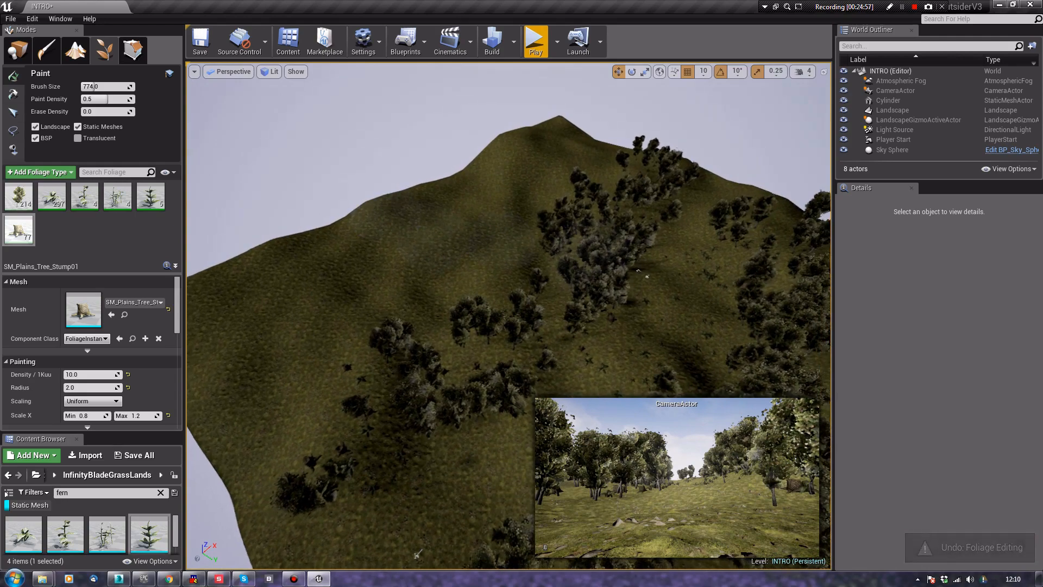
Leave foliage painting and play-test the level by walking the character through the clearing between the trees
click(15, 57)
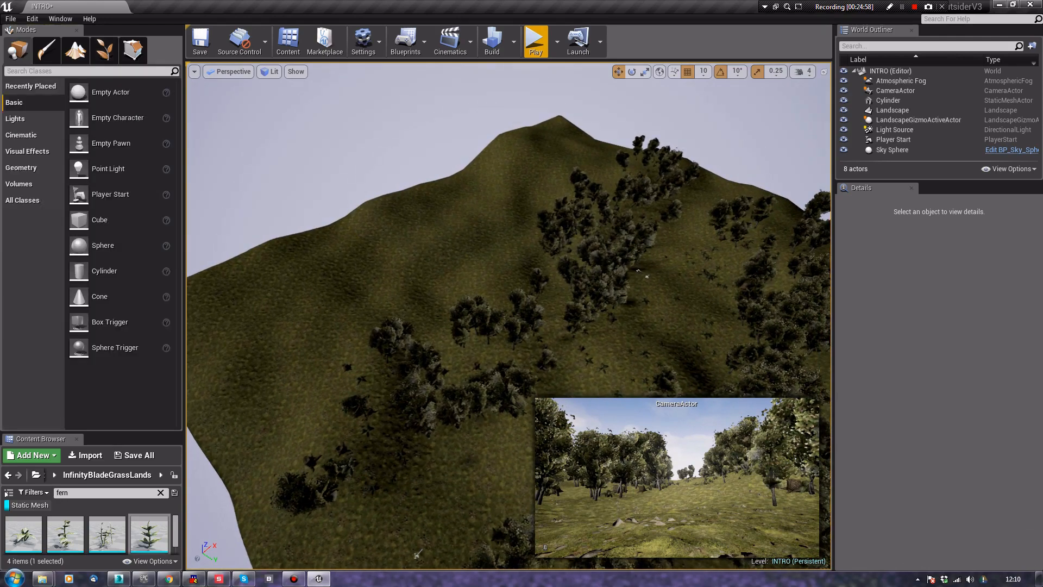
mouse_move(429, 260)
right_down()
mouse_move(427, 348)
mouse_move(425, 281)
right_up()
key(w)
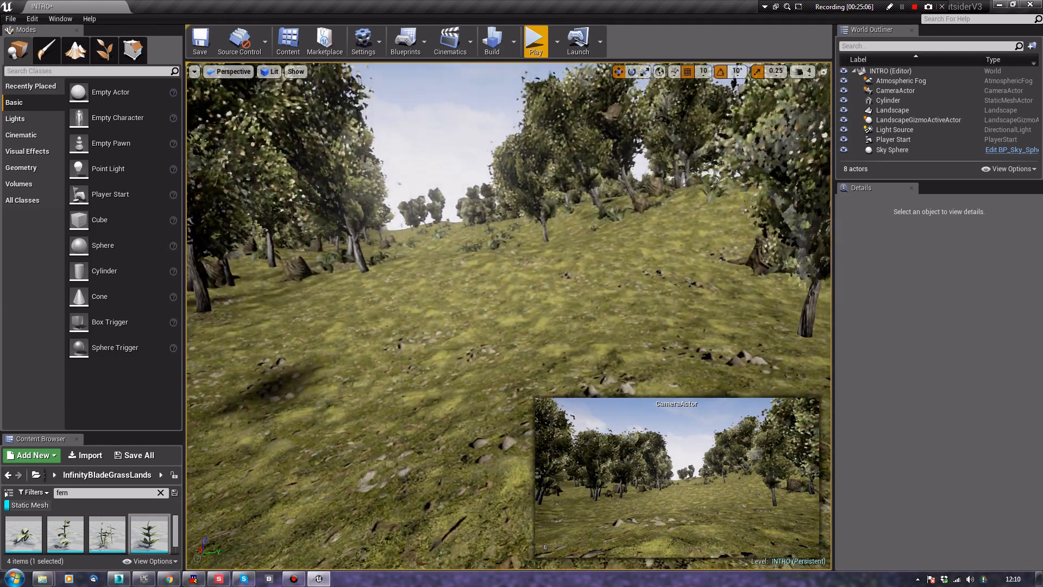
click(535, 44)
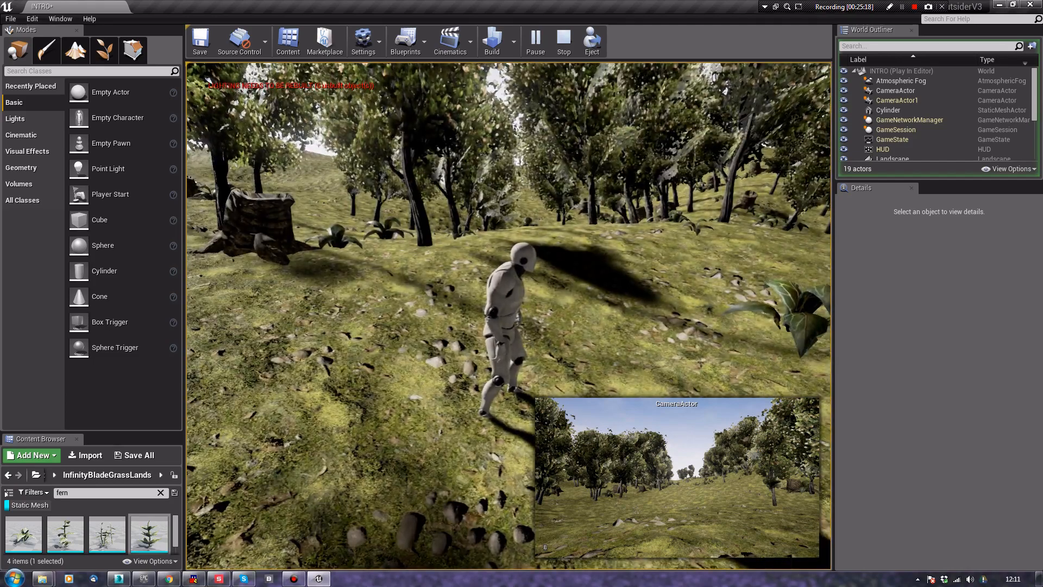
key(w)
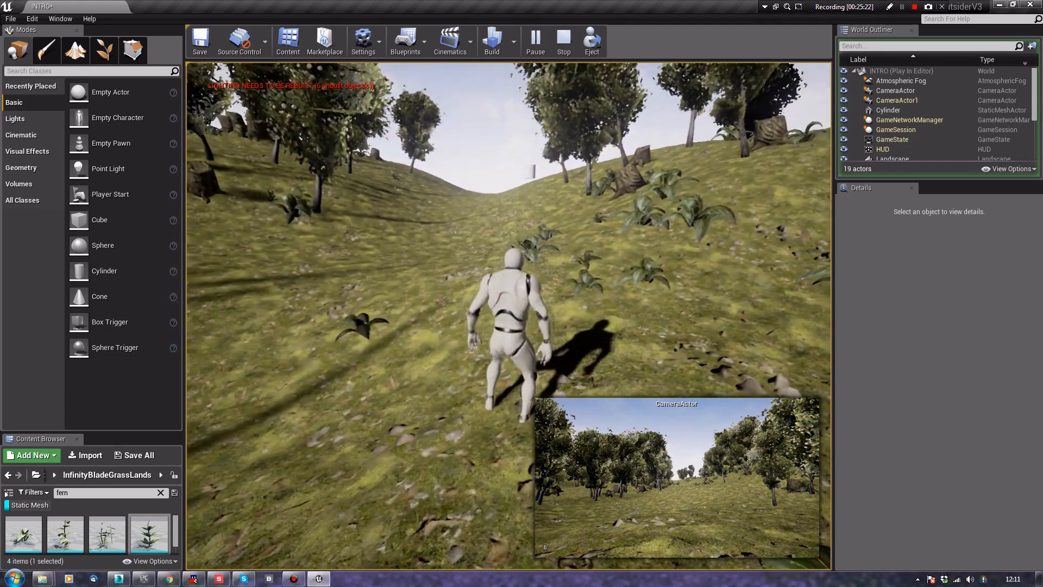
key(Escape)
Return to foliage painting and remove the SM_Plains_Tree_Stump01 foliage type together with its placed stumps
click(75, 49)
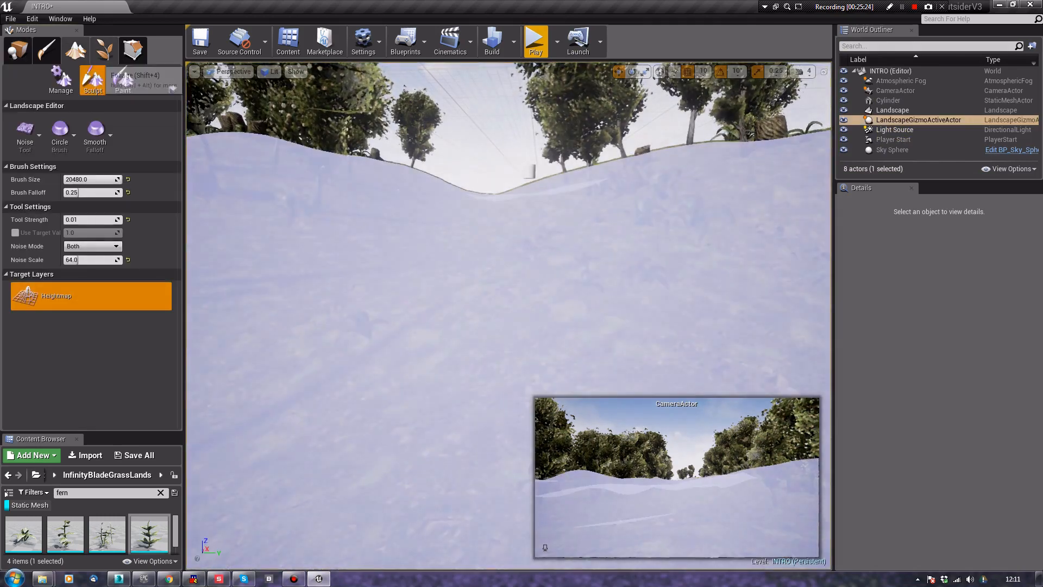
click(104, 49)
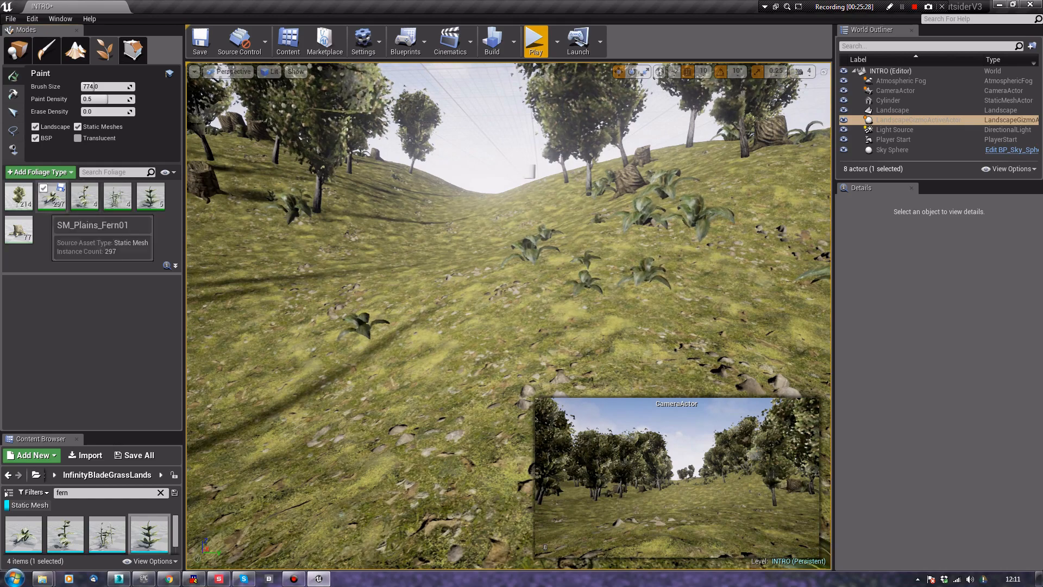
click(19, 229)
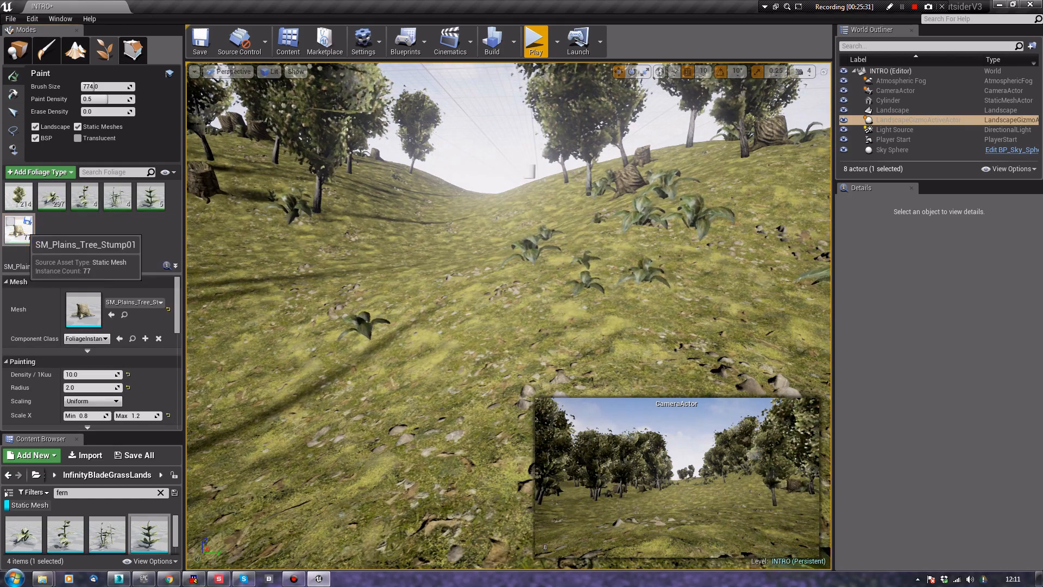
right_click(21, 228)
click(45, 282)
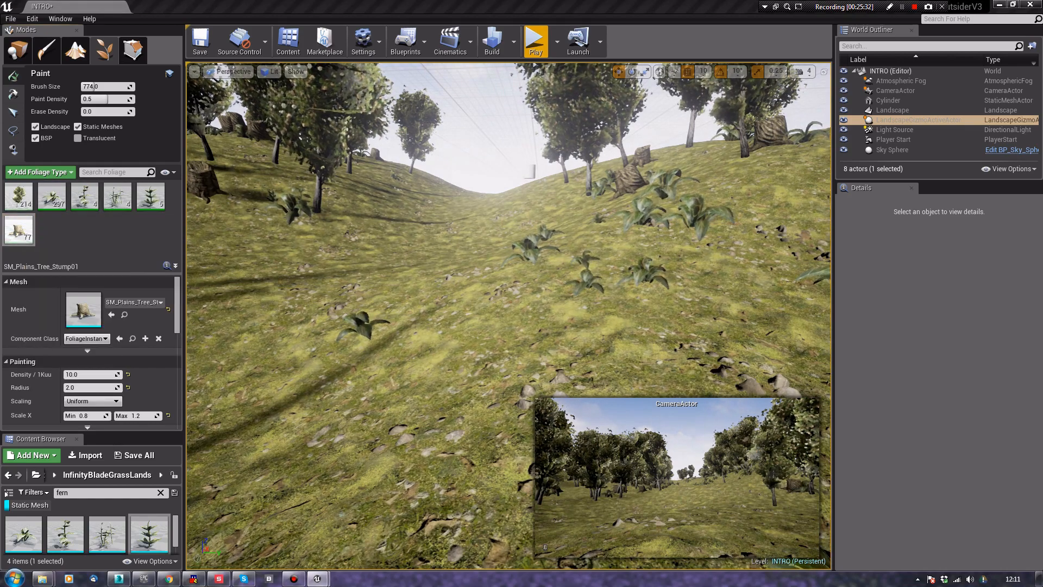
Raise the foliage paint density to 2.0 and paint more ferns along both sides of the valley floor
click(548, 315)
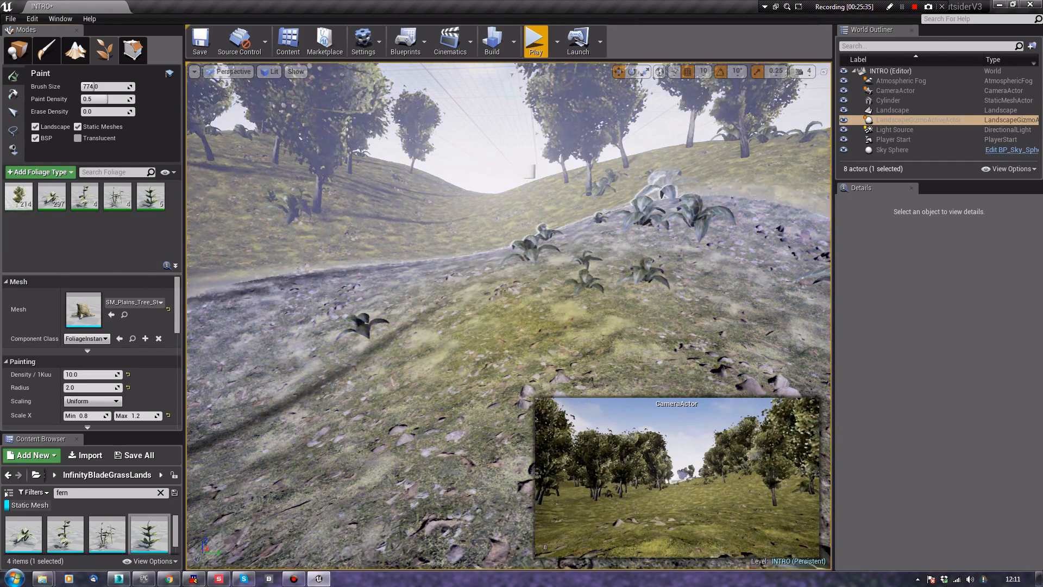
right_click(444, 220)
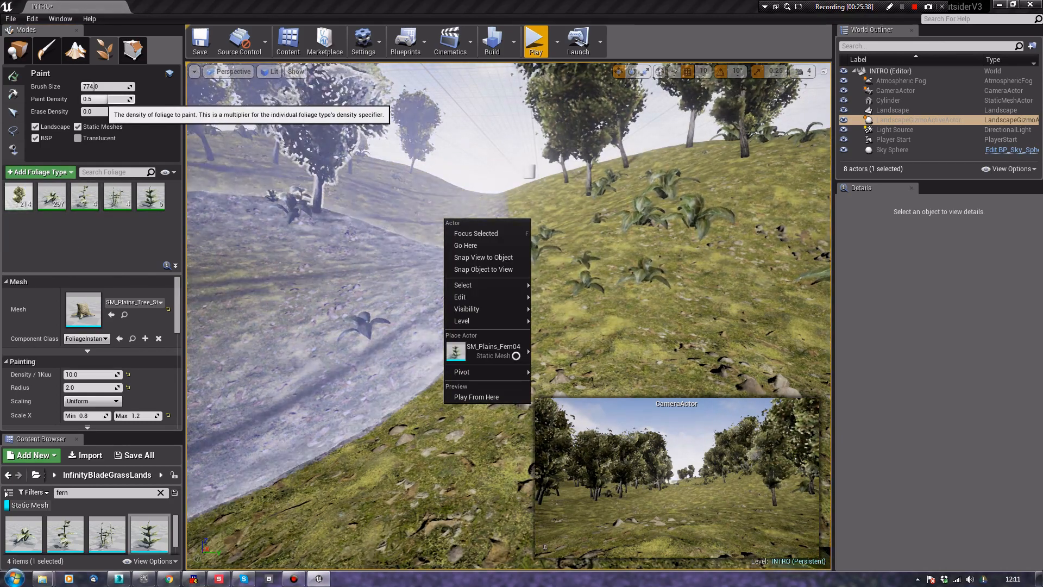
click(102, 102)
click(104, 99)
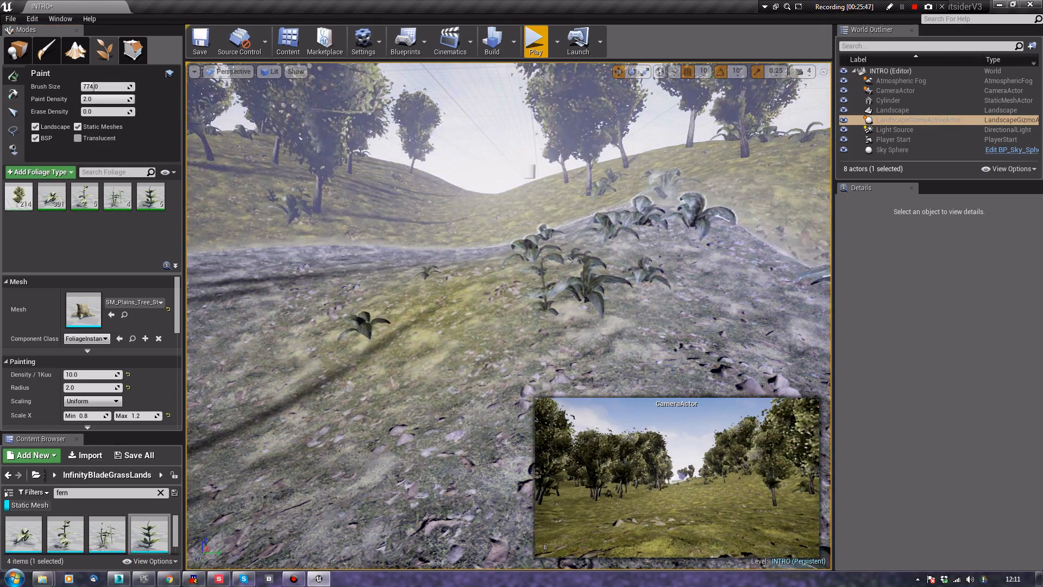
click(380, 336)
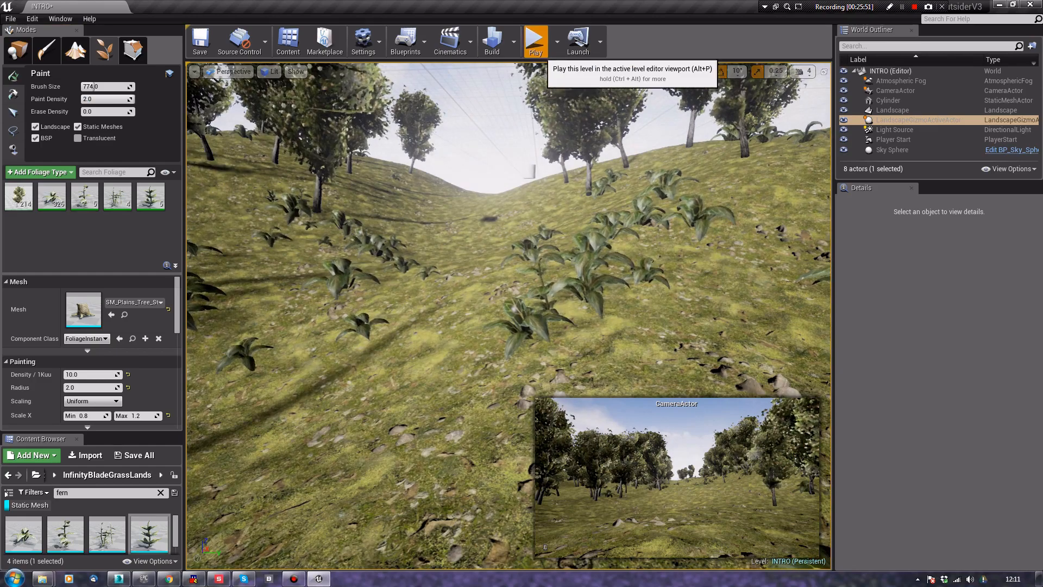
Play-test the level and walk the character through the valley to check the added ferns
click(535, 43)
key(w)
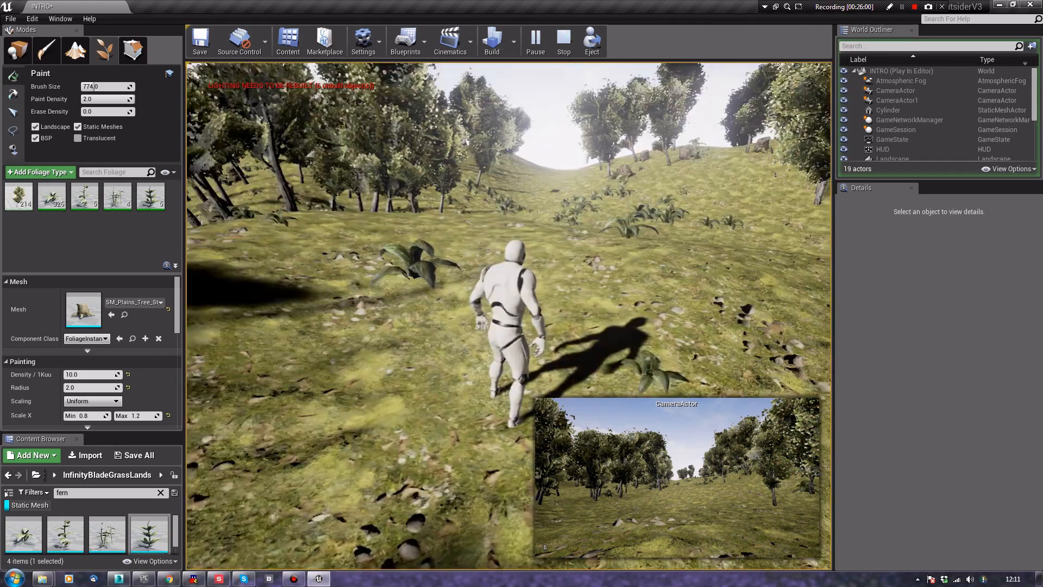
key(Escape)
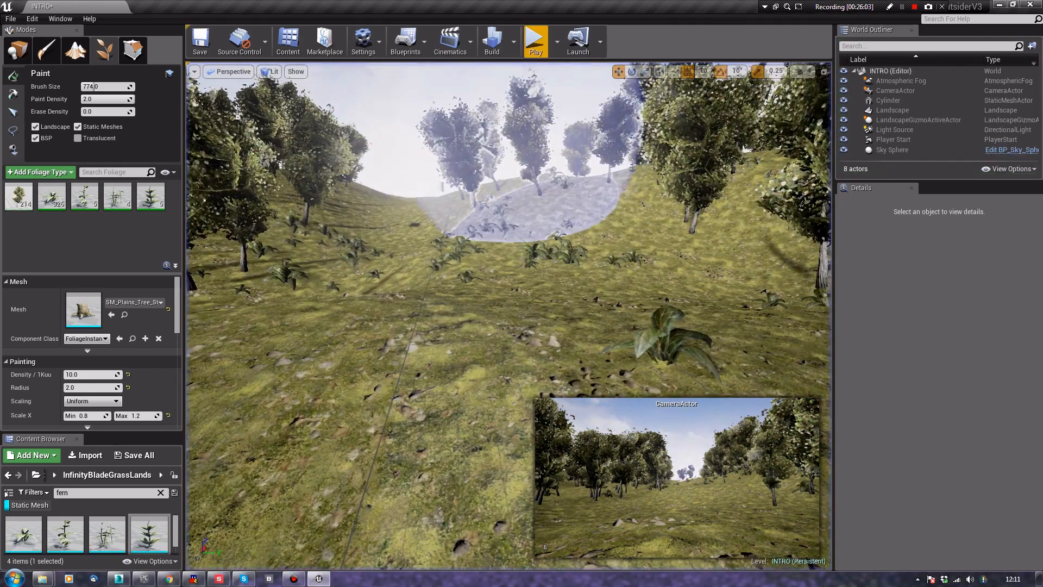
Rotate the directional Light Source by 30° and a further -130° on the same axis to cast long tree shadows across the clearing
click(17, 50)
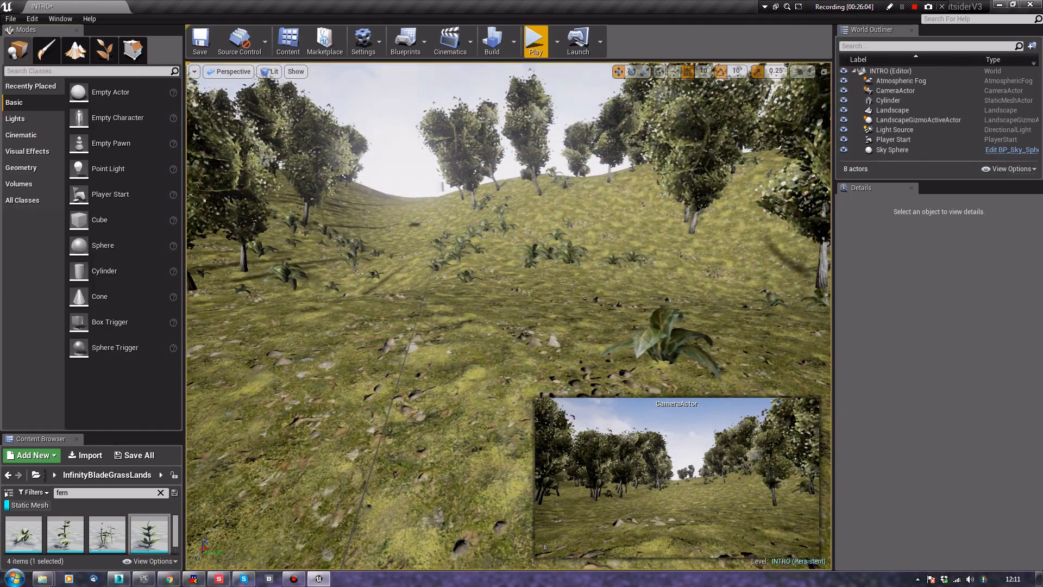
click(895, 129)
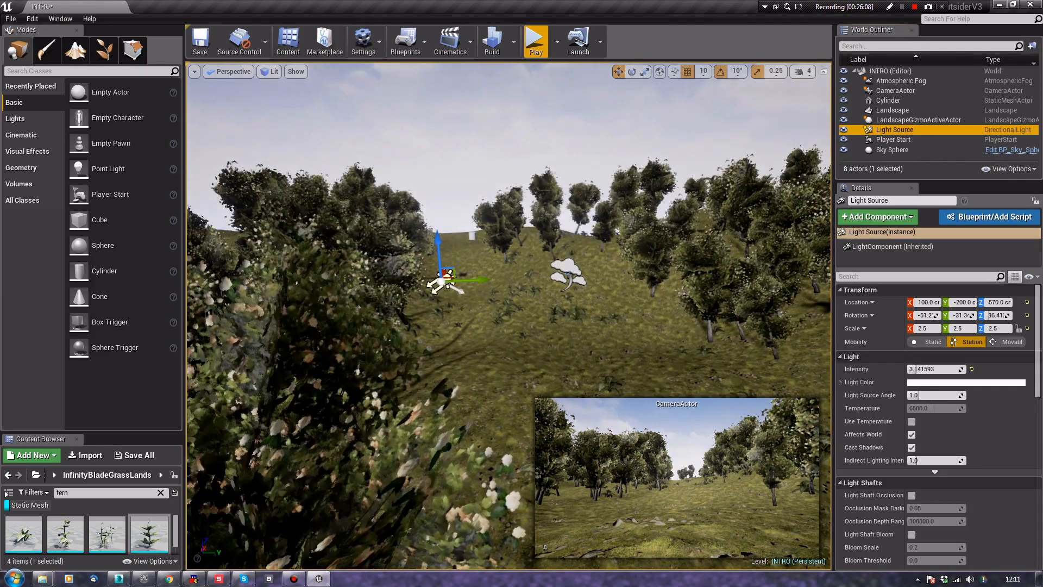
right_drag(508, 304, 478, 337)
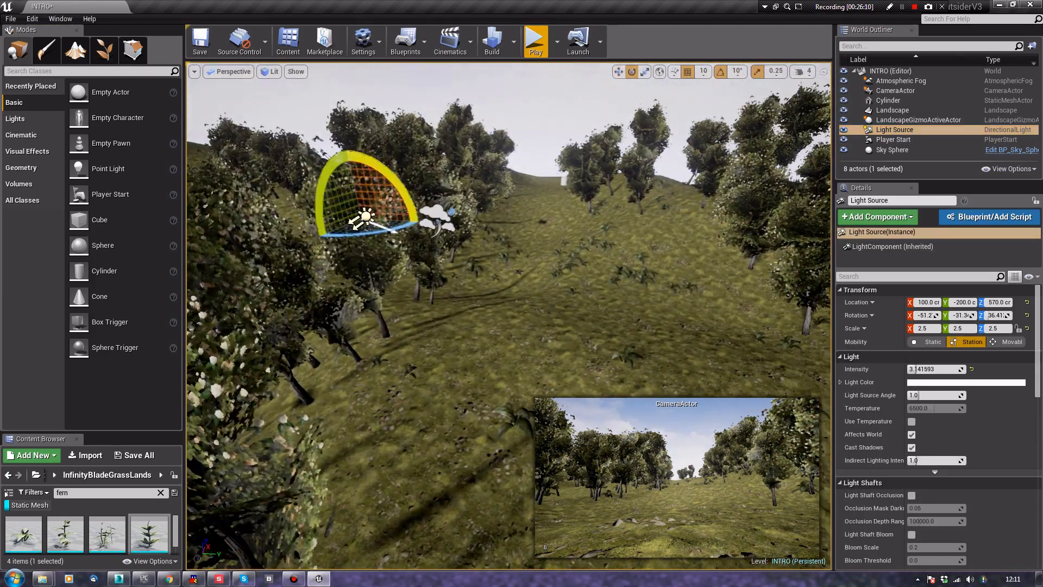
drag(326, 201, 383, 177)
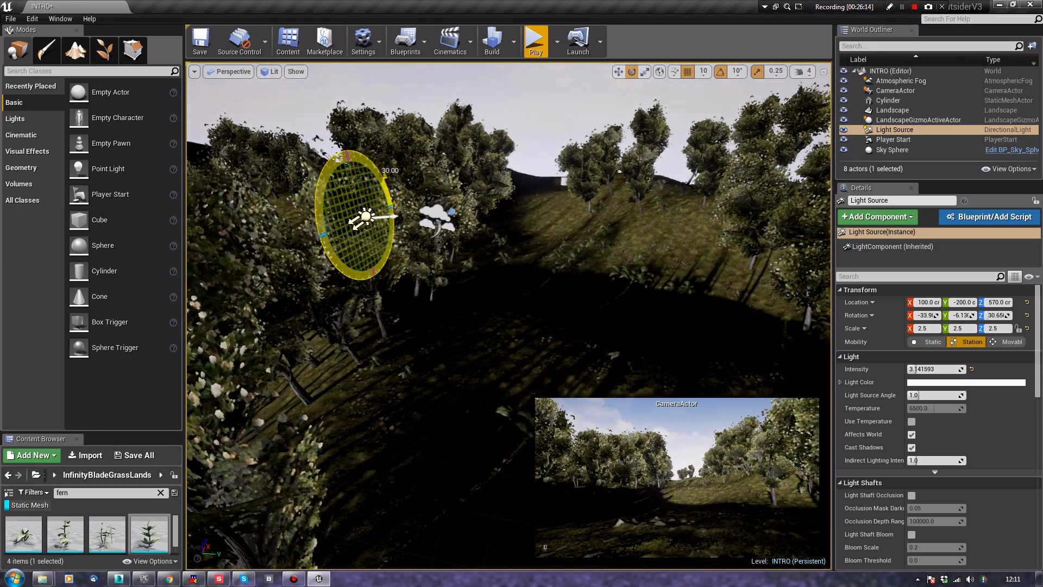
drag(383, 176, 348, 294)
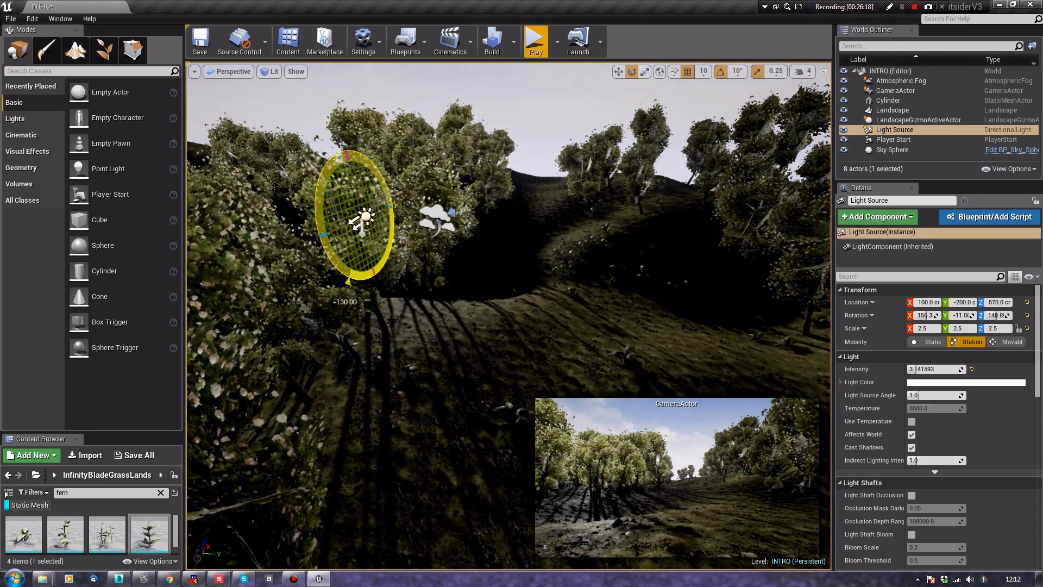
Enable Light Shaft Occlusion and Light Shaft Bloom on the Light Source
key(w)
mouse_move(434, 304)
right_down()
mouse_move(424, 307)
mouse_move(438, 309)
right_up()
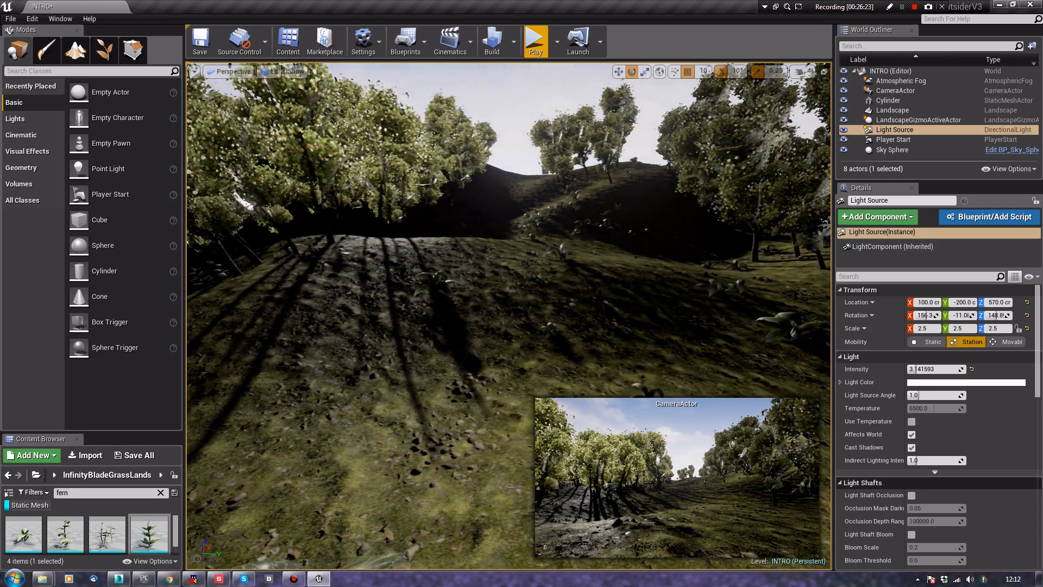
scroll(934, 380, down, 3)
click(911, 409)
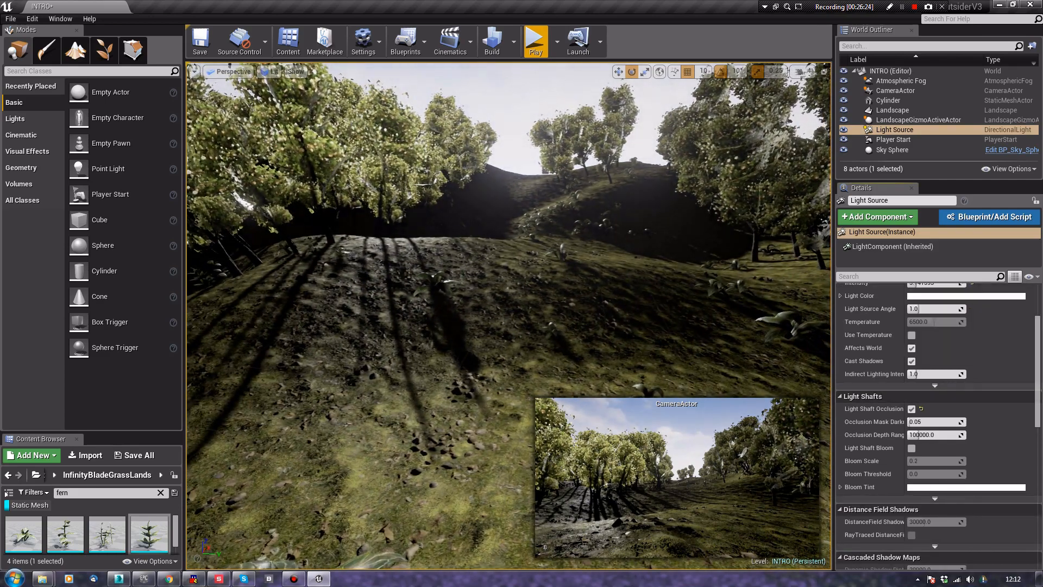
click(911, 448)
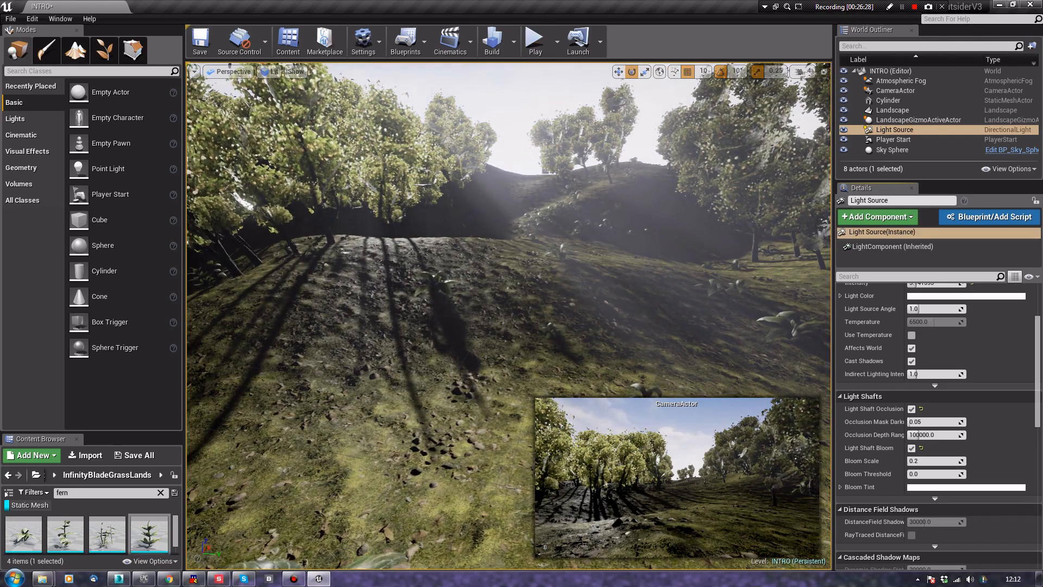
Select the CameraActor standing on the grassy ground for adjustment
click(510, 316)
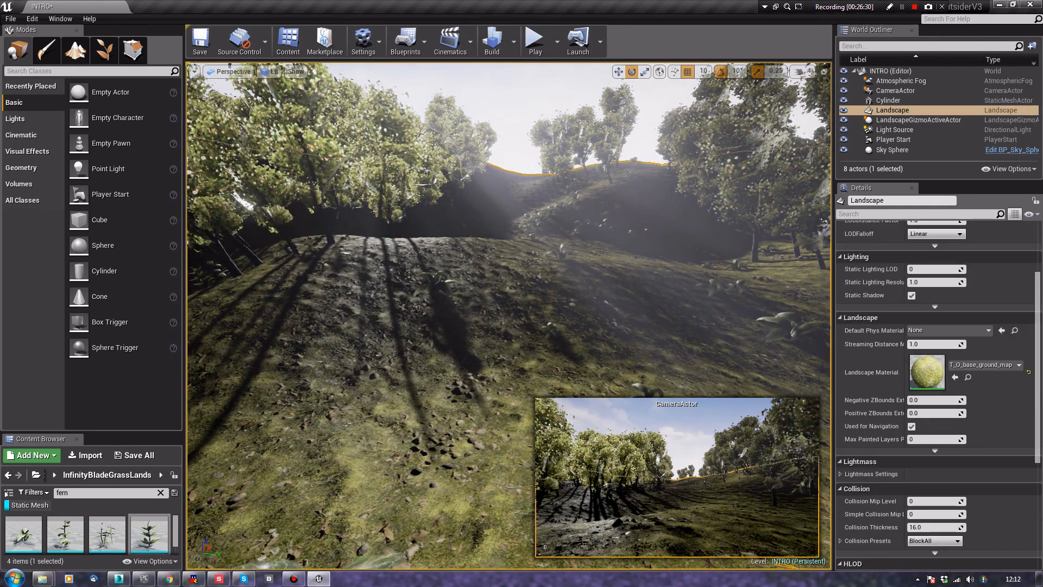
right_drag(510, 316, 671, 282)
click(468, 315)
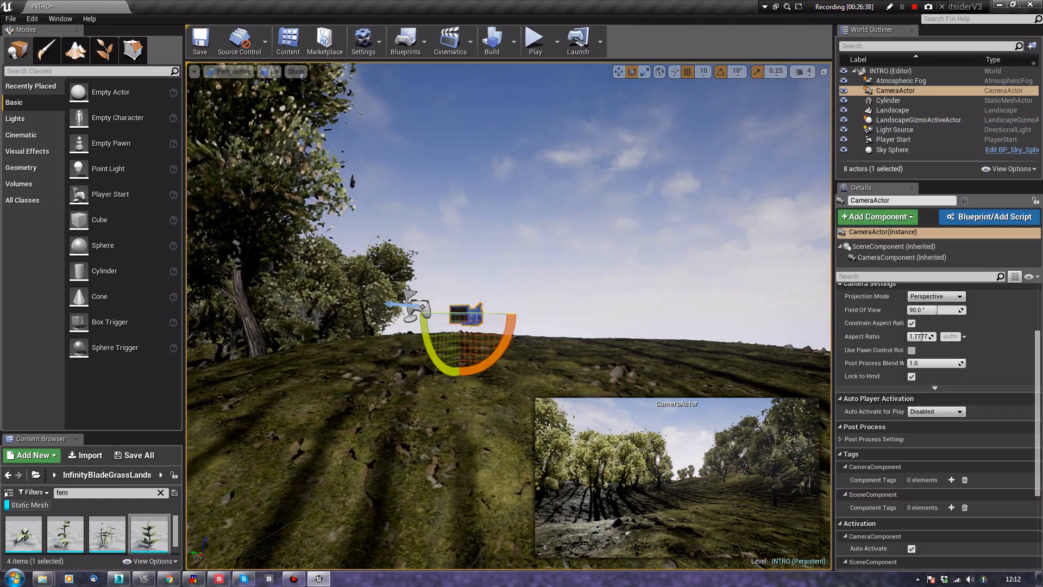
Delete the camera actor from the level and show the visual effects actors available for placement
key(Delete)
right_drag(468, 315, 423, 297)
click(27, 151)
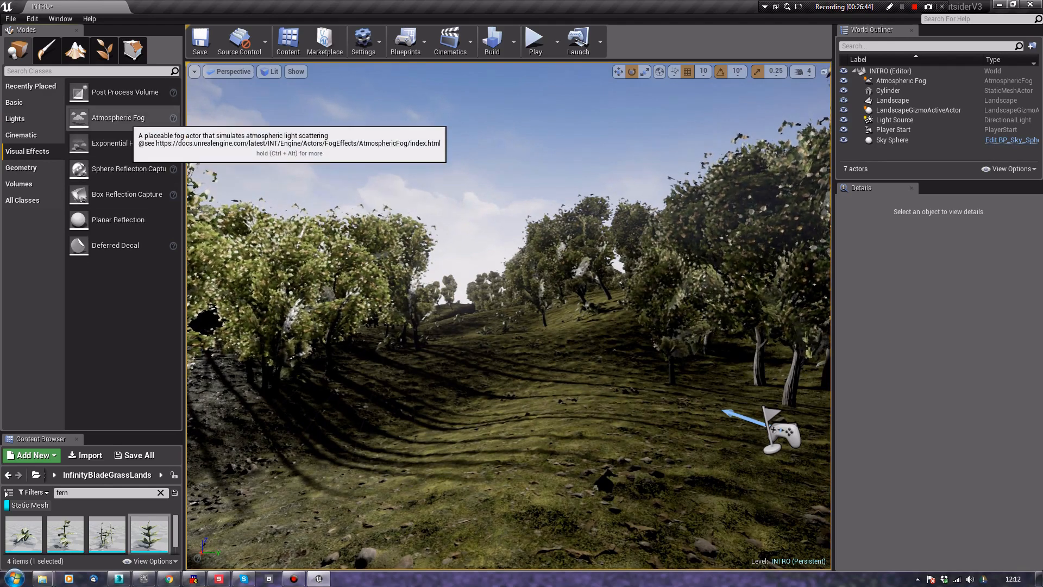
Try placing an Atmospheric Fog and an Exponential Height Fog in the clearing, and undo both placements
drag(115, 117, 467, 386)
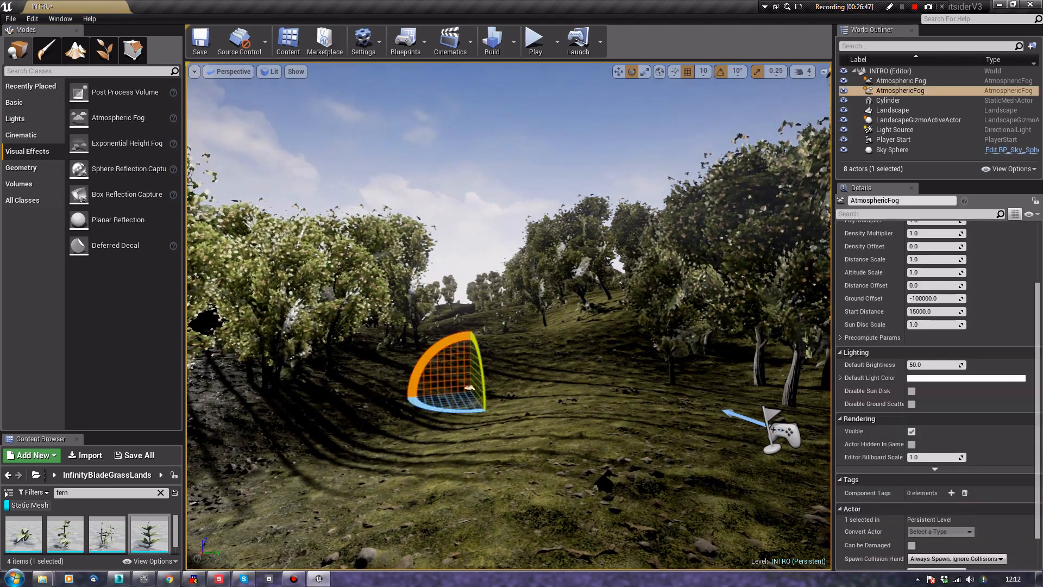
drag(579, 393, 580, 395)
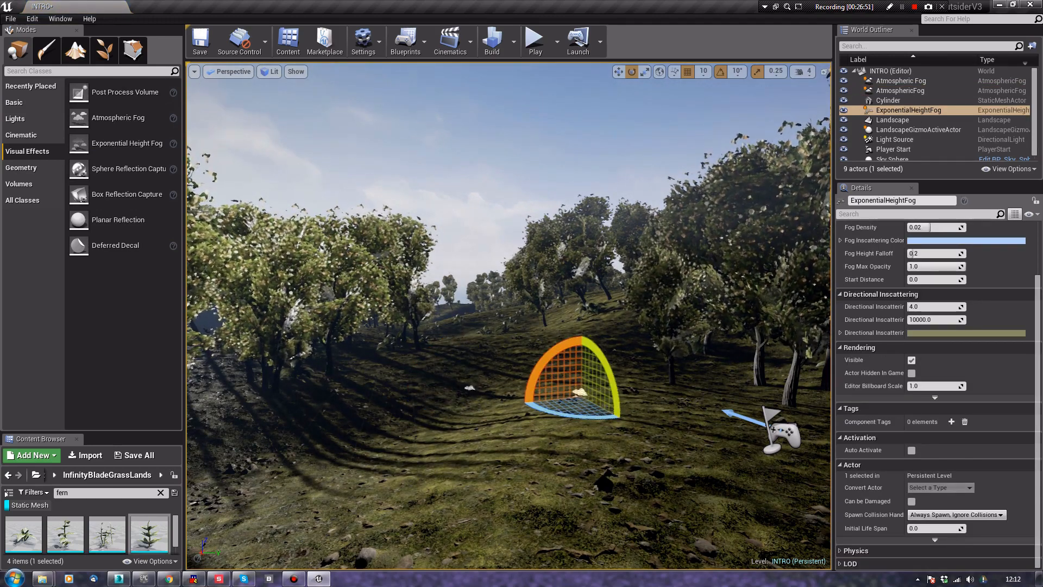
click(522, 440)
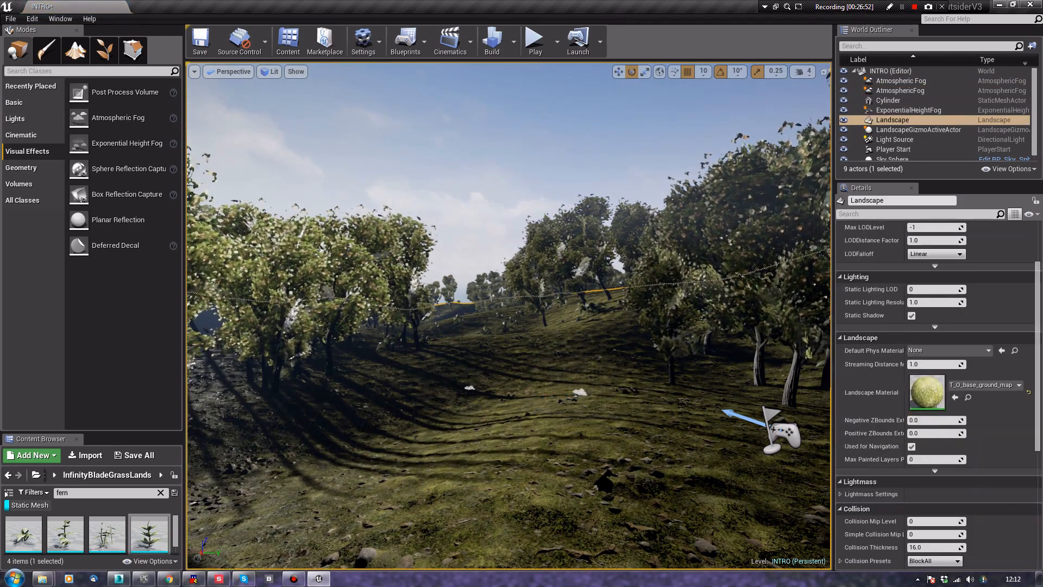
key(ctrl+z)
key(ctrl+z)
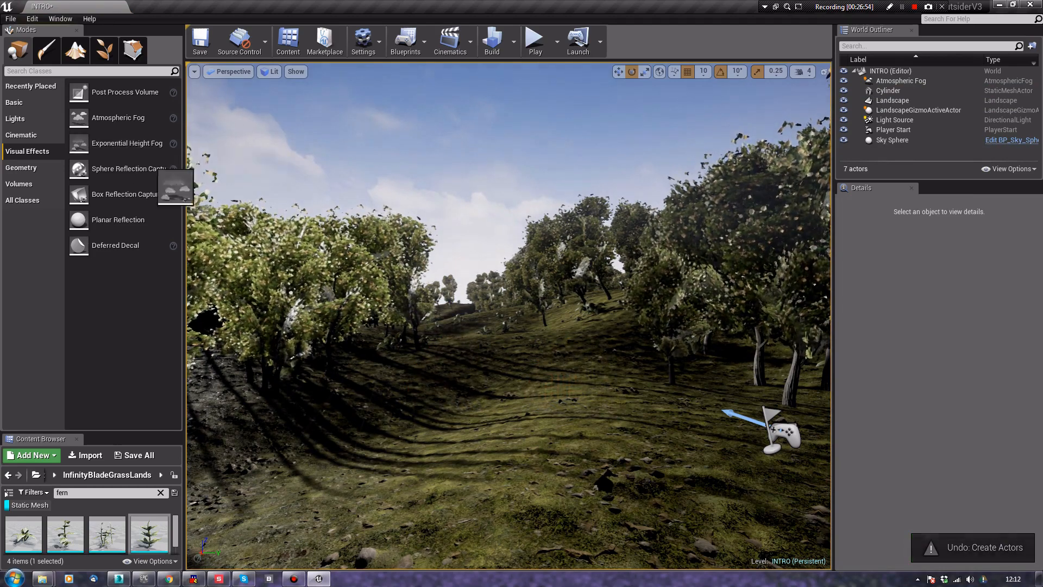
Place an Exponential Height Fog in the clearing and set its fog density to 0.02844
drag(159, 171, 528, 370)
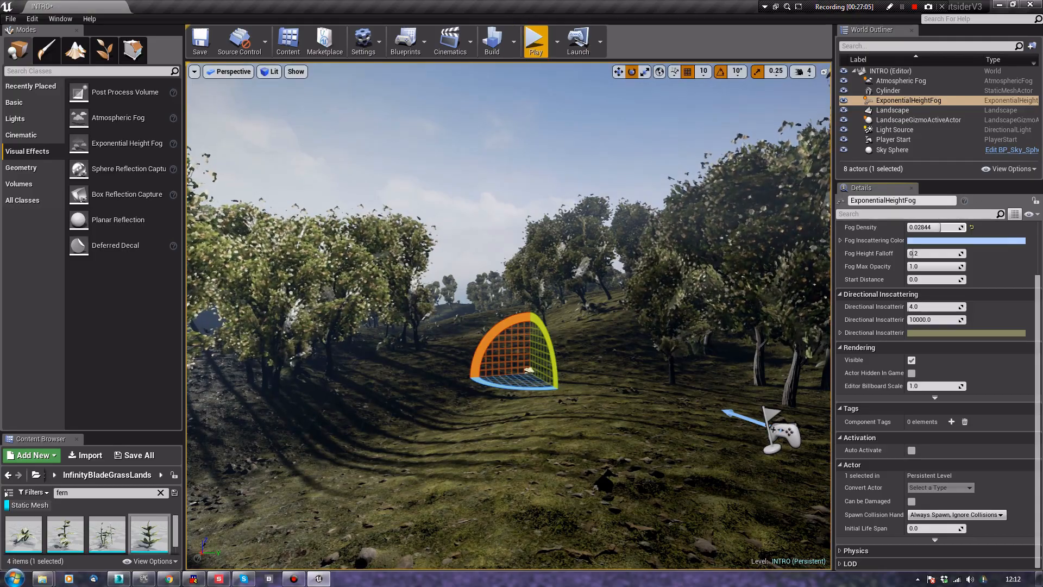
Play the level in the editor, run the character through the forest to check the fog, and stop playing
click(535, 42)
key(w)
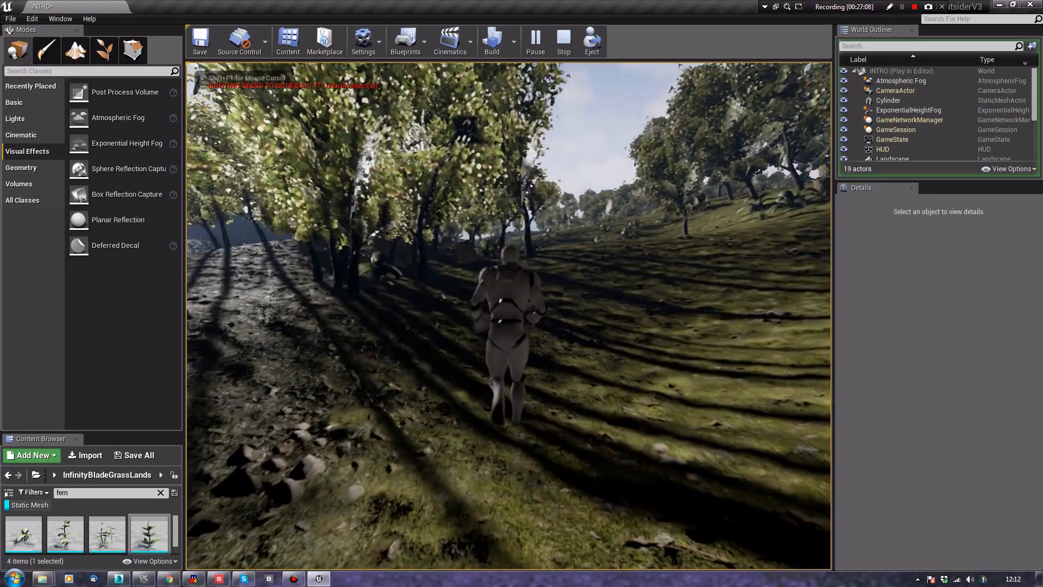
key(s)
key(w)
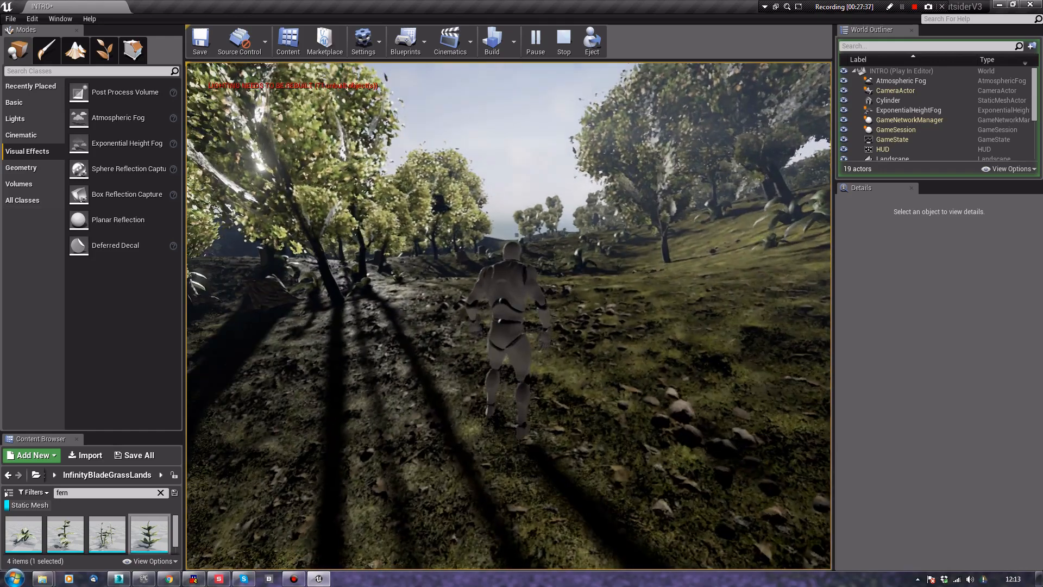
key(Escape)
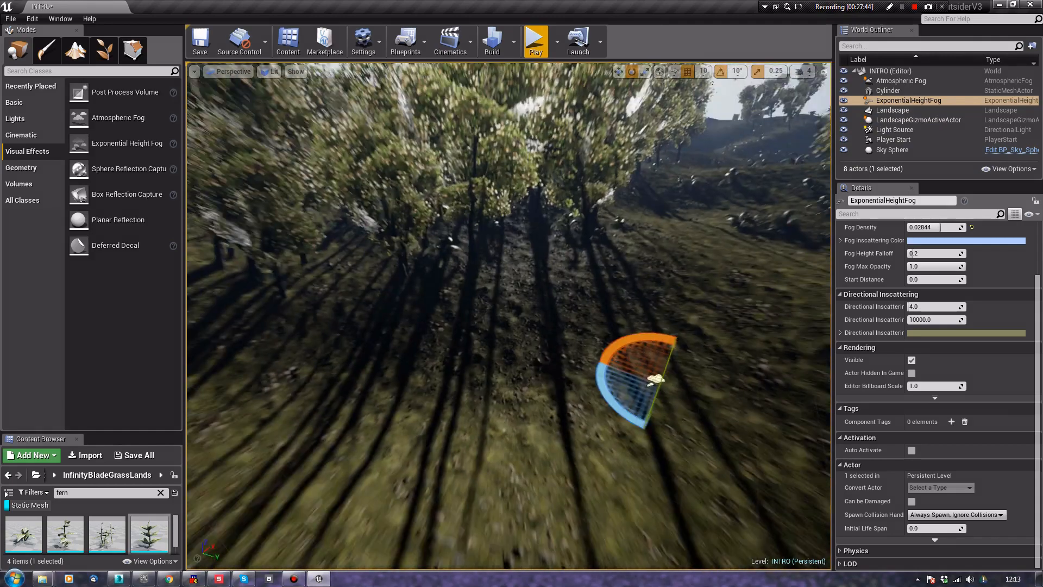
Enlarge the Content Browser so that more asset rows are shown
right_drag(509, 315, 508, 348)
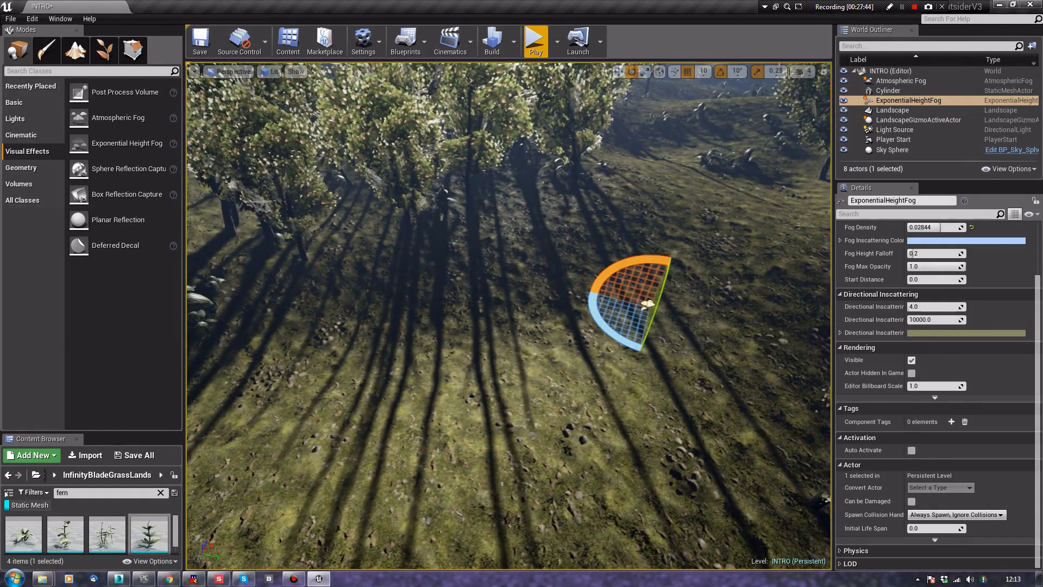
drag(121, 433, 121, 255)
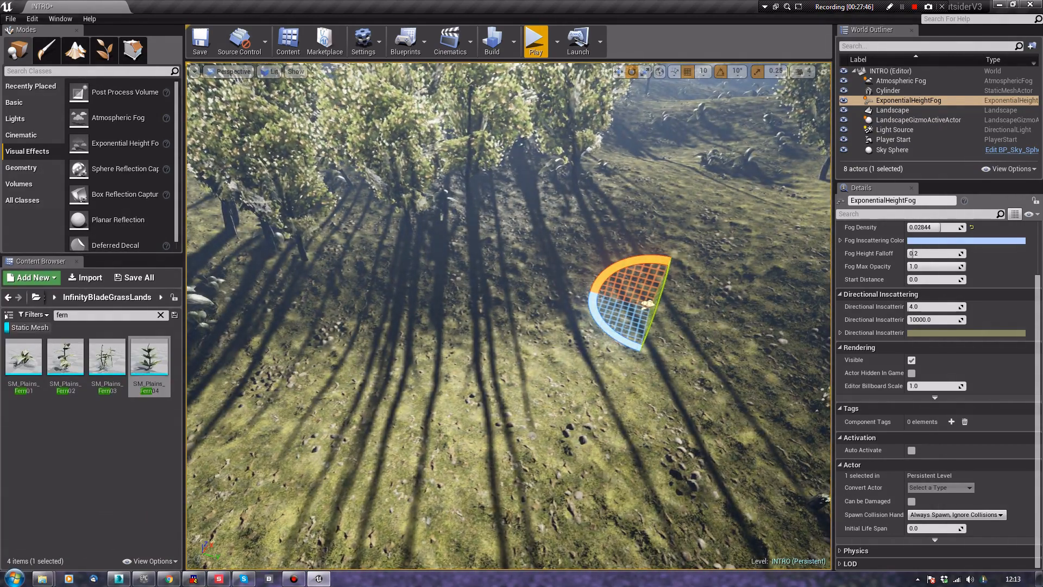
click(132, 49)
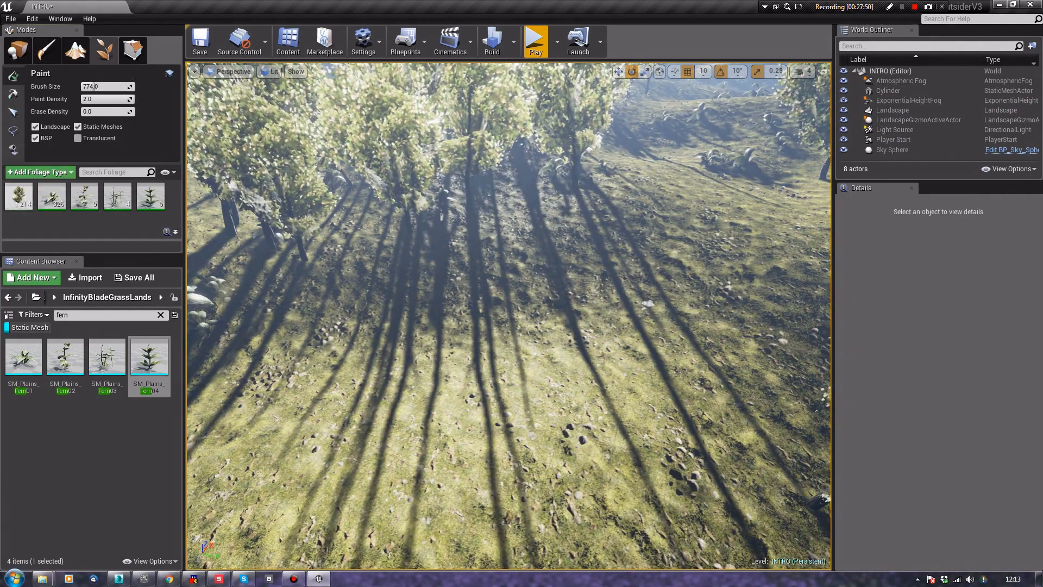
mouse_move(385, 354)
right_down()
mouse_move(495, 347)
mouse_move(497, 373)
right_up()
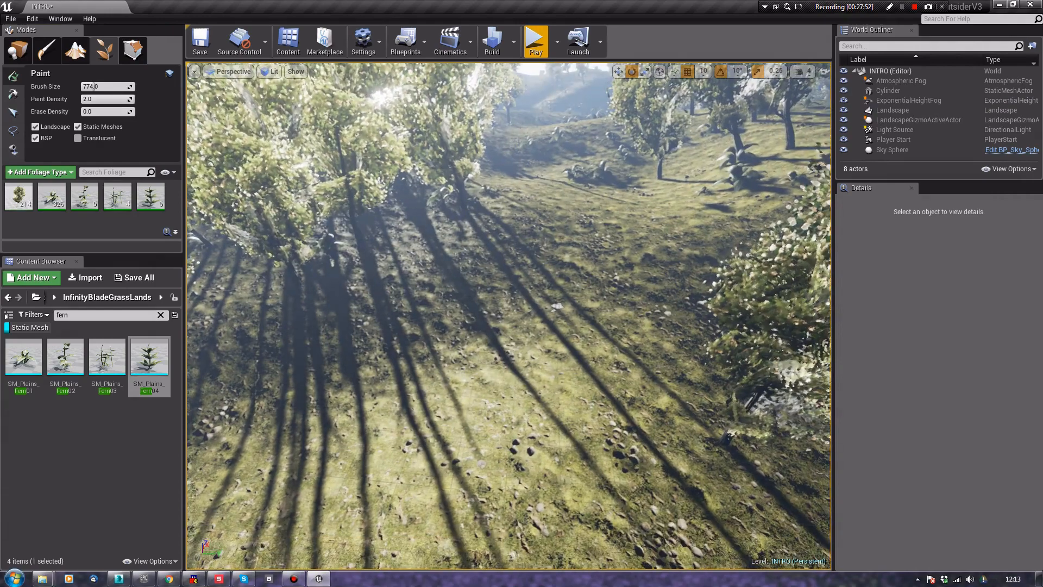
key(shift+1)
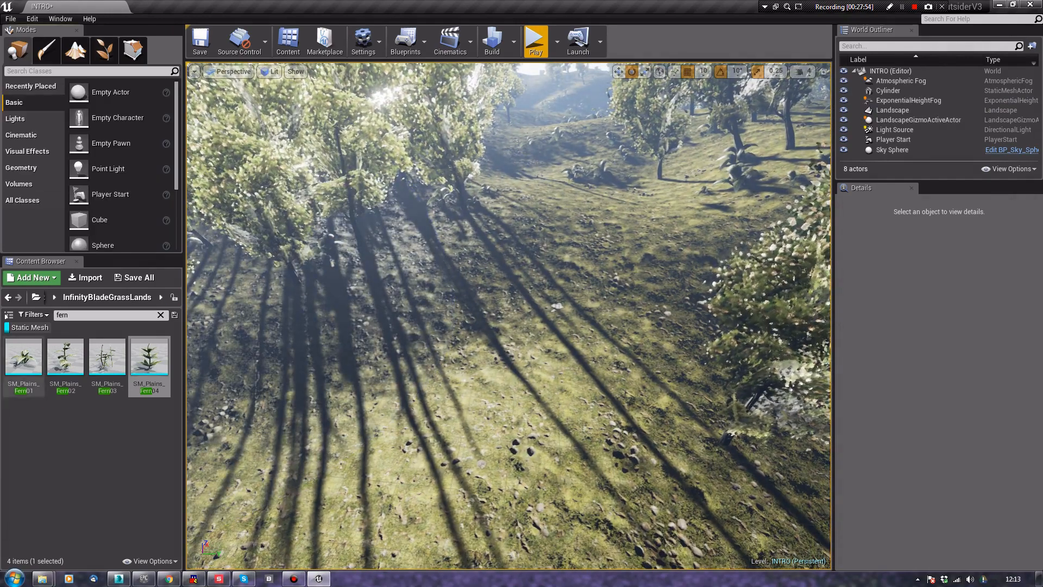
Clear the fern search so all static meshes in InfinityBladeGrassLands are listed
key(BackSpace)
key(BackSpace)
key(BackSpace)
key(BackSpace)
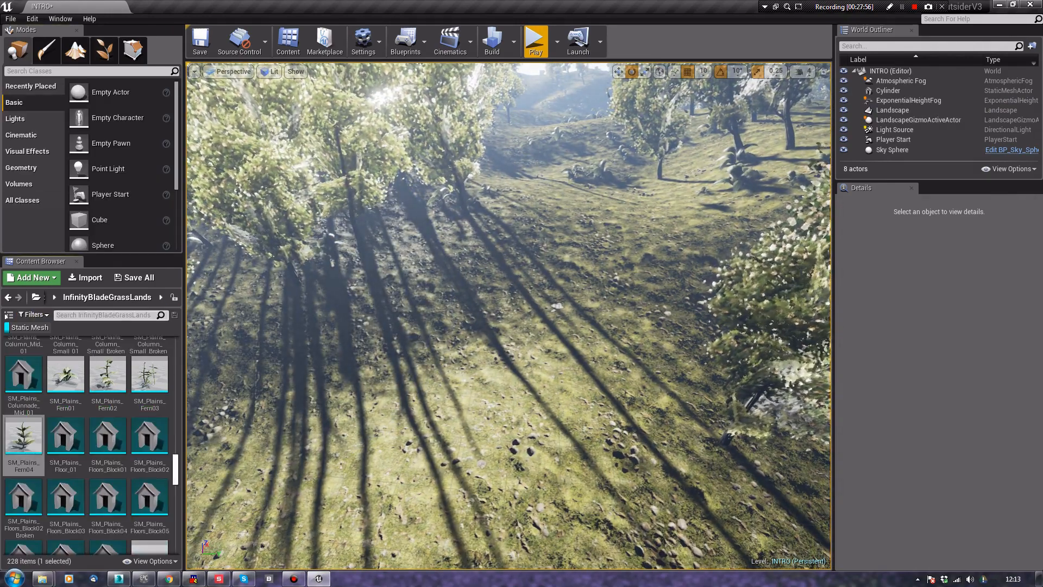
Look through the InfinityBladeGrassLands static meshes for a ruin or structure to place
scroll(87, 435, down, 5)
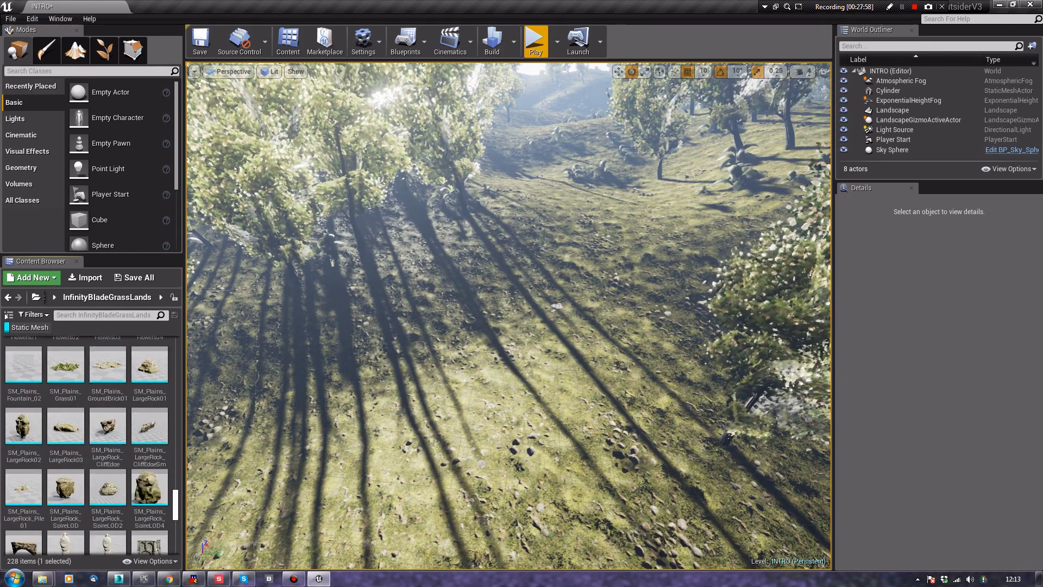
scroll(149, 480, down, 3)
scroll(150, 480, down, 8)
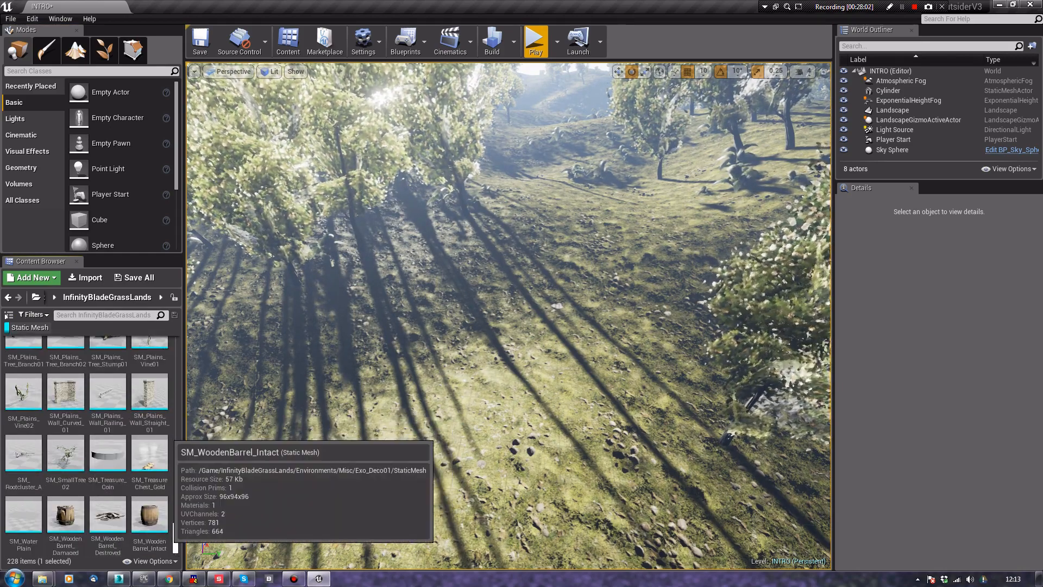
scroll(149, 524, up, 10)
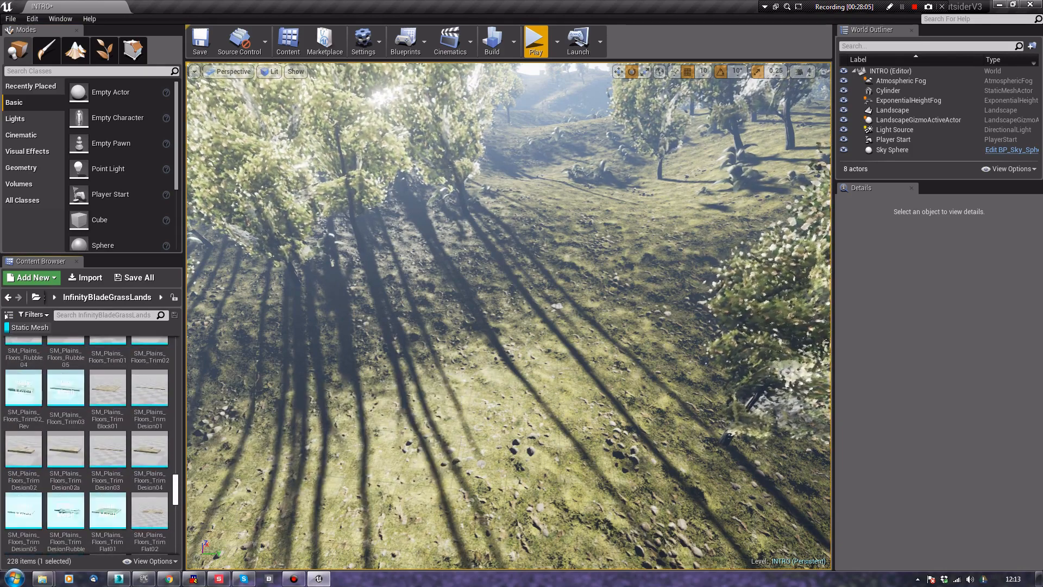
scroll(108, 440, up, 5)
scroll(108, 440, up, 3)
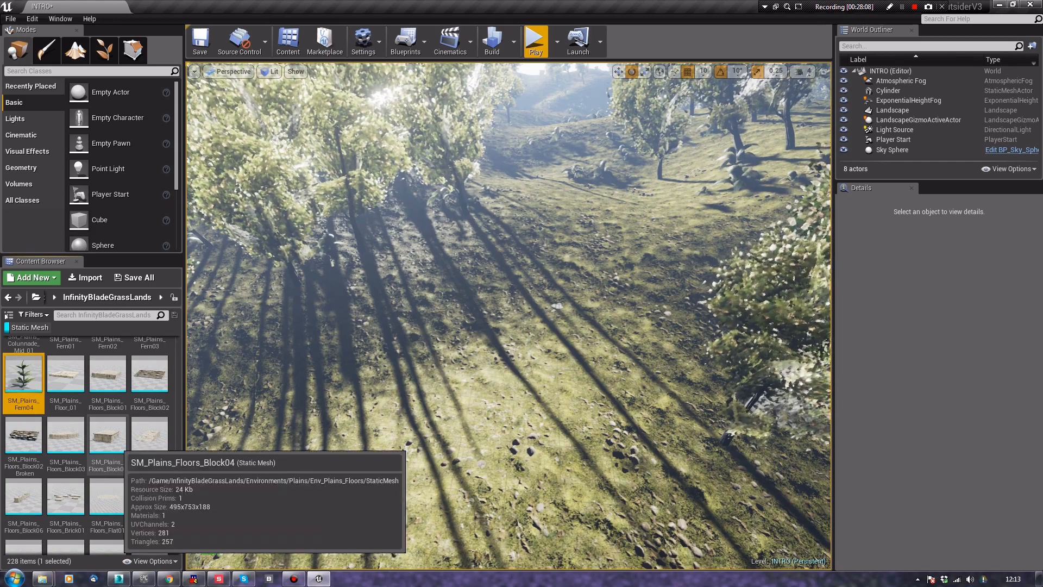
scroll(107, 440, up, 3)
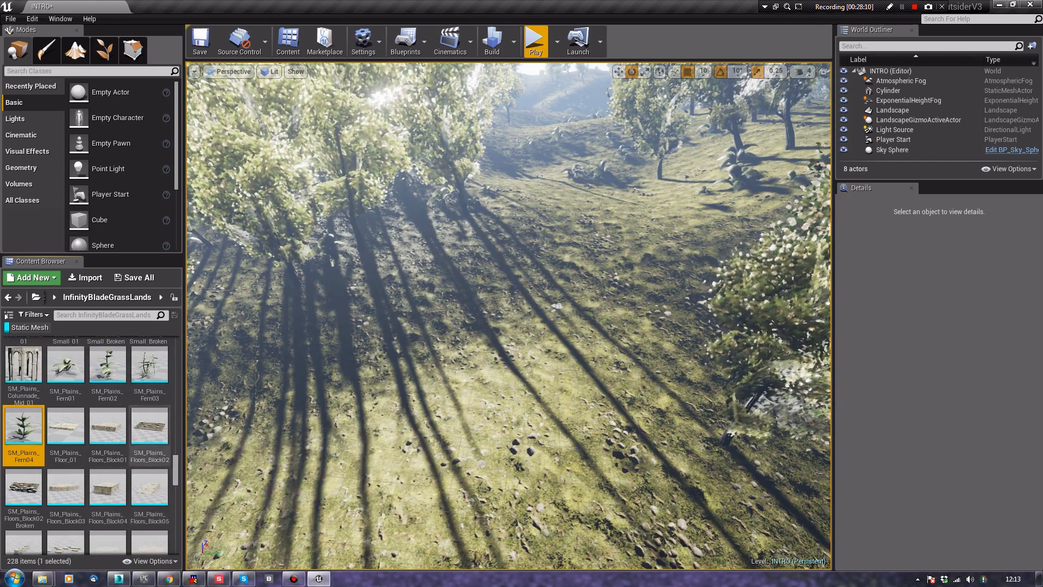
scroll(139, 423, up, 1)
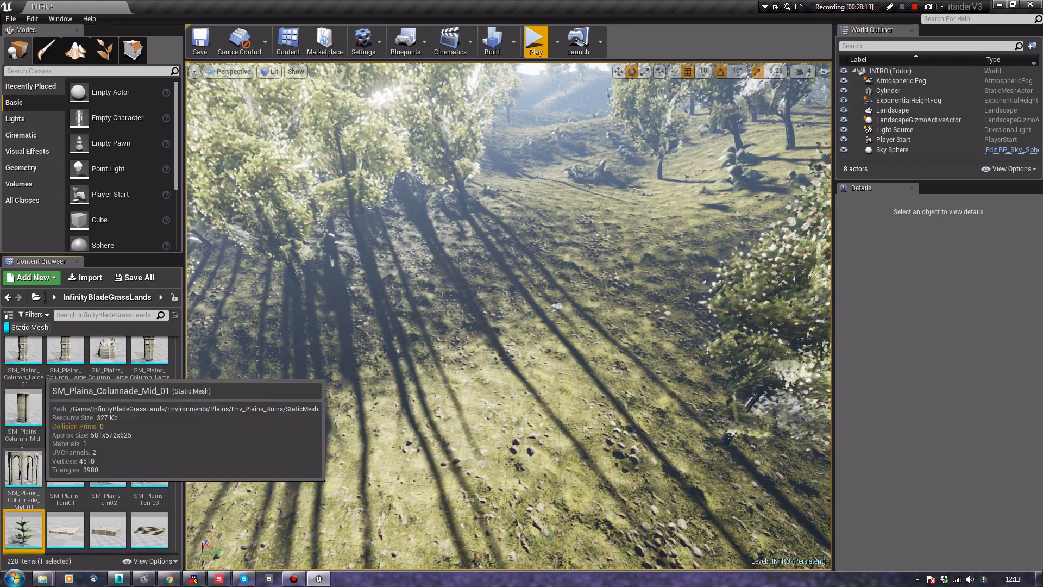
Try placing the SM_Plains_Colunnade_Mid_01 mesh in the forest valley, and delete it again
drag(31, 477, 559, 206)
right_click(659, 238)
right_drag(659, 238, 726, 218)
key(Delete)
key(ctrl+z)
key(ctrl+z)
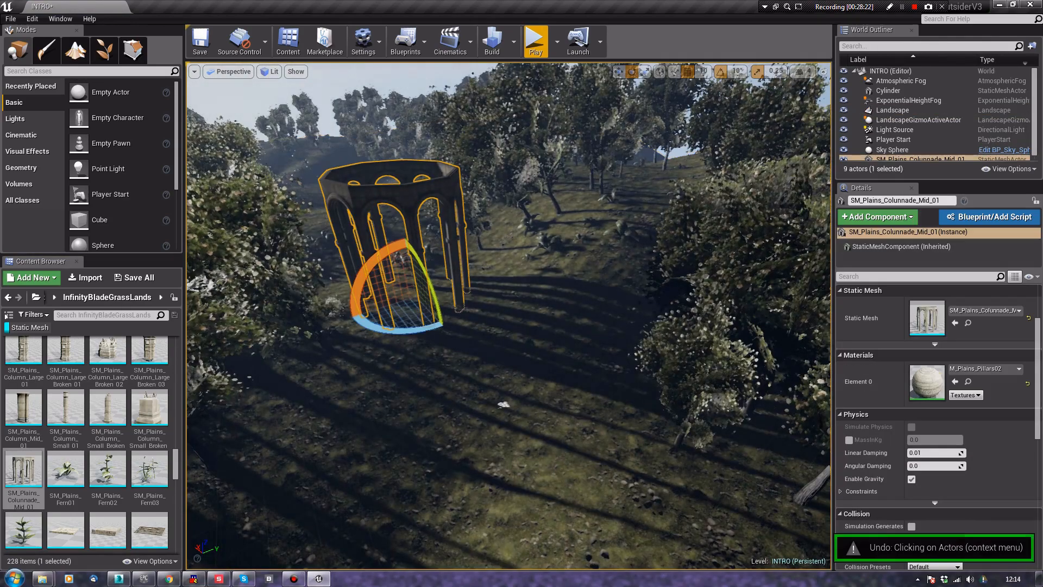
key(Delete)
Place SM_Plains_Colunnade_Mid_01 on the hill beyond the trees and move it toward the hilltop
right_drag(725, 217, 791, 183)
key(w)
drag(23, 472, 468, 280)
key(d)
right_drag(467, 280, 321, 261)
key(s)
key(r)
drag(451, 274, 625, 318)
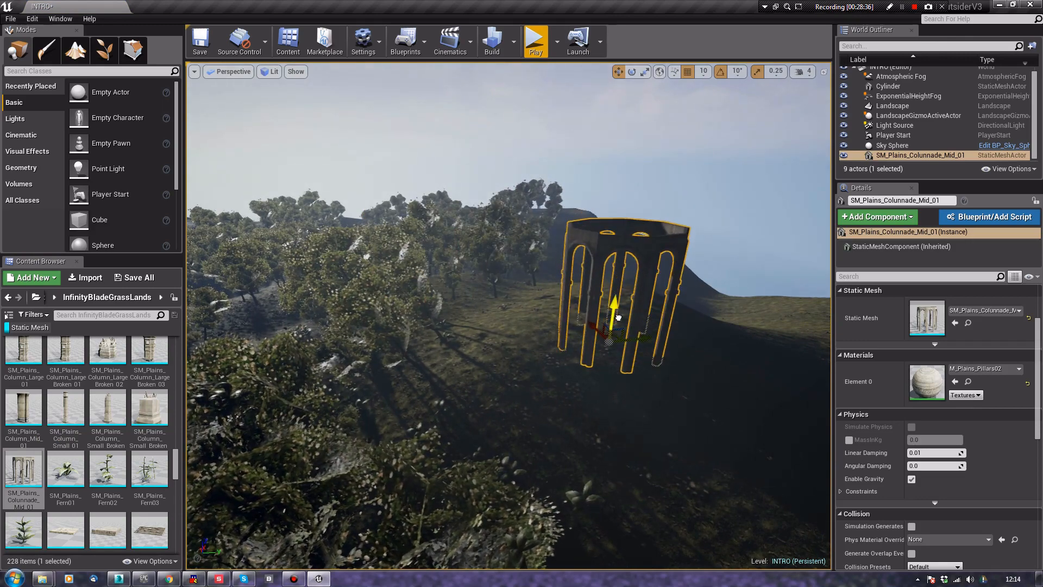
Shift the colonnade sideways along the hilltop so its columns stand centred on the crest
right_drag(625, 318, 654, 337)
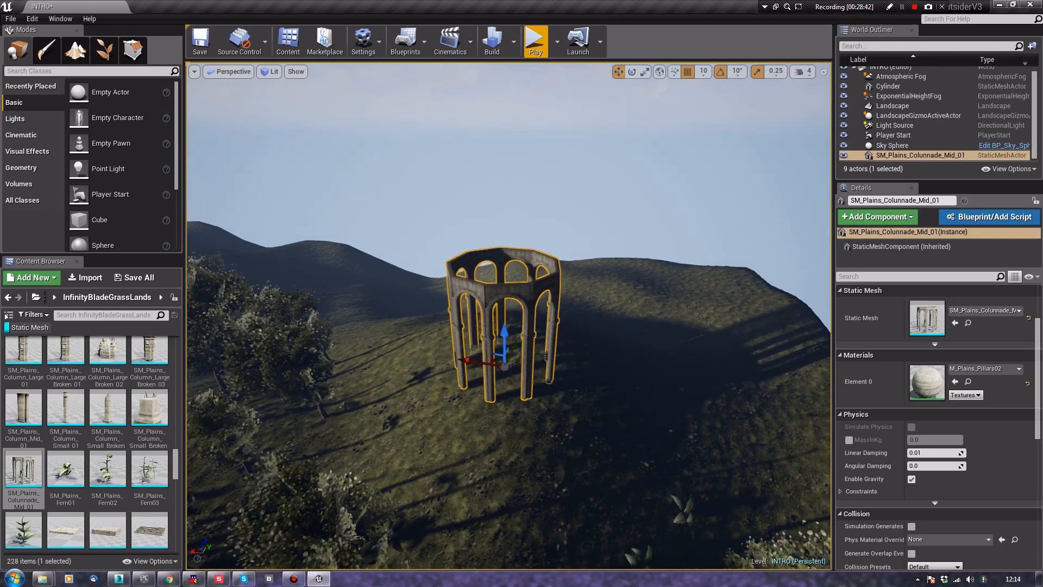
scroll(467, 360, up, 10)
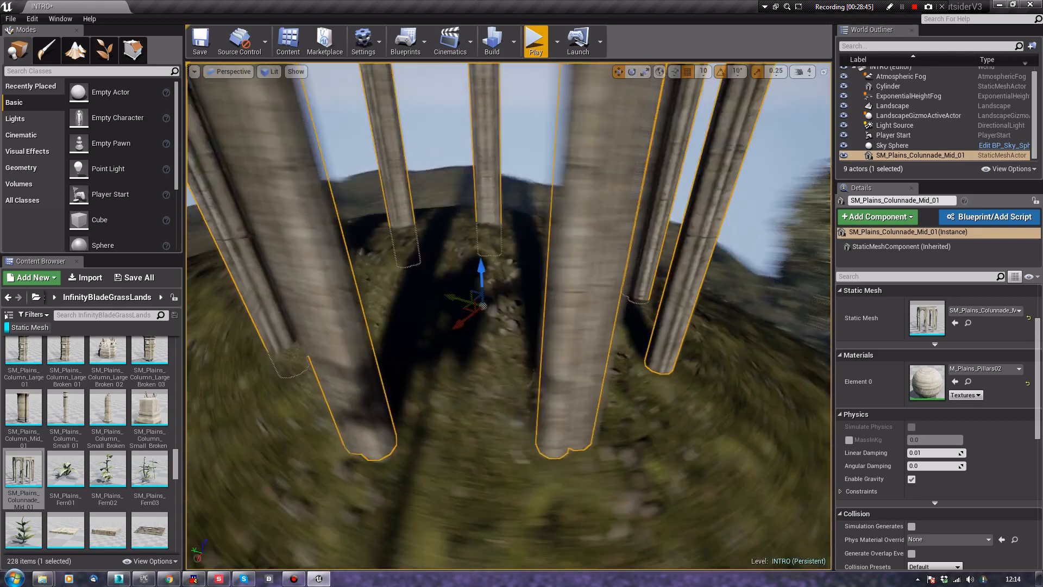
key(s)
right_drag(467, 359, 424, 330)
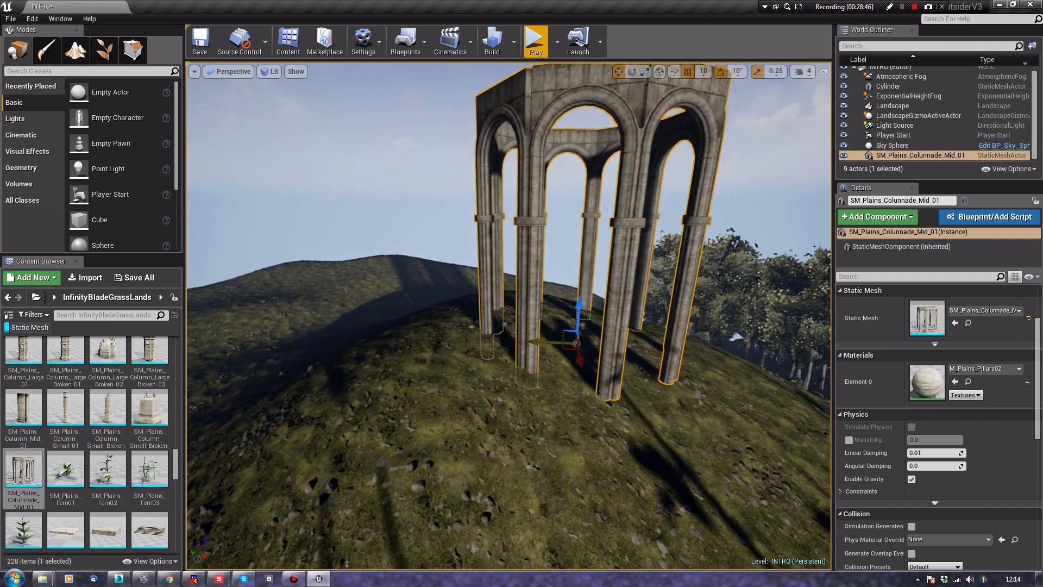
drag(543, 347, 484, 344)
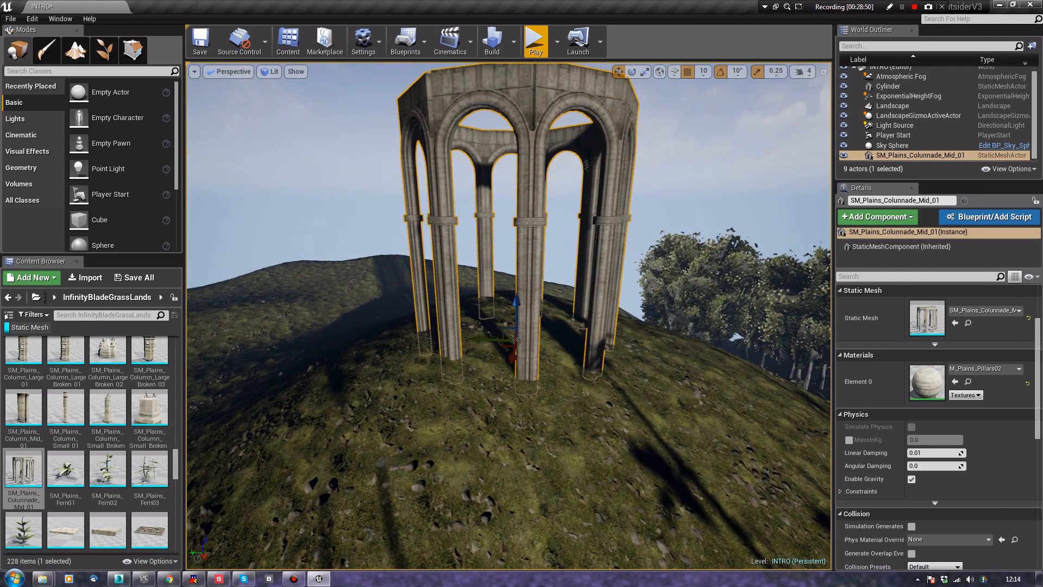
drag(487, 341, 480, 342)
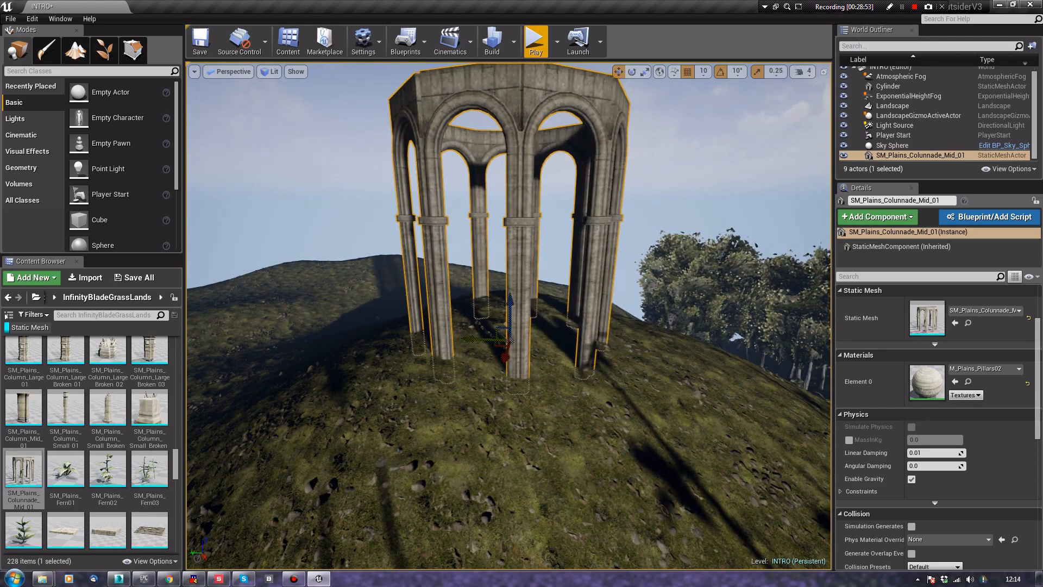
Search the InfinityBladeGrassLands static meshes for "floor" and look through the floor pieces
key(s)
right_drag(481, 342, 269, 369)
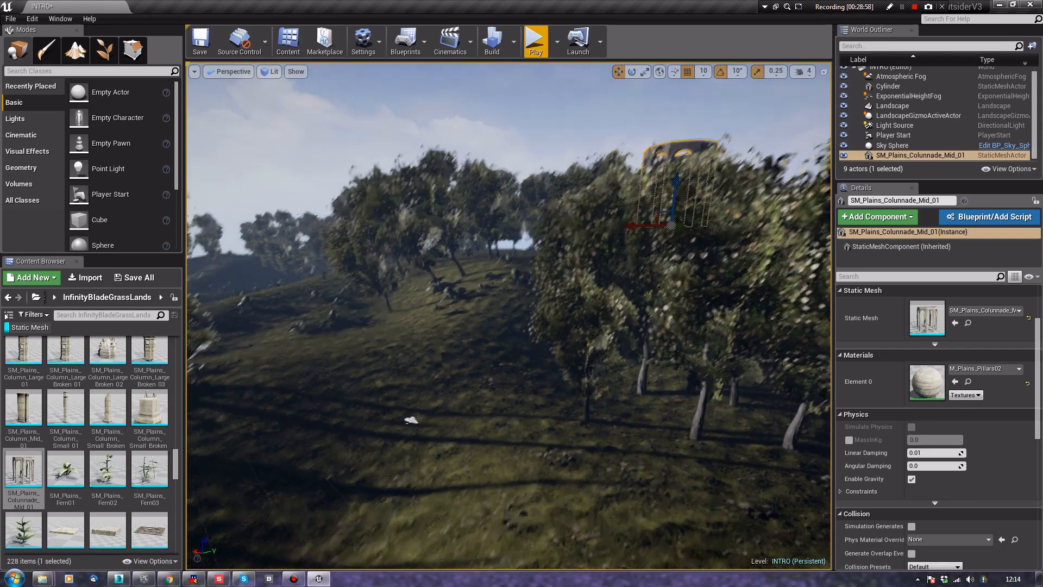
scroll(108, 456, down, 2)
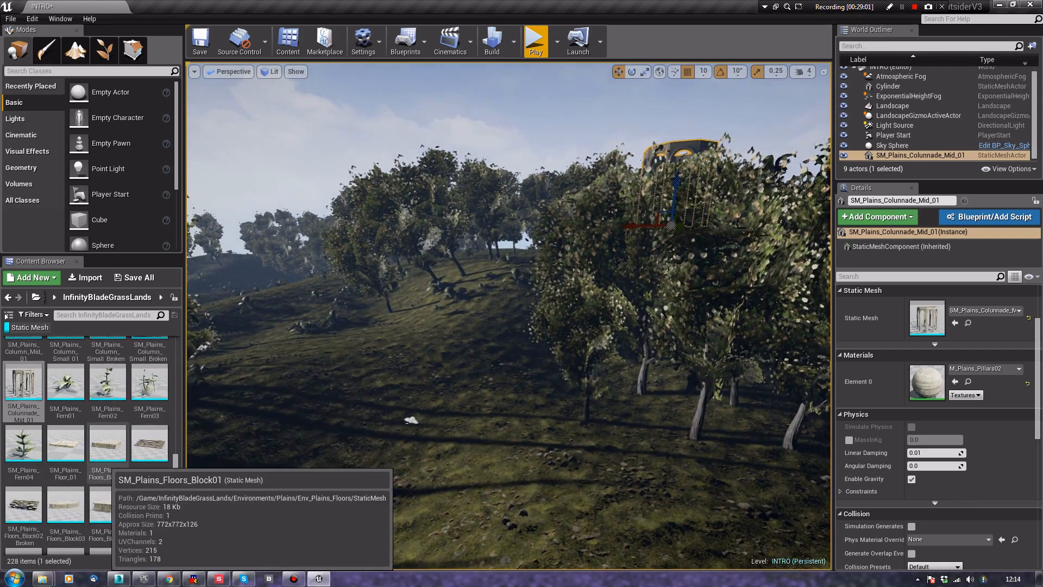
scroll(105, 464, down, 2)
right_drag(326, 369, 298, 410)
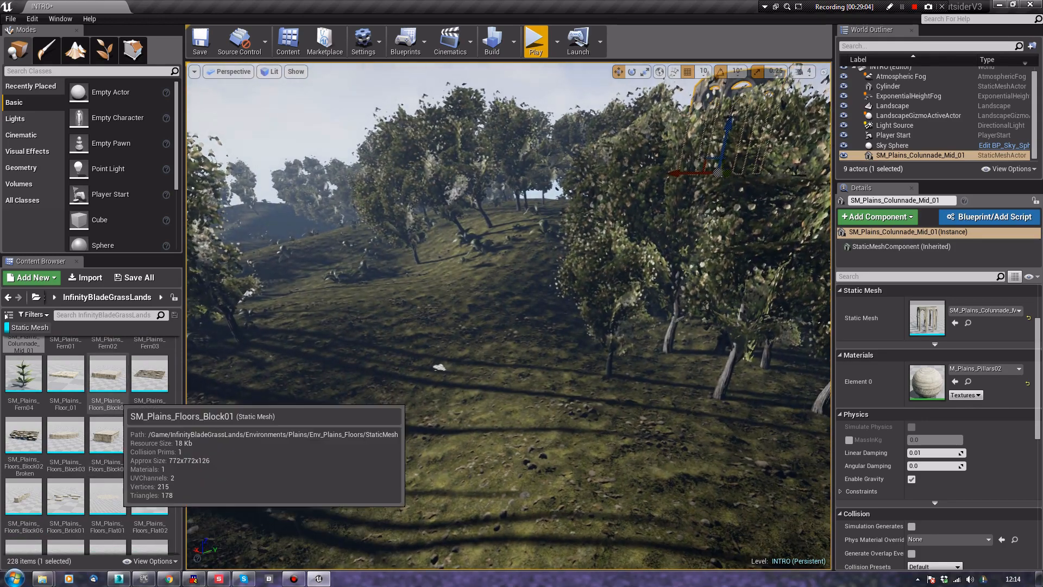
scroll(107, 381, up, 1)
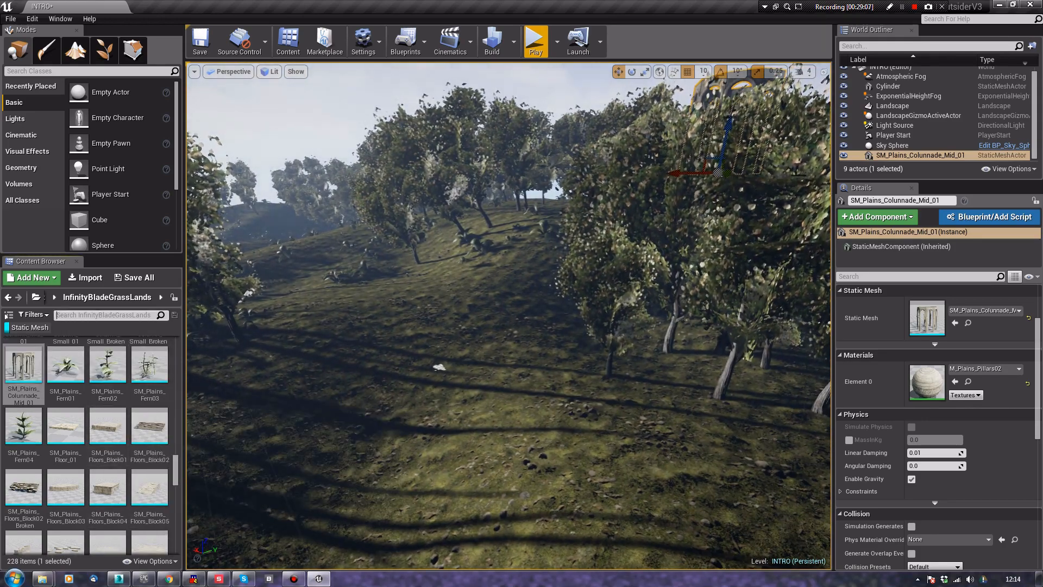
text(floor)
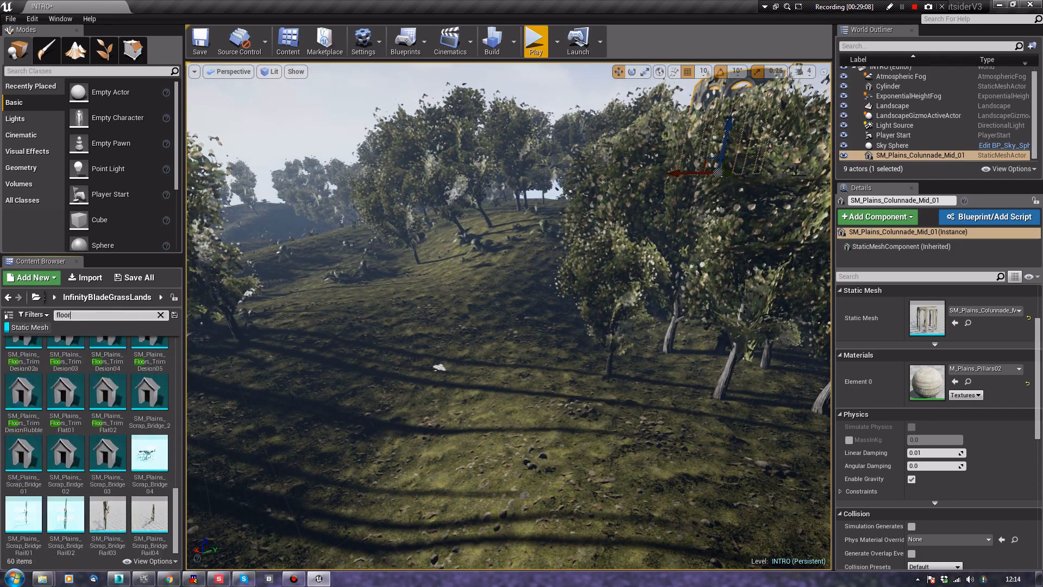
scroll(107, 446, up, 1)
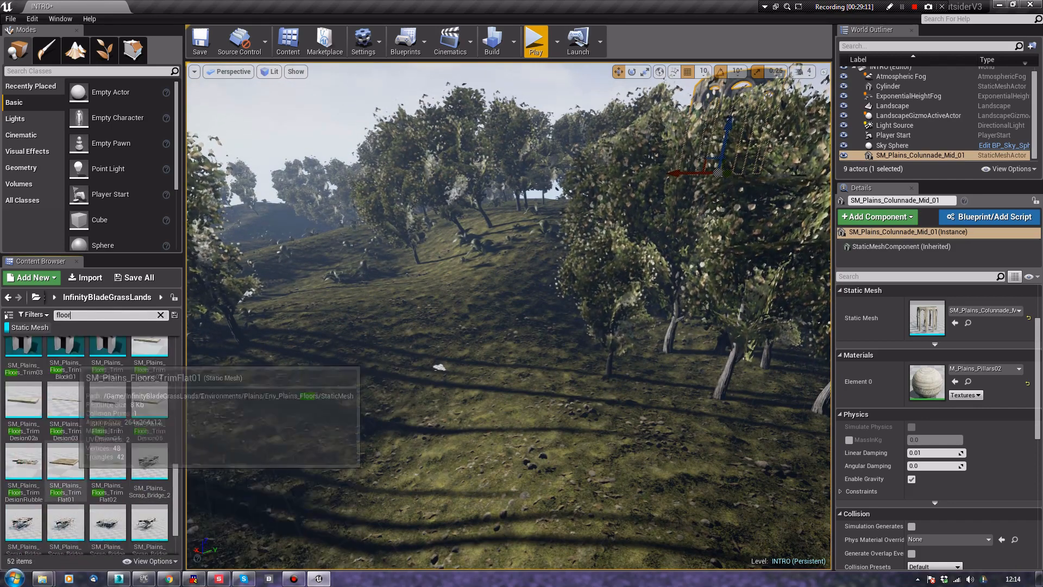
scroll(107, 462, up, 3)
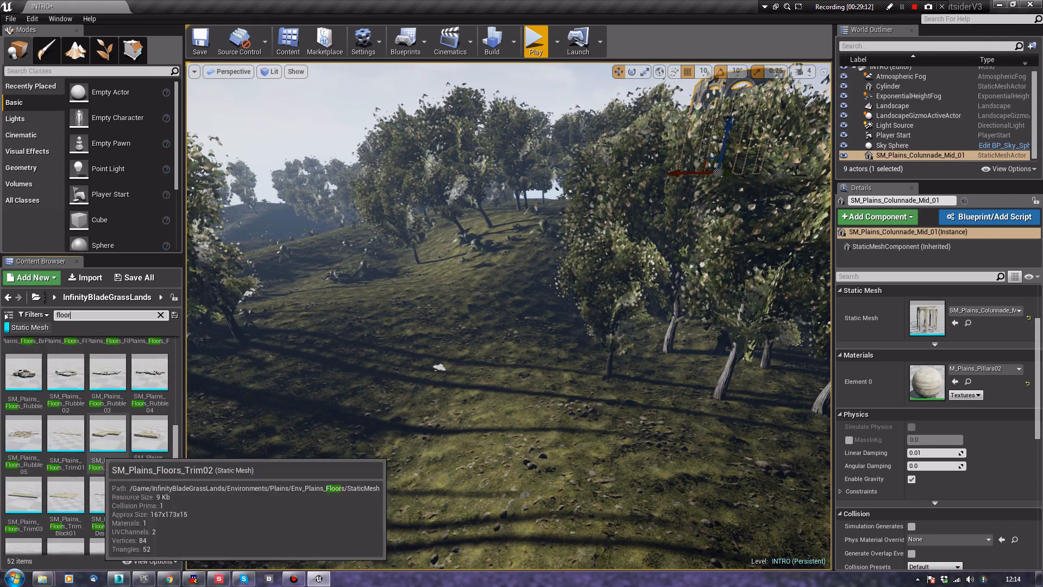
scroll(108, 445, up, 2)
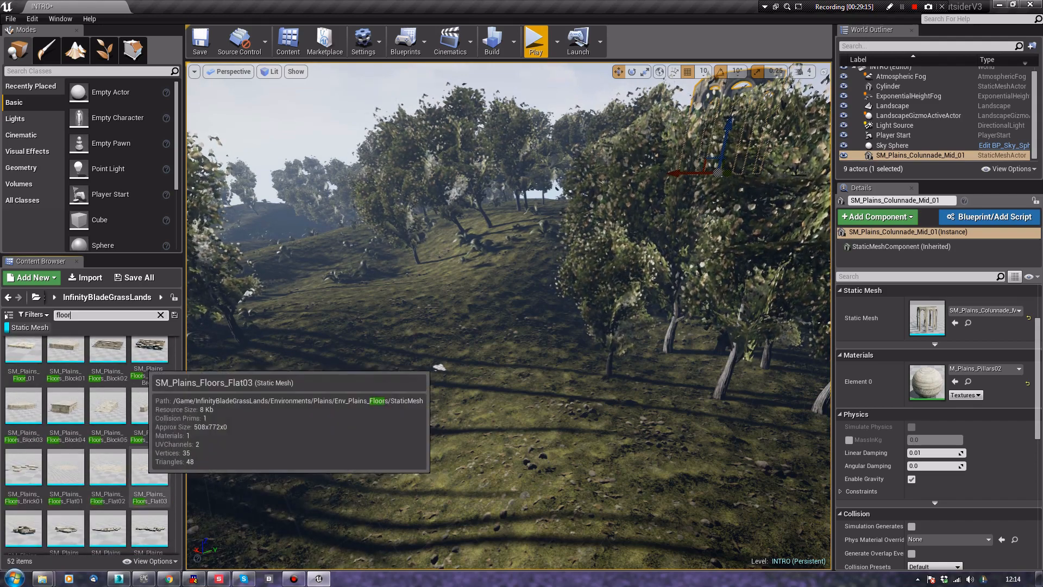
scroll(108, 446, up, 2)
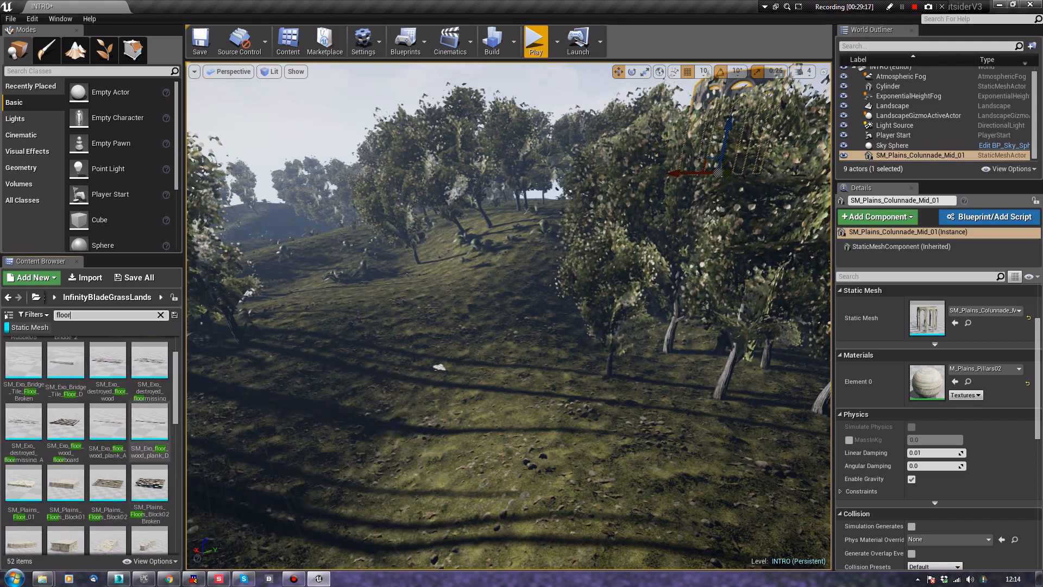
scroll(107, 446, up, 1)
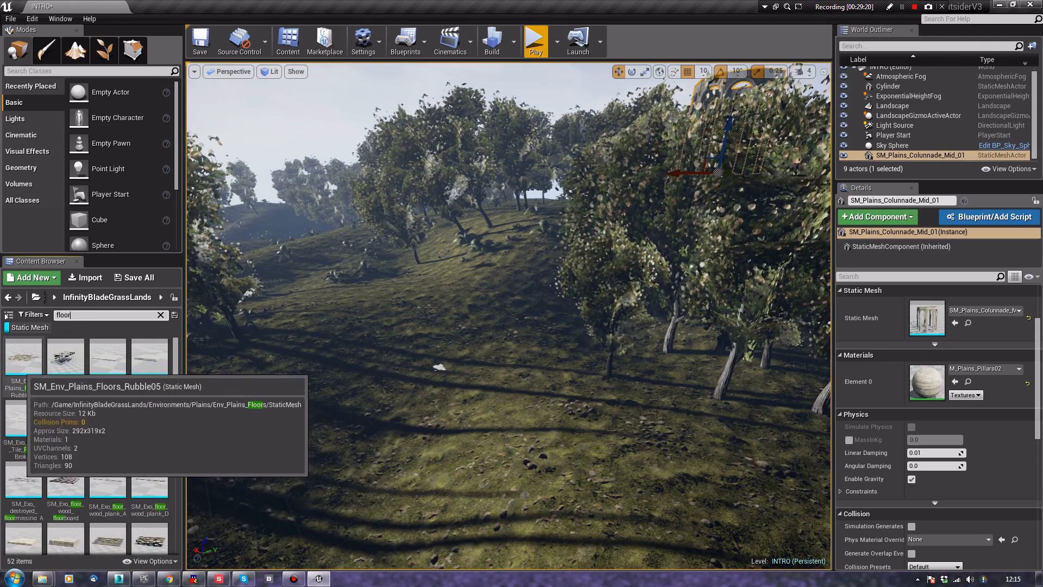
Try placing SM_Env_Plains_Floors_Rubble05 and then SM_Plains_Floors_TrimBlock01 on the valley ground, deleting each one again
drag(23, 358, 432, 427)
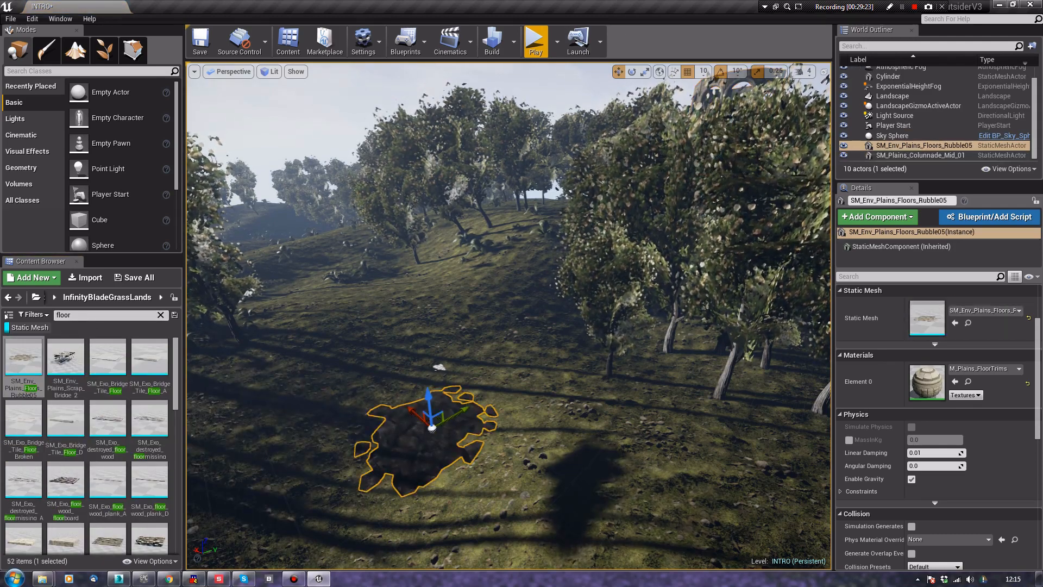
key(Delete)
scroll(108, 380, down, 1)
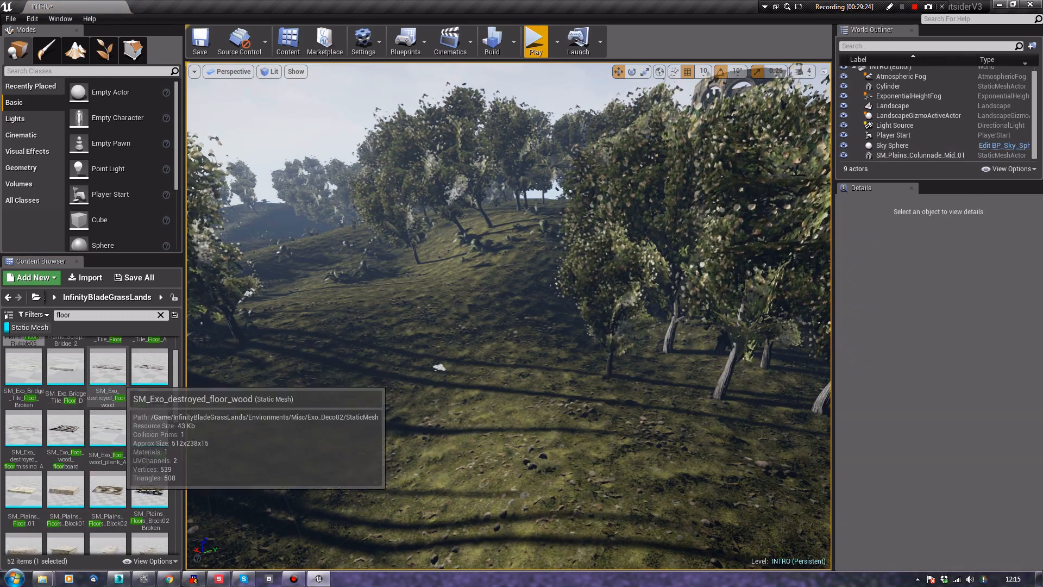
scroll(109, 392, down, 5)
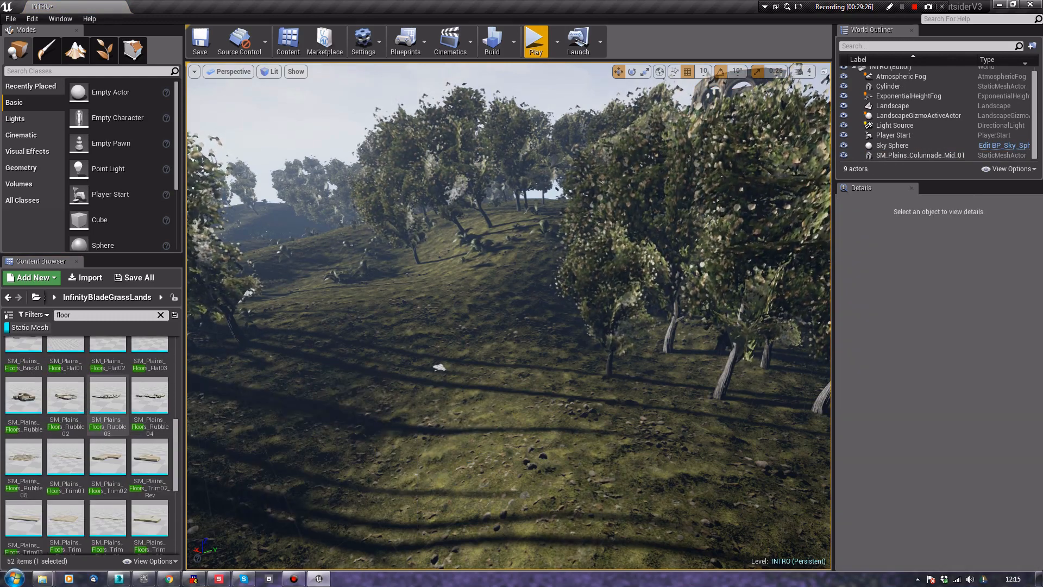
scroll(107, 402, down, 1)
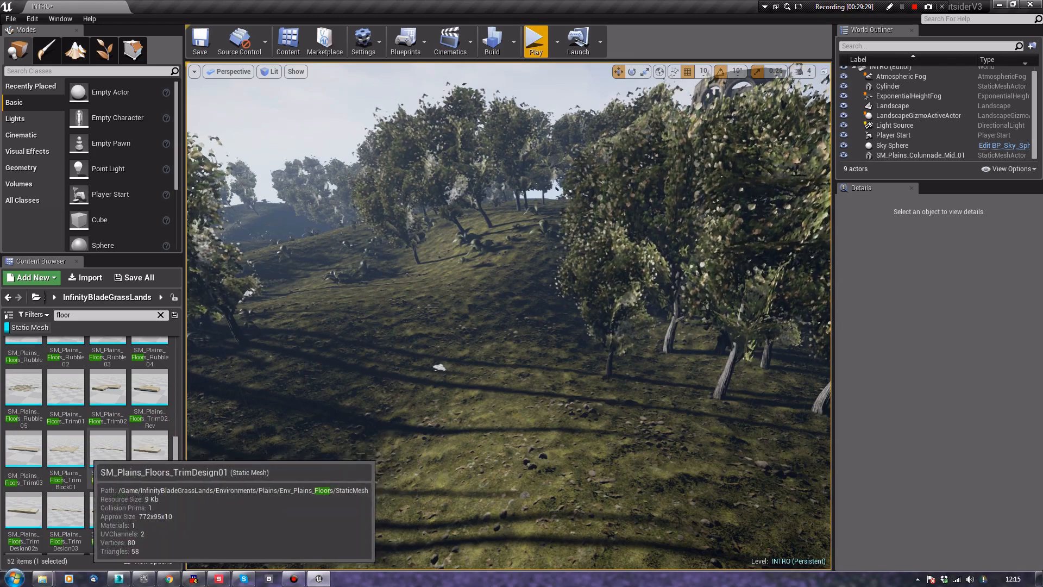
drag(72, 453, 336, 445)
drag(395, 360, 414, 318)
right_drag(414, 318, 410, 315)
key(s)
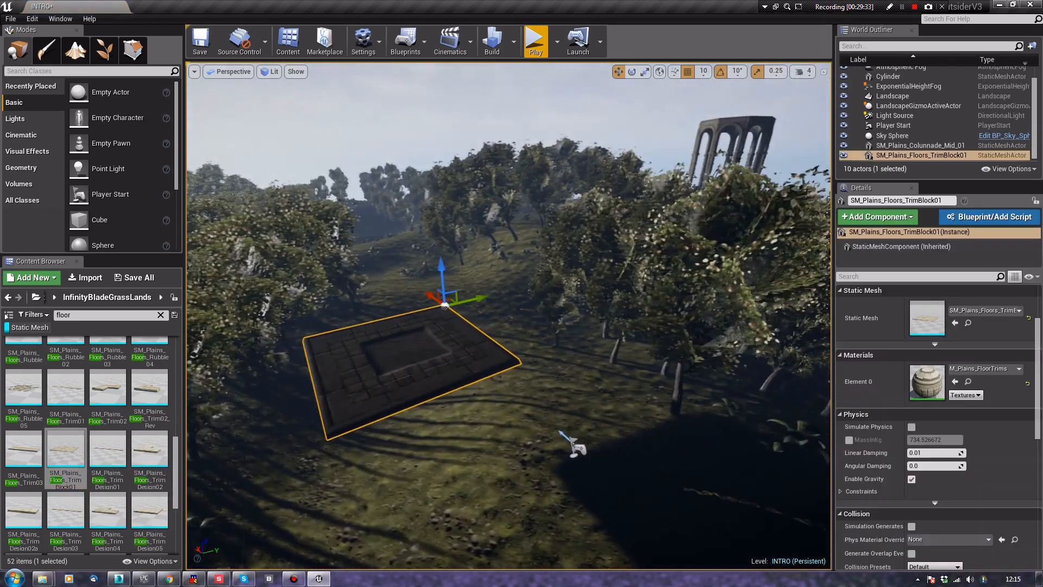
key(Delete)
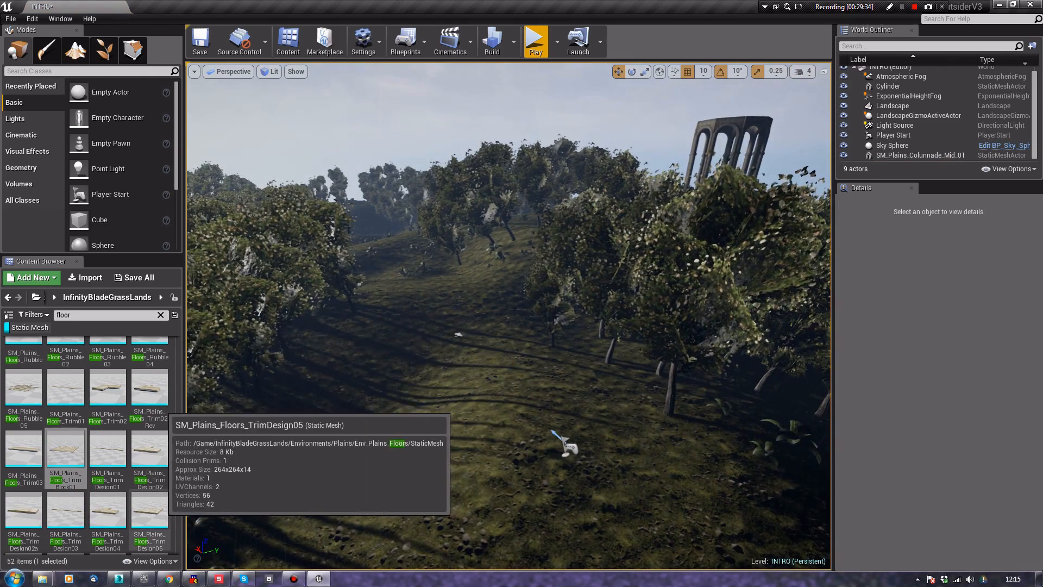
Try placing SM_Plains_Floors_TrimDesign05 on the valley ground, and delete it again
drag(149, 509, 437, 448)
drag(458, 333, 458, 333)
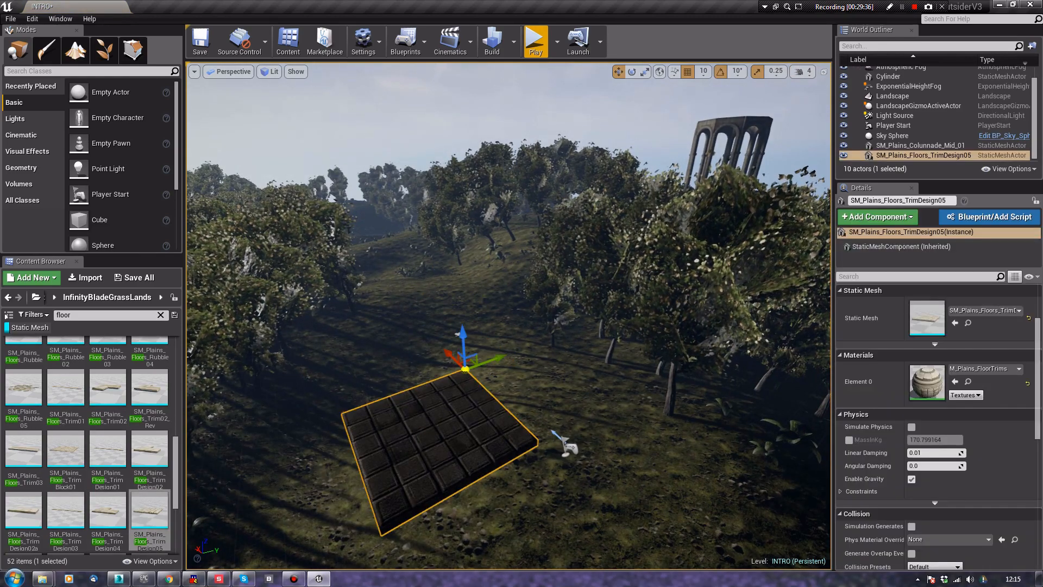
right_drag(458, 334, 554, 364)
key(Delete)
scroll(89, 445, down, 3)
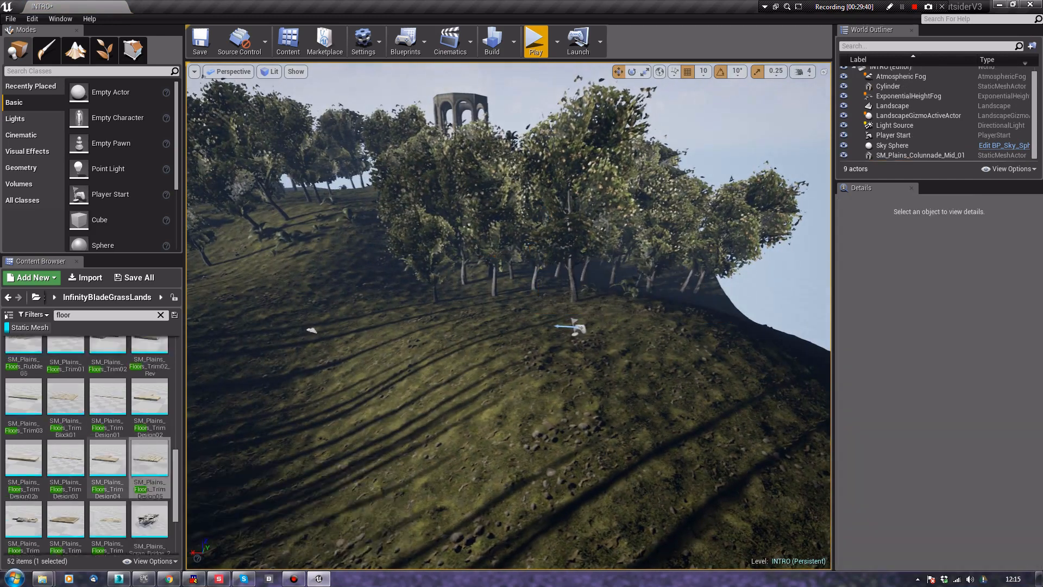
Clear the floor search and place the SM_Plains_Ruin_BuildingLOD03 tower mesh in the landscape near the colonnade
click(161, 315)
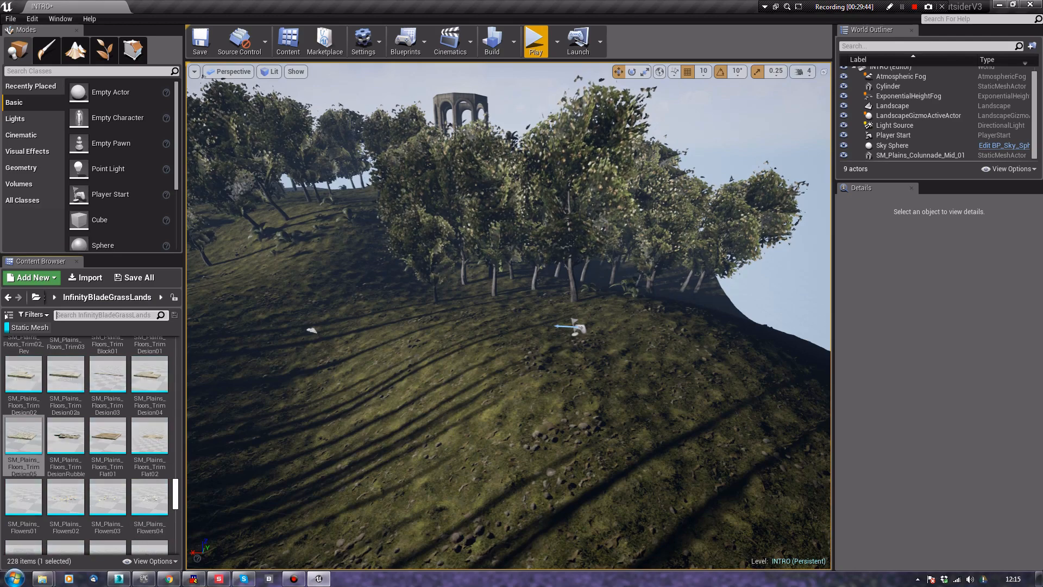
drag(175, 494, 175, 510)
drag(69, 527, 336, 349)
key(Delete)
right_drag(336, 349, 416, 372)
drag(66, 530, 439, 147)
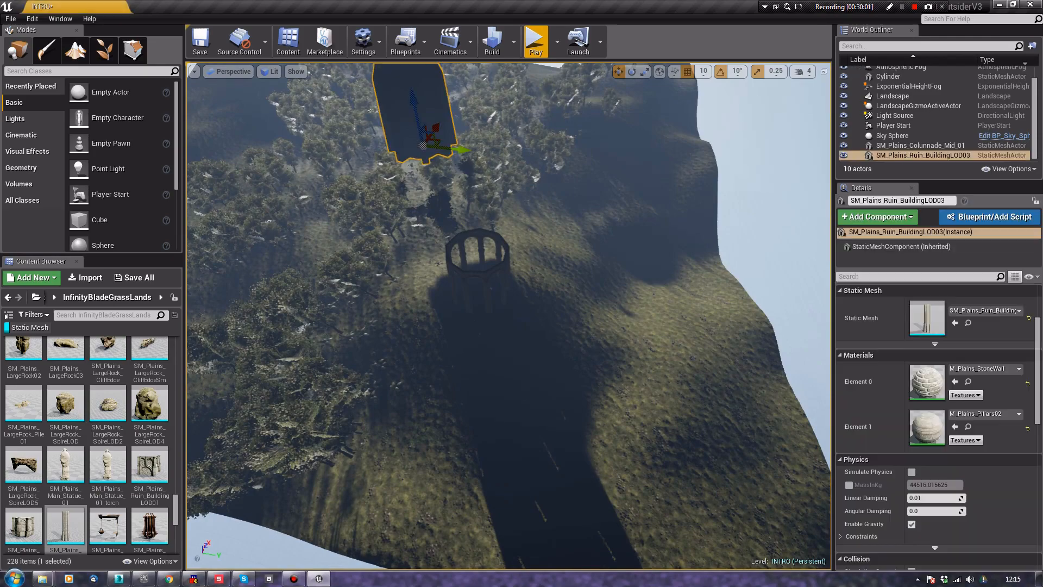
Lower the ruin tower until its base sinks into the hillside, and delete the leftover cylinder
right_drag(439, 148, 361, 131)
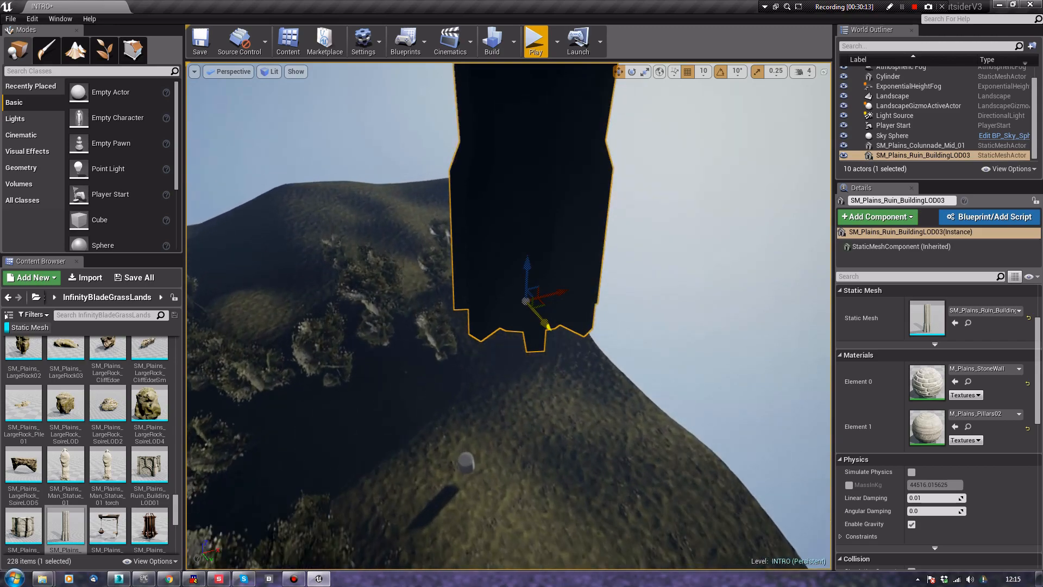
shift+drag(527, 265, 527, 364)
click(445, 321)
key(Delete)
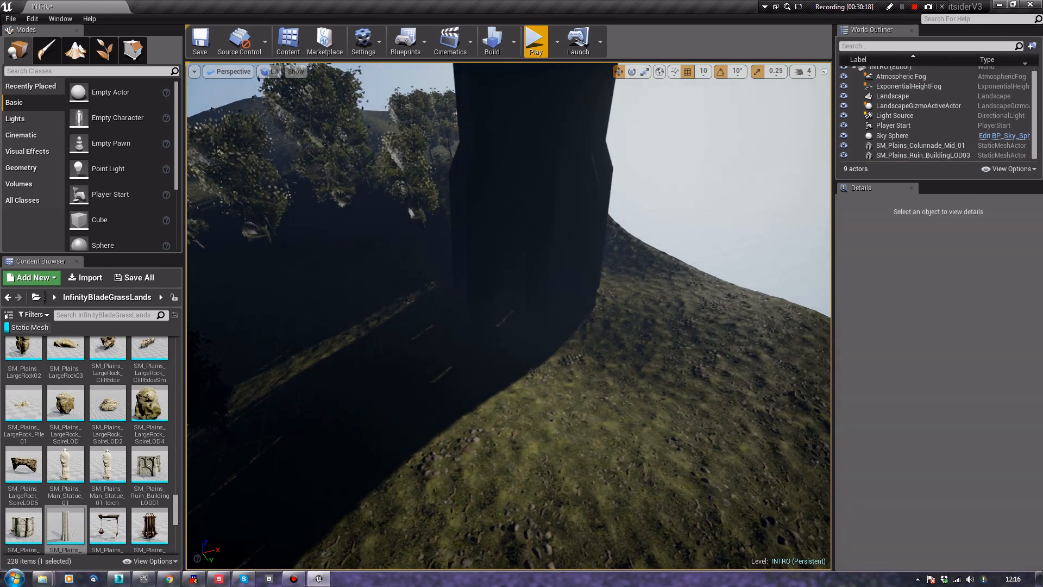
Duplicate the ruin tower sideways along the Y axis so a second tower stands beside it
right_drag(508, 317, 583, 284)
key(s)
key(w)
key(s)
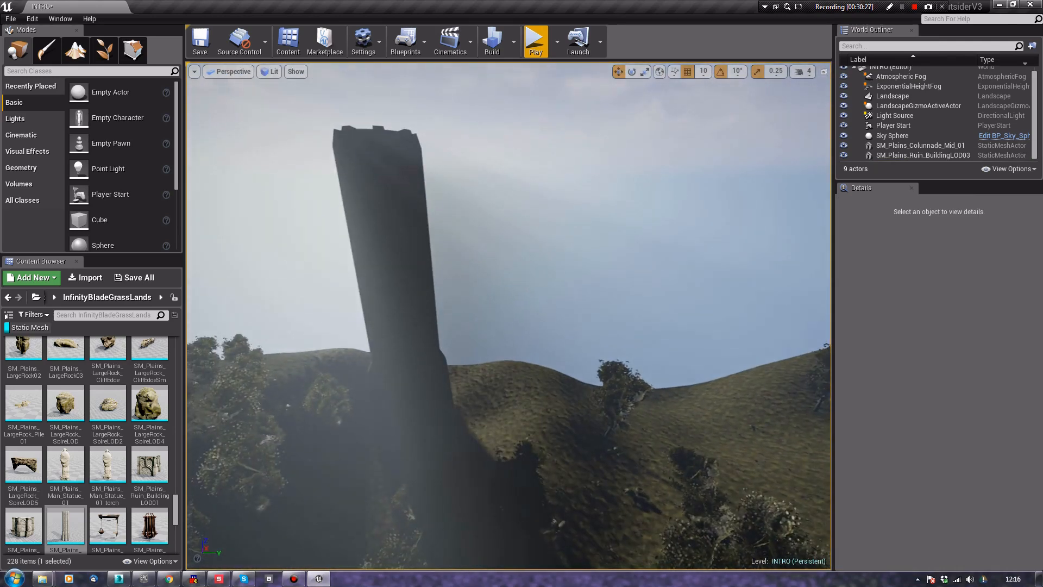
click(395, 272)
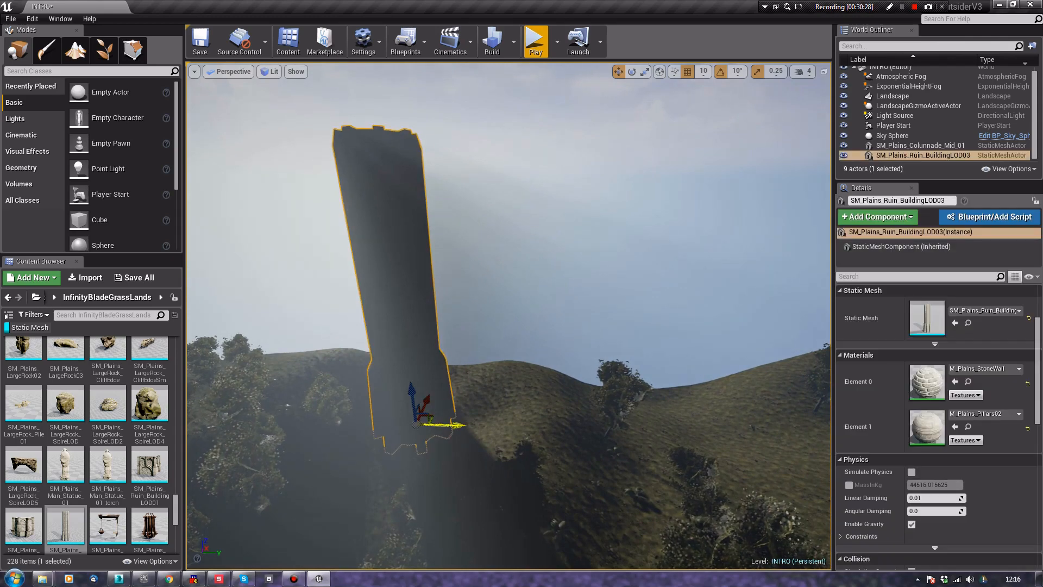
alt+drag(450, 425, 544, 440)
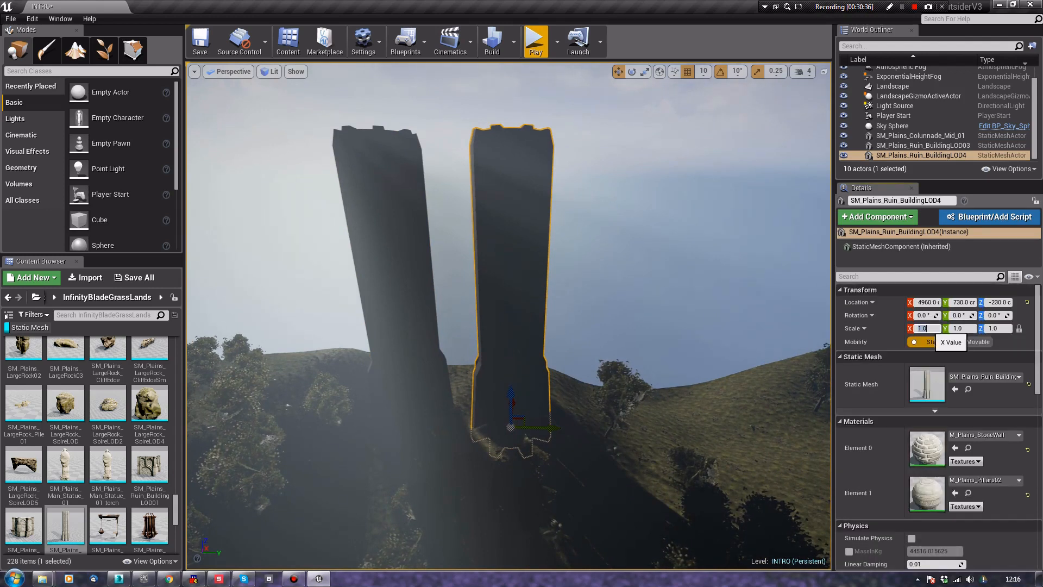
Scale the duplicated tower to 2.0 on all axes and move it along Y to 1100 cm, away from the smaller tower
text(2)
key(Tab)
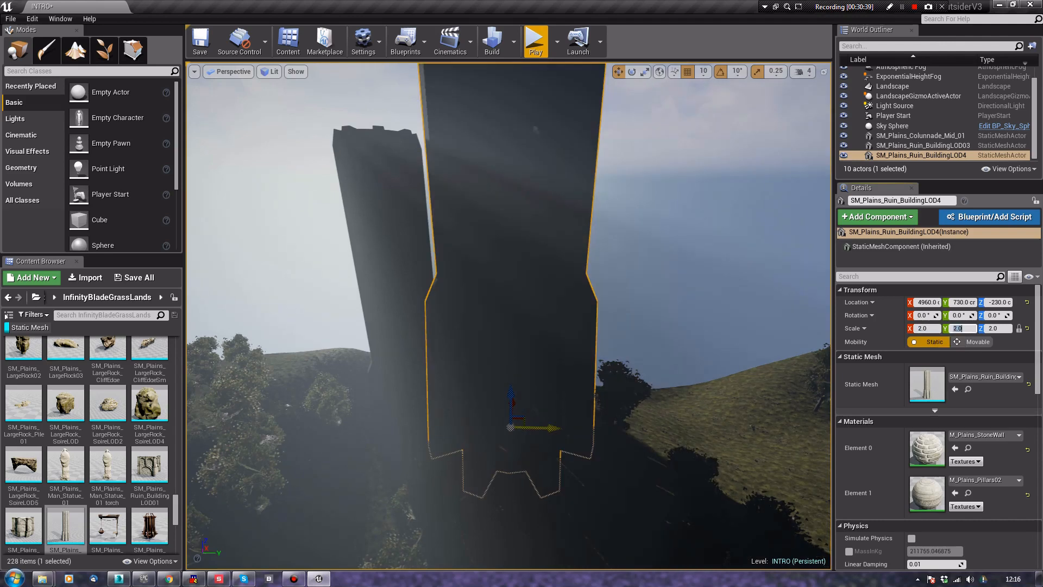
drag(543, 428, 576, 431)
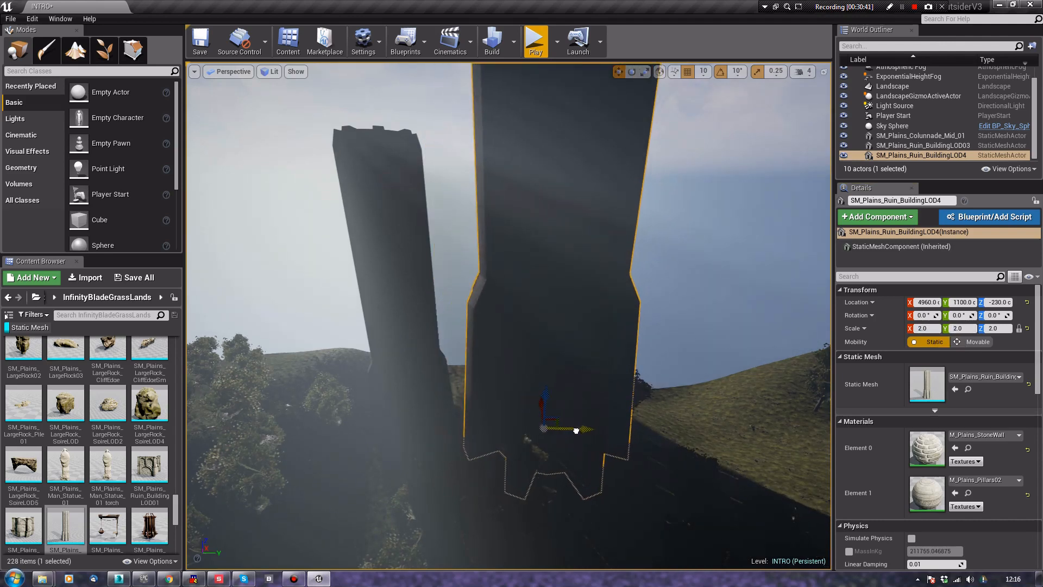
Search the static meshes for "BRID" and place SM_Plains_Castle_Bridge_Wall_01 in the air near the two towers
click(537, 450)
right_drag(536, 450, 512, 427)
key(s)
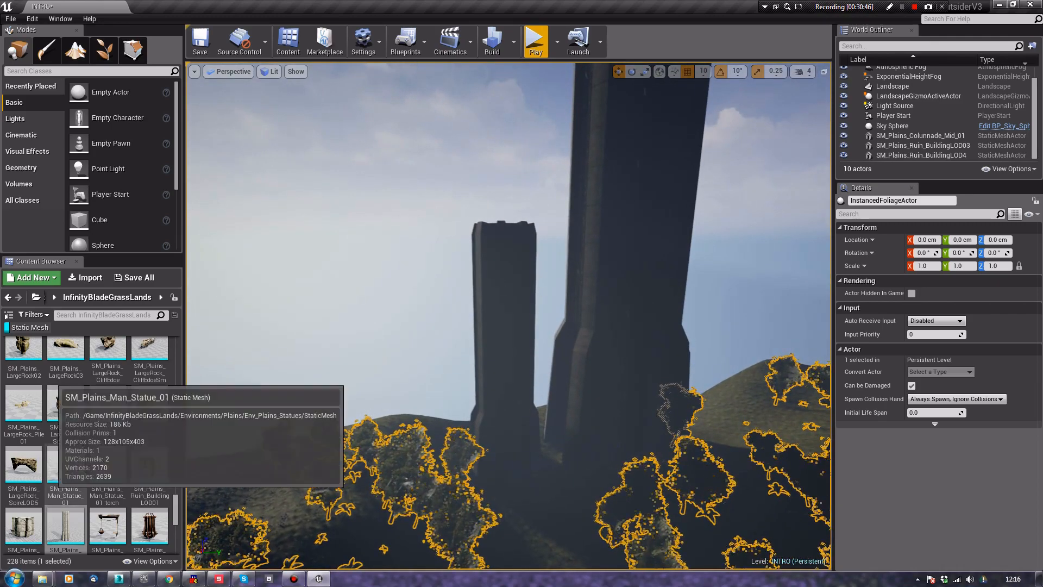
scroll(90, 445, down, 1)
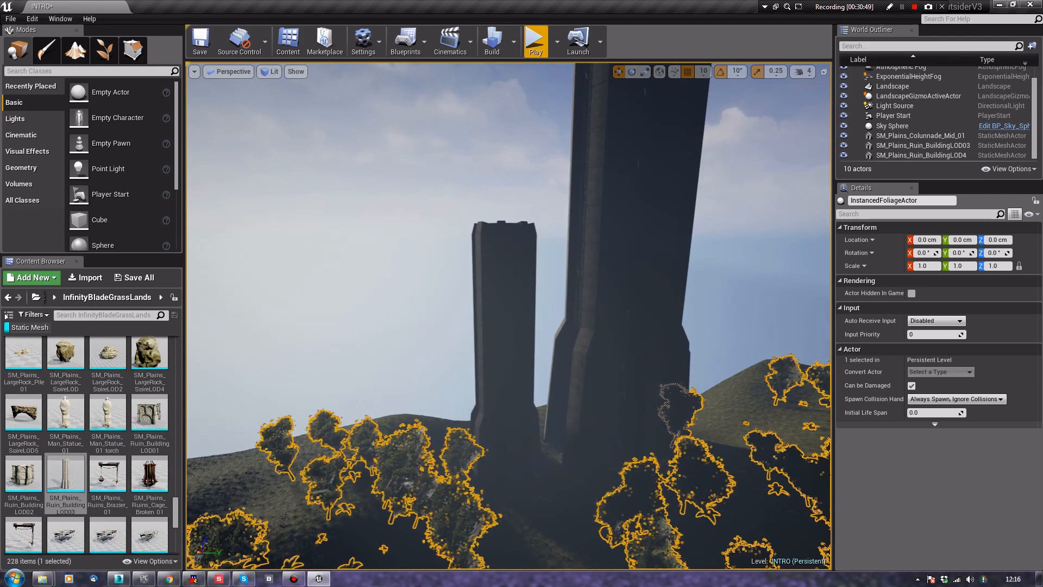
text(BRID)
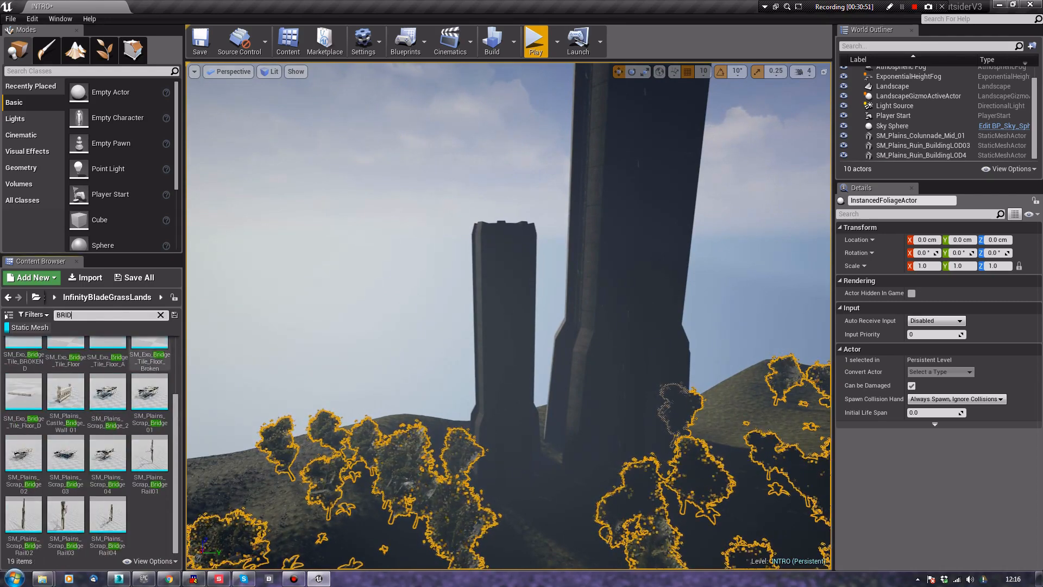
scroll(90, 445, up, 3)
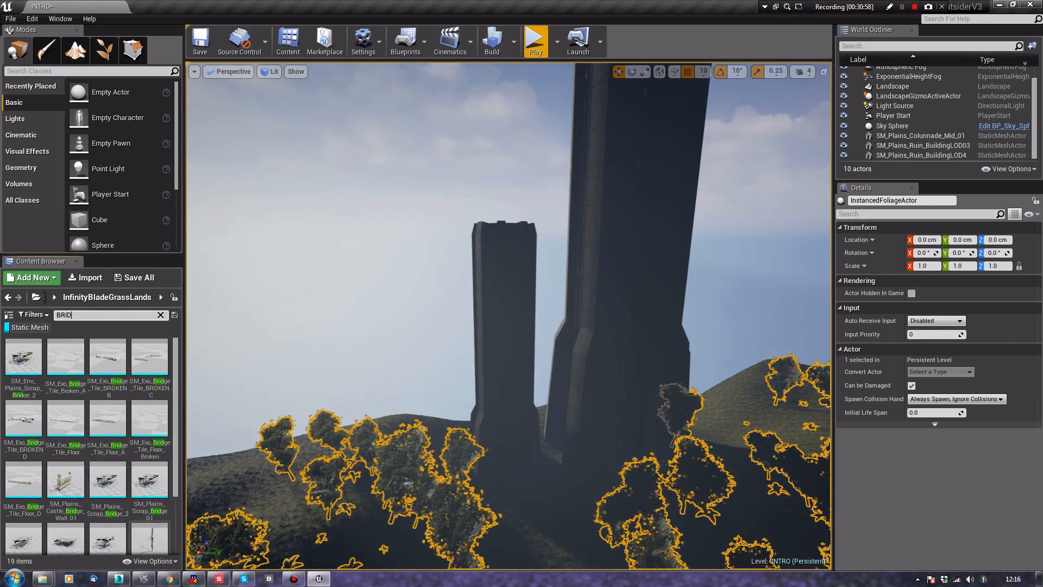
drag(65, 479, 375, 318)
right_drag(375, 318, 463, 393)
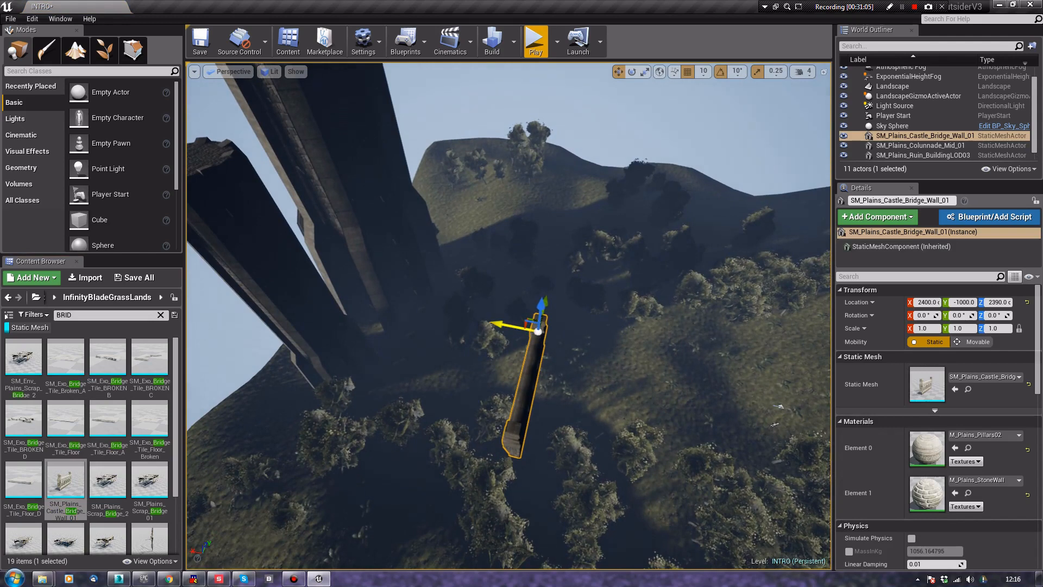
Move the castle bridge wall to X 4850, Y 470 so it spans the gap between the two towers
drag(511, 326, 234, 239)
right_drag(348, 283, 310, 236)
drag(405, 292, 633, 276)
right_drag(461, 326, 426, 247)
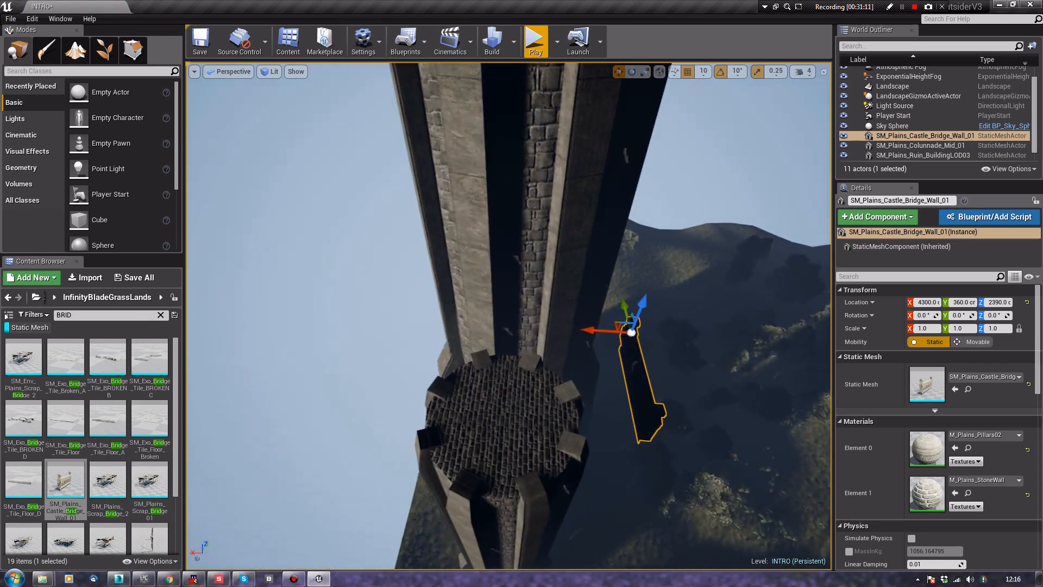
drag(589, 329, 481, 325)
right_drag(481, 325, 315, 242)
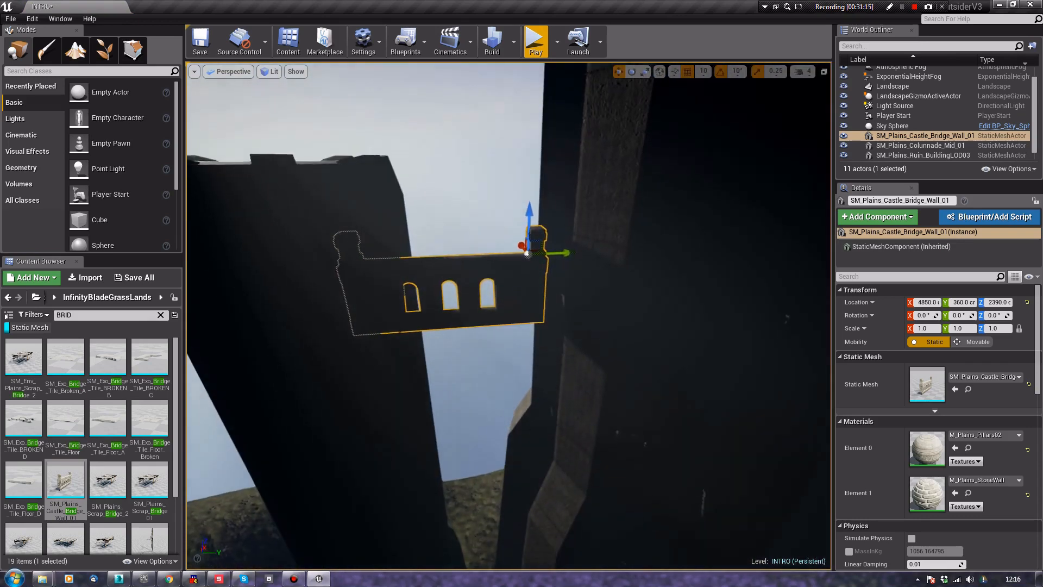
right_drag(597, 246, 907, 326)
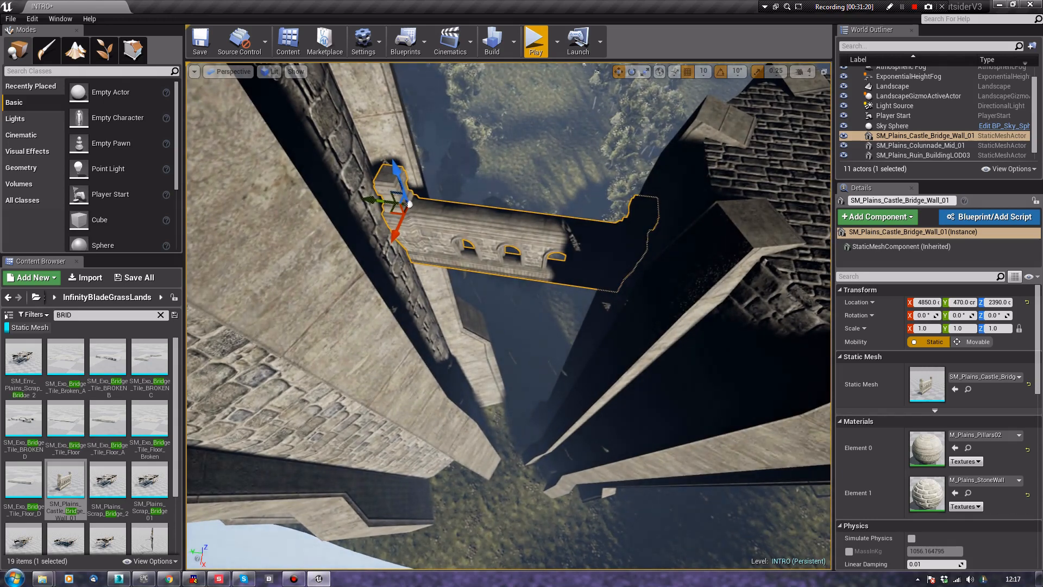
Move the castle bridge wall to Y 500 and duplicate it along X to 5000, forming the bridge's opposite side
drag(372, 199, 366, 199)
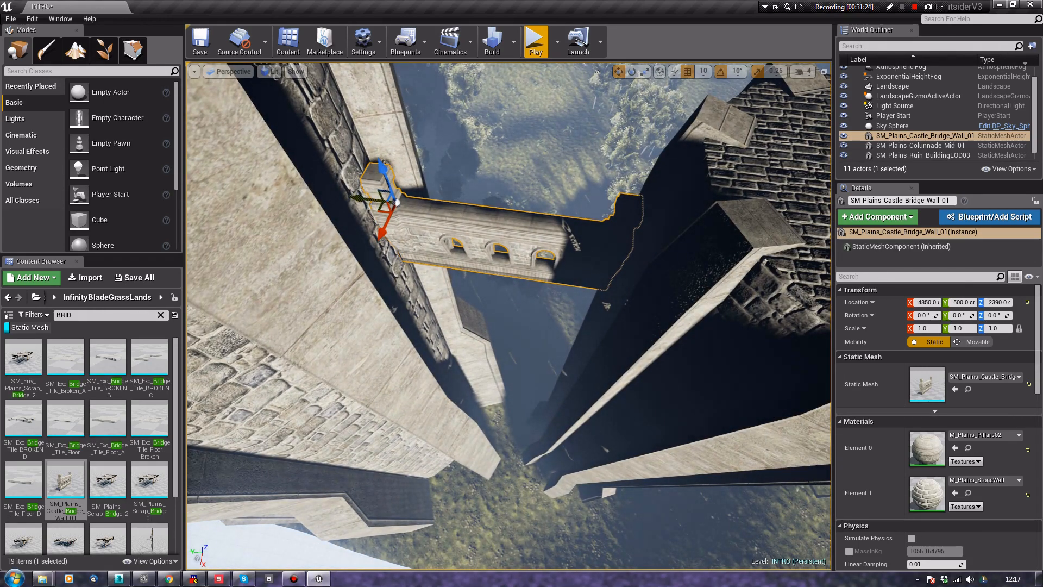
alt+drag(383, 231, 352, 286)
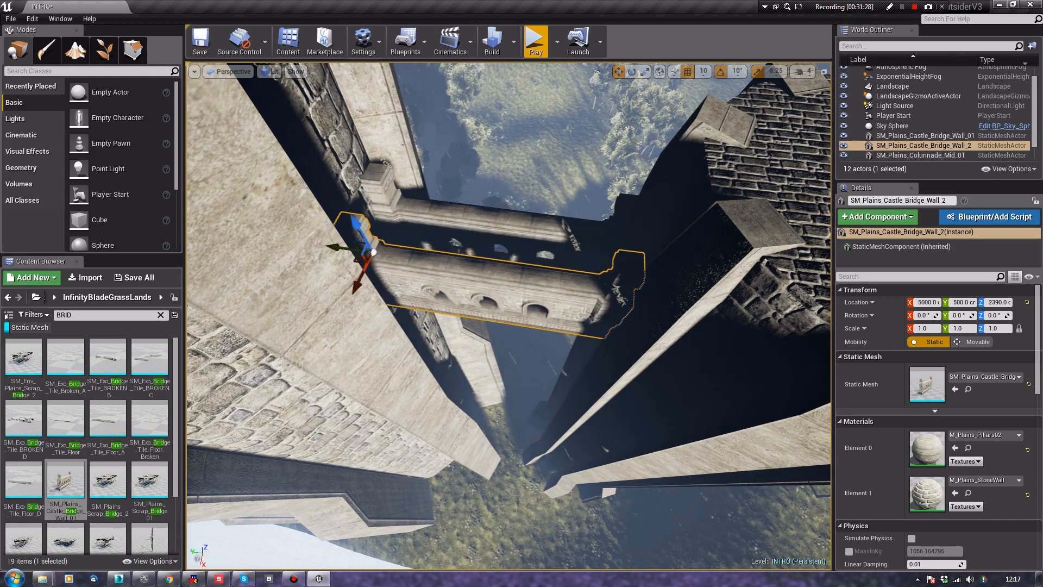
Place a Camera Actor on the landscape slope, away from the towers
click(524, 348)
right_drag(524, 347, 553, 248)
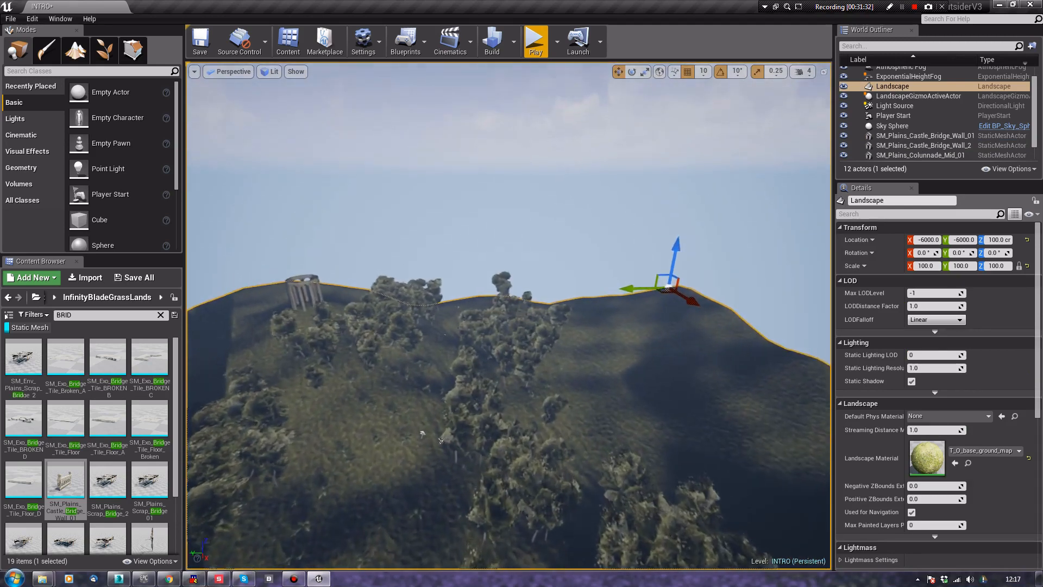
key(w)
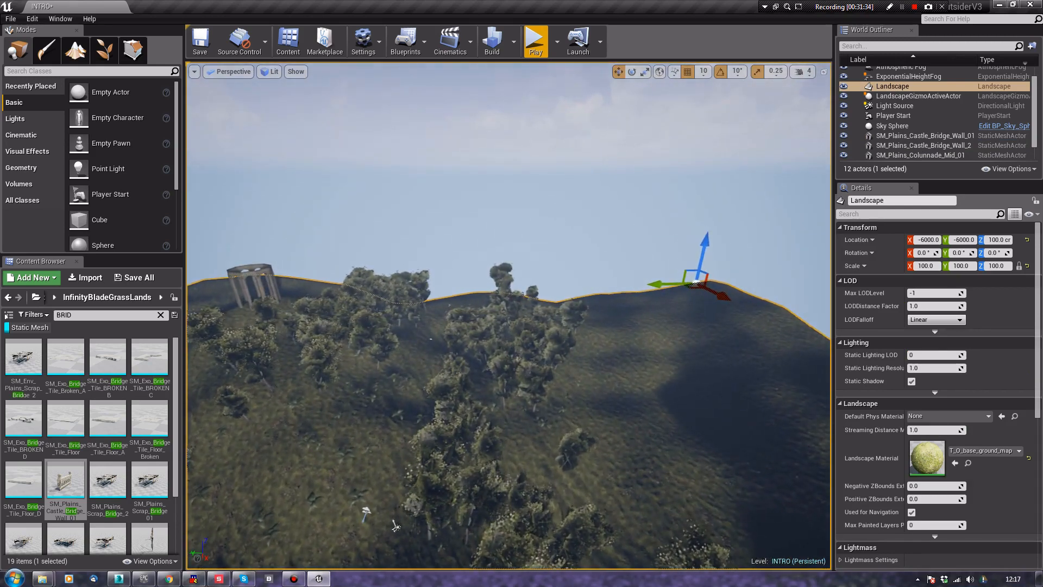
right_click(465, 253)
mouse_move(533, 468)
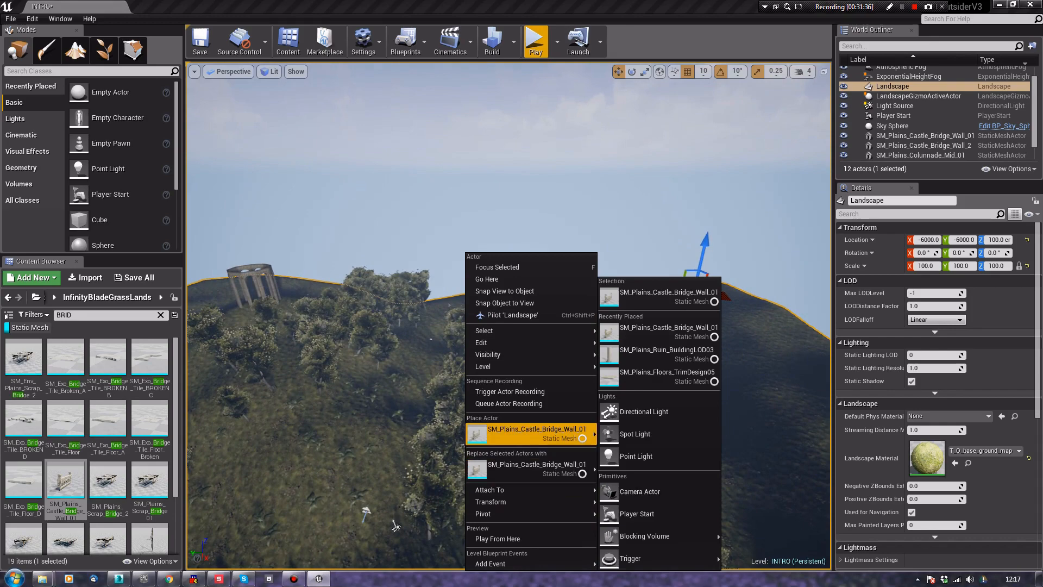
click(640, 491)
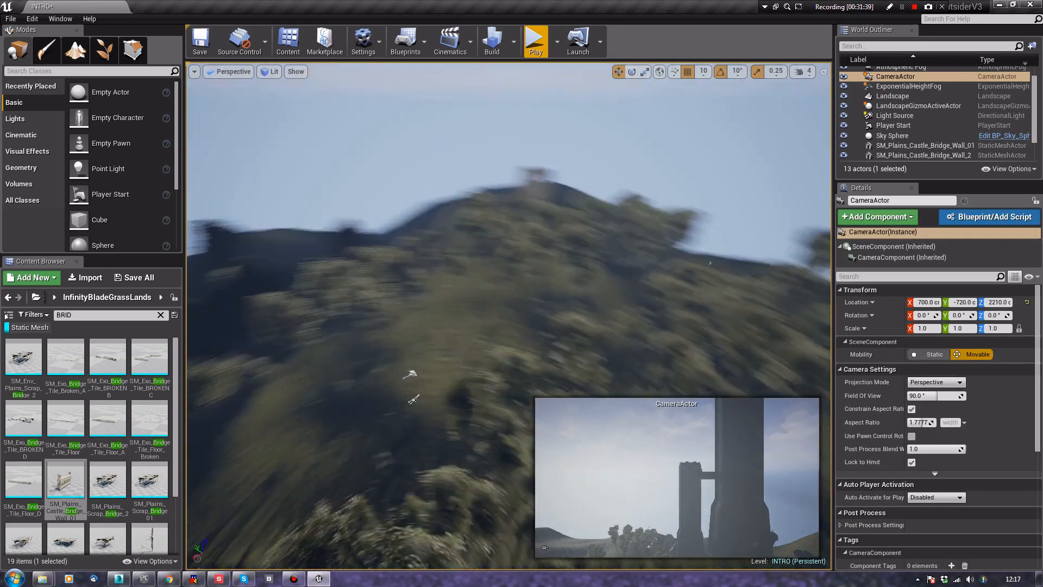
Move the camera actor to X -4780, Y 110, Z 70, low on the forest floor facing the towers
right_drag(508, 315, 350, 266)
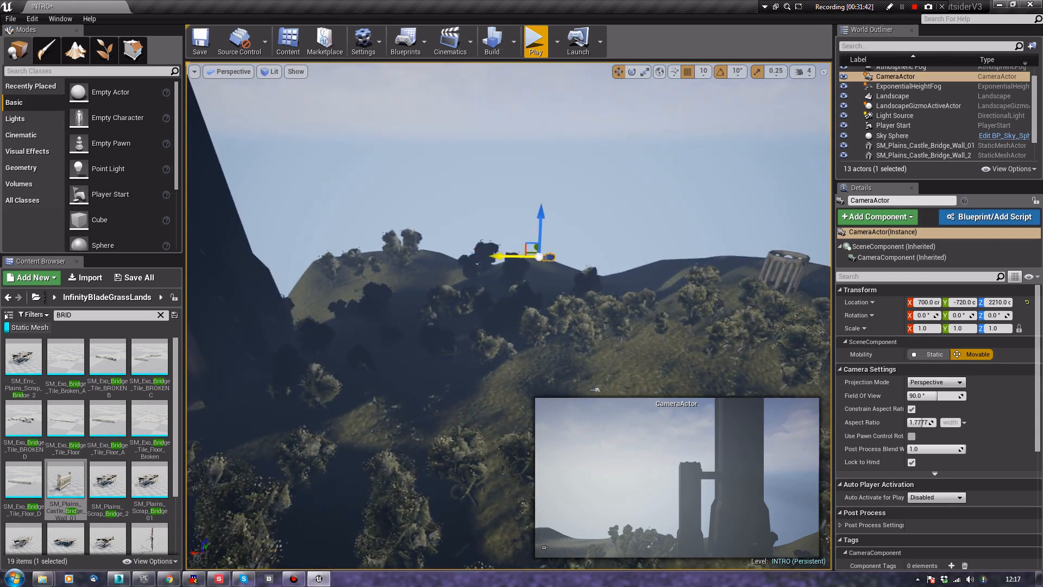
shift+drag(505, 255, 761, 256)
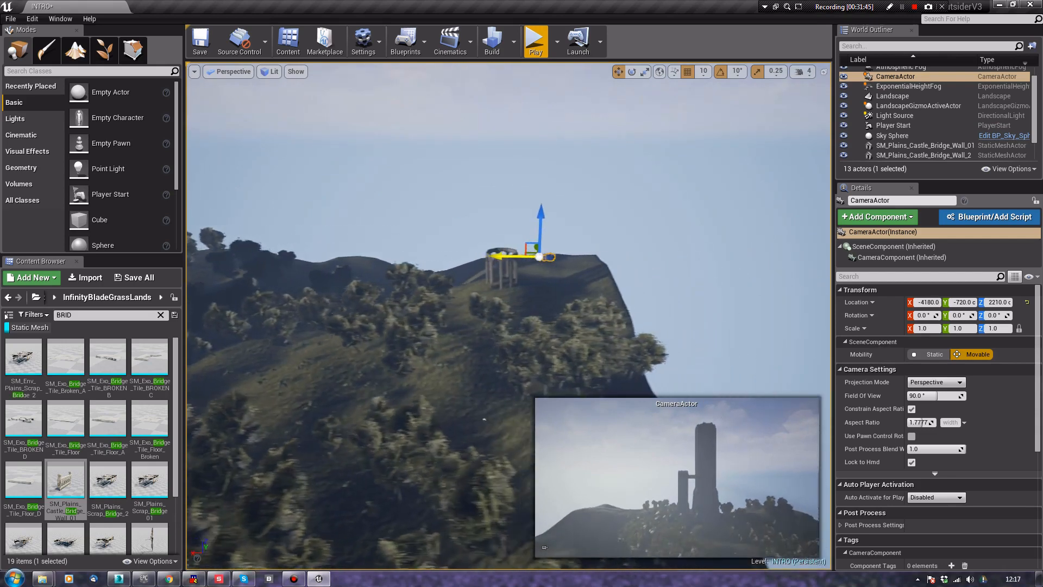
shift+drag(540, 228, 540, 315)
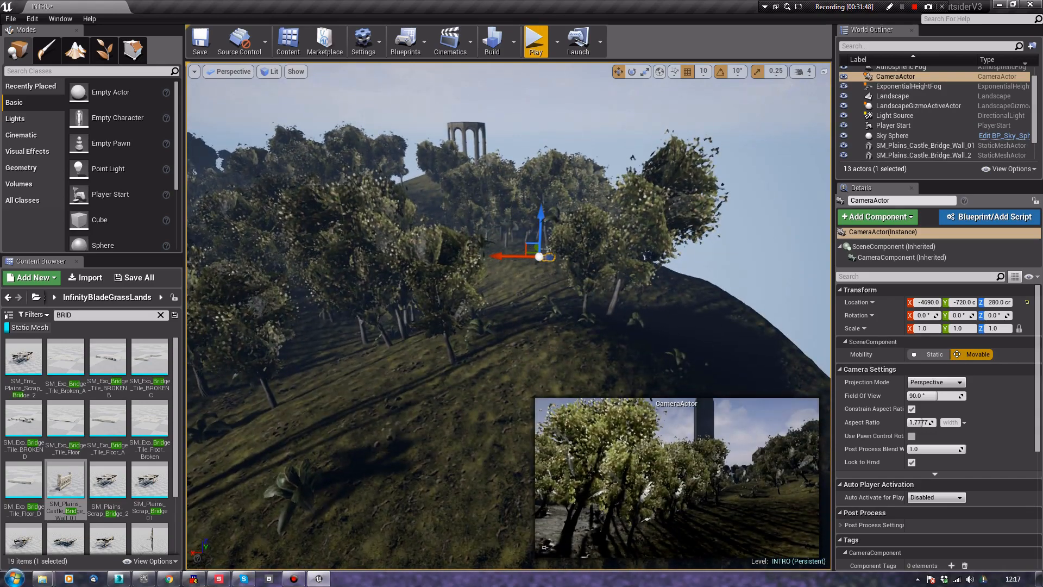
right_drag(547, 249, 573, 237)
key(d)
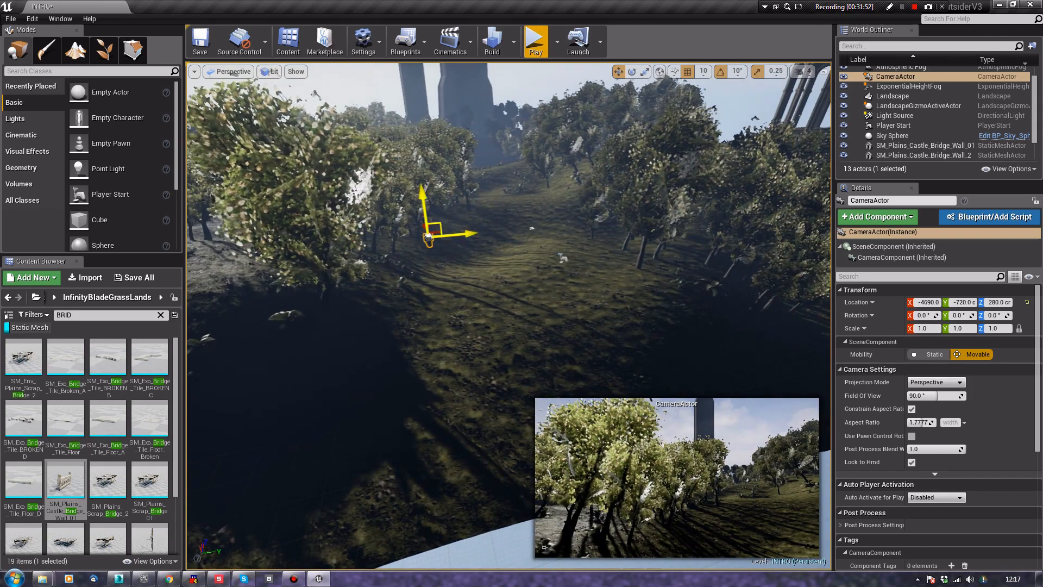
drag(429, 237, 584, 253)
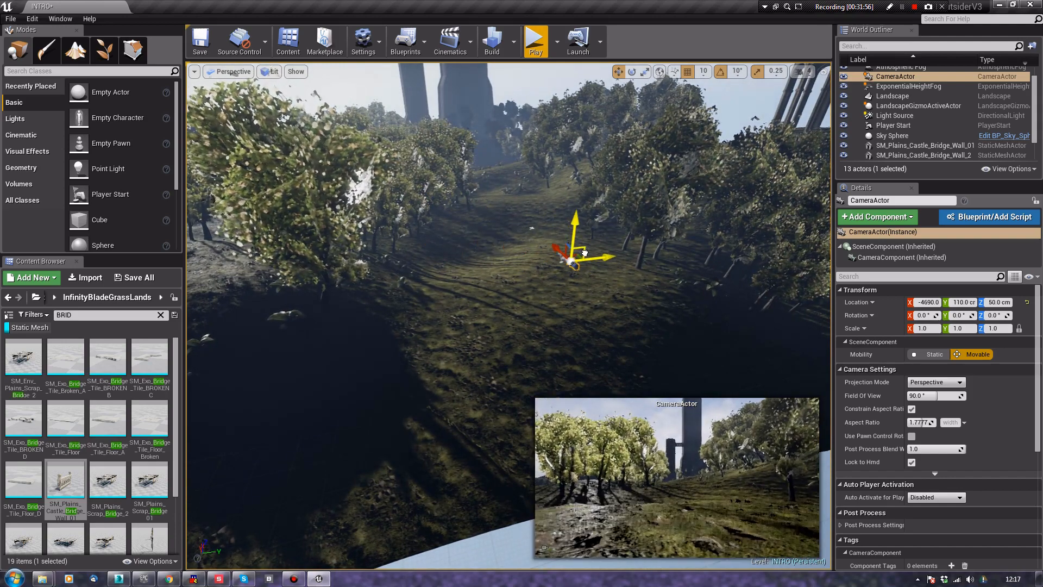
right_drag(576, 255, 563, 301)
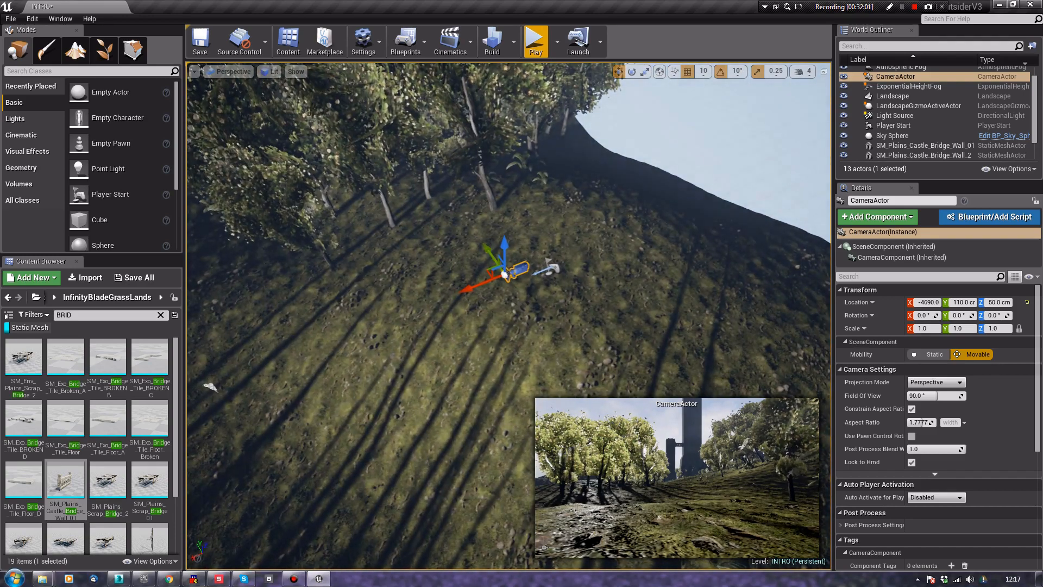
drag(484, 282, 529, 236)
Search the static meshes for "STATUE" and place SM_Plains_Man_Statue_01 near the top of the smaller tower
right_drag(515, 248, 358, 155)
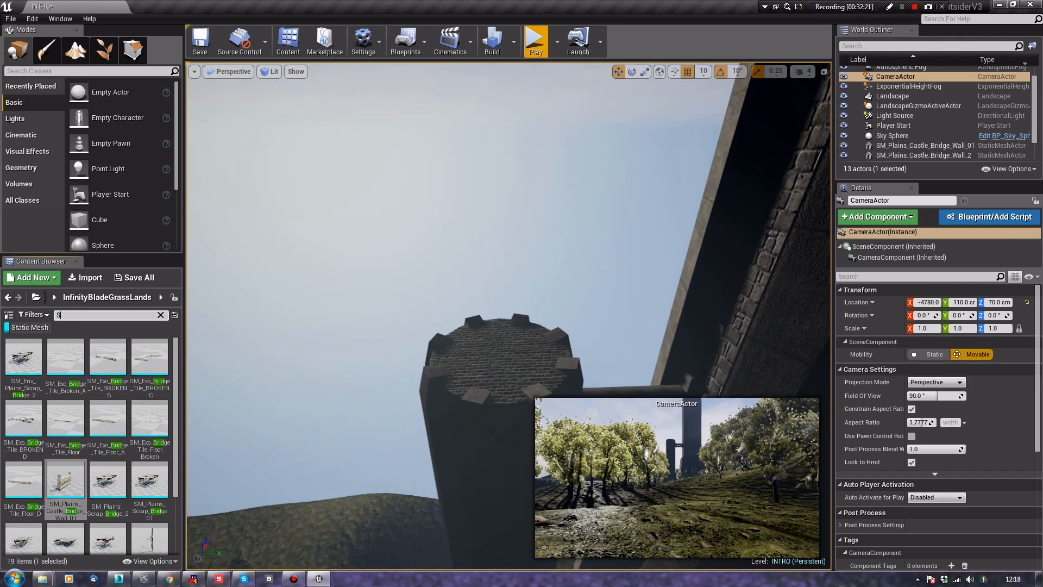
text(E)
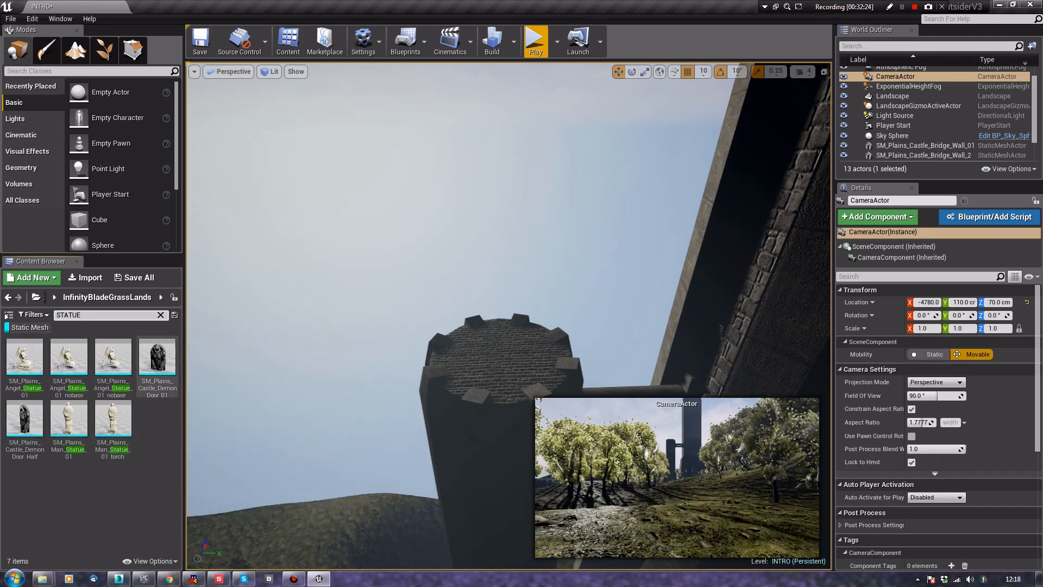
drag(68, 418, 505, 340)
key(f)
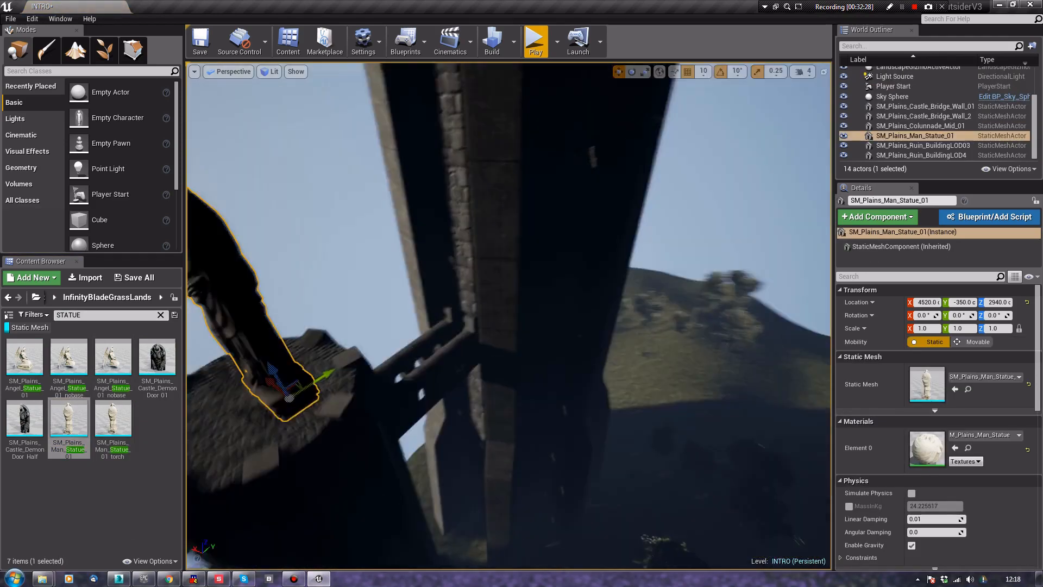
Move the man statue to X 4970, Z 2630 so it stands on the smaller tower's roof
key(s)
right_drag(506, 339, 532, 340)
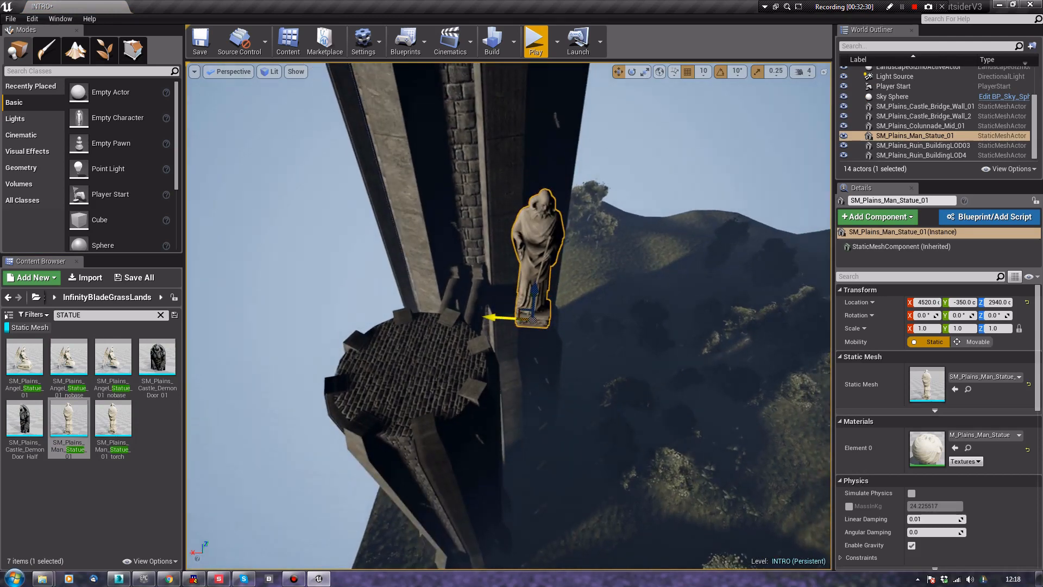
drag(490, 317, 358, 342)
right_drag(442, 320, 413, 310)
drag(442, 312, 427, 362)
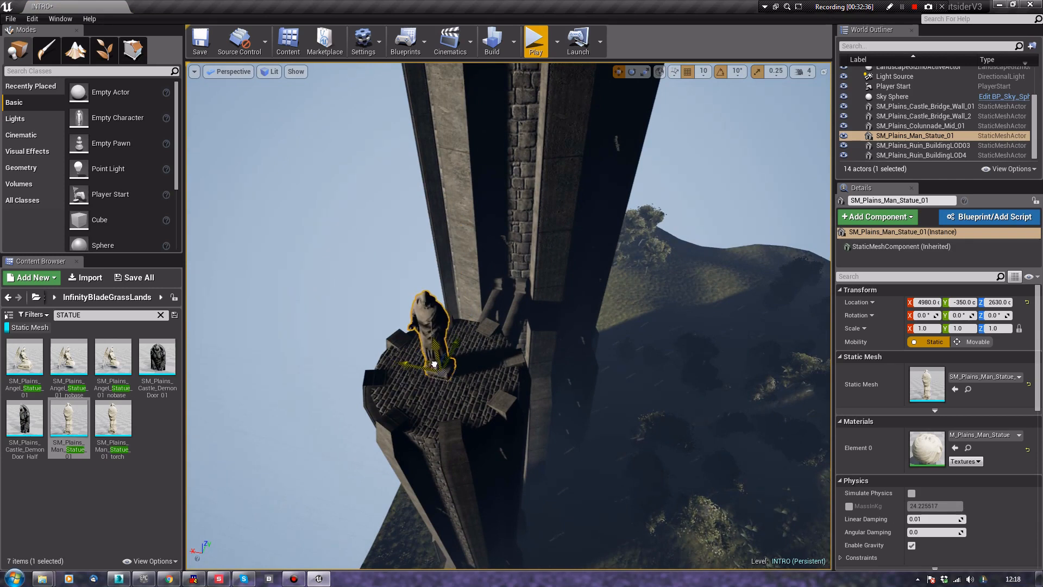
Rotate the man statue about -60° around Z and scale it to 2.0 on all axes
key(e)
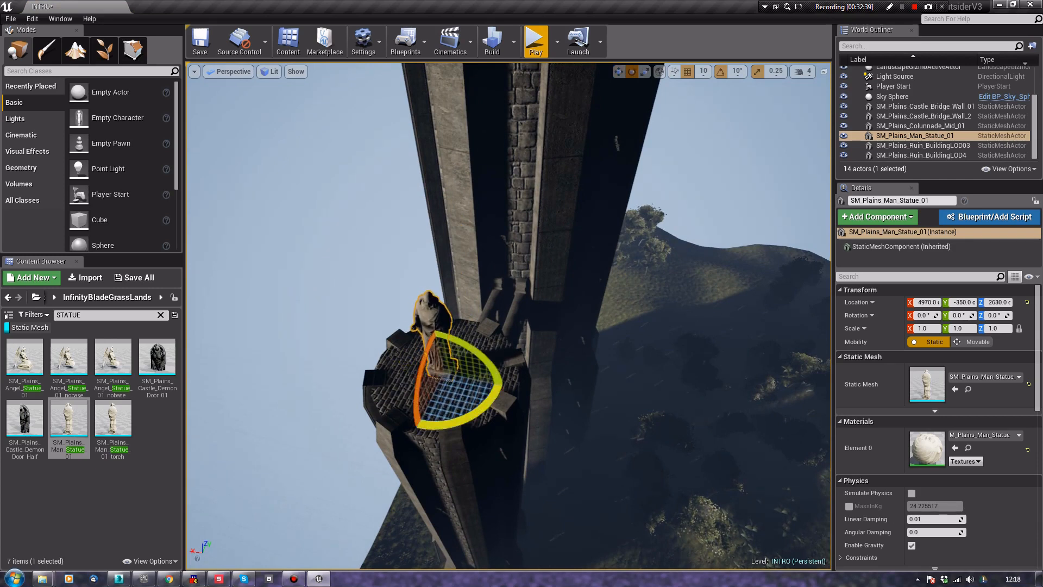
drag(461, 423, 493, 411)
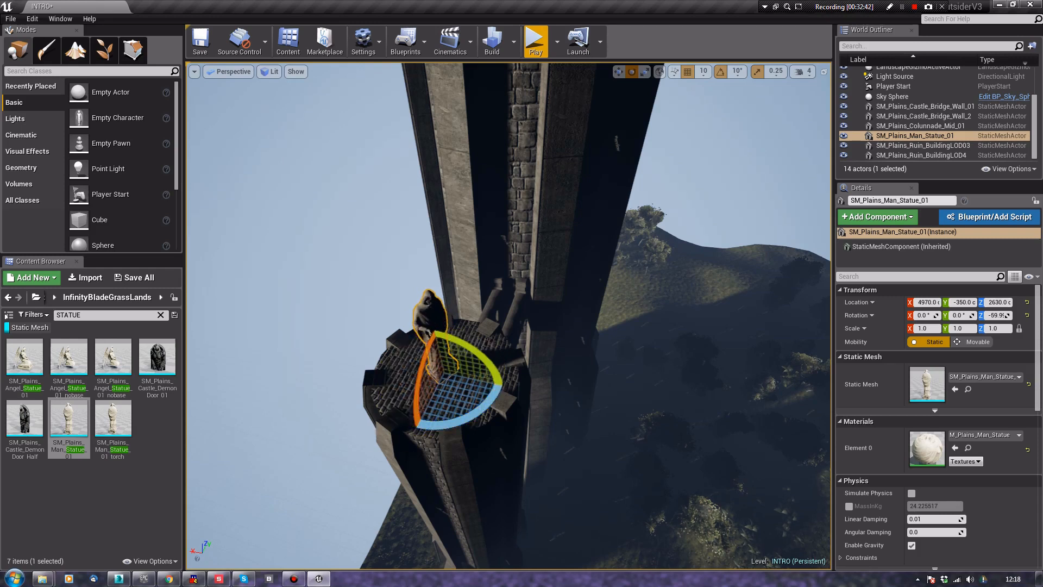
text(2)
key(Tab)
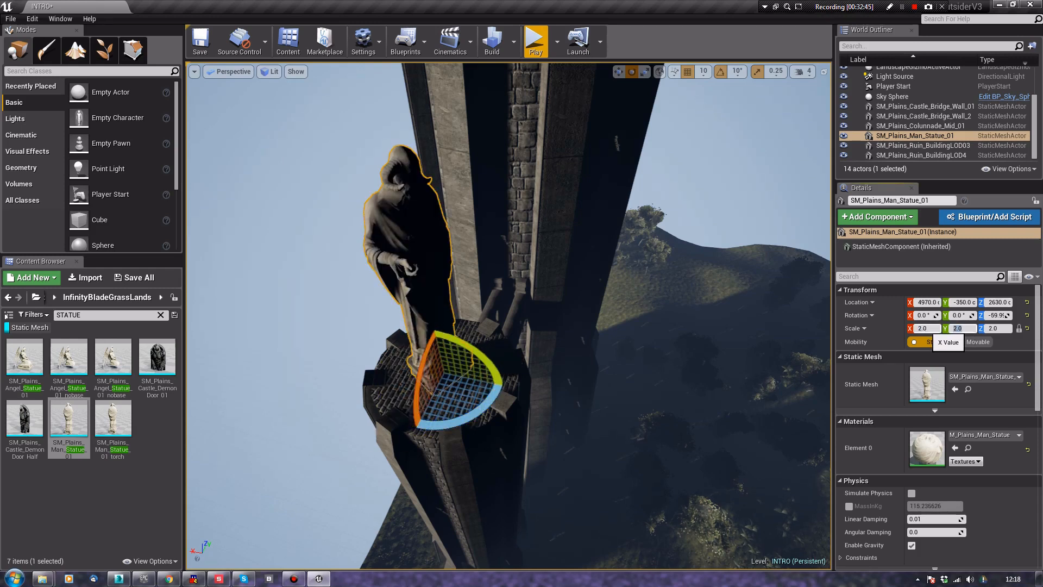
click(739, 174)
Duplicate the smaller ruin tower to the large tower's other side, placing the copy at about Y 2520, Z 2440
key(s)
right_drag(739, 174, 593, 154)
key(w)
key(s)
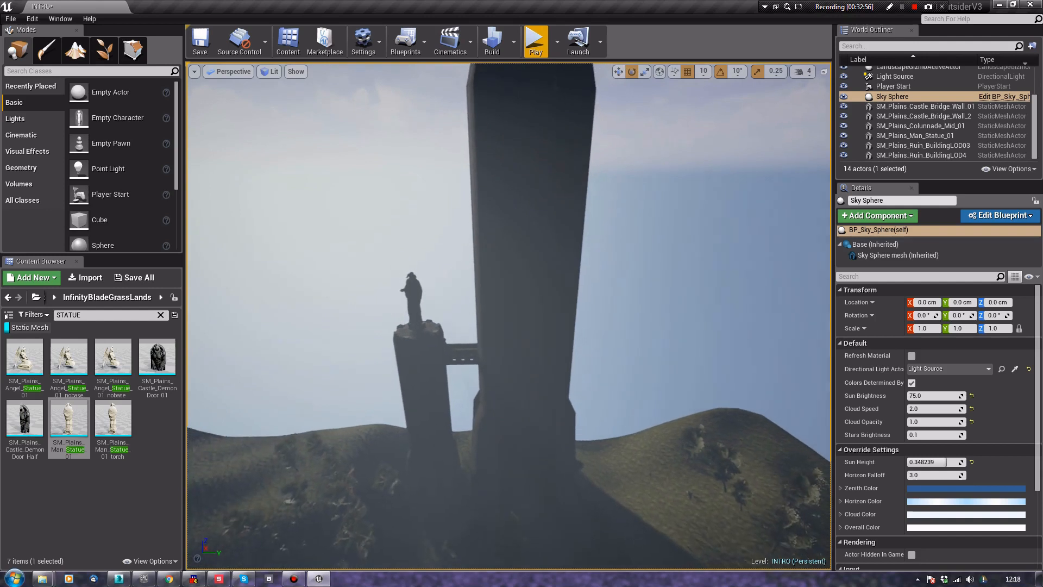
click(427, 380)
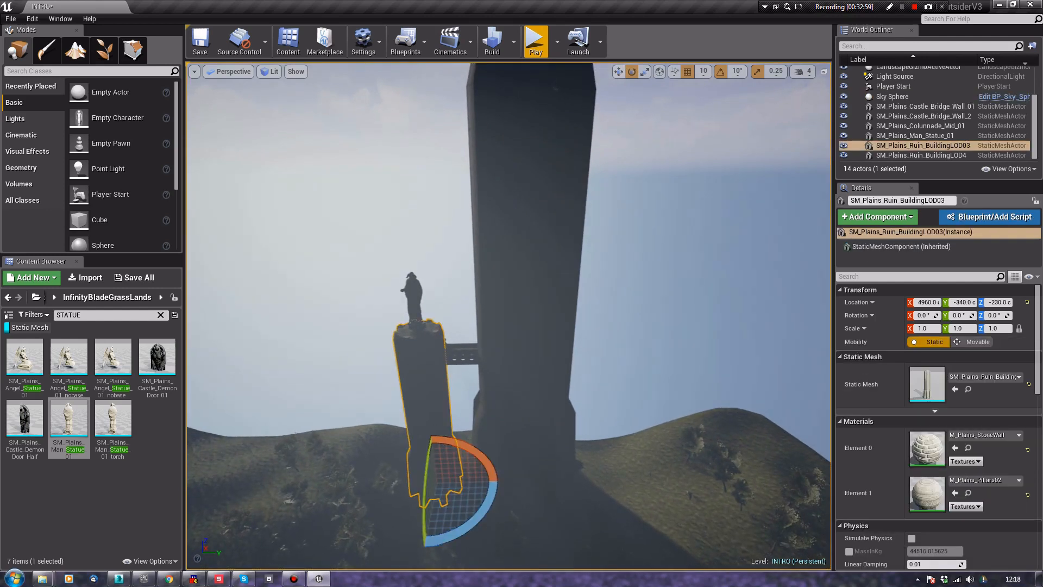
key(w)
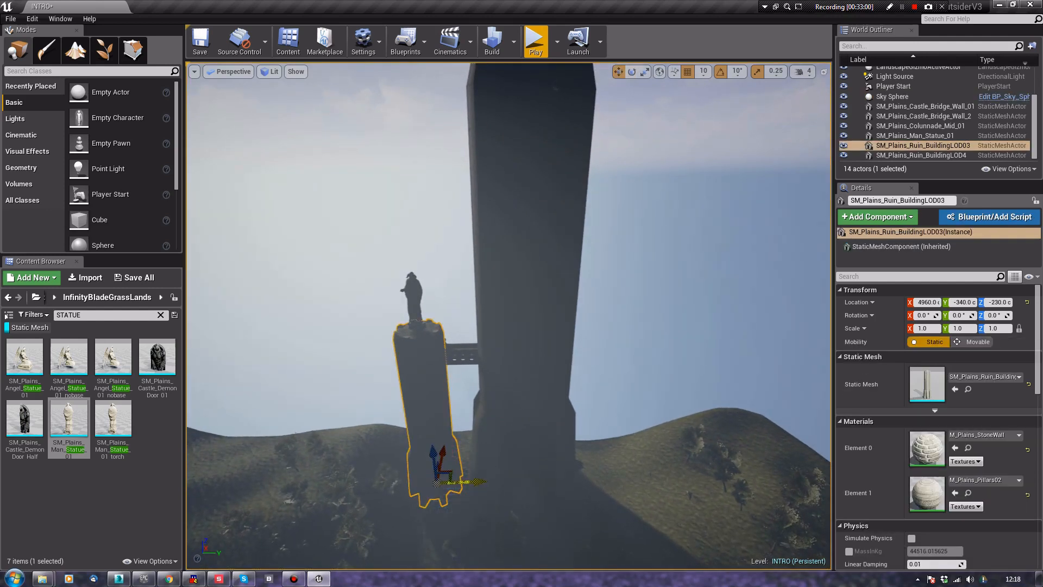
alt+drag(467, 482, 608, 297)
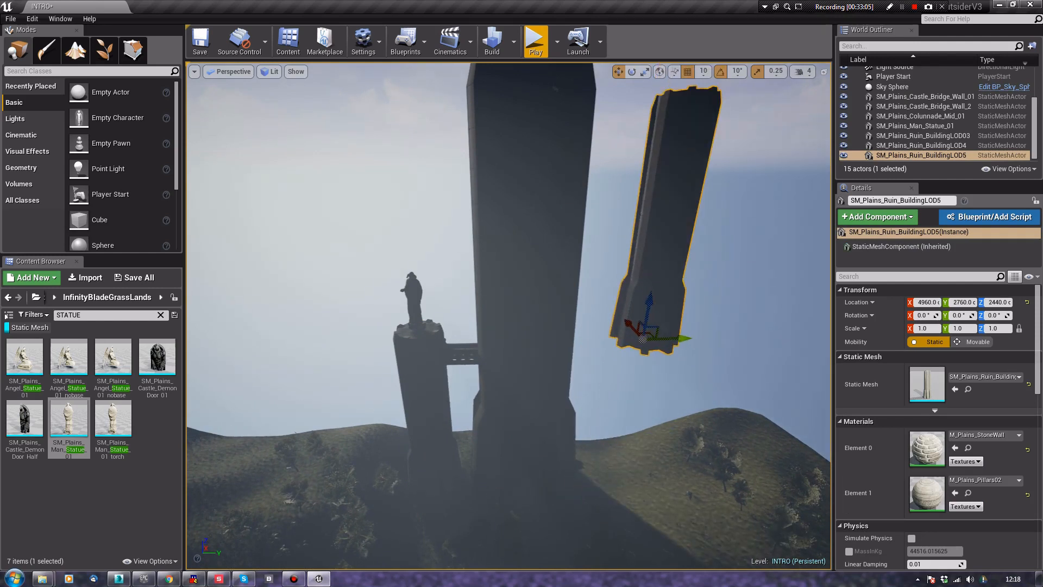
drag(684, 339, 665, 338)
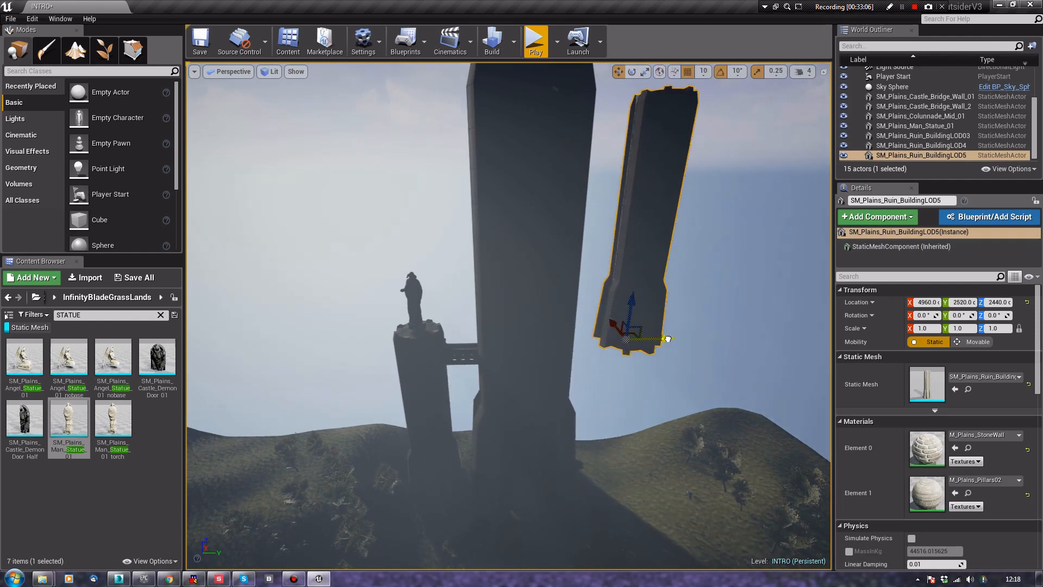
Select both castle bridge walls and duplicate them along Y into the gap between the large tower and the third tower
key(s)
right_drag(665, 338, 659, 359)
key(w)
key(e)
click(428, 376)
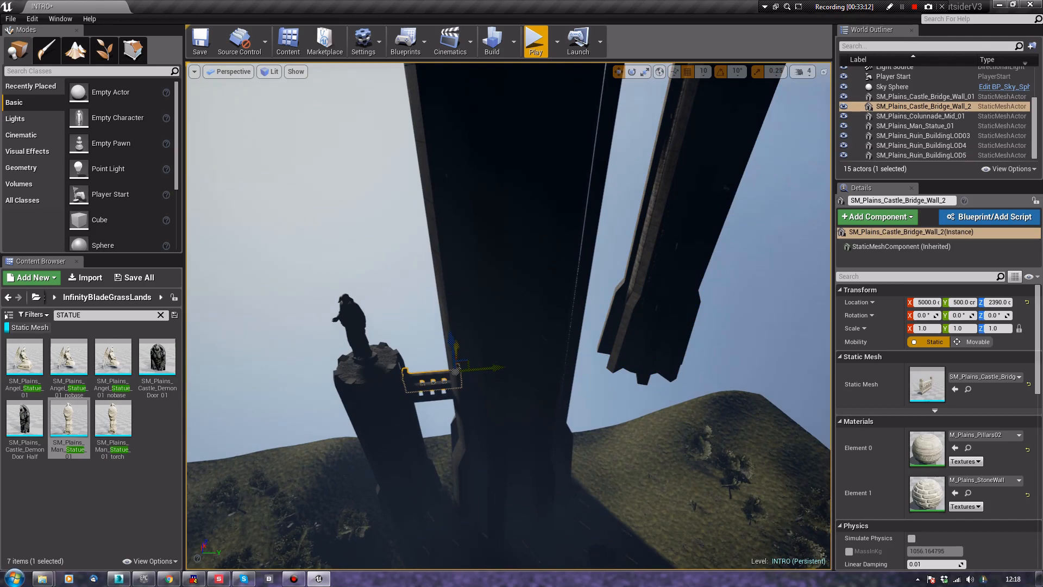
ctrl+click(433, 392)
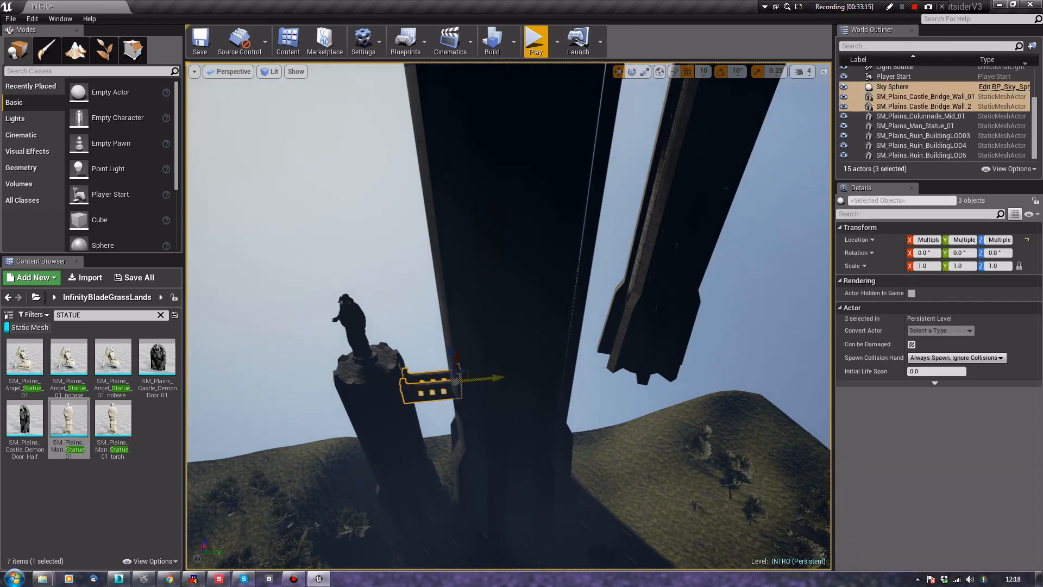
alt+drag(474, 380, 650, 365)
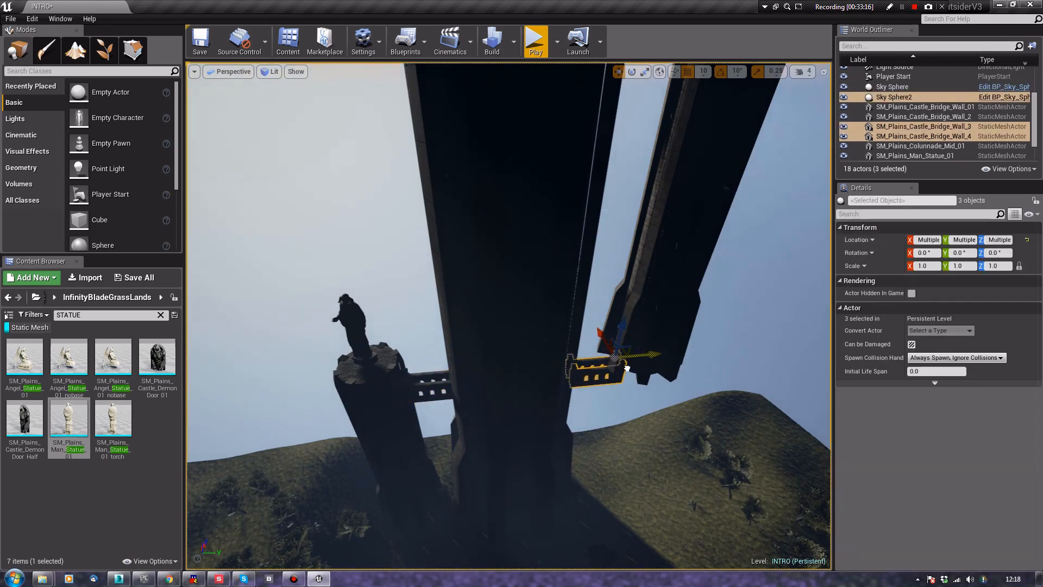
right_drag(649, 366, 747, 326)
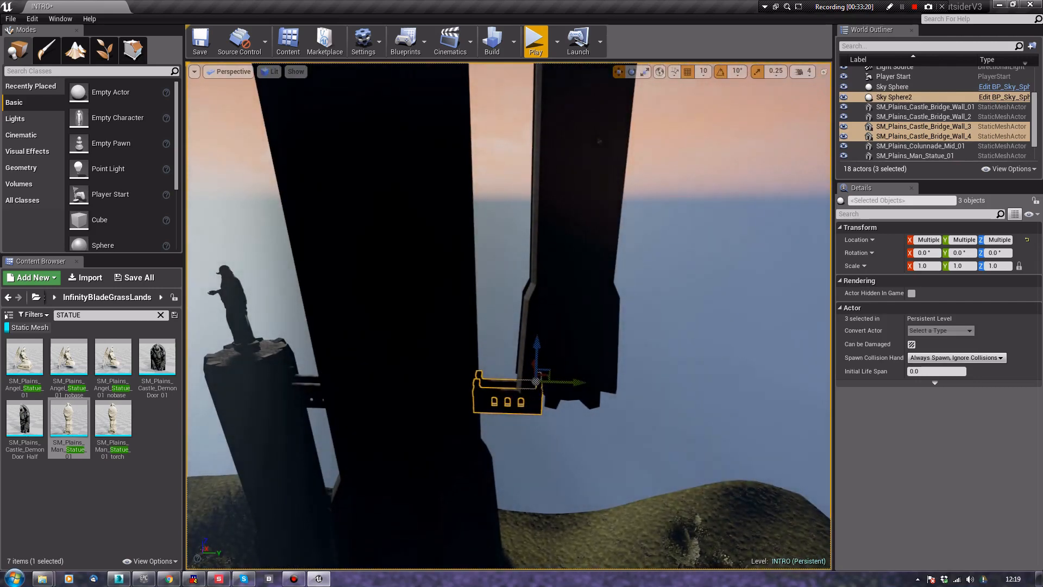
Raise the copied bridge walls between the large and third towers, and duplicate them upward as a second, higher bridge
drag(549, 373, 550, 248)
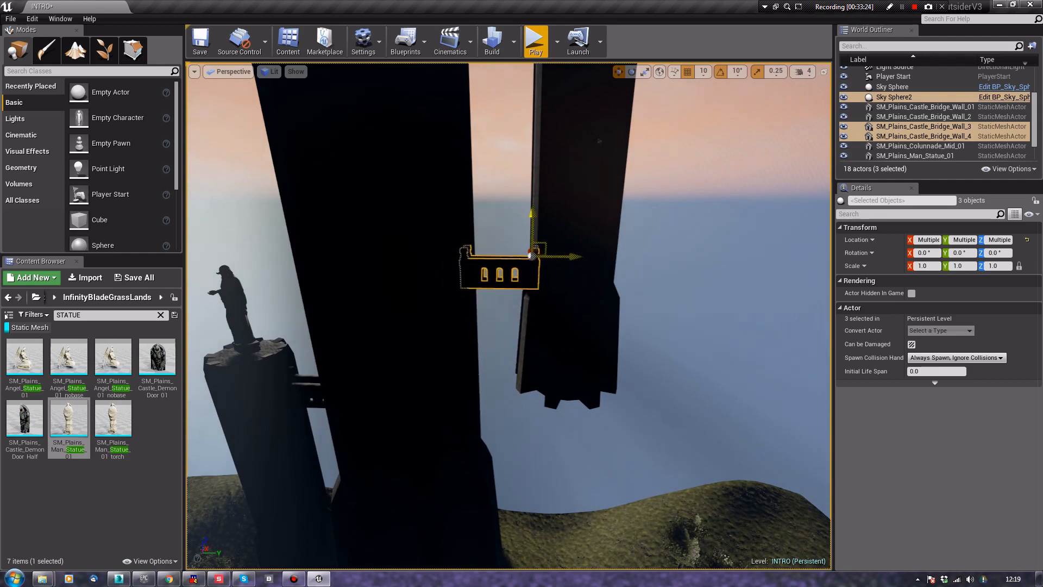
mouse_move(532, 216)
shift+mouse_down()
mouse_move(532, 176)
mouse_move(532, 207)
shift+mouse_up()
mouse_move(532, 214)
alt+shift+mouse_down()
mouse_move(532, 59)
mouse_move(533, 216)
alt+shift+mouse_up()
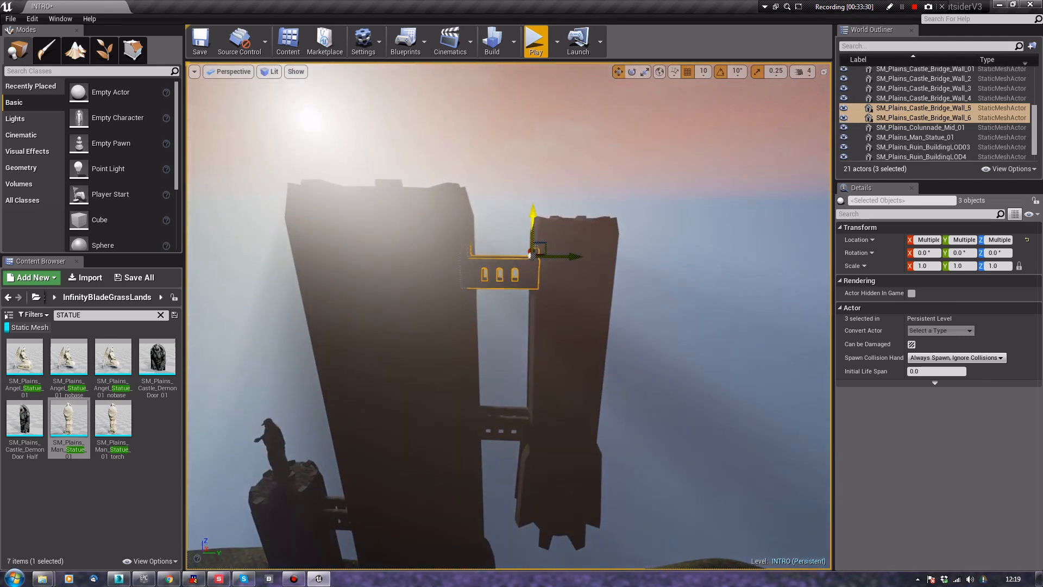
Lower the third tower to Z -350 and stretch its Z scale to 2.2, from the ground past the upper bridge
mouse_move(532, 215)
right_down()
mouse_move(541, 207)
mouse_move(529, 231)
right_up()
click(533, 214)
key(s)
click(555, 215)
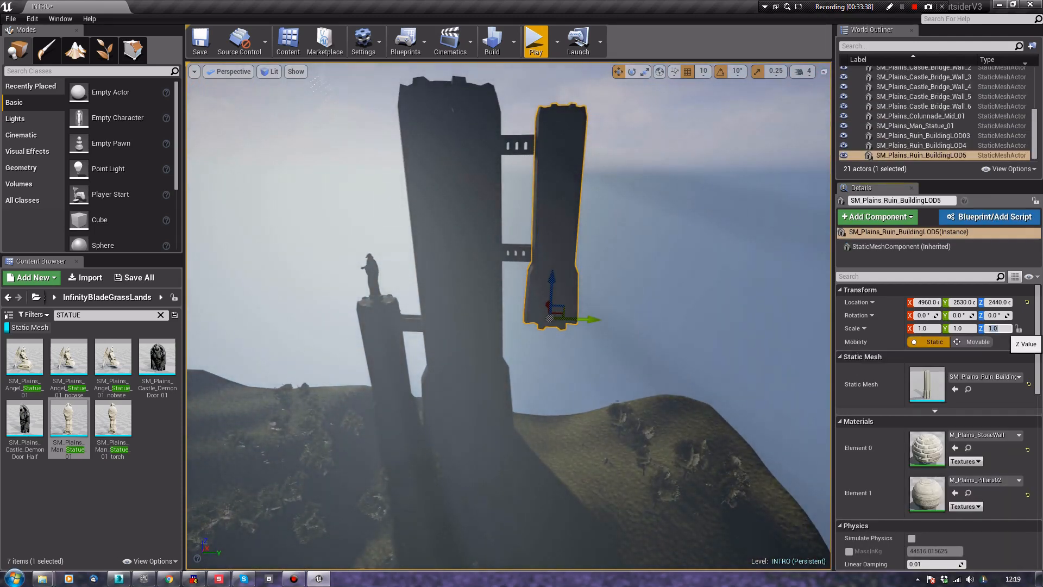
text(.8)
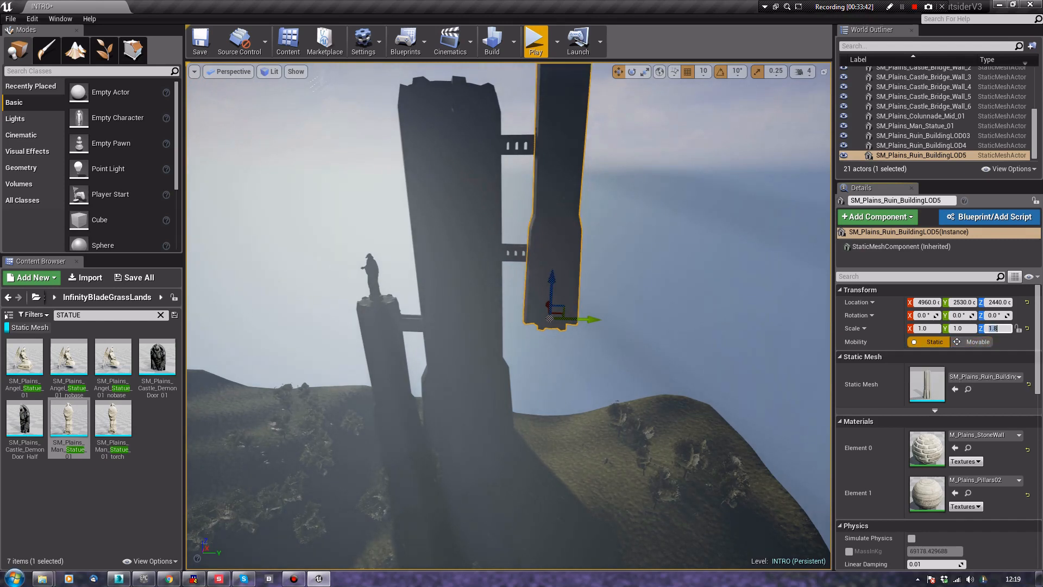
drag(549, 302, 535, 424)
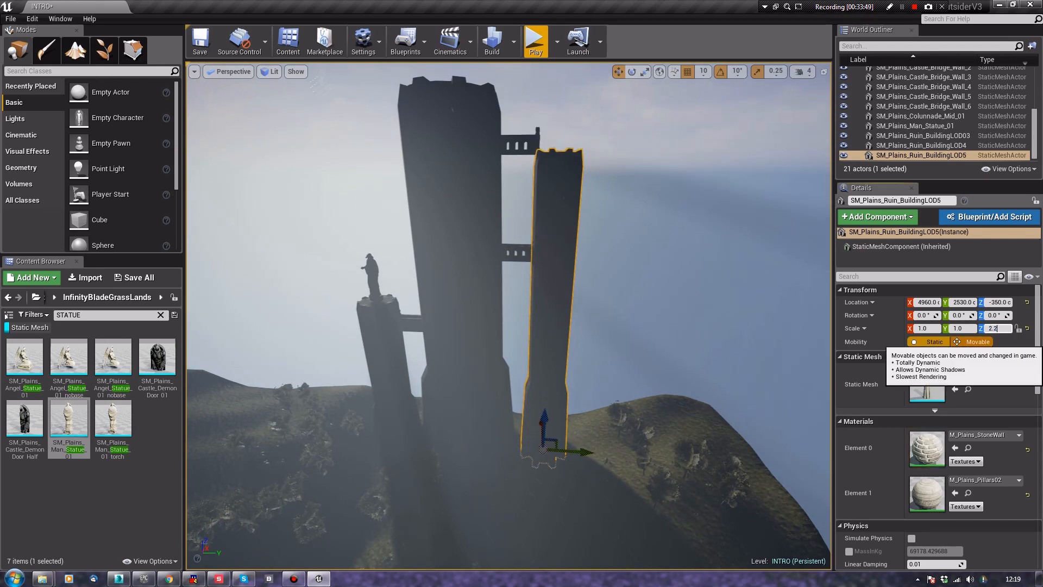
key(Return)
click(679, 244)
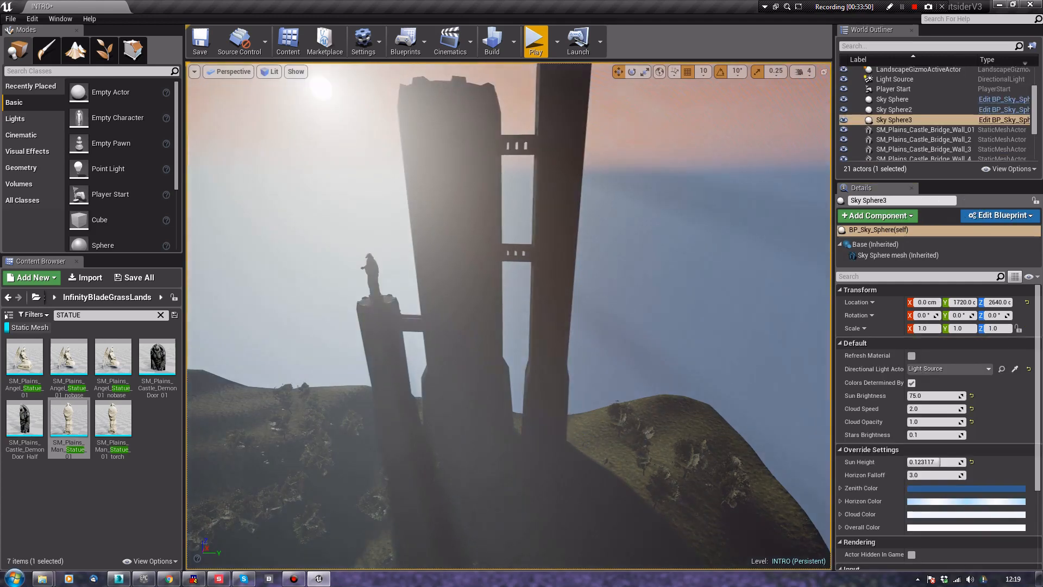
Select the CameraActor beside the Player Start on the landscape and pin its camera preview in the viewport
right_drag(679, 245, 801, 291)
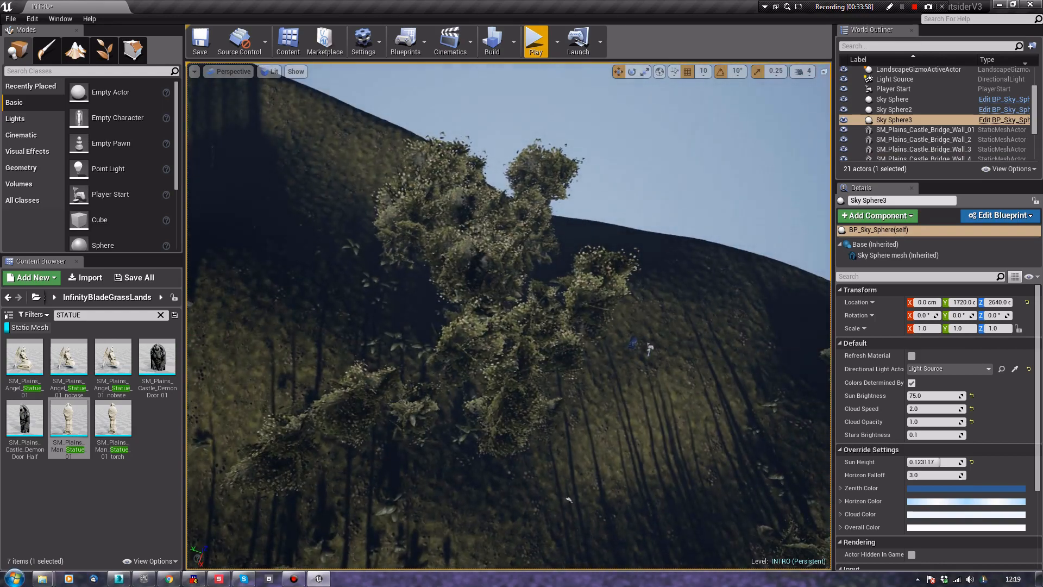
click(649, 347)
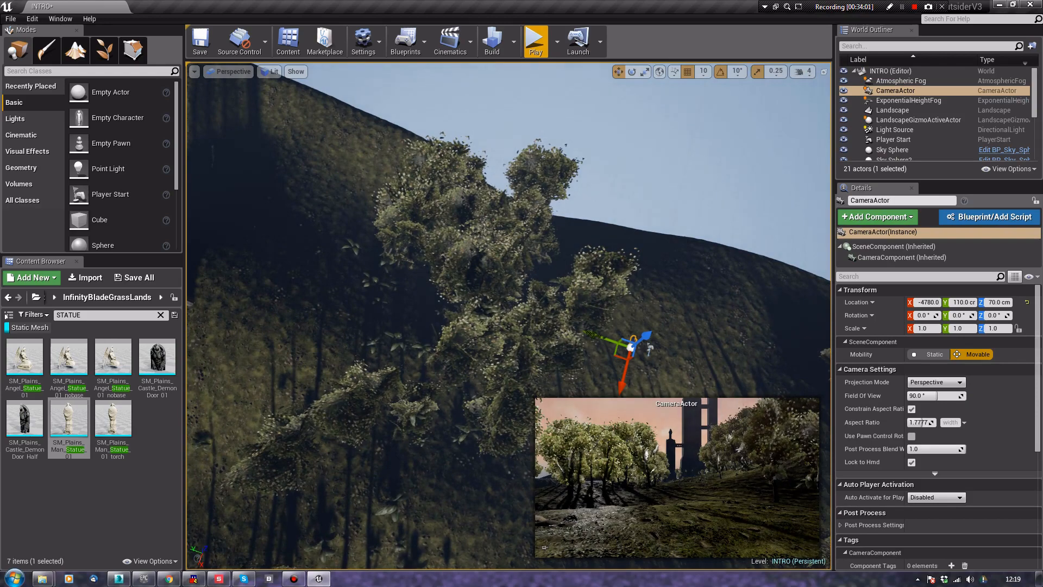
right_drag(649, 347, 696, 348)
click(576, 481)
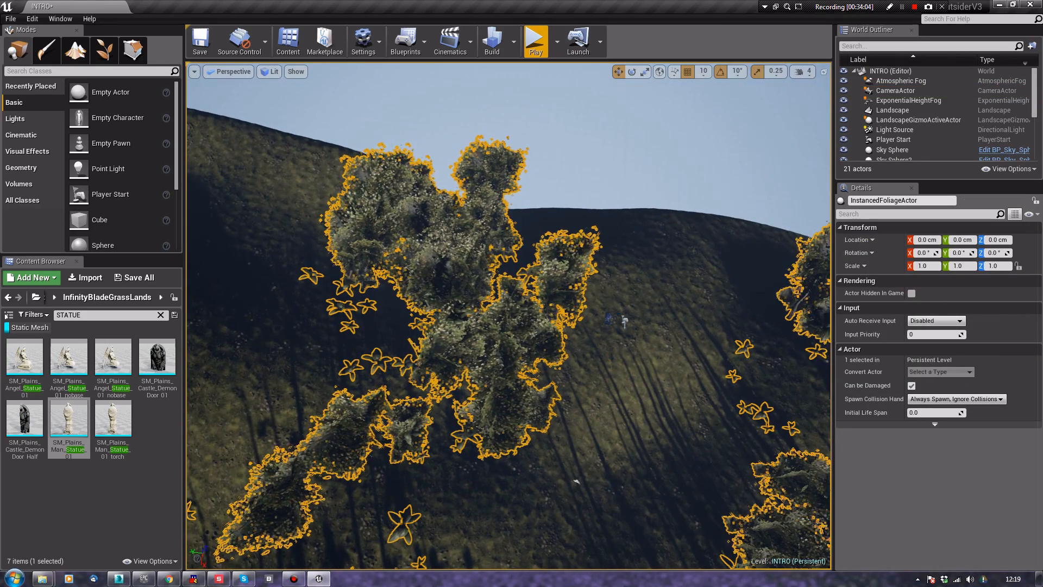
click(625, 320)
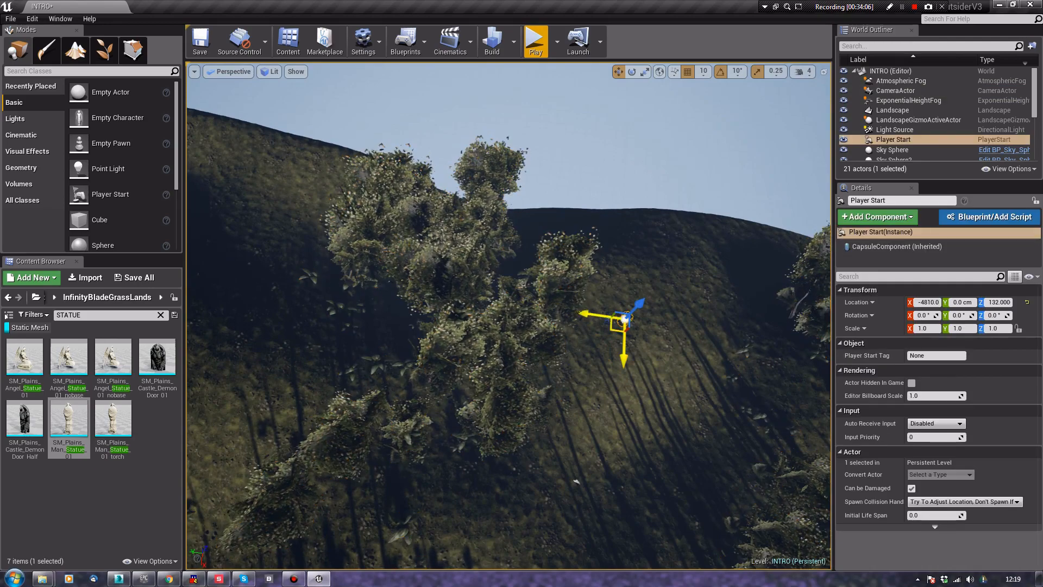
click(608, 322)
right_drag(608, 321, 788, 394)
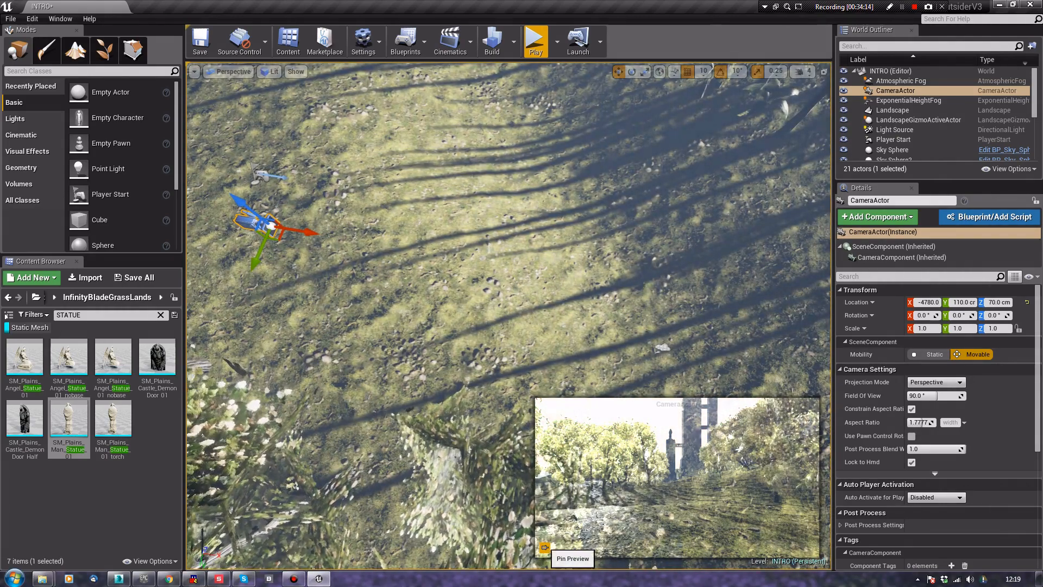
click(545, 547)
Filter the static meshes by WALL and place SM_Plains_Wall_Straight_01 in the level near the camera
right_drag(478, 462, 600, 440)
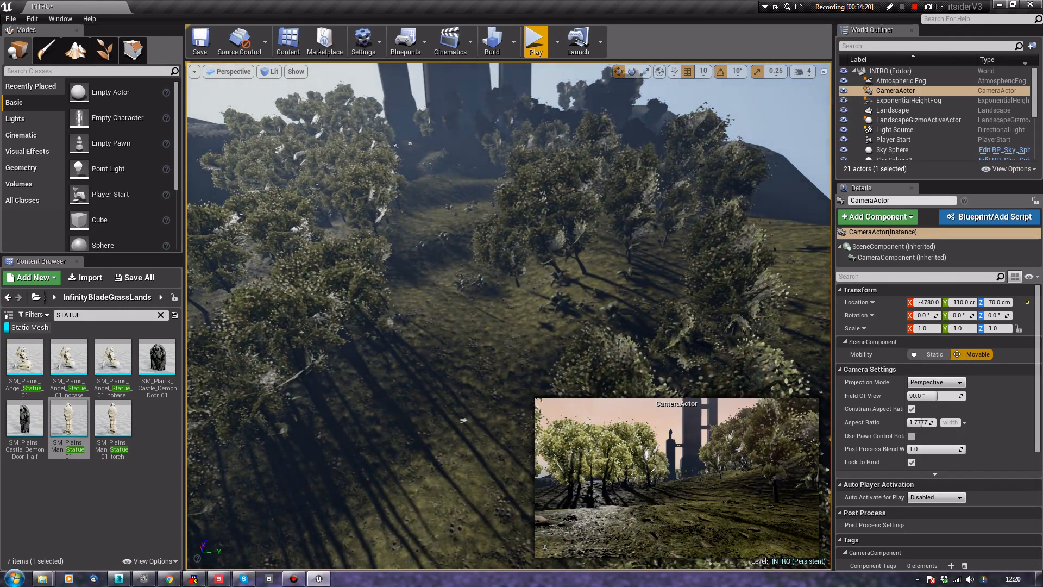
click(161, 314)
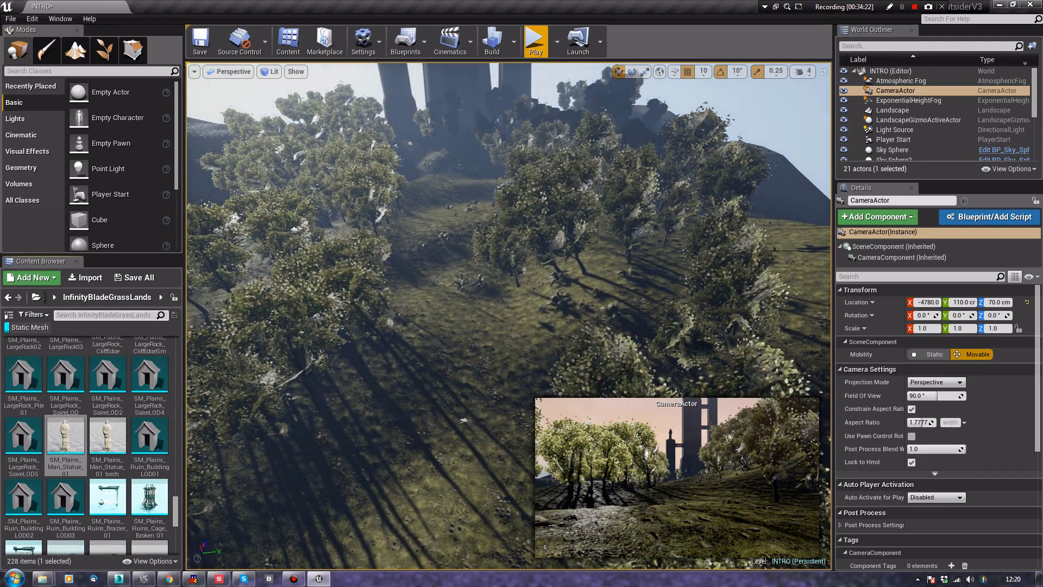
text(WALL)
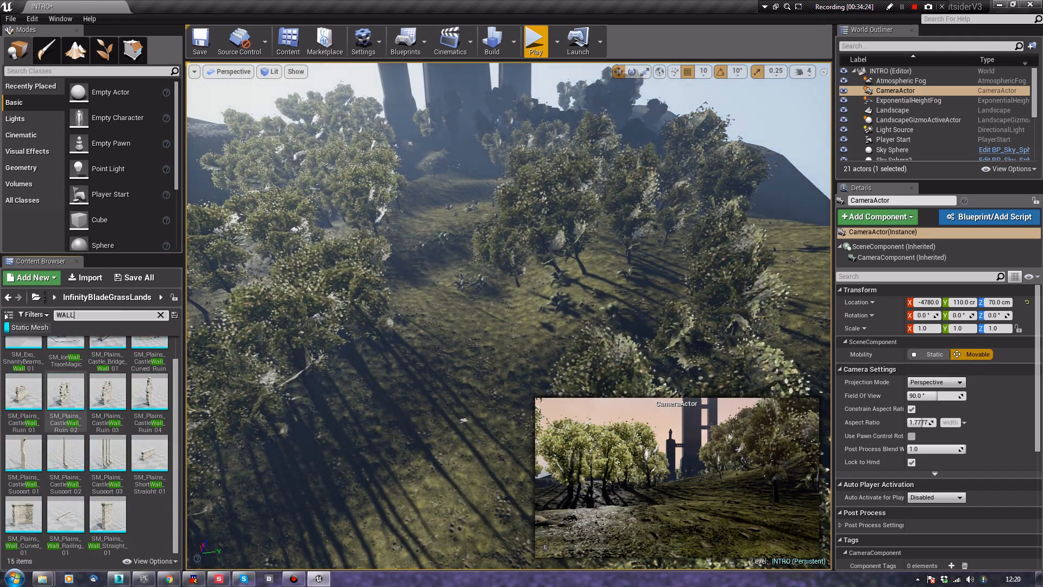
drag(107, 513, 471, 414)
right_drag(472, 414, 407, 473)
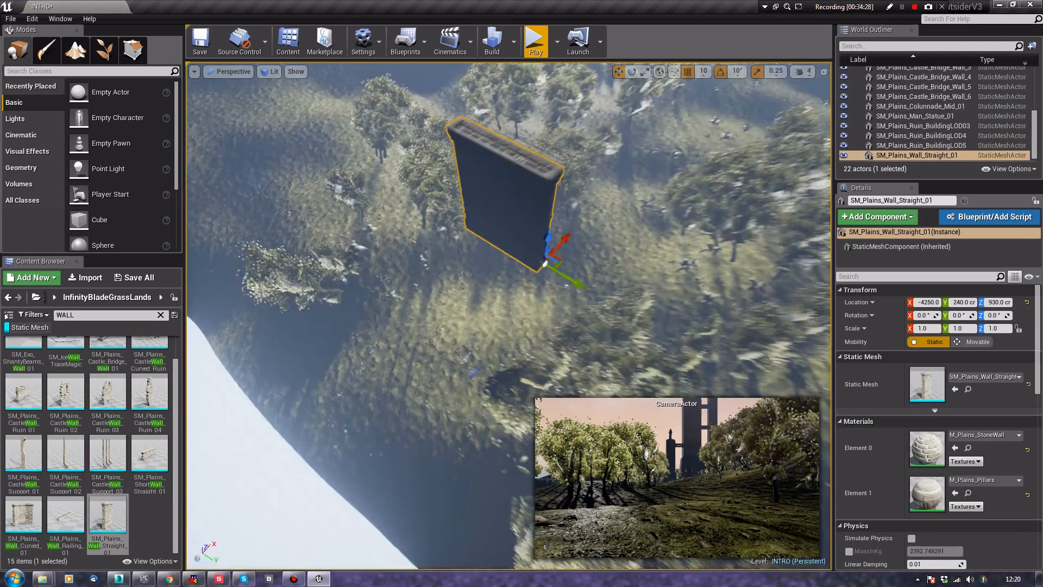
Rotate the straight wall 90° about Z and lower it beside the camera at about X -4500, Y -380, Z -190
key(e)
drag(554, 305, 575, 308)
key(w)
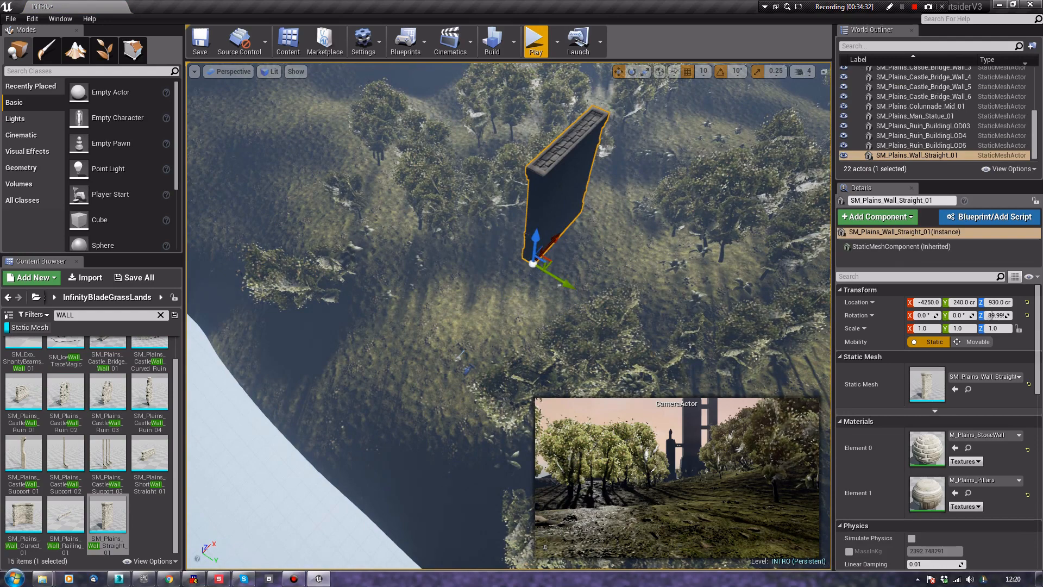
drag(543, 260, 426, 298)
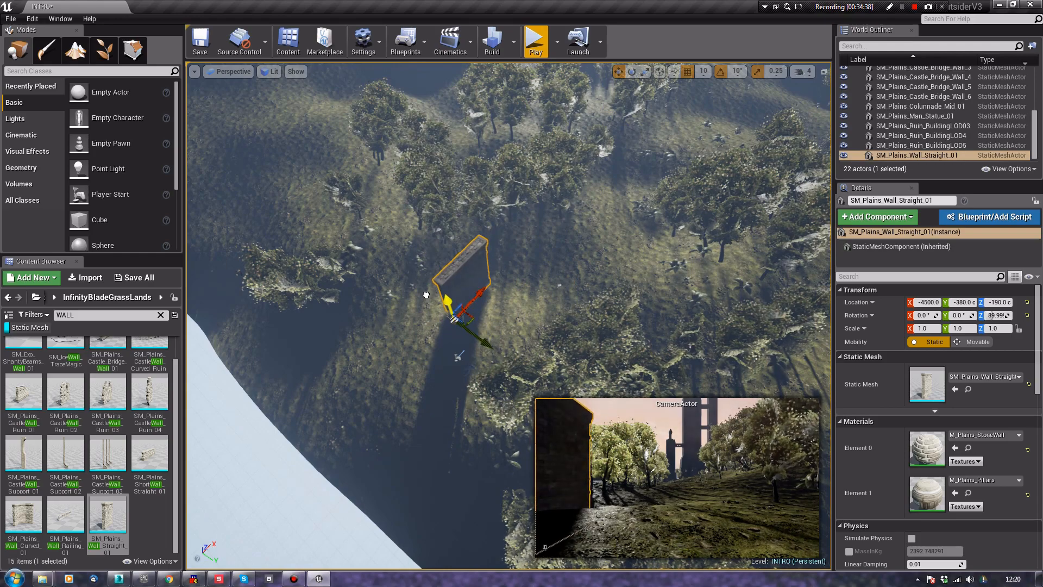
right_drag(425, 298, 505, 283)
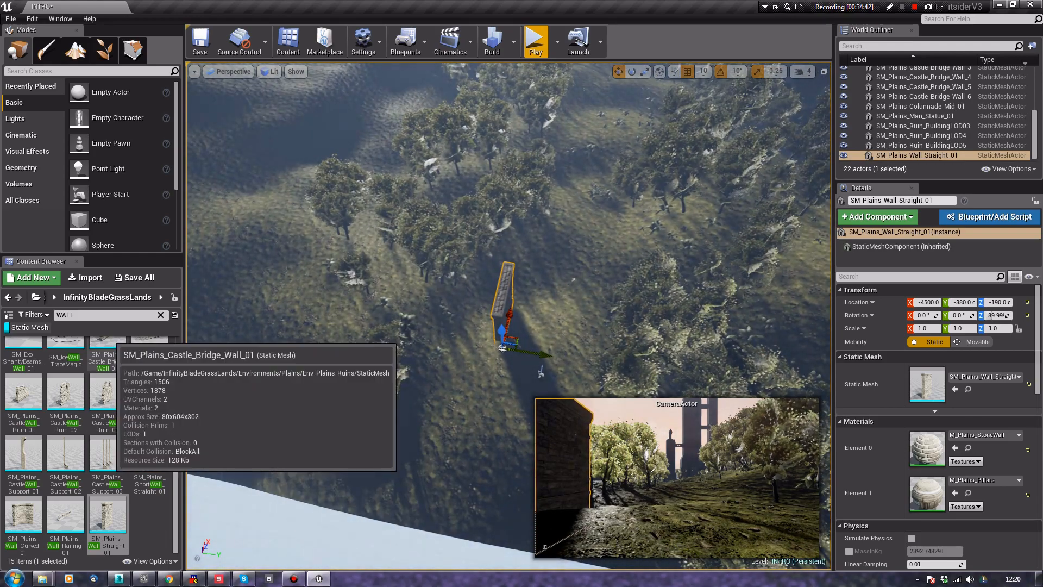
Try an SM_Exo_Pillar_2 pillar on the ground near the wall at about X -3900, Y -120, Z -100, and delete it
click(160, 315)
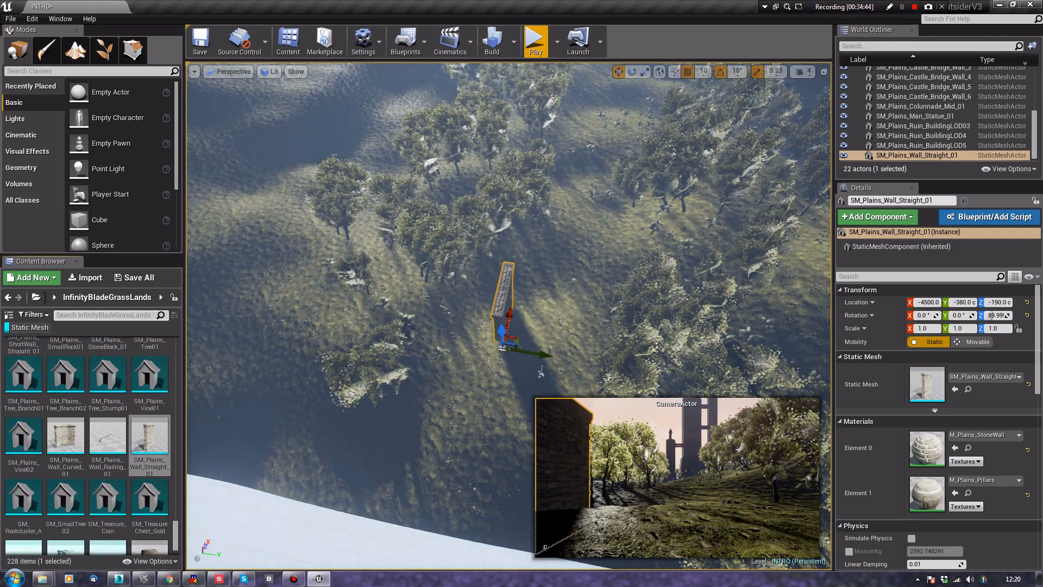
text(PILLA)
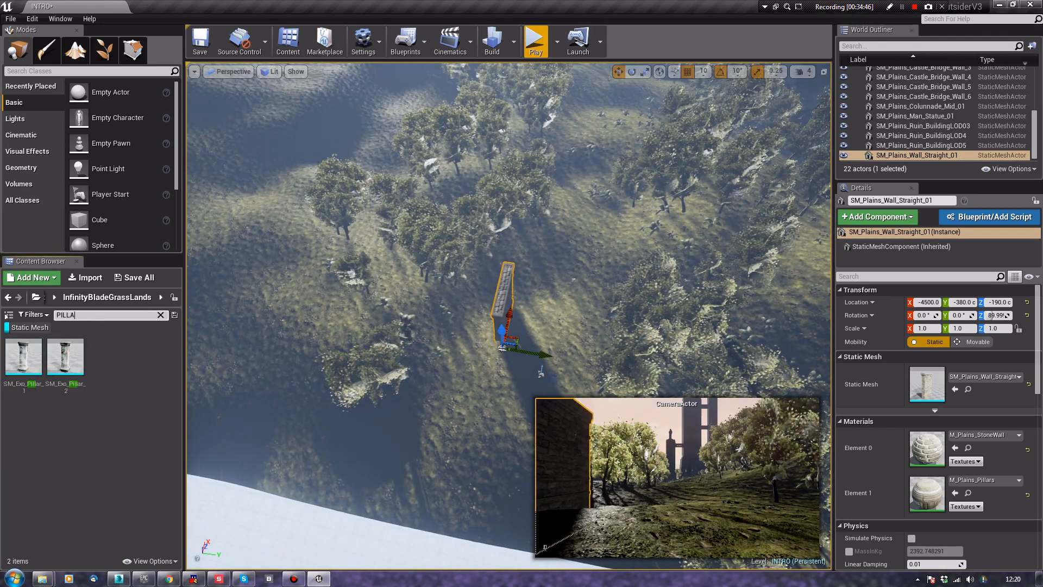
drag(65, 357, 535, 302)
right_drag(535, 302, 429, 304)
drag(328, 84, 714, 315)
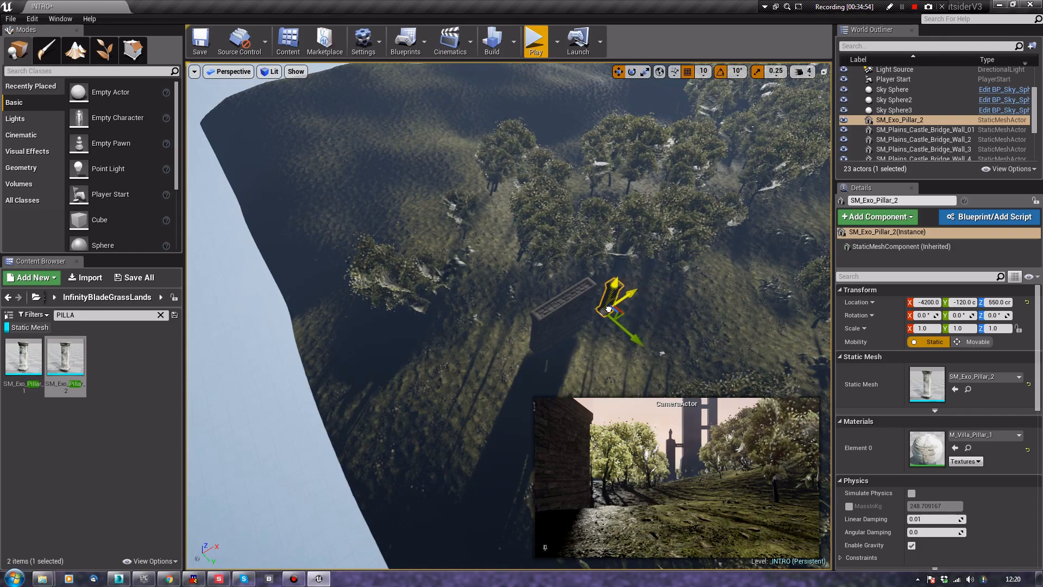
key(f)
right_drag(535, 304, 441, 313)
drag(437, 302, 570, 289)
drag(498, 288, 499, 360)
key(w)
right_drag(499, 360, 470, 277)
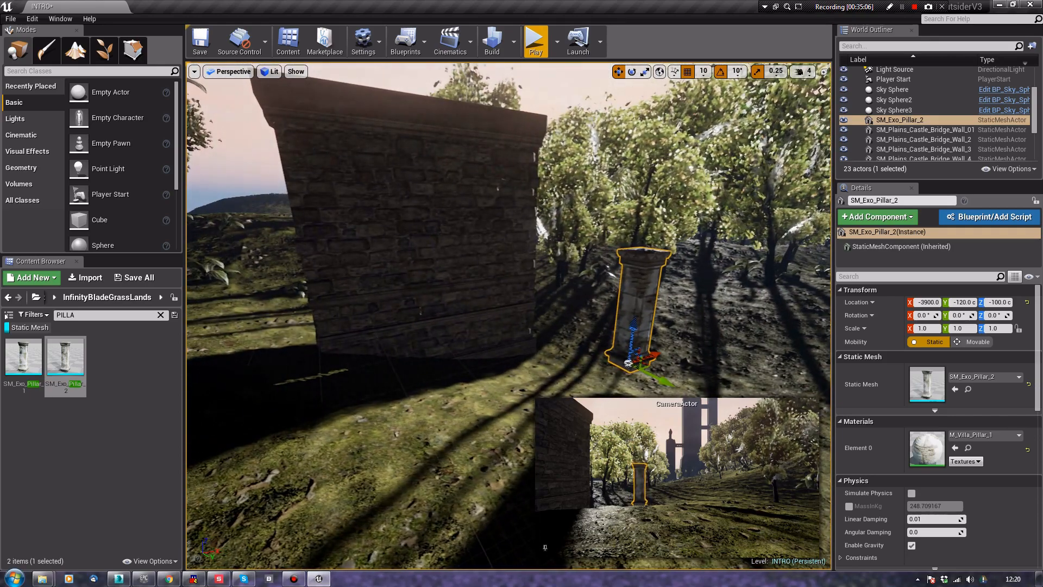
key(Delete)
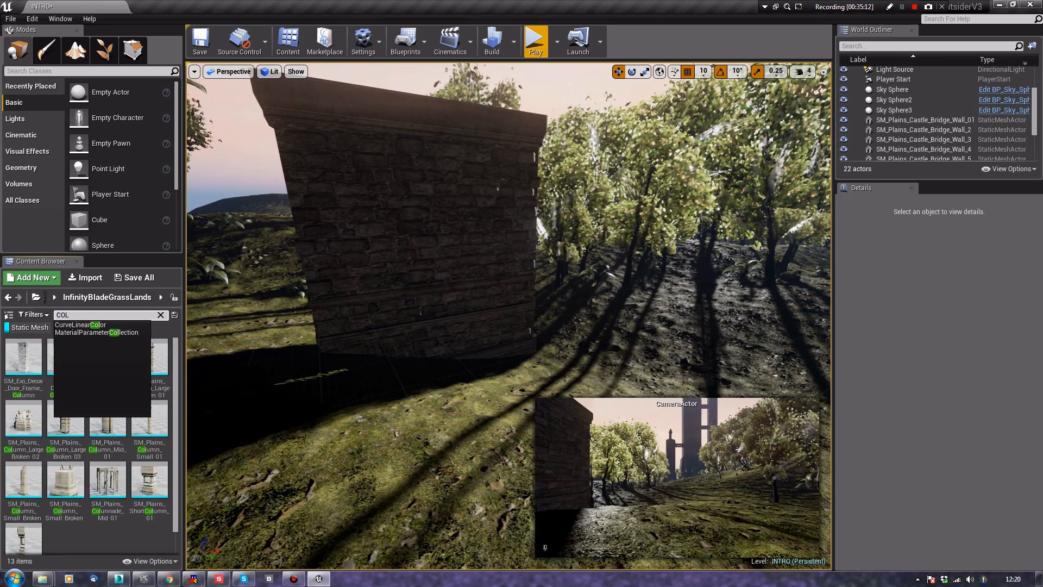
Filter the meshes by COL and place SM_Plains_Column_Large_01 at the wall's far end, about X -3820, Y -350, Z -180
click(117, 538)
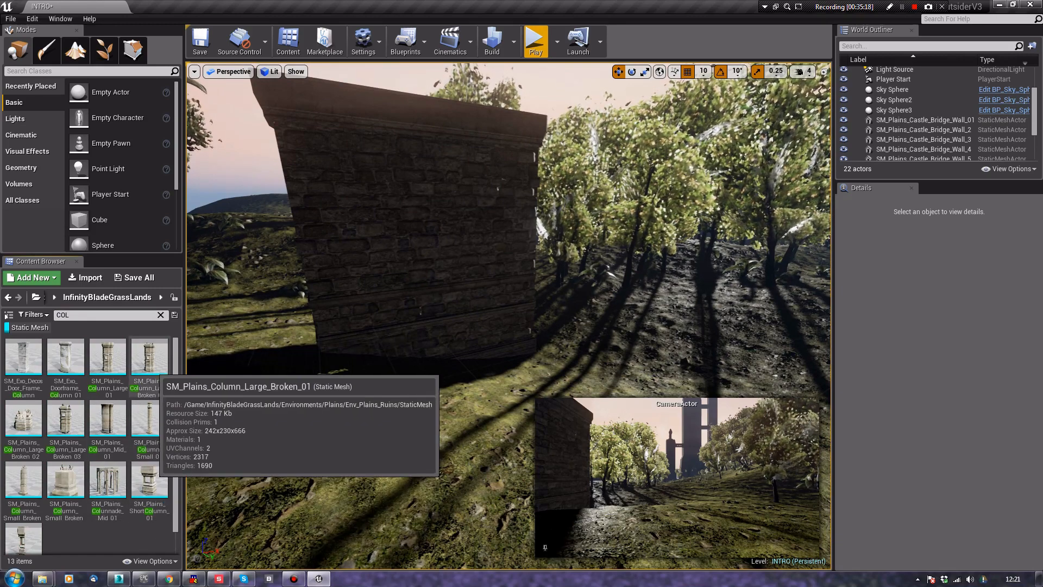
click(107, 359)
drag(107, 360, 637, 345)
right_drag(637, 346, 709, 349)
drag(499, 333, 451, 346)
right_drag(454, 348, 364, 392)
drag(517, 326, 533, 330)
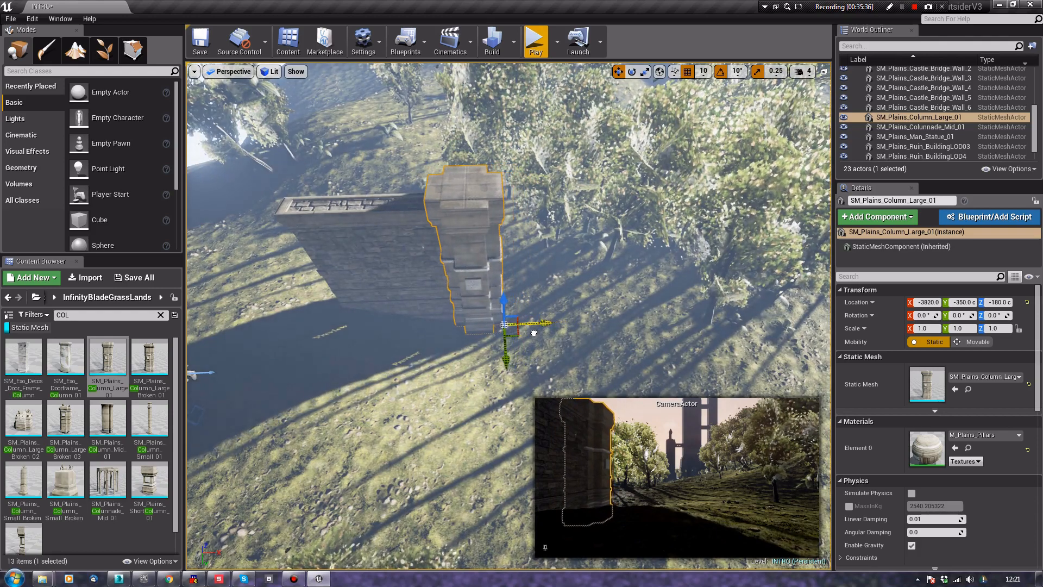
Duplicate the large column along X to the wall's opposite end, at about X -4470
right_drag(533, 331, 589, 336)
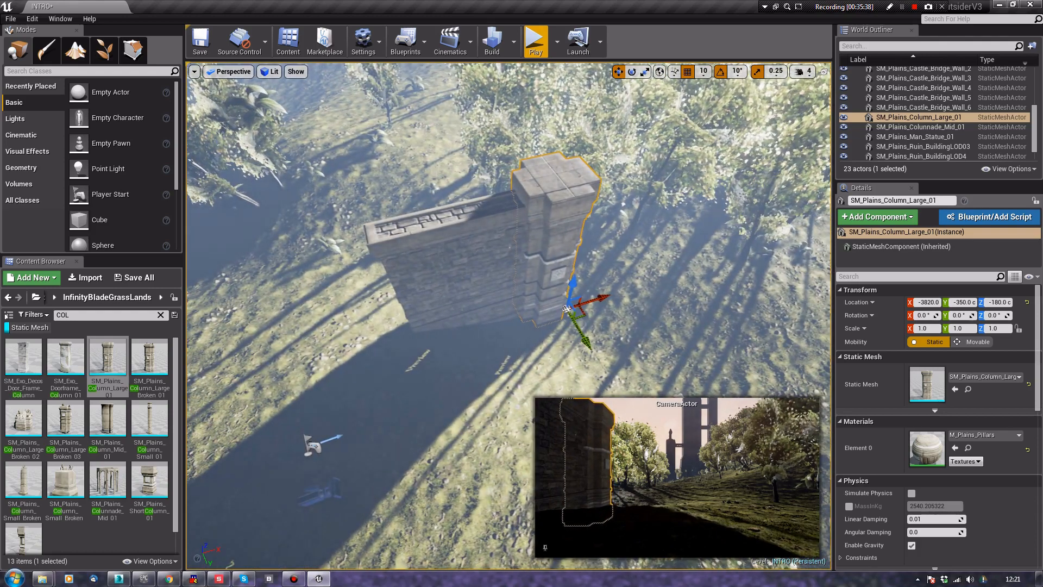
alt+drag(584, 300, 446, 302)
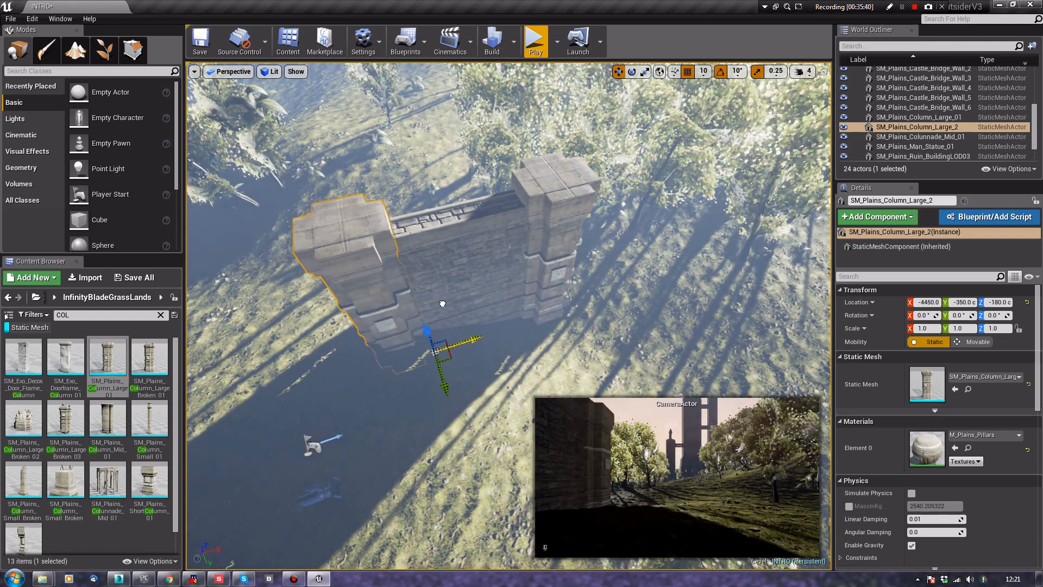
right_drag(511, 315, 551, 355)
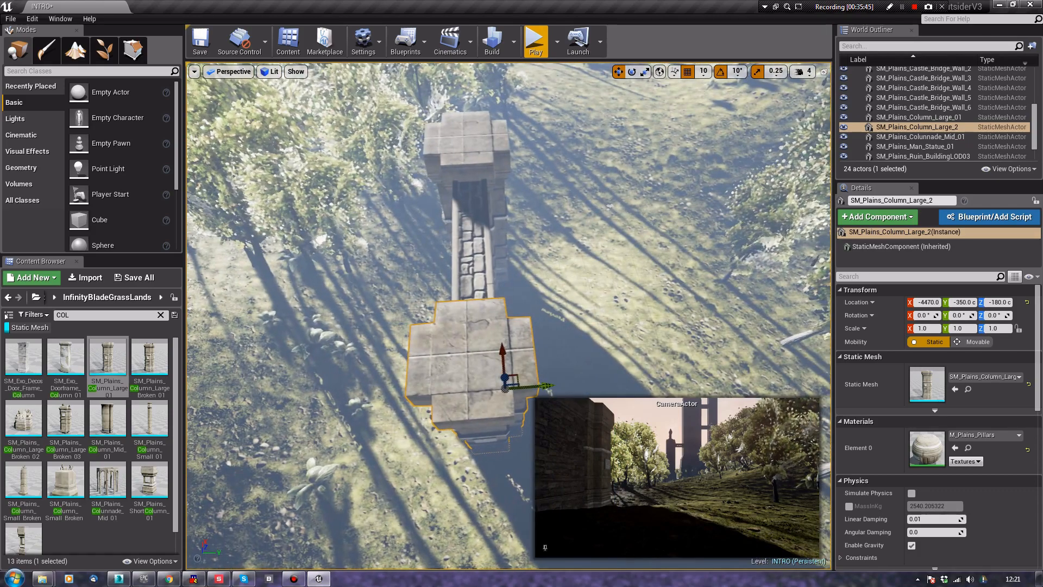
Duplicate the straight wall rotated -90° about Z and join the copy to the near column at about X -4550, Y -520
click(474, 255)
key(e)
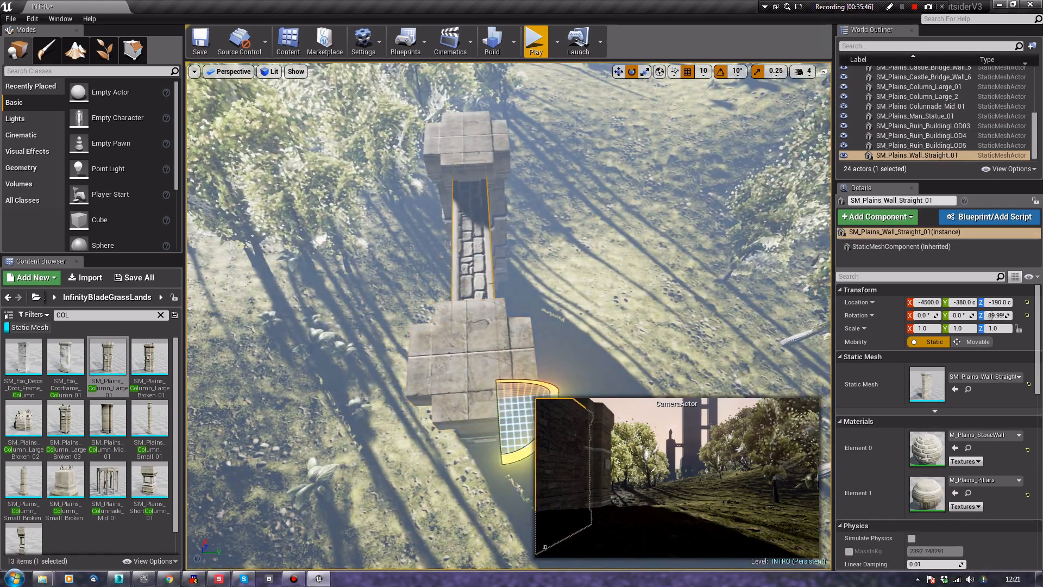
alt+drag(522, 383, 433, 403)
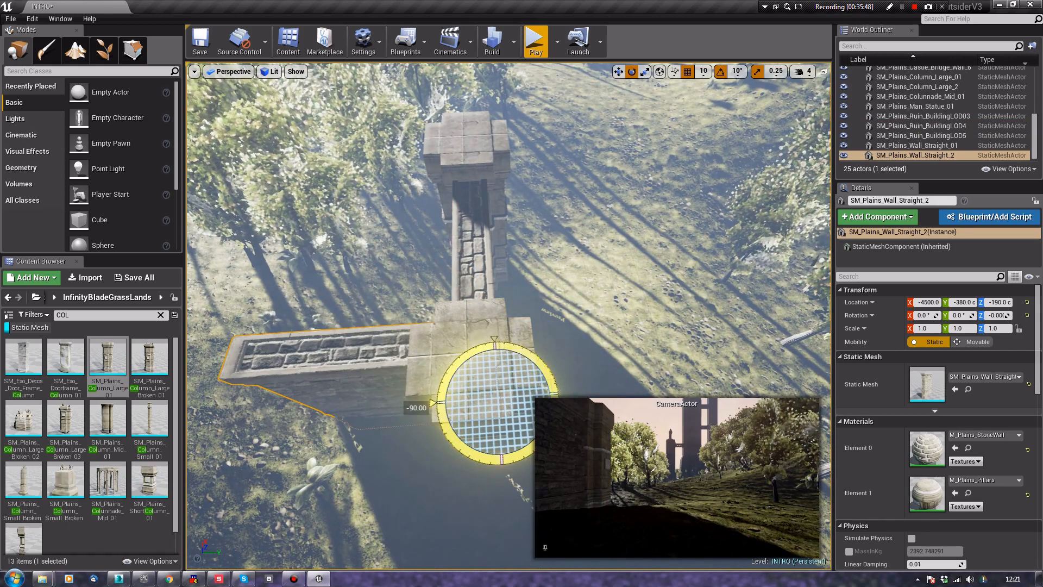
key(r)
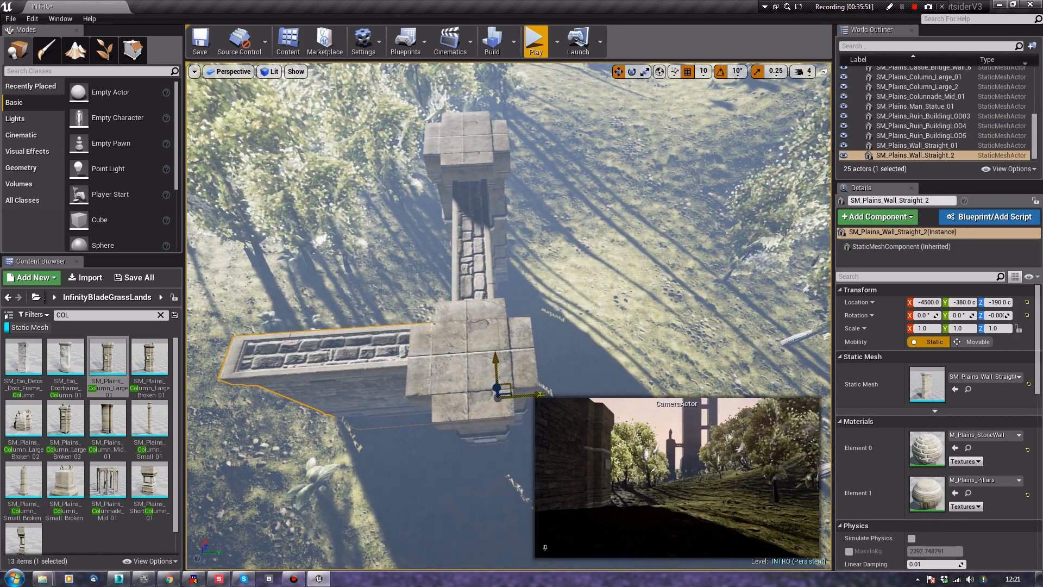
drag(498, 396, 470, 401)
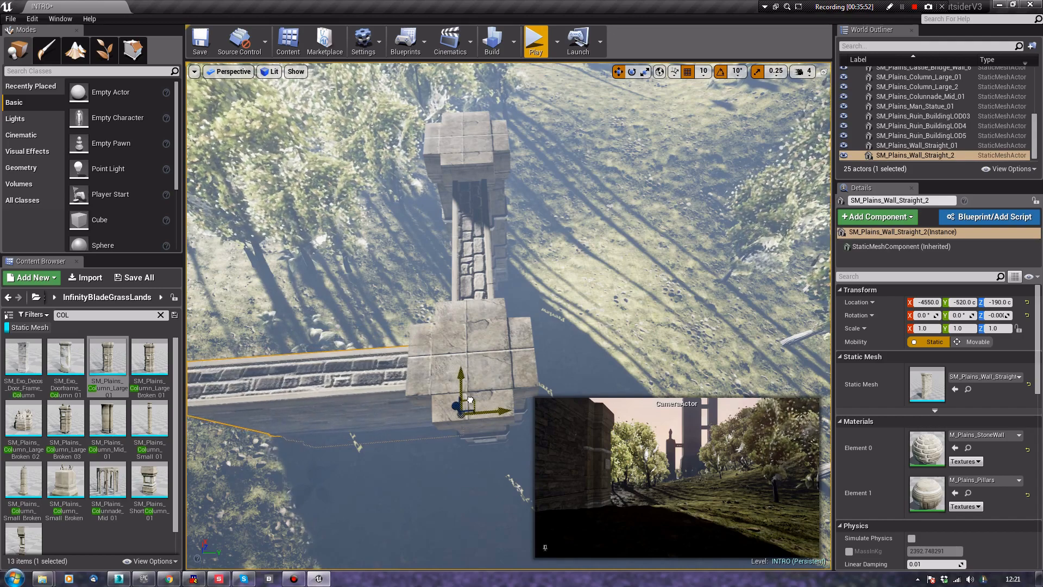
right_drag(470, 400, 477, 305)
Duplicate the near corner column along Y to the free end of the second wall, at about Y -1080
click(538, 244)
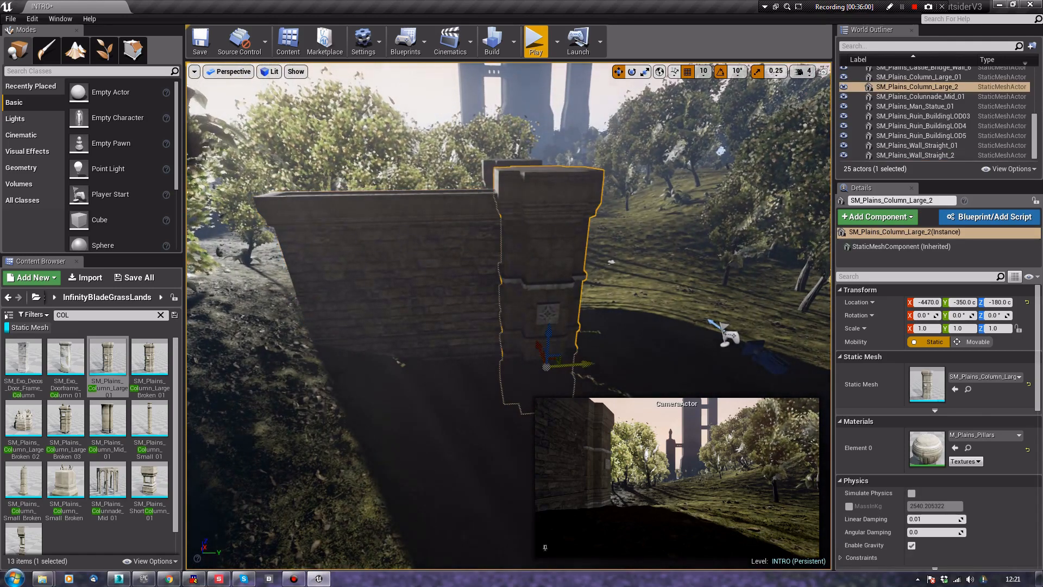
alt+drag(570, 365, 351, 371)
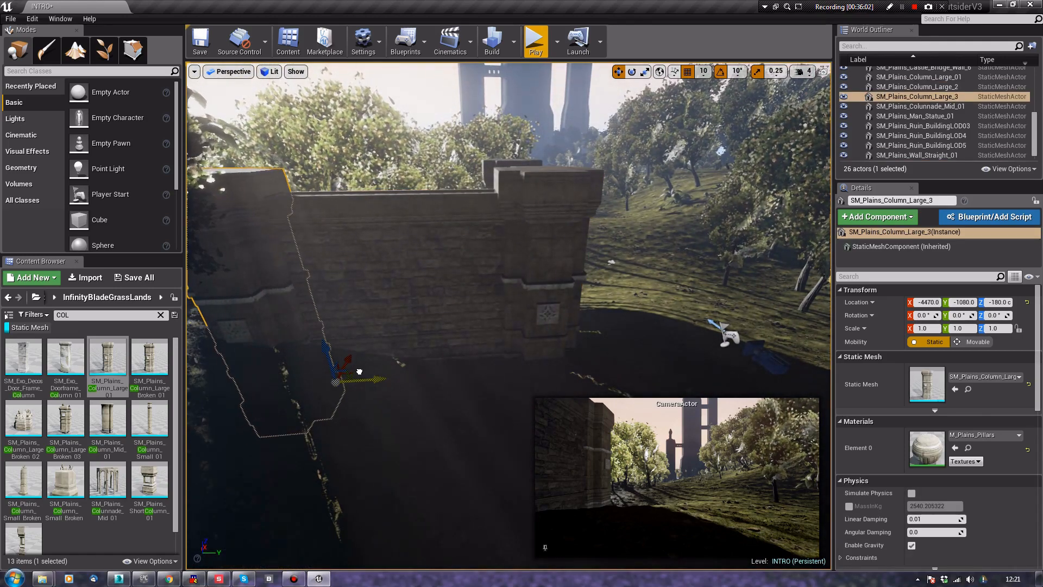
click(430, 397)
Select the first wall with its far column and duplicate both along X to extend the wall by one section
right_drag(429, 397, 350, 405)
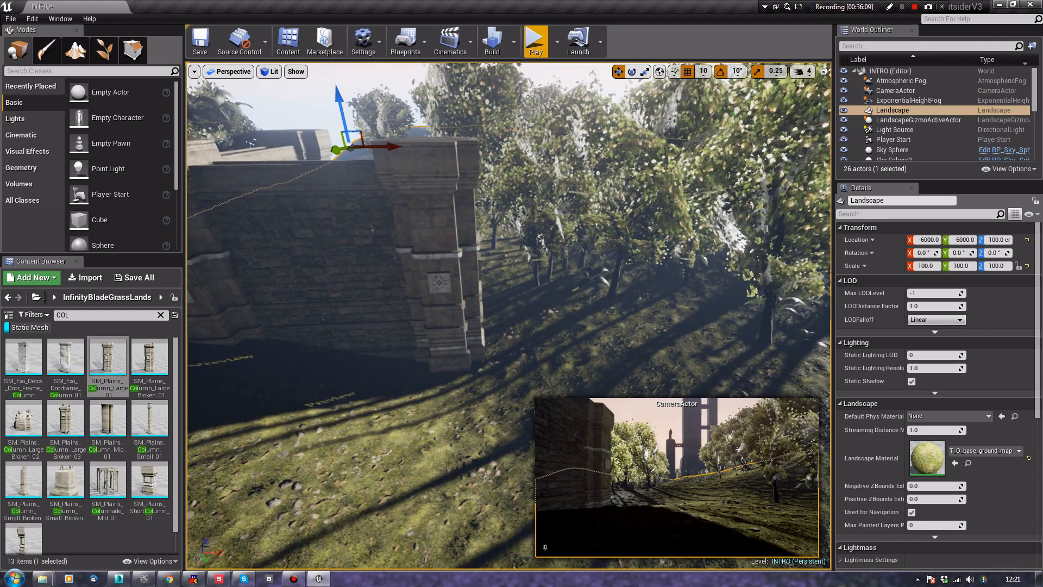
click(348, 261)
ctrl+click(432, 250)
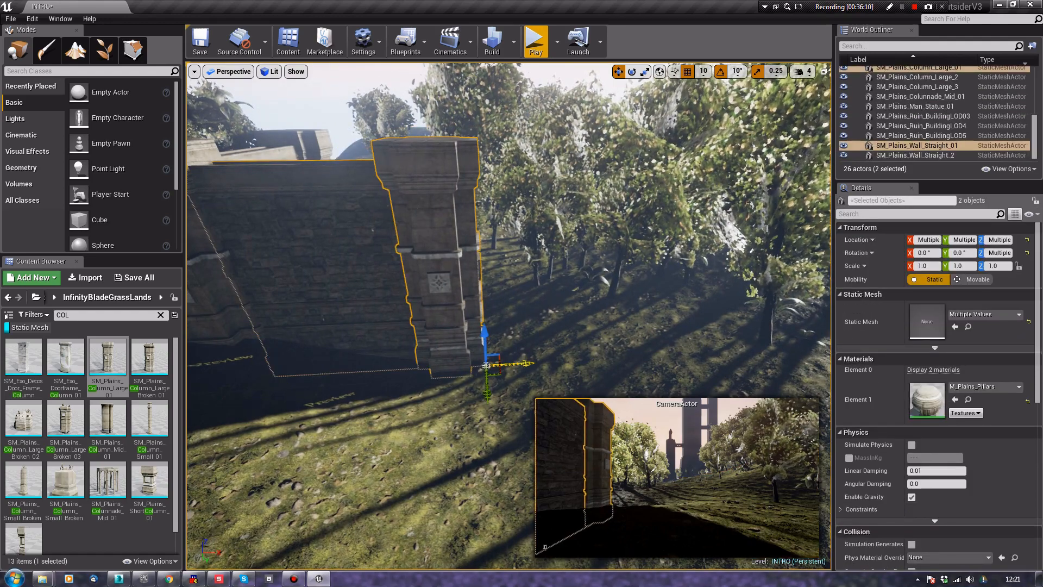
alt+drag(486, 365, 704, 382)
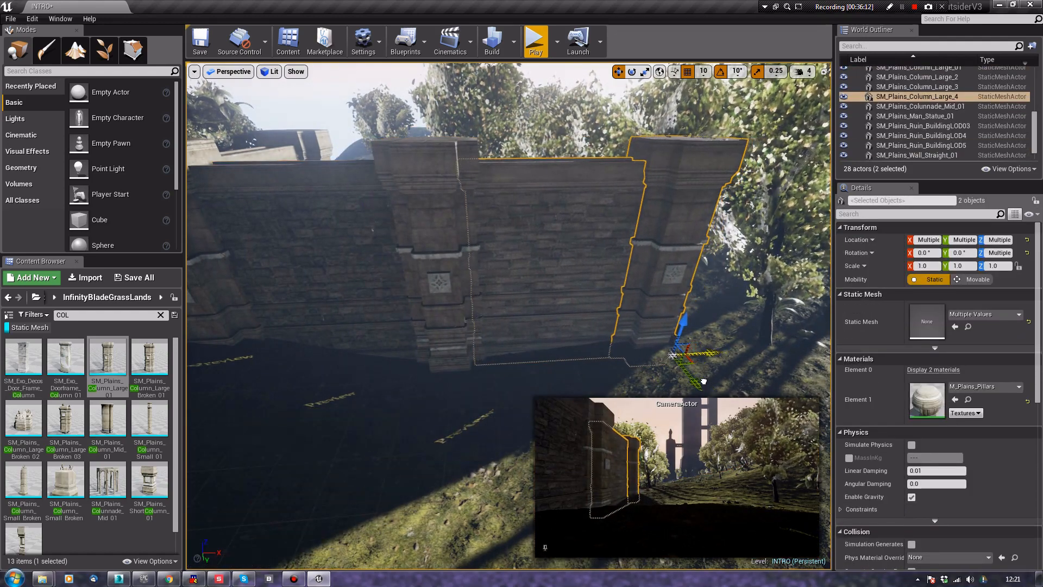
Duplicate the extended wall and column pair, rotate it 90° about Z, and attach it to the far column as a corner
right_drag(543, 326, 633, 342)
alt+drag(508, 293, 570, 353)
key(e)
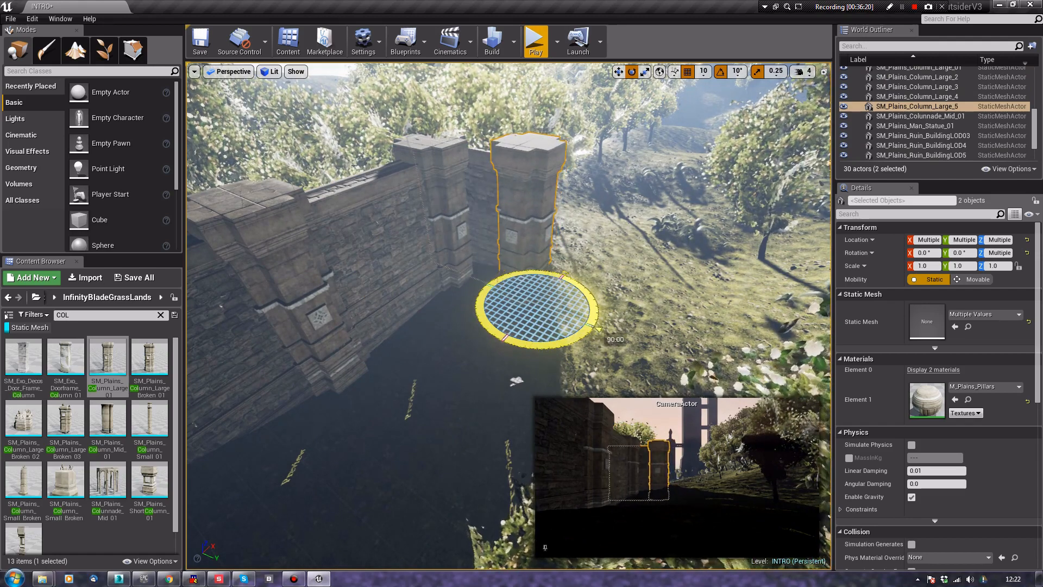
key(r)
drag(569, 317, 627, 371)
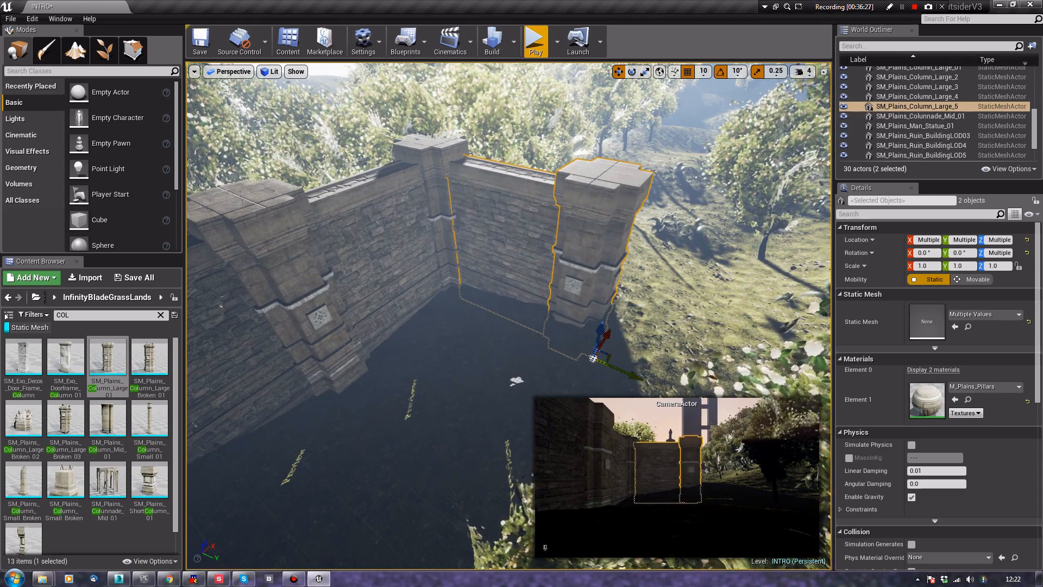
Delete the rotated wall section crossing the camera view, keeping its end column
click(565, 380)
right_drag(565, 380, 614, 304)
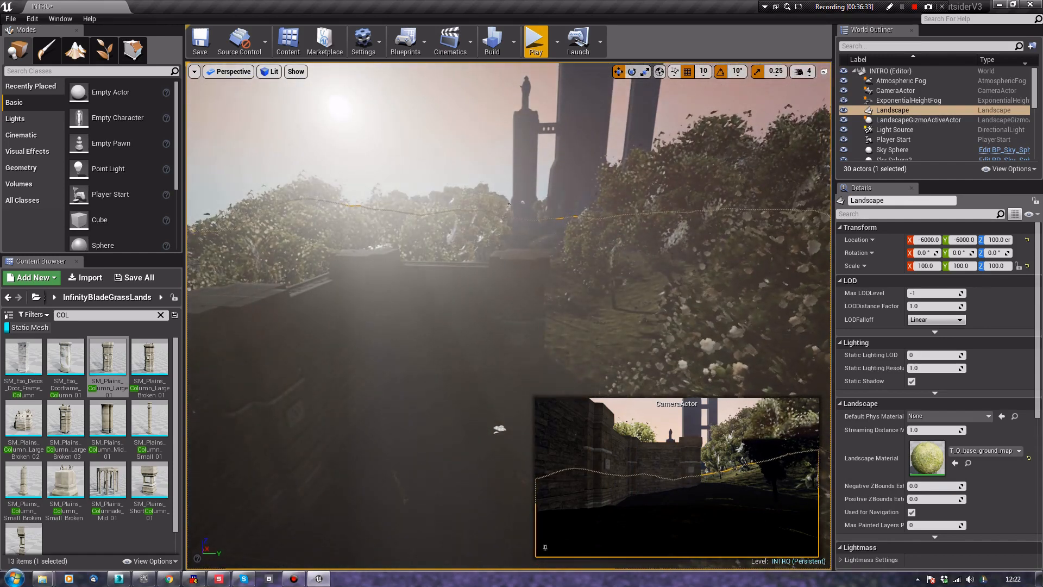
click(521, 321)
click(454, 323)
key(Delete)
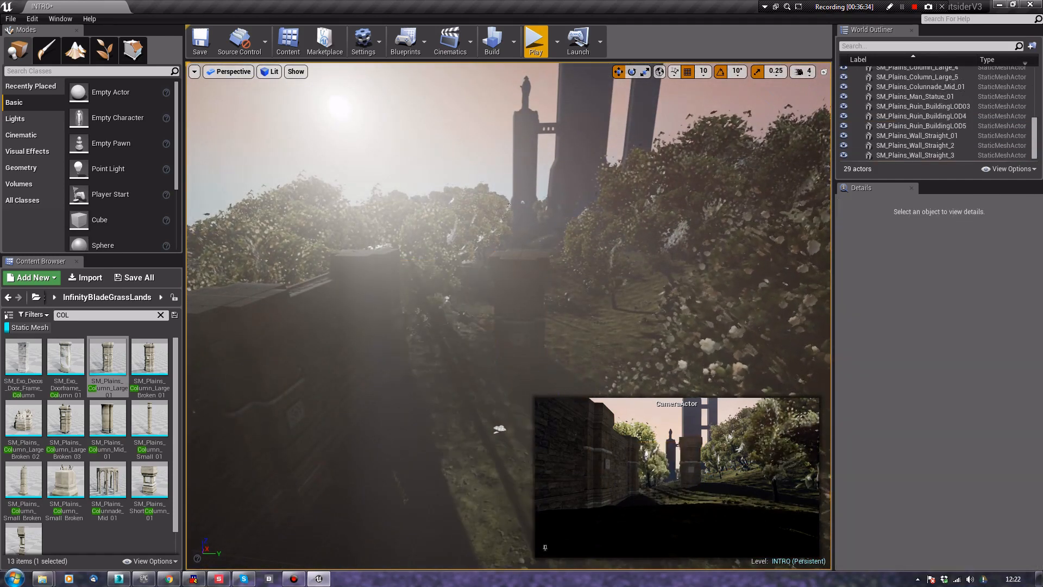
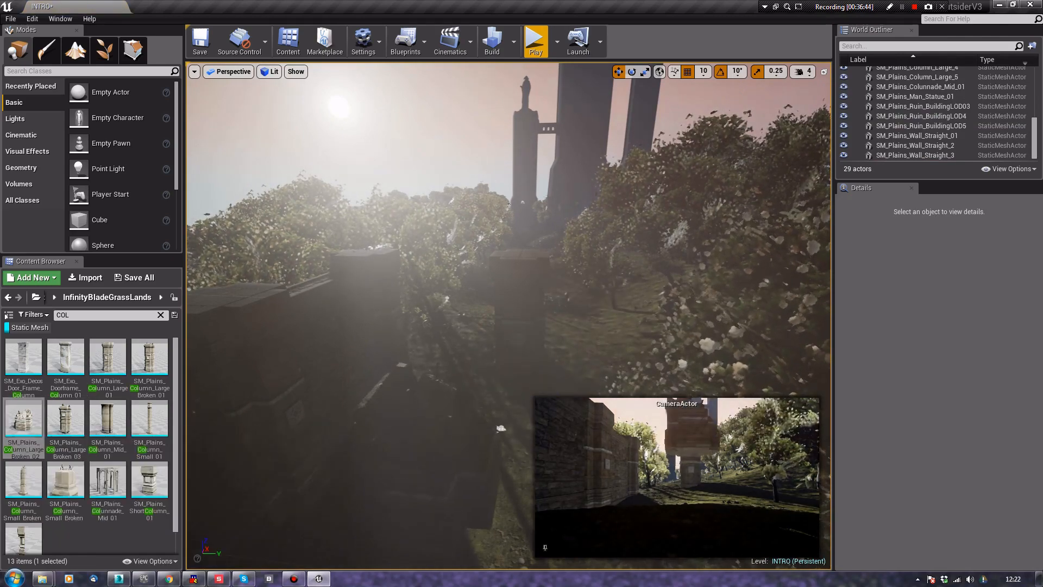
Place the large broken column 02 mesh beyond the freestanding column, rotated 90° about Z, at about X -3440, Y 880, Z 30
drag(472, 455, 473, 457)
right_drag(473, 456, 494, 497)
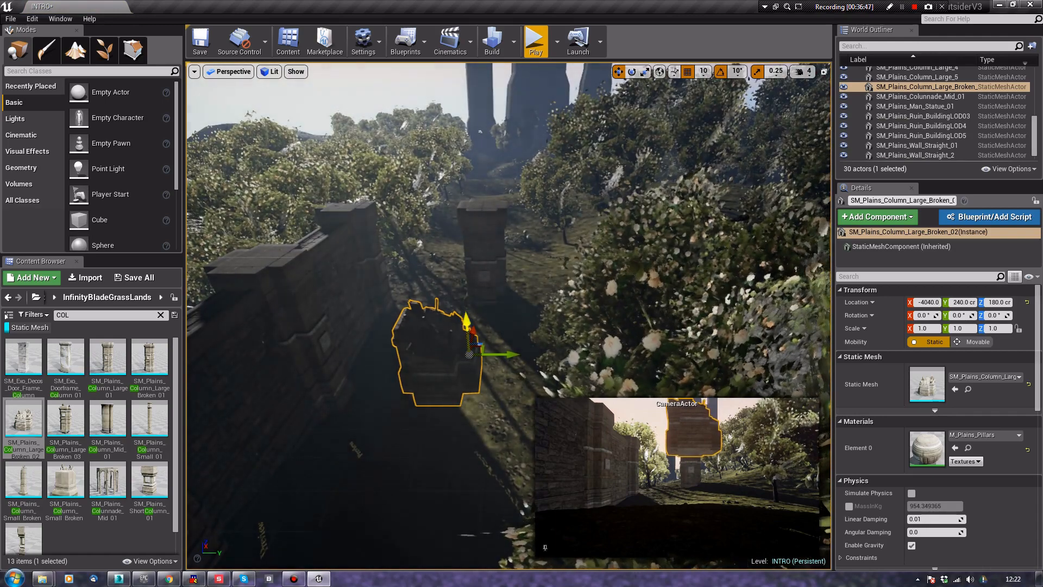
drag(466, 324, 463, 399)
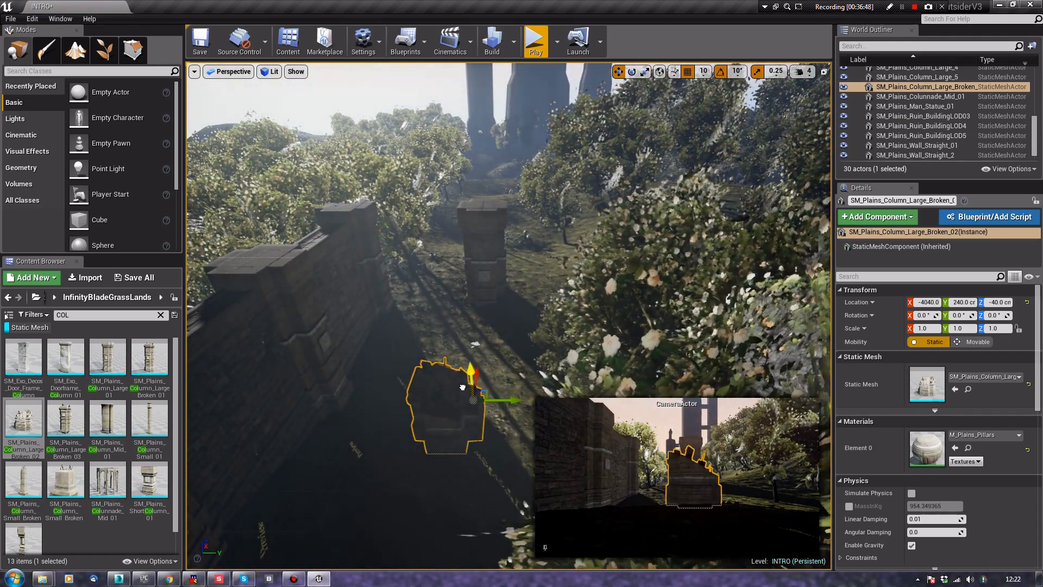
drag(506, 400, 544, 401)
right_drag(524, 348, 418, 372)
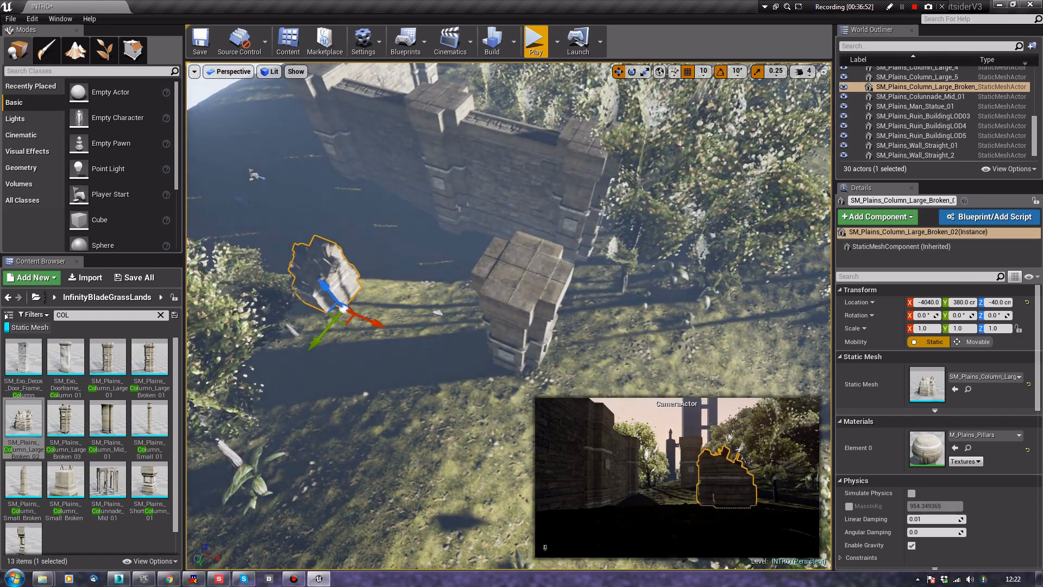
drag(348, 316, 471, 548)
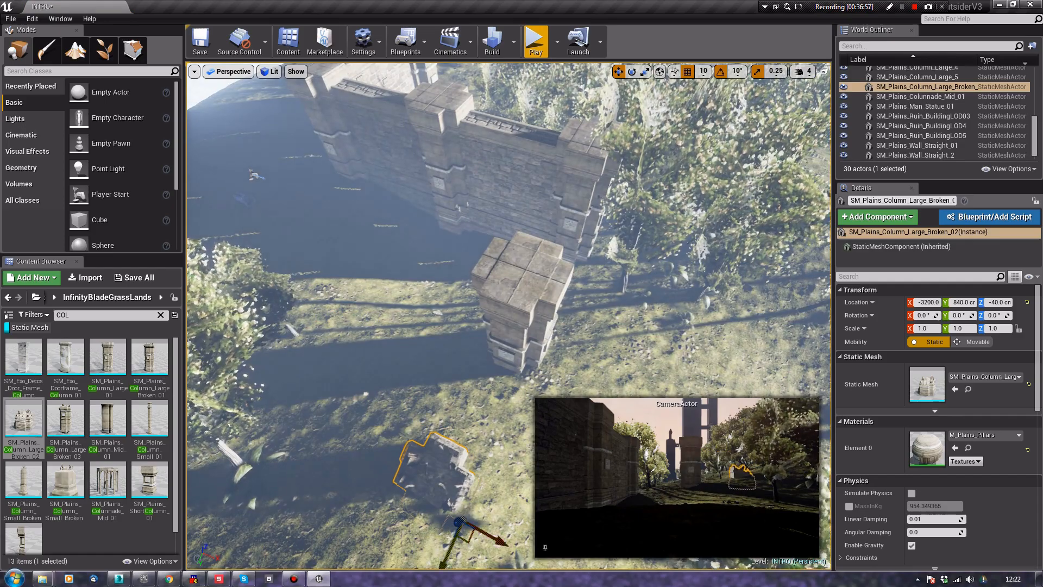
right_drag(471, 549, 821, 366)
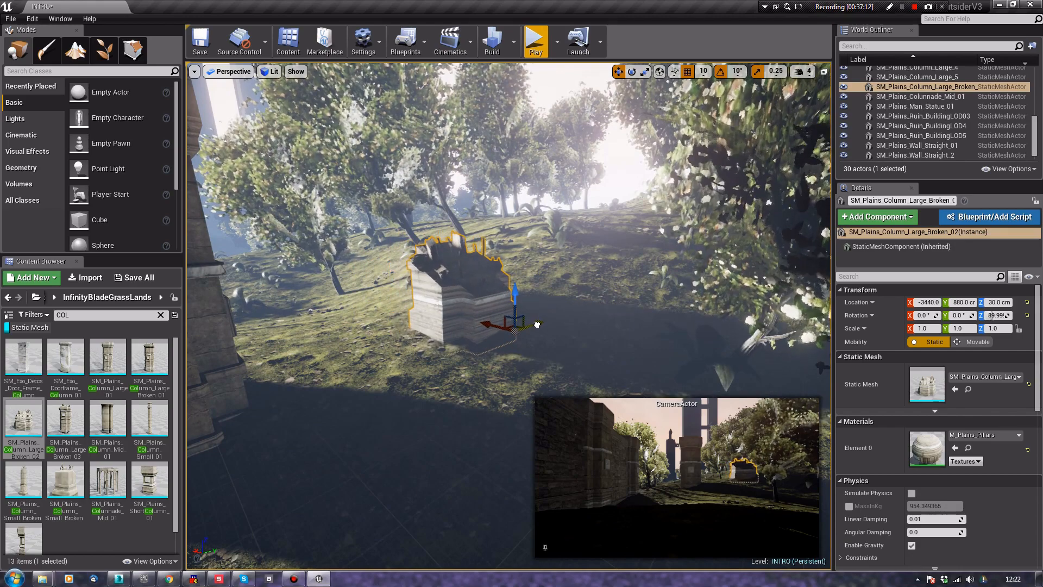
Duplicate the end wall section beside the camera path and attach the copy behind the freestanding column, at about X -3180, Y 280
click(413, 402)
right_drag(413, 402, 301, 506)
click(348, 209)
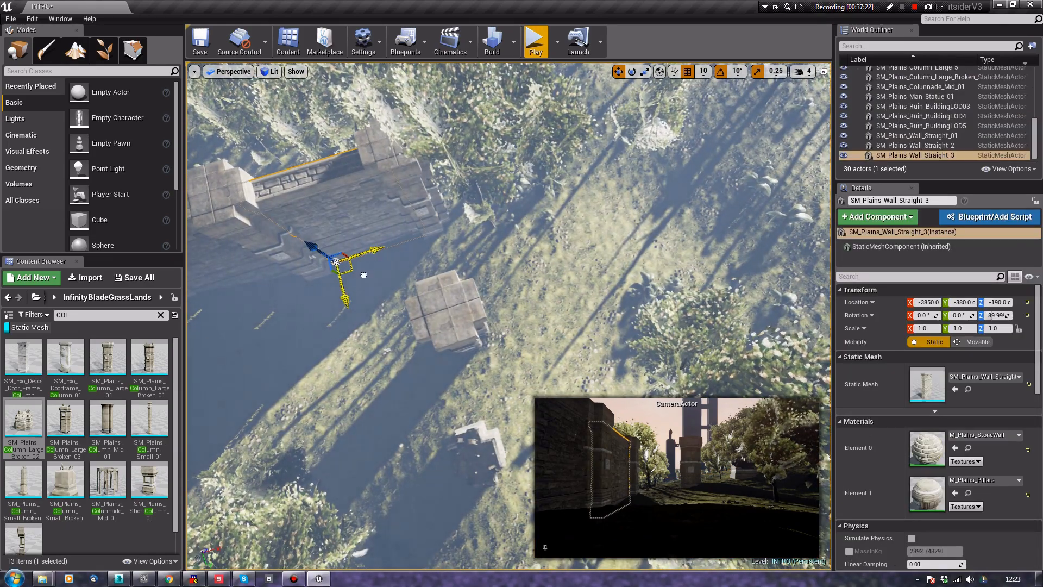
alt+drag(363, 275, 519, 350)
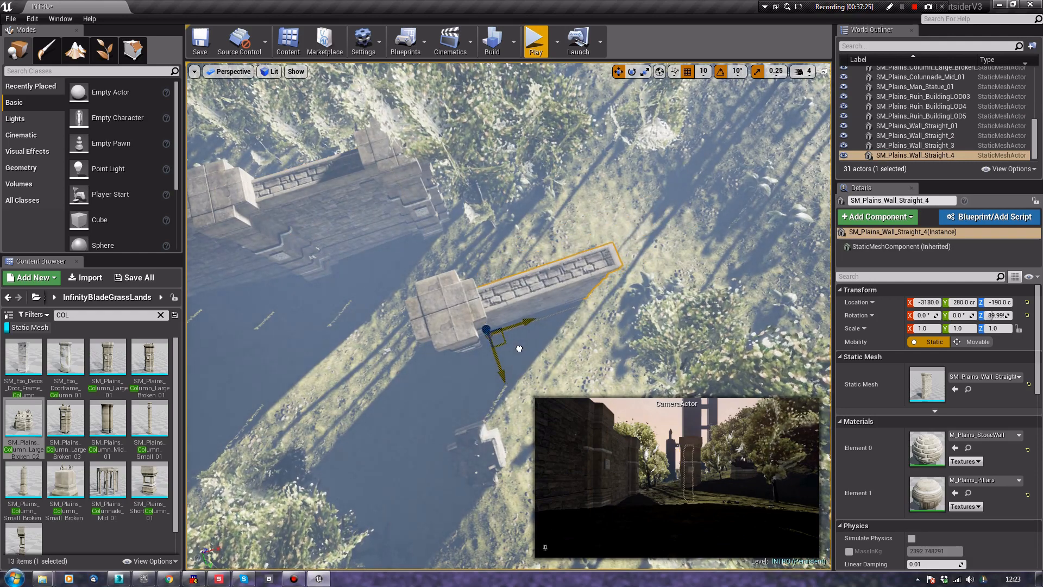
Select the freestanding column with its new wall section and duplicate the pair four times along X to extend the wall
ctrl+click(449, 311)
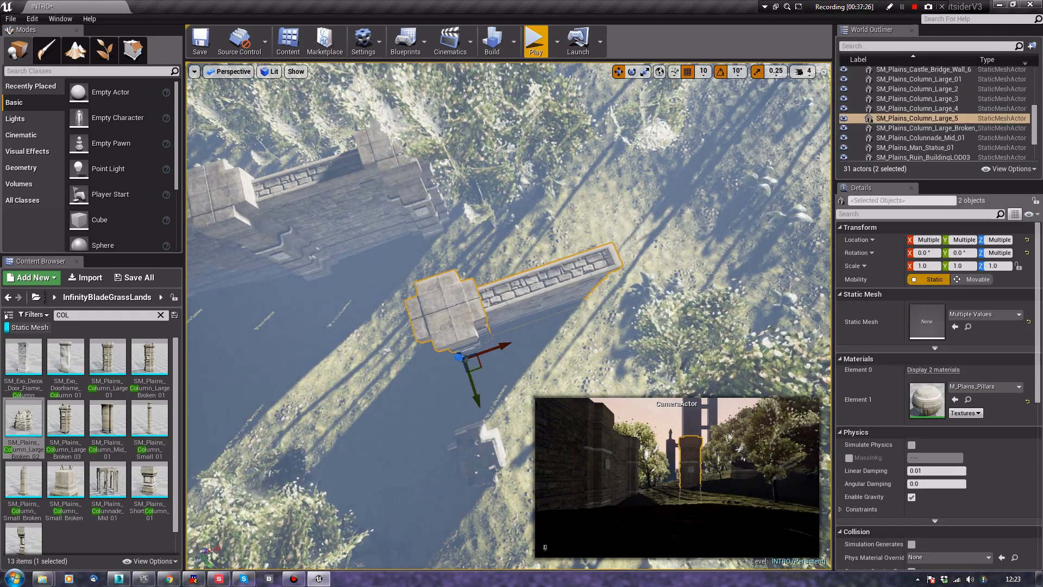
alt+drag(472, 361, 783, 264)
key(f)
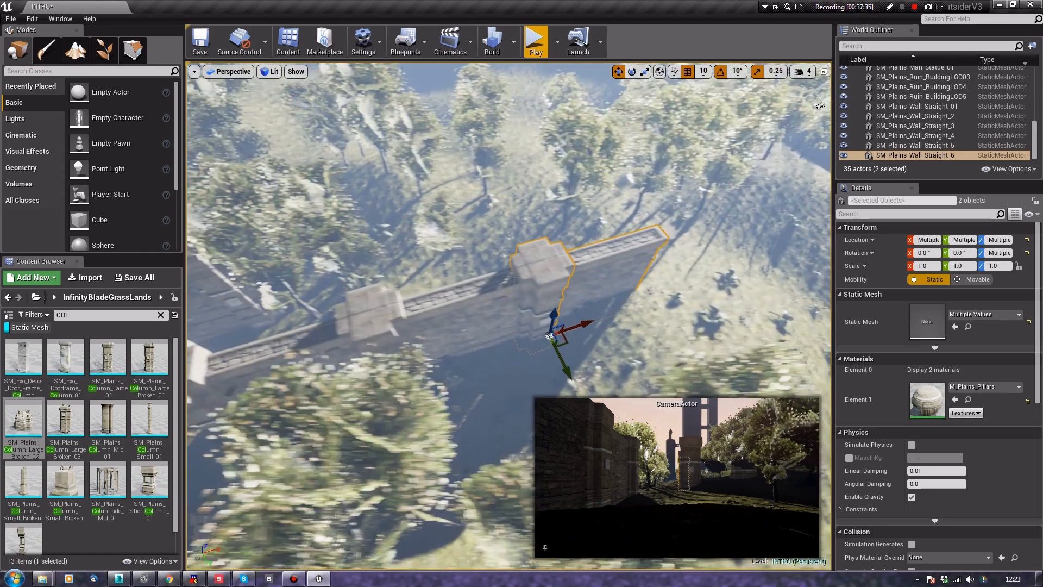
right_drag(544, 272, 652, 281)
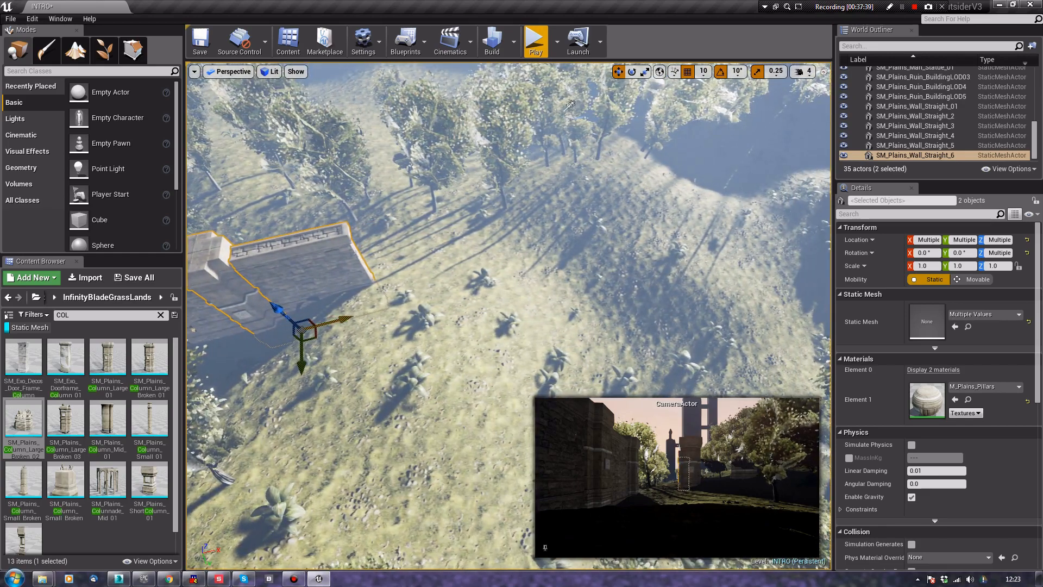
alt+drag(335, 320, 492, 312)
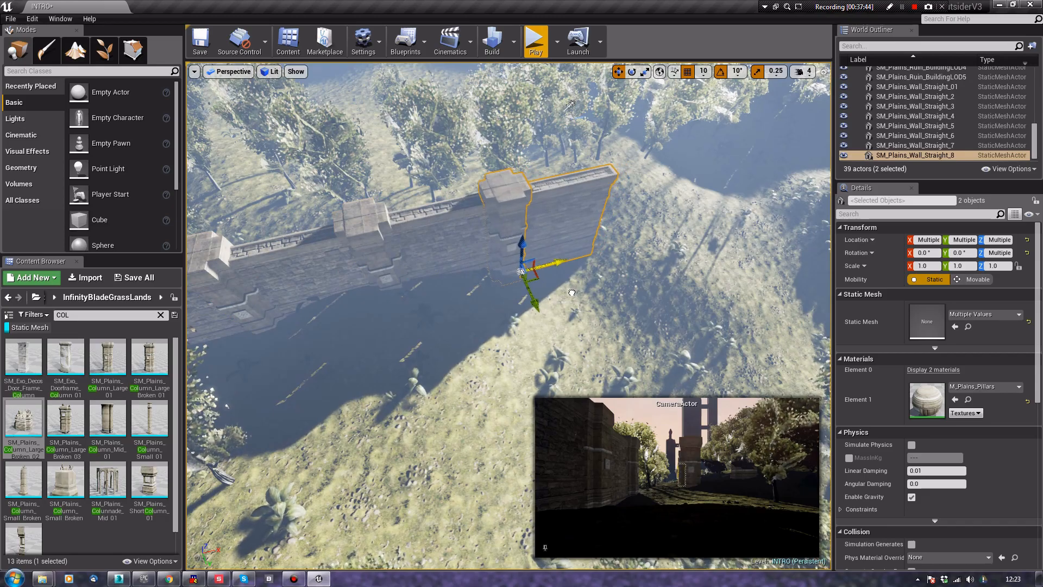
right_drag(522, 304, 558, 279)
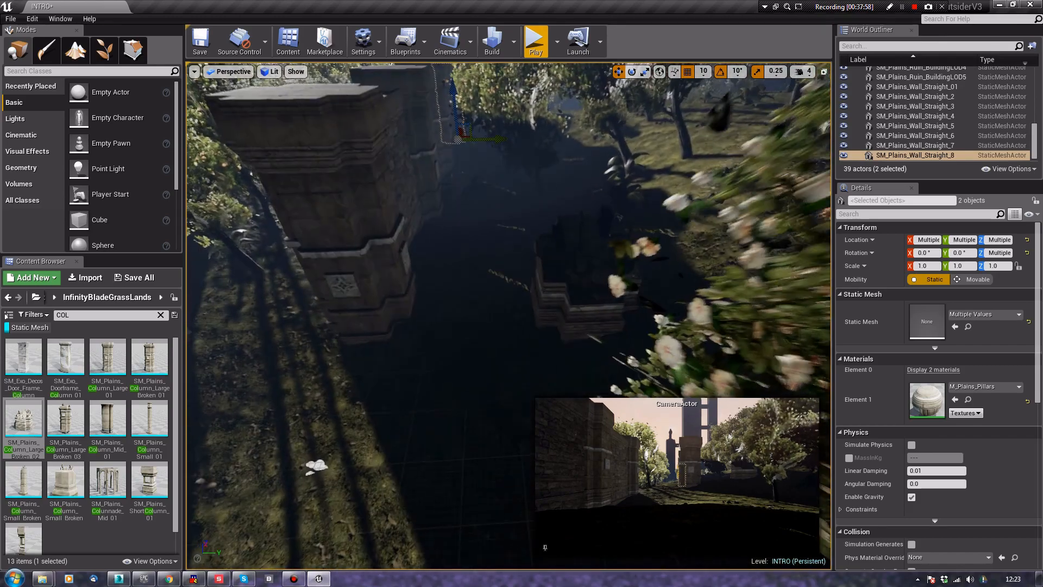
Duplicate the wall section nearest the front column and rotate the copy 90° about Z so it branches off that column
click(570, 283)
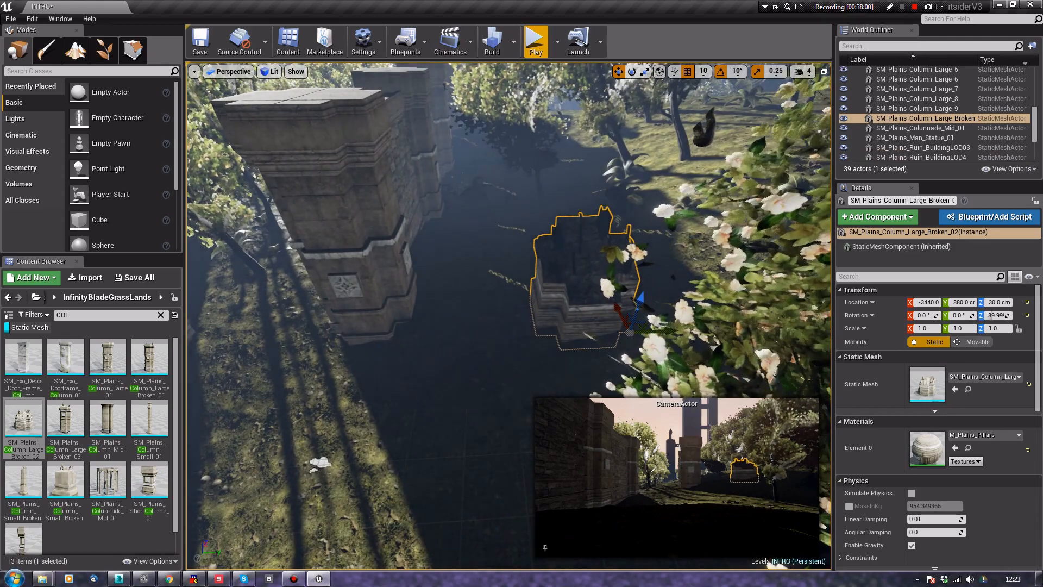
click(403, 182)
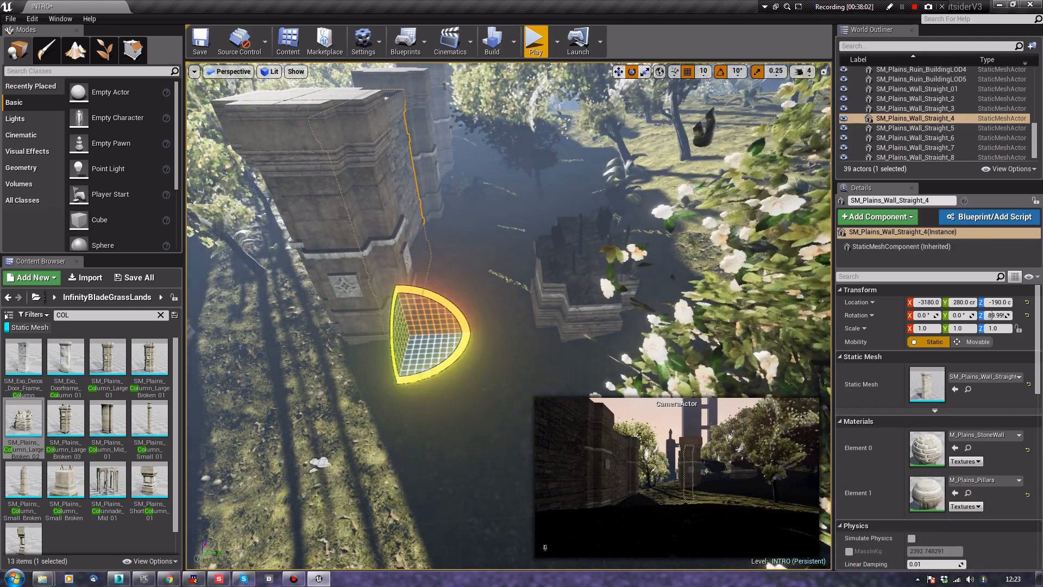
alt+drag(464, 326, 471, 318)
key(r)
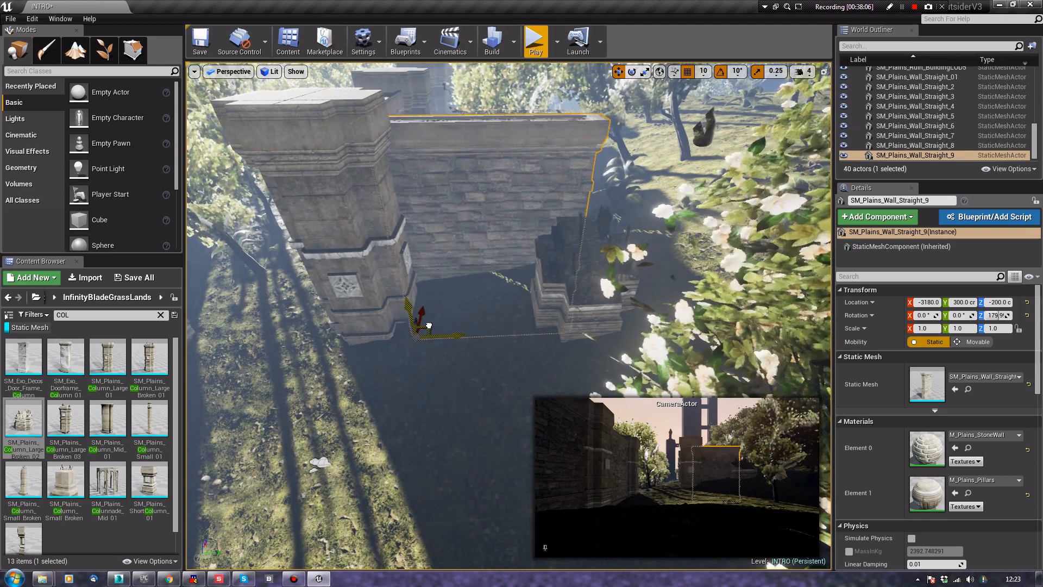
key(ctrl+z)
right_drag(489, 326, 372, 337)
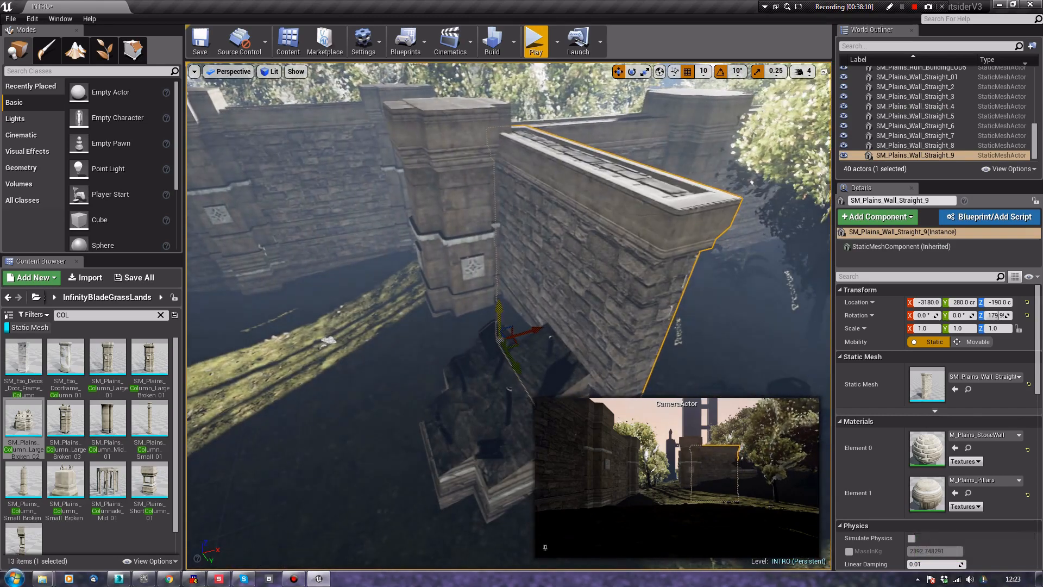
drag(500, 337, 486, 346)
right_drag(486, 346, 630, 380)
Move the broken column in front of the corner column and lower it to the ground, at about X -3870, Y 360, Z -80
click(522, 304)
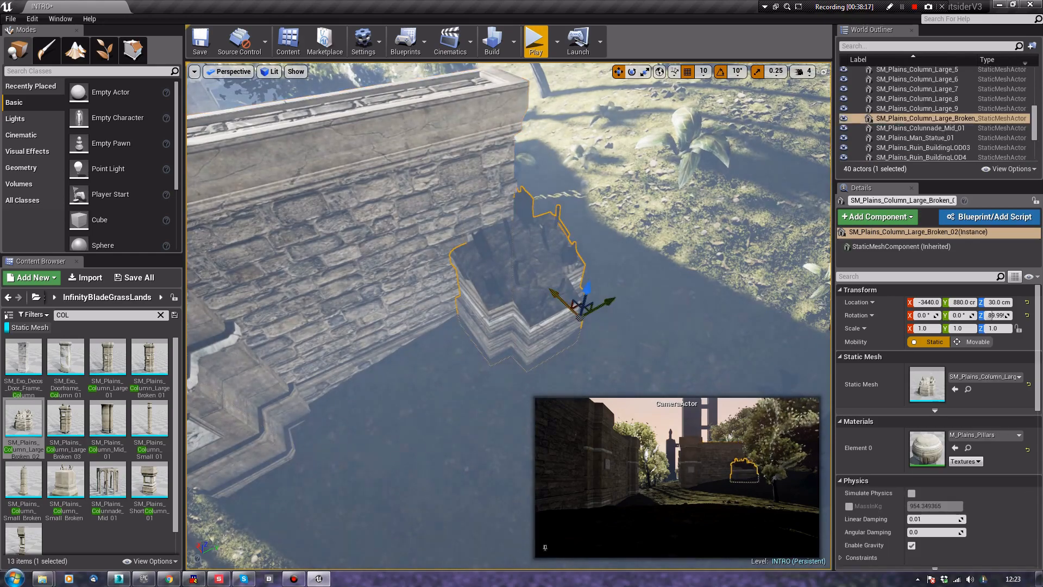
right_drag(521, 304, 375, 326)
drag(489, 356, 250, 347)
right_drag(250, 346, 250, 245)
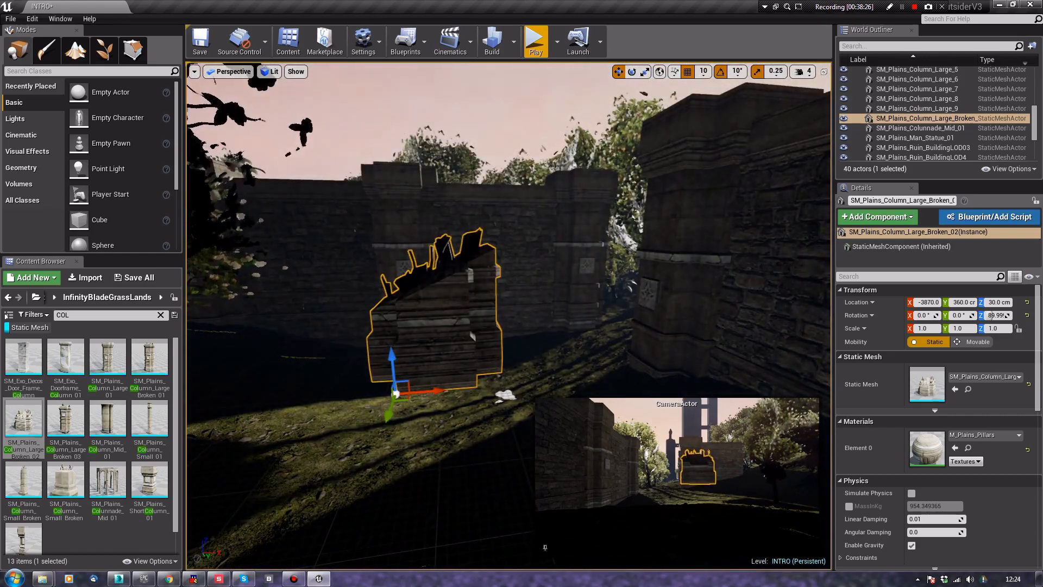
drag(393, 360, 368, 428)
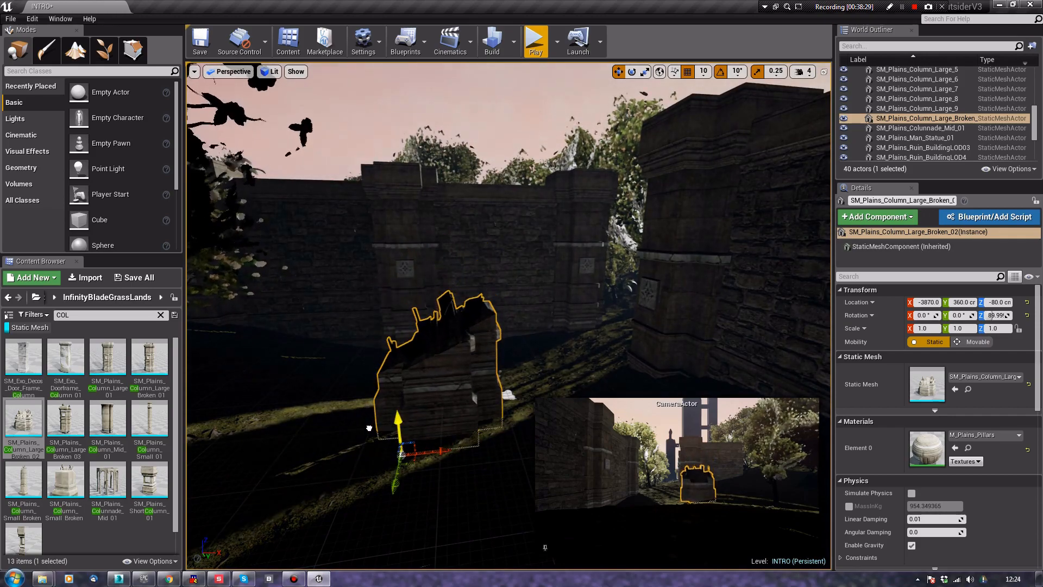
Select the corner column with its branching wall section and duplicate the pair twice along Y to extend that wall
click(354, 429)
right_drag(354, 429, 343, 496)
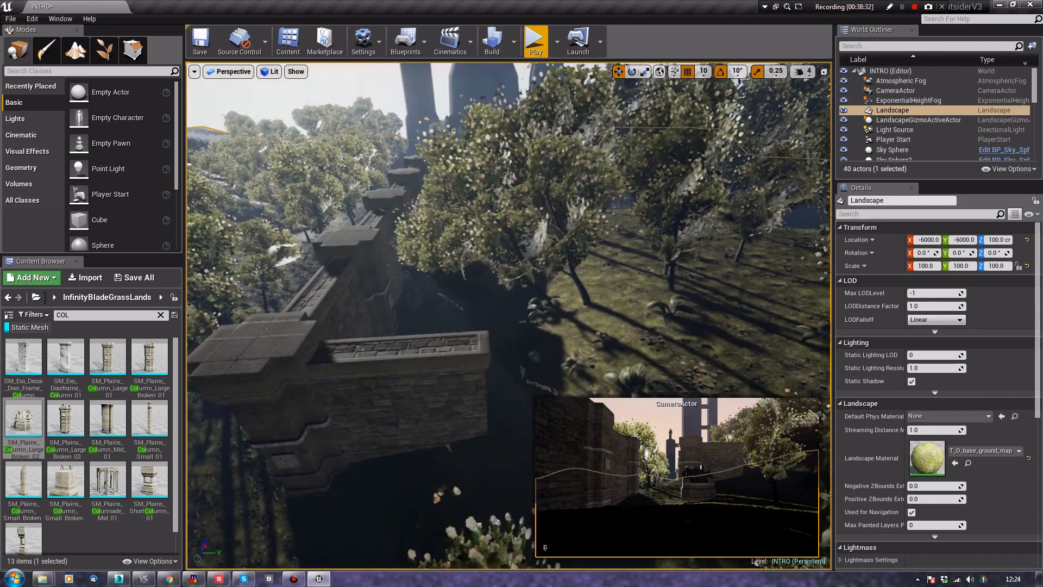
click(342, 496)
ctrl+click(358, 499)
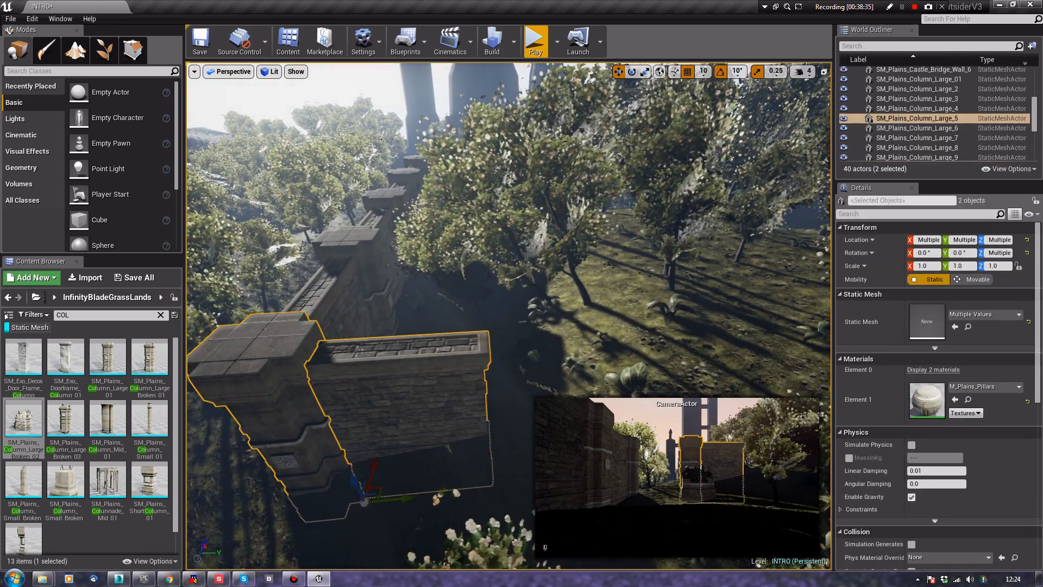
alt+drag(363, 499, 524, 478)
right_drag(525, 478, 625, 494)
alt+drag(424, 479, 533, 445)
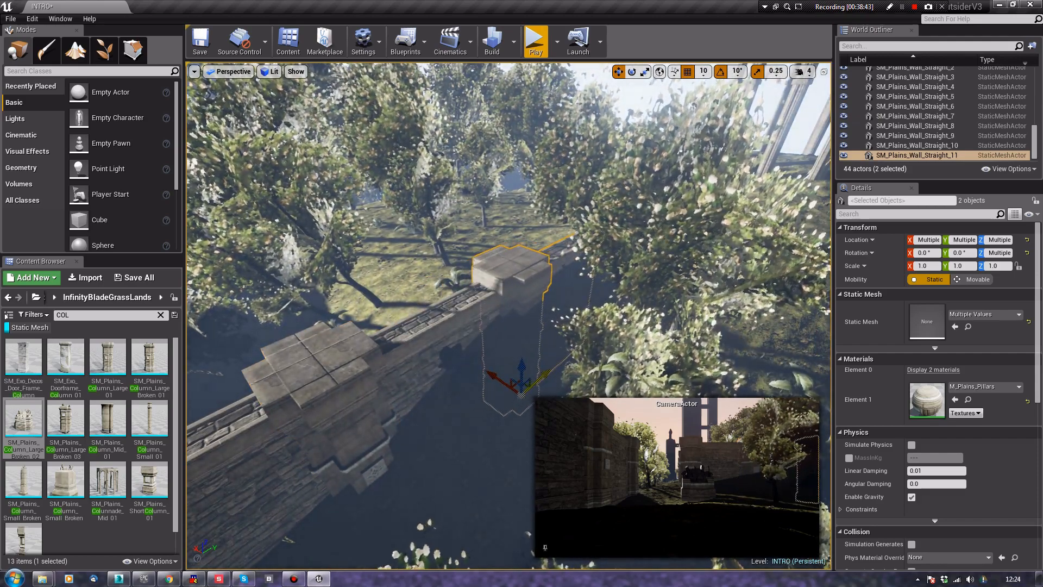
right_drag(530, 434, 489, 439)
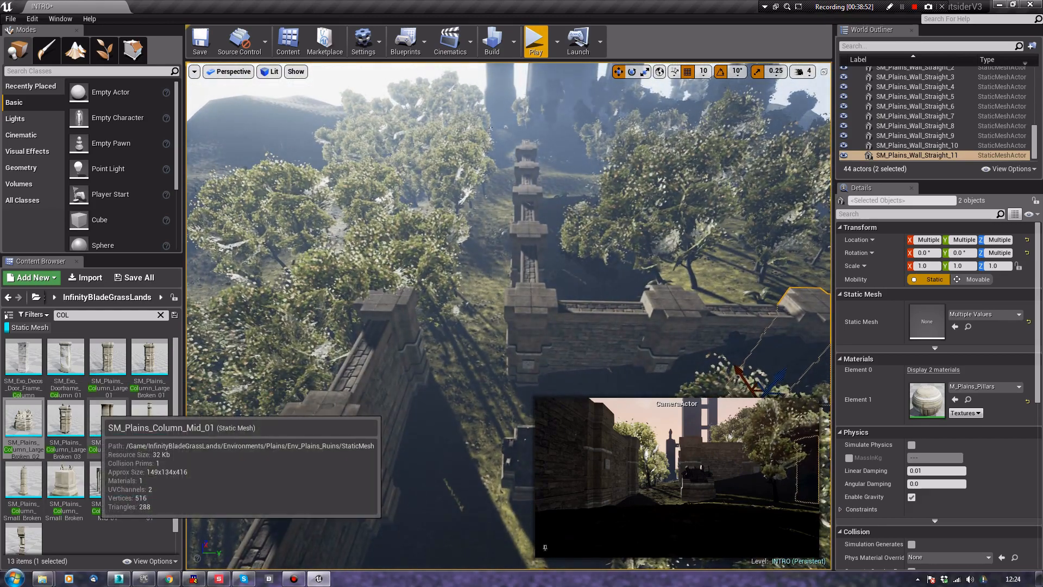
Search the meshes for arch, then place SM_Exo_Archway_6 between the walls, rotated 90° about Z and raised to Z 400
right_drag(489, 326, 489, 307)
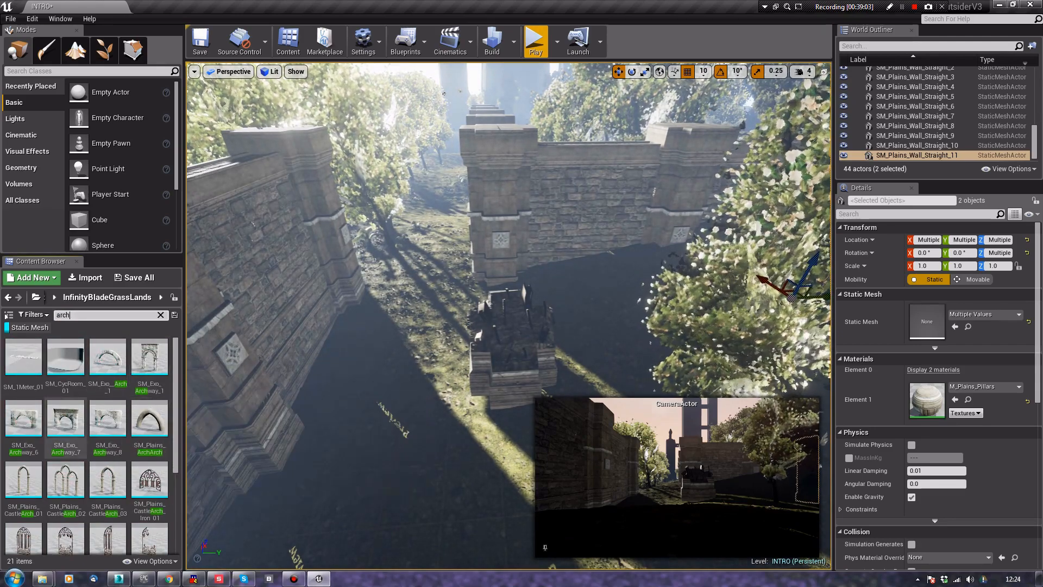
drag(23, 418, 400, 316)
key(e)
key(r)
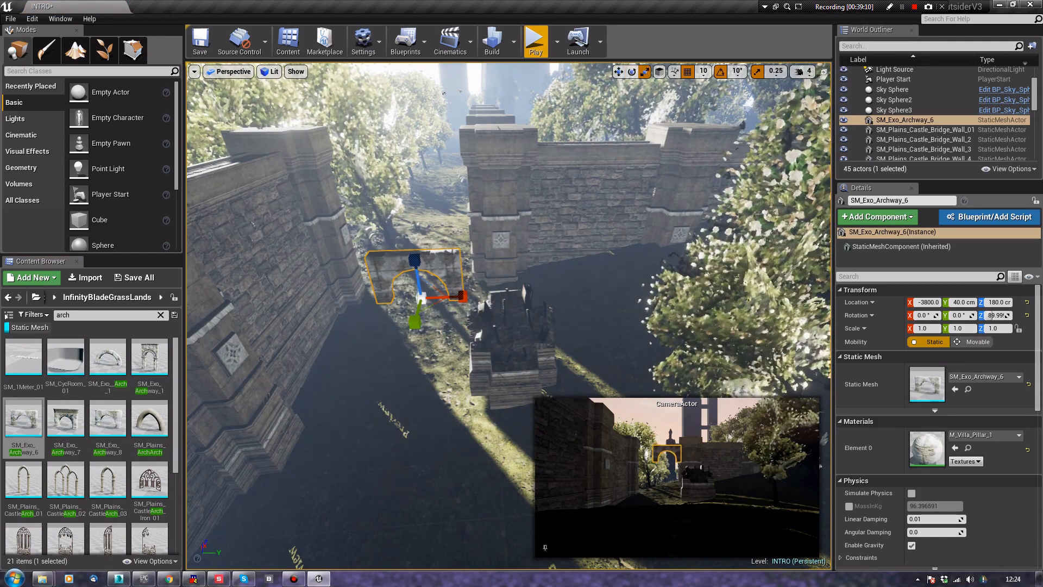
drag(416, 259, 421, 210)
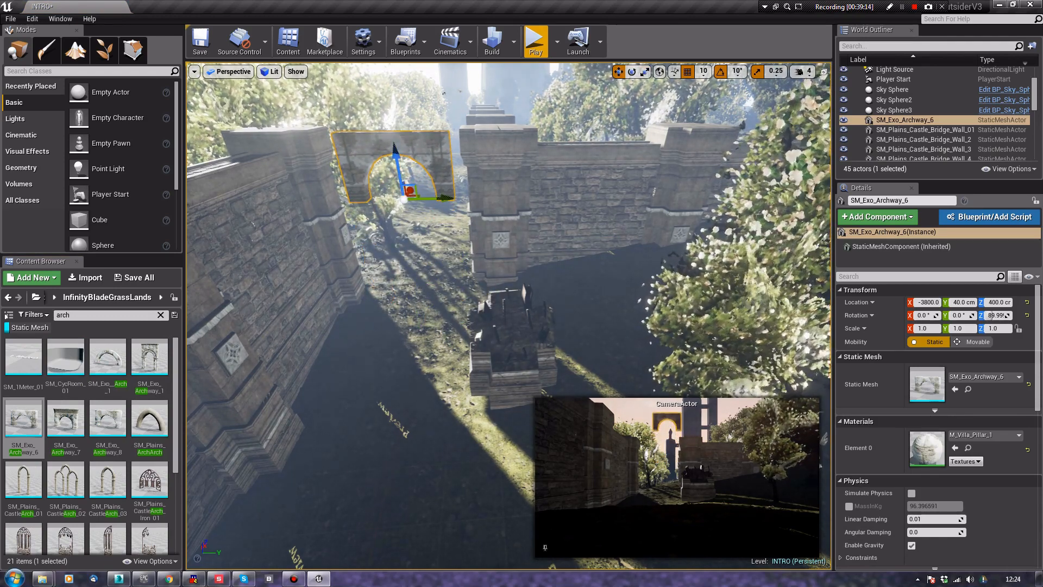
Shift the archway to about Y 60 and scale it uniformly to 1.5
key(r)
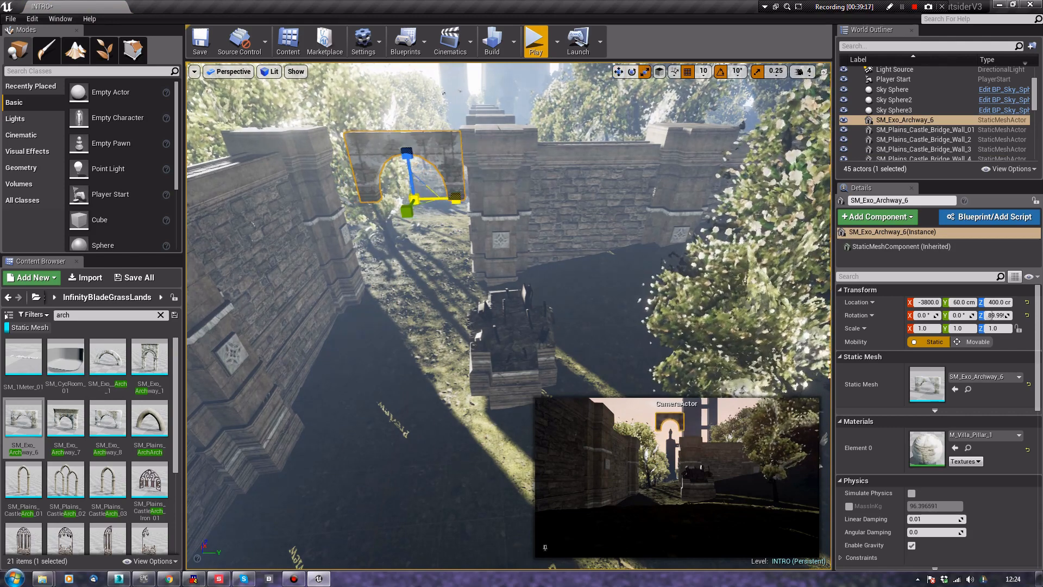
drag(406, 211, 468, 195)
right_drag(468, 194, 222, 334)
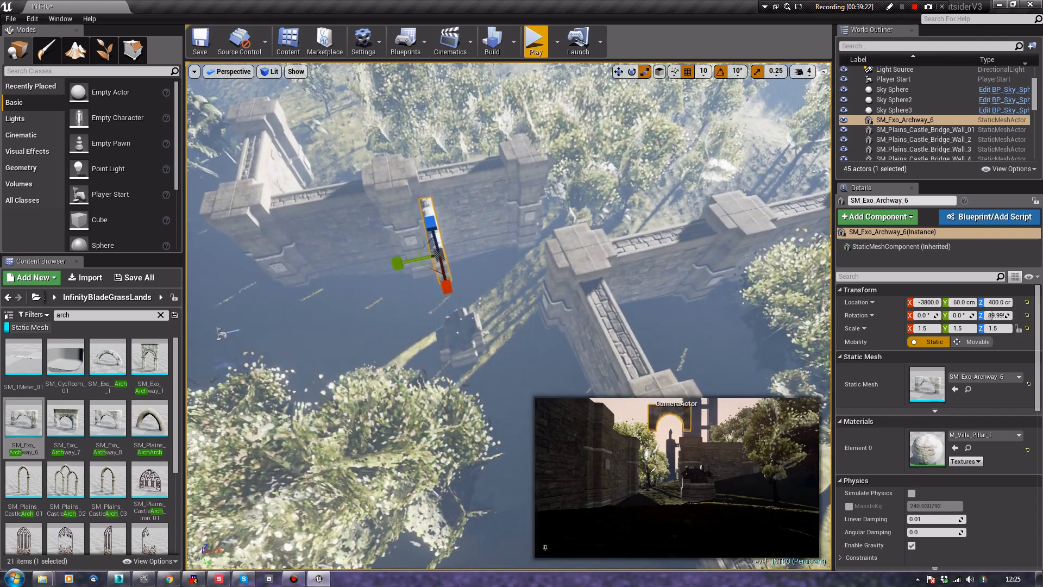
Move the archway into the gap between the two facing columns, at about X -3330, Y -90, Z 310
key(e)
key(w)
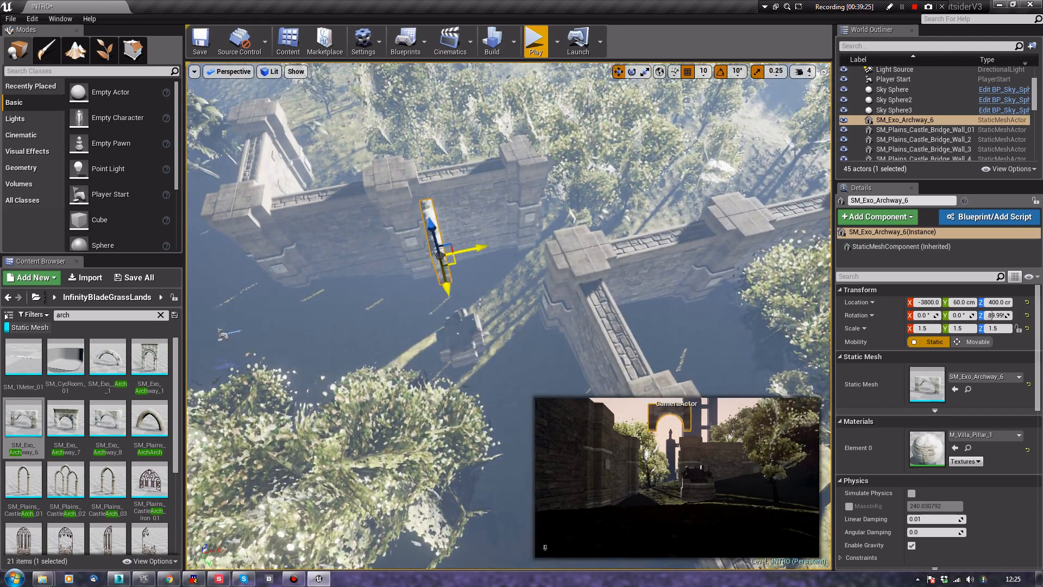
drag(452, 261, 560, 224)
key(f)
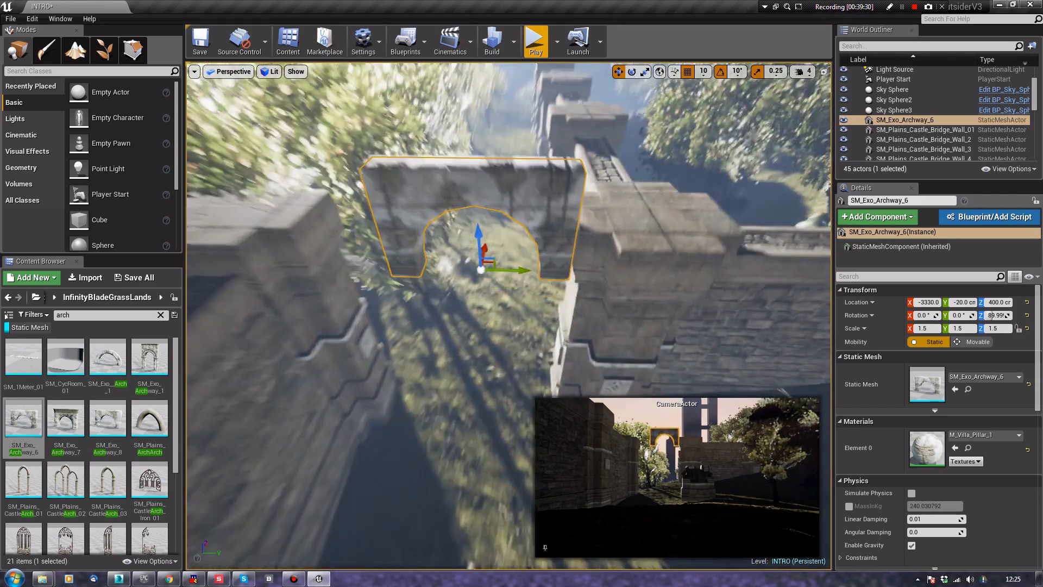
right_drag(560, 224, 543, 176)
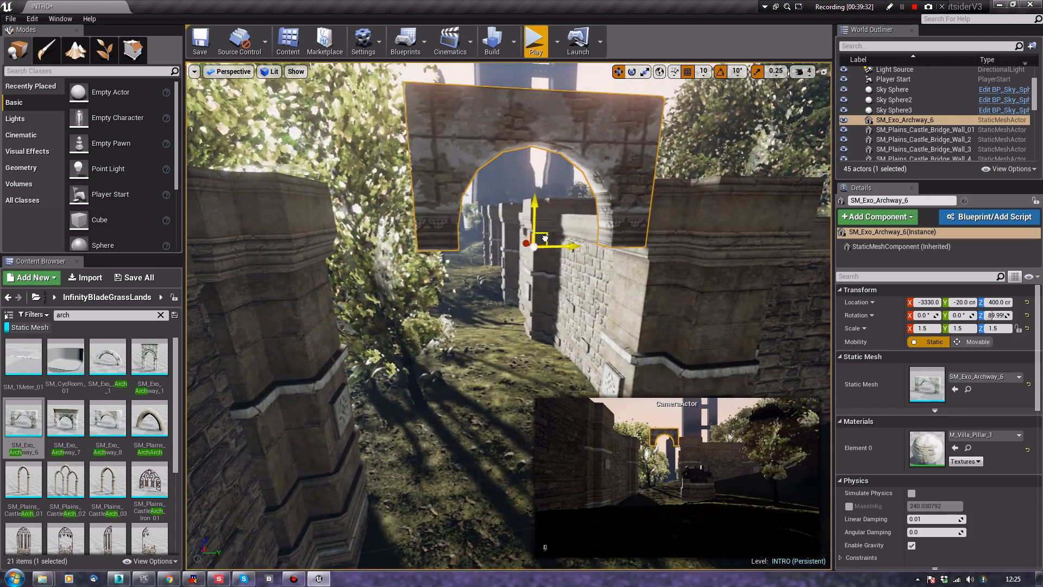
drag(544, 238, 494, 305)
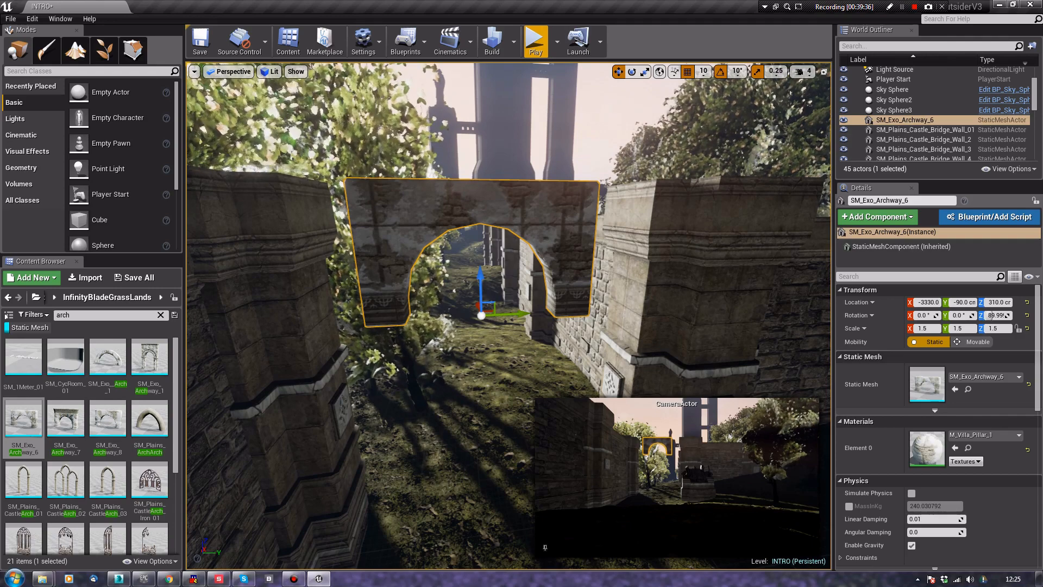
Set the archway's scale to 1.0 on all three axes
text(1)
key(Tab)
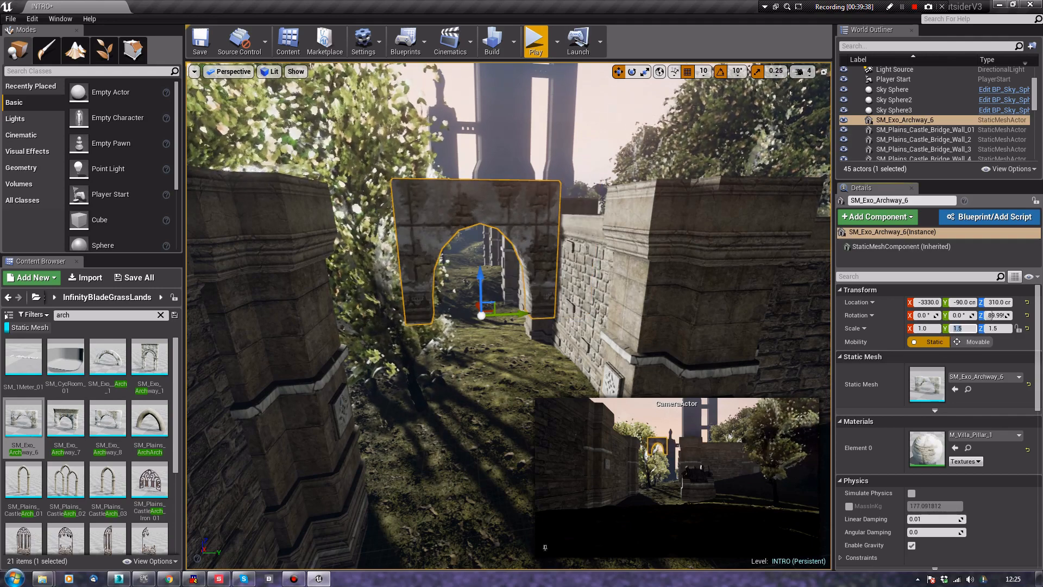
key(Tab)
text(0)
key(Tab)
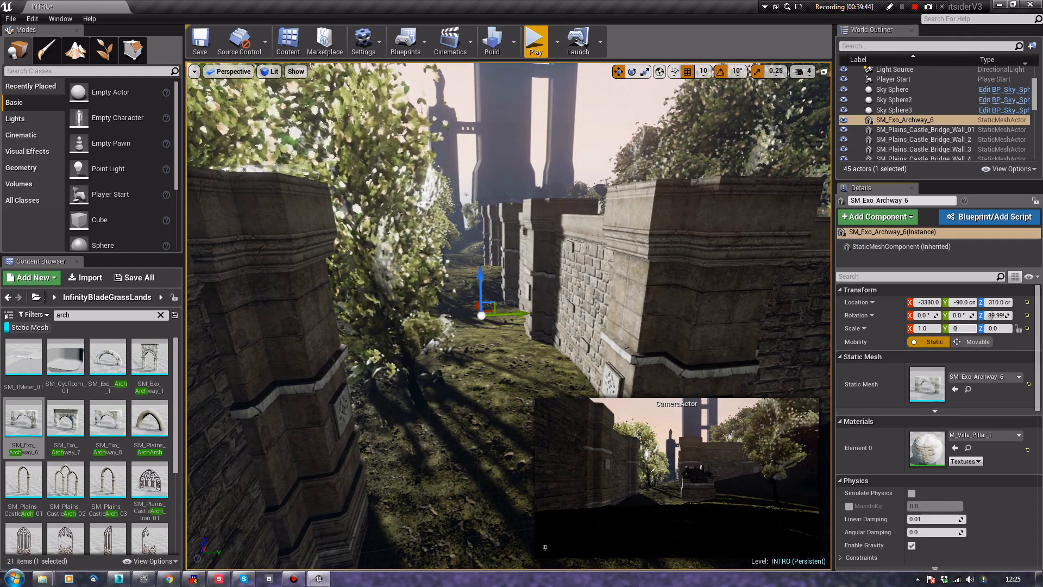
key(Tab)
text(1)
key(Tab)
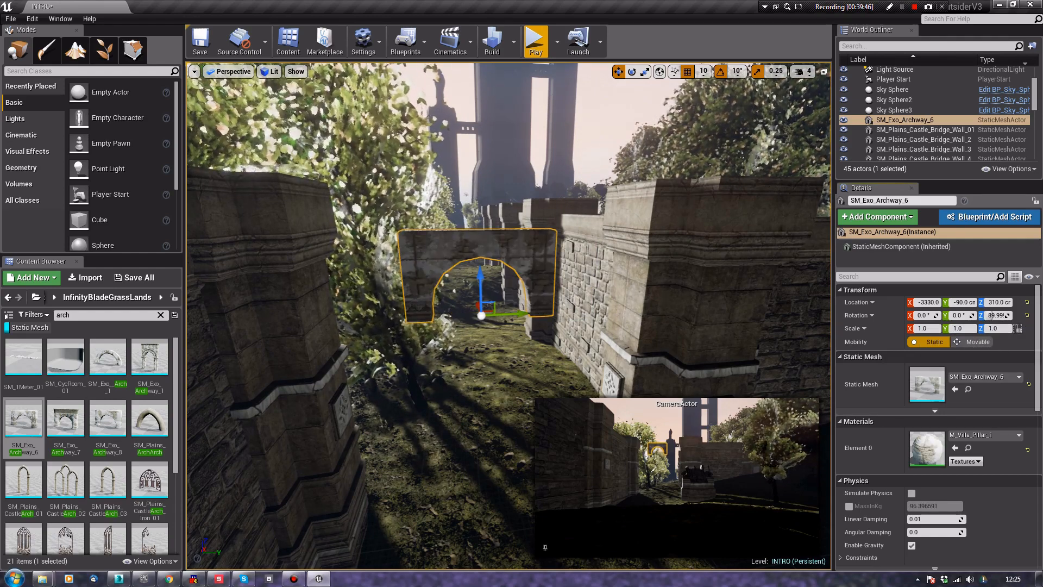
Move the archway against the corner column at Y -210, Z 370, and duplicate it along Y to Y 40
right_drag(508, 326, 507, 320)
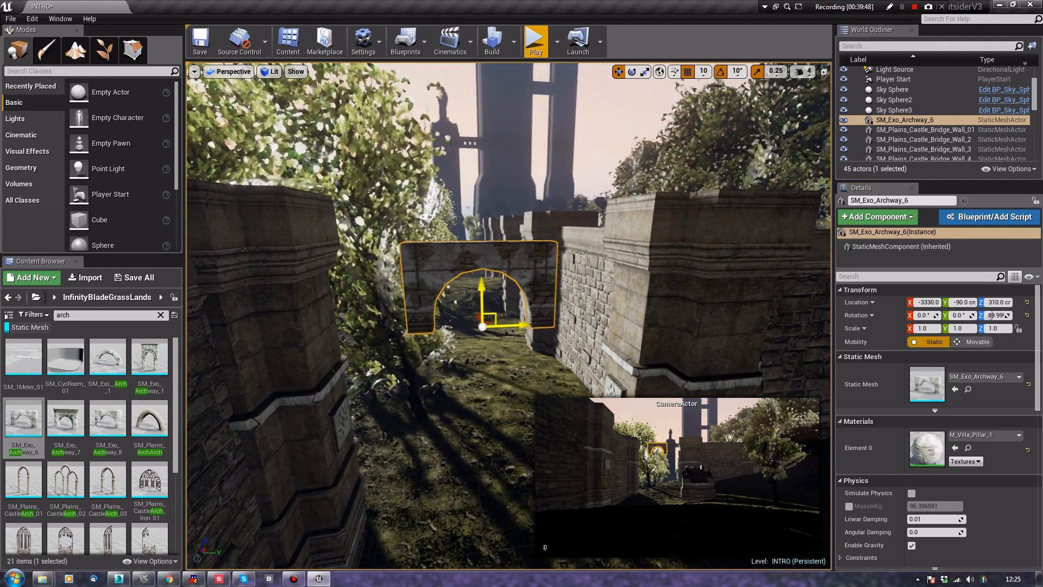
drag(489, 308, 393, 276)
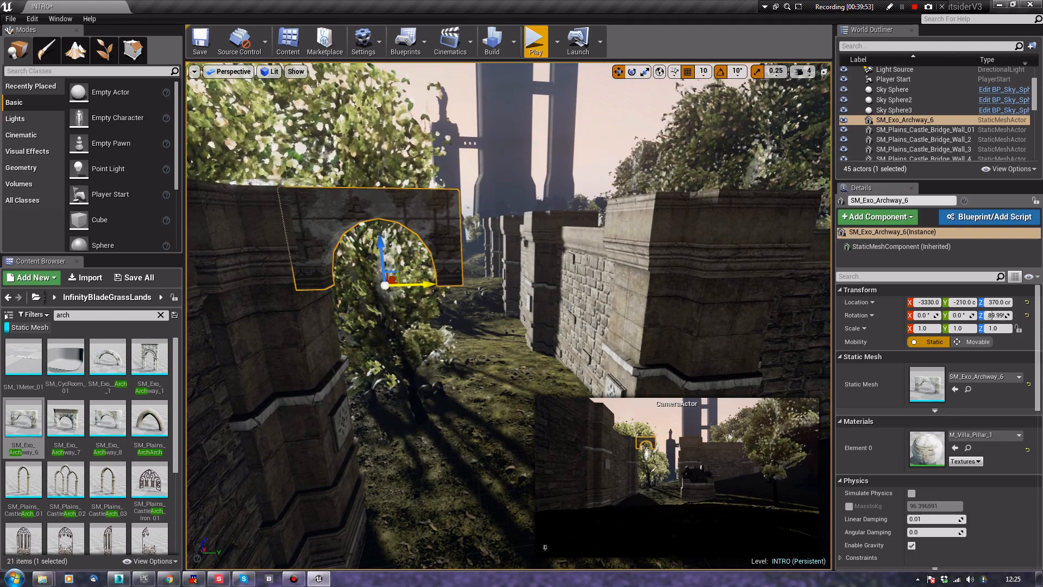
alt+drag(413, 283, 614, 276)
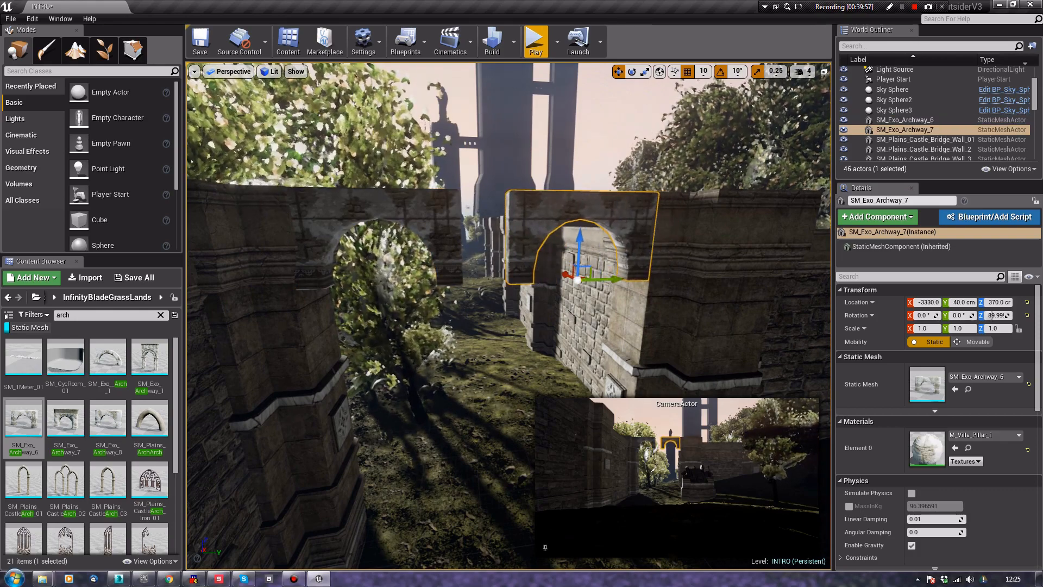
Select both archways and shift them together along X to -3290, then deselect them
right_drag(614, 276, 760, 369)
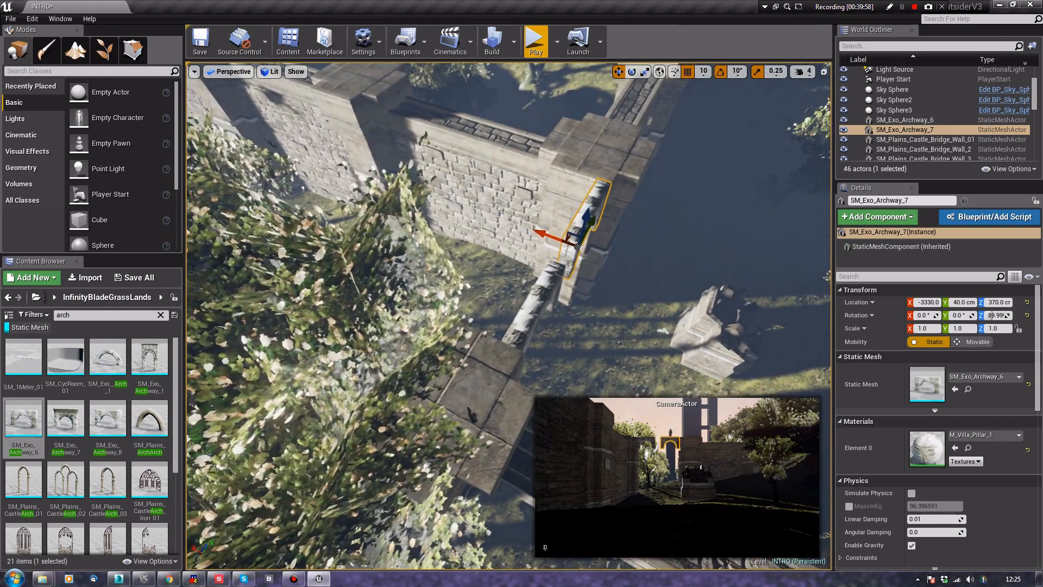
ctrl+click(537, 304)
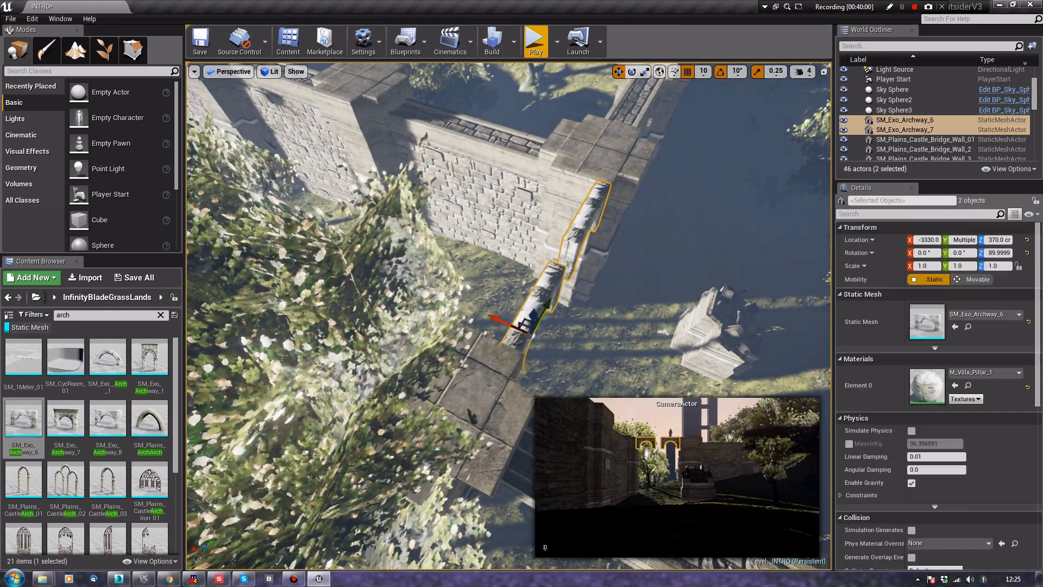
drag(501, 322, 484, 321)
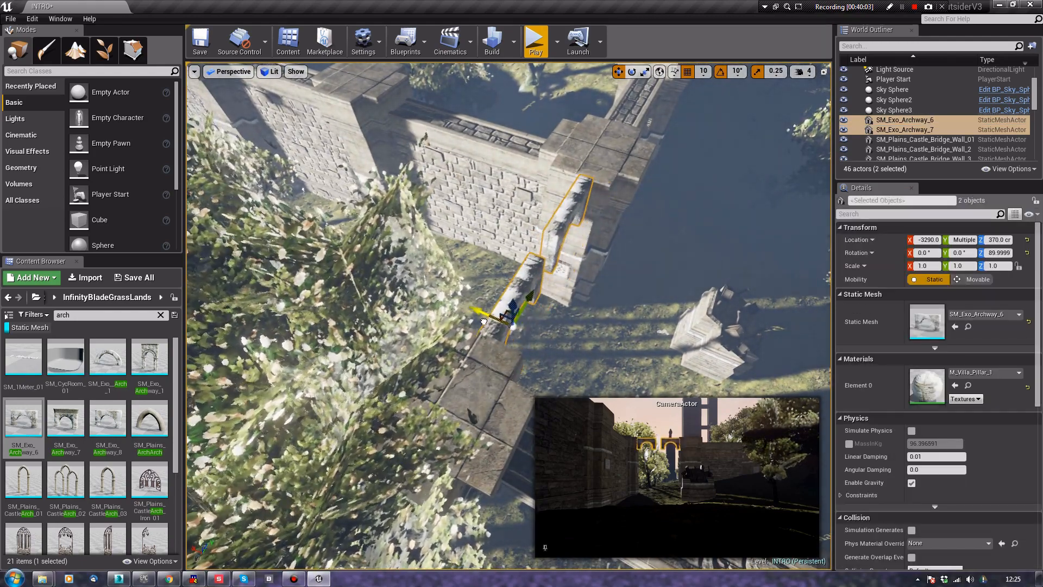
click(568, 326)
right_drag(567, 326, 481, 270)
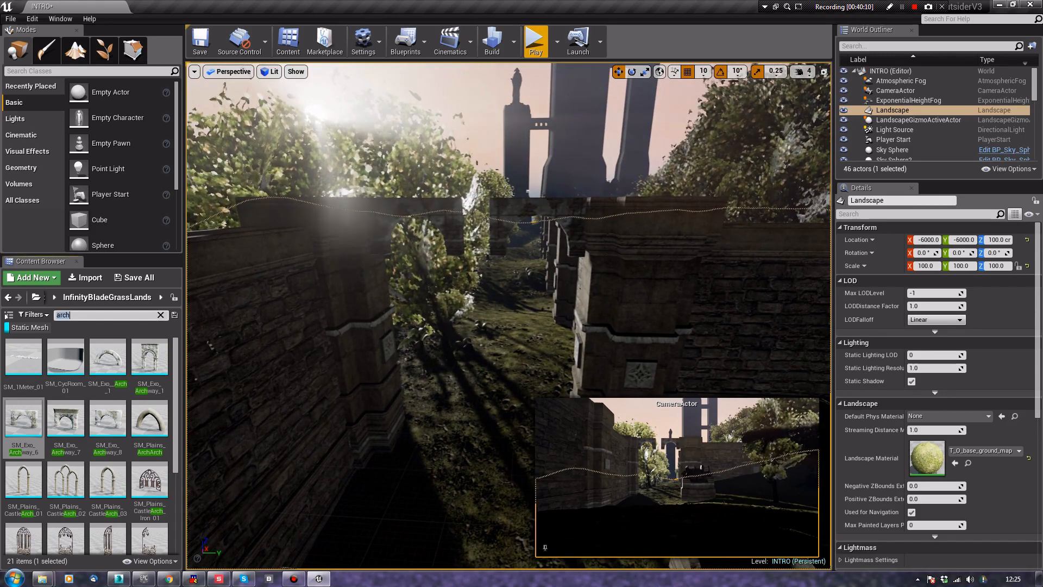
text(ILLA)
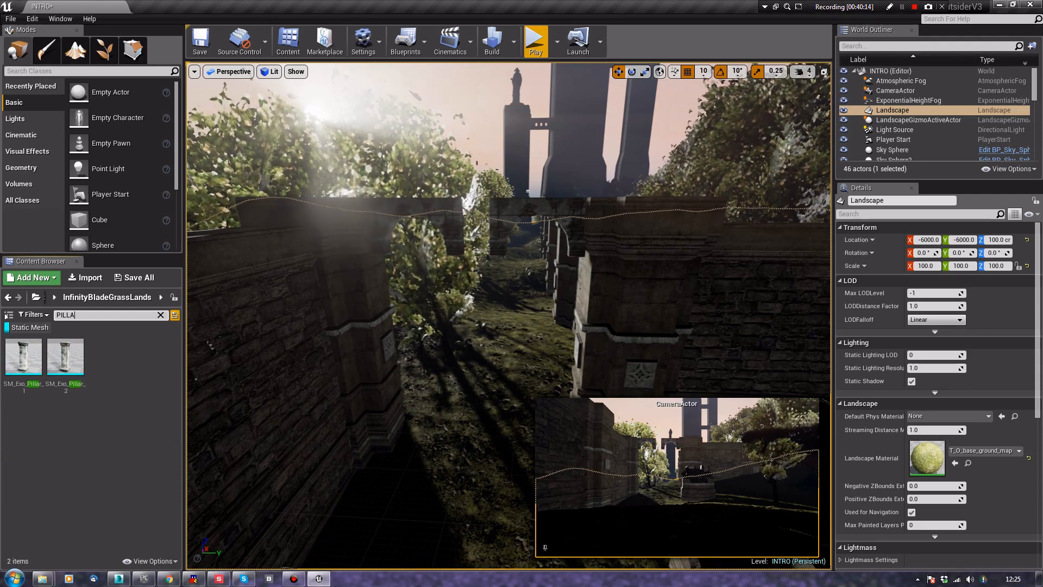
key(BackSpace)
key(BackSpace)
key(BackSpace)
key(BackSpace)
key(BackSpace)
Search the meshes for colu and place SM_Plains_Column_Small_01 in the gap between the walls, at about X -3310, Y -20
text(c)
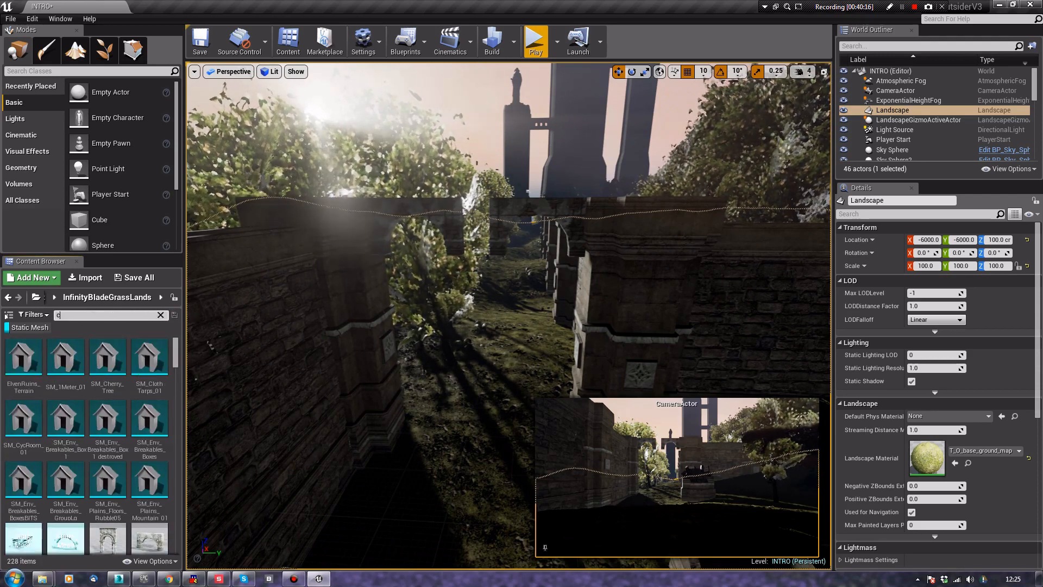
text(ollu)
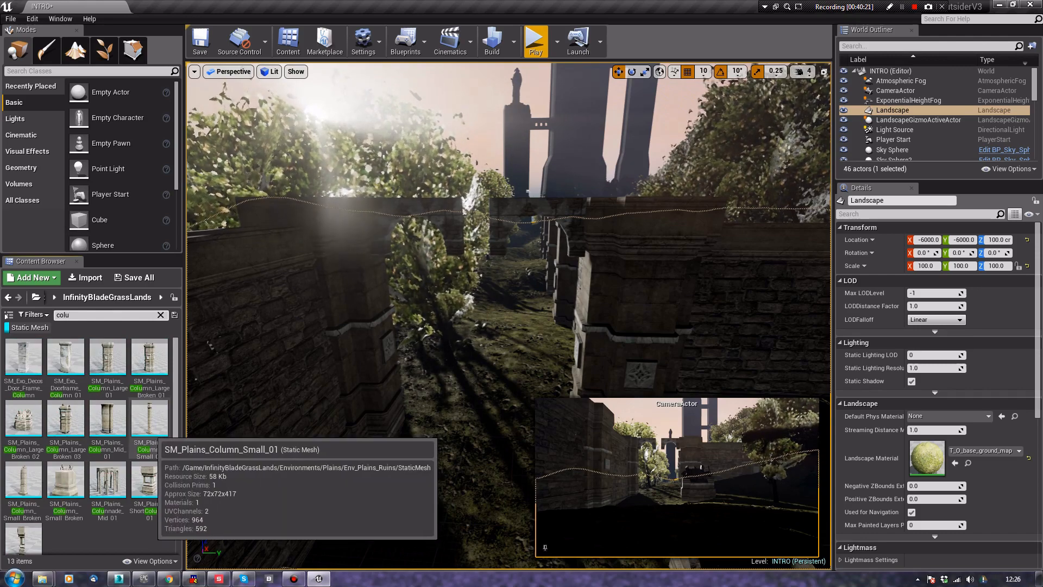
click(150, 421)
drag(461, 458, 481, 454)
right_drag(481, 454, 400, 495)
drag(526, 342, 575, 361)
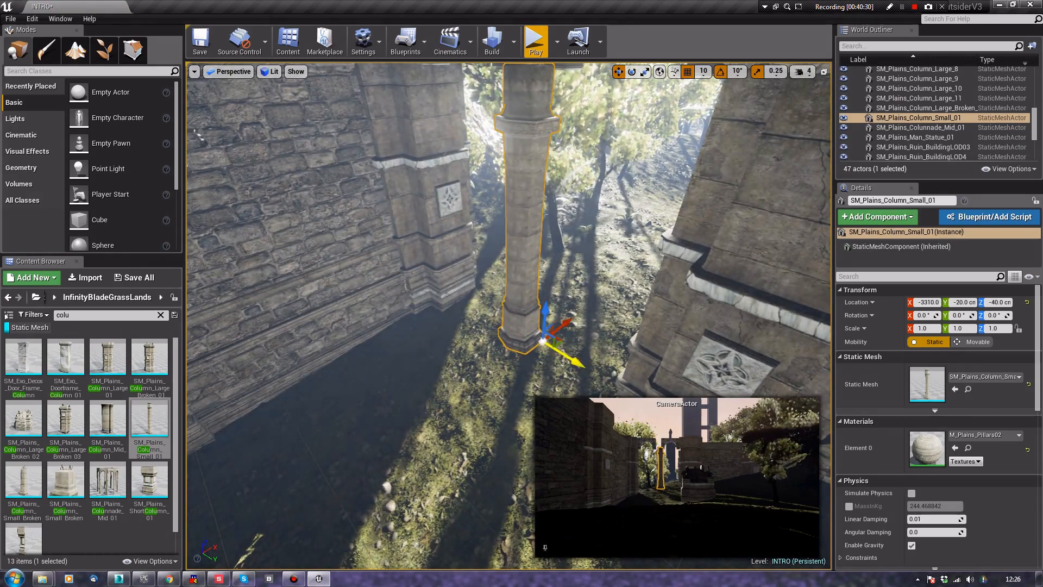
Lower the small column into the ground at Z -100 and centre it between the archways at Y -40
right_drag(575, 362, 639, 288)
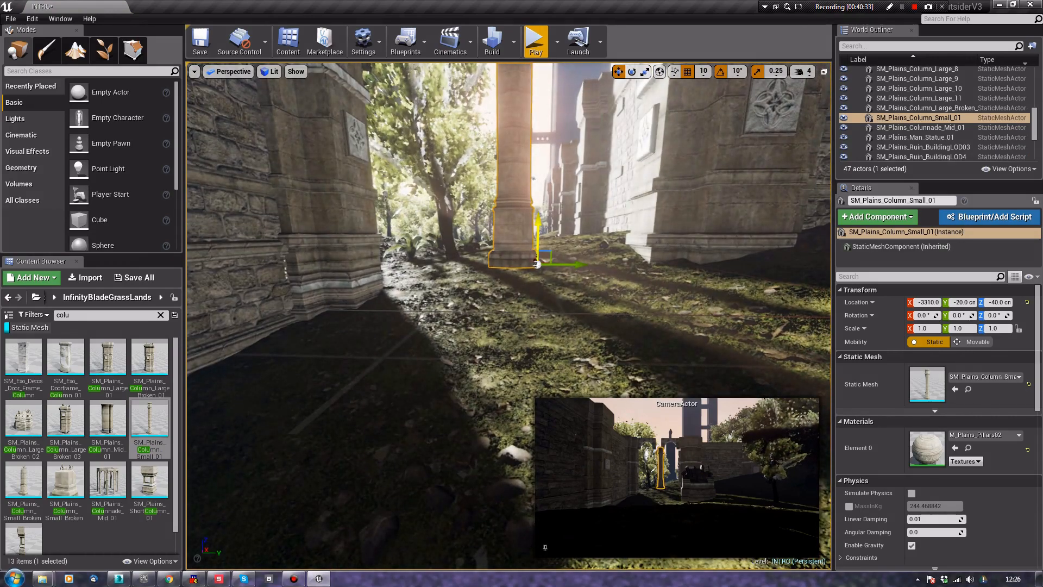
drag(536, 265, 534, 279)
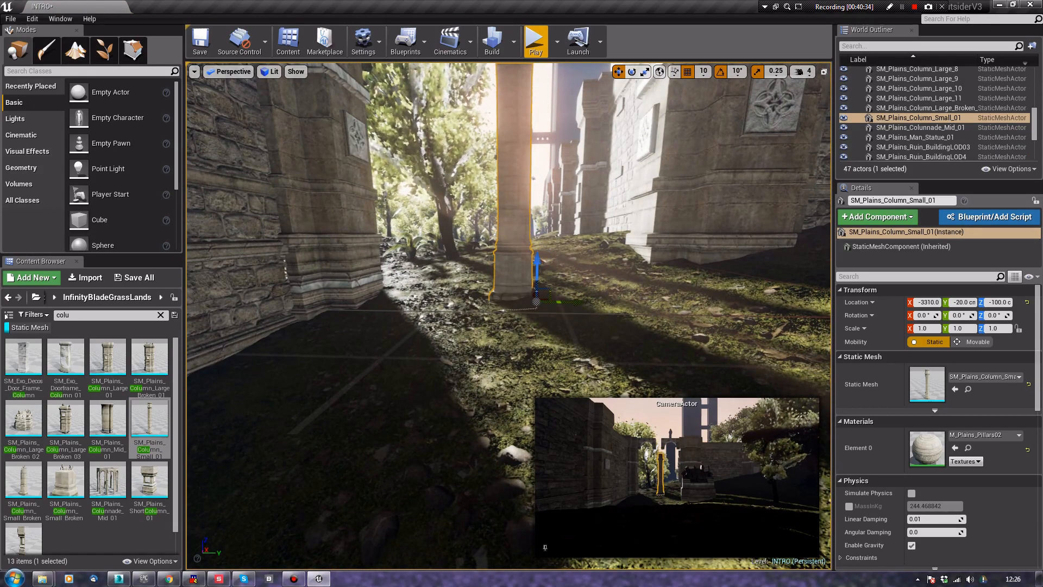
right_drag(536, 280, 539, 329)
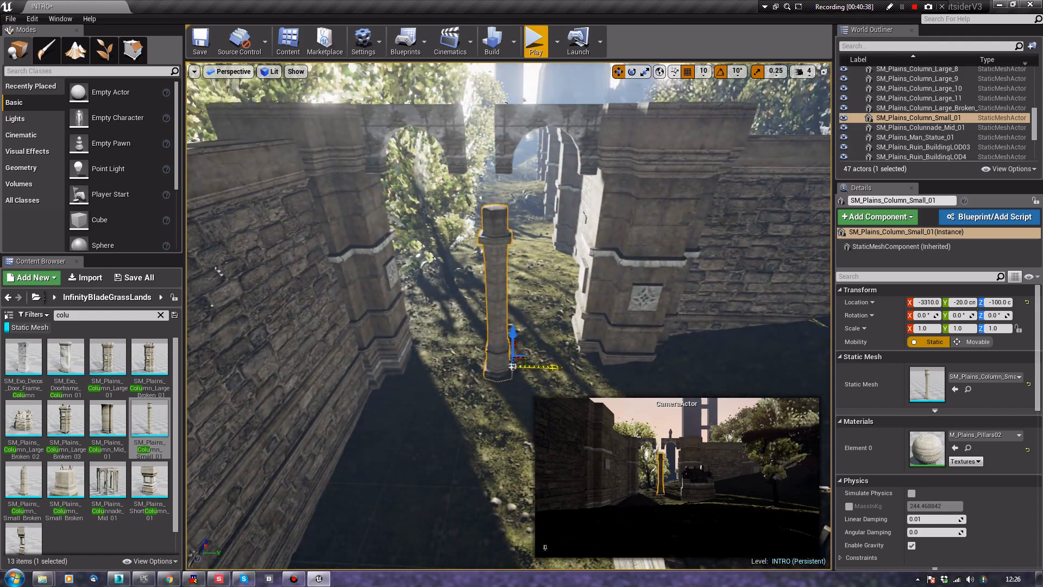
drag(545, 368, 537, 368)
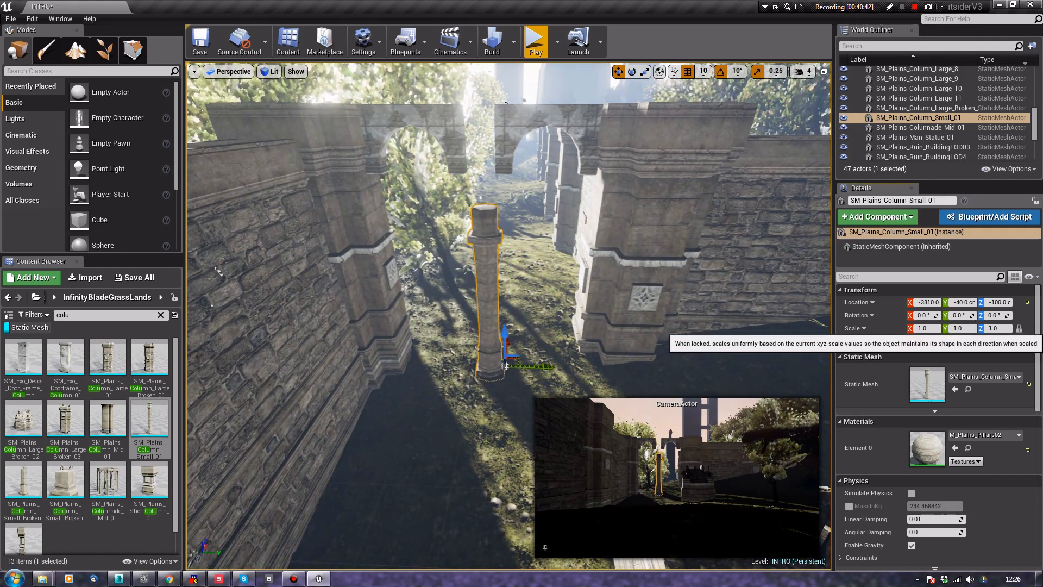
Scale the small column uniformly to 1.4 and move it under the archways at X -3250
text(1.4)
key(Return)
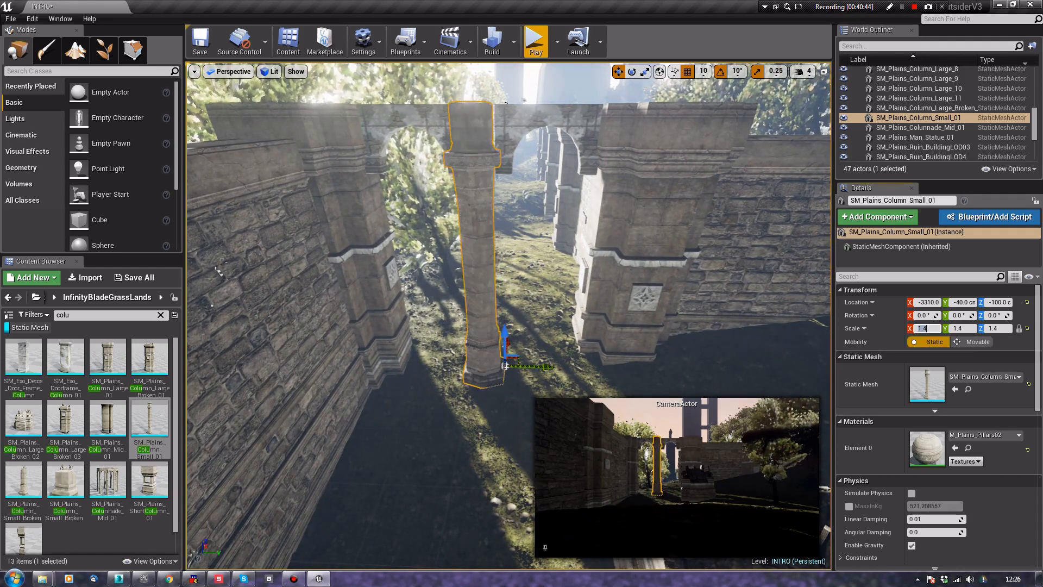
right_drag(508, 315, 356, 332)
drag(523, 354, 571, 339)
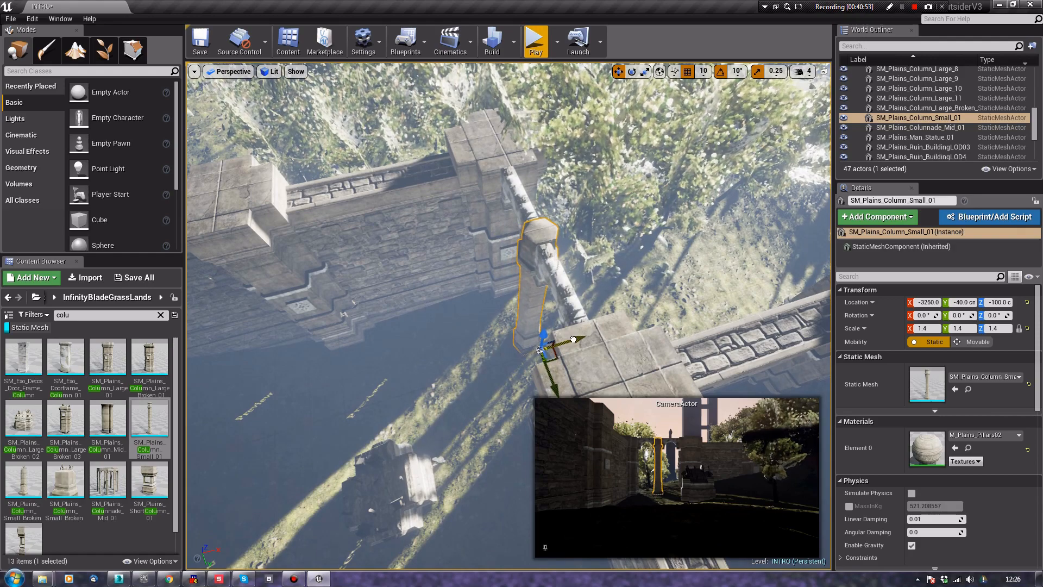
Move the large broken column from the ground onto the corner column beside the archways, at X -3340, Y 360, Z 470
click(478, 385)
right_drag(478, 386, 731, 426)
key(s)
key(s)
click(548, 271)
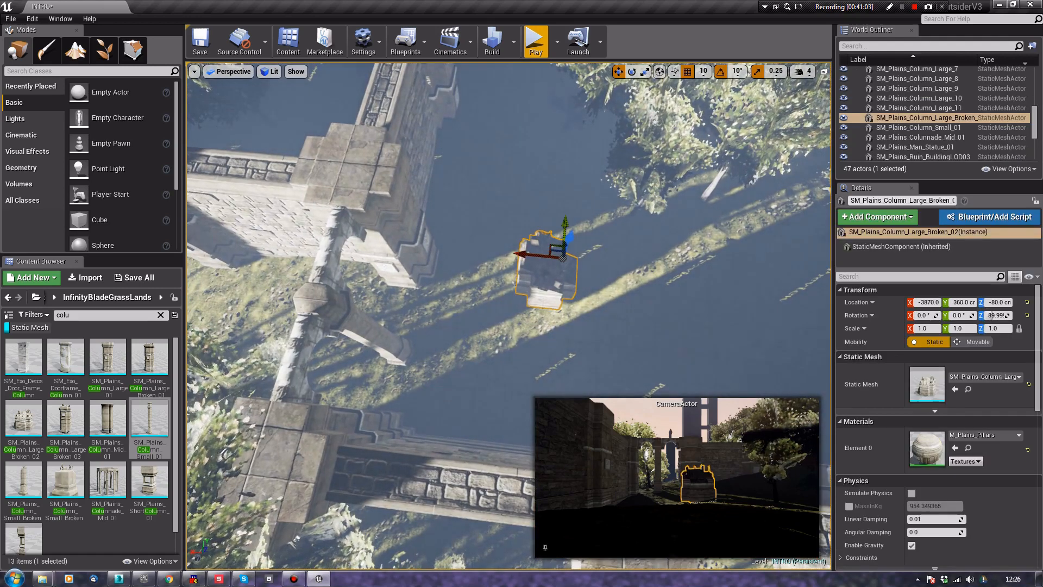
drag(518, 253, 375, 236)
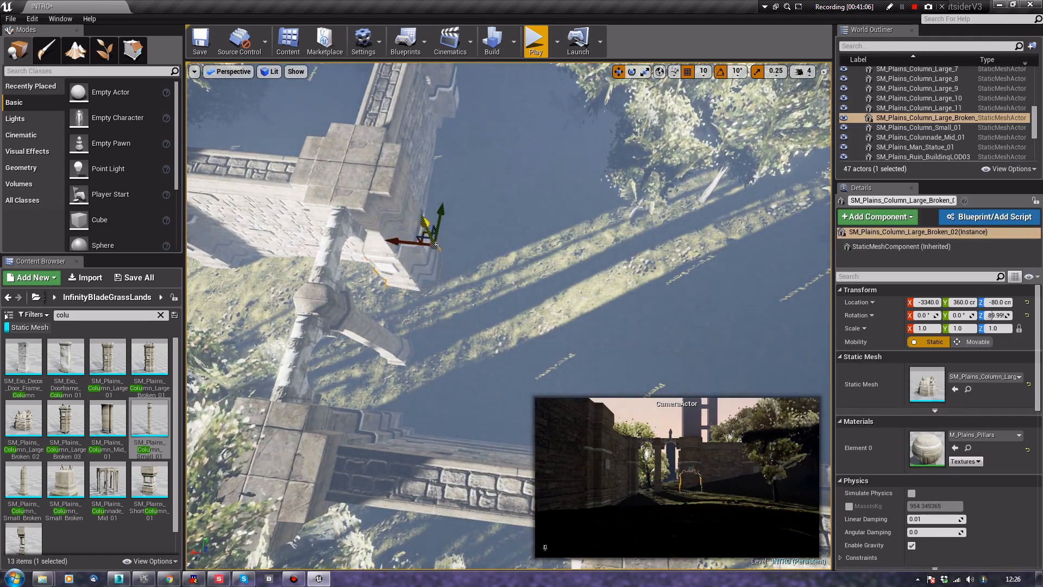
drag(352, 72, 348, 62)
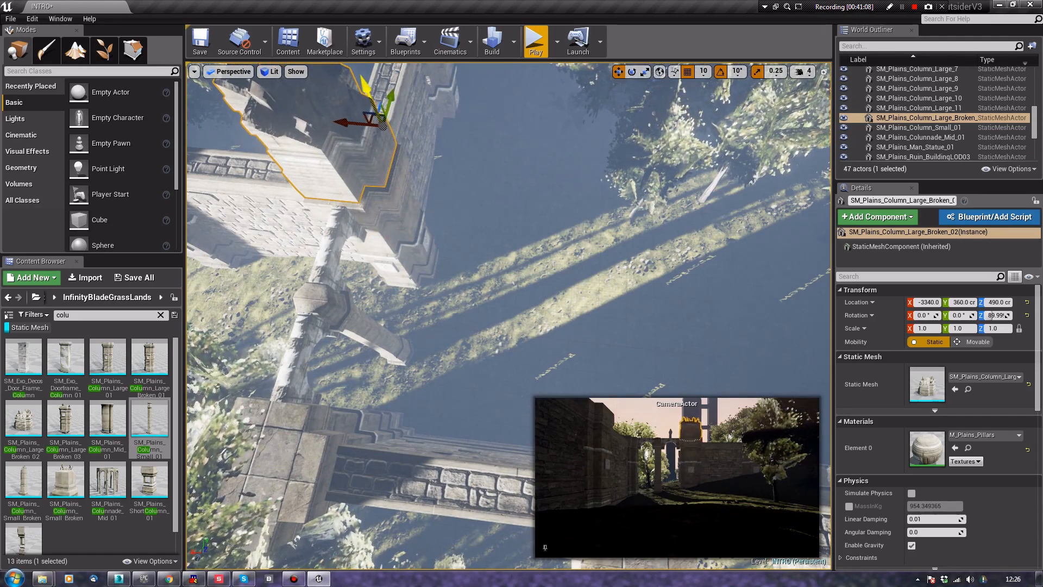
right_drag(509, 316, 441, 174)
key(w)
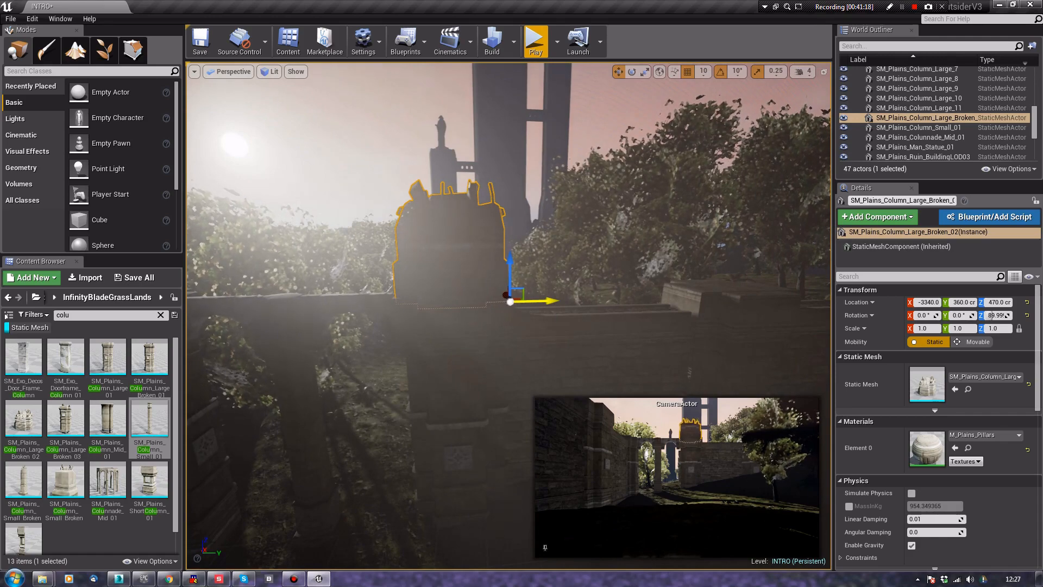
Duplicate the broken column along Y to about Y -310 and rotate the copy 90° about Z
alt+shift+drag(510, 302, 510, 301)
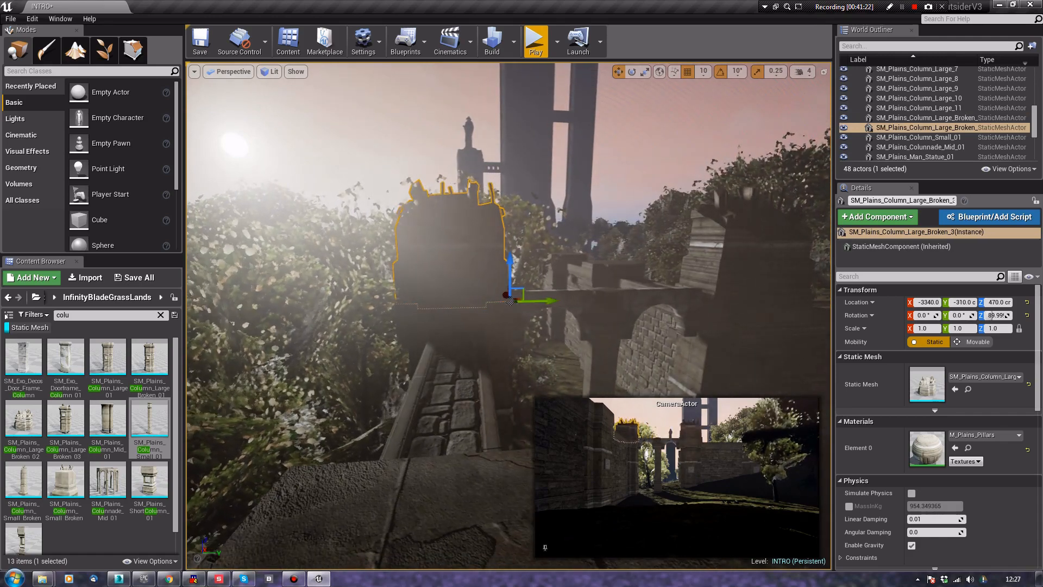
key(e)
right_drag(511, 301, 521, 369)
key(r)
key(e)
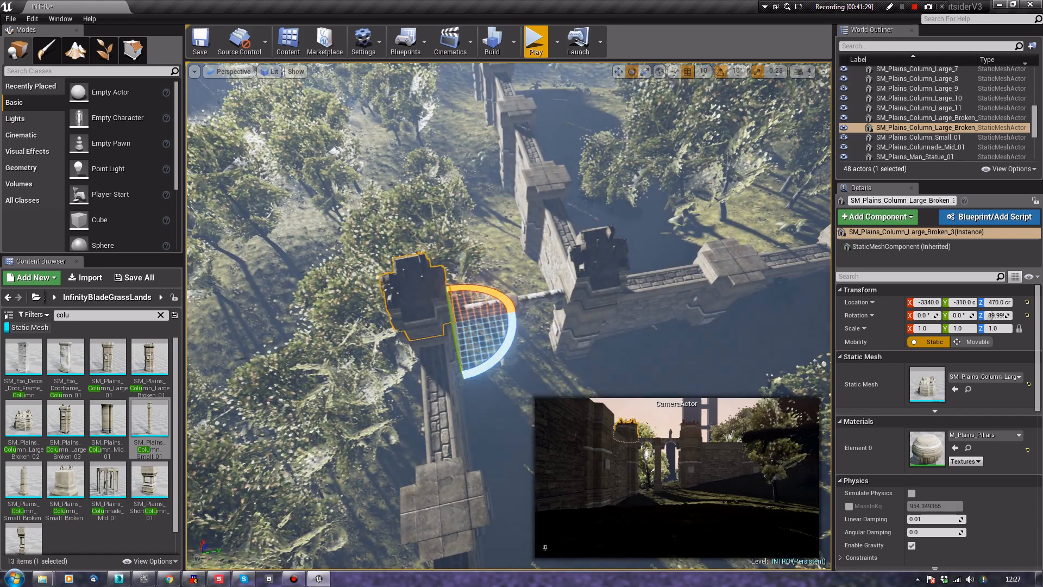
drag(503, 354, 472, 378)
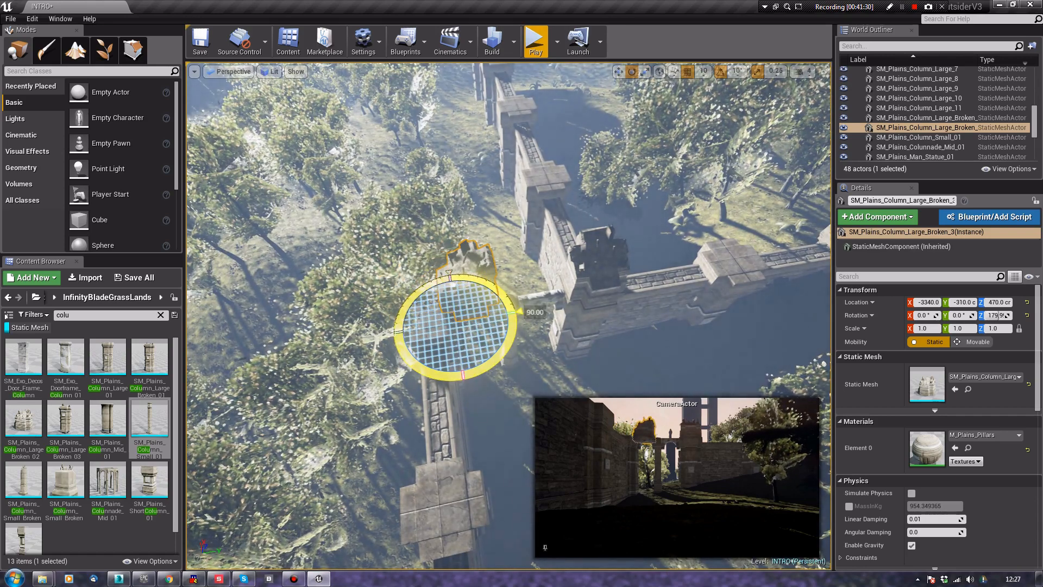
Seat the duplicated broken column on the opposite corner column, at about X -3400, Y -484, Z 476, with grid snapping off
key(w)
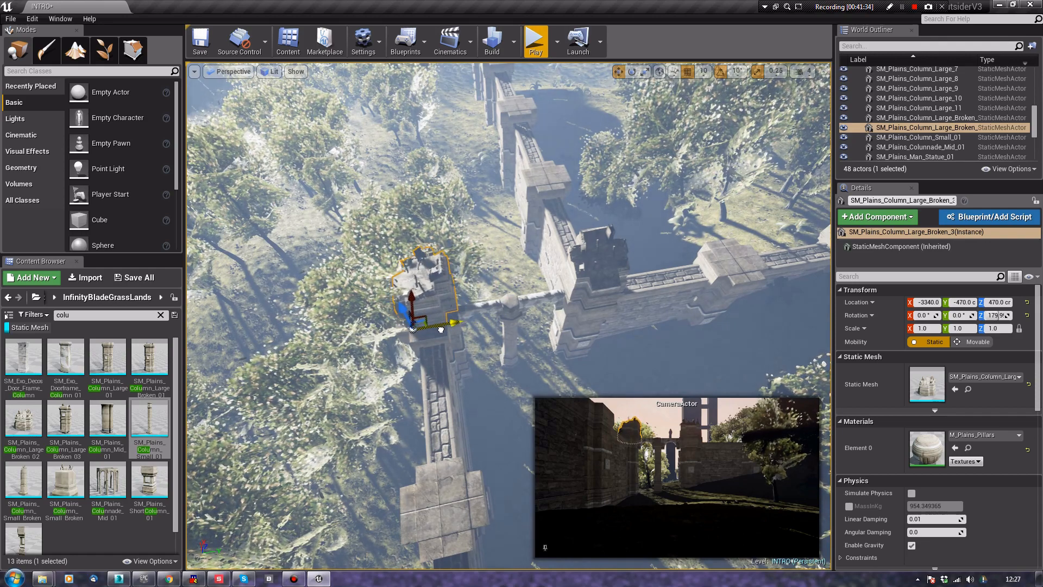
right_drag(519, 290, 413, 294)
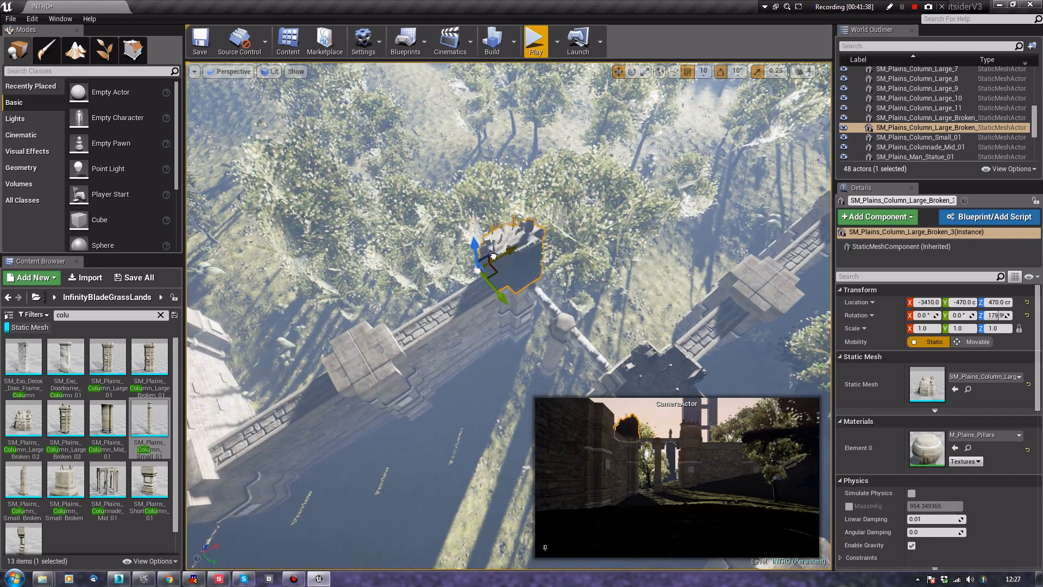
click(526, 467)
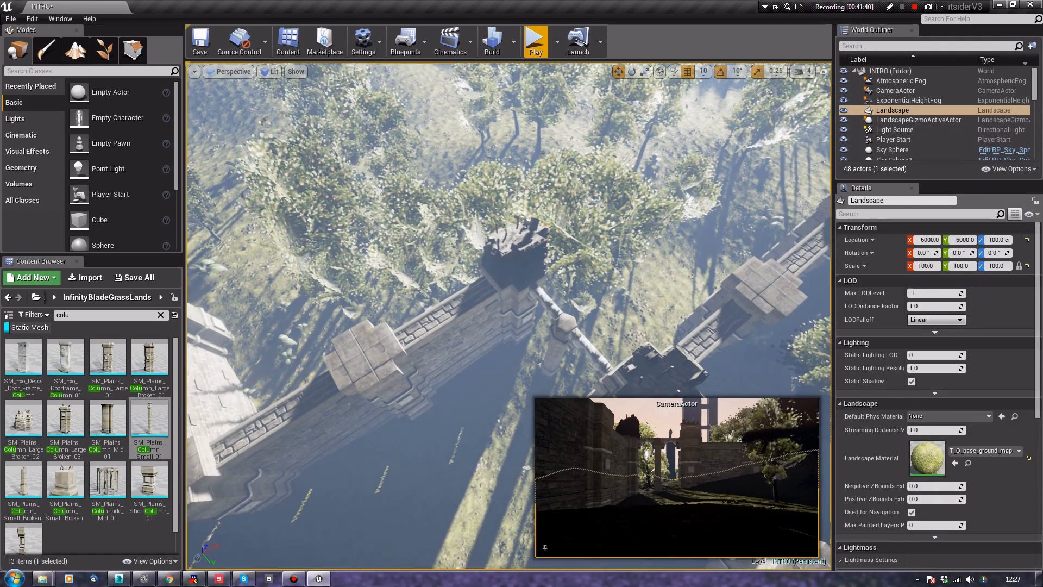
right_drag(526, 467, 514, 379)
click(430, 228)
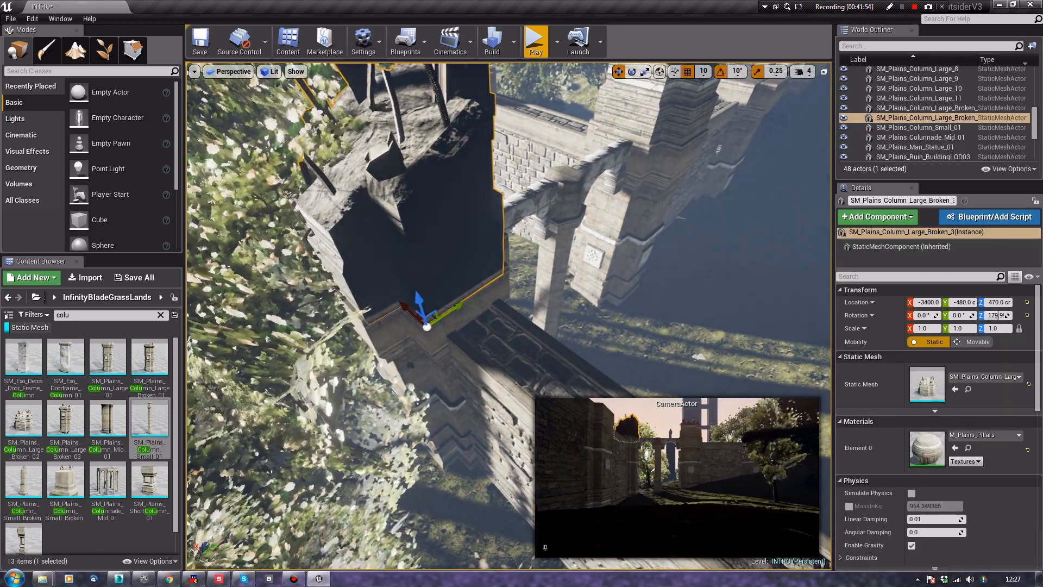
drag(454, 309, 453, 310)
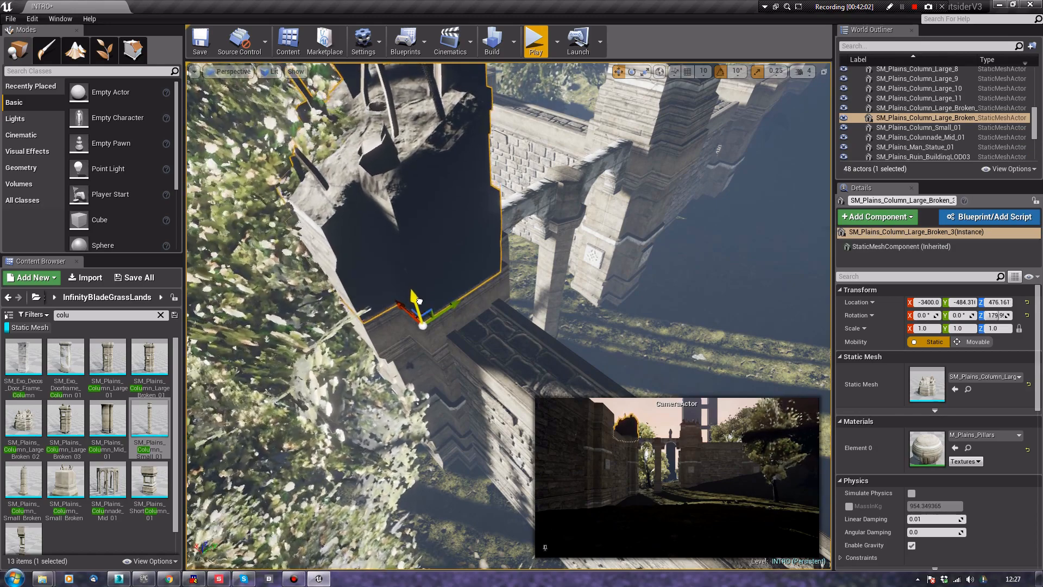
click(701, 283)
Find the rubble meshes and place SM_Plains_Floors_Rubble at the foot of the wall beside the archways, about X -3483, Y -309, Z -93
right_drag(701, 282, 467, 224)
click(580, 387)
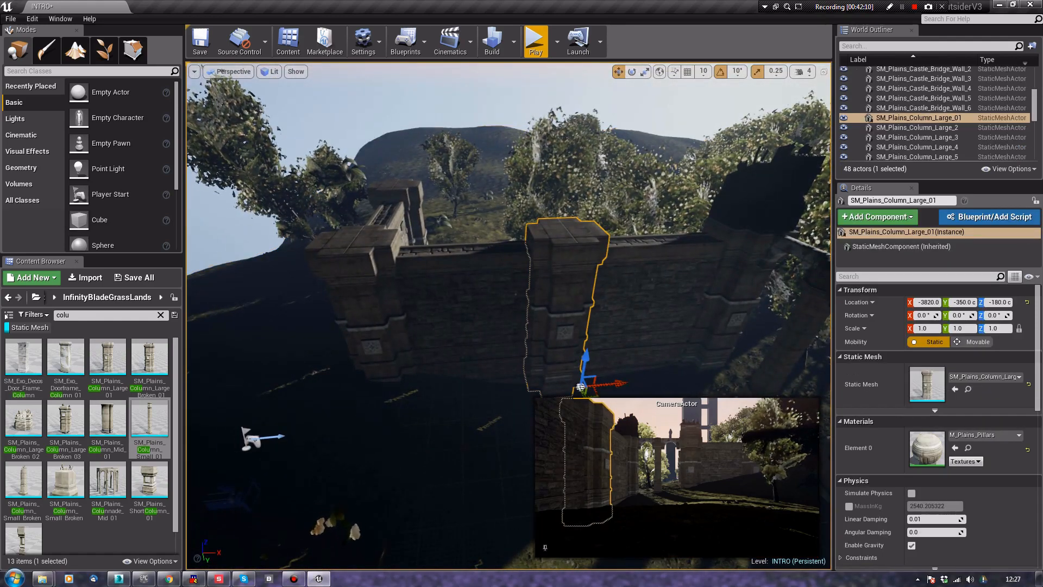
click(472, 391)
right_drag(473, 392, 660, 399)
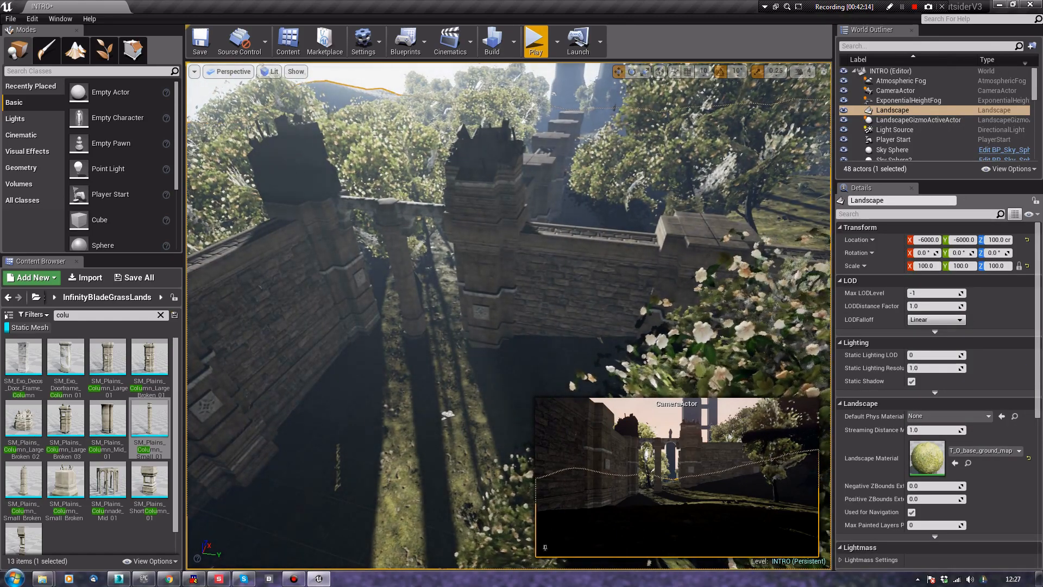
click(161, 315)
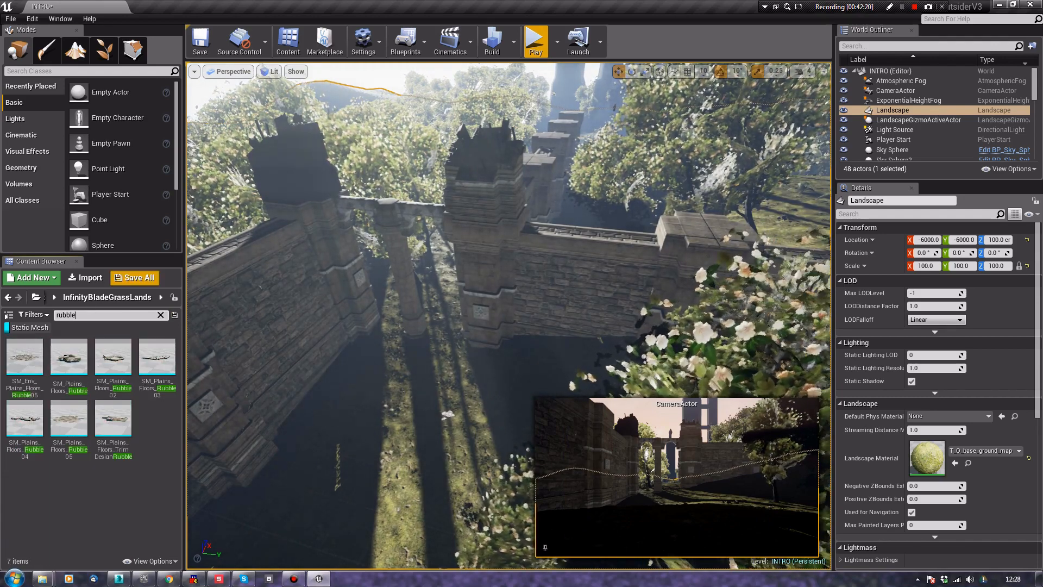
right_drag(659, 399, 673, 399)
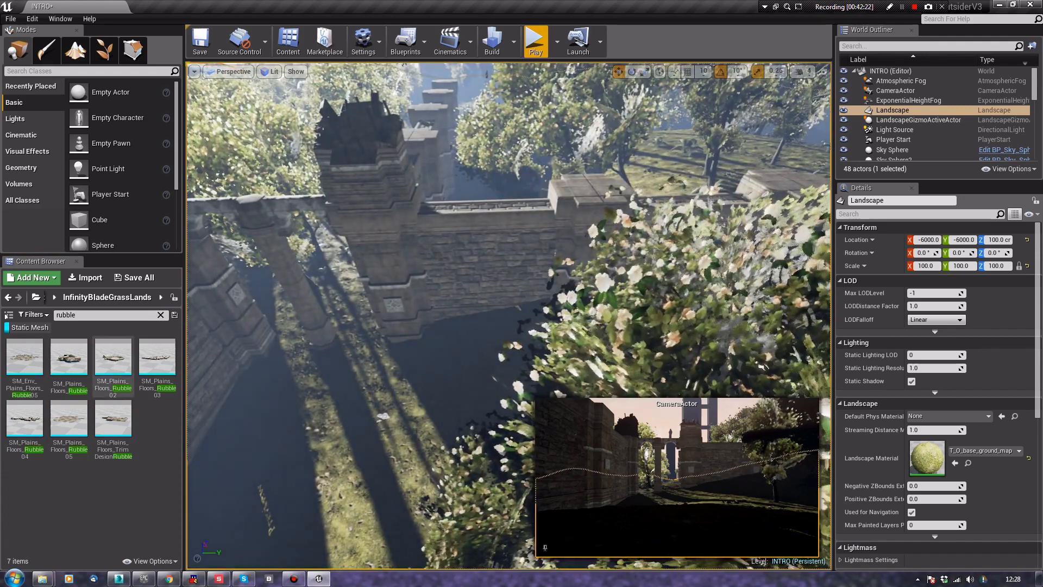
drag(69, 359, 261, 377)
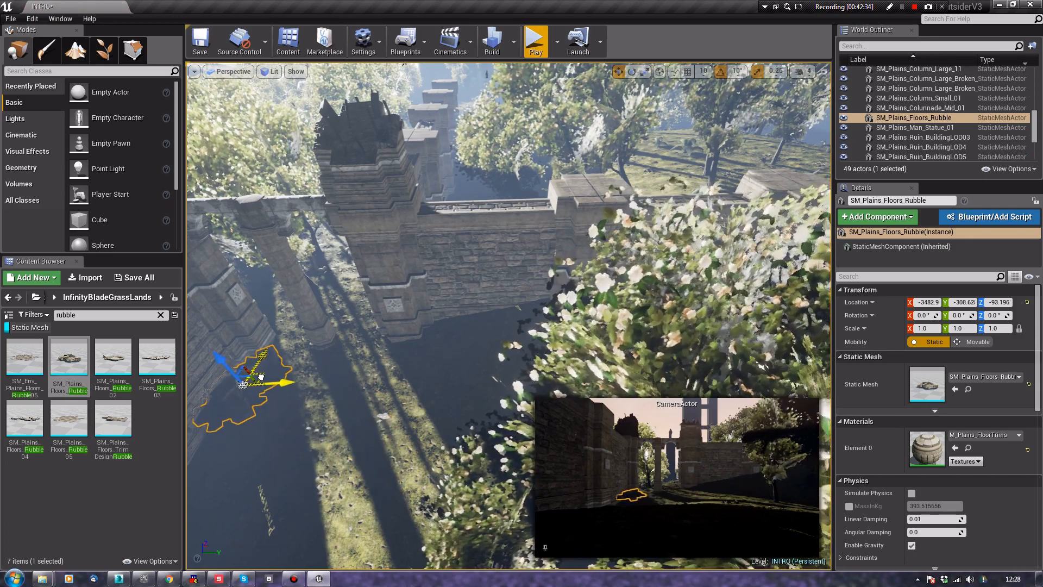
key(f)
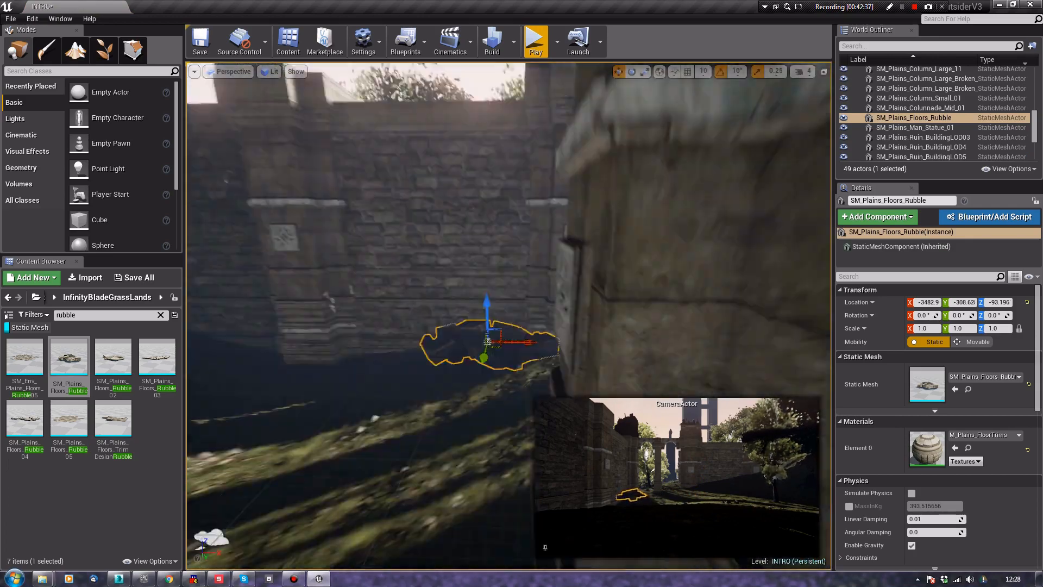
right_drag(413, 326, 508, 380)
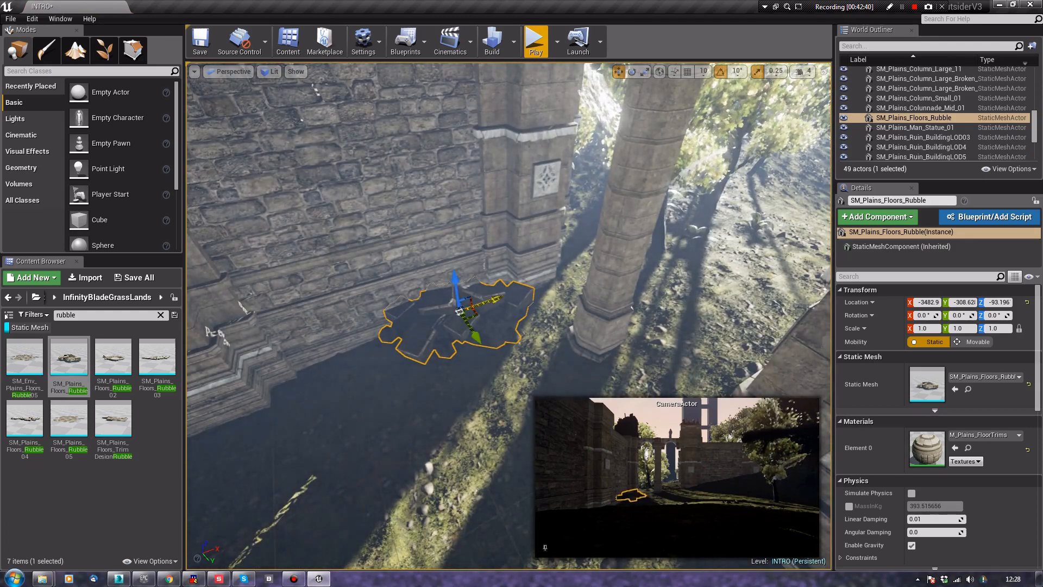
Duplicate the rubble along the wall to about X -3713, Z -132 and rotate the copy 150° about Z
shift+drag(496, 299, 359, 356)
key(e)
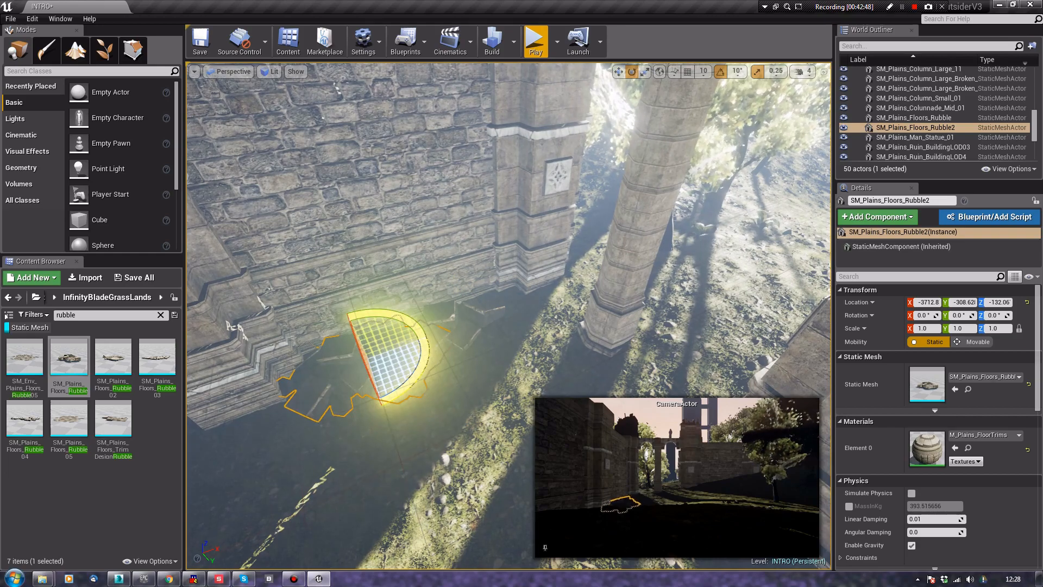
drag(419, 375, 283, 424)
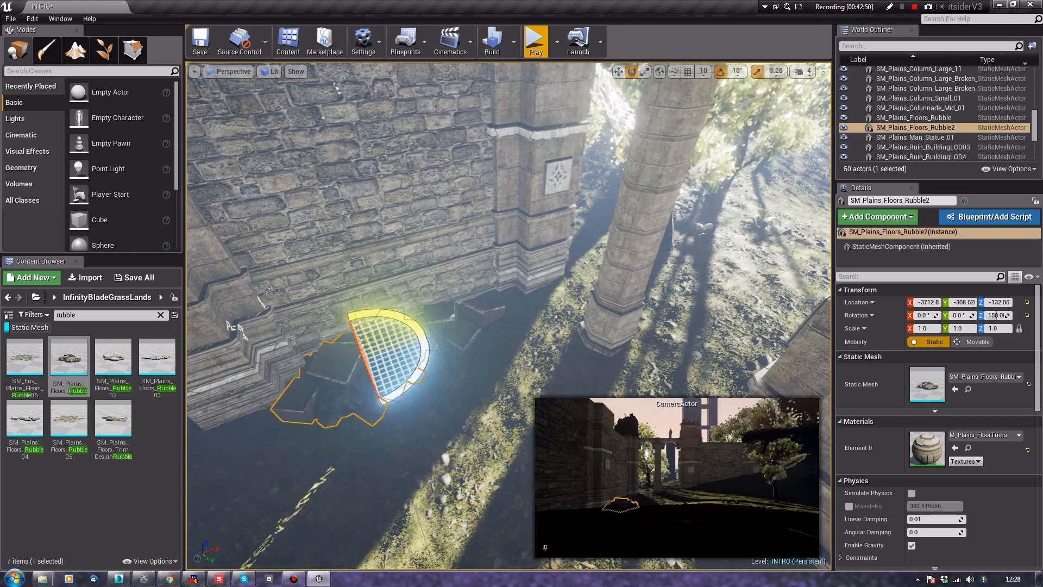
click(580, 257)
Place the trim-design rubble and SM_Plains_Floors_Rubble05 on the ground before the archways, the latter at about X -3585, Y -13, Z -133
right_drag(580, 256, 631, 281)
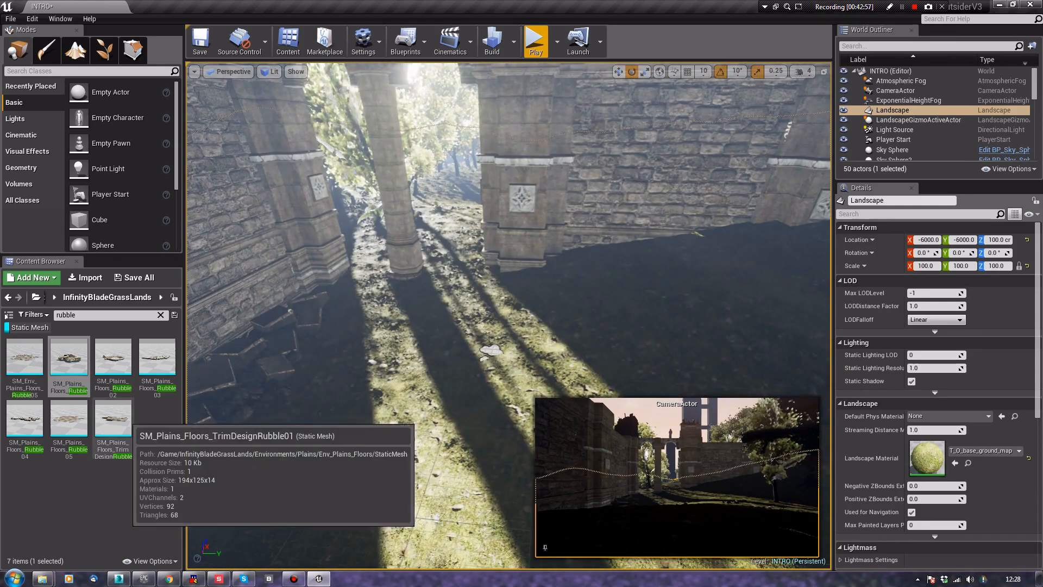
click(118, 425)
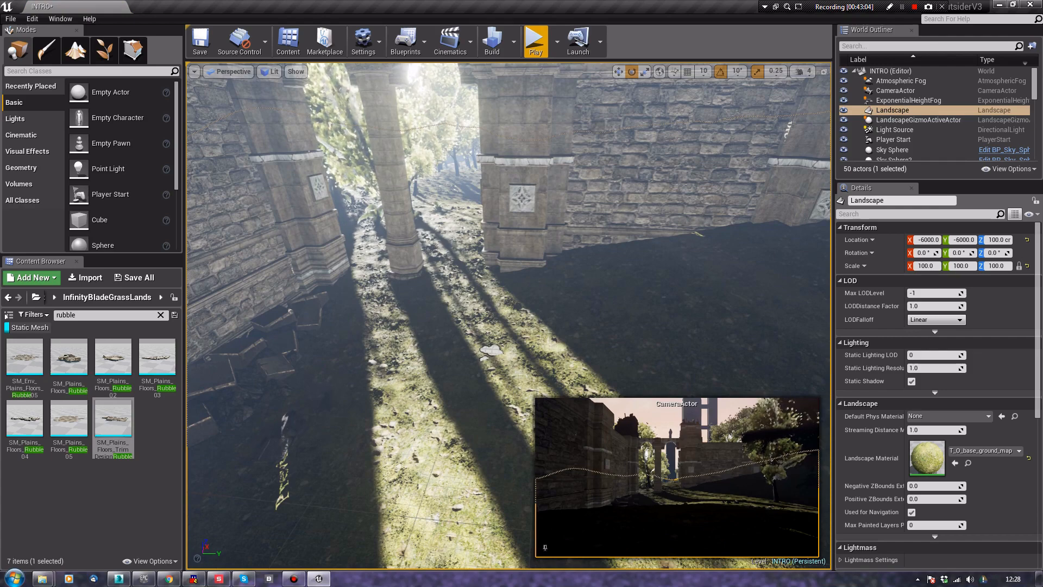
drag(113, 418, 516, 429)
key(Delete)
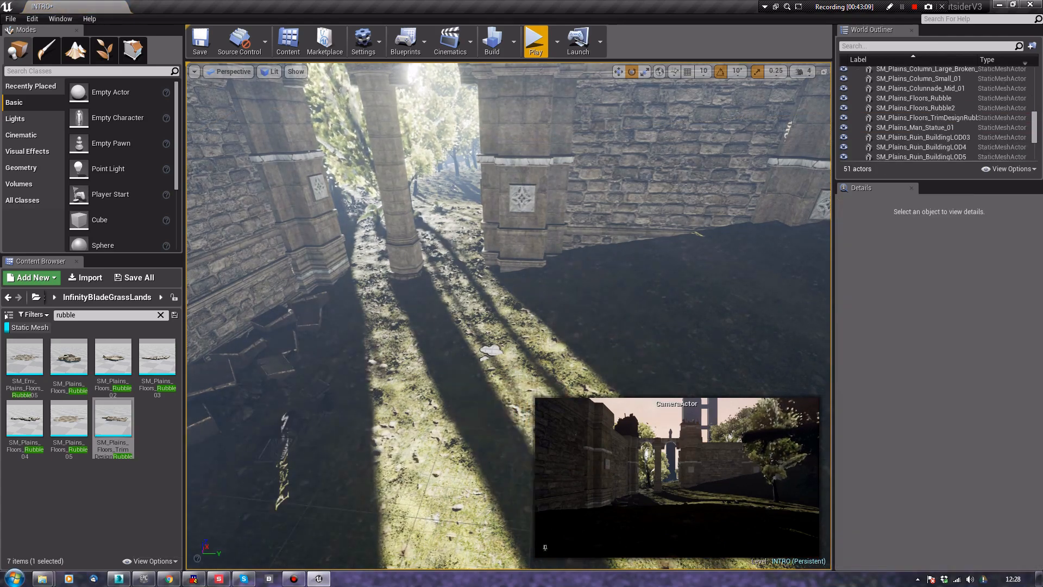
drag(69, 418, 408, 342)
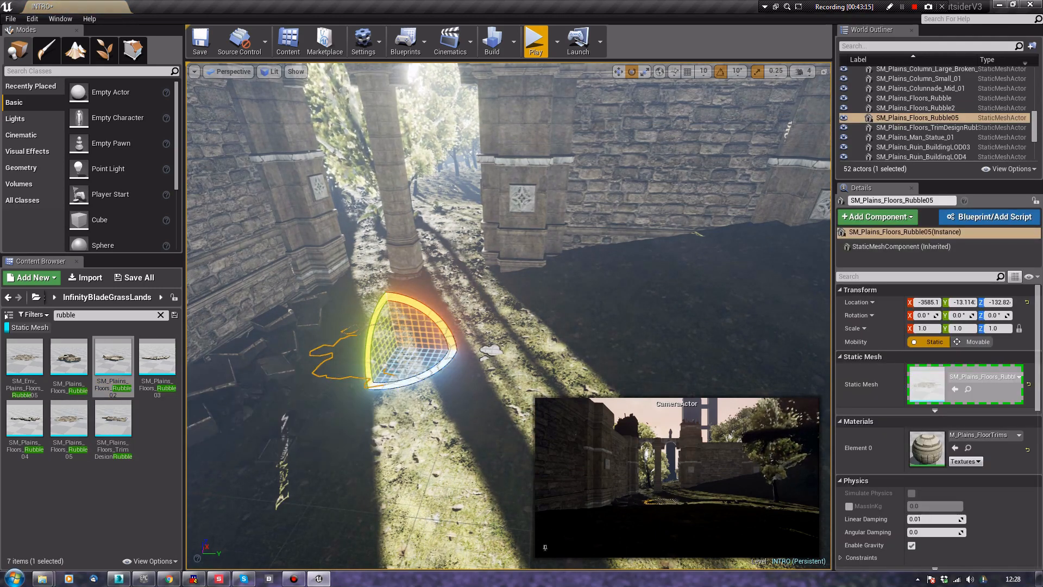
Place SM_Plains_Floors_Rubble02 at about X -3516, Y 491, tilt it -20° about X and raise it to about Z -12
drag(113, 359, 625, 331)
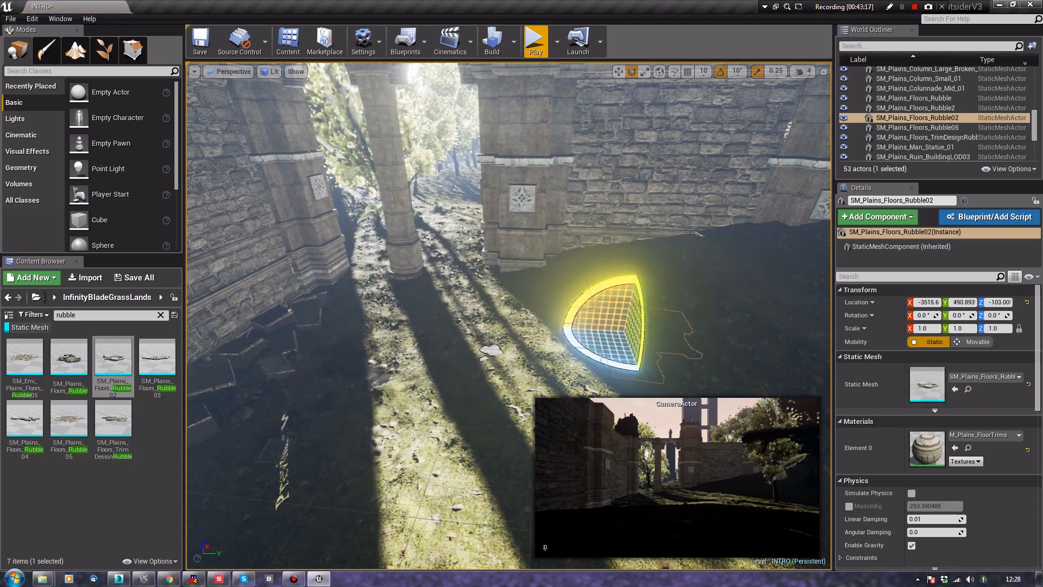
drag(593, 290, 576, 304)
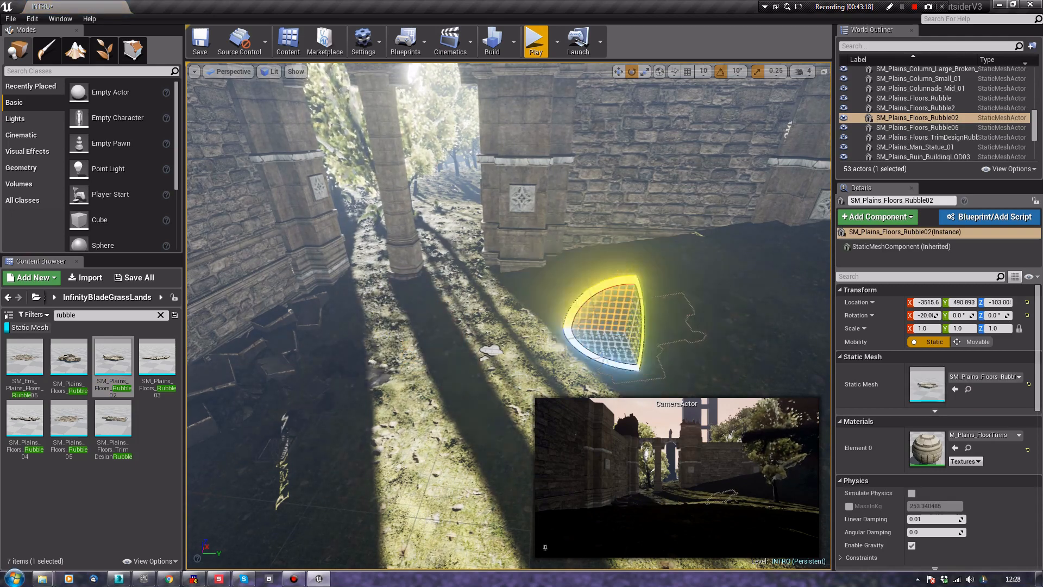
key(w)
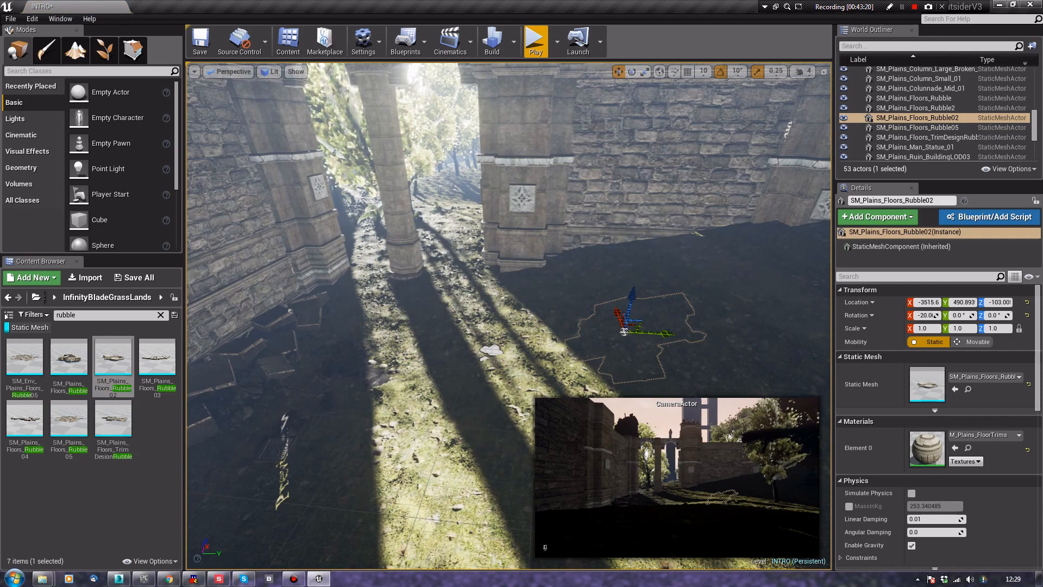
drag(632, 300, 648, 260)
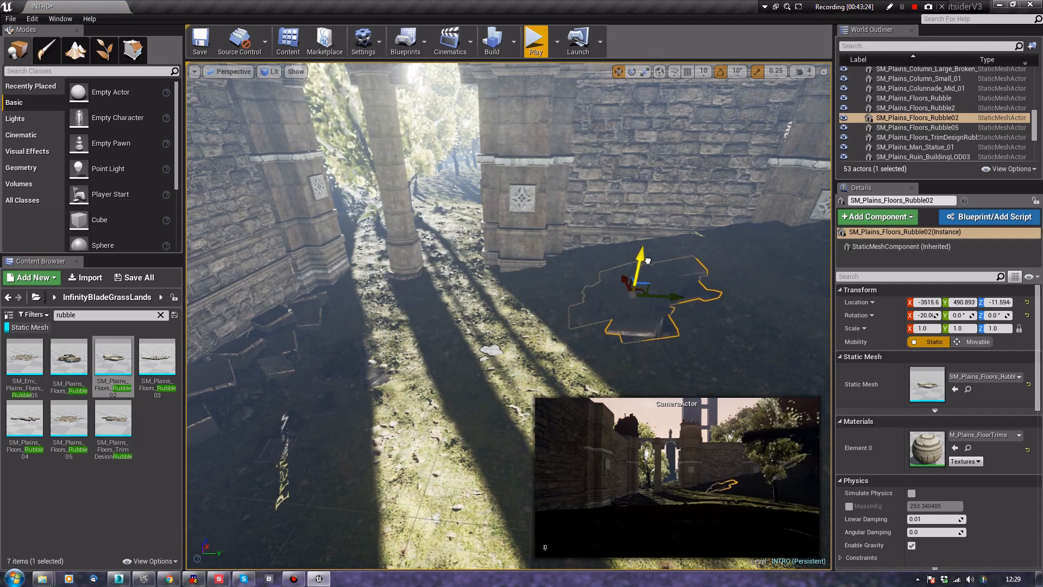
click(651, 261)
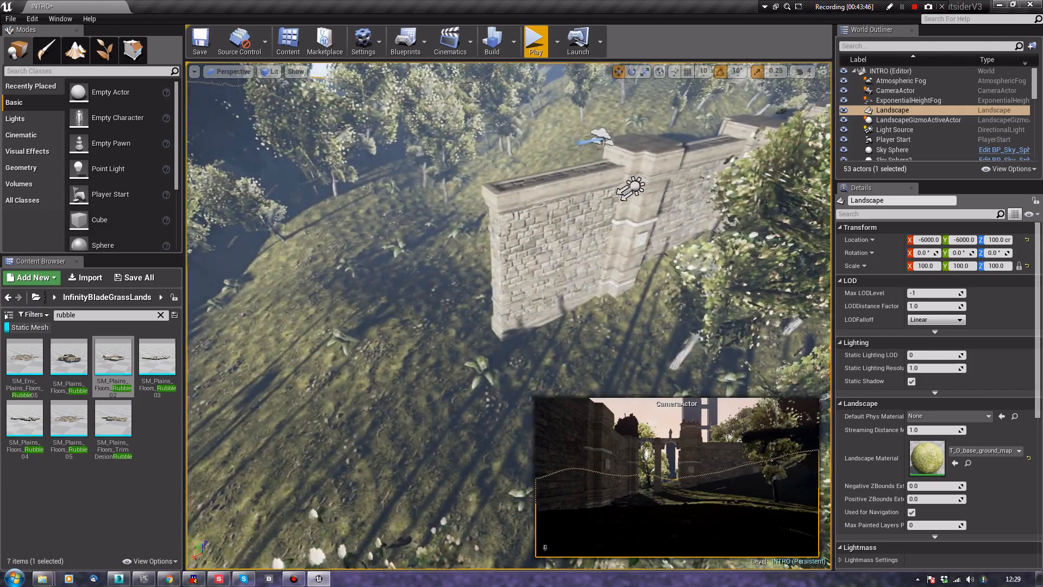
Duplicate the end wall section with its adjoining column past the wall's open end and rotate the pair 90° about Z
click(604, 276)
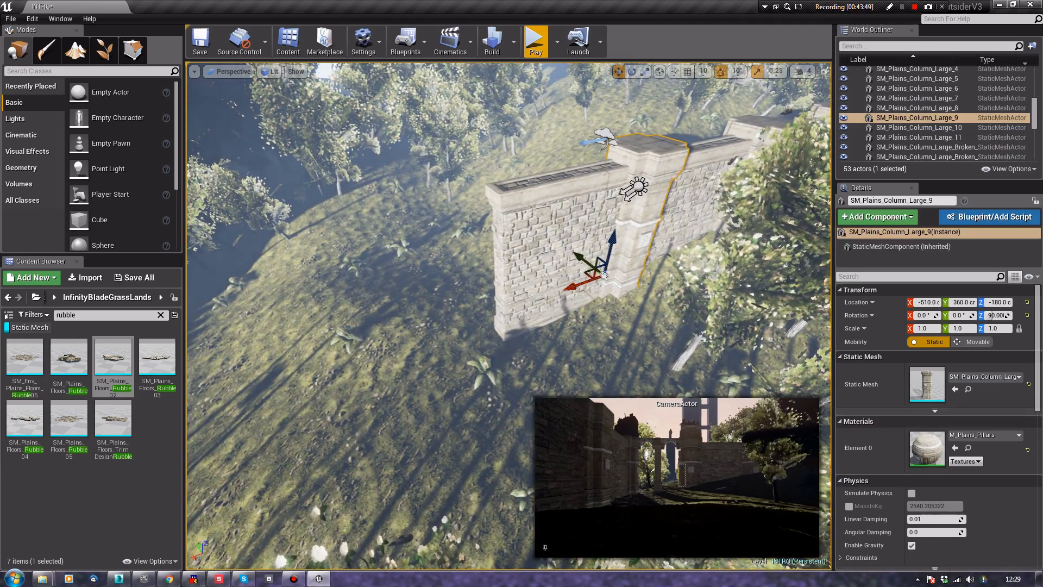
click(589, 294)
ctrl+click(604, 275)
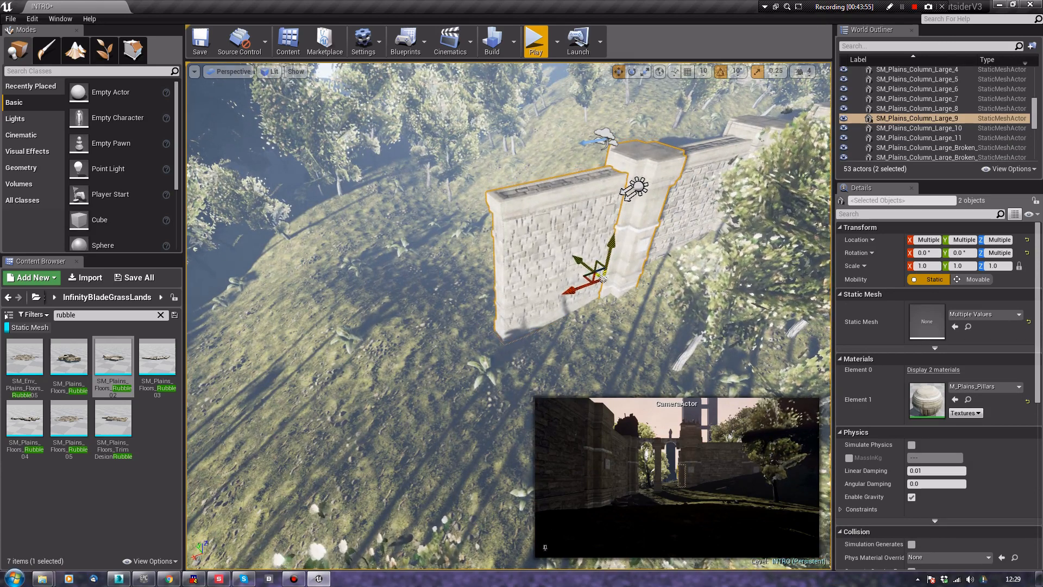
alt+drag(576, 287, 441, 328)
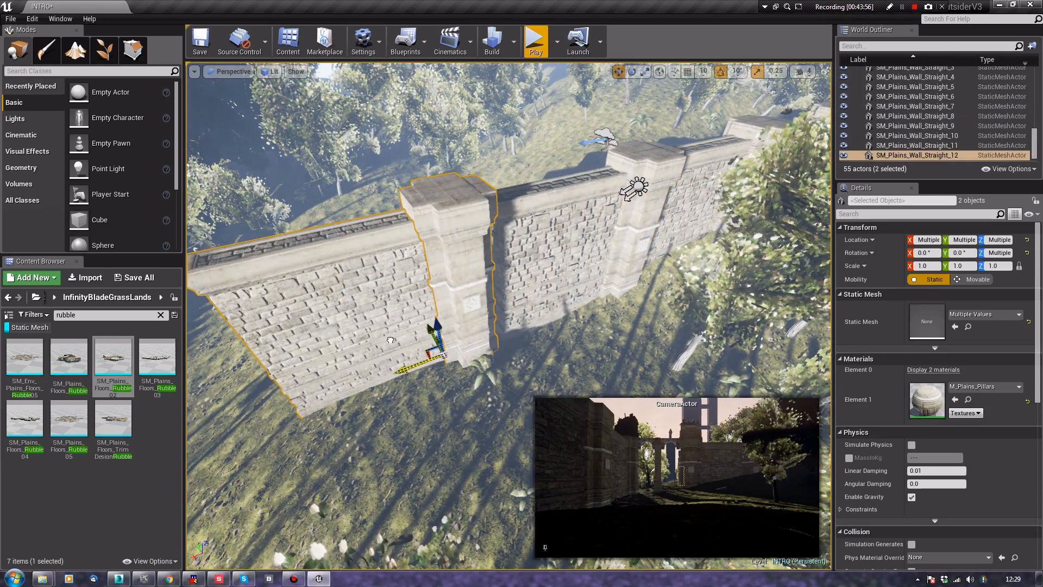
drag(417, 402, 378, 365)
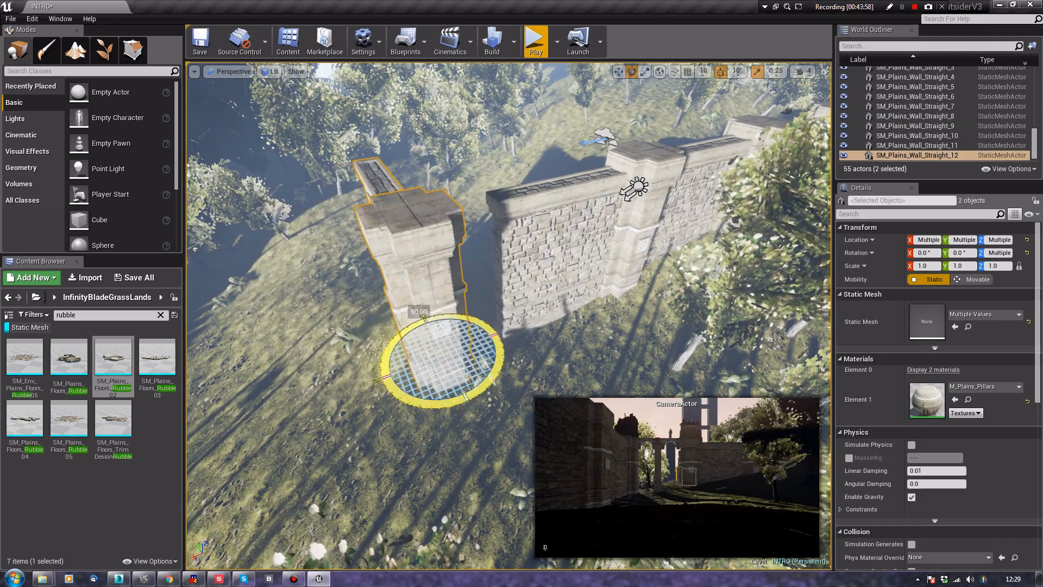
key(w)
Move the rotated wall and column pair so the column caps the existing wall's end, forming a corner
key(d)
right_drag(380, 369, 283, 369)
drag(420, 310, 452, 312)
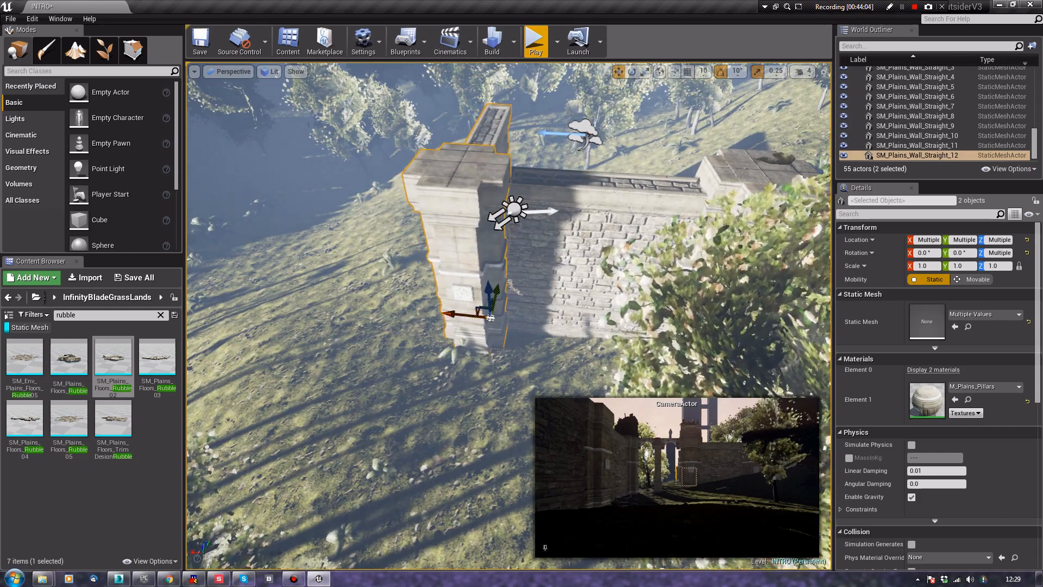
key(d)
right_drag(452, 321, 326, 313)
key(s)
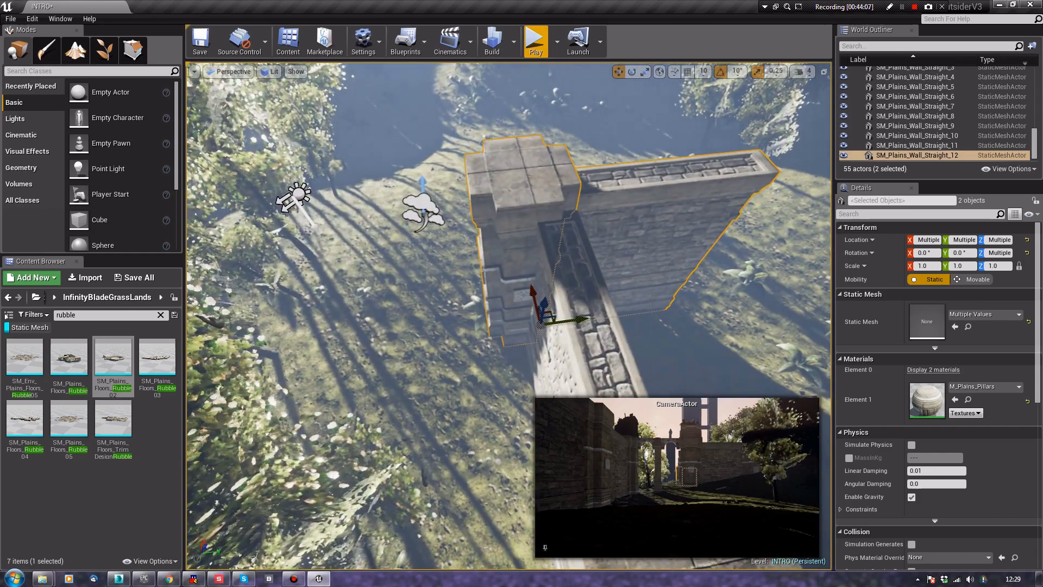
drag(577, 320, 593, 320)
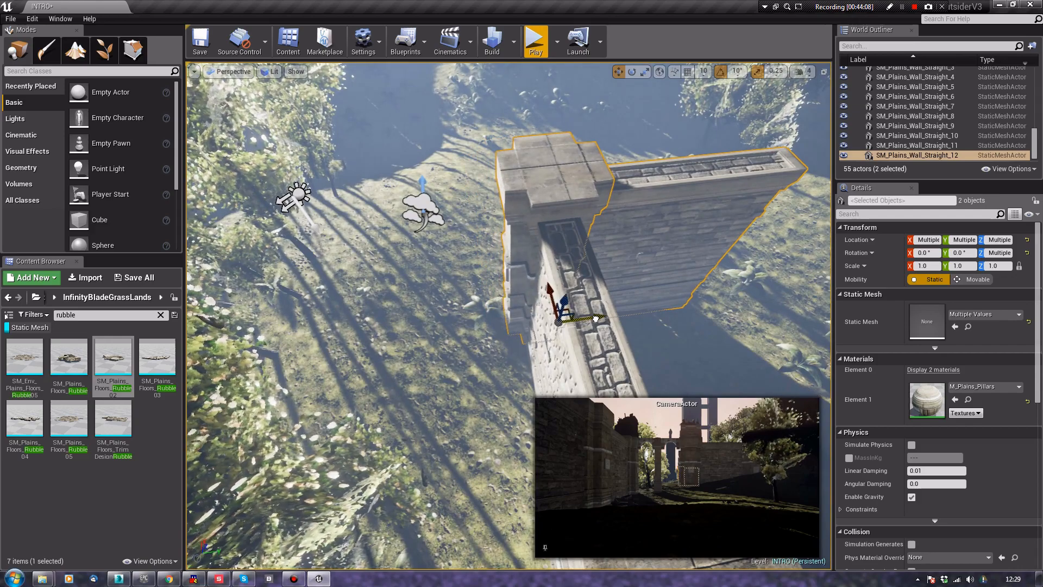
Duplicate the corner's wall section and column along the new side to extend it by one segment
key(a)
right_drag(593, 321, 690, 256)
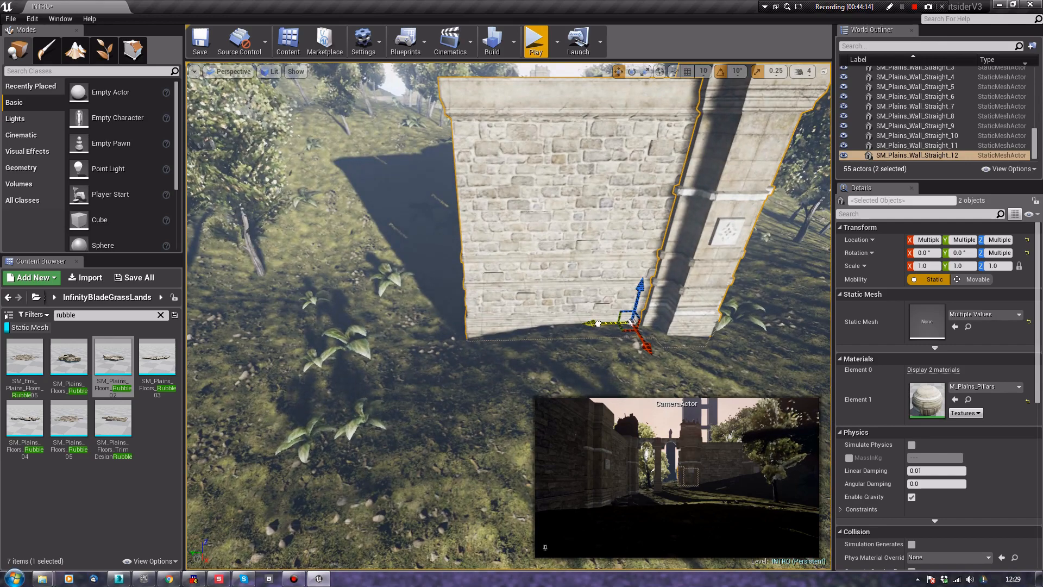
alt+drag(598, 323, 373, 342)
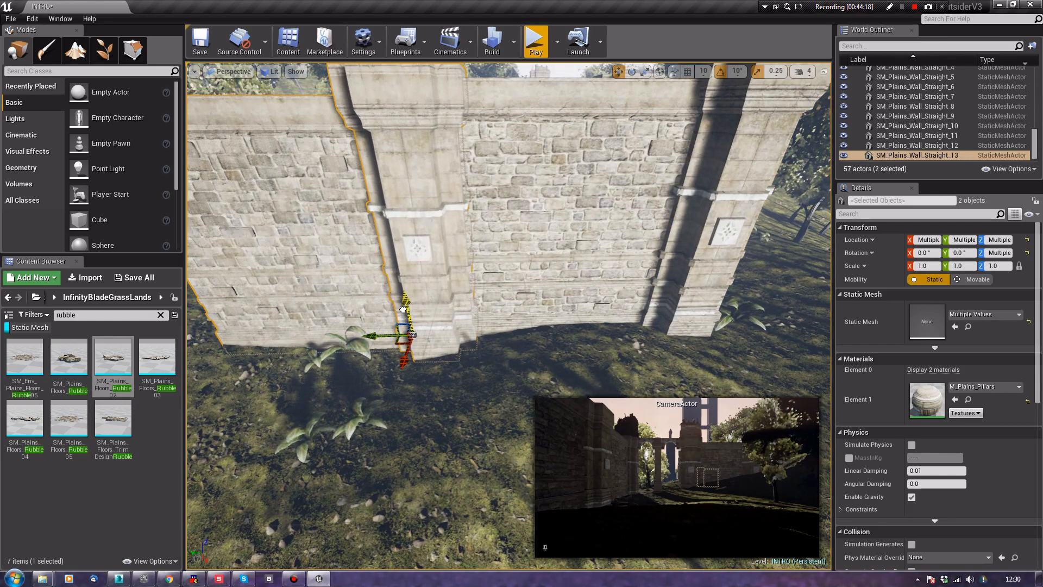
Duplicate a wall section and column from the original side onto the far end of the new side as another corner
right_drag(404, 305, 423, 364)
click(655, 296)
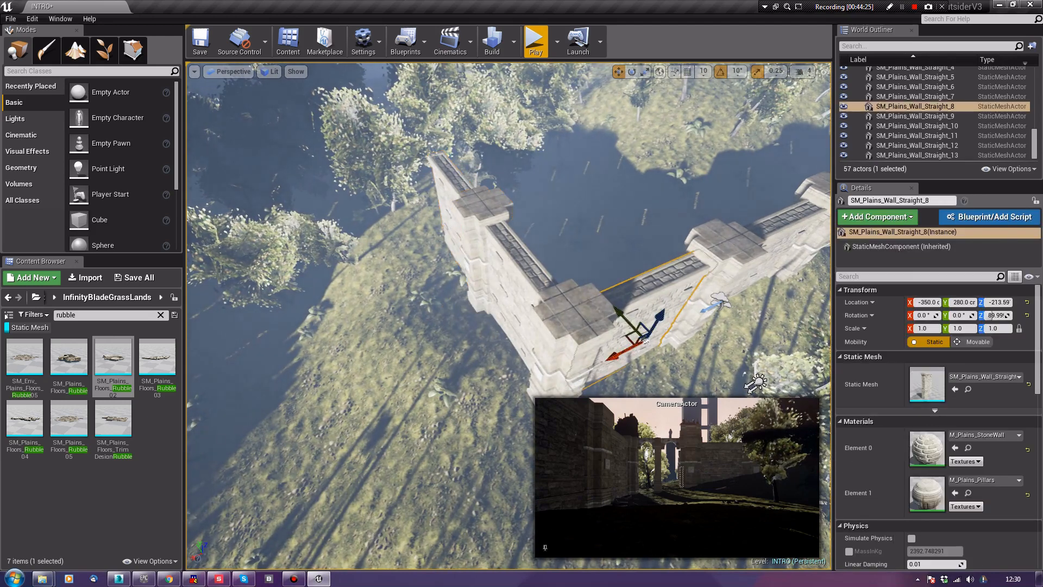
ctrl+click(726, 252)
alt+drag(657, 315, 374, 251)
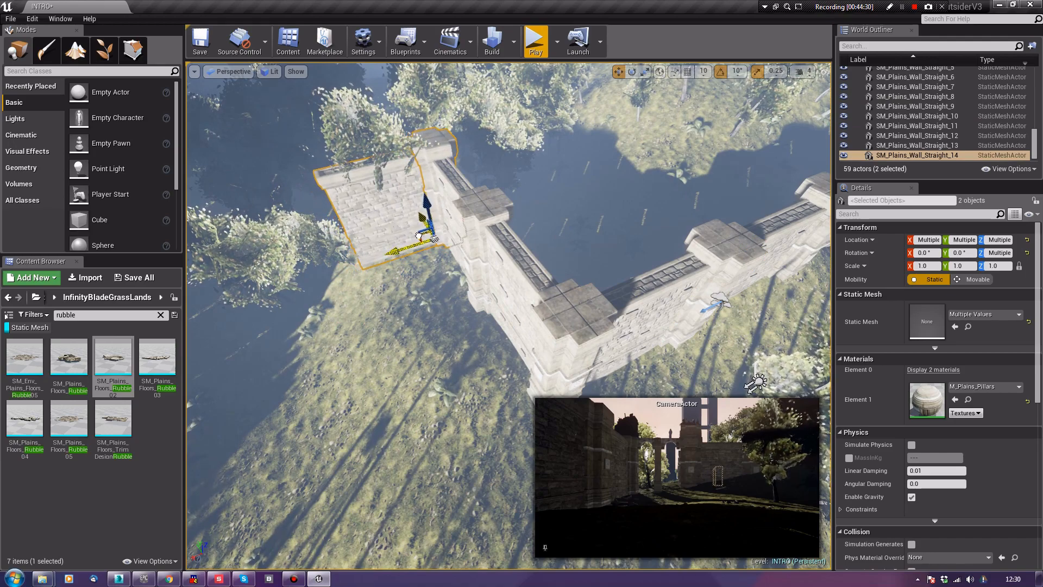
Select the large foliage tree standing closest to the wall, delete it, and return to Place mode
right_drag(392, 252, 429, 212)
click(104, 49)
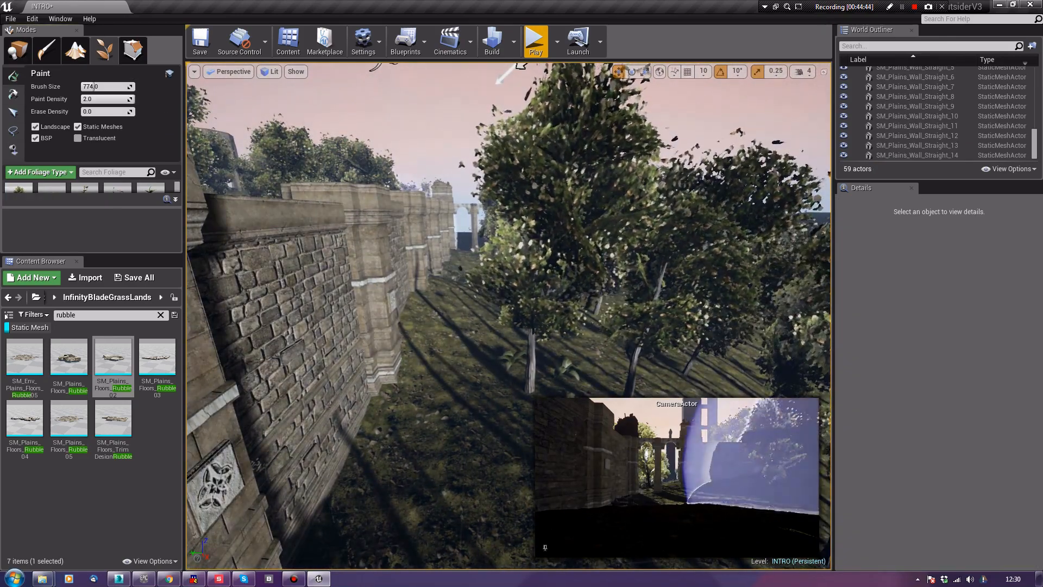
click(13, 112)
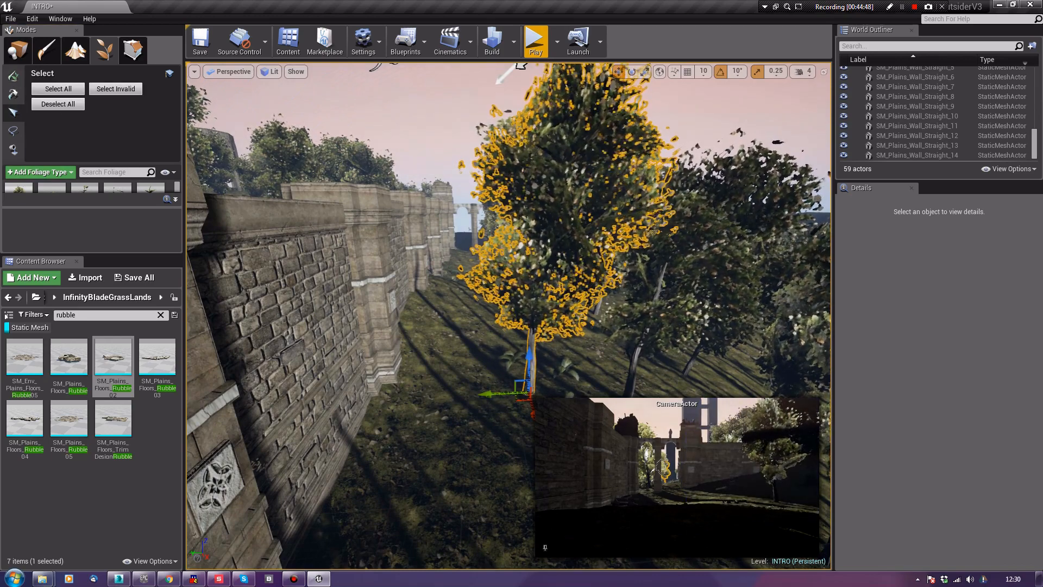
key(Delete)
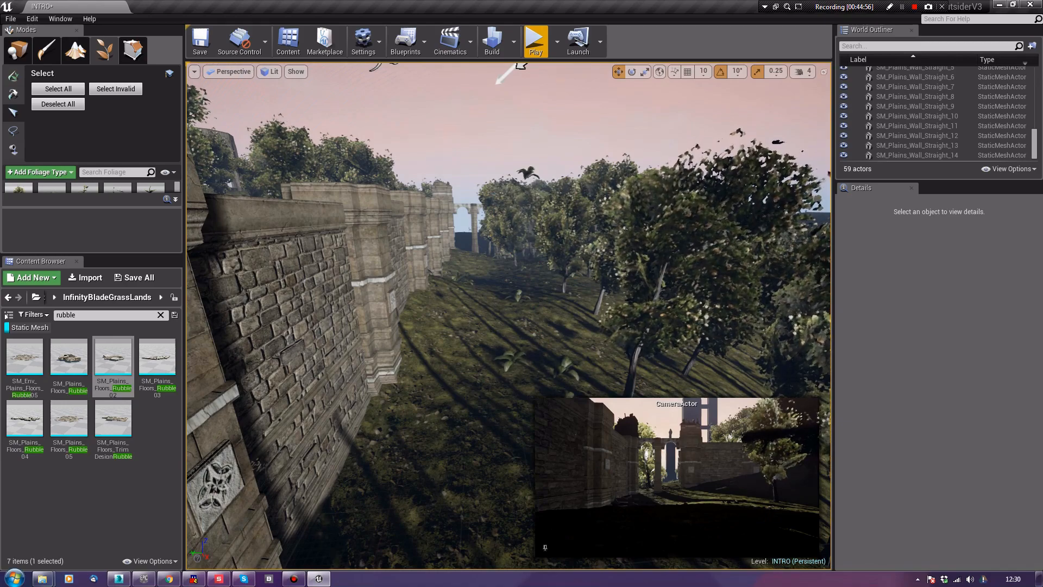
click(16, 52)
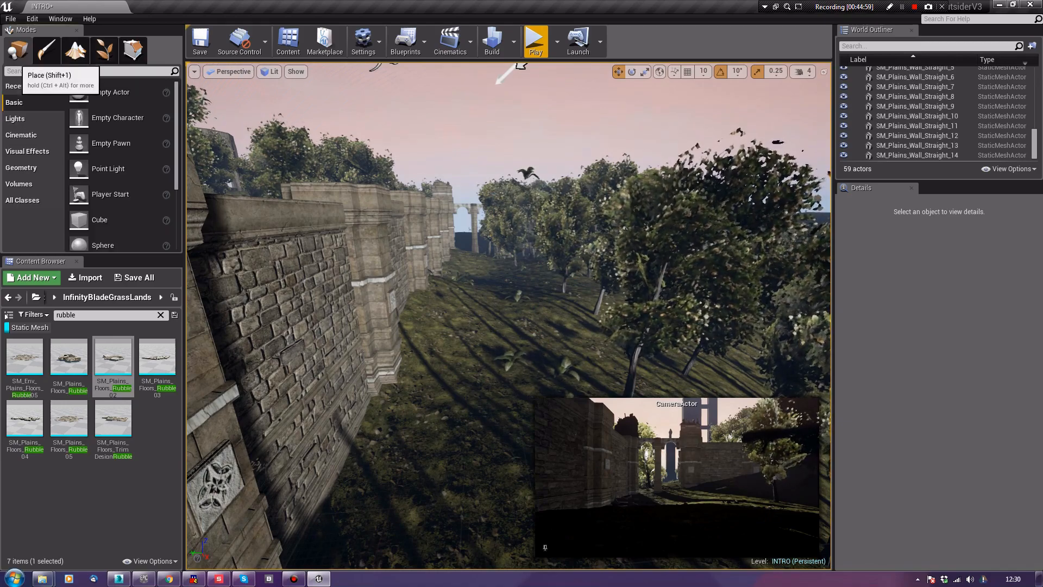
Find the wall meshes in the Infinity Blade assets and place SM_Plains_CastleWall_Ruin_01 on the ground beside the wall's corner column
right_drag(435, 272, 484, 320)
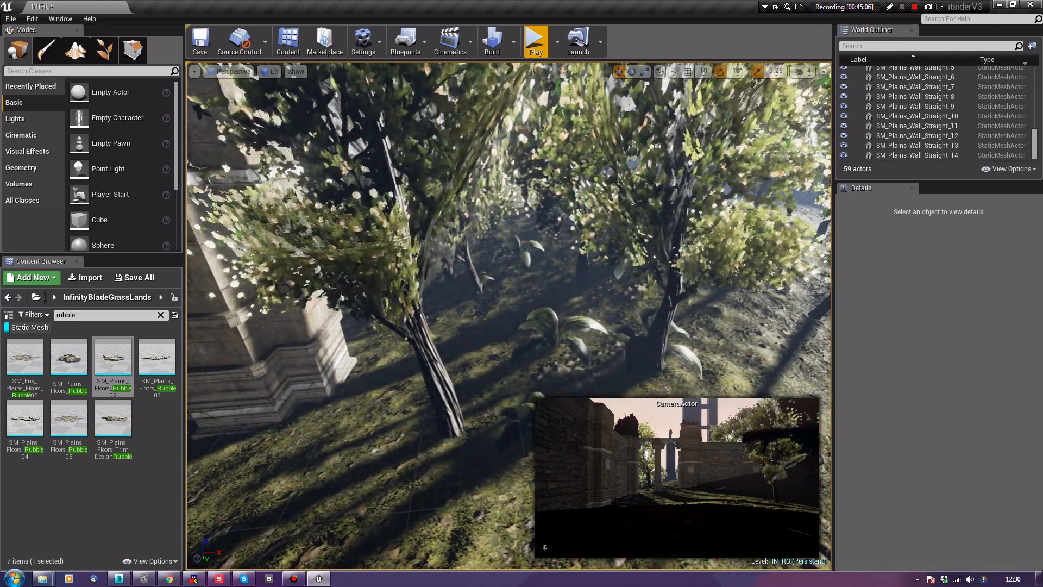
click(160, 315)
text(wall)
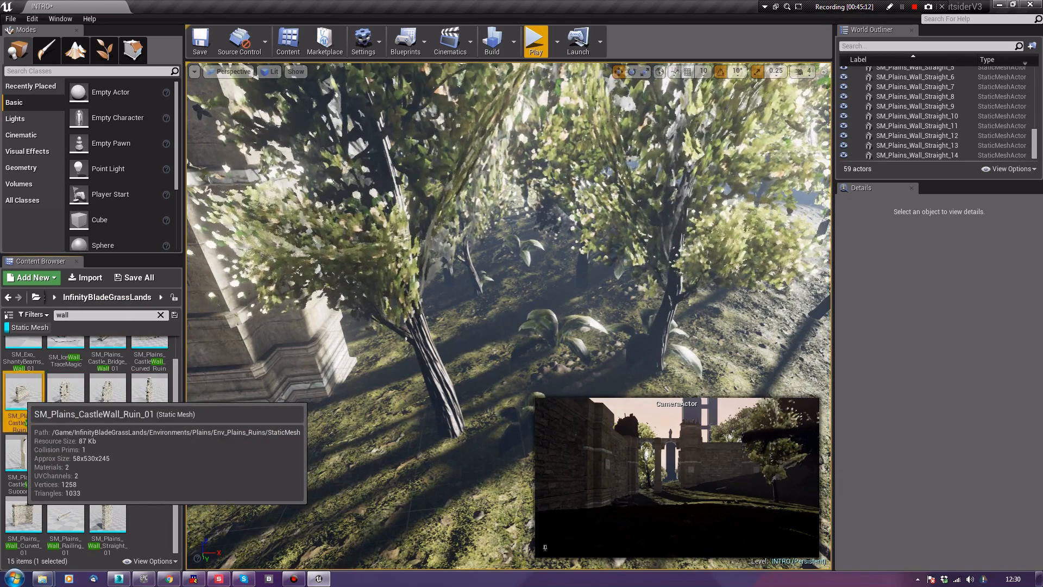
click(23, 392)
drag(23, 402, 374, 349)
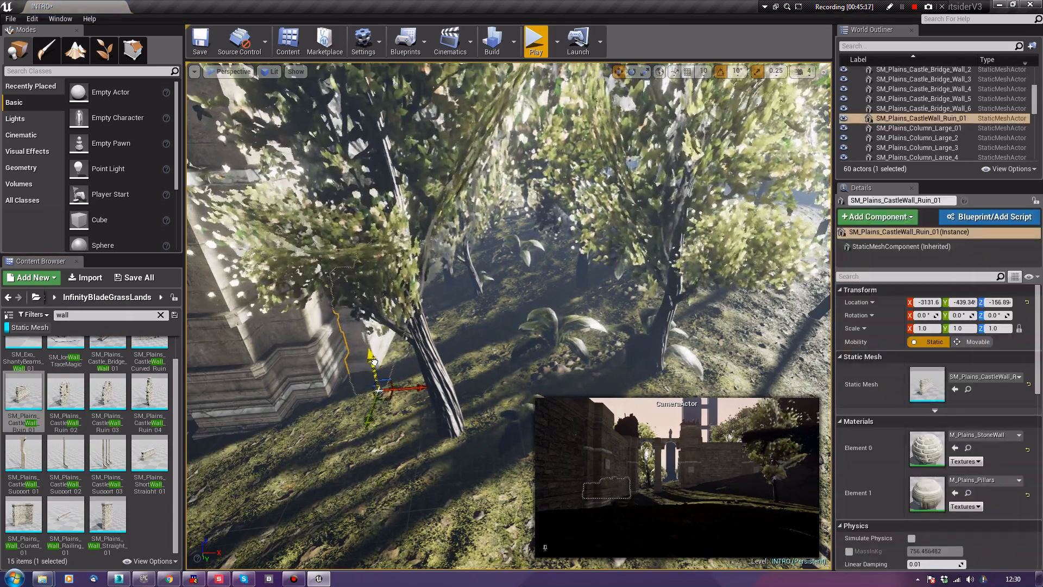
Rotate the low ruined wall 90° around its vertical axis and move it up against the corner column
key(e)
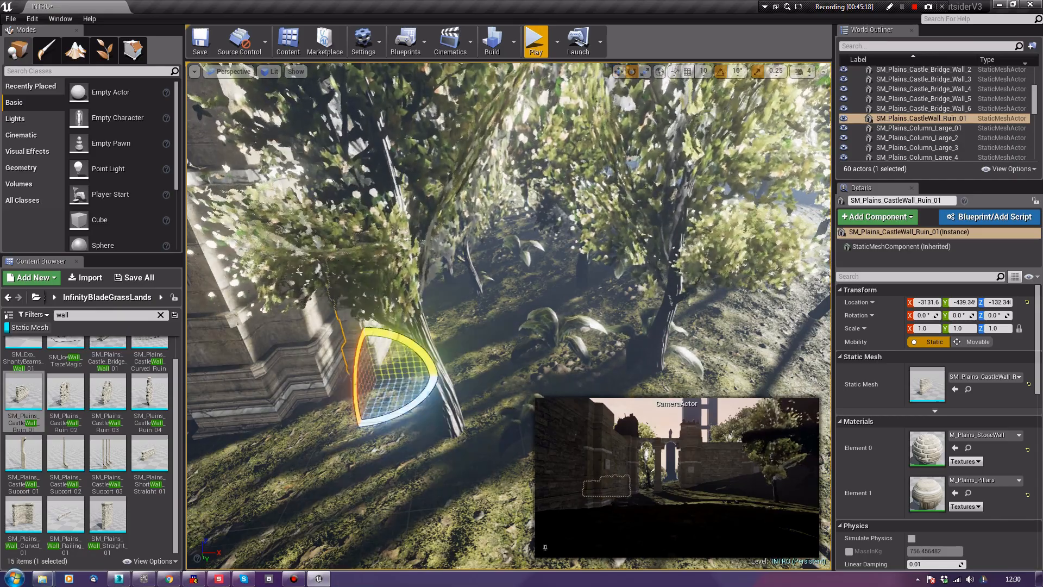
drag(432, 375, 380, 418)
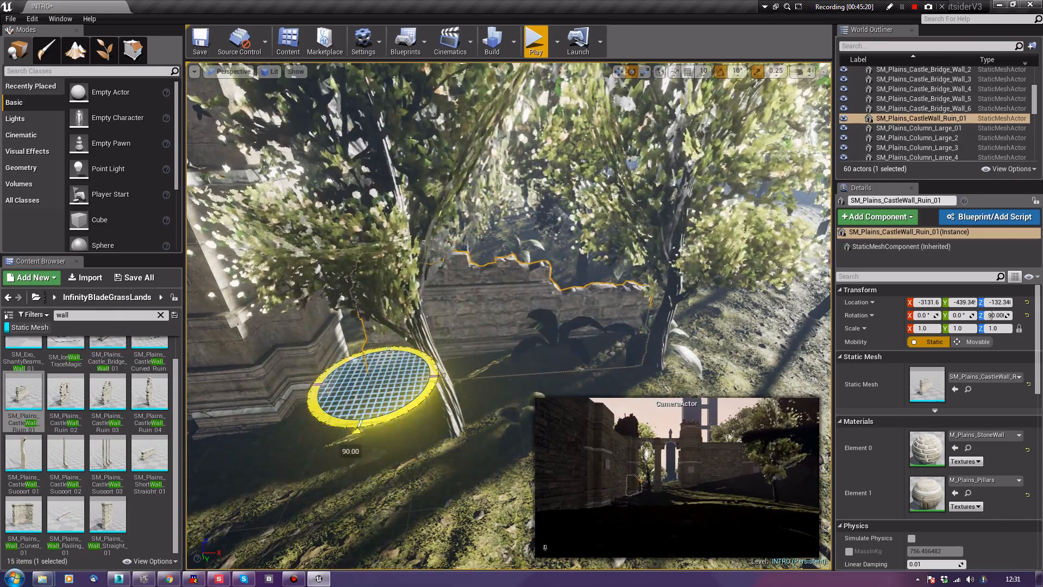
right_drag(380, 418, 402, 407)
key(w)
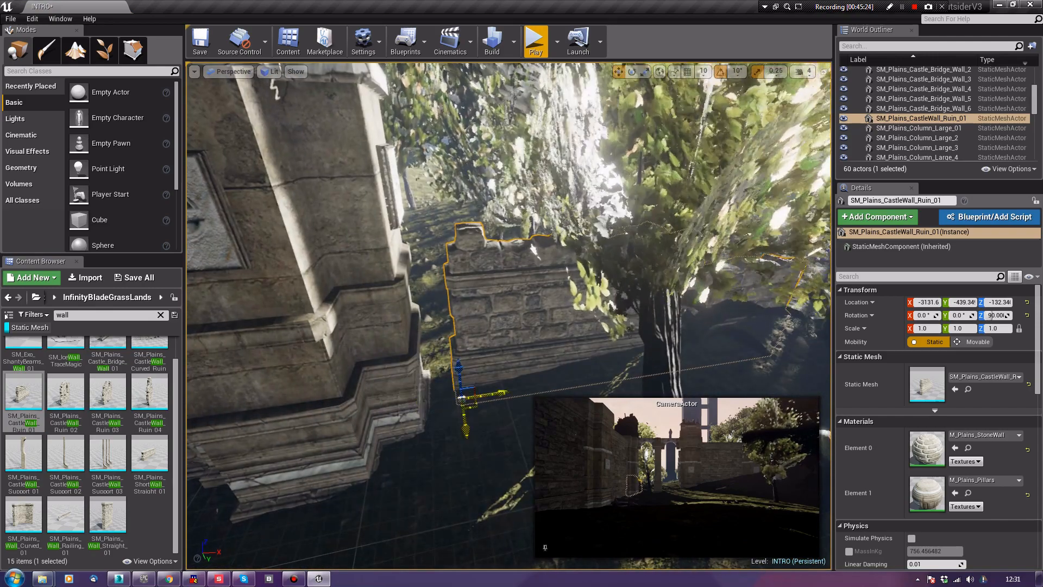
drag(485, 394, 454, 404)
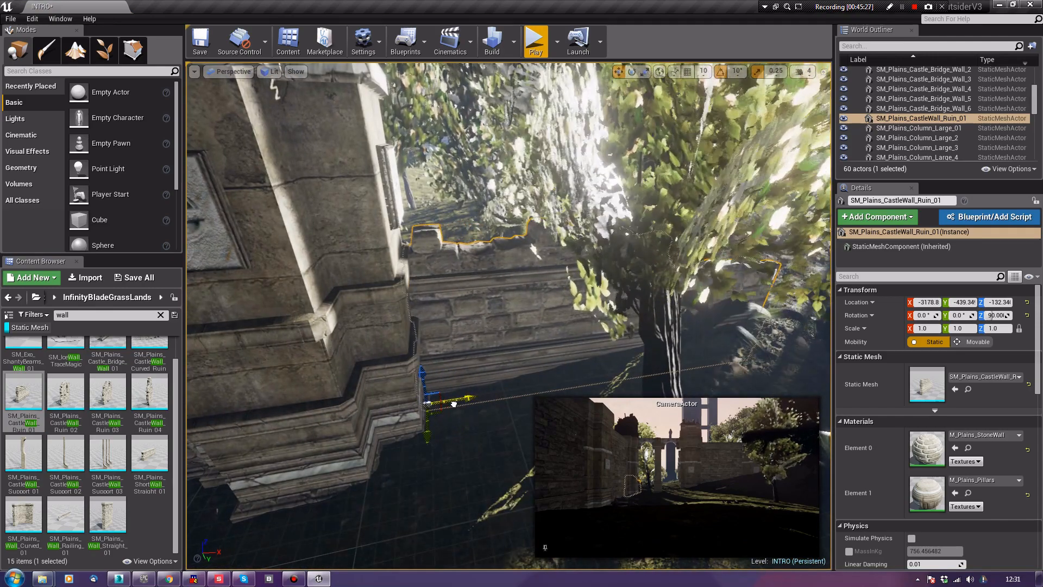
Place SM_Plains_CastleWall_Ruin_04, rotate it 90° around its vertical axis, and line it up past the end of the low ruin
right_drag(435, 405, 491, 404)
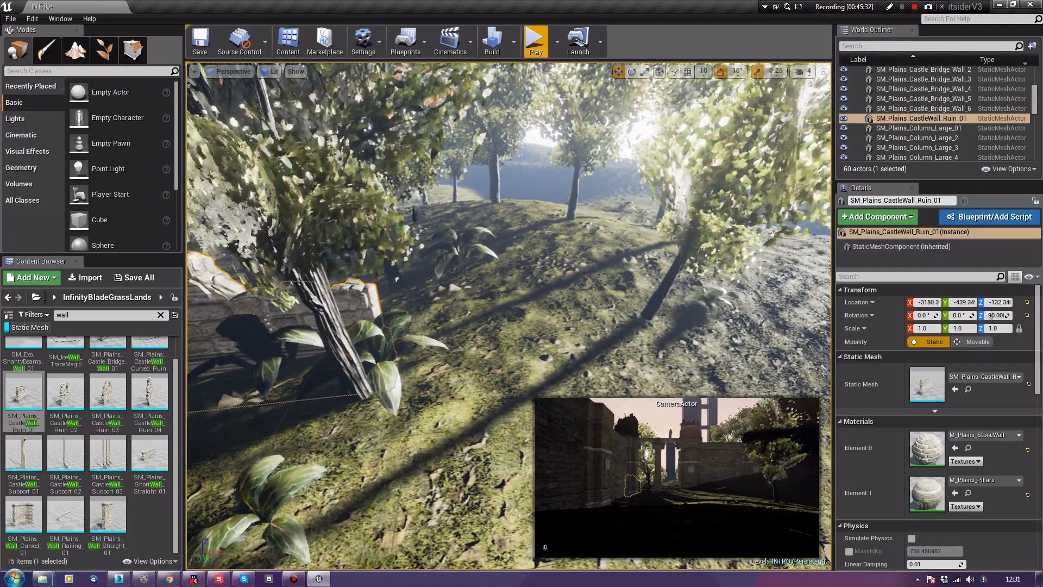
drag(149, 413, 573, 277)
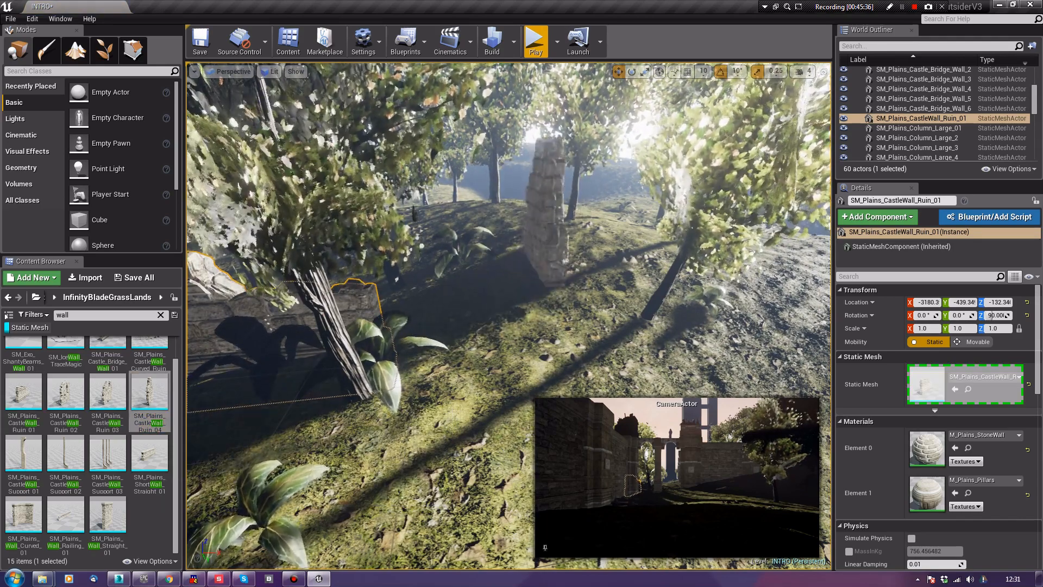
drag(565, 272, 555, 272)
key(e)
drag(565, 343, 579, 369)
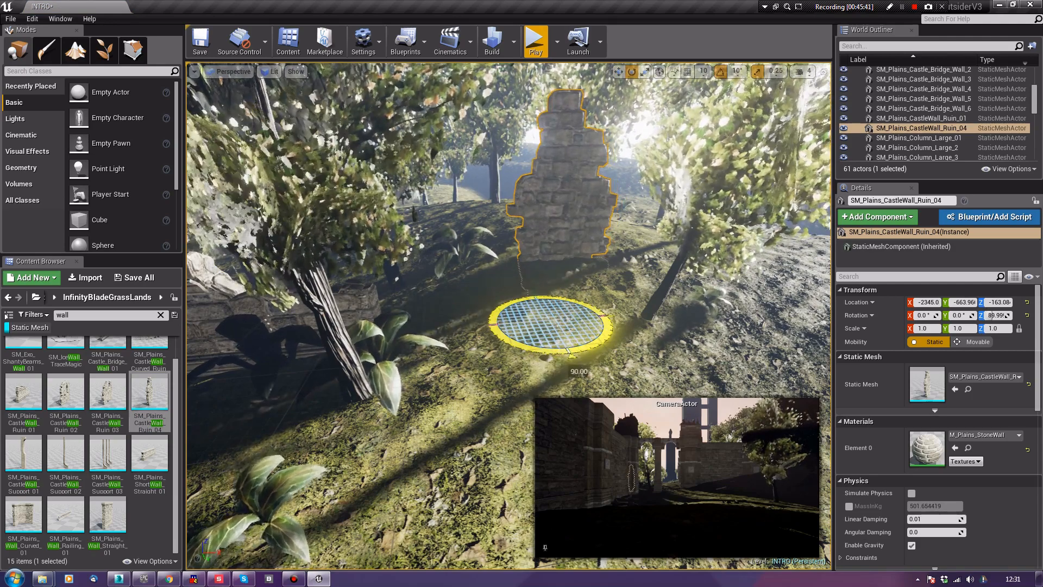
key(w)
drag(568, 325, 446, 407)
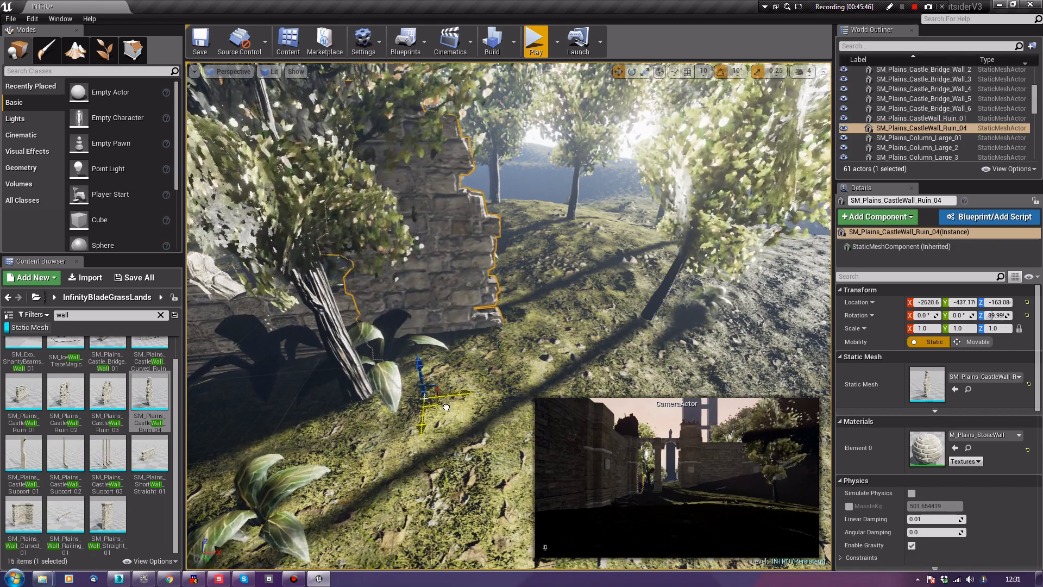
Duplicate the tall ruined wall piece further along the same wall line
mouse_move(446, 407)
right_down()
mouse_move(543, 405)
mouse_move(459, 407)
right_up()
key(s)
alt+drag(431, 371, 541, 361)
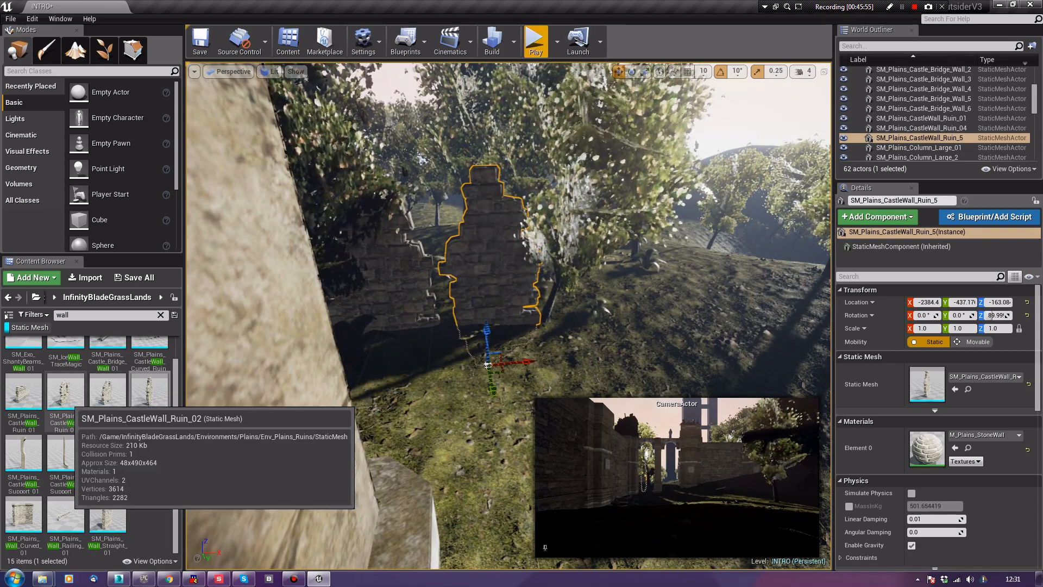
Replace the duplicated ruin piece with SM_Plains_CastleWall_Ruin_02 and shift it further along the wall line
drag(67, 397, 642, 339)
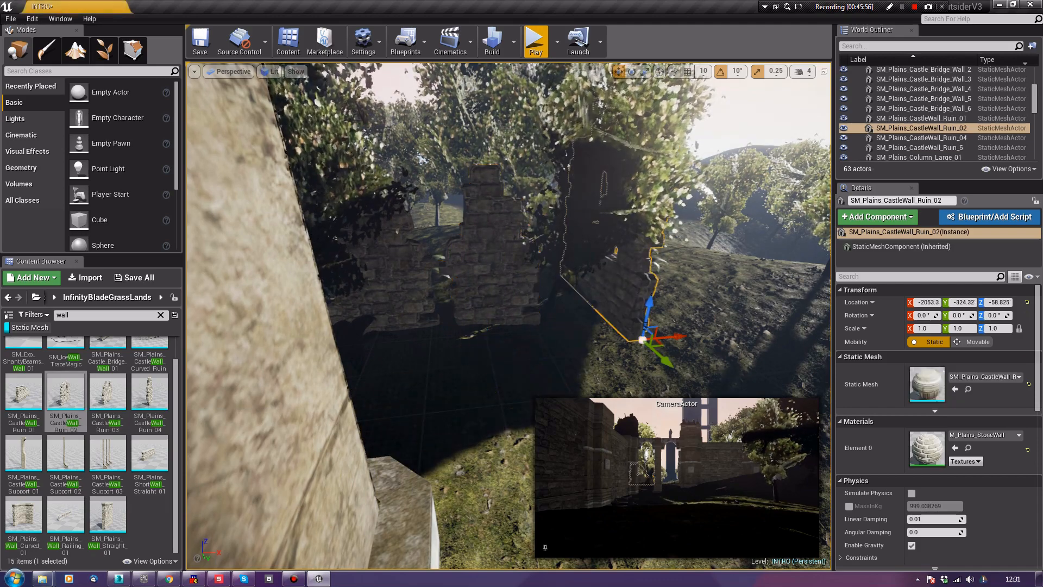
key(Delete)
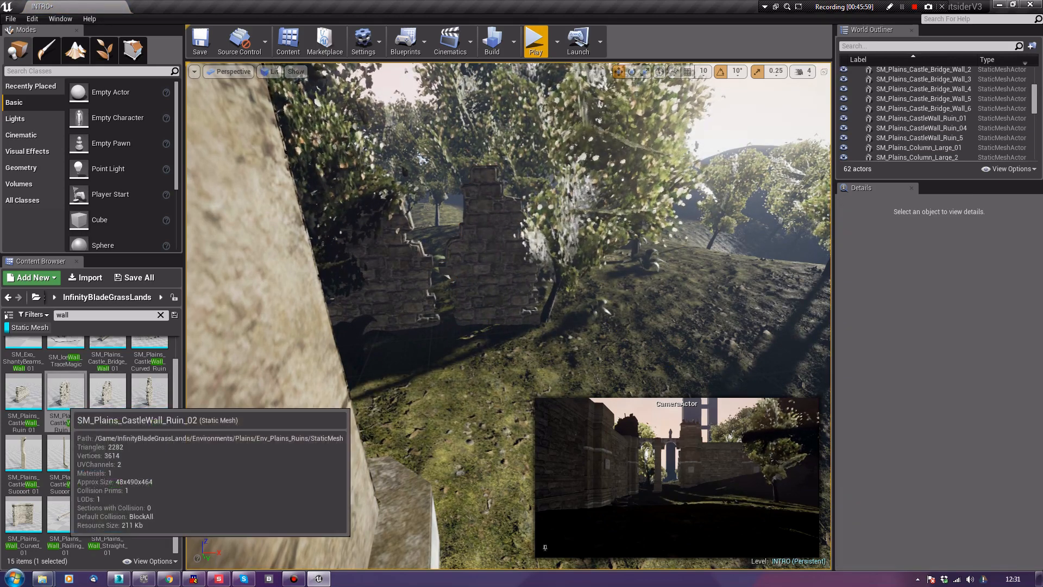
right_click(499, 173)
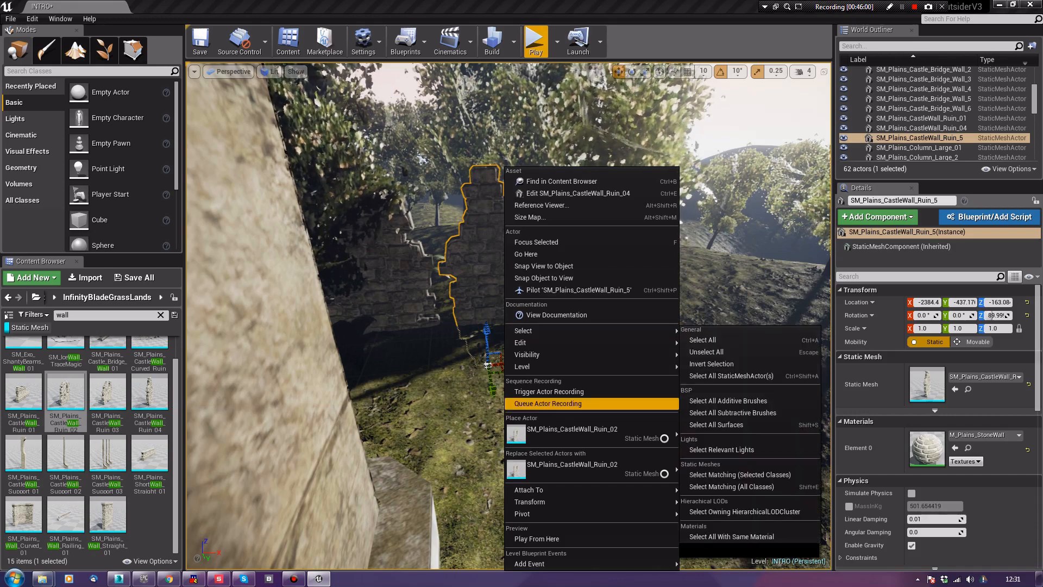
click(576, 469)
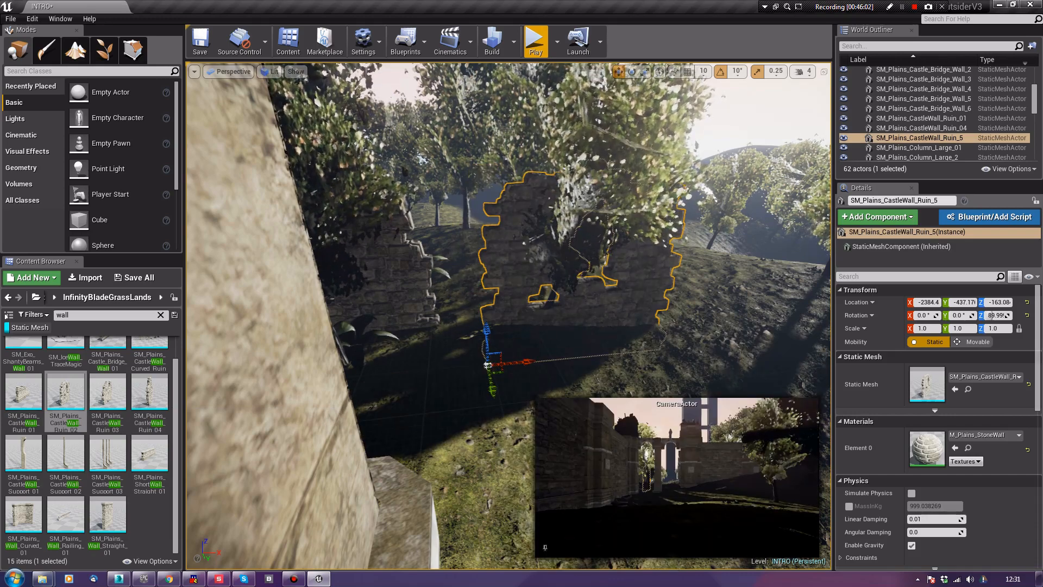
drag(519, 362, 594, 324)
Duplicate a large column from the existing wall and position it at the far end of the holed ruin section
right_drag(595, 324, 543, 335)
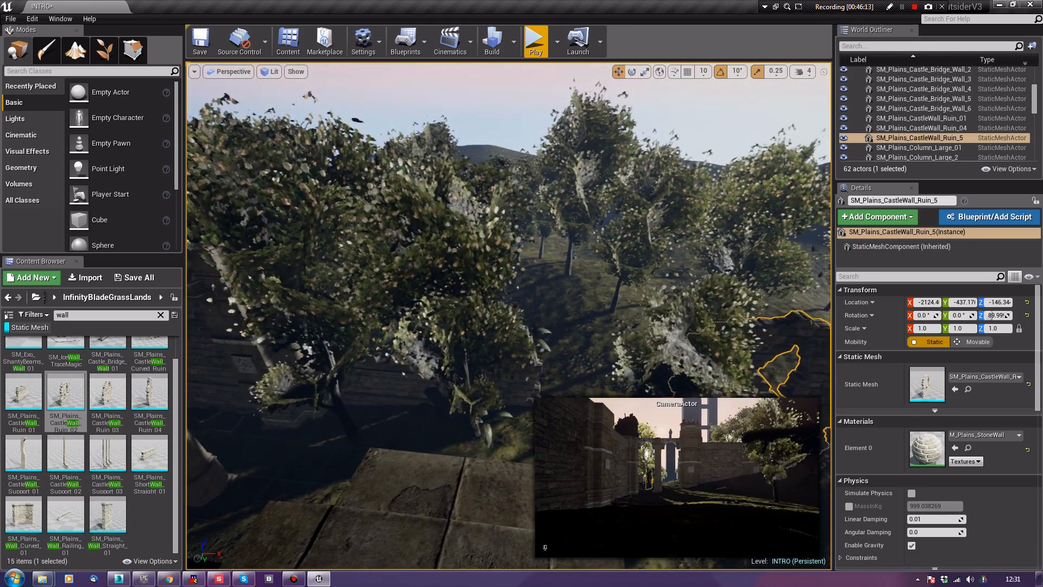
click(260, 365)
alt+drag(348, 440, 827, 488)
right_drag(510, 315, 736, 351)
drag(514, 337, 486, 338)
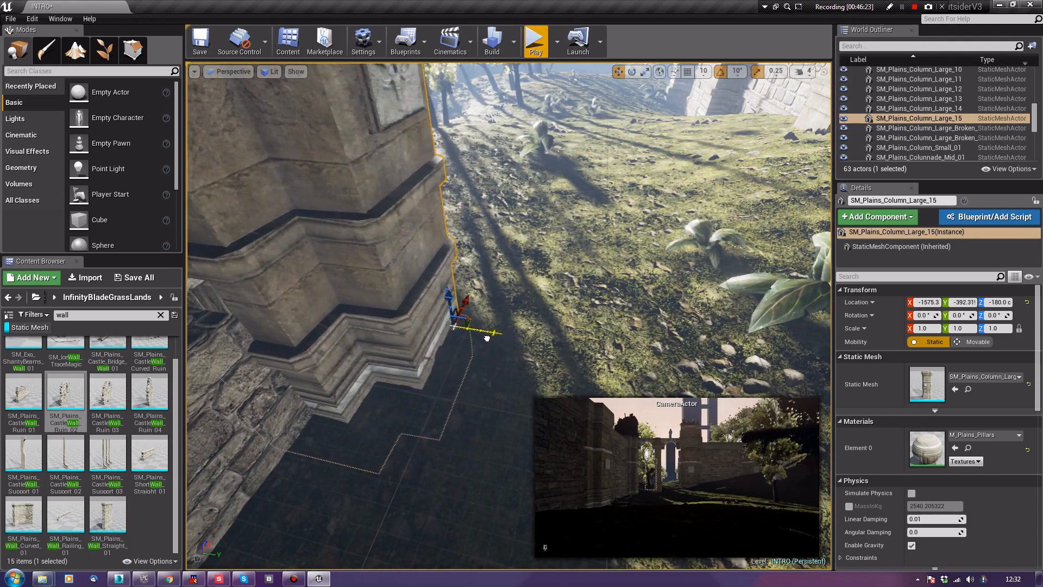
right_drag(487, 333, 394, 329)
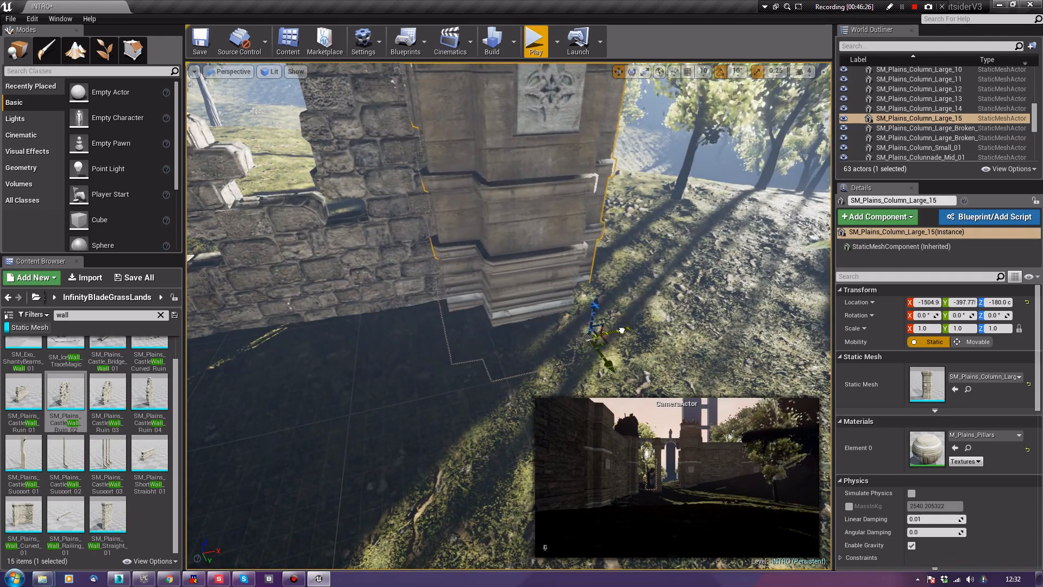
drag(642, 325, 638, 323)
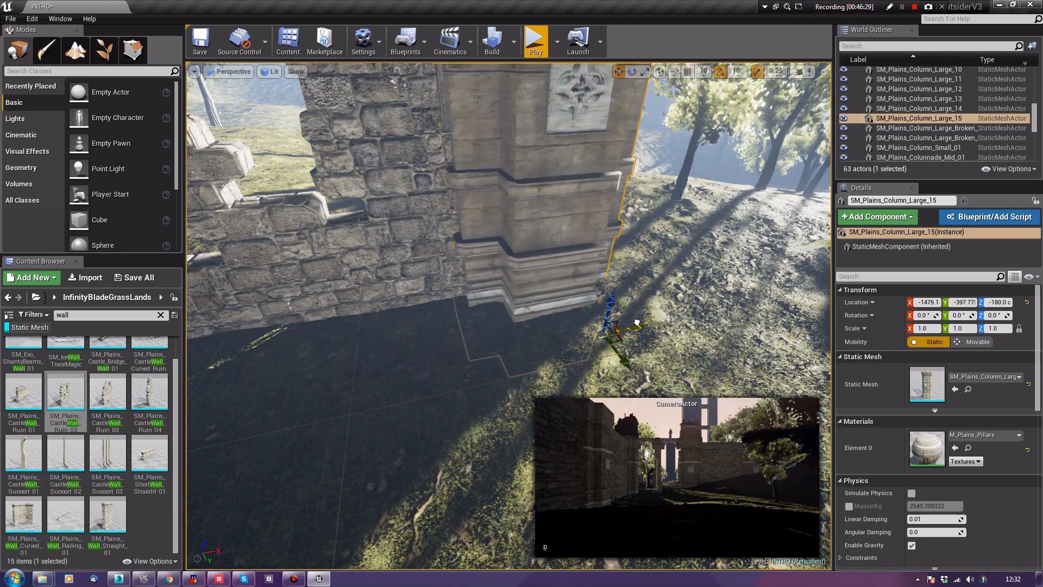
Duplicate the tall ruined wall piece into the gap before the holed ruin section
click(576, 364)
right_drag(576, 364, 464, 312)
click(358, 247)
alt+drag(408, 358, 473, 354)
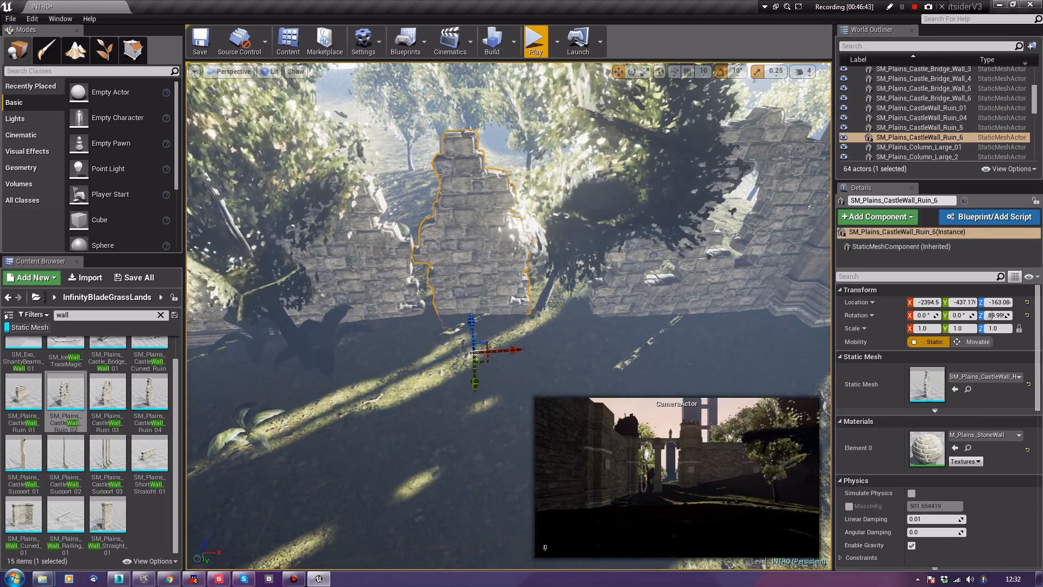
click(500, 381)
Duplicate the holed ruin section to the other side of the new end column
right_drag(500, 380, 633, 370)
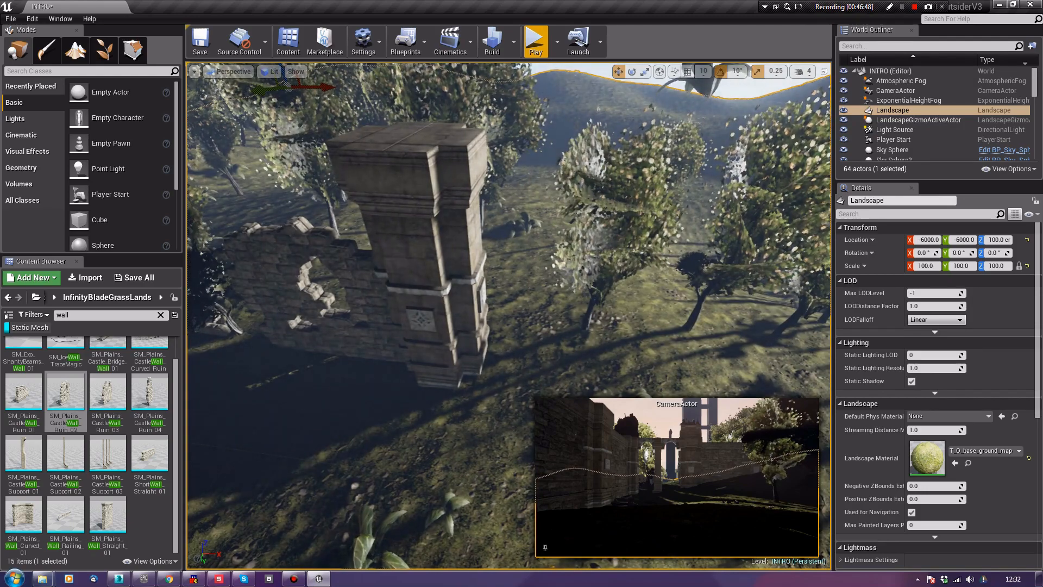
click(336, 325)
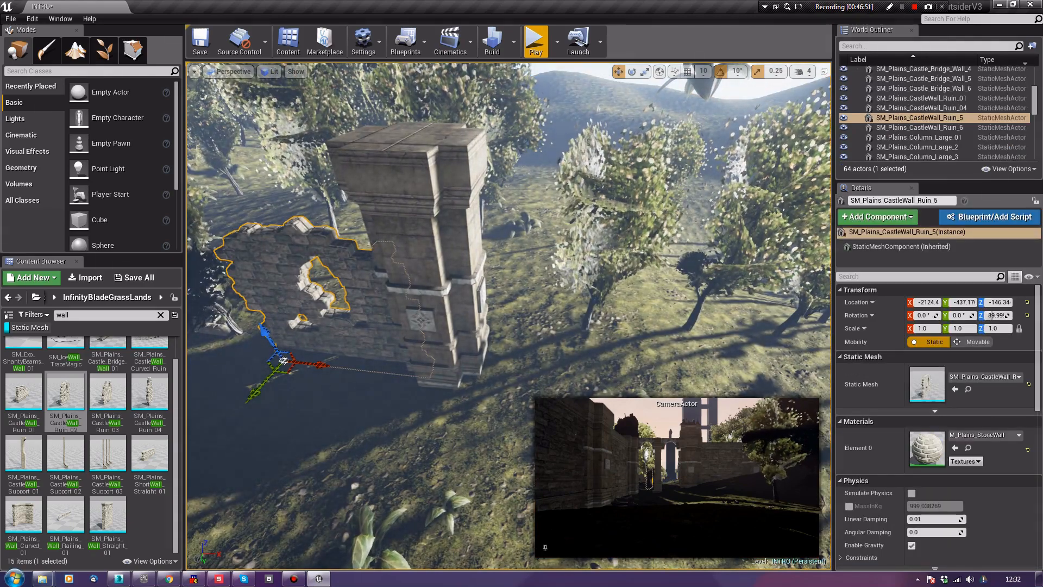
alt+drag(319, 364, 504, 397)
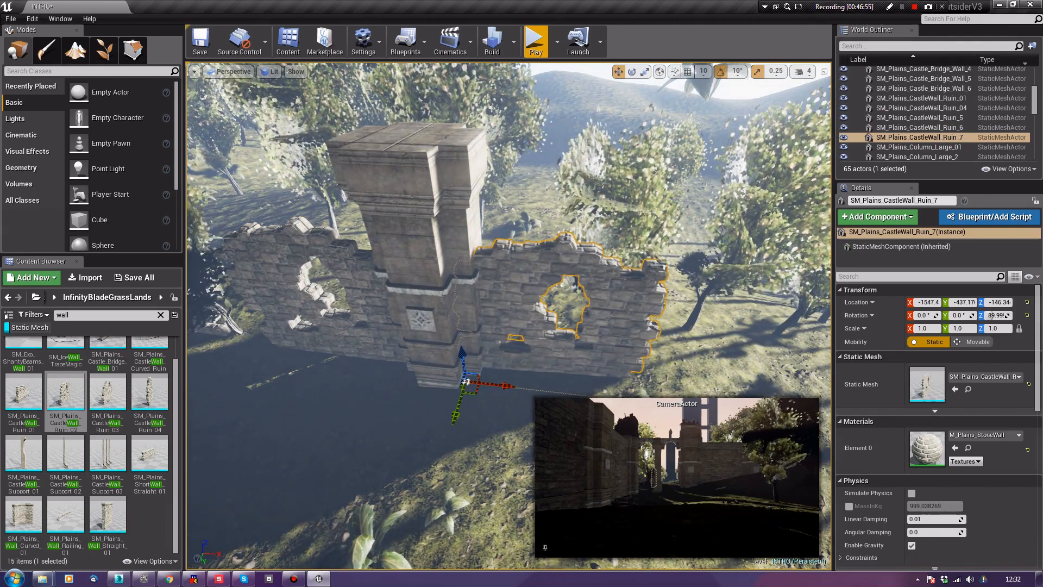
Duplicate the holed ruin section again along the wall and replace the copy with SM_Plains_CastleWall_Ruin_01
right_drag(505, 397, 528, 410)
key(s)
key(d)
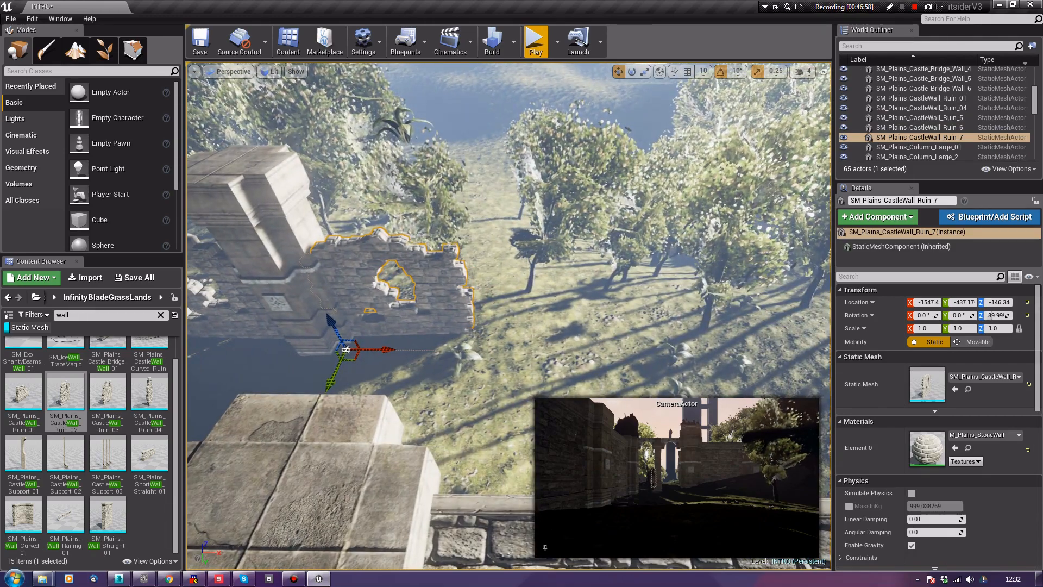
alt+drag(383, 349, 461, 349)
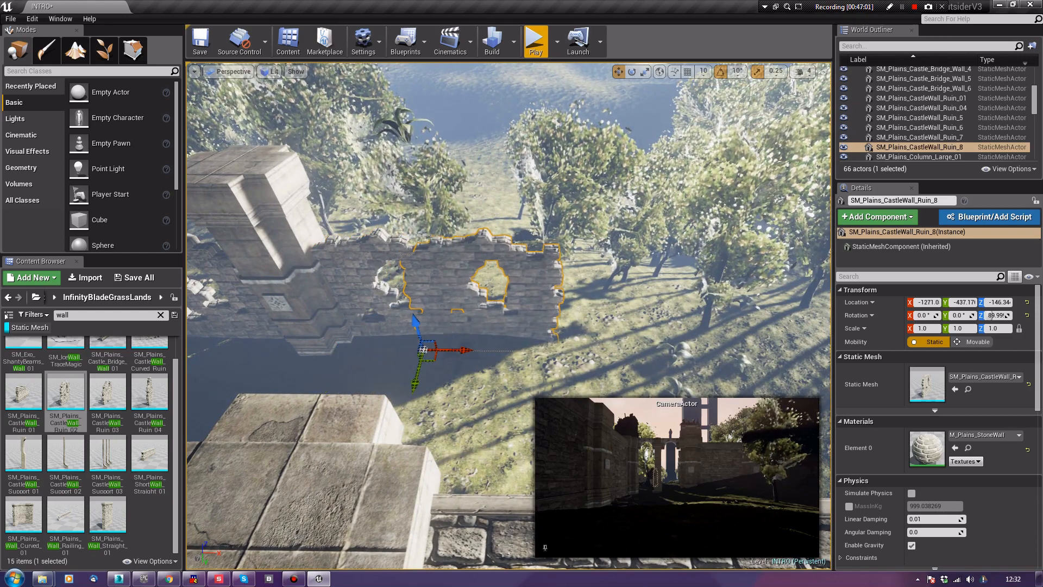
click(23, 391)
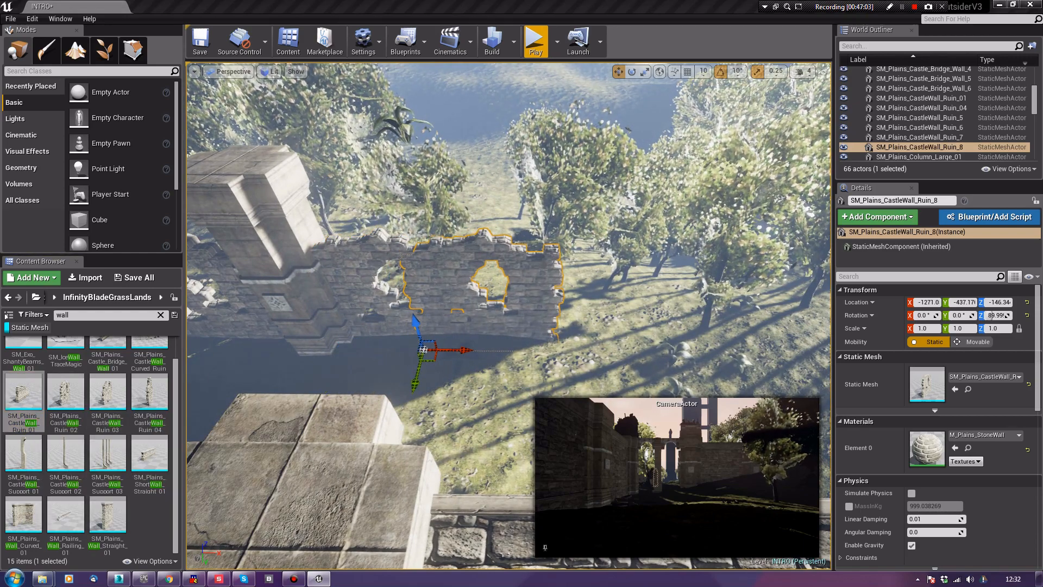
right_click(516, 167)
mouse_move(598, 433)
click(597, 468)
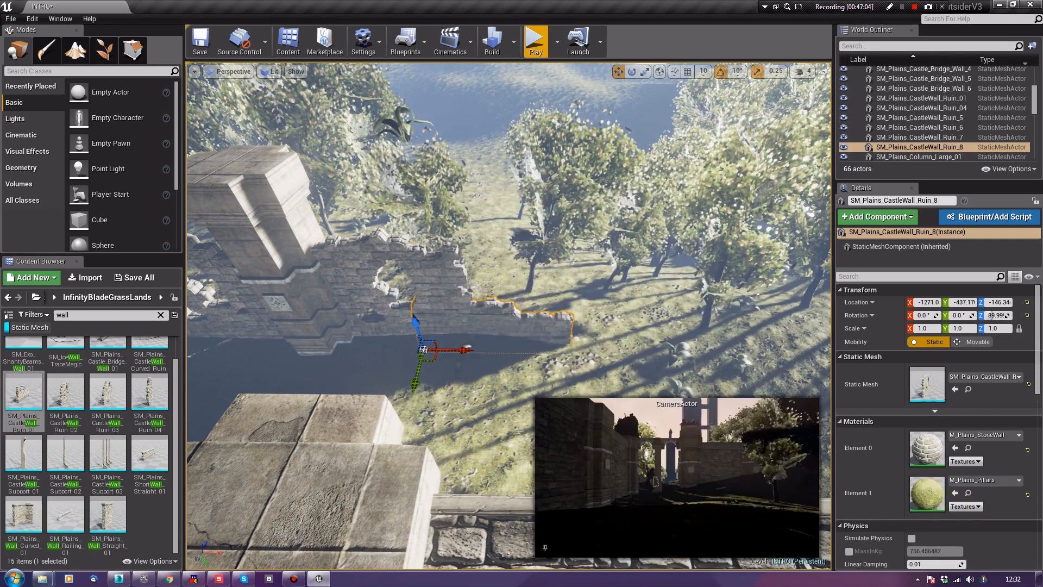
Slide the low ruin section to the holed wall's open end and duplicate it once beyond itself
drag(466, 349, 513, 359)
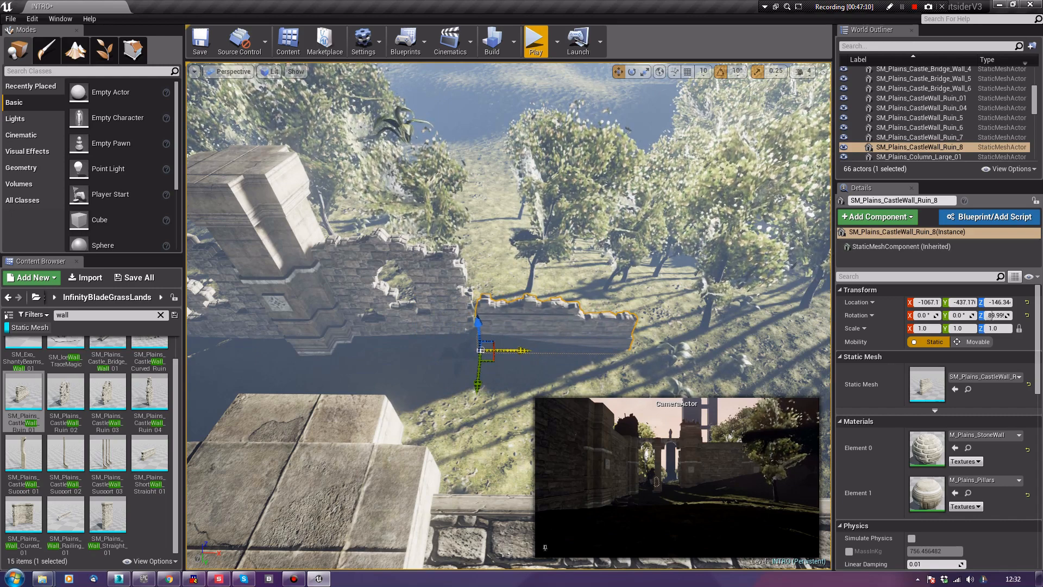
alt+drag(511, 351, 668, 372)
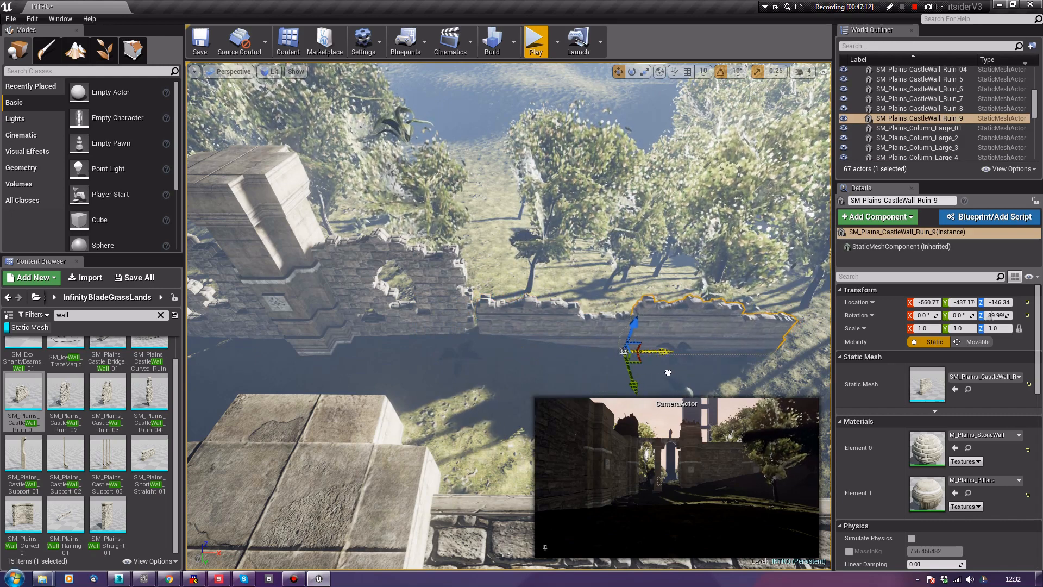
click(667, 374)
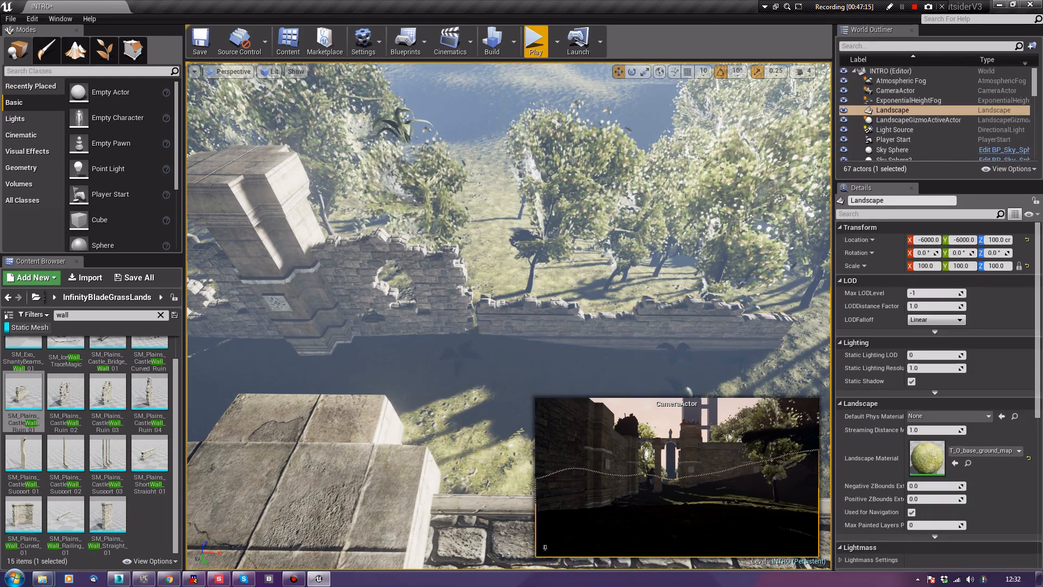
right_drag(667, 375, 535, 342)
click(348, 228)
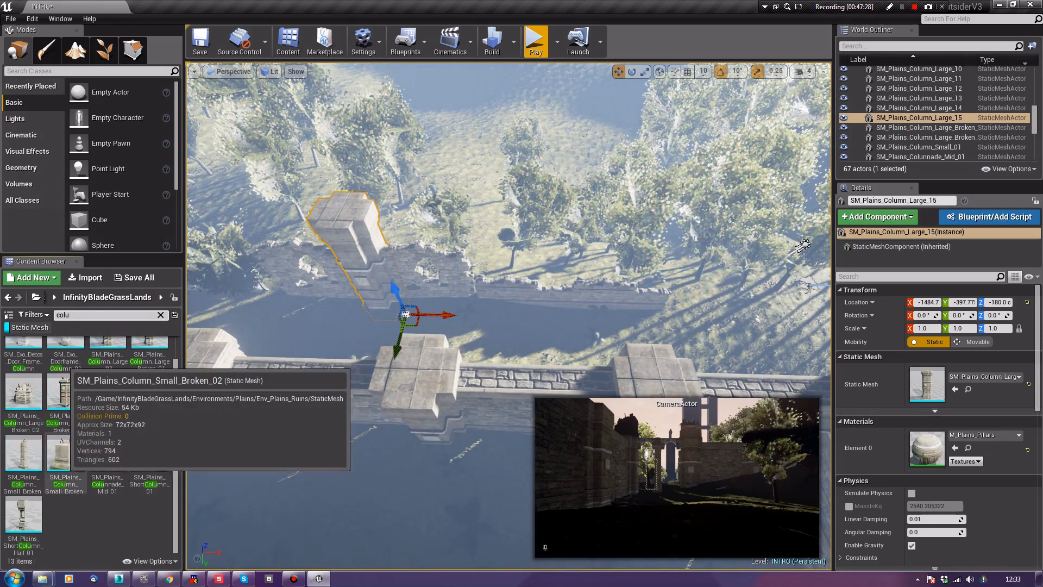
drag(30, 459, 713, 313)
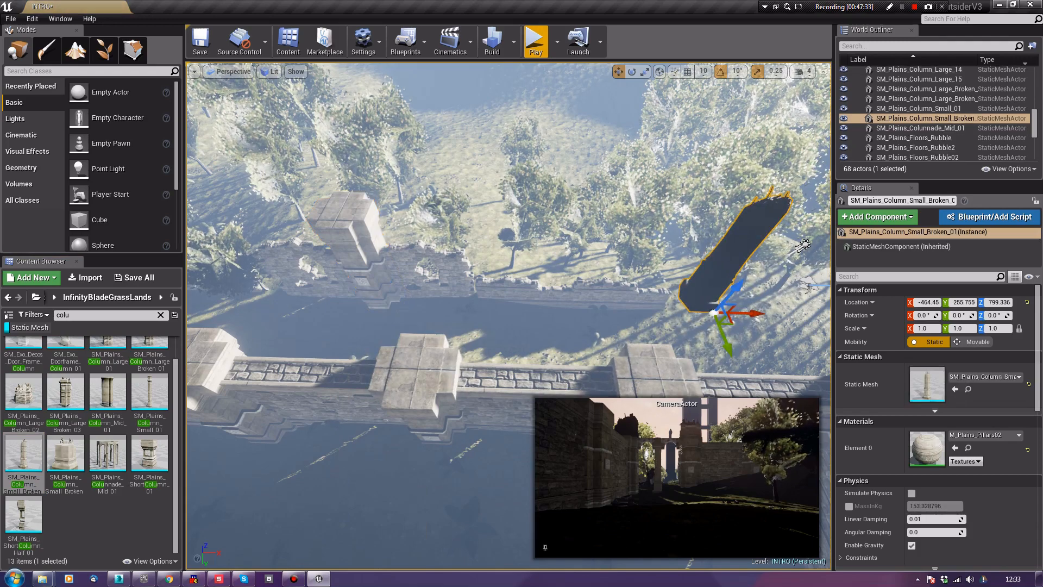
key(ctrl+z)
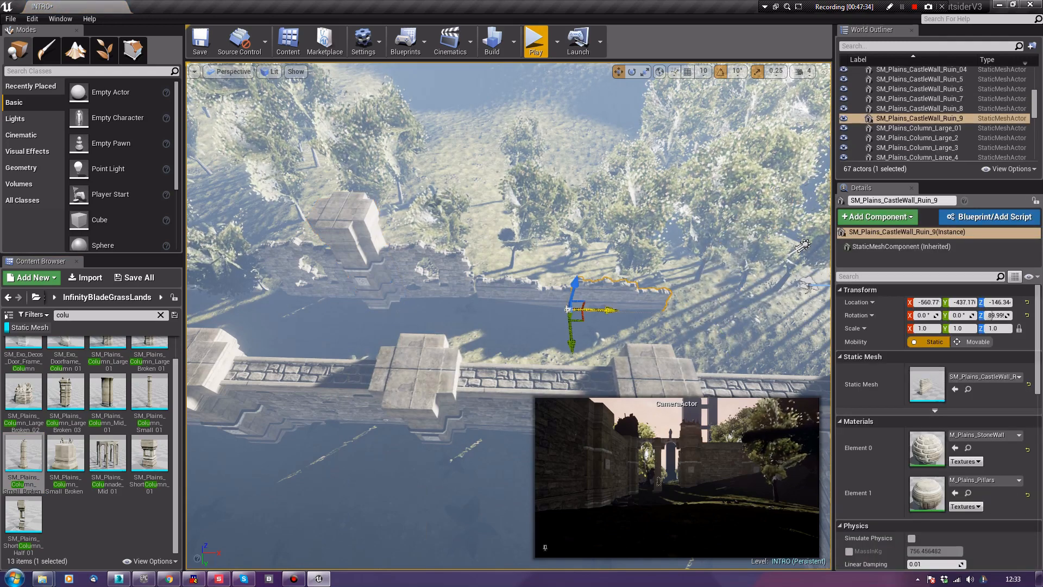
Duplicate the outermost low ruin section to extend the ruined wall by another segment
alt+drag(609, 310, 690, 319)
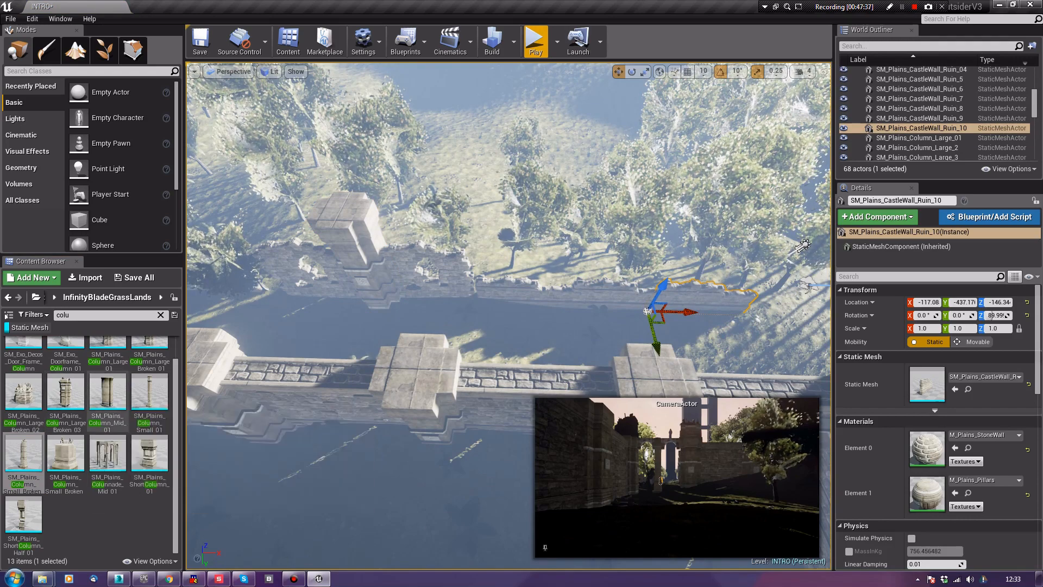
Replace the outermost low ruin section with SM_Plains_Column_Mid_01 and position the column against the wall's open end
click(108, 392)
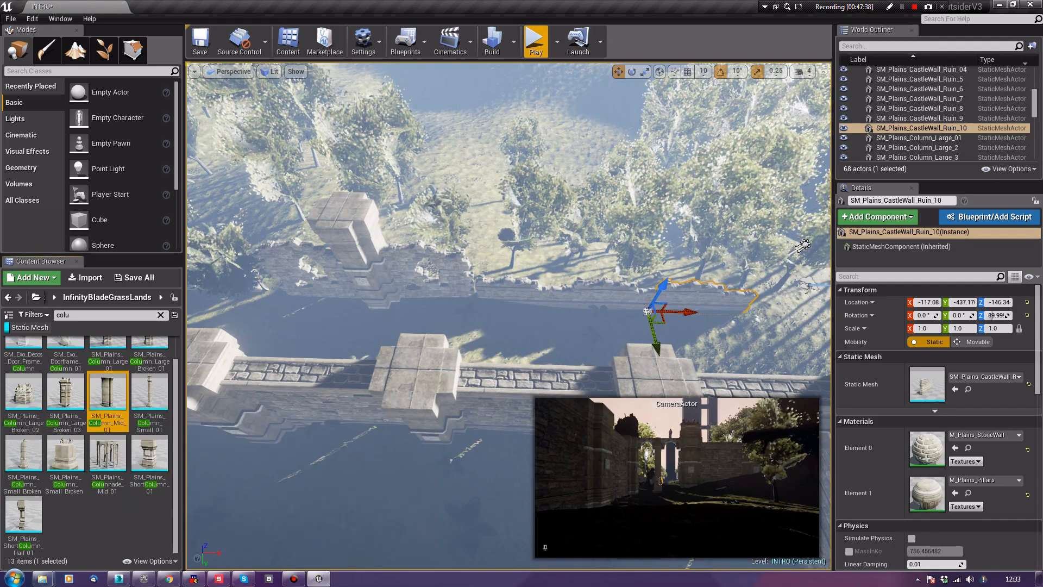
right_click(723, 304)
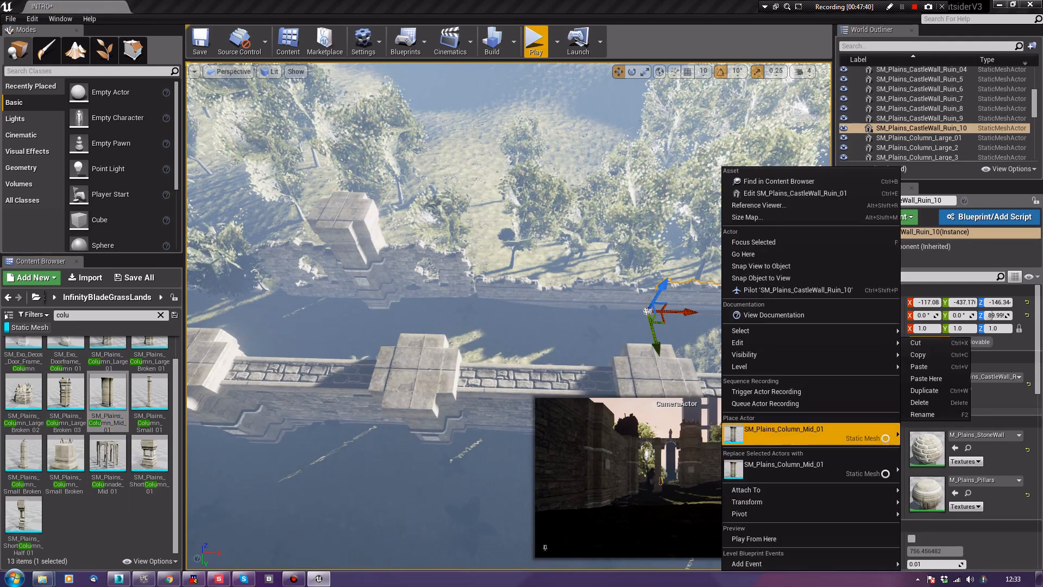
mouse_move(804, 433)
click(793, 469)
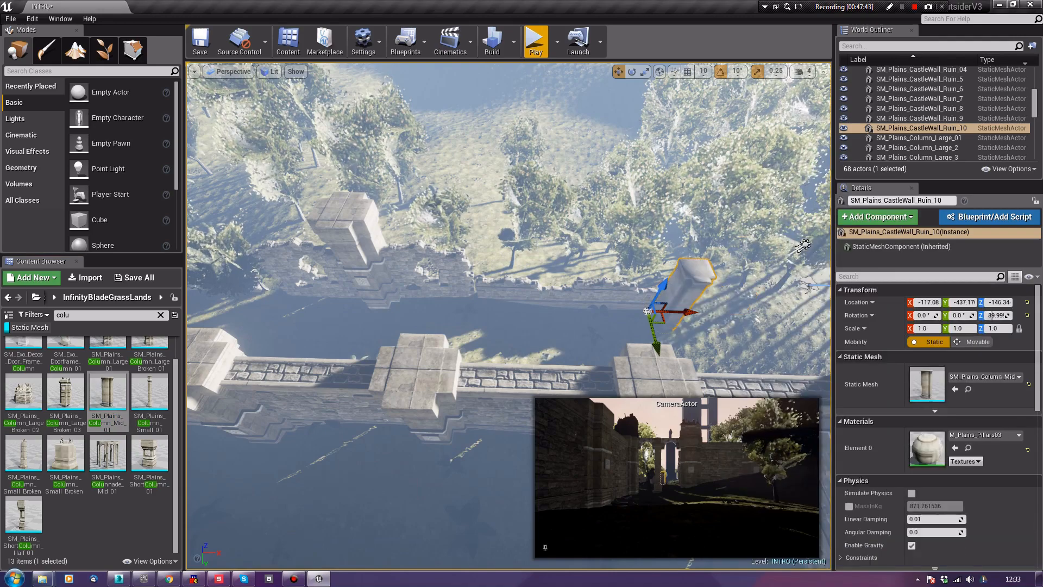
right_drag(543, 271, 584, 280)
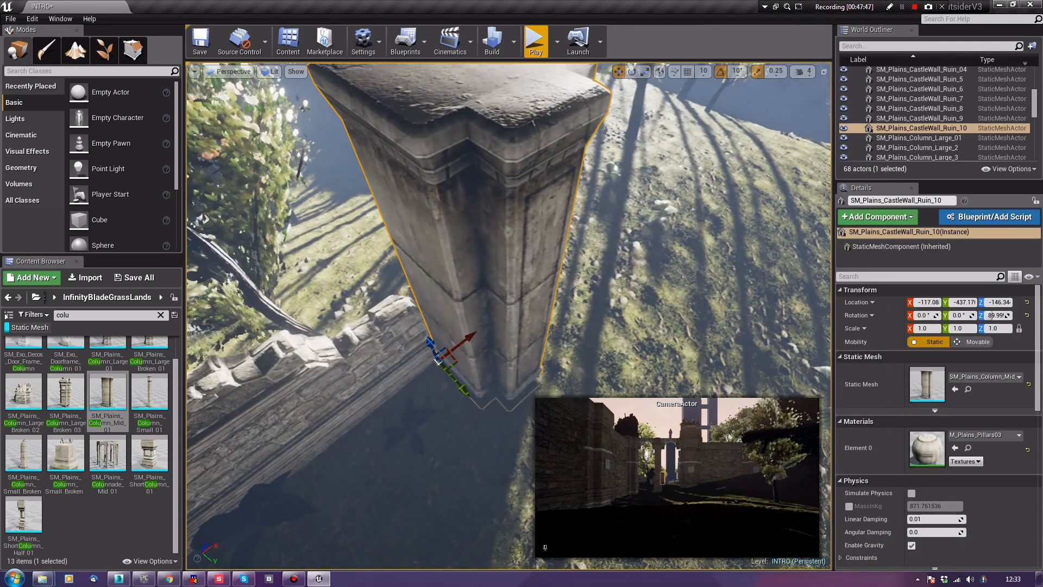
drag(438, 359, 453, 316)
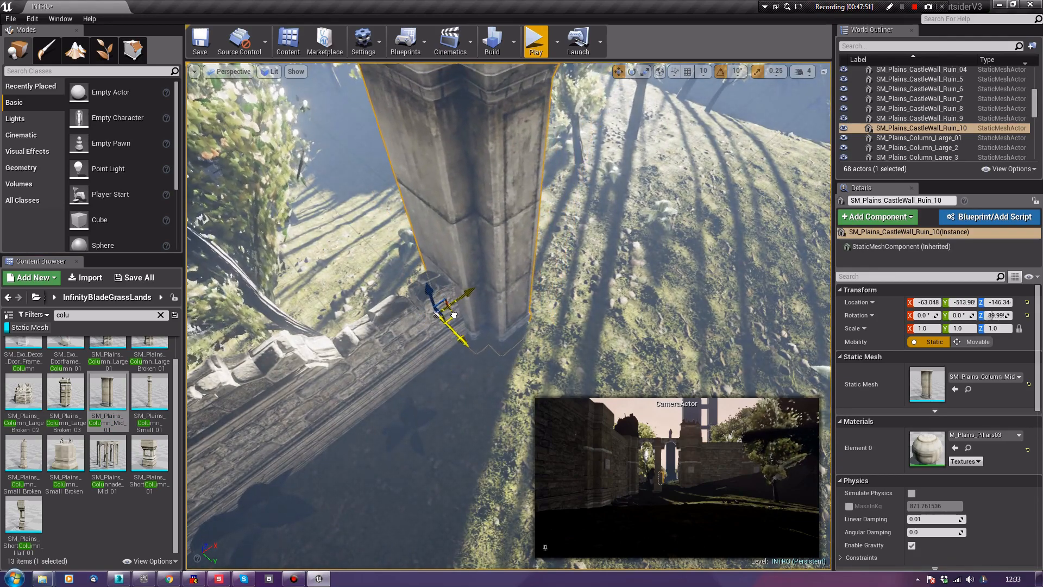
Duplicate a holed ruin section along the wall to the far side of the new mid column
right_drag(453, 315, 389, 231)
click(338, 291)
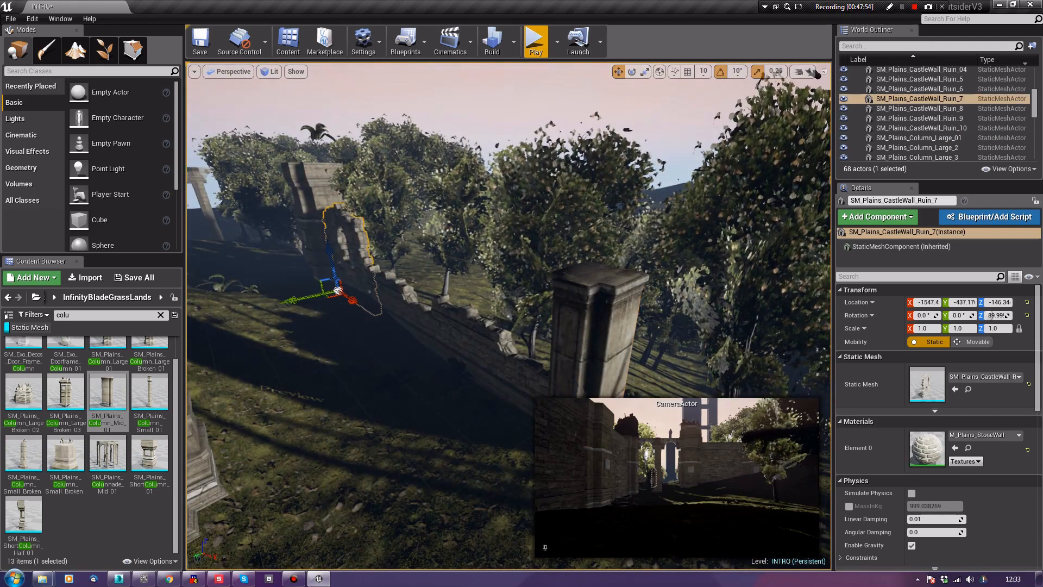
alt+drag(338, 291, 603, 353)
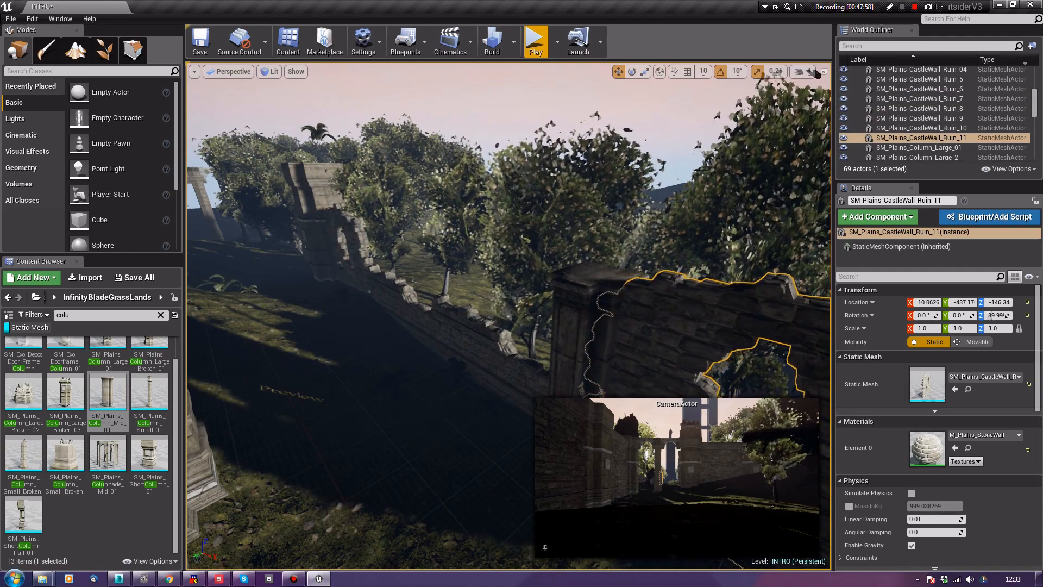
right_drag(544, 326, 603, 379)
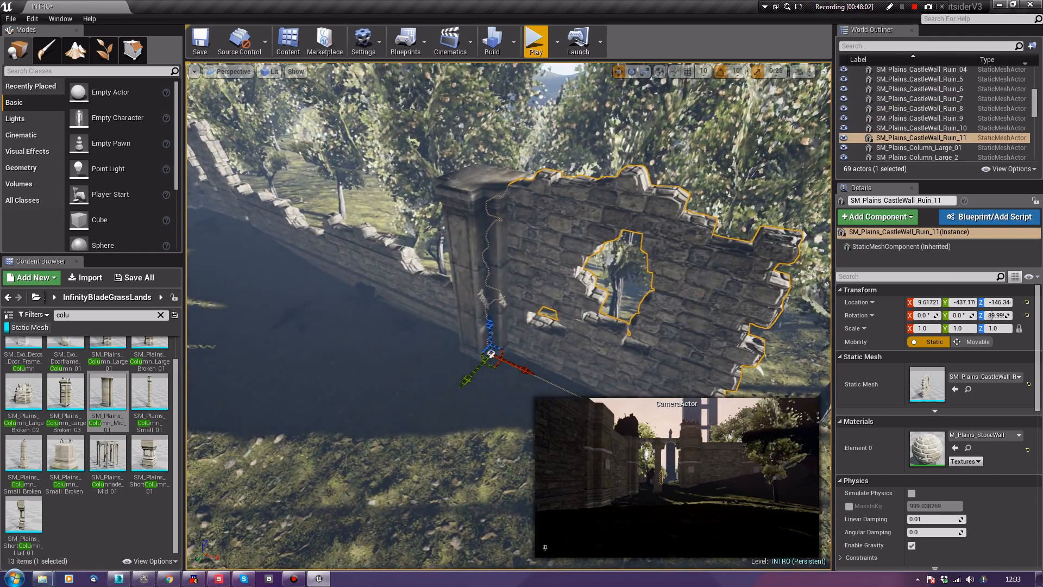
Duplicate the mid column straight up to stack a second one on top of it
click(485, 326)
alt+drag(485, 307, 514, 123)
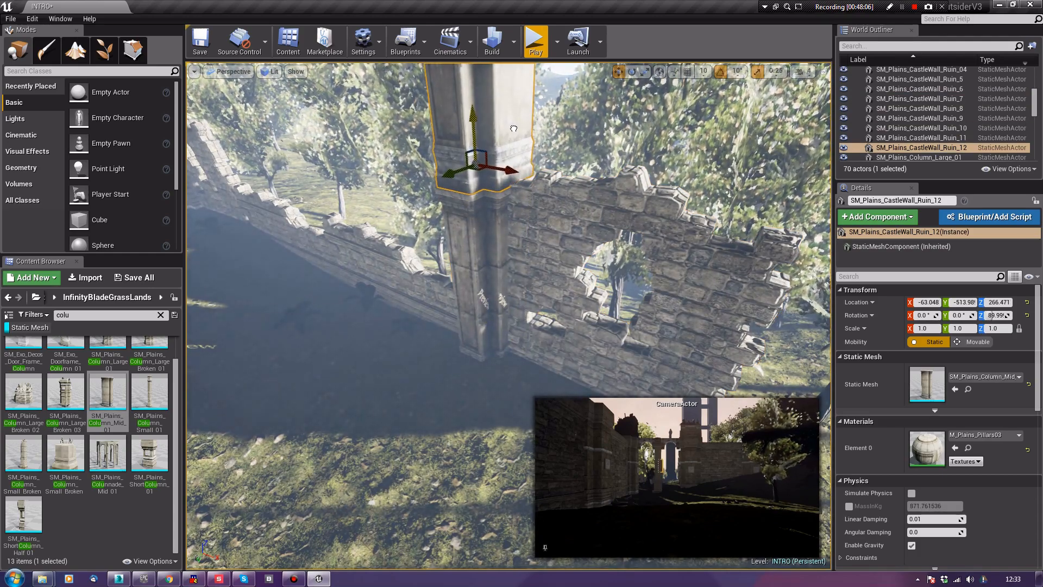
click(575, 163)
Duplicate the lower mid column back along the wall to the junction of the holed and low ruin sections
right_drag(576, 163, 641, 220)
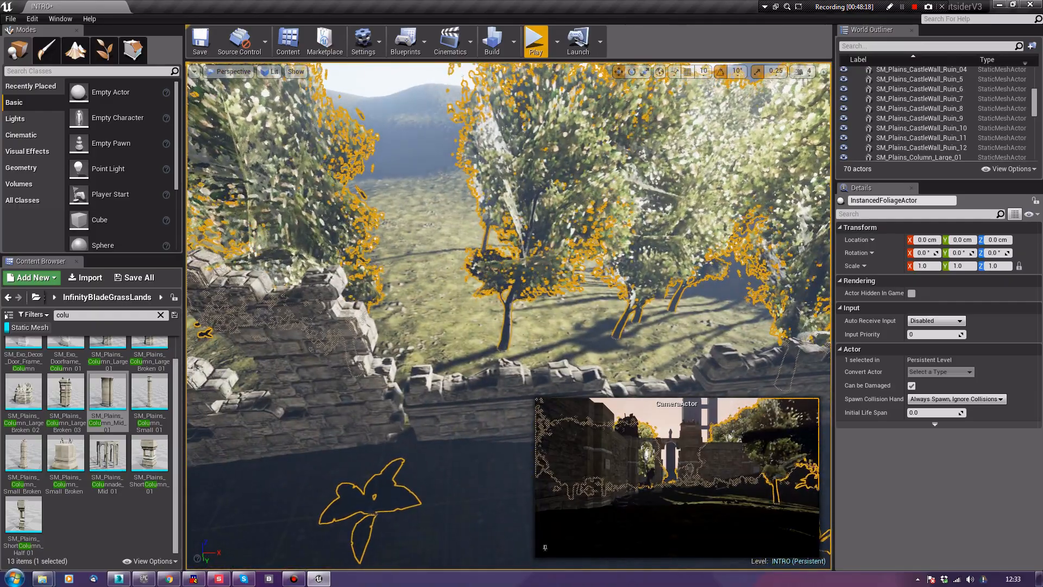
right_drag(641, 220, 679, 253)
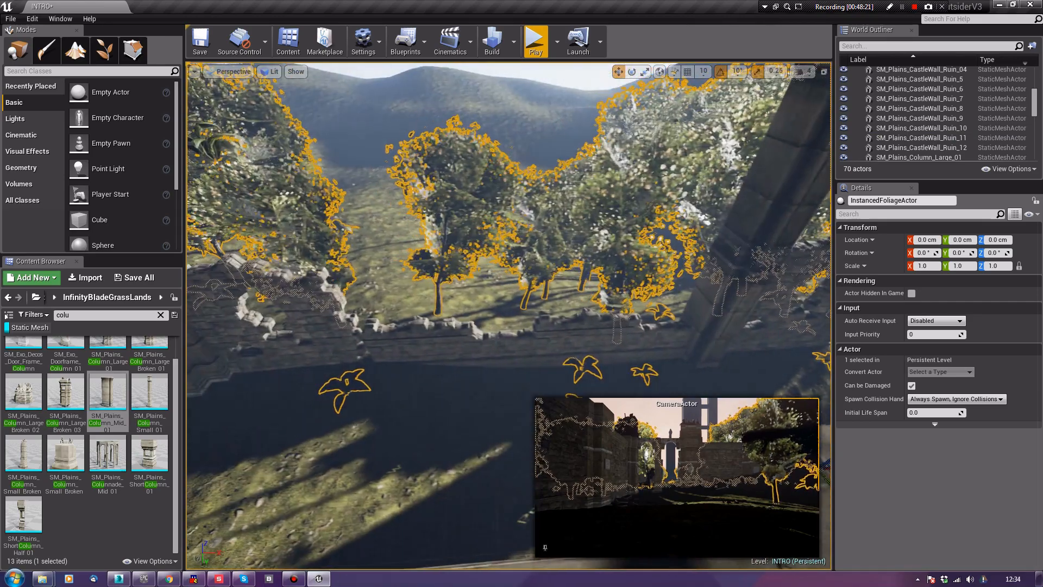
click(731, 304)
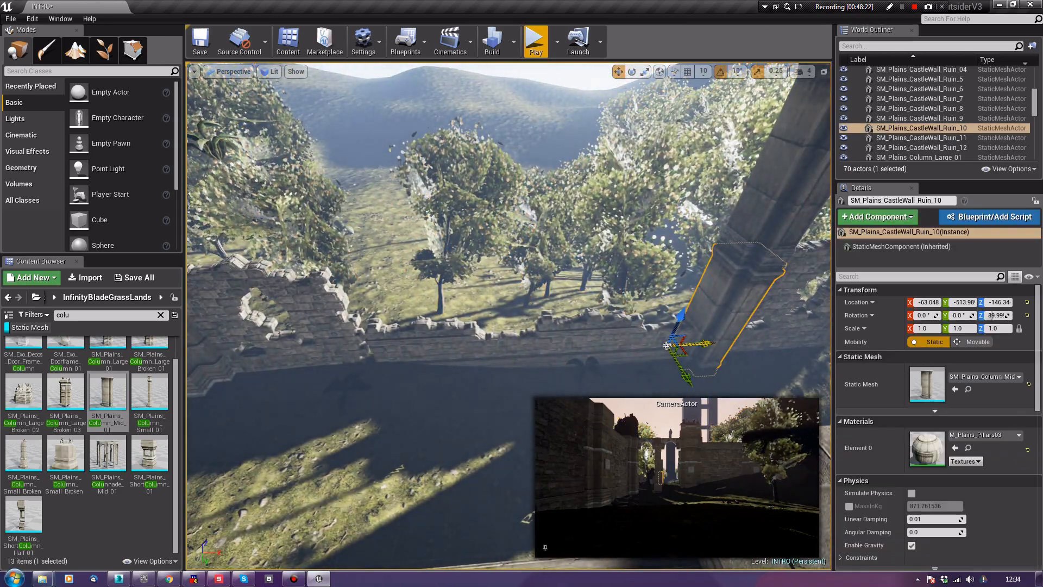
alt+drag(669, 345, 433, 344)
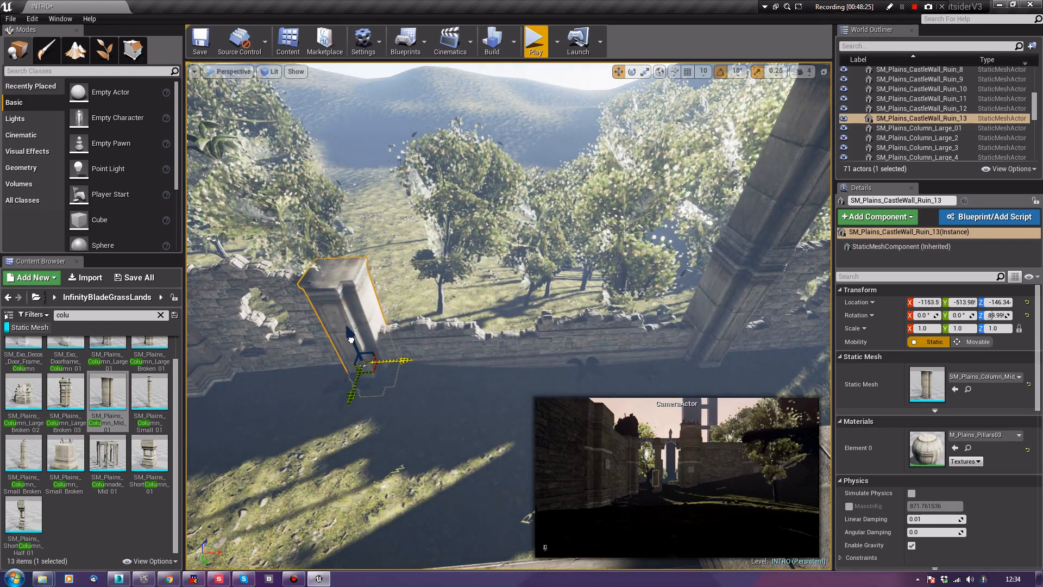
click(526, 517)
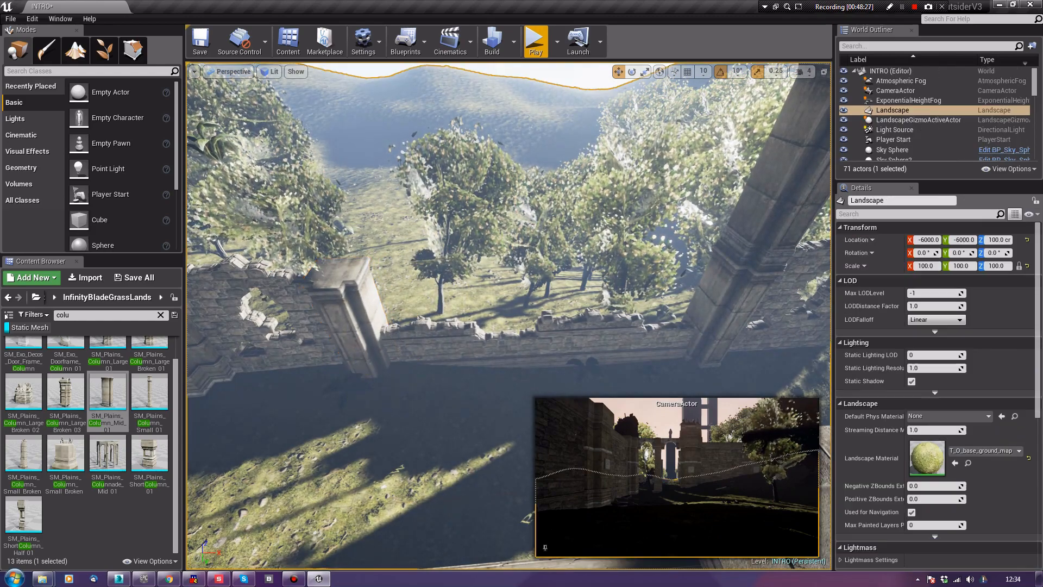
Duplicate the lower mid column to the outer end of the newest holed ruin section
right_drag(624, 214, 578, 349)
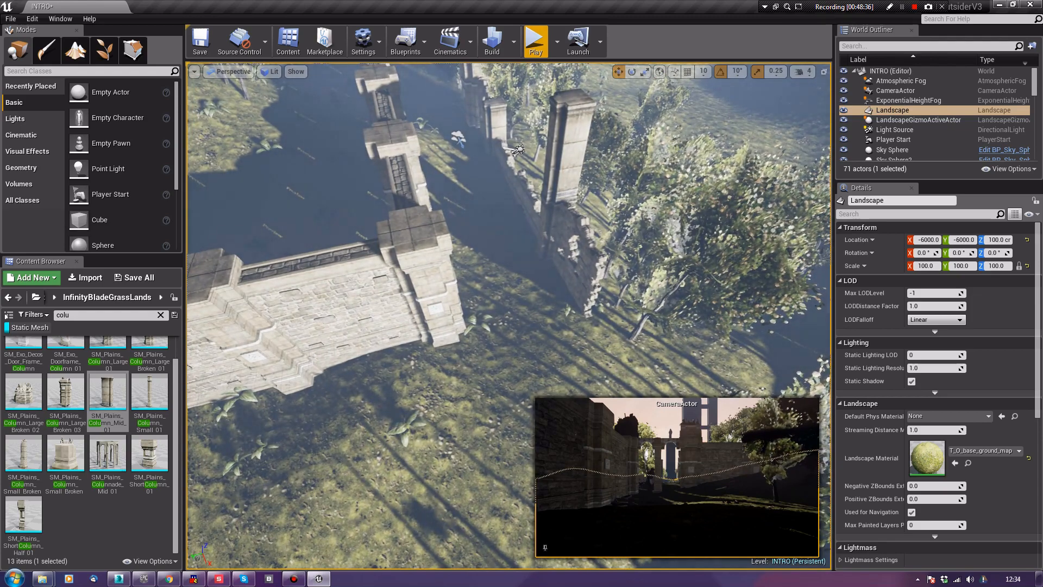
click(560, 235)
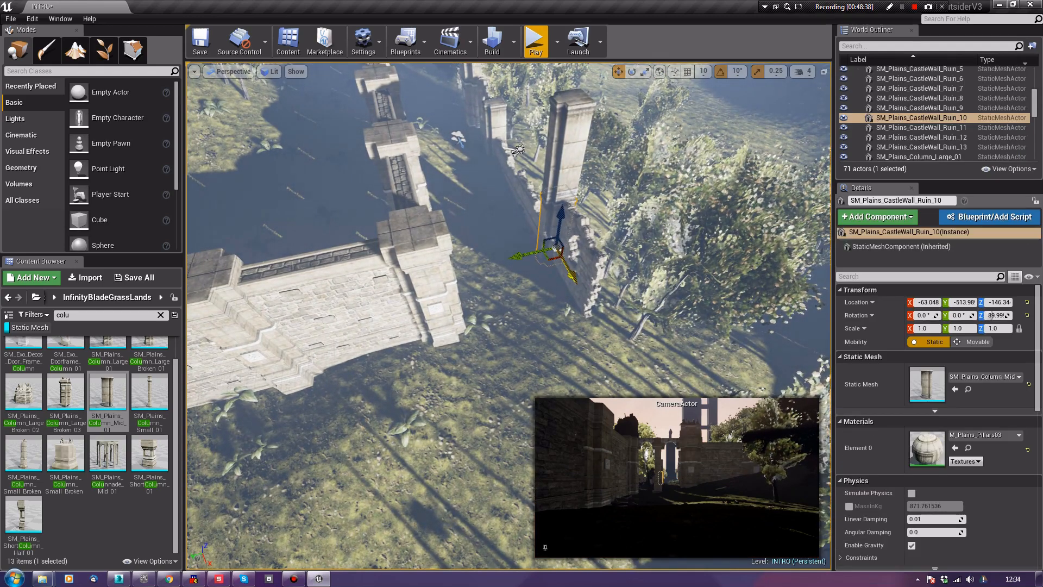
alt+drag(565, 272, 600, 349)
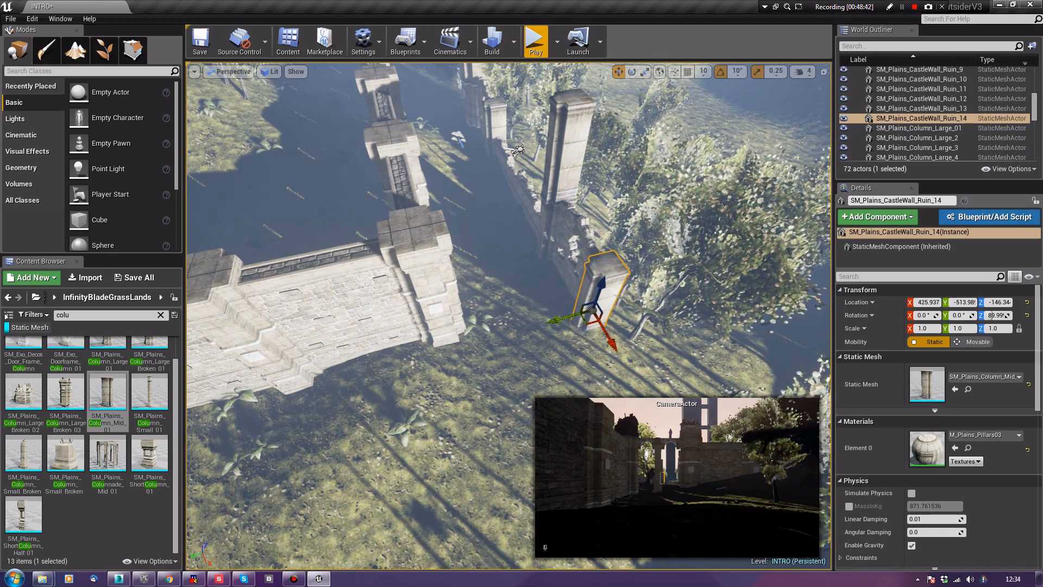
Duplicate a low ruin section beyond the outermost mid column and lower it to meet the sloping ground
click(528, 191)
alt+drag(536, 239, 605, 363)
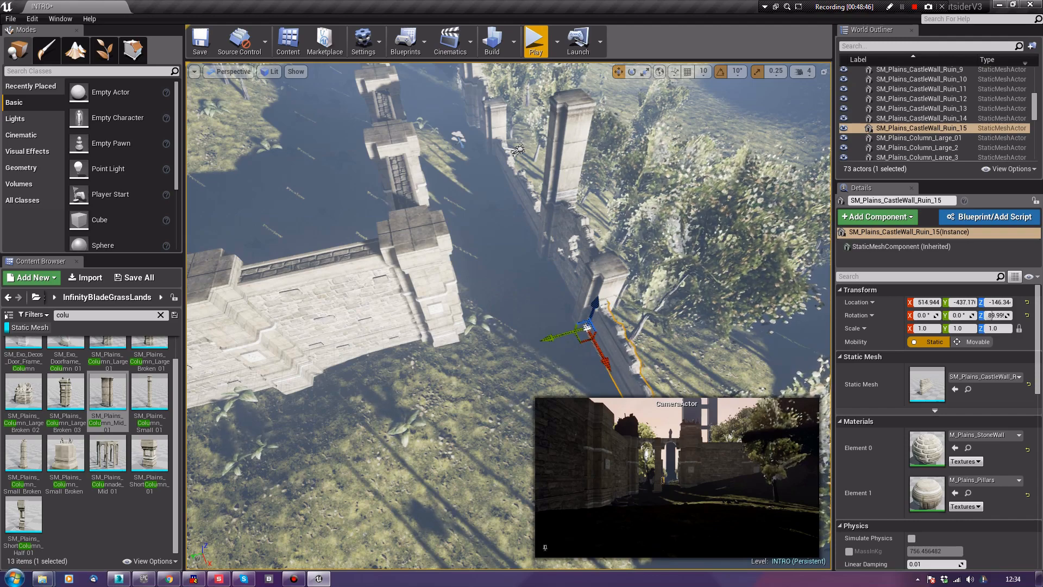
right_drag(508, 304, 633, 231)
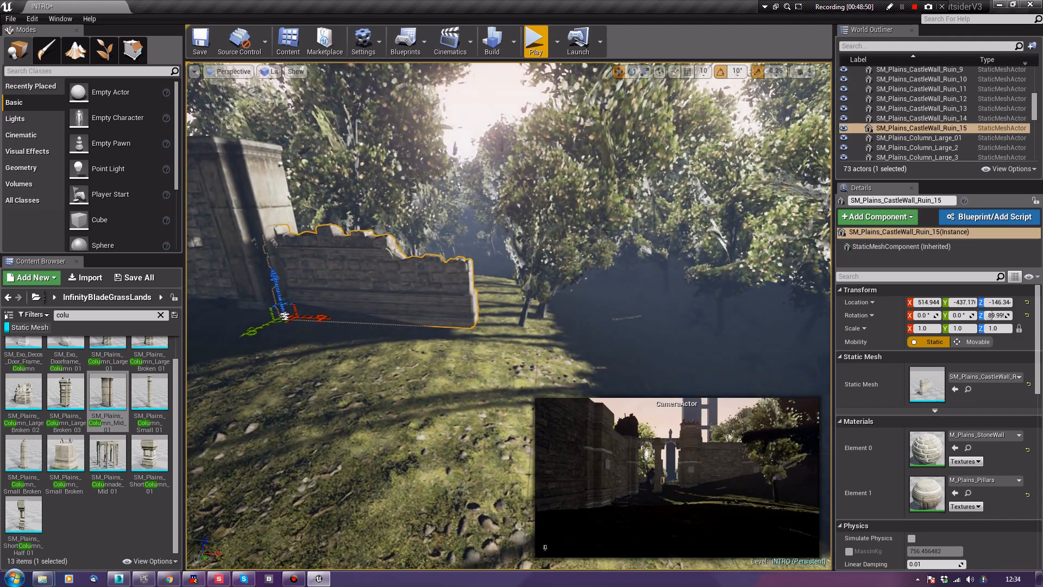
drag(275, 288, 275, 298)
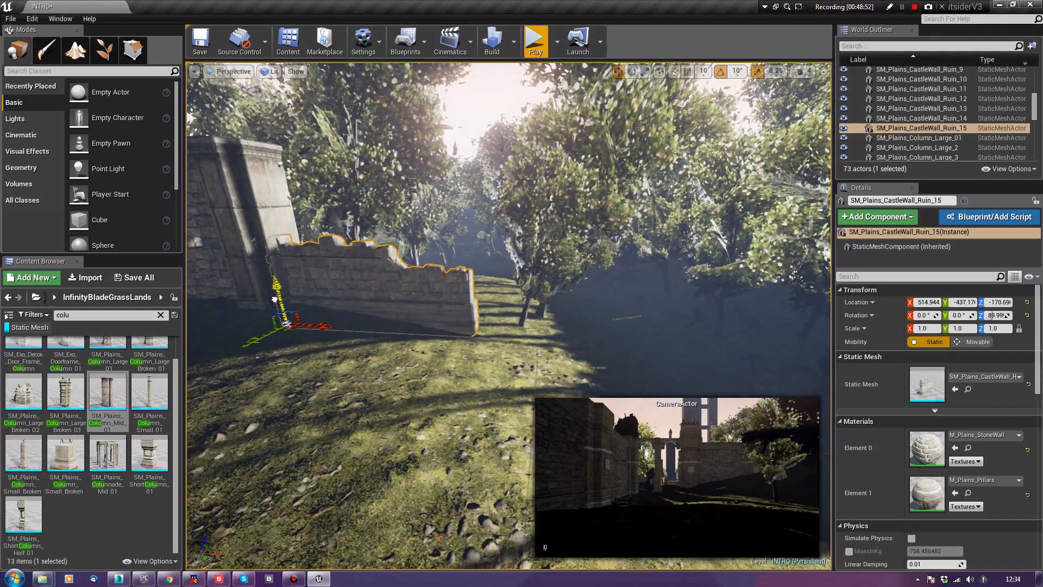
Duplicate a large column from the intact wall to the low ruin's outer end and align it with the ruined wall
right_drag(511, 316, 428, 267)
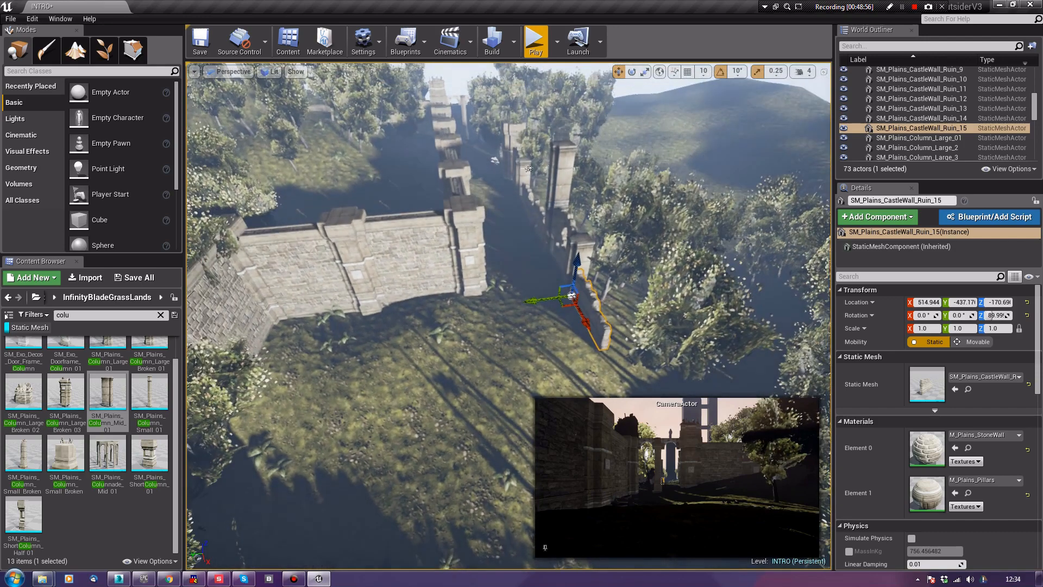
click(465, 239)
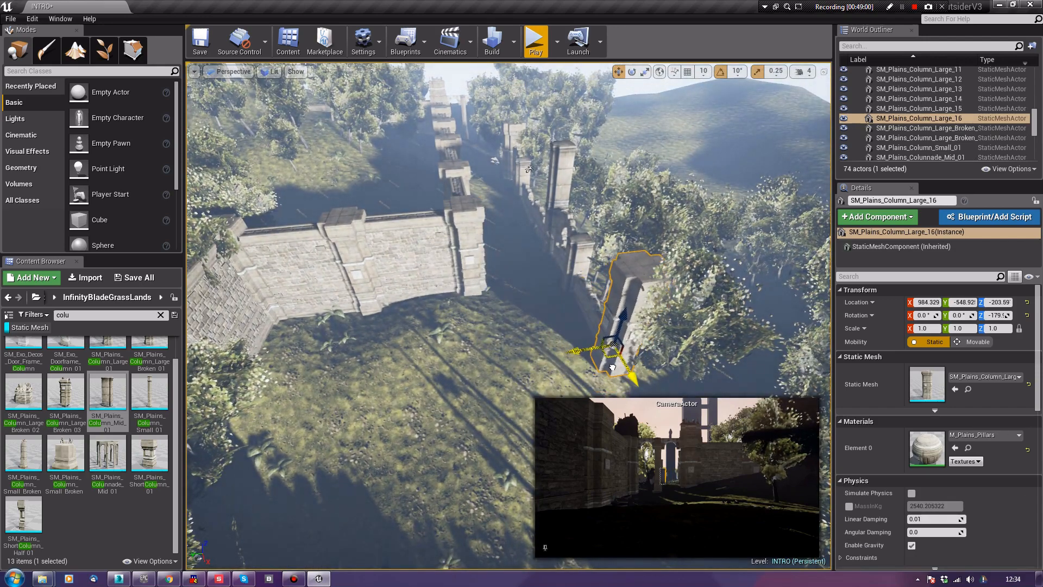
right_drag(528, 169, 379, 278)
drag(395, 307, 405, 311)
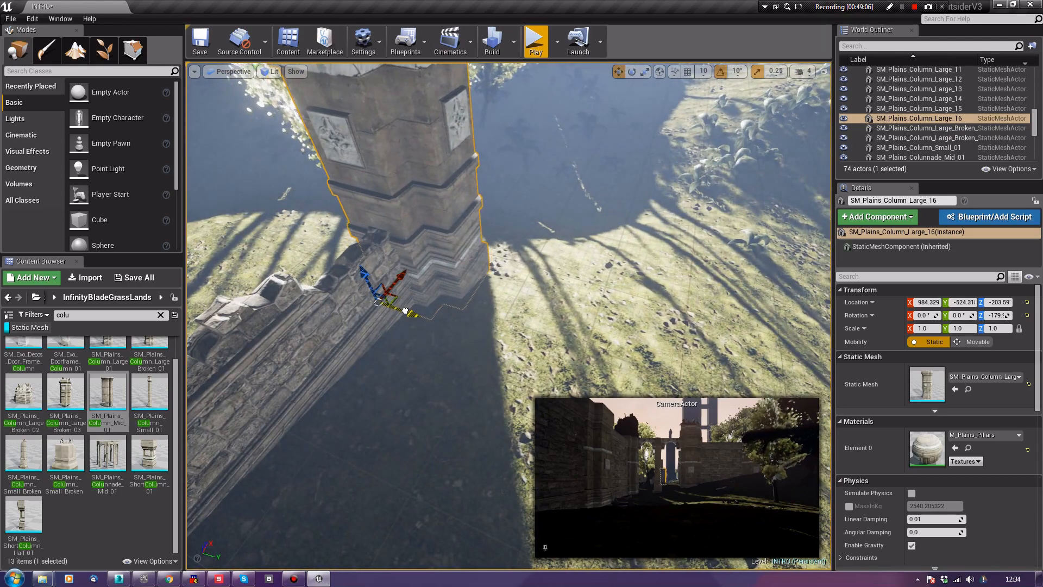
right_drag(405, 311, 372, 366)
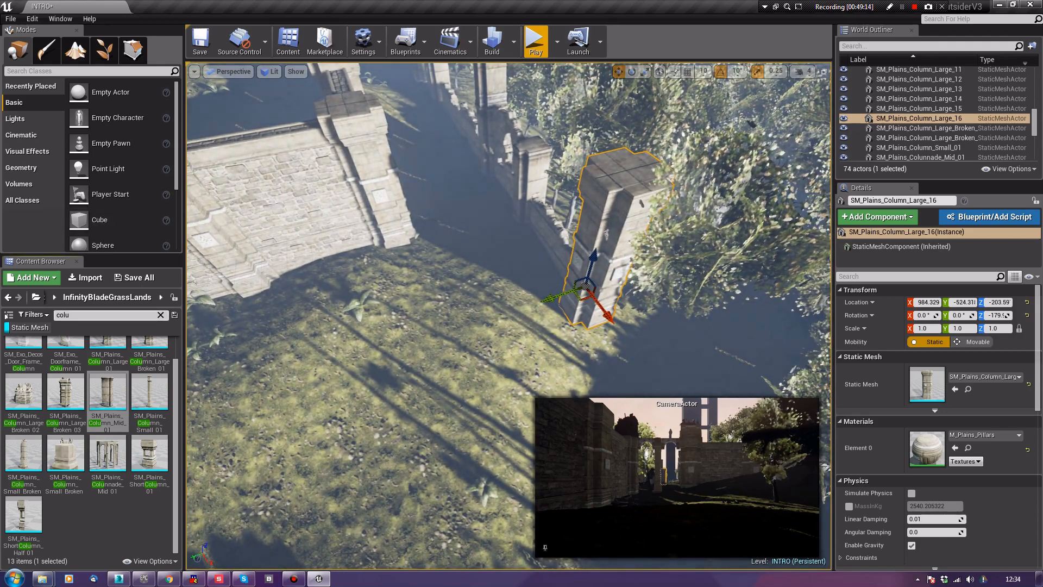
Search the content for "wall" and place SM_Plains_ShortWall_Straight_01 in the level near the large end column
text(wall)
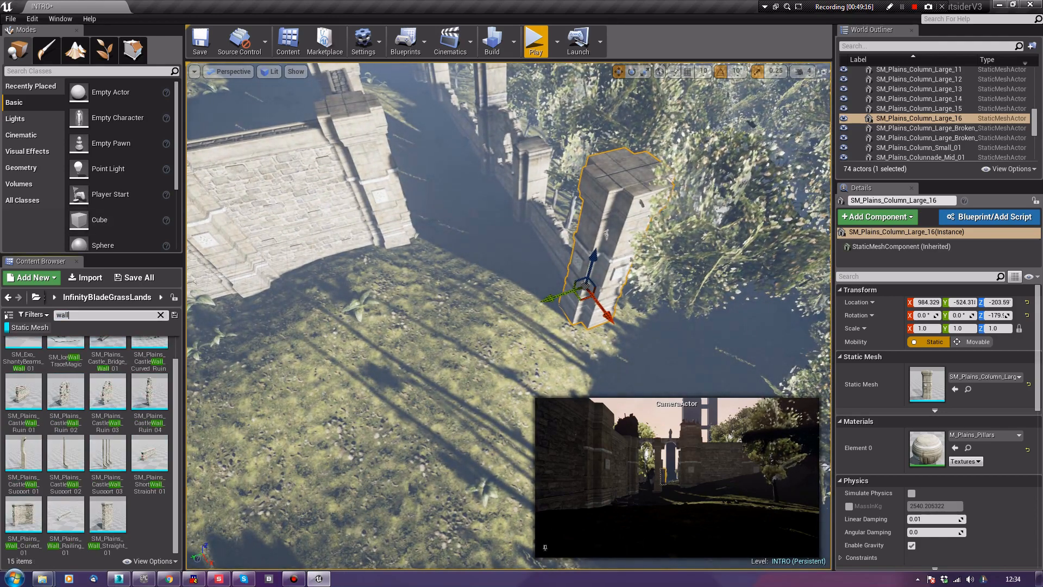
scroll(109, 413, up, 1)
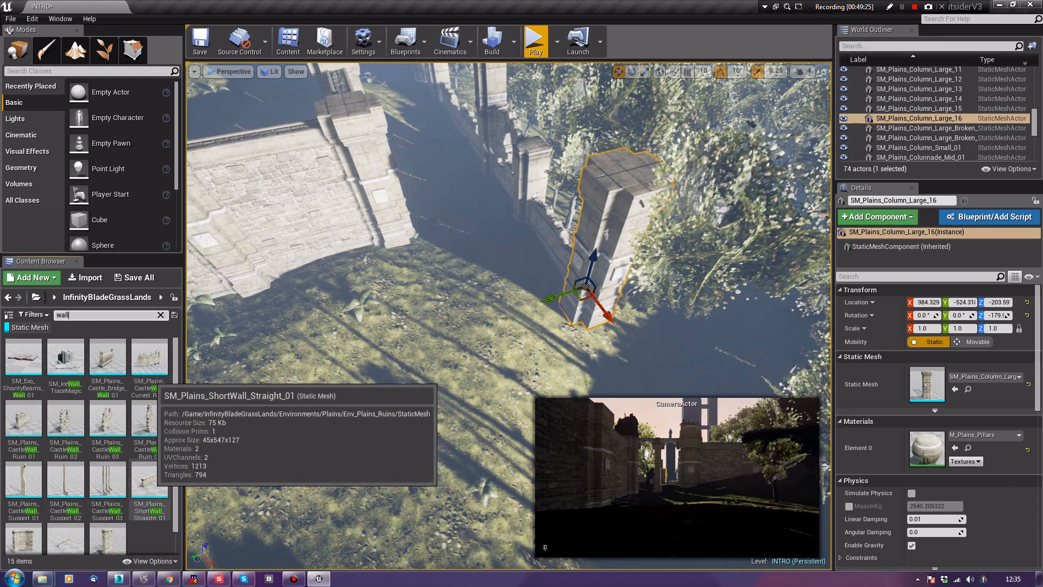
click(148, 479)
drag(149, 482, 473, 332)
Move the short straight wall against the side of the large end column and settle it into the ground
key(w)
right_drag(474, 333, 597, 381)
key(s)
key(w)
drag(494, 254, 444, 343)
right_drag(411, 357, 467, 291)
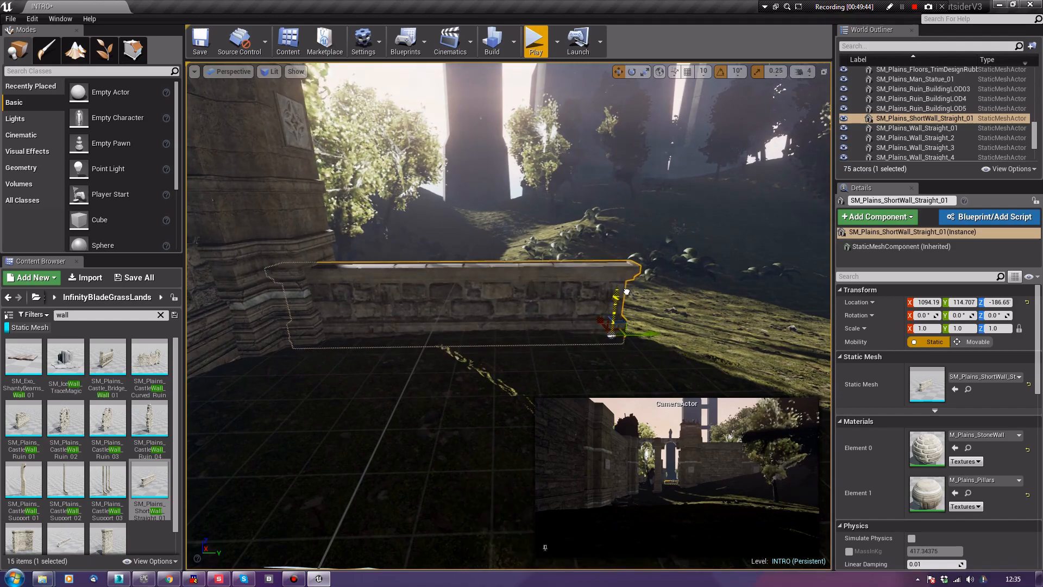
right_drag(627, 293, 554, 291)
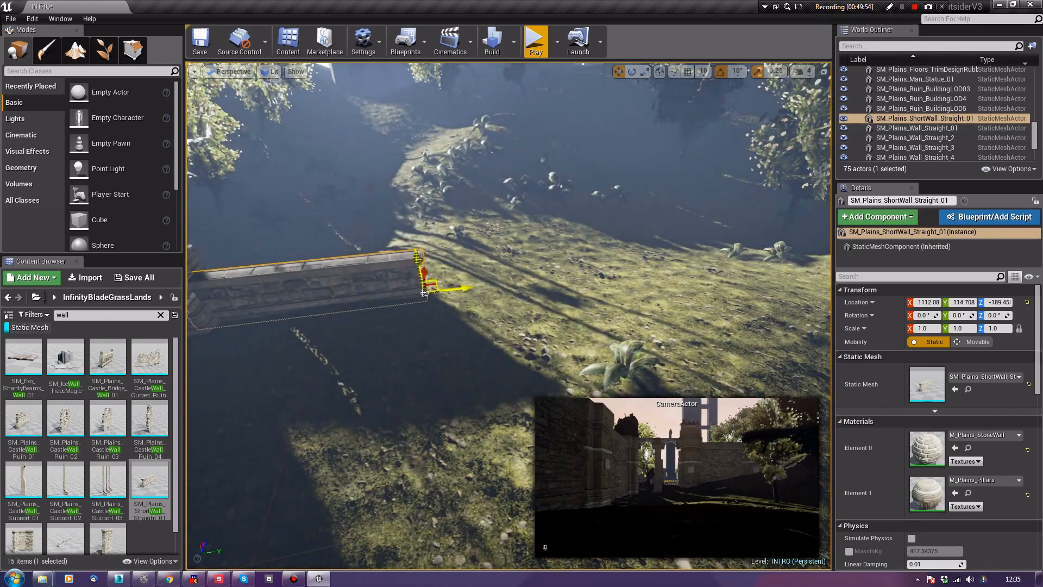
alt+drag(458, 290, 559, 291)
right_drag(568, 289, 517, 278)
key(Delete)
Duplicate the large end column to the free end of the short straight wall
click(274, 422)
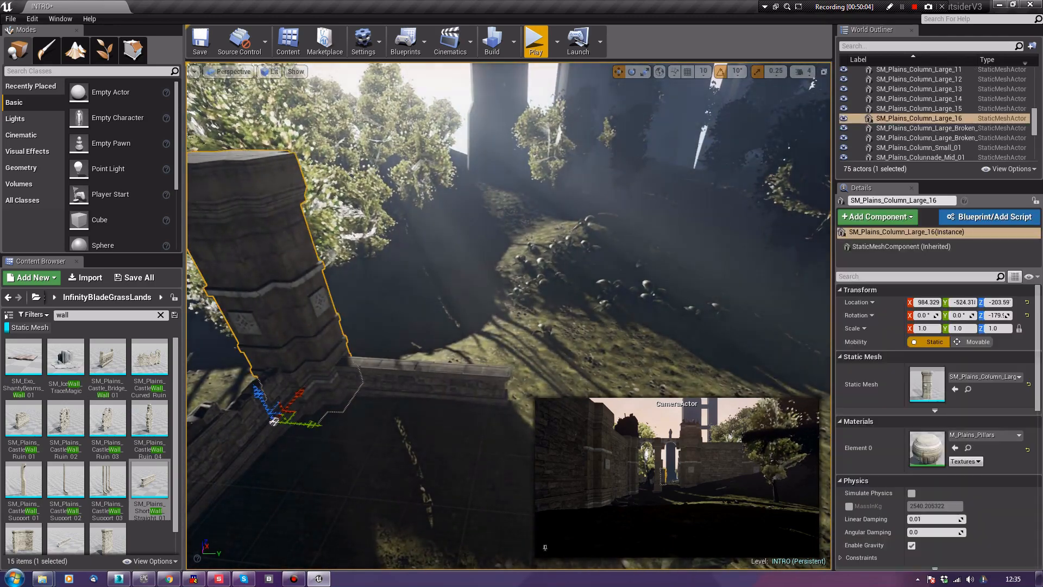
alt+drag(274, 421, 532, 459)
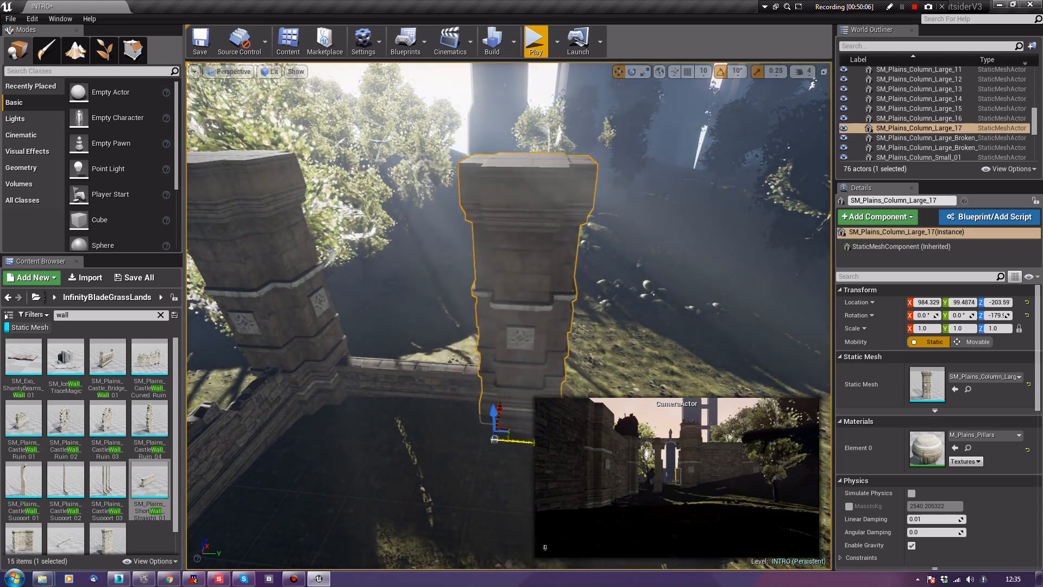
drag(533, 442, 511, 440)
Duplicate the short straight wall upward to form a beam between the tops of the two large columns
click(505, 400)
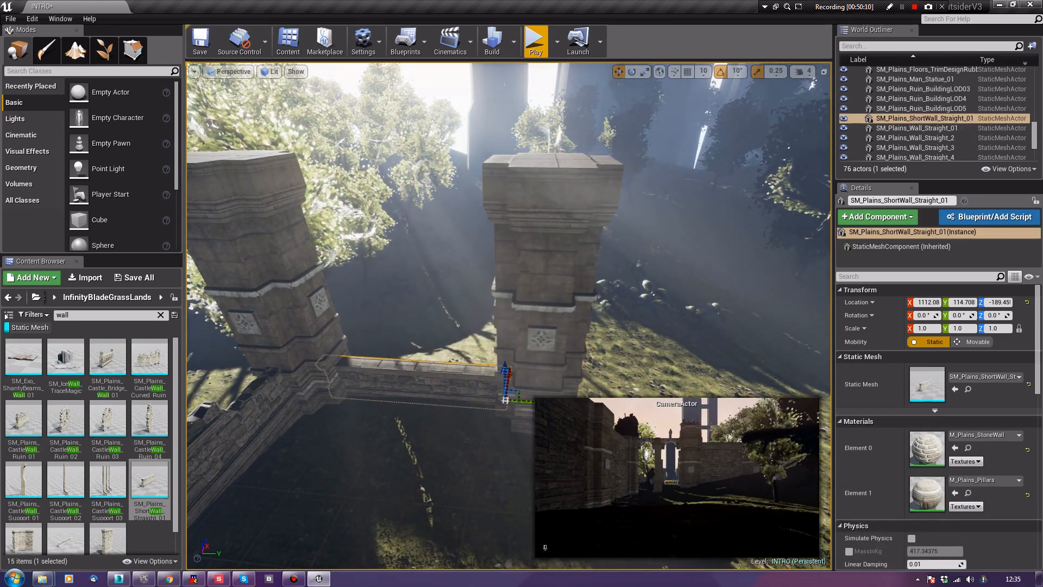
alt+drag(504, 367, 510, 266)
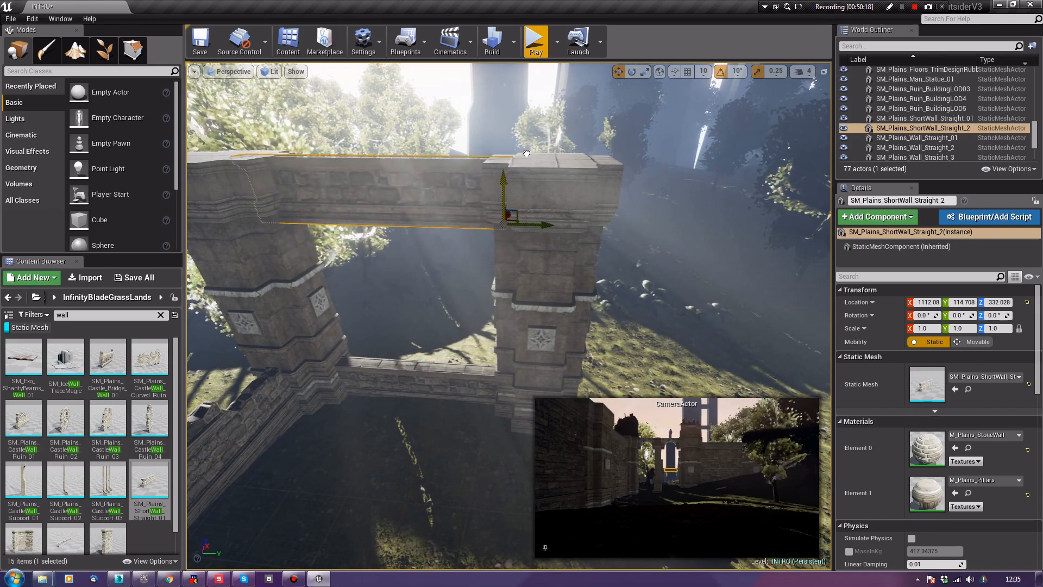
click(423, 489)
Duplicate the beam, the short wall below it and the outer large column together to add another bay
right_drag(422, 489, 480, 500)
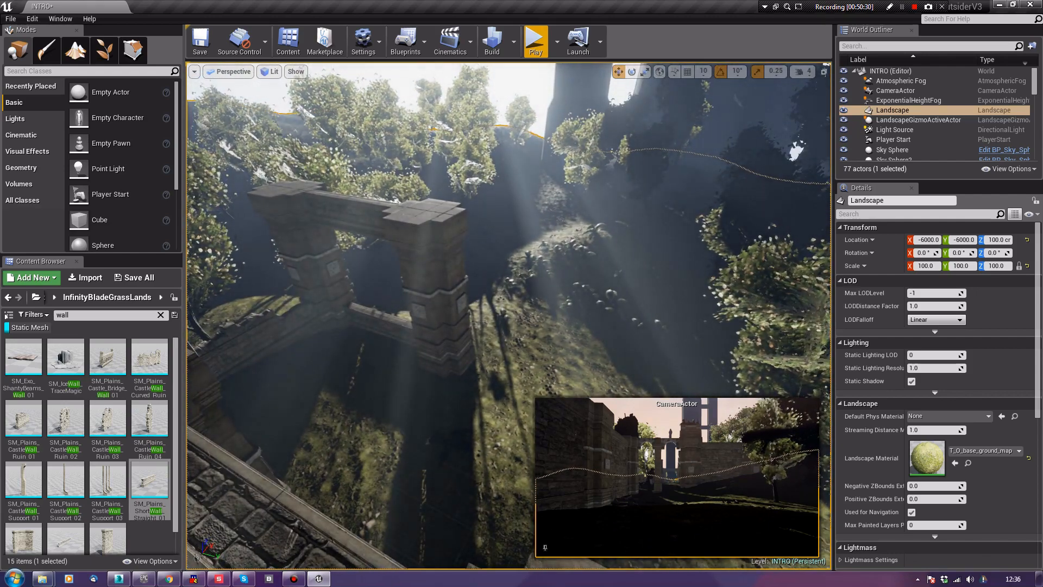
click(352, 215)
ctrl+click(378, 319)
ctrl+click(436, 296)
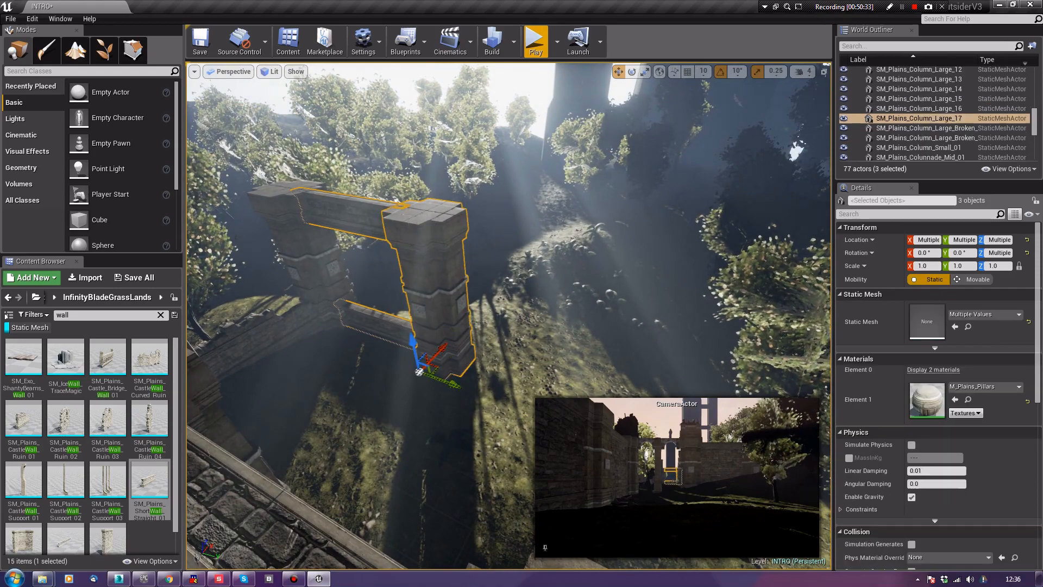
alt+drag(453, 389, 646, 288)
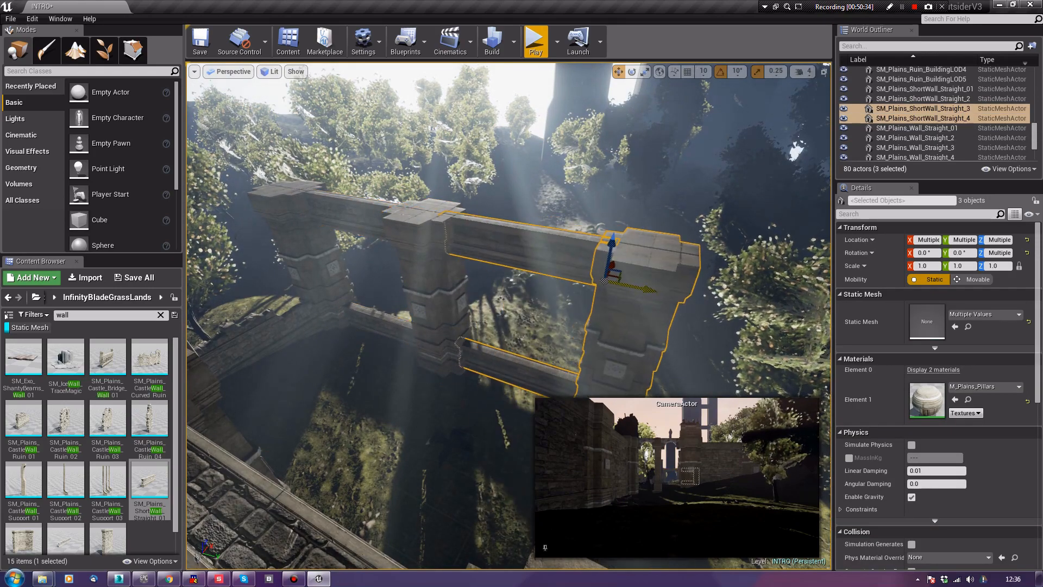
Duplicate the outermost bay's short straight wall straight down to fill the gap above the sloping ground
right_drag(646, 288, 646, 261)
key(q)
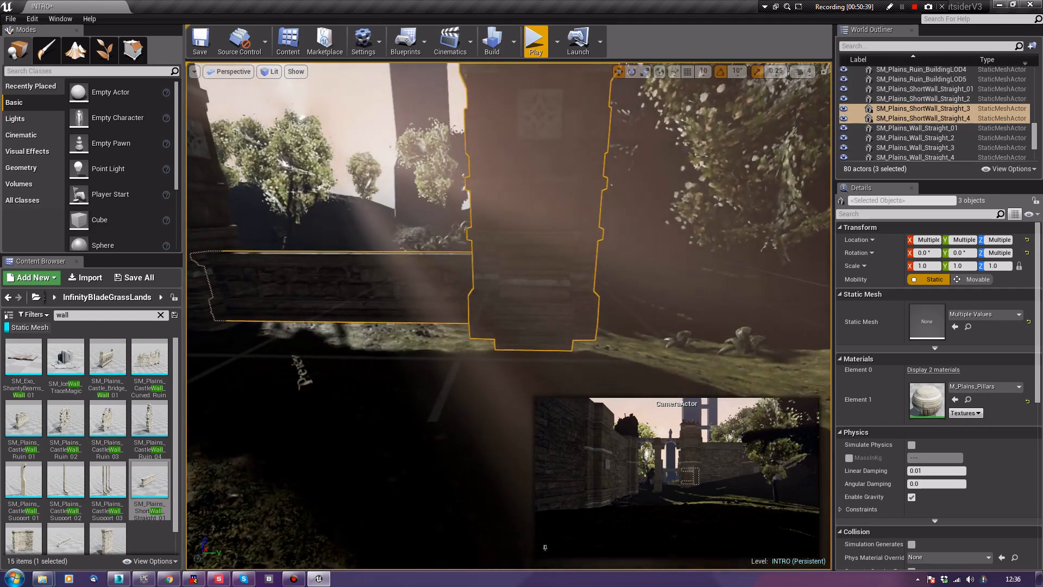
click(374, 288)
shift+drag(484, 294, 484, 326)
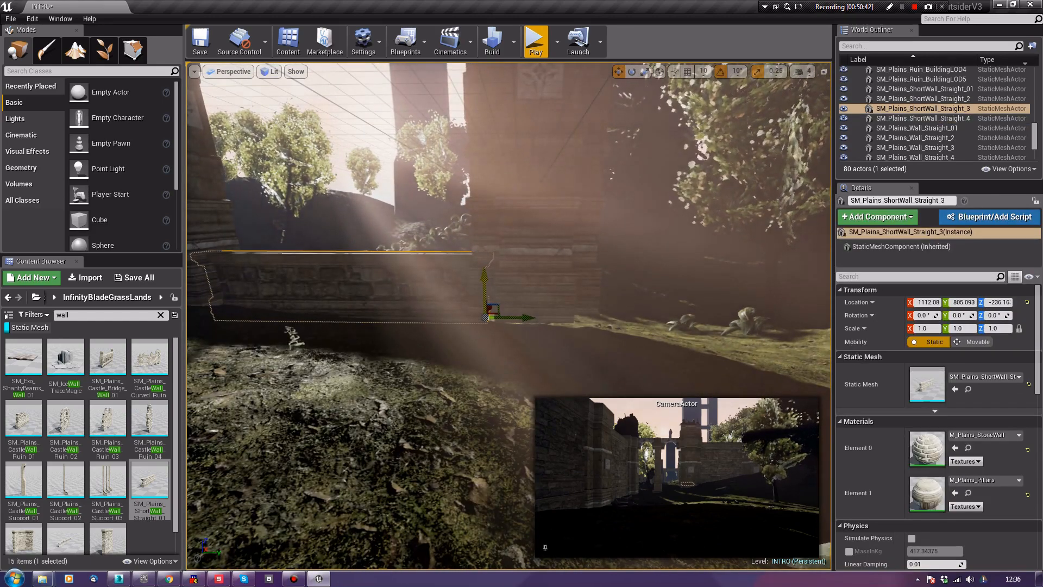
key(ctrl+z)
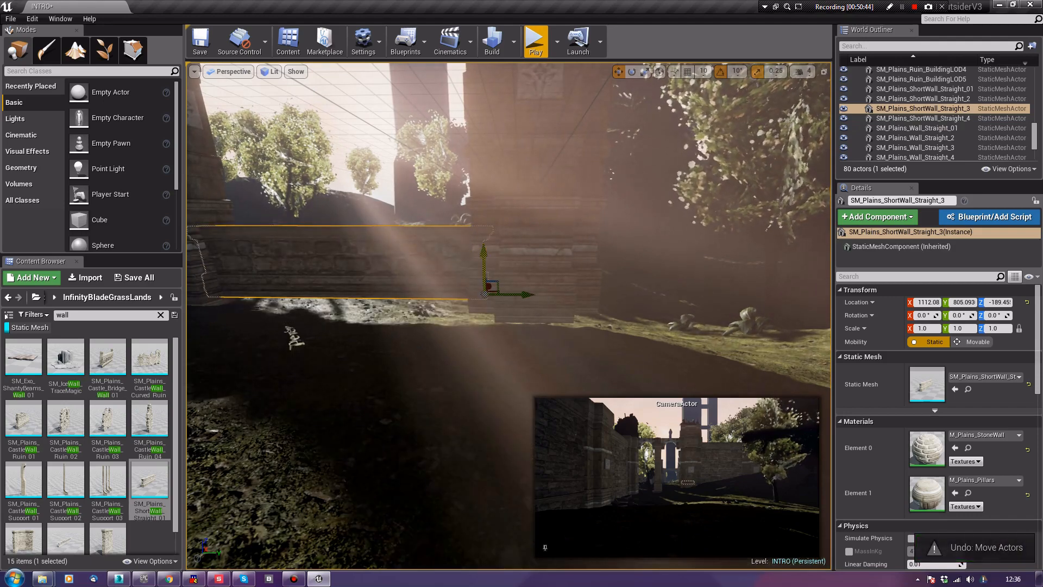
alt+drag(484, 293, 485, 320)
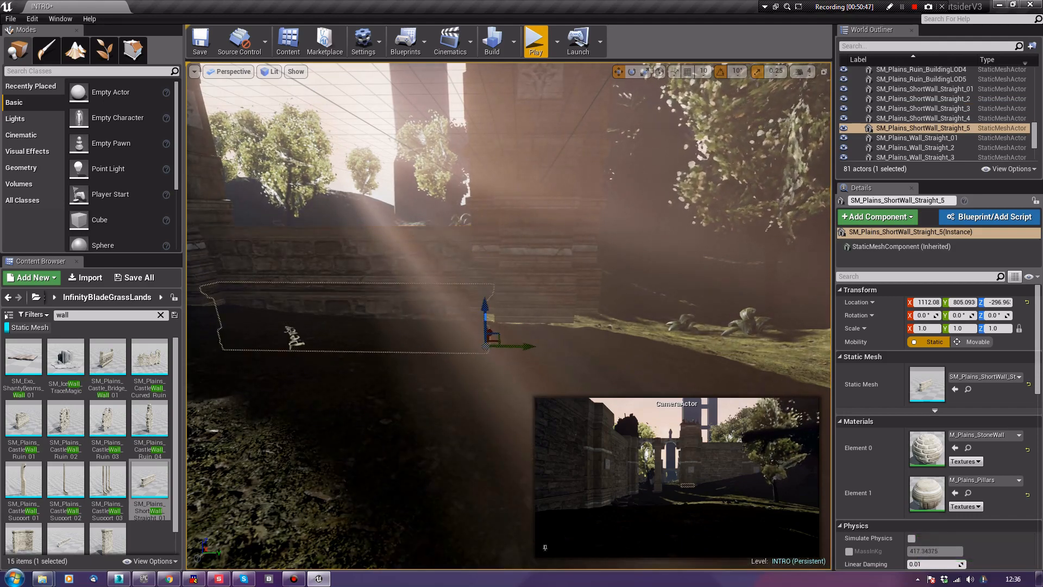
right_drag(485, 320, 494, 307)
Lower the outermost large column into the ground and delete the beam spanning the top of the last bay
click(502, 304)
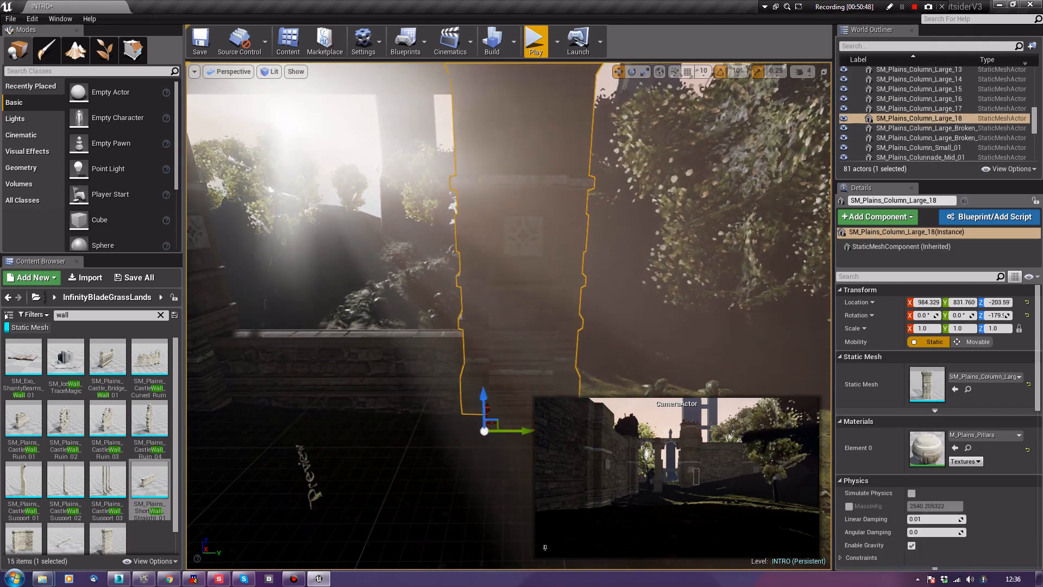
drag(484, 405, 484, 420)
right_drag(483, 420, 485, 273)
click(485, 273)
key(Delete)
Duplicate the short straight wall upward in the outer bay and in the neighbouring bay to make both low walls taller
click(456, 421)
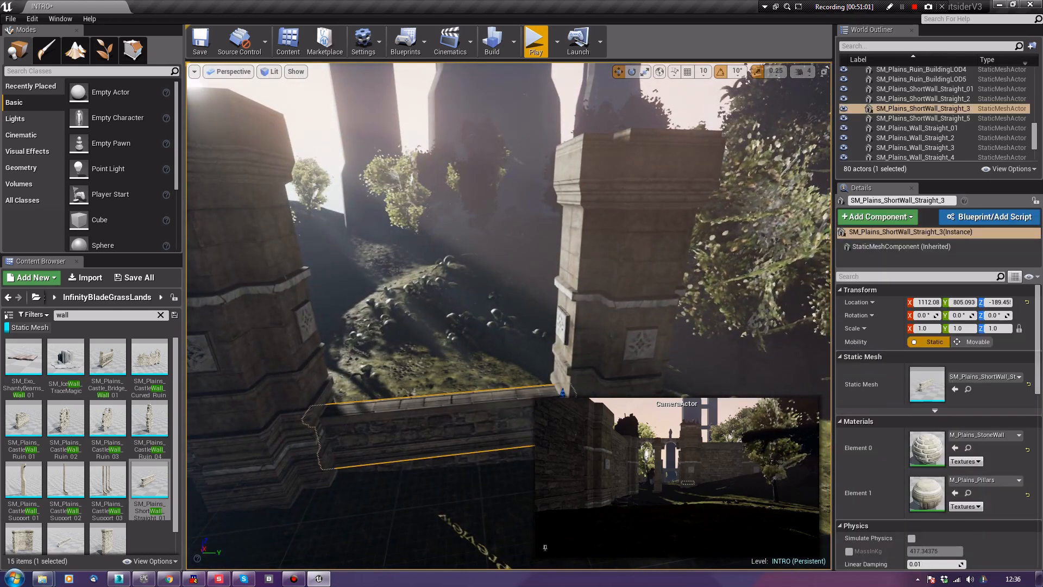
alt+drag(566, 391, 563, 363)
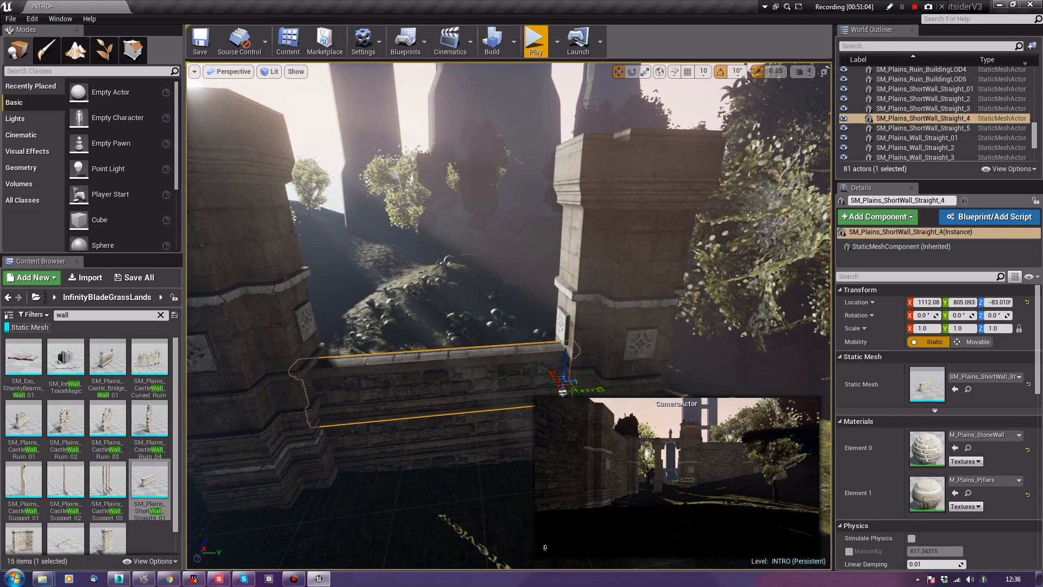
right_drag(485, 273, 485, 272)
click(391, 421)
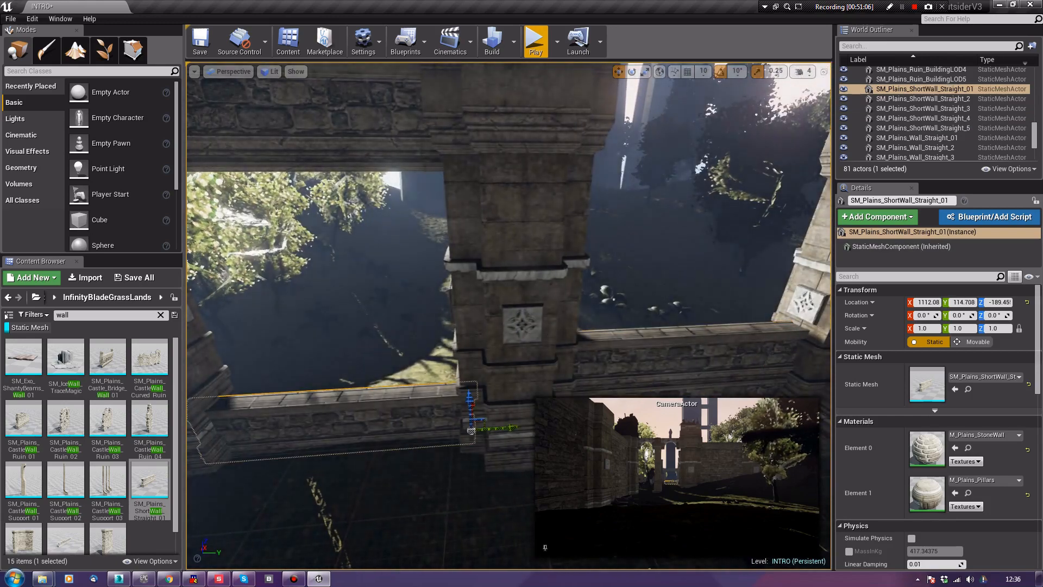
alt+drag(471, 429, 474, 365)
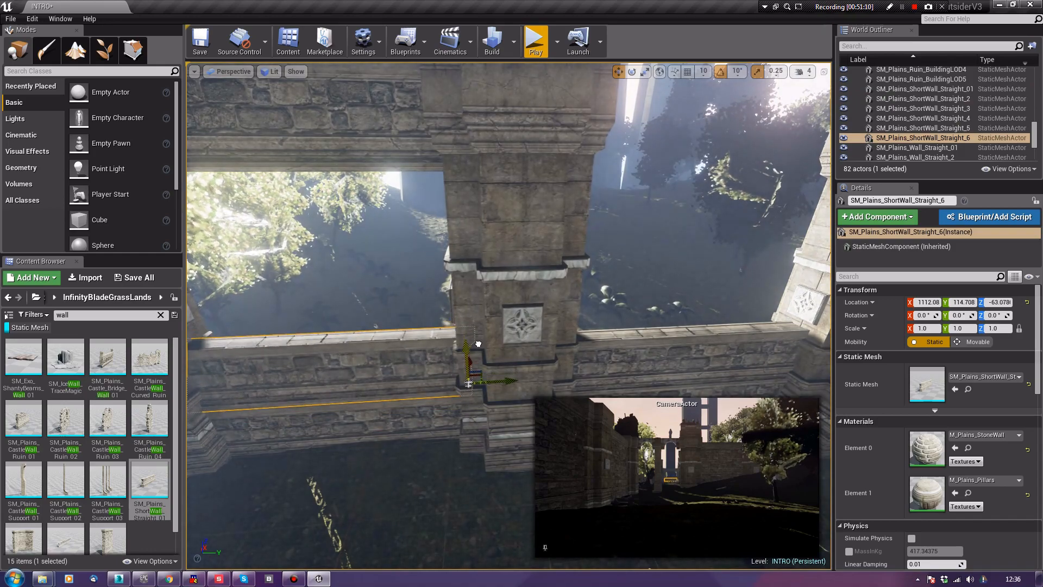
click(375, 327)
Duplicate the corner large column to the free end of the adjoining brick wall and sink it into the ground
right_drag(376, 326, 375, 326)
click(673, 244)
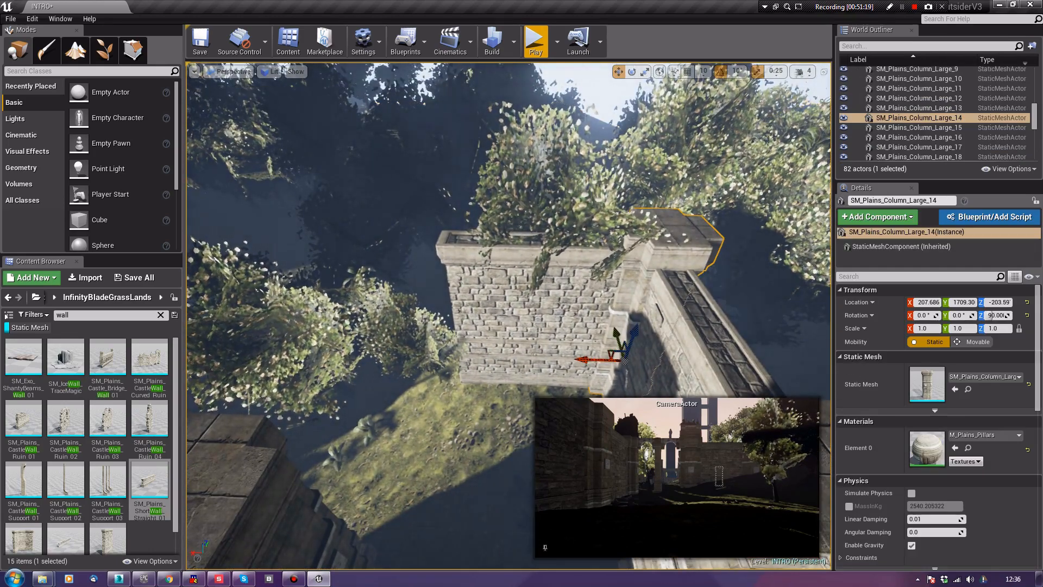
alt+drag(587, 359, 418, 362)
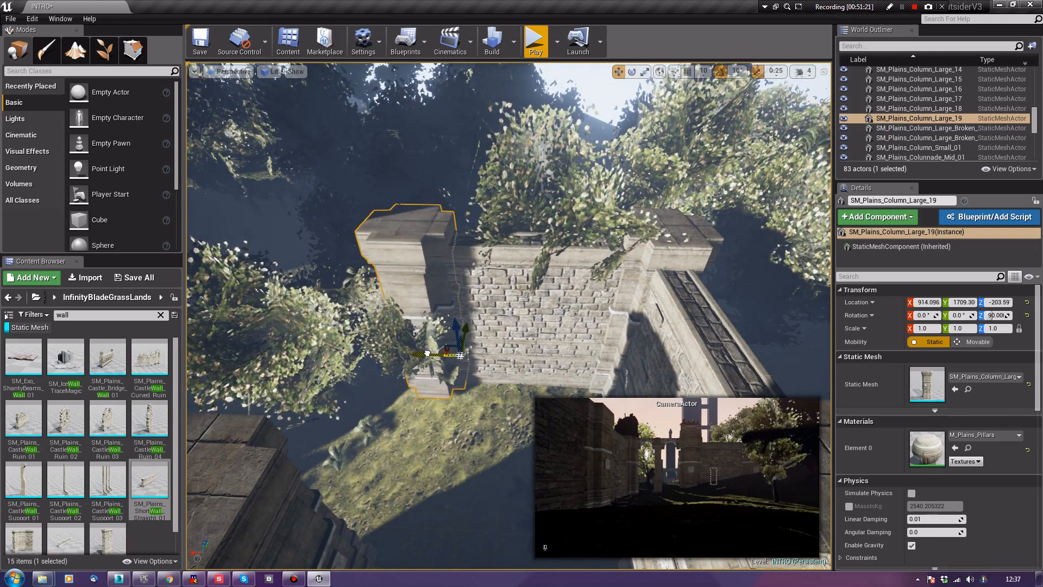
click(427, 354)
click(460, 356)
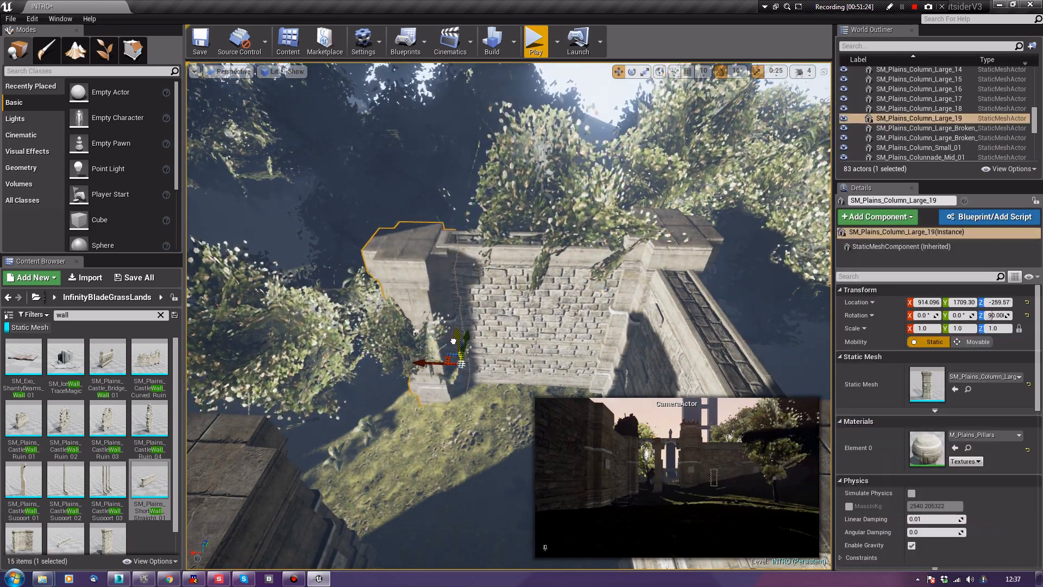
Delete the wall section and end column that turn outward from the corner near the landscape's edge
click(413, 456)
right_drag(413, 456, 204, 389)
right_drag(477, 282, 550, 368)
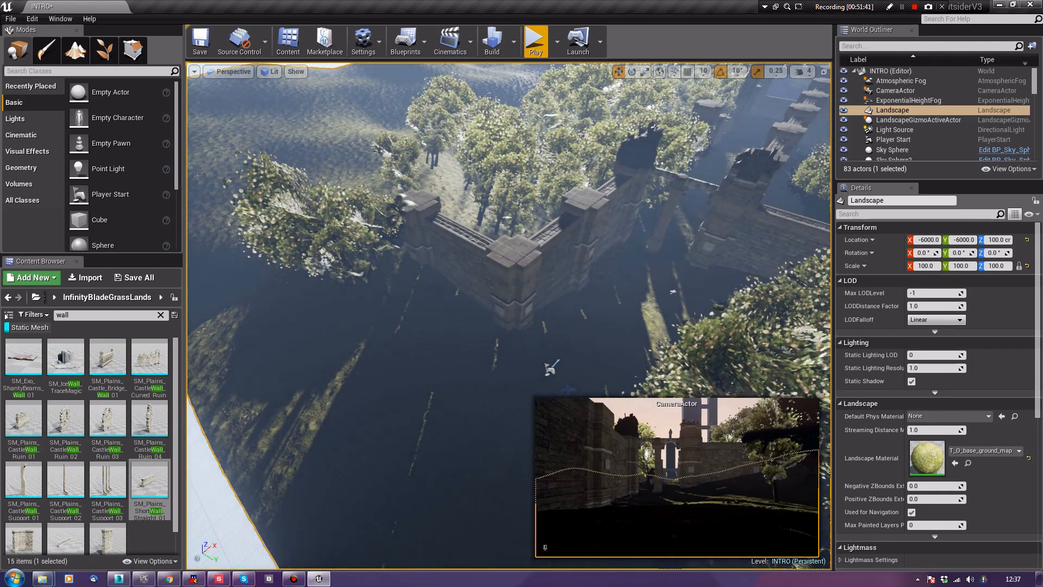
click(464, 260)
ctrl+click(420, 234)
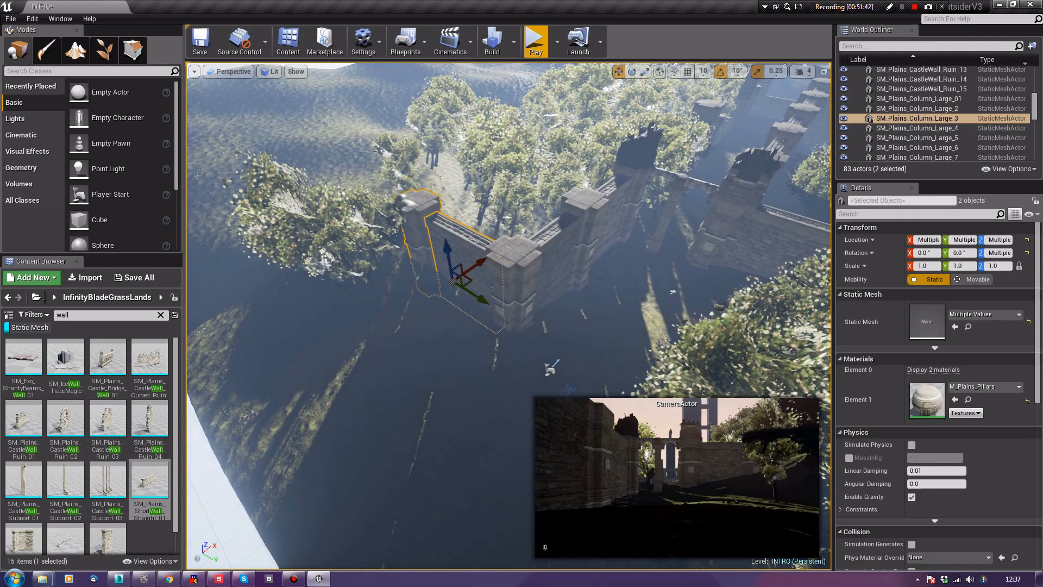
key(Delete)
Duplicate the last straight wall and its large column together to extend the long wall by one section
click(553, 265)
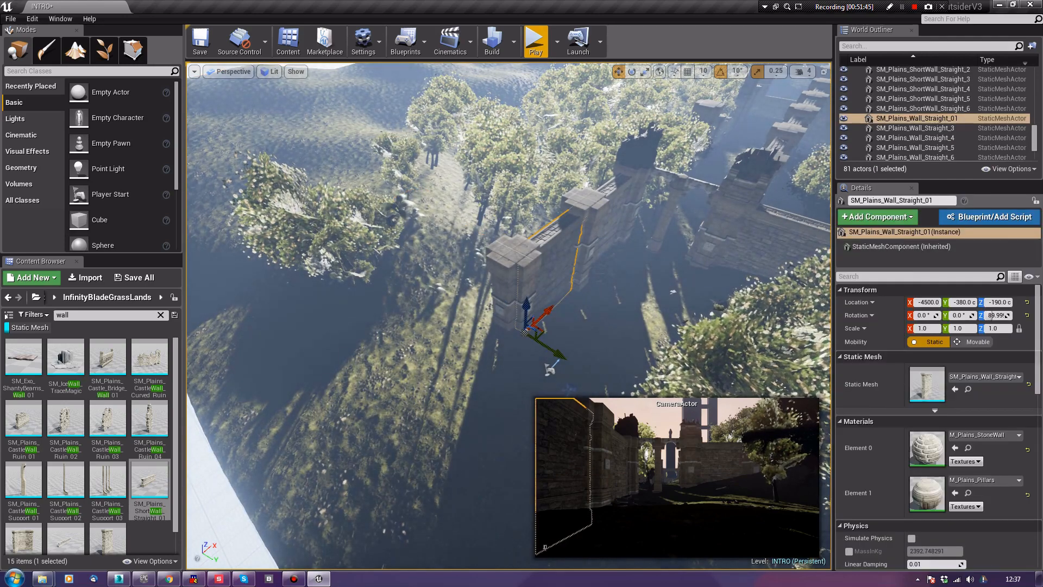
ctrl+click(518, 294)
drag(538, 303, 465, 376)
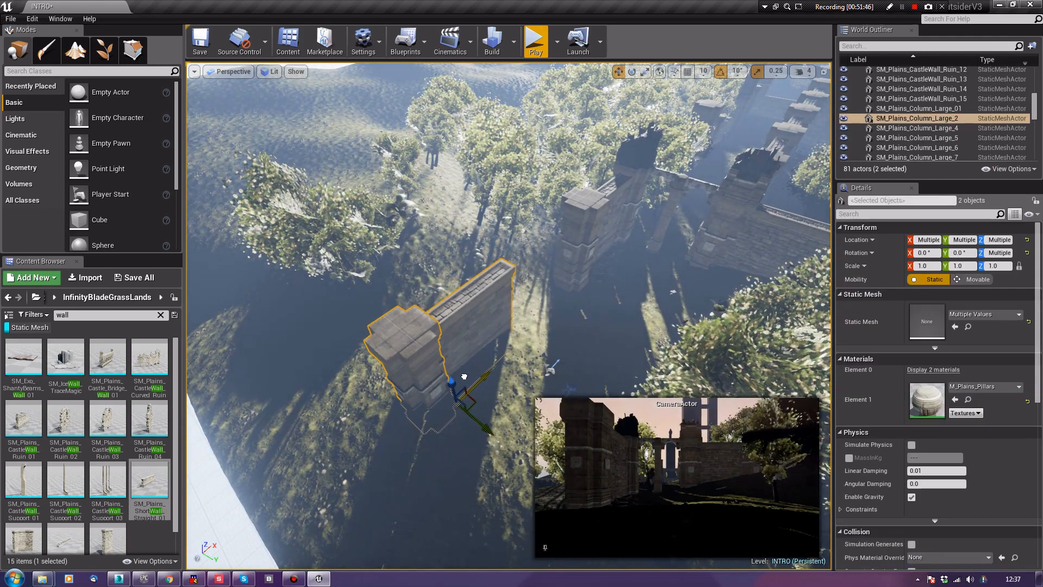
key(ctrl+z)
alt+drag(538, 303, 454, 375)
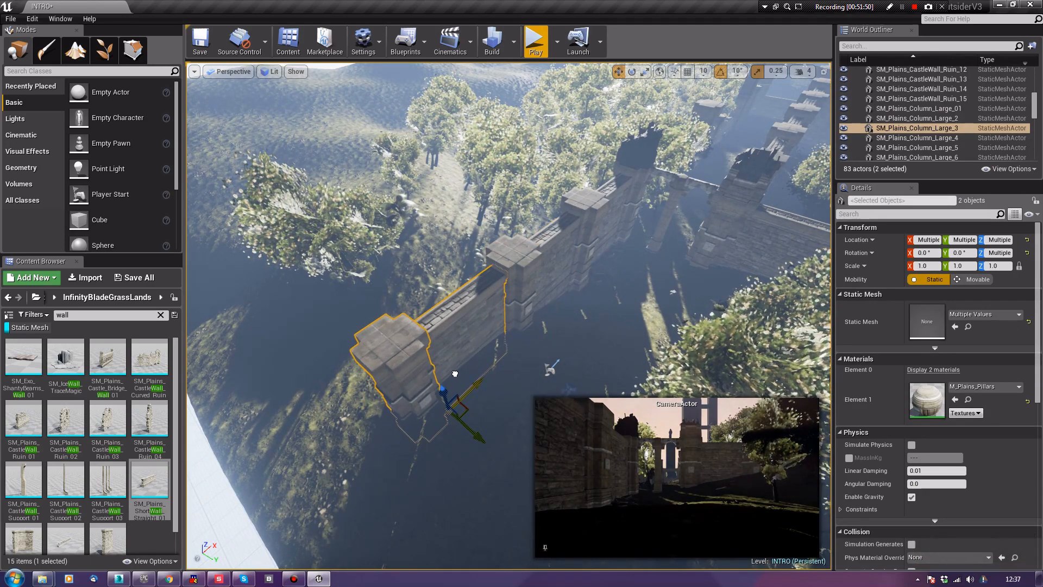
Make a rotated copy of the end wall and column to turn a right-angled corner across the courtyard
right_drag(454, 375, 462, 439)
key(e)
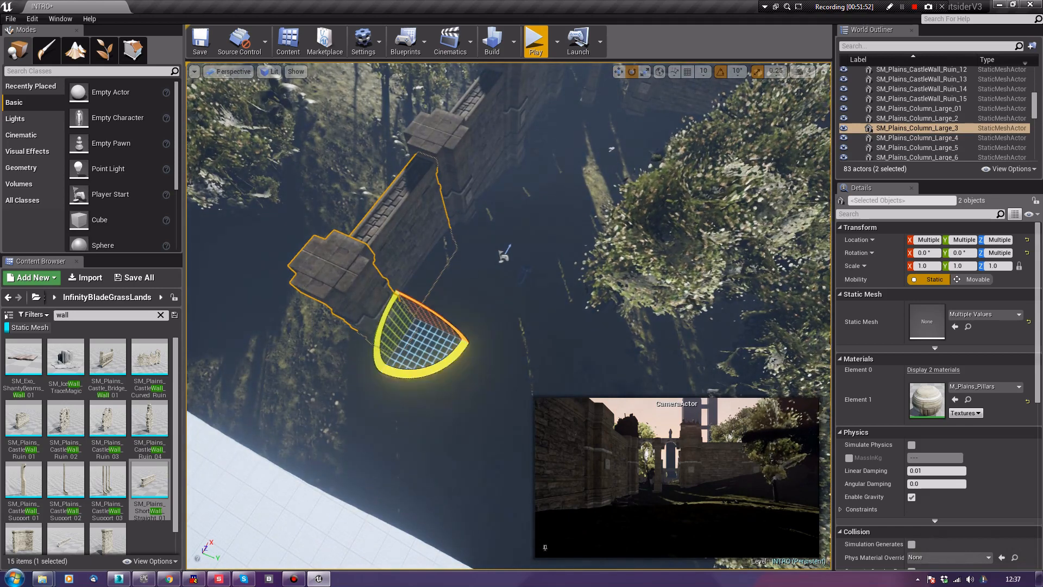
alt+drag(447, 368, 520, 375)
key(w)
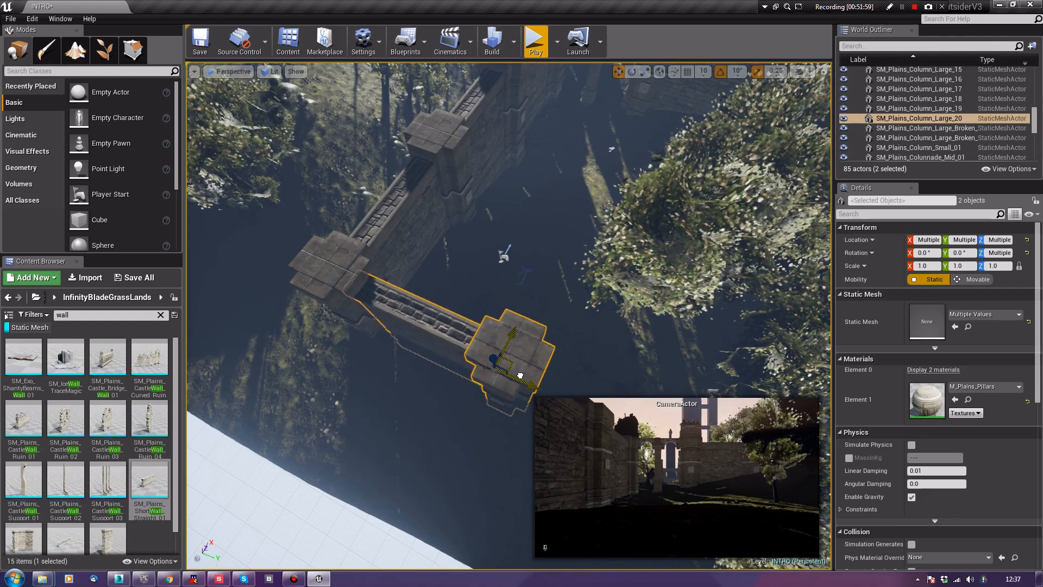
Duplicate the rotated wall and column once more along the same line to lengthen the closing wall
key(s)
right_drag(510, 348, 585, 346)
alt+drag(473, 336, 552, 340)
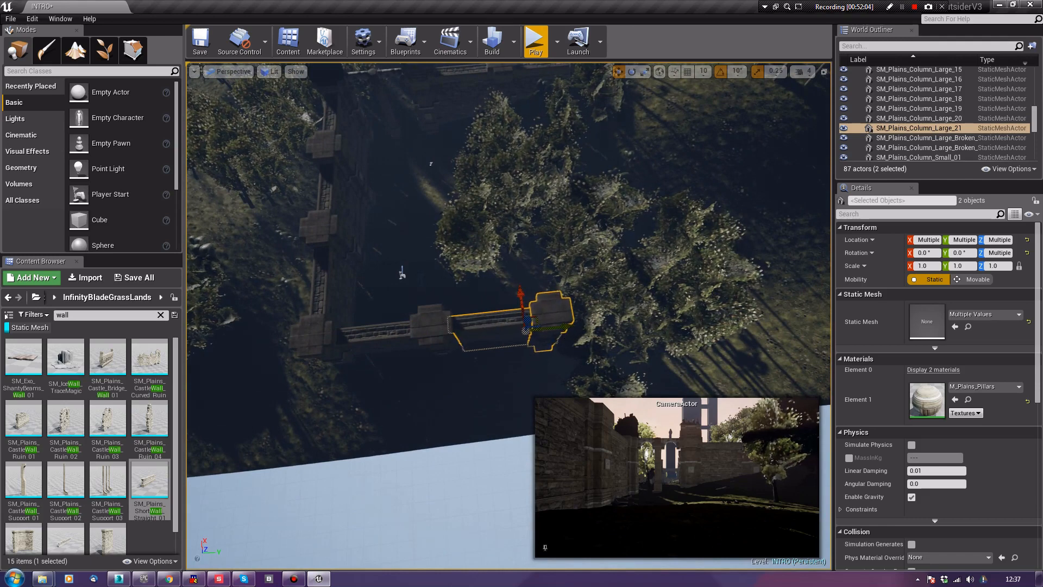
click(401, 273)
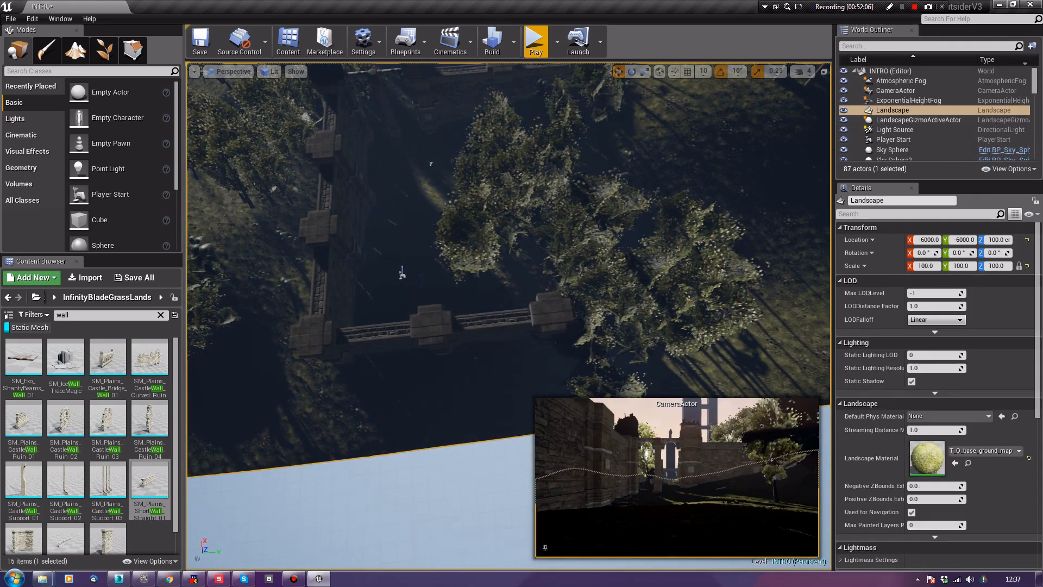
Play the level and run the character through the ruins to check the walls, then stop the simulation
click(535, 42)
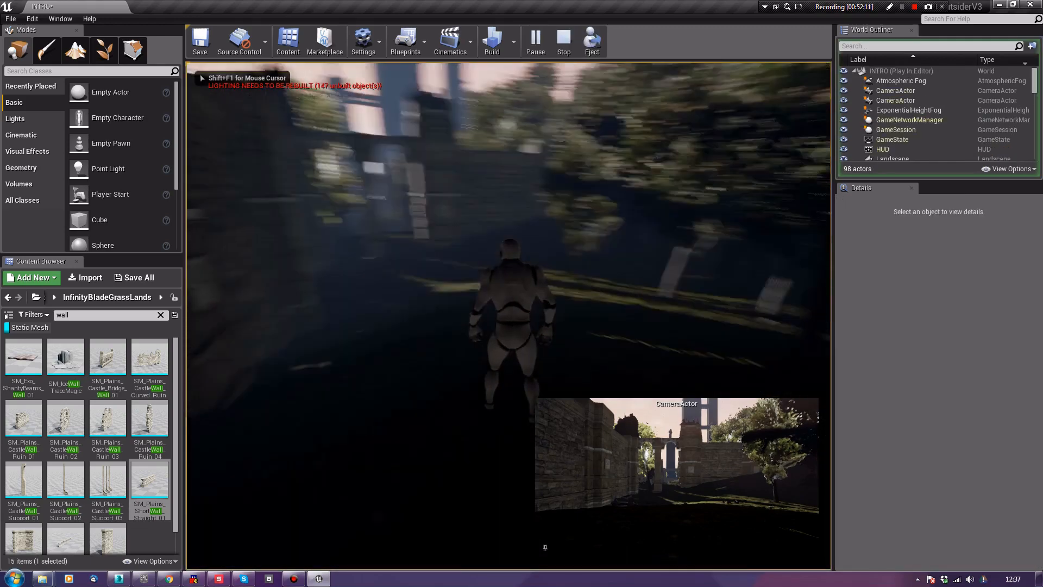
key(w)
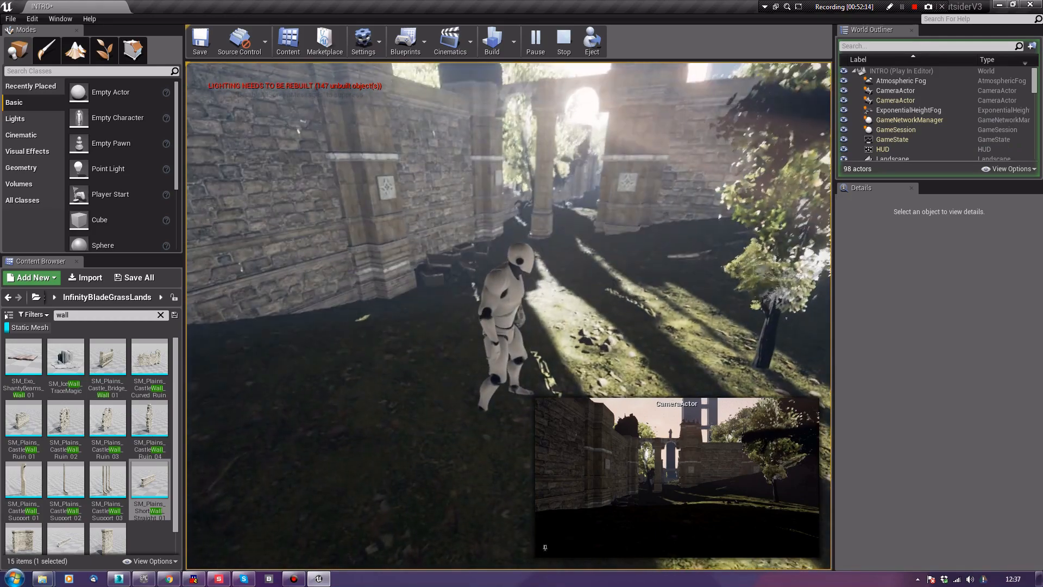
key(w)
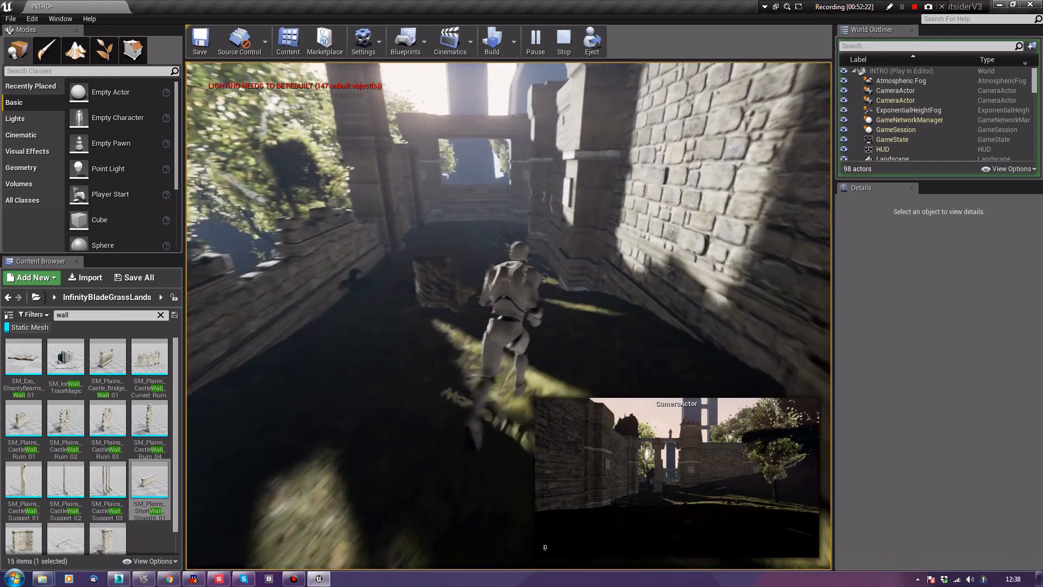
key(Escape)
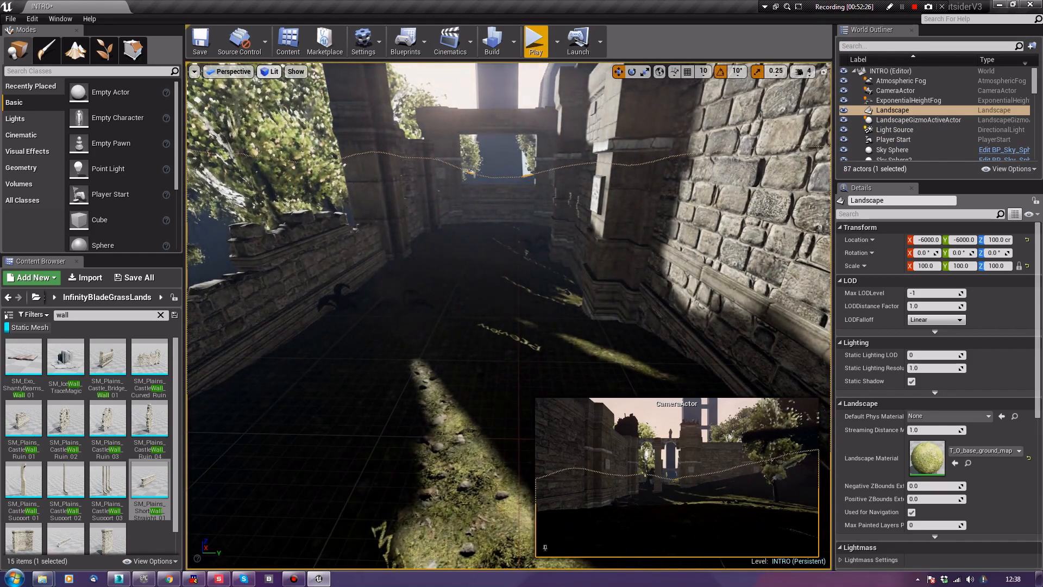
Switch the viewport to Unlit shading and unpin the camera preview
click(270, 72)
click(285, 106)
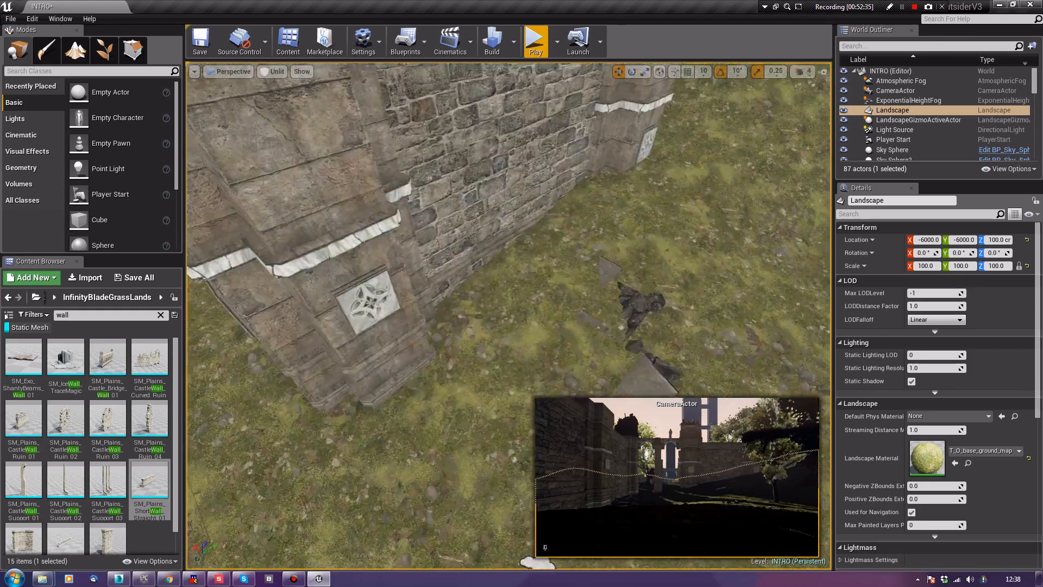
right_drag(509, 315, 409, 246)
key(s)
key(s)
click(545, 547)
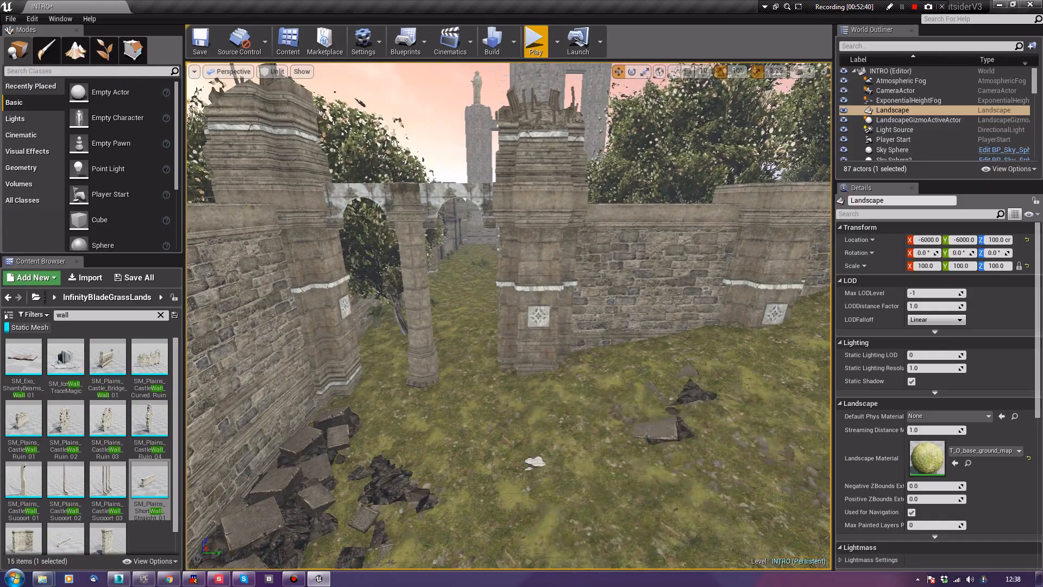
Add a Lightmass Importance Volume to the level beside the ruined walls
right_drag(522, 435, 508, 494)
key(s)
key(e)
key(s)
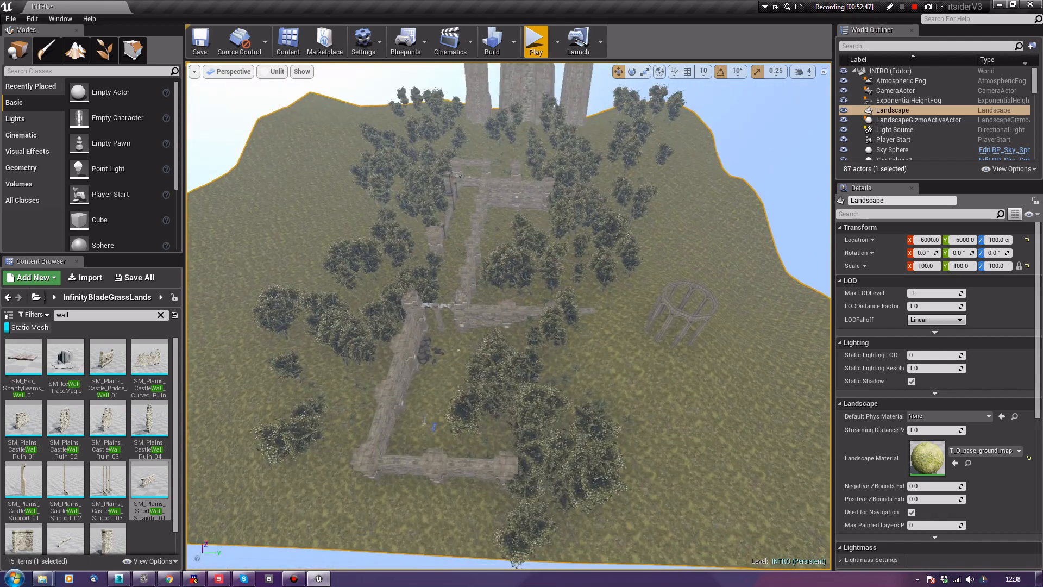
click(27, 151)
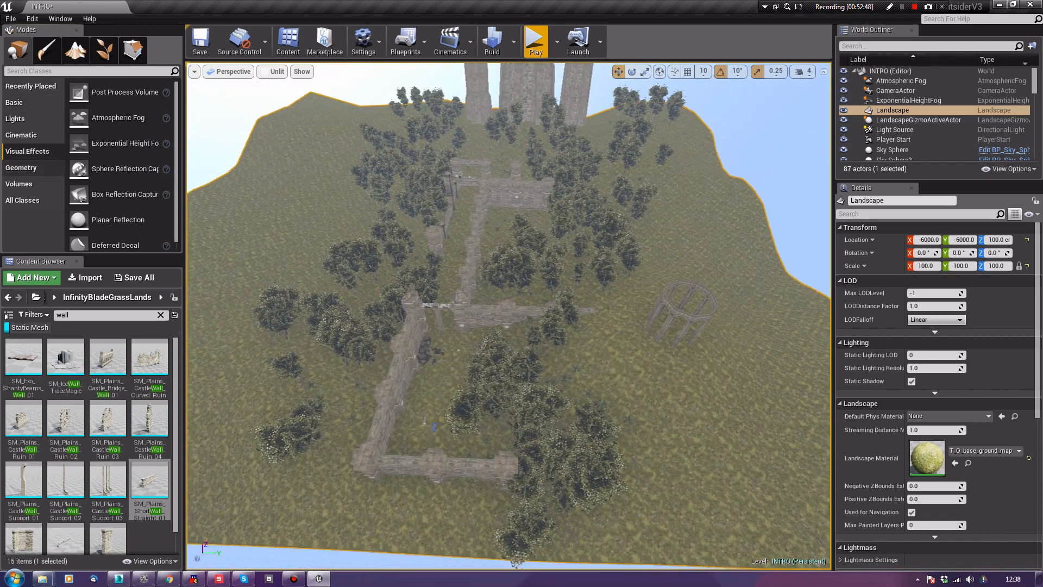
click(19, 184)
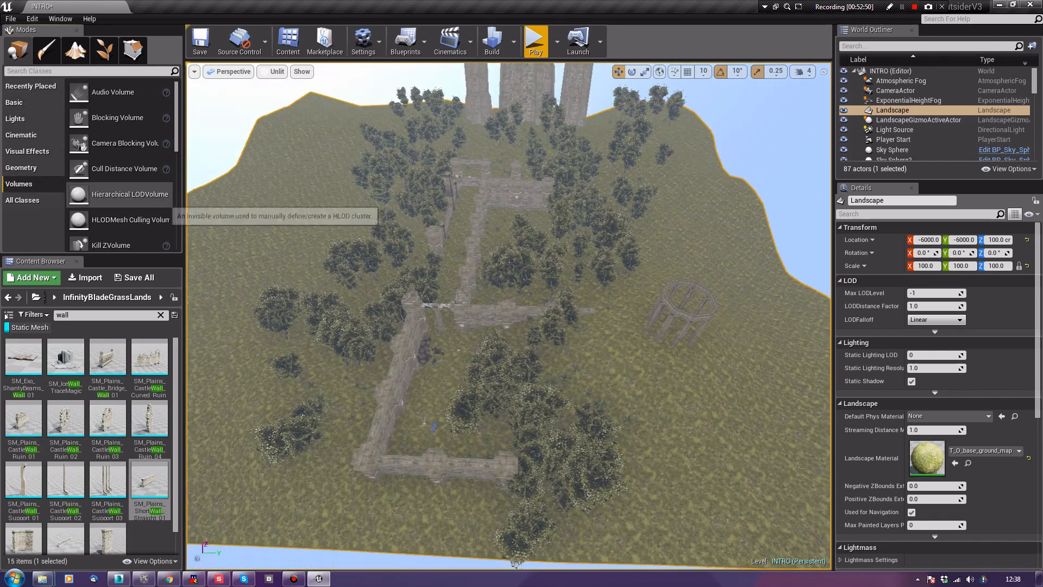
scroll(122, 174, down, 4)
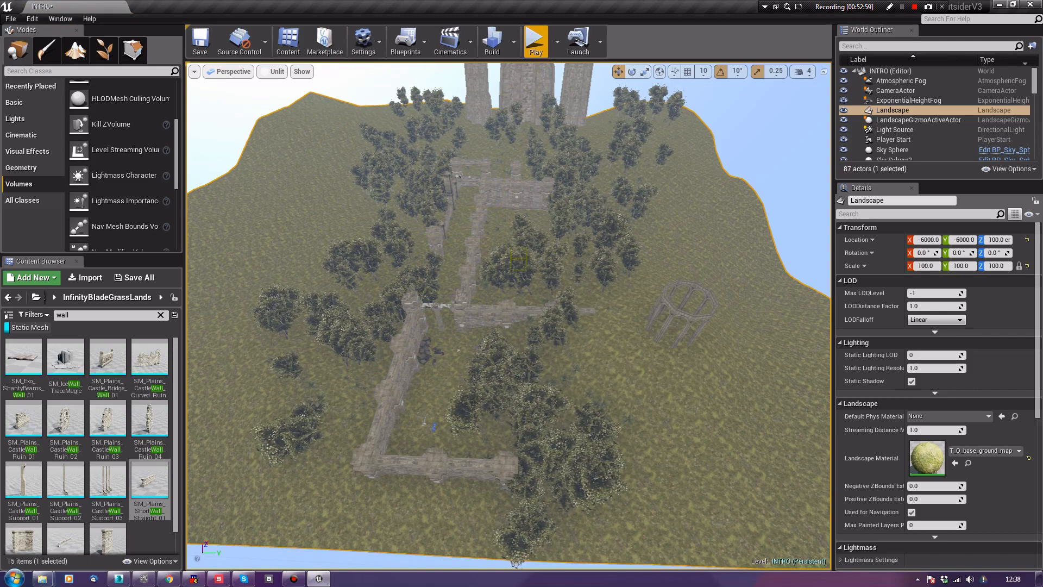
drag(518, 259, 385, 315)
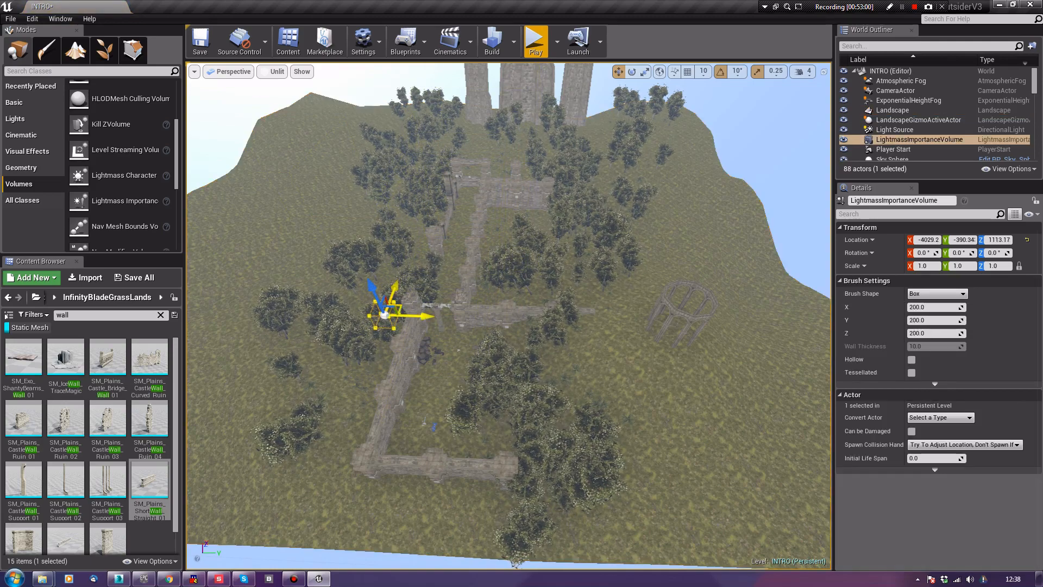
Scale the Lightmass Importance Volume to 42.25 × 9.5 × 13 and move it over the ruins to about X -1214, Y 541
right_drag(509, 326, 344, 220)
key(space)
key(space)
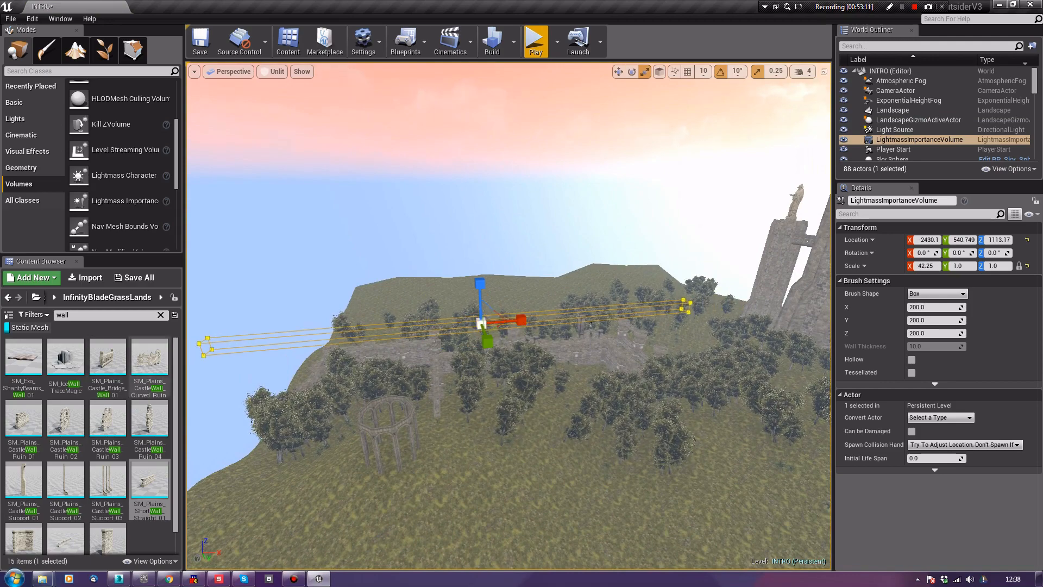
right_drag(590, 323, 570, 387)
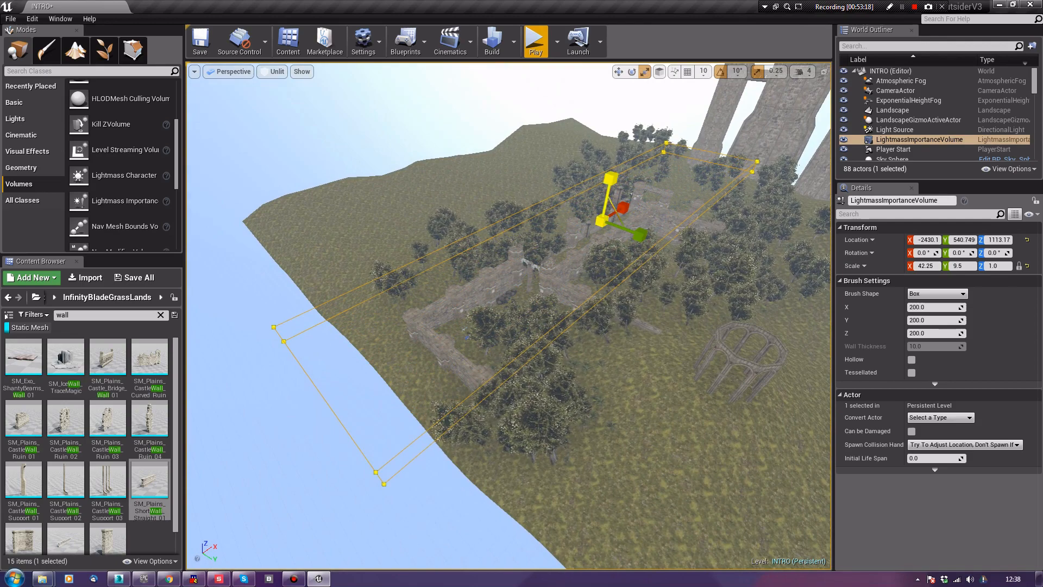
drag(611, 178, 615, 150)
right_drag(615, 150, 636, 103)
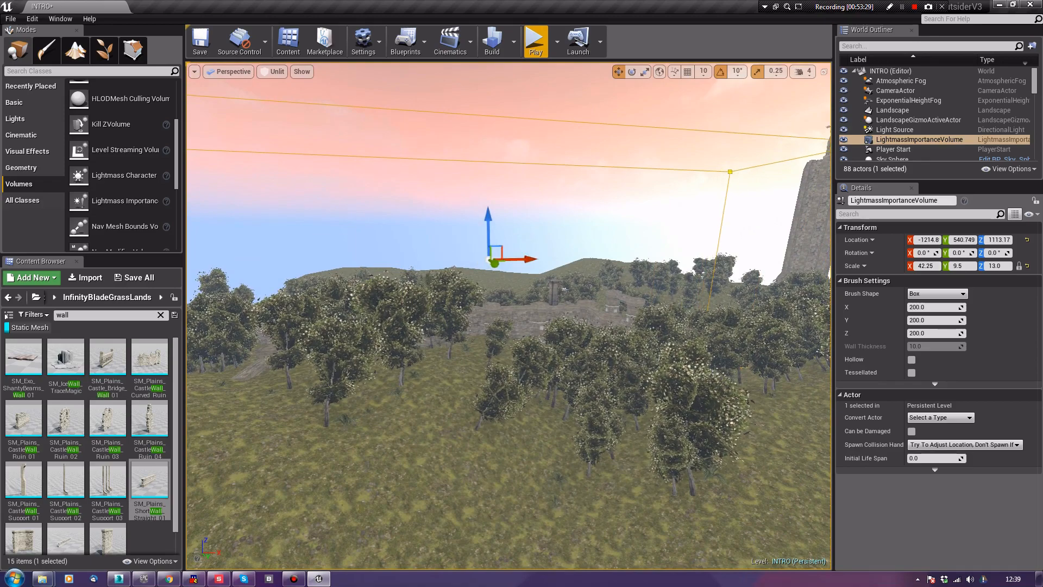
Widen the Lightmass Importance Volume to an X scale of 57.5 and shift it along X to about 11.6 to enclose the landscape
right_drag(508, 315, 470, 296)
key(space)
key(space)
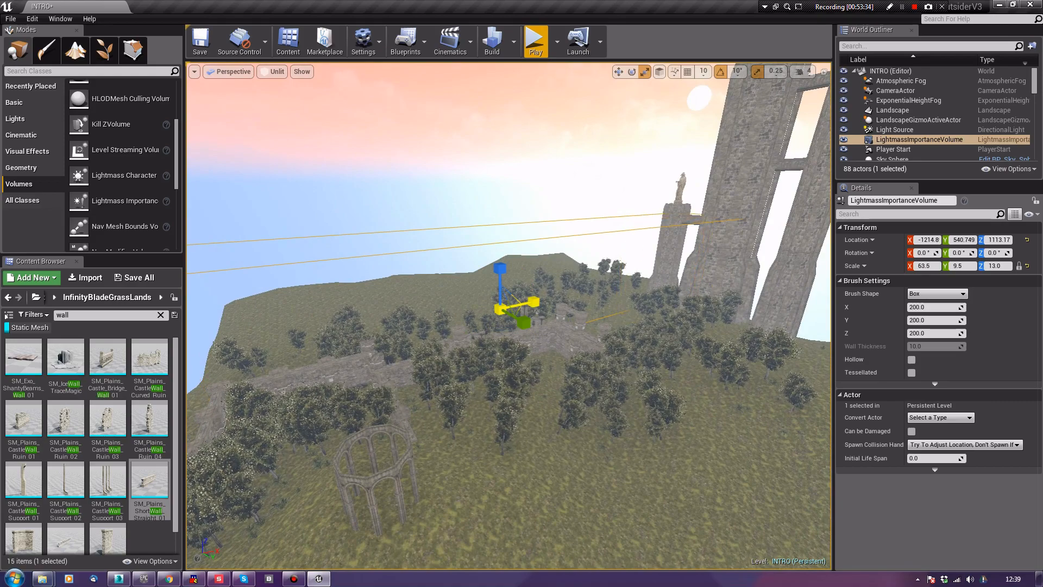
right_drag(508, 315, 465, 331)
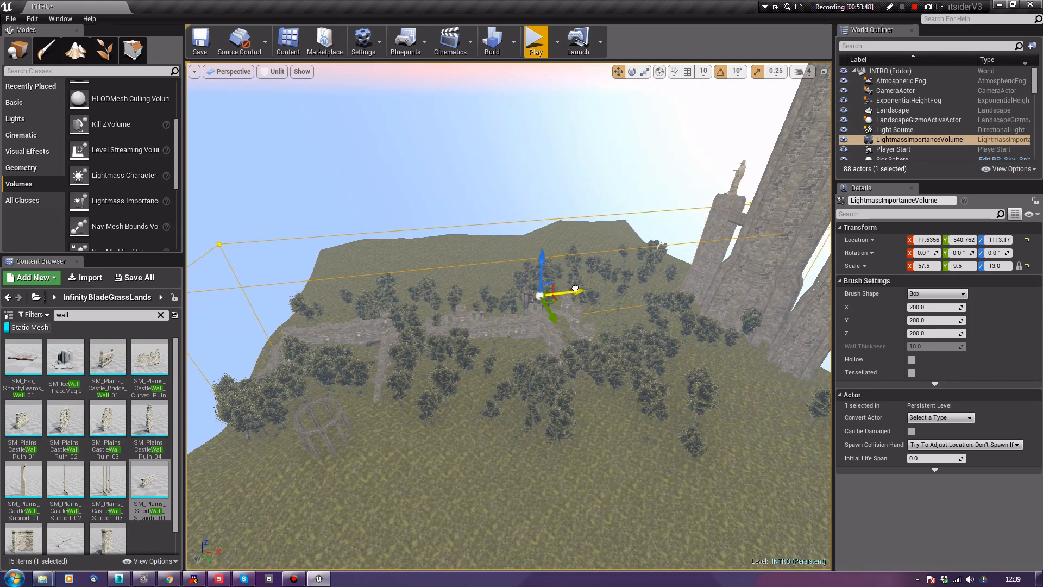
click(647, 131)
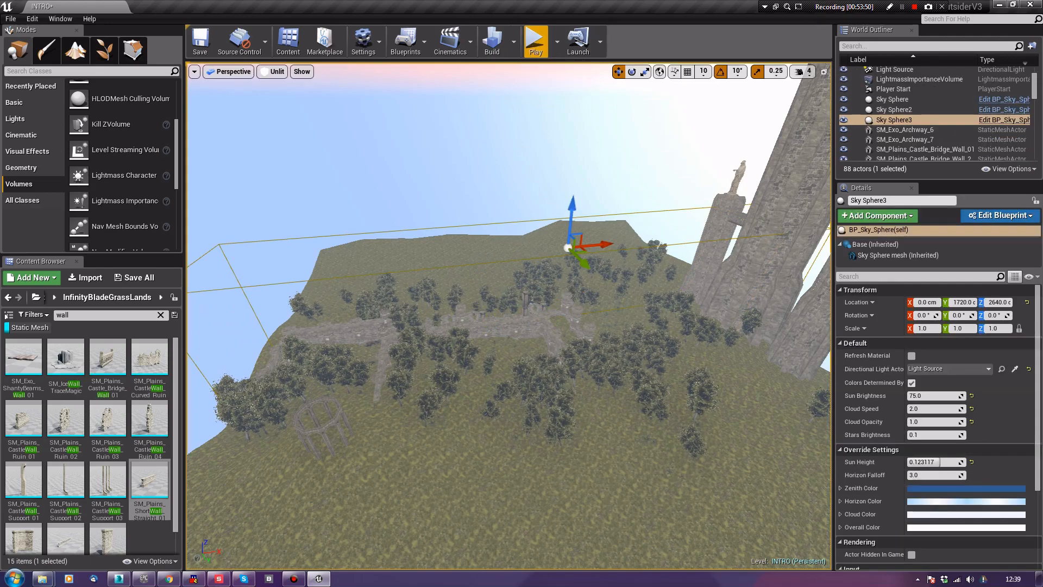
Briefly play and stop the level, and switch the viewport shading back to Lit
click(535, 41)
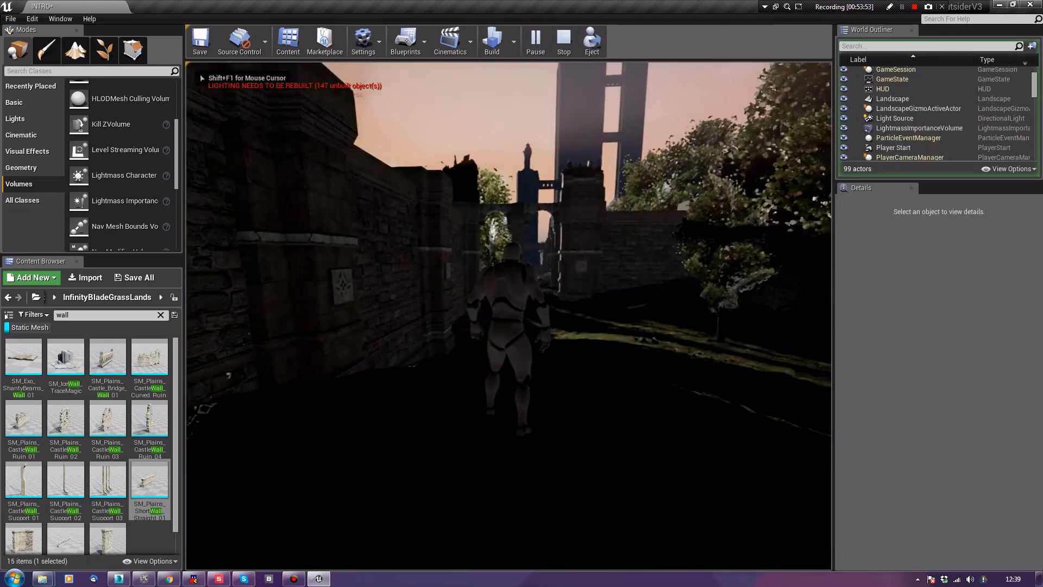
key(Escape)
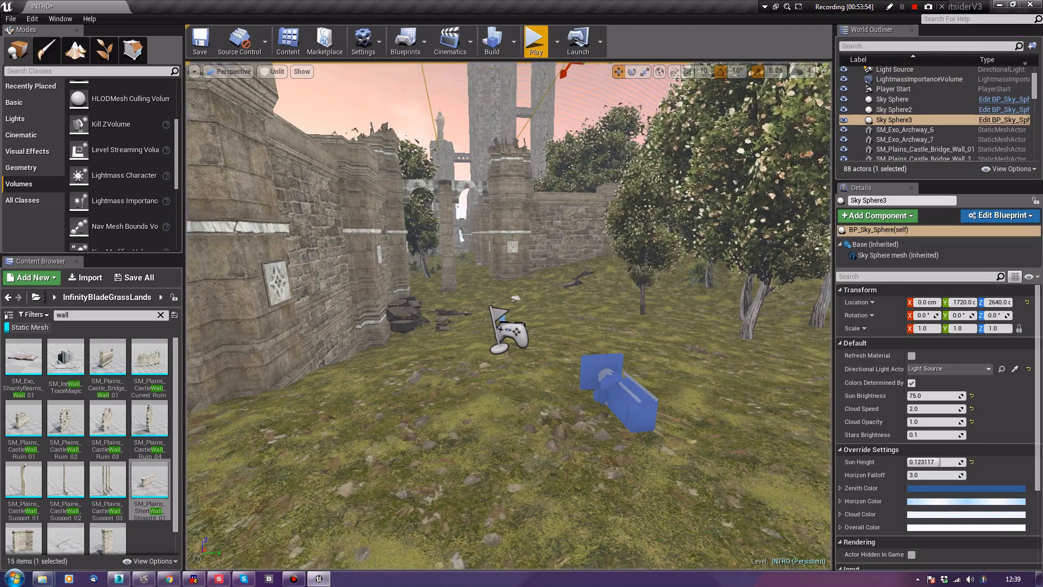
click(275, 71)
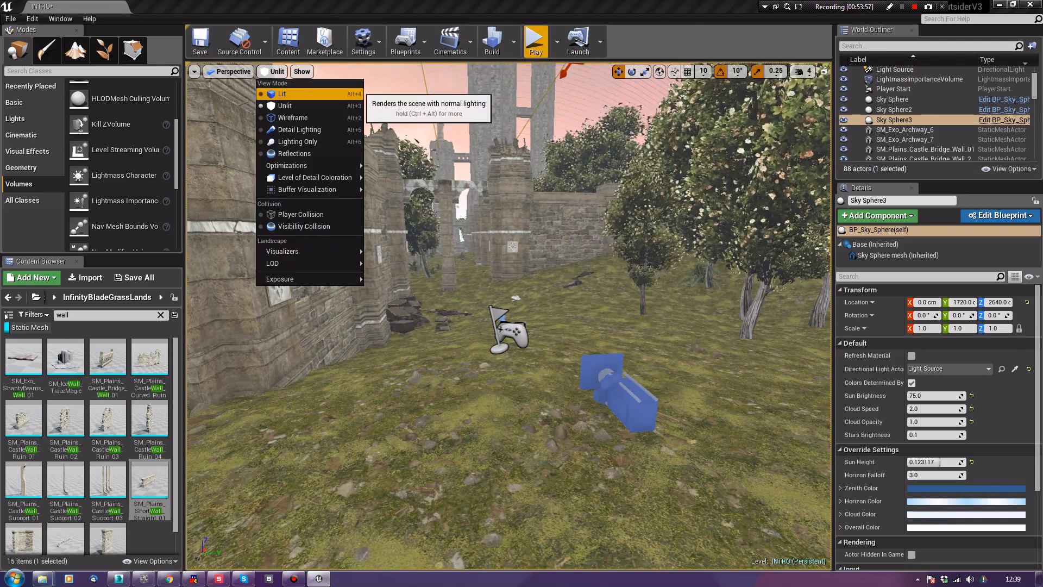
click(283, 95)
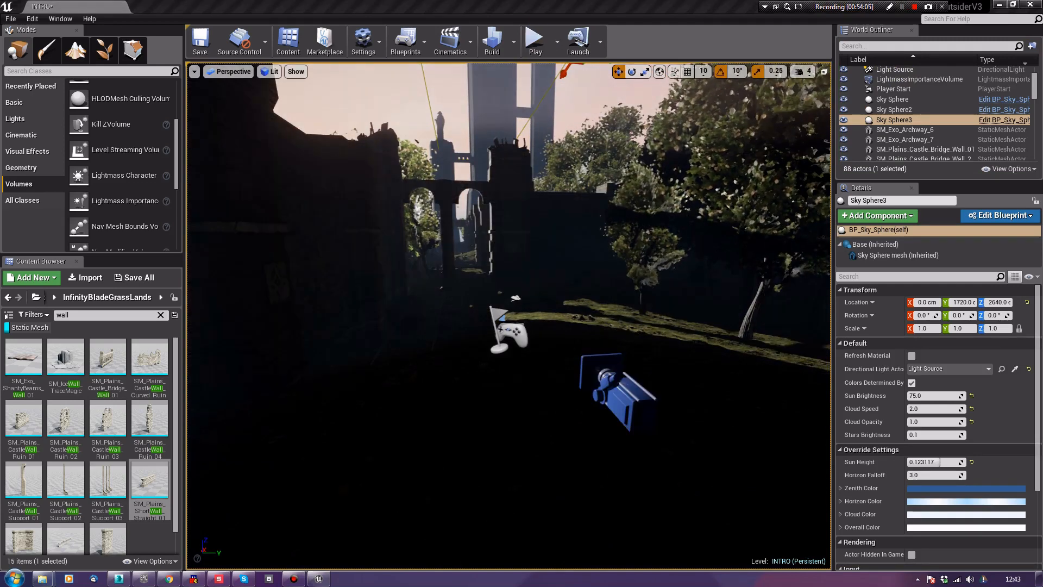
Play the level and run the character through the ruins and forest to inspect the lighting and shadows, then stop the simulation
key(alt+p)
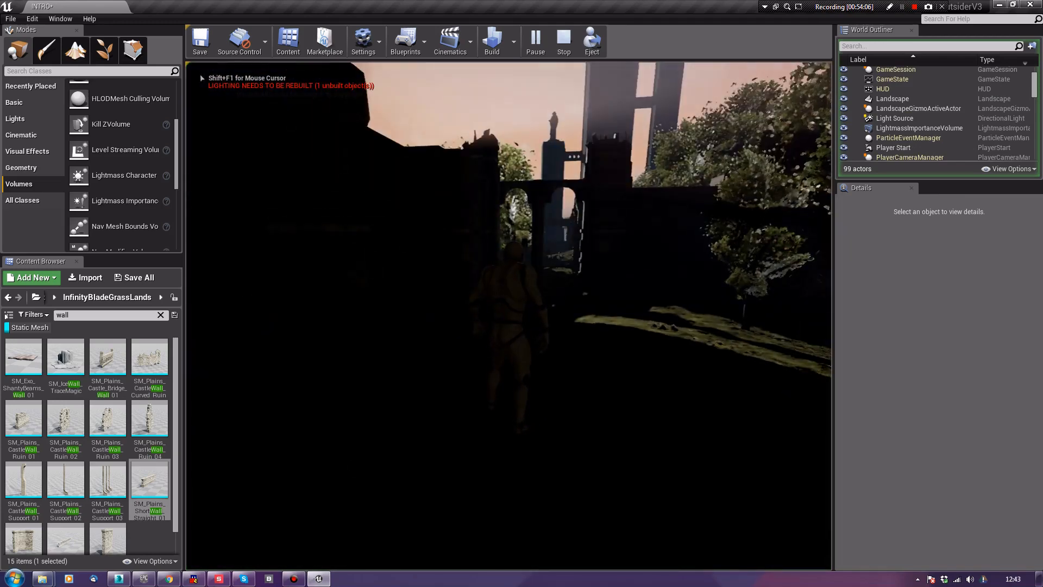
key(w)
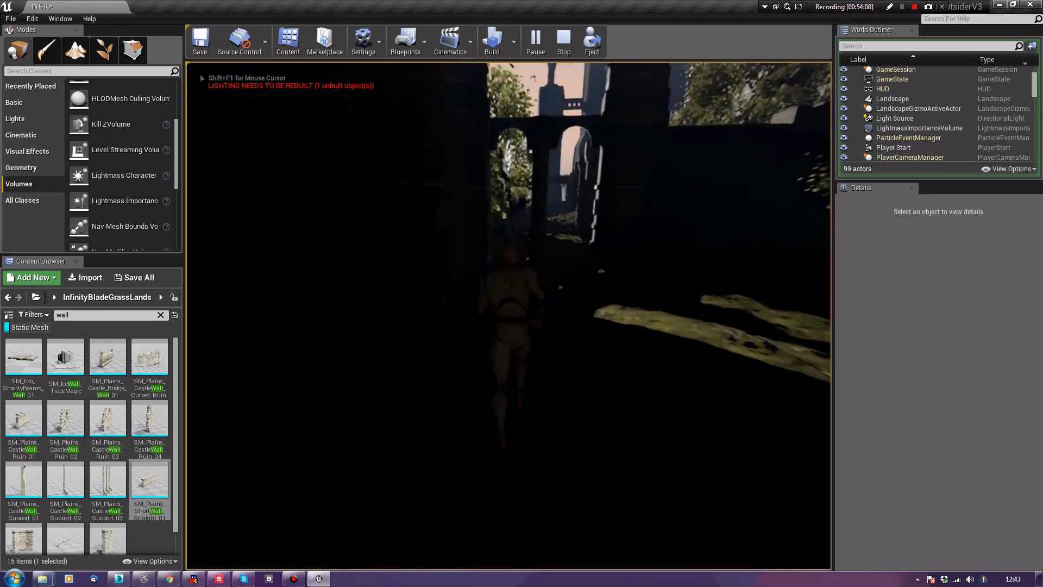
key(w)
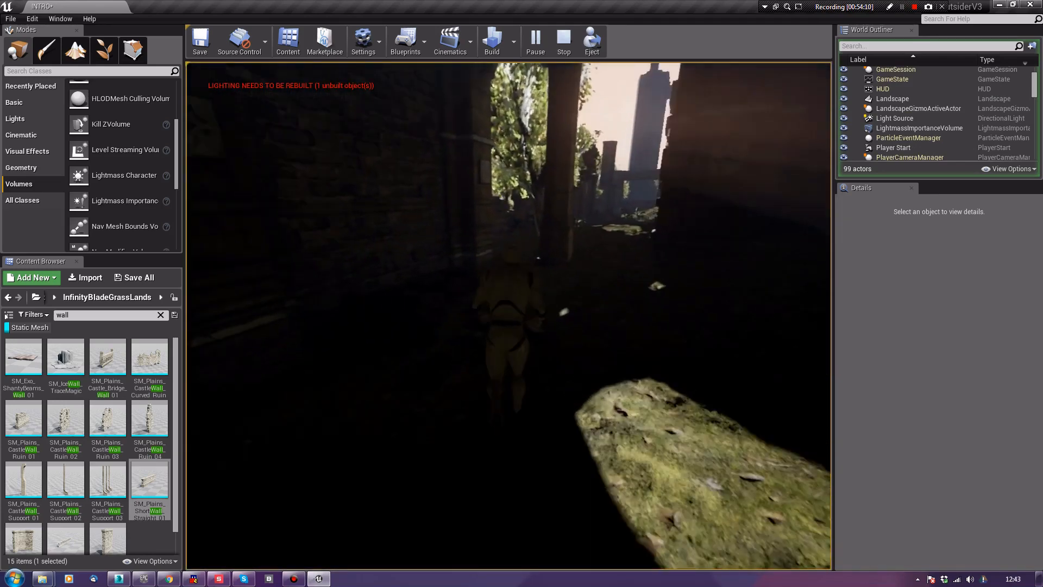
key(w)
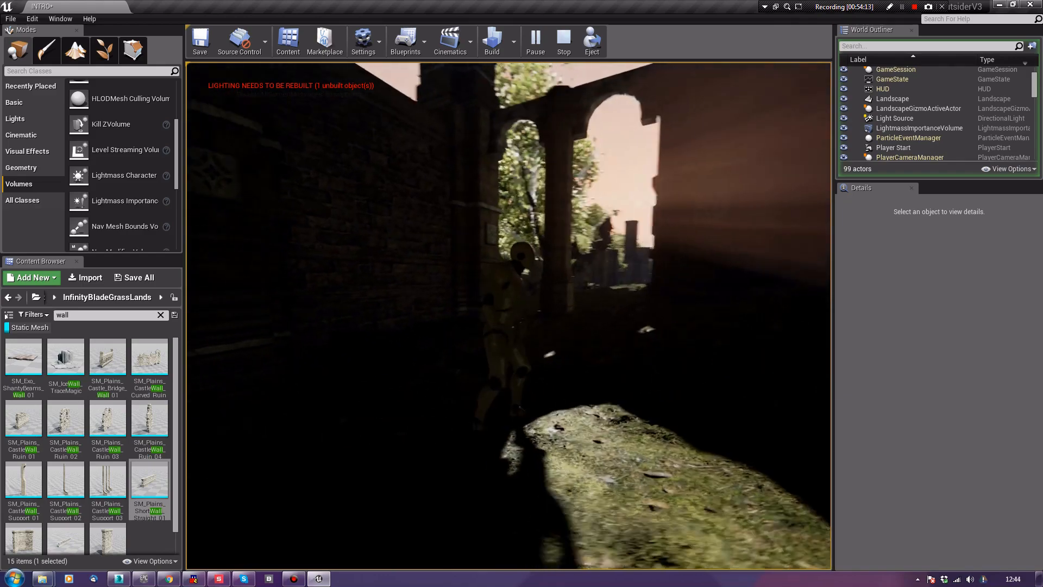
key(w)
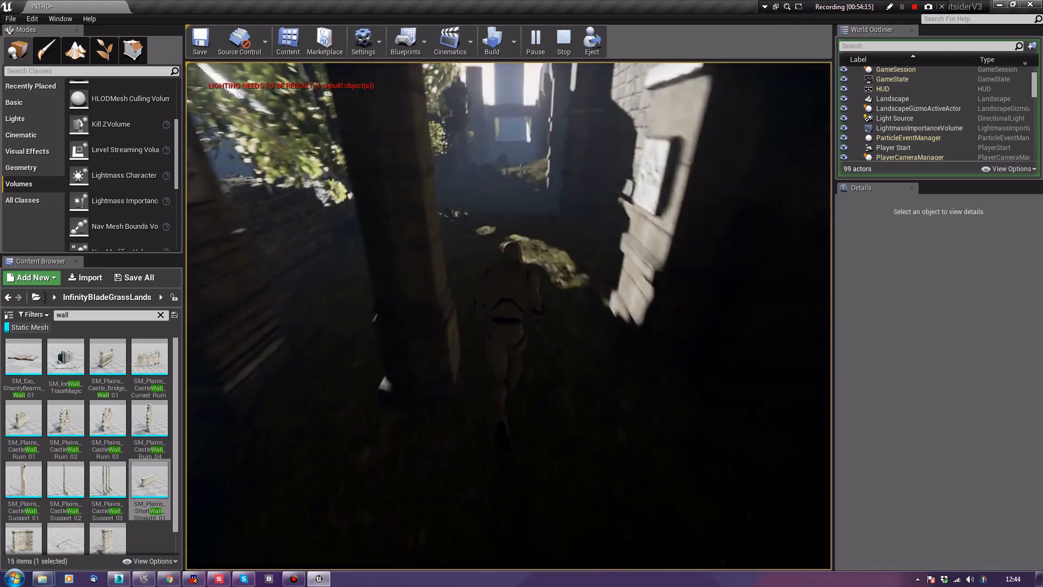
key(w)
key(w)
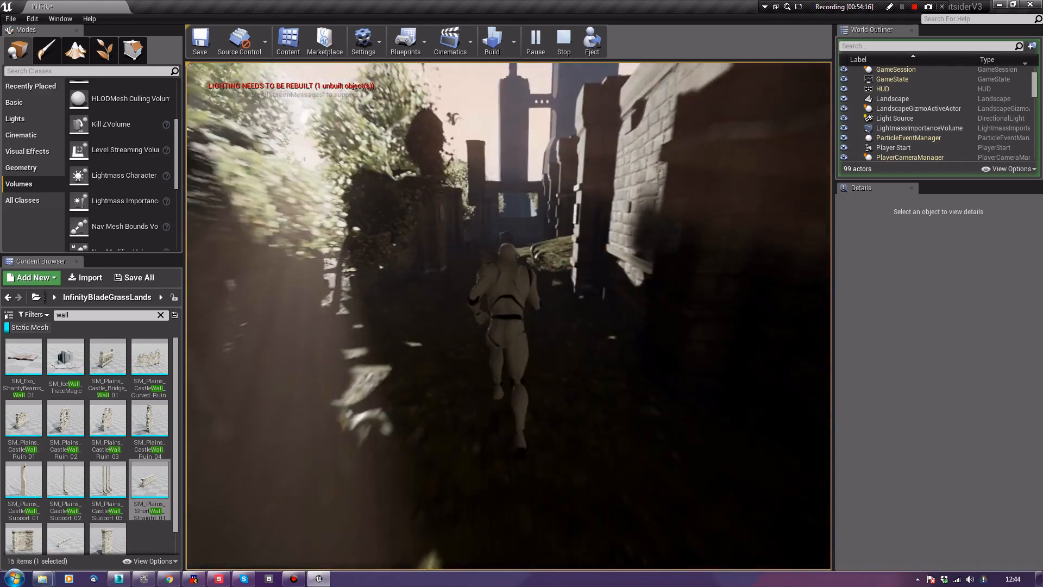
key(w)
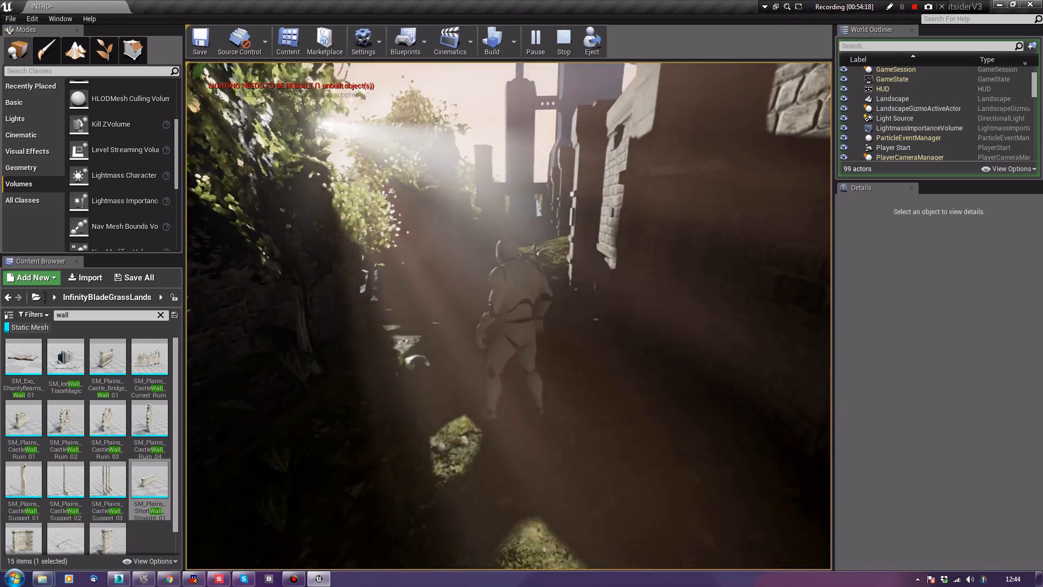
key(w)
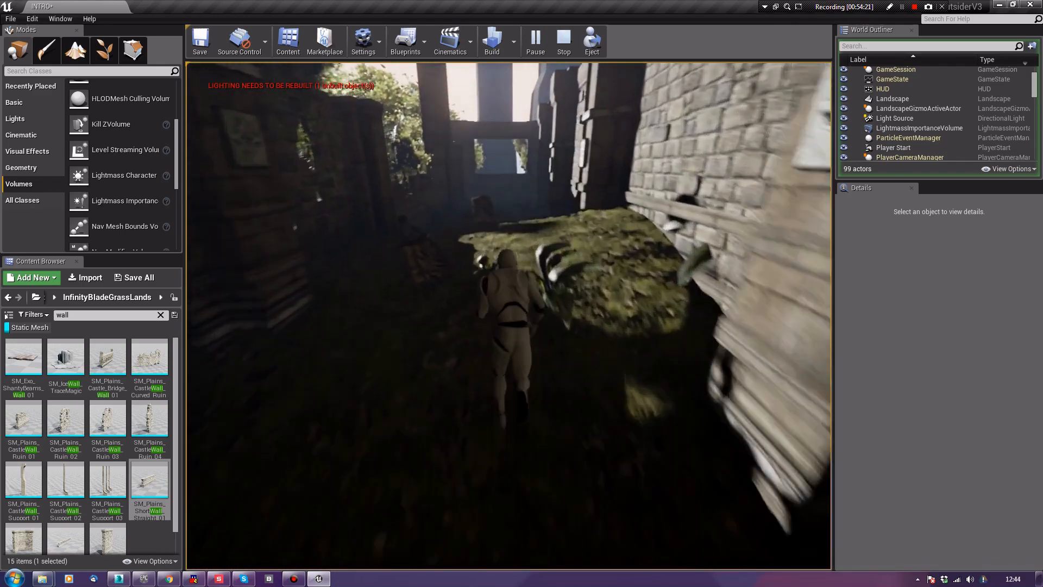
key(w)
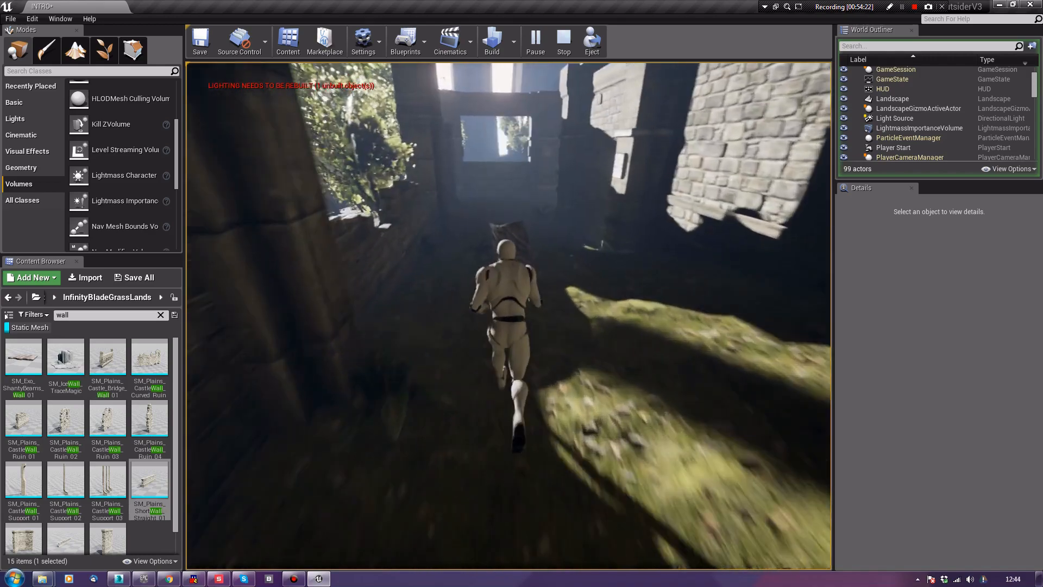
key(w)
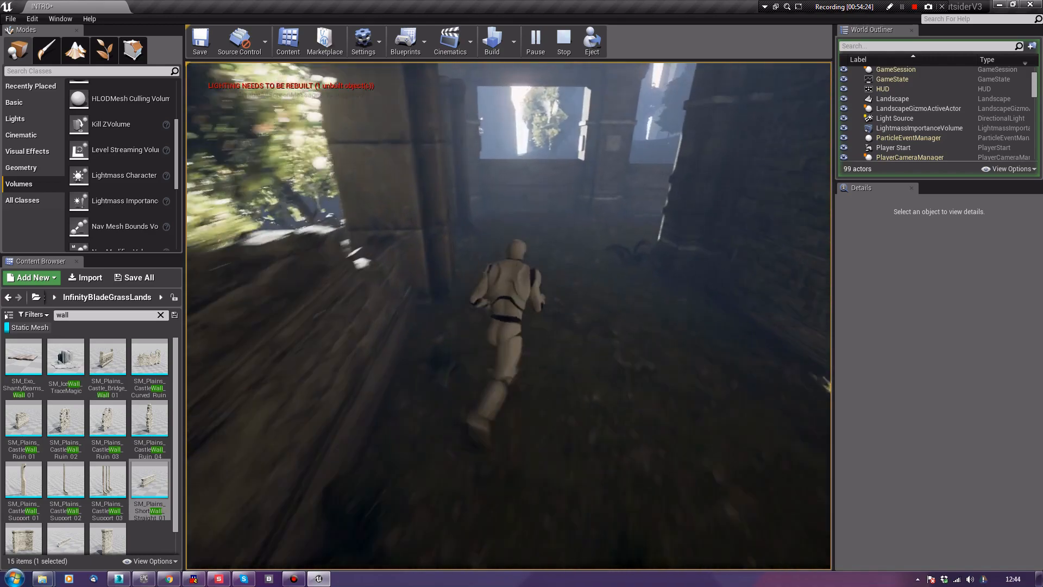
key(w)
key(w)
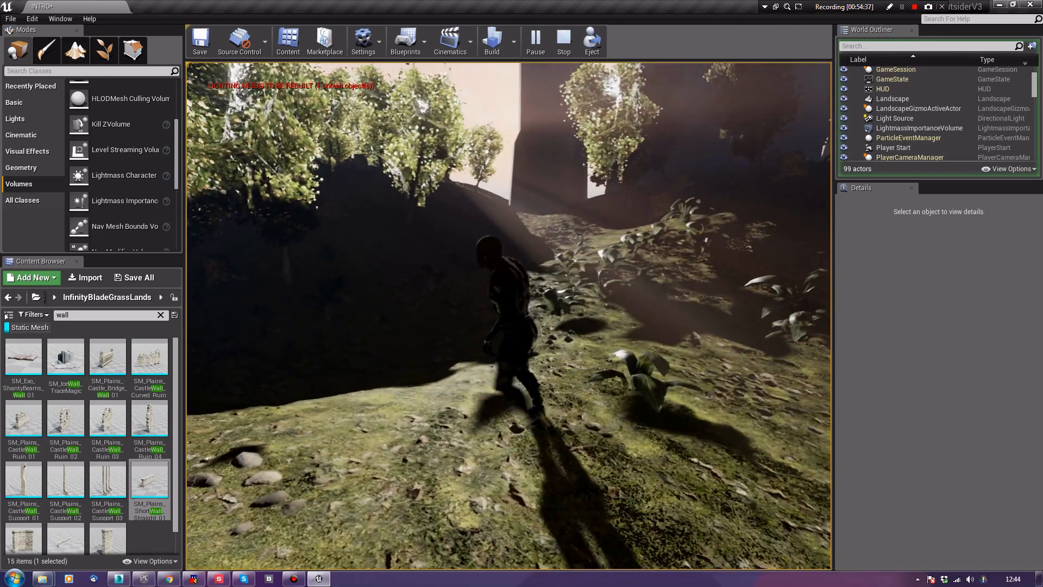
key(w)
key(w)
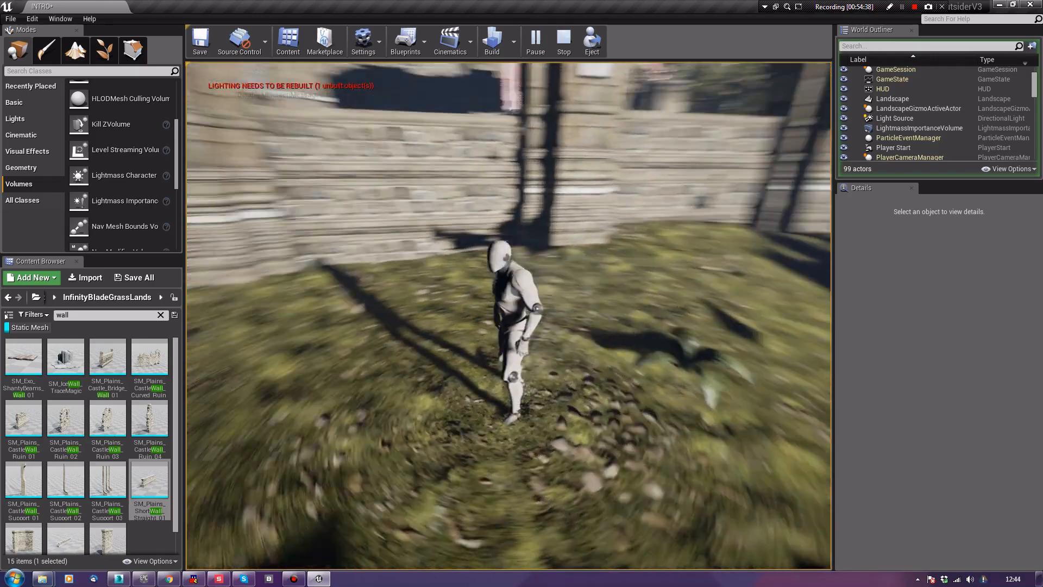
key(w)
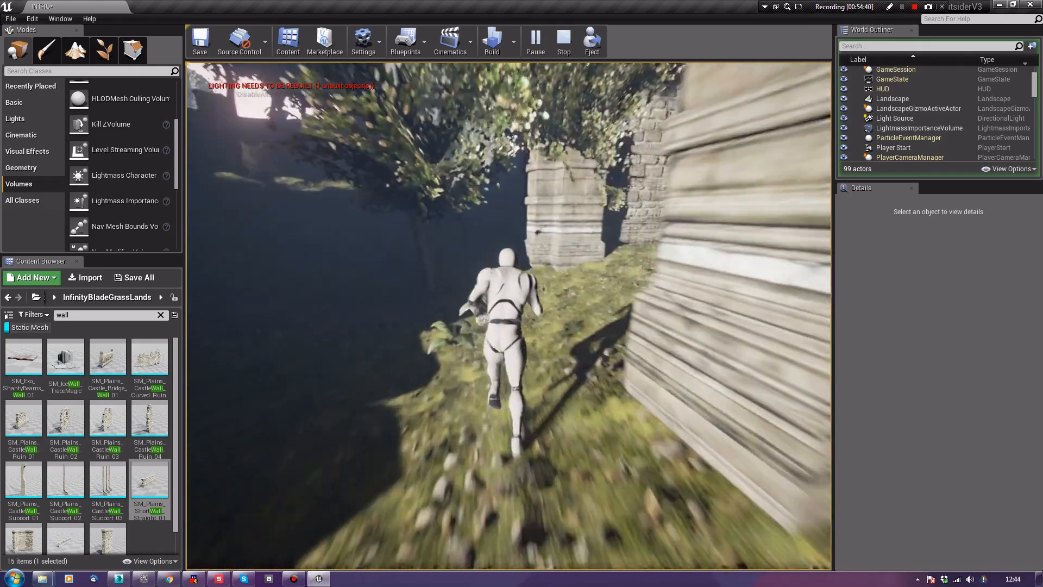
key(w)
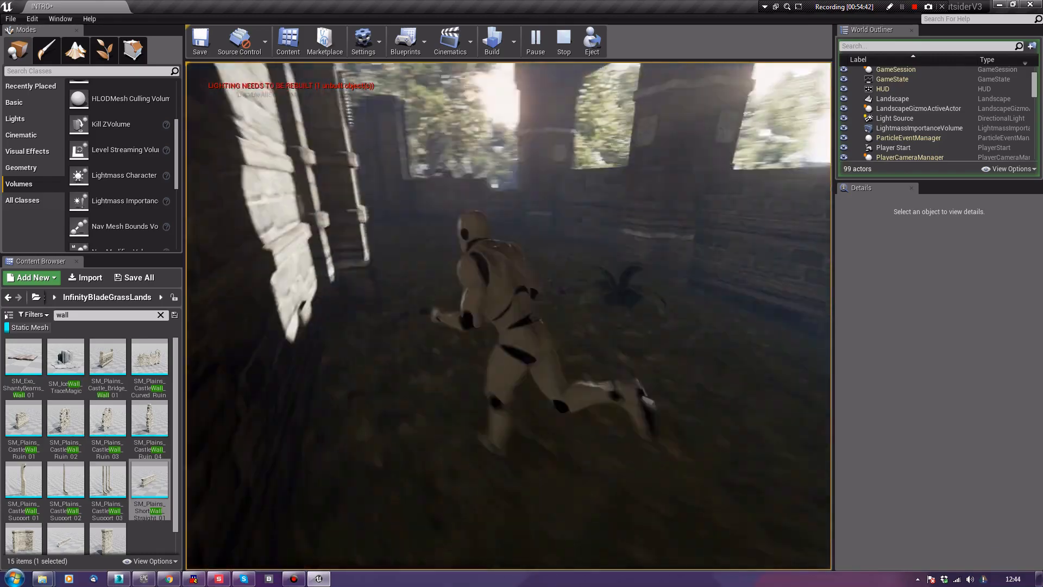
key(w)
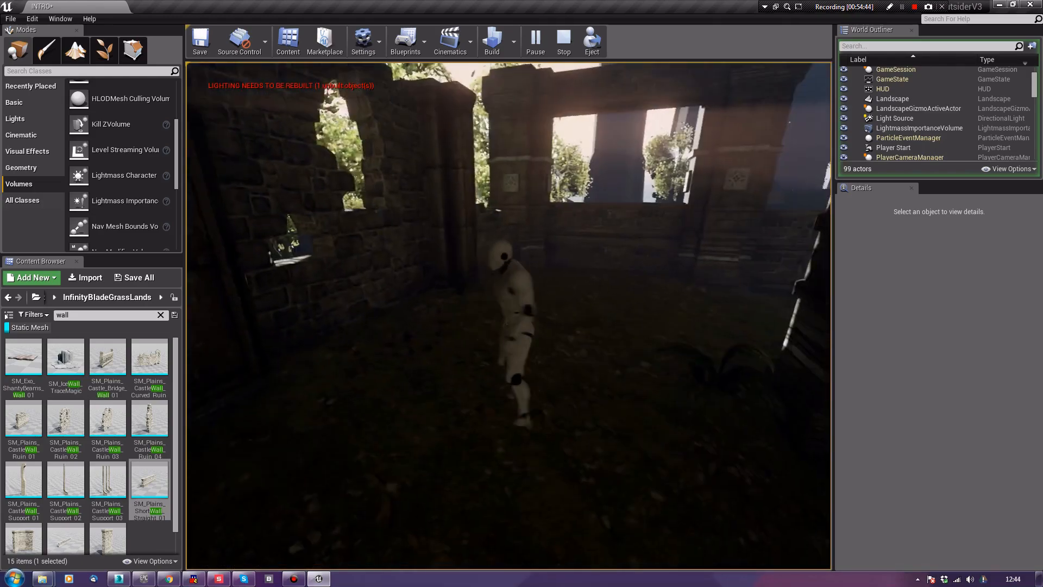
key(w)
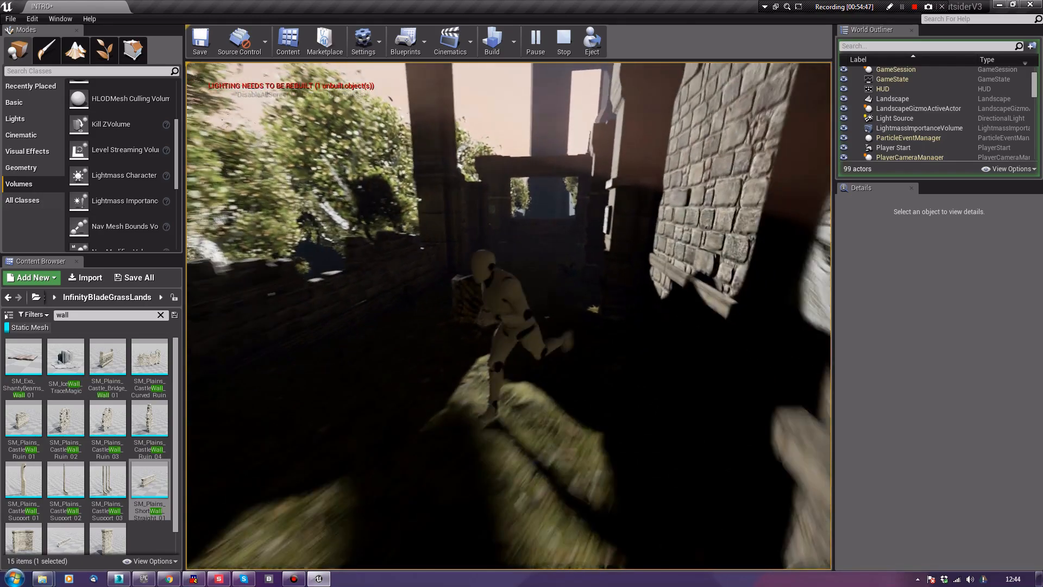
key(w)
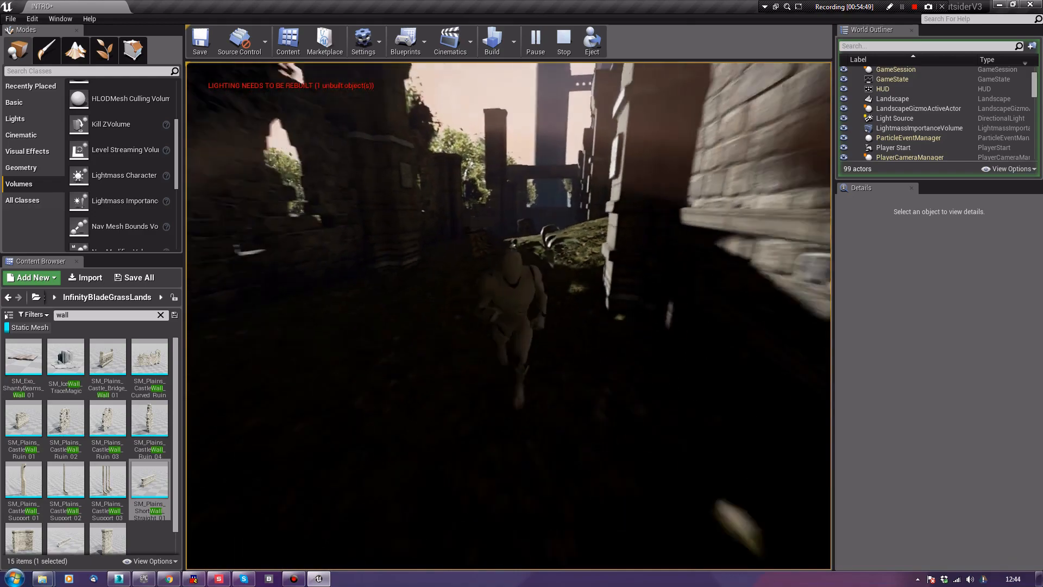
key(s)
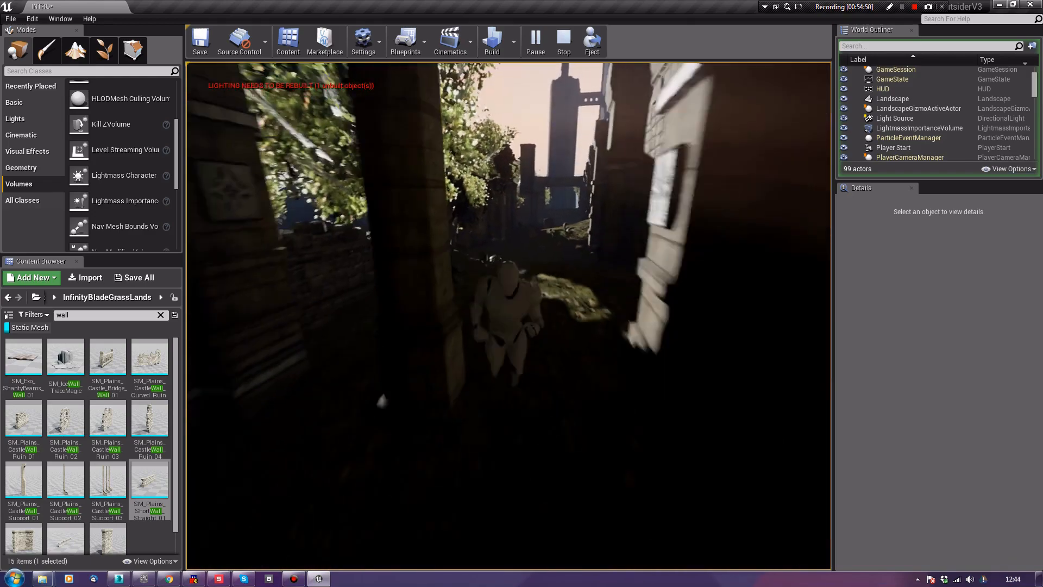
key(w)
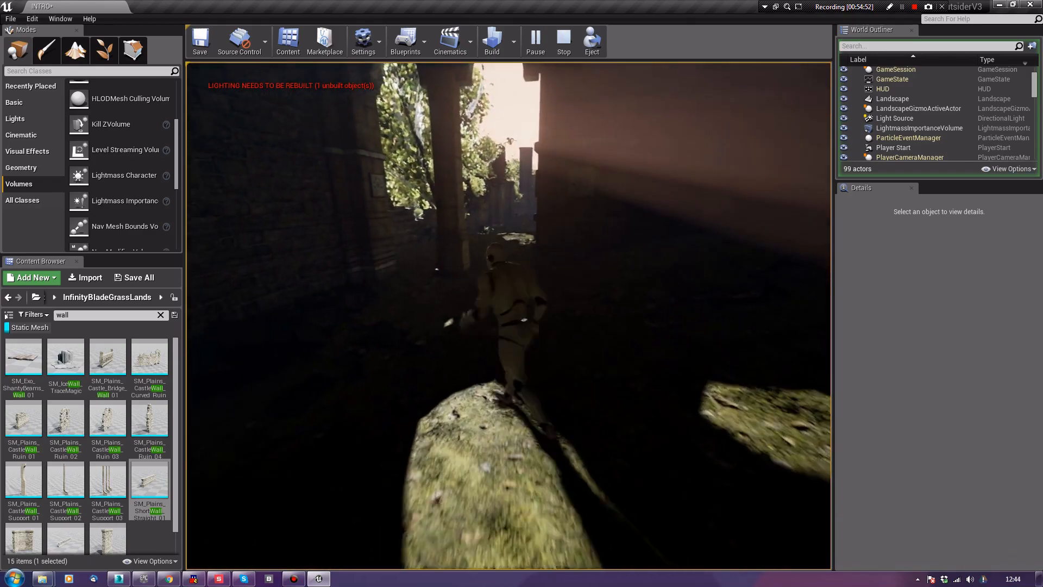
key(Escape)
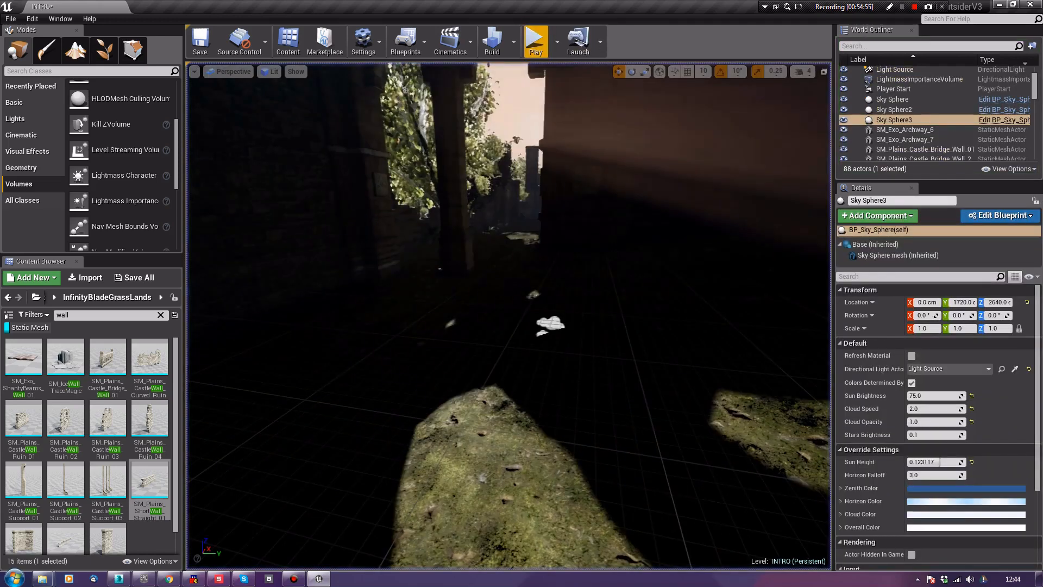